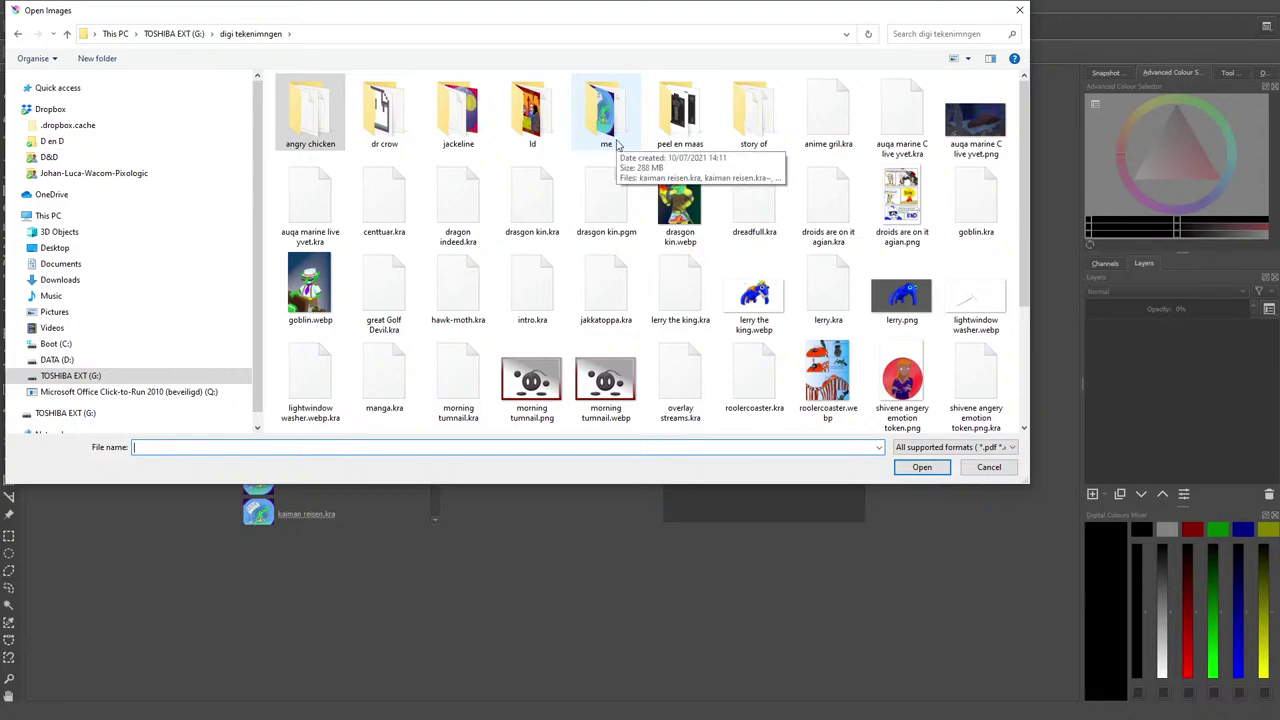
# Open the image legend of big boy steve.webp from the me folder.
pyautogui.click(610, 125)
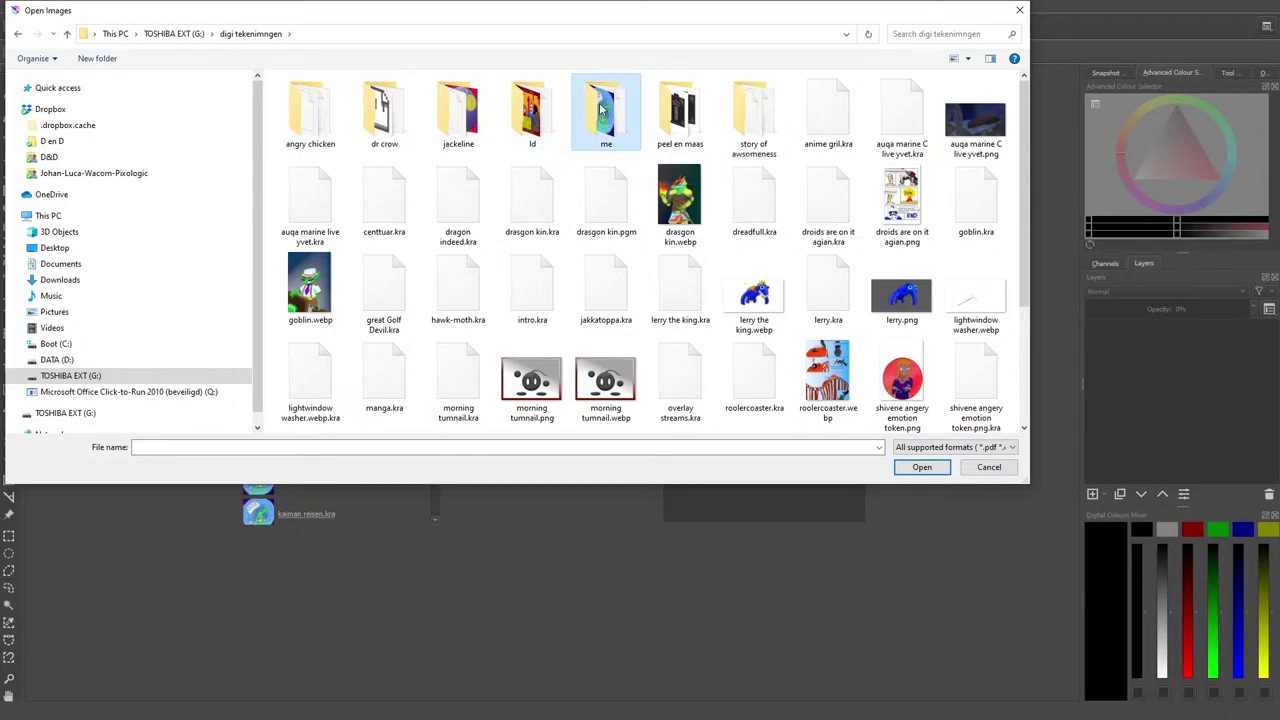
pyautogui.click(915, 467)
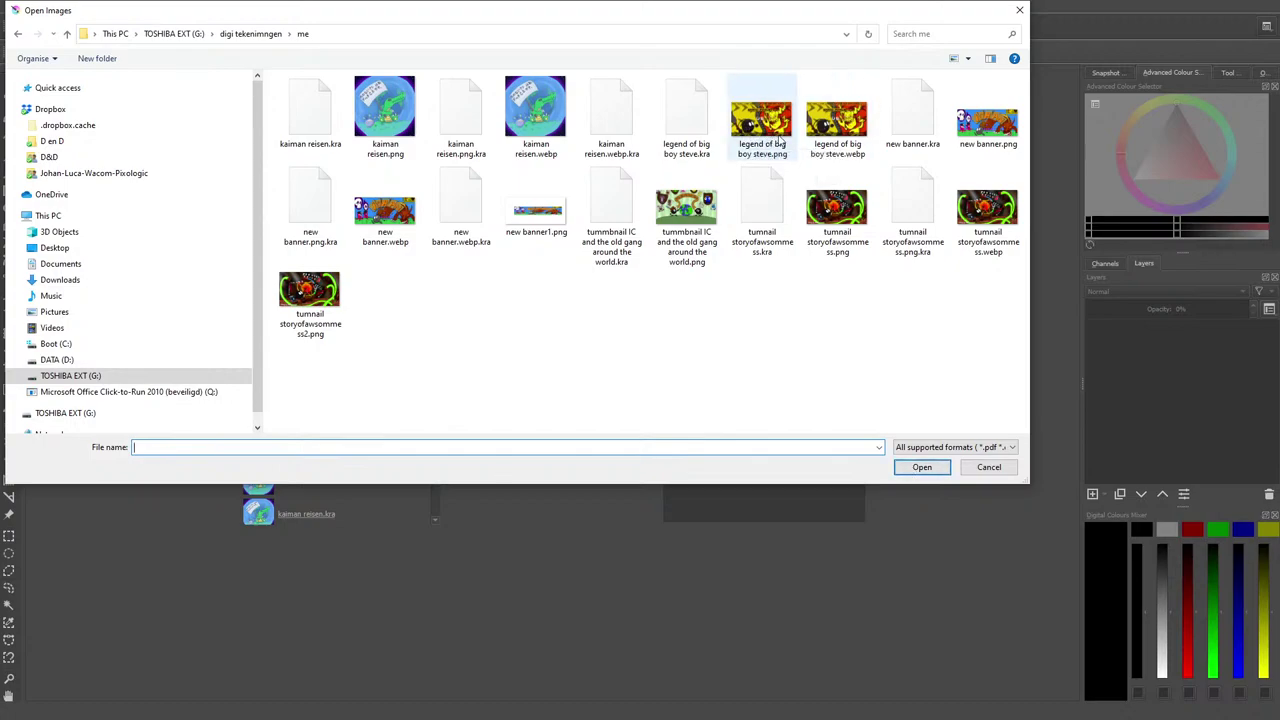
pyautogui.click(822, 122)
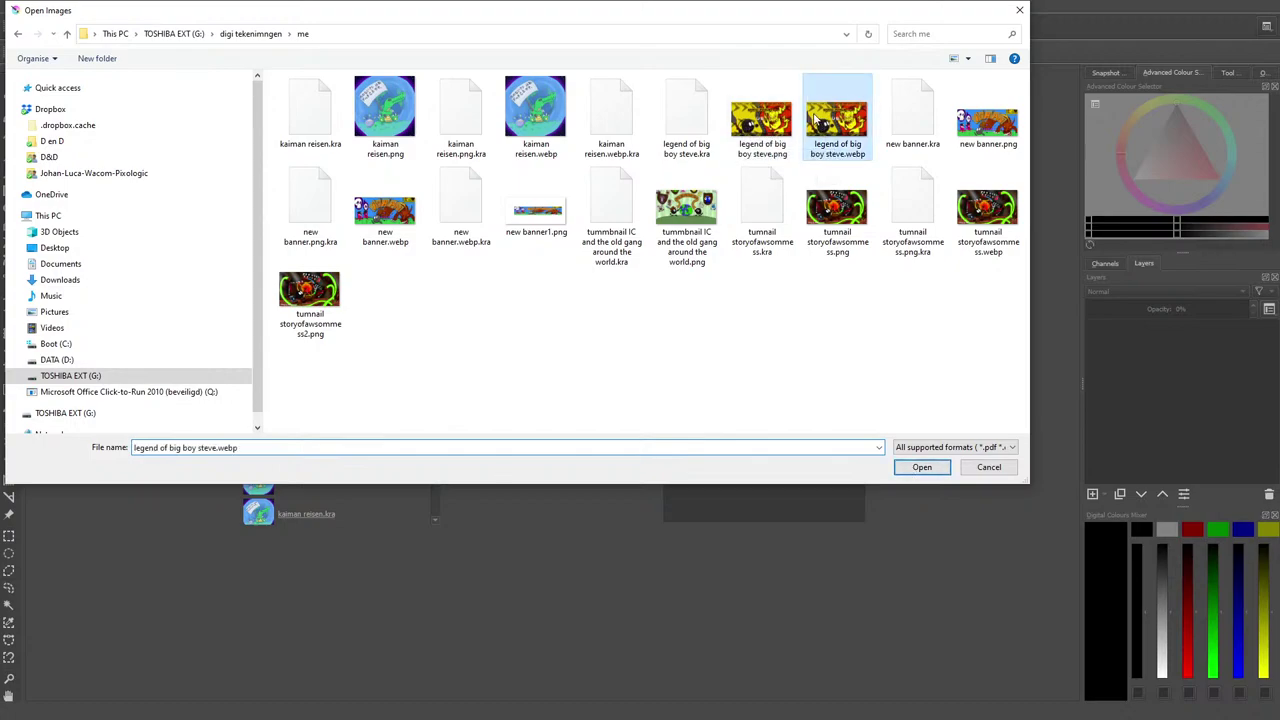
pyautogui.click(918, 467)
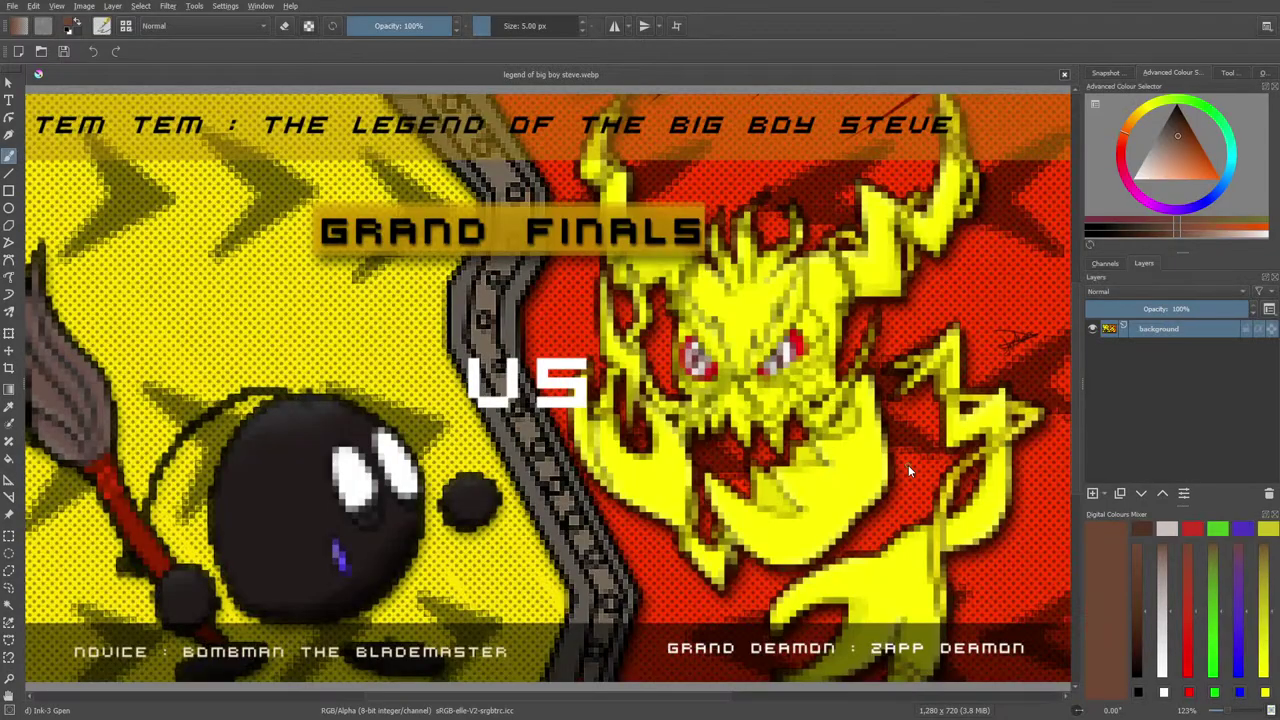
# Create a new custom document 1280 pixels wide and 720 pixels high.
pyautogui.click(41, 51)
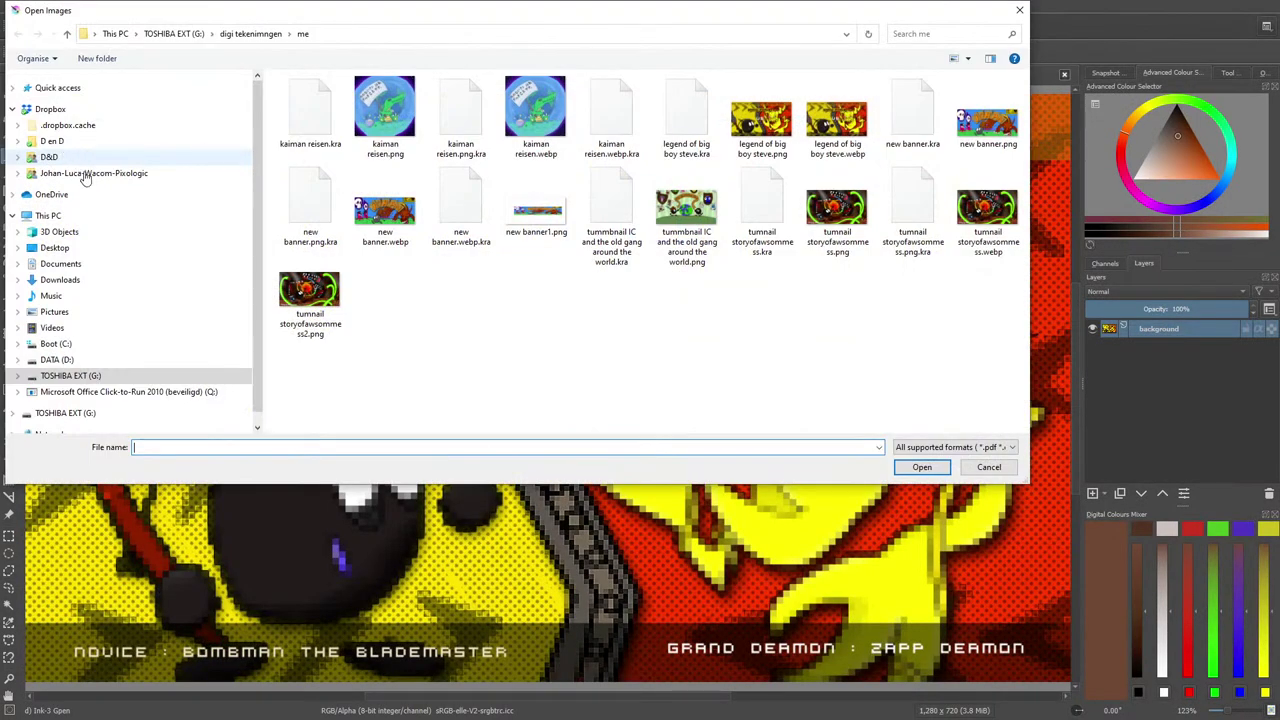
pyautogui.click(1019, 10)
pyautogui.click(20, 51)
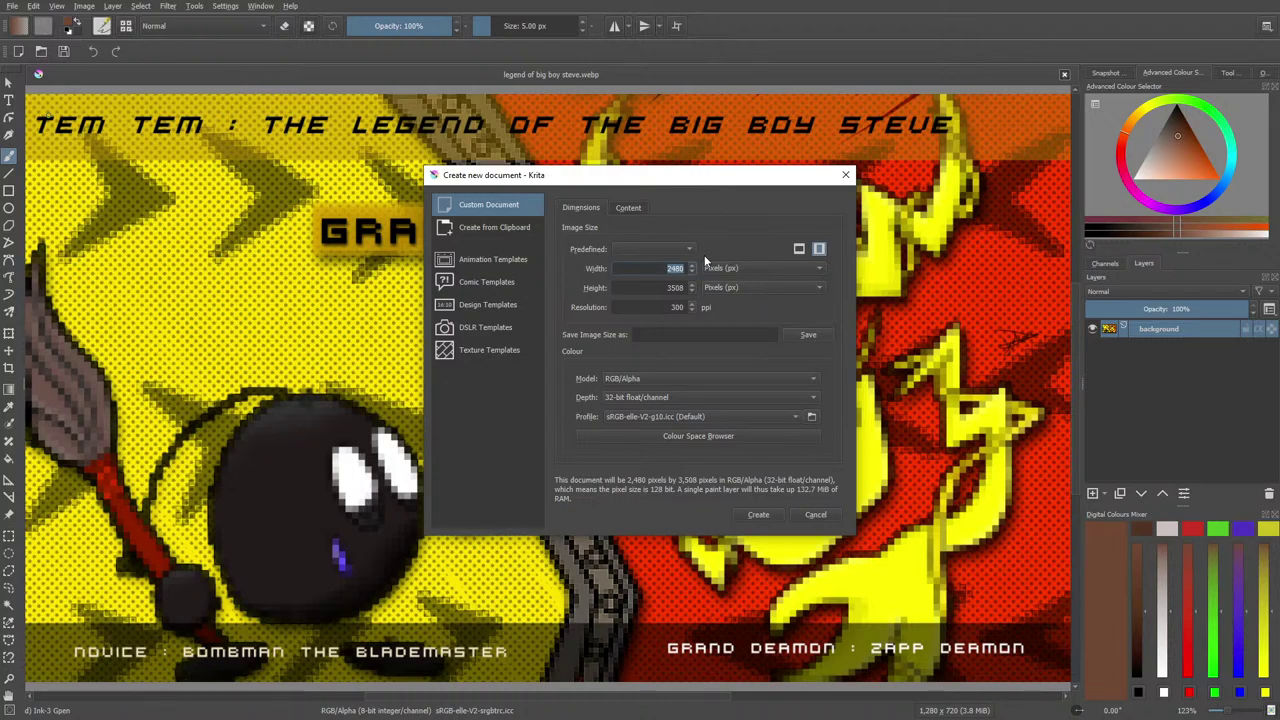
pyautogui.write('0')
pyautogui.press('BackSpace')
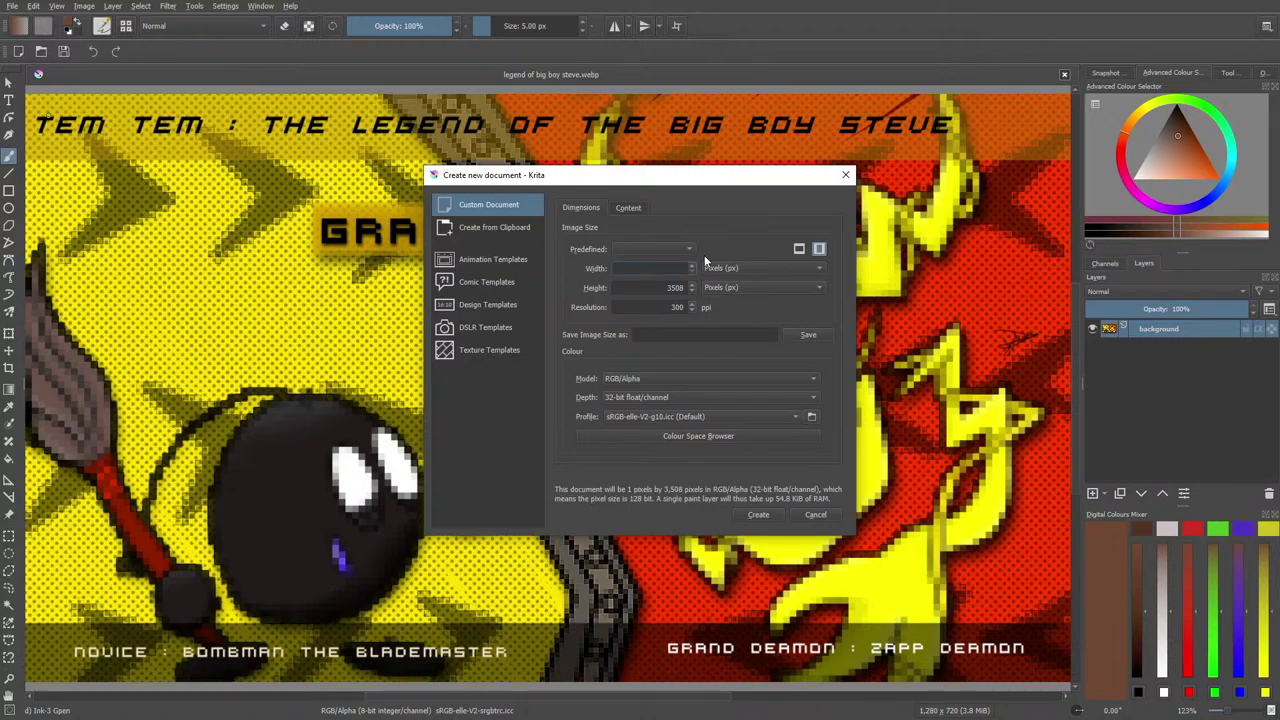
pyautogui.write('12')
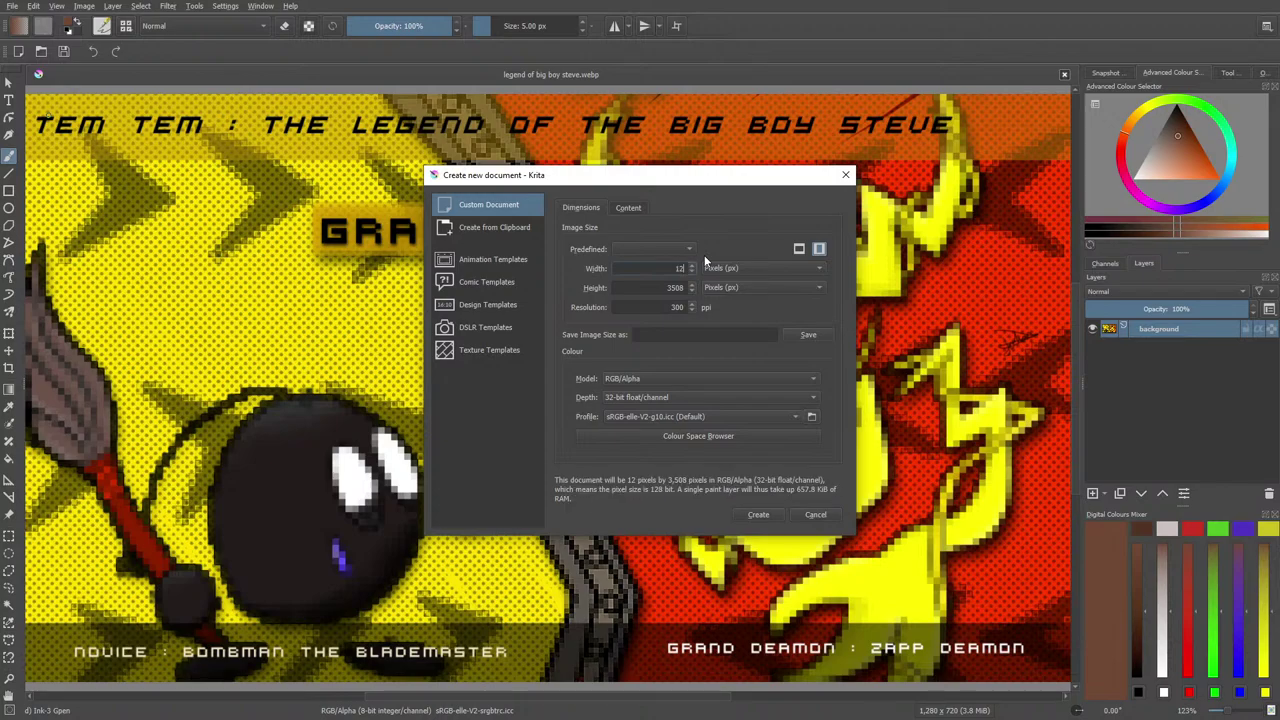
pyautogui.write('80')
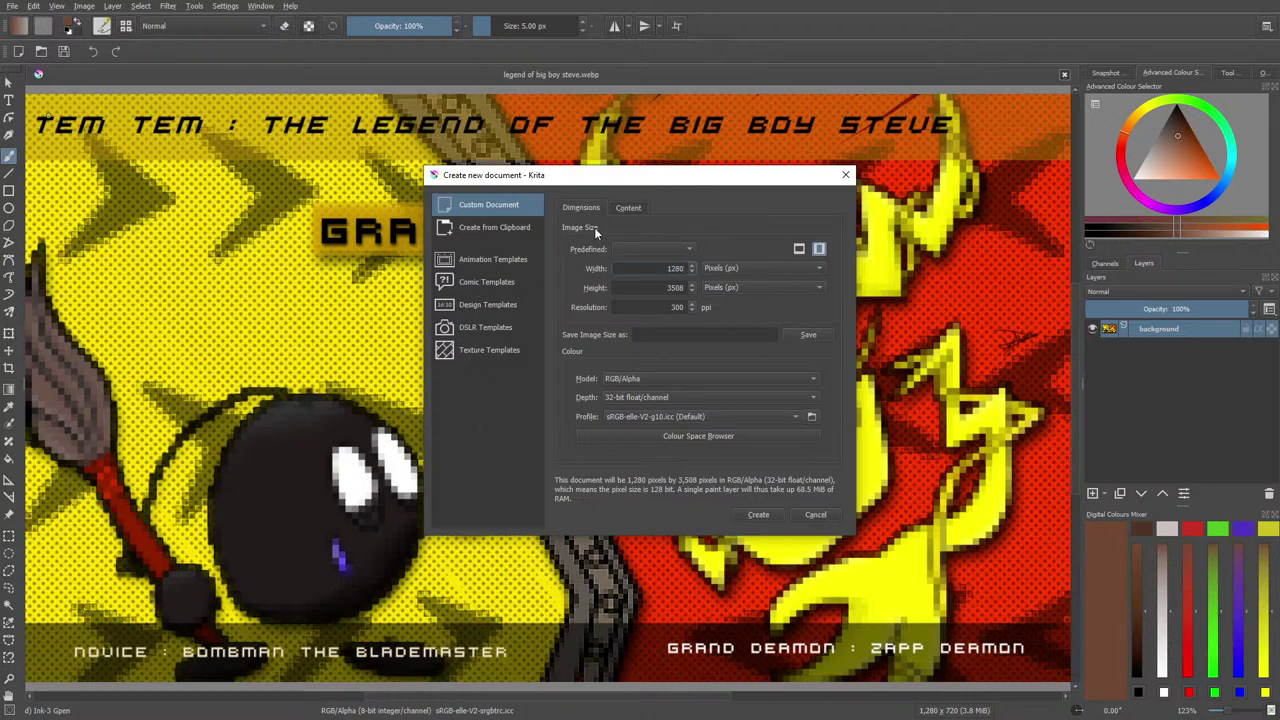
pyautogui.press('Tab')
pyautogui.write('720')
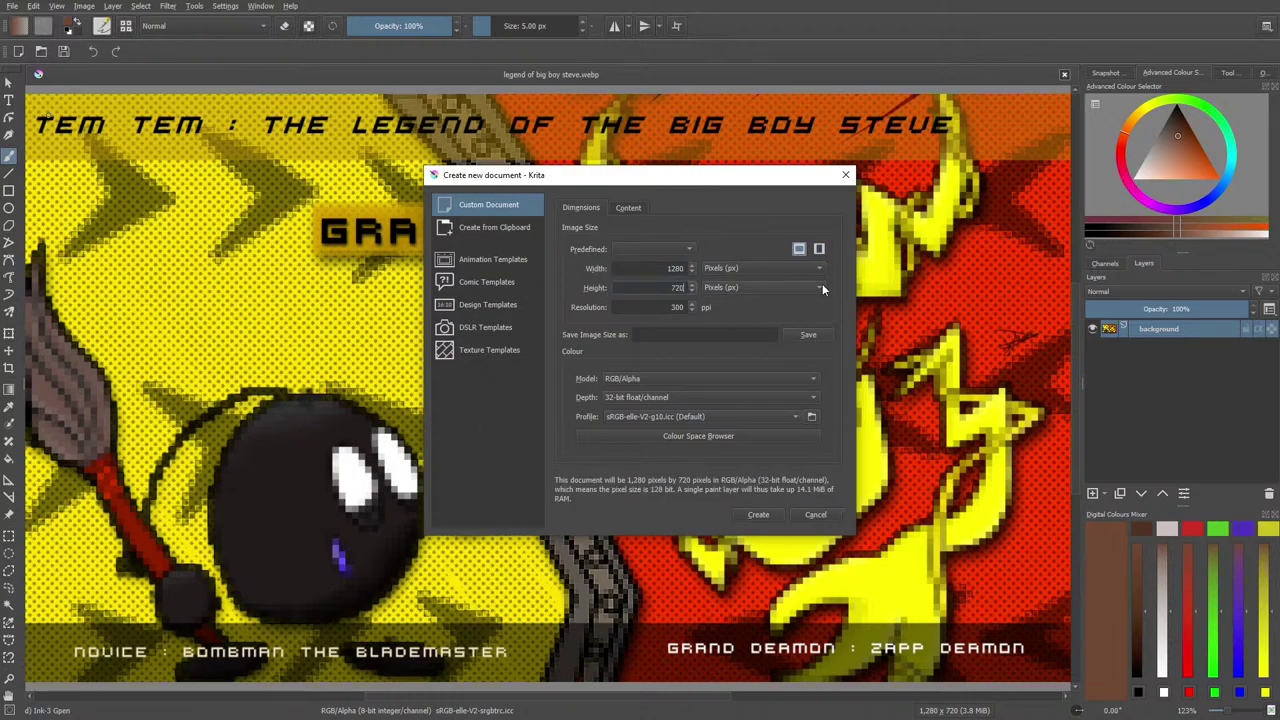
pyautogui.hotkey('ctrl', 'a')
pyautogui.click(752, 516)
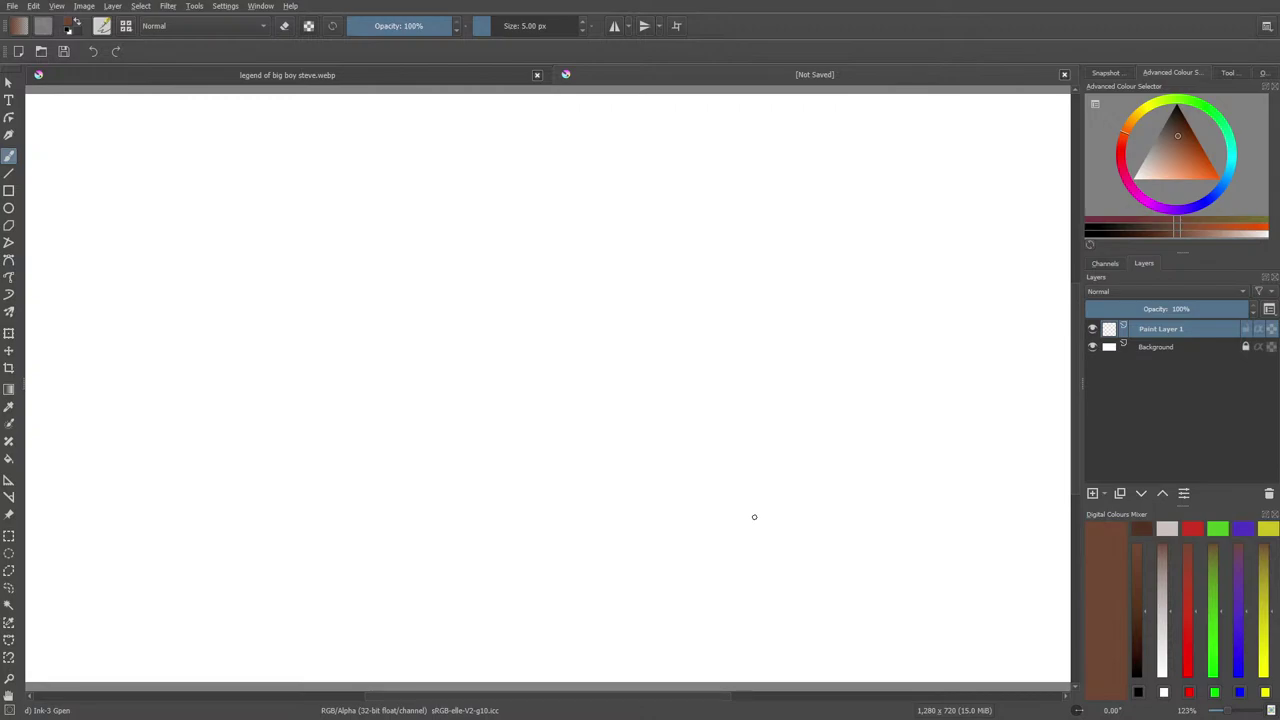
# Compare the blank canvas with legend of big boy steve.webp, viewing both documents at 67% zoom.
pyautogui.click(1220, 711)
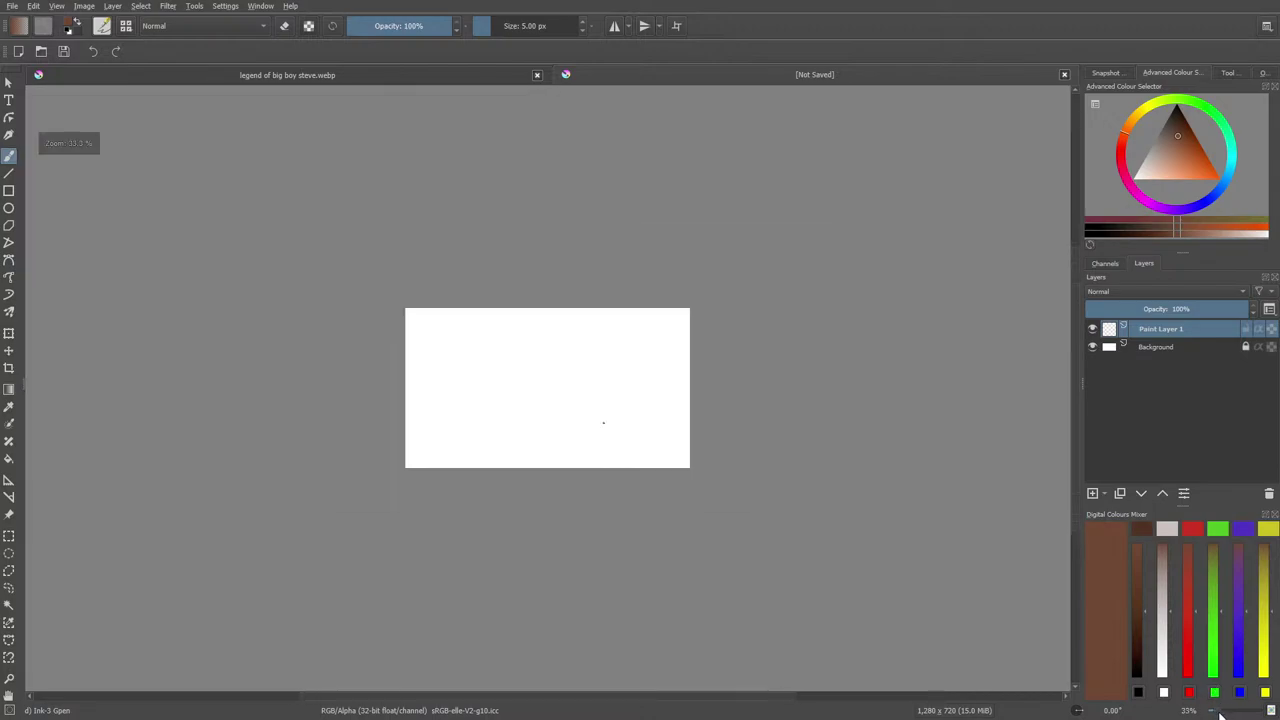
pyautogui.click(1224, 713)
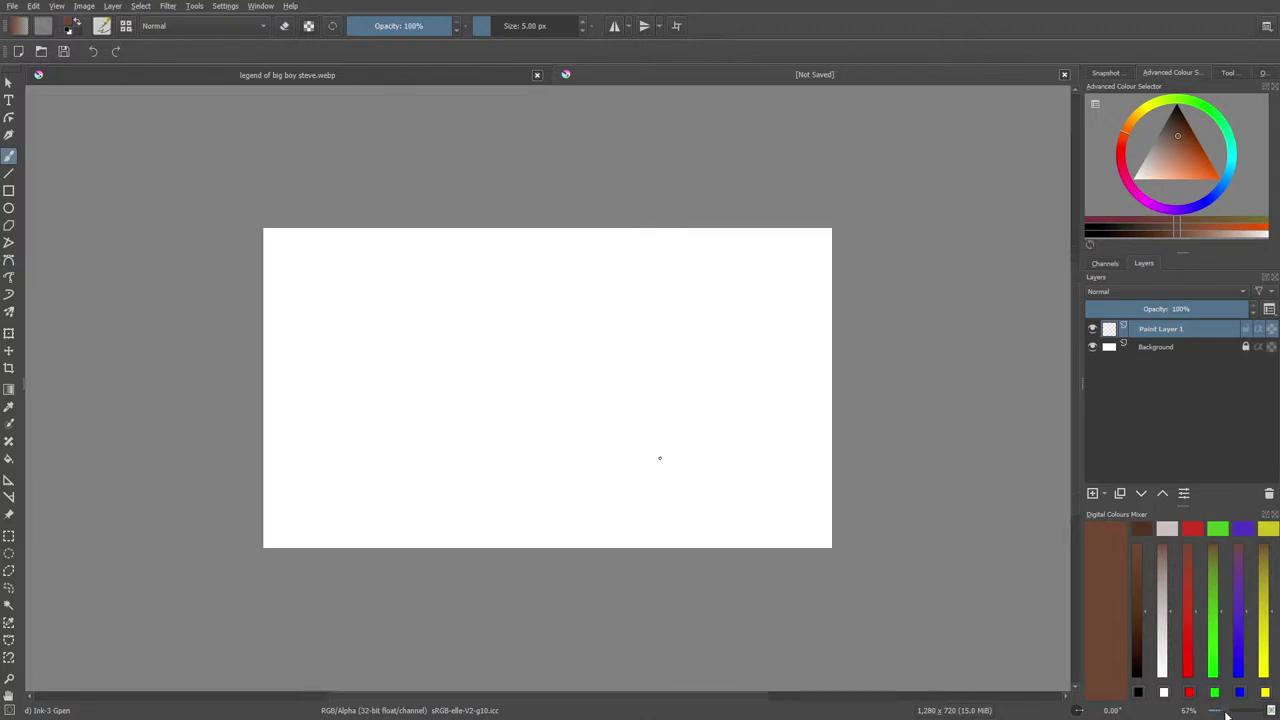
pyautogui.click(379, 72)
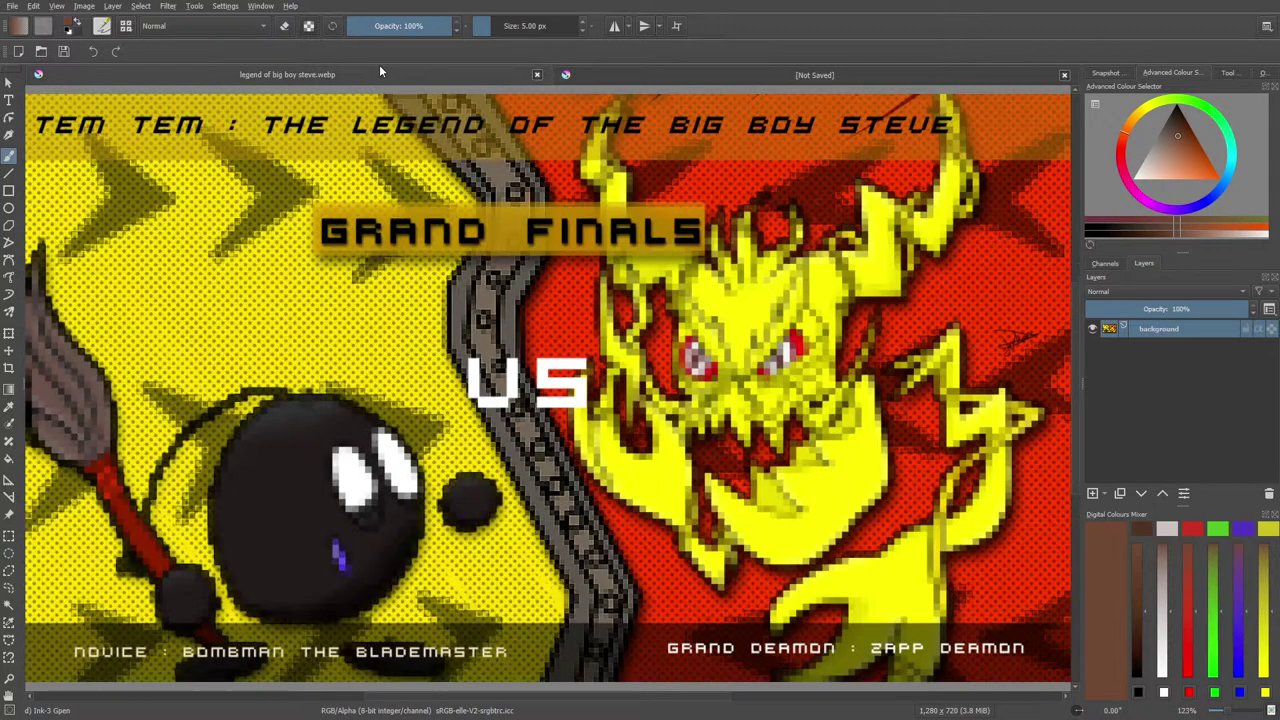
pyautogui.click(1224, 712)
pyautogui.moveTo(1226, 714); pyautogui.dragTo(1229, 715)
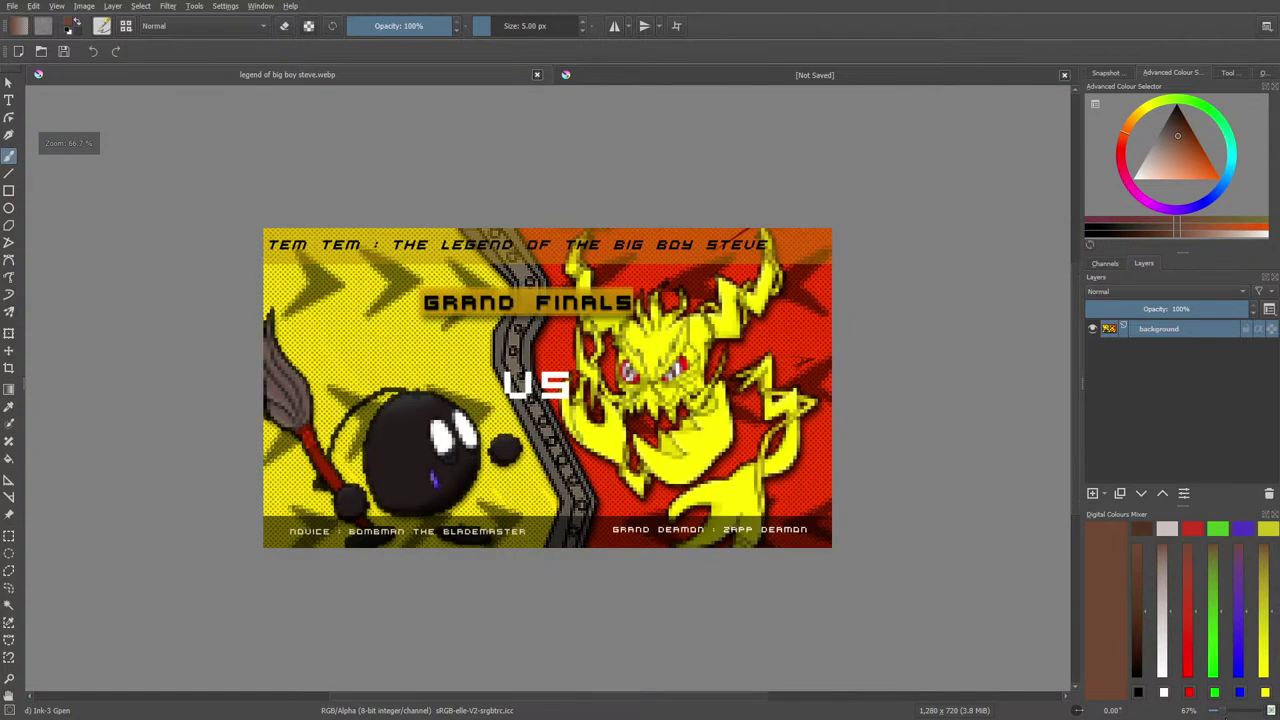
pyautogui.click(741, 70)
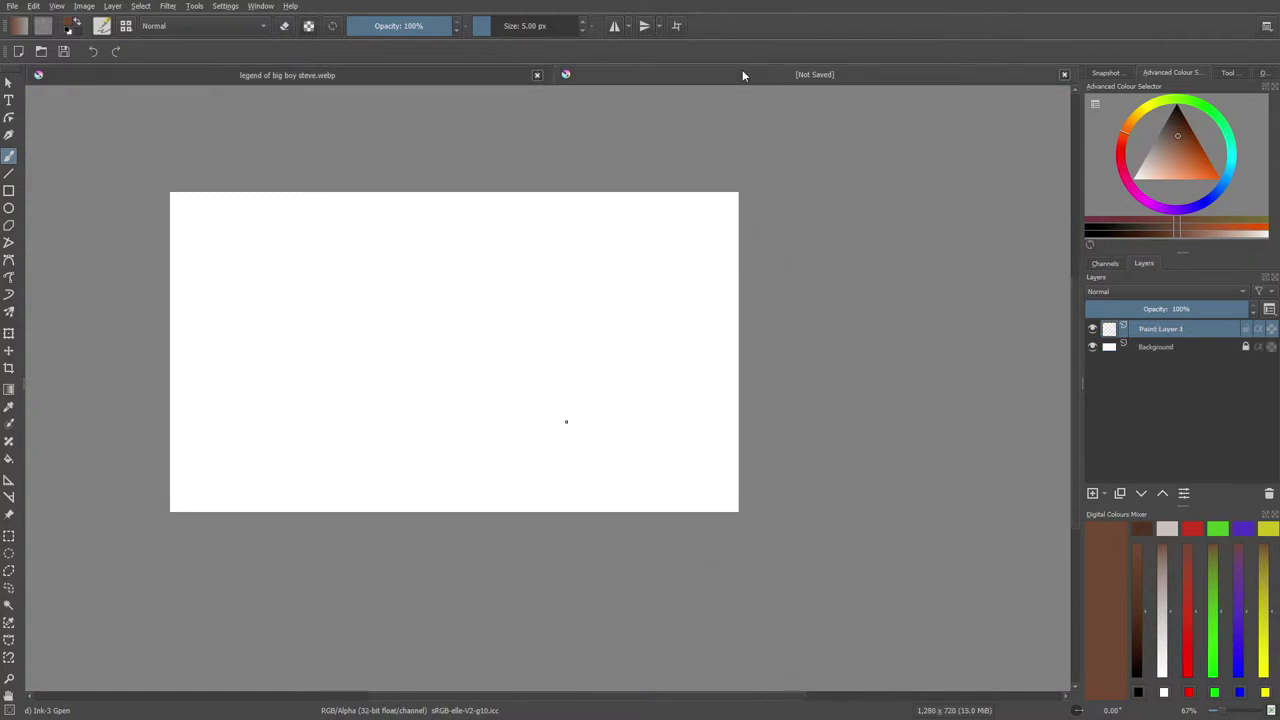
pyautogui.click(365, 74)
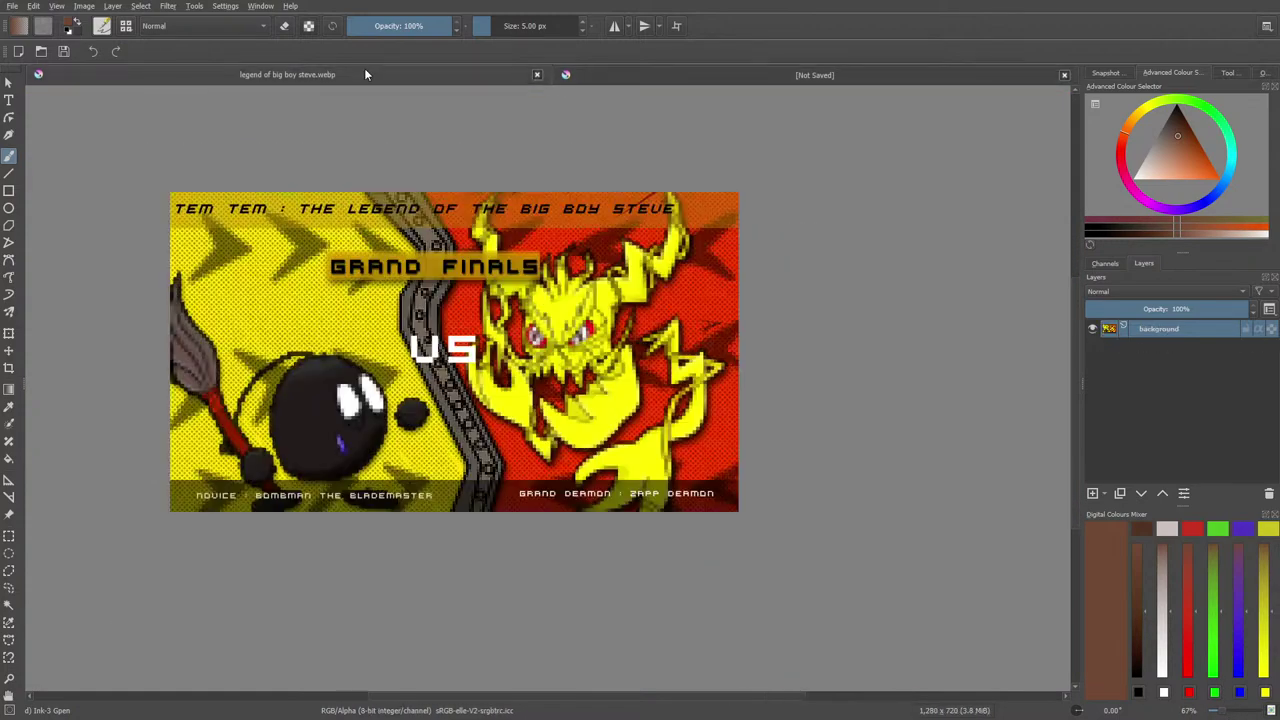
pyautogui.click(848, 75)
# Open the painting hawk-moth.kra from the digi tekenimngen folder.
pyautogui.click(41, 51)
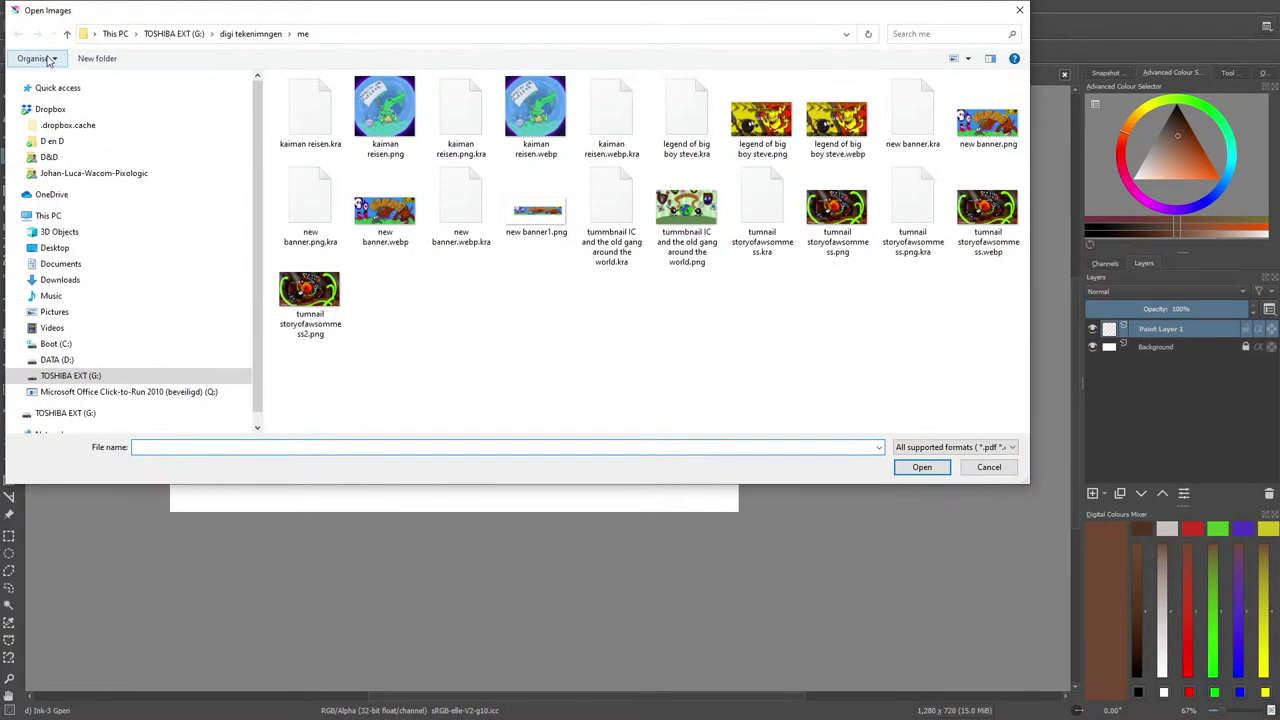
pyautogui.click(250, 33)
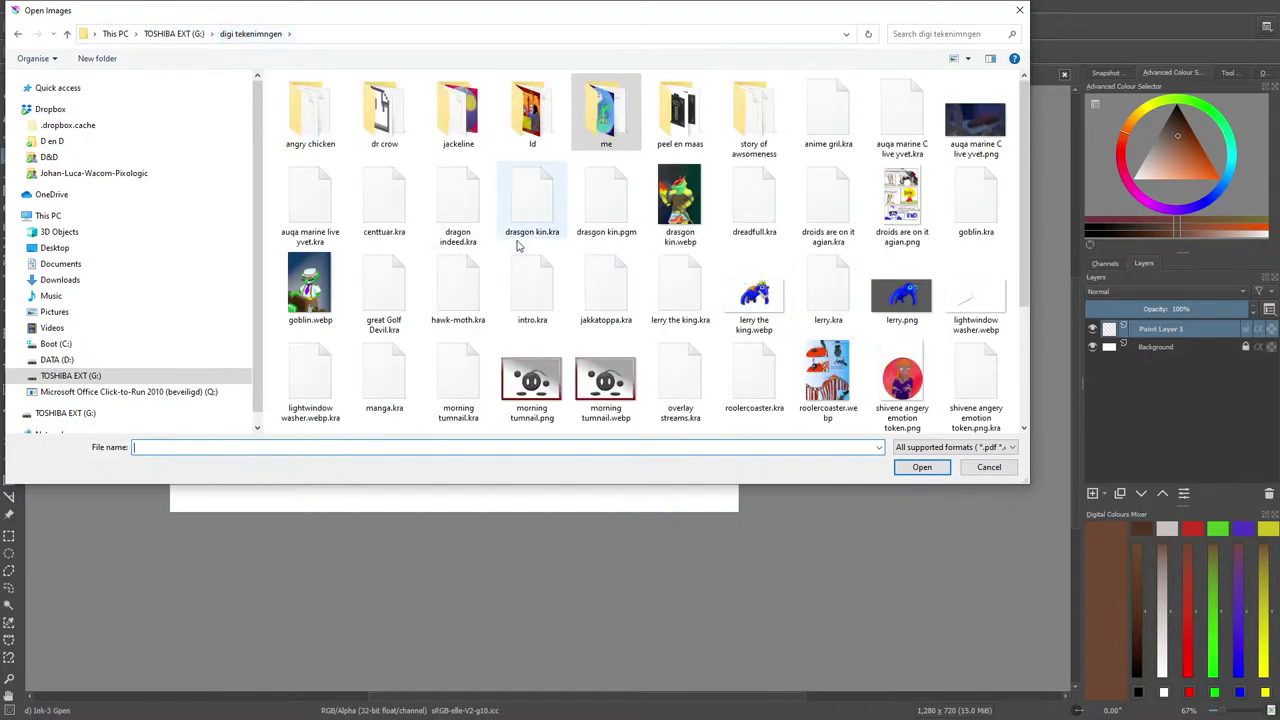
pyautogui.click(455, 285)
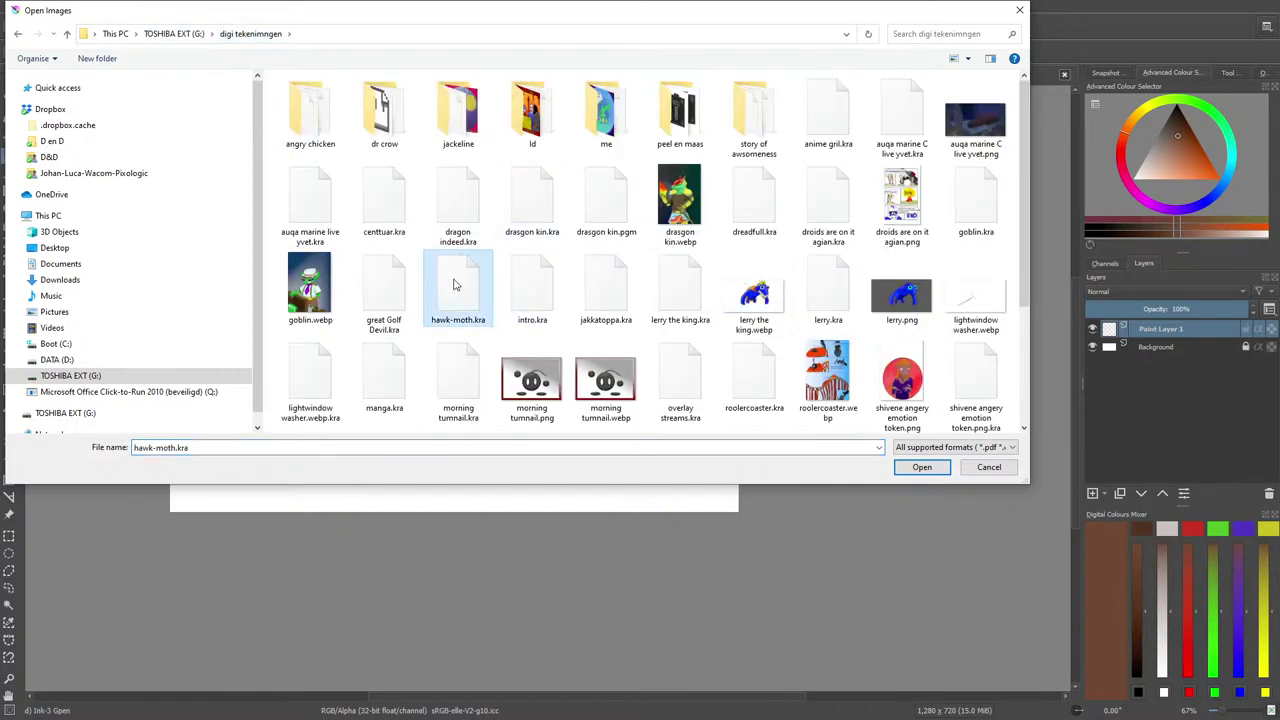
pyautogui.click(921, 467)
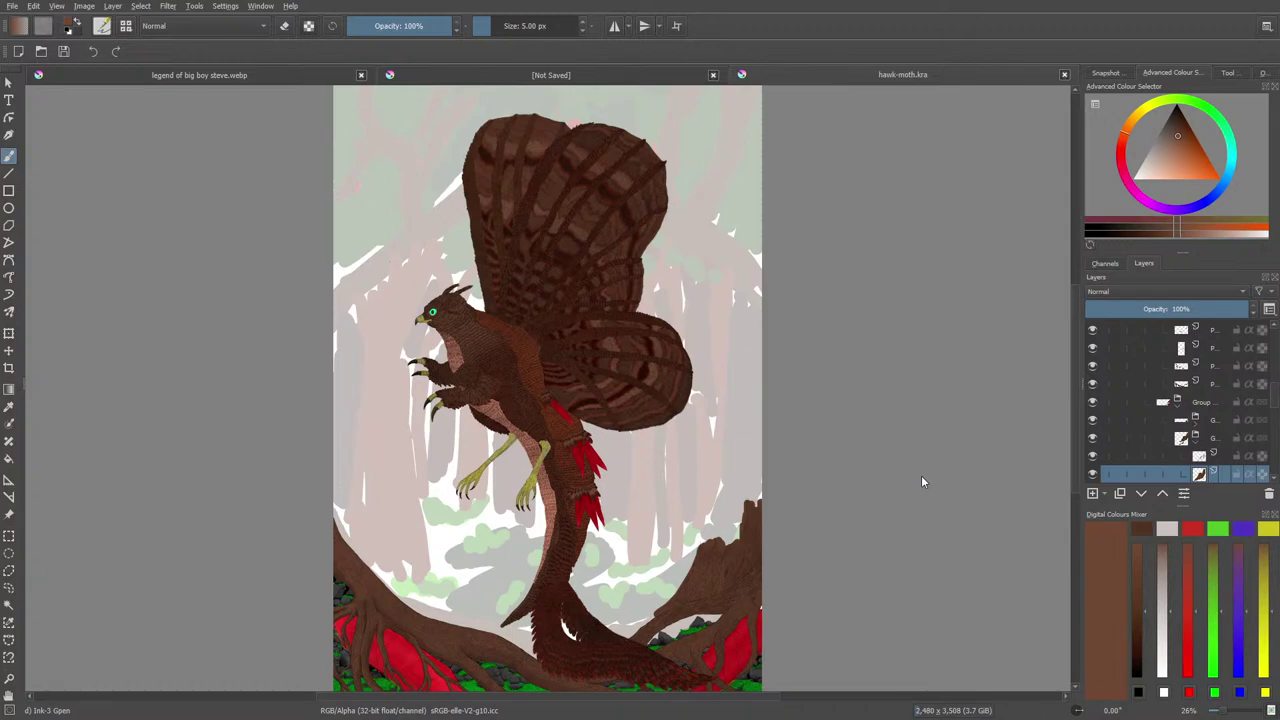
# Save the blank 1280 × 720 document in the me folder as the Krita document MOTHHAWK TUMBNIAL.
pyautogui.click(535, 74)
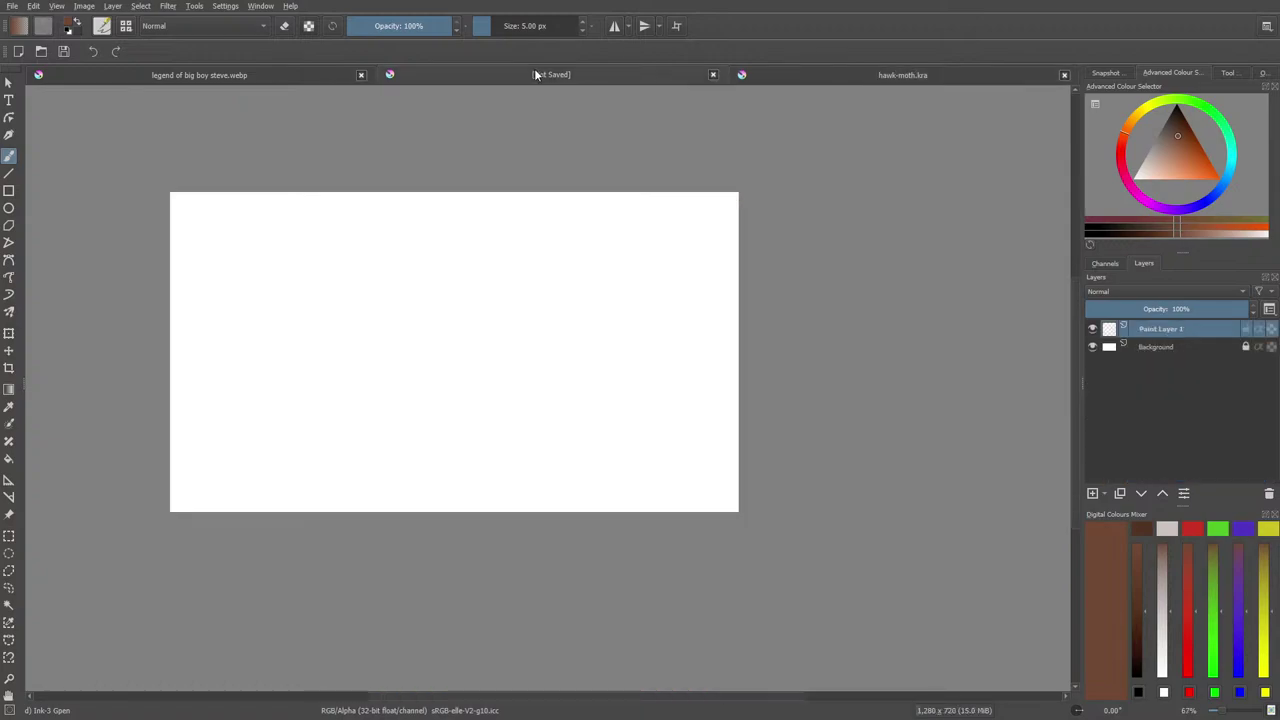
pyautogui.click(16, 7)
pyautogui.click(35, 76)
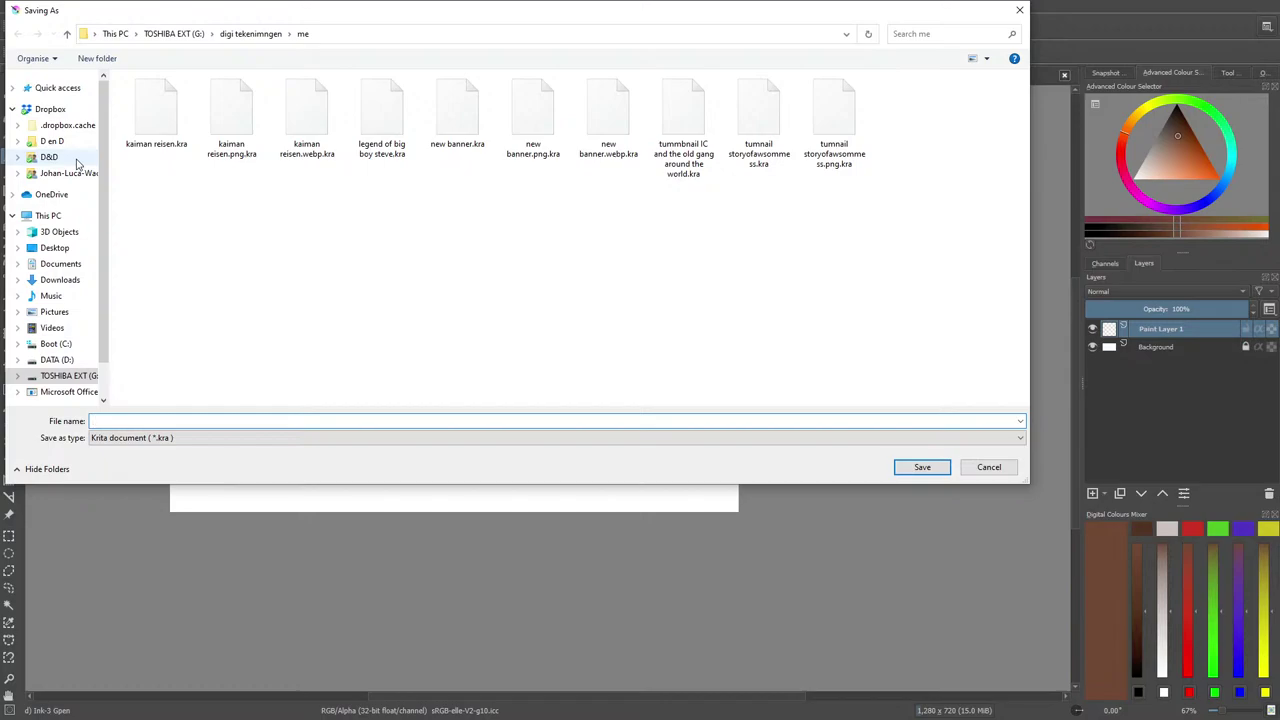
pyautogui.write('MOTHHAWK TUMBNIAL')
pyautogui.click(922, 468)
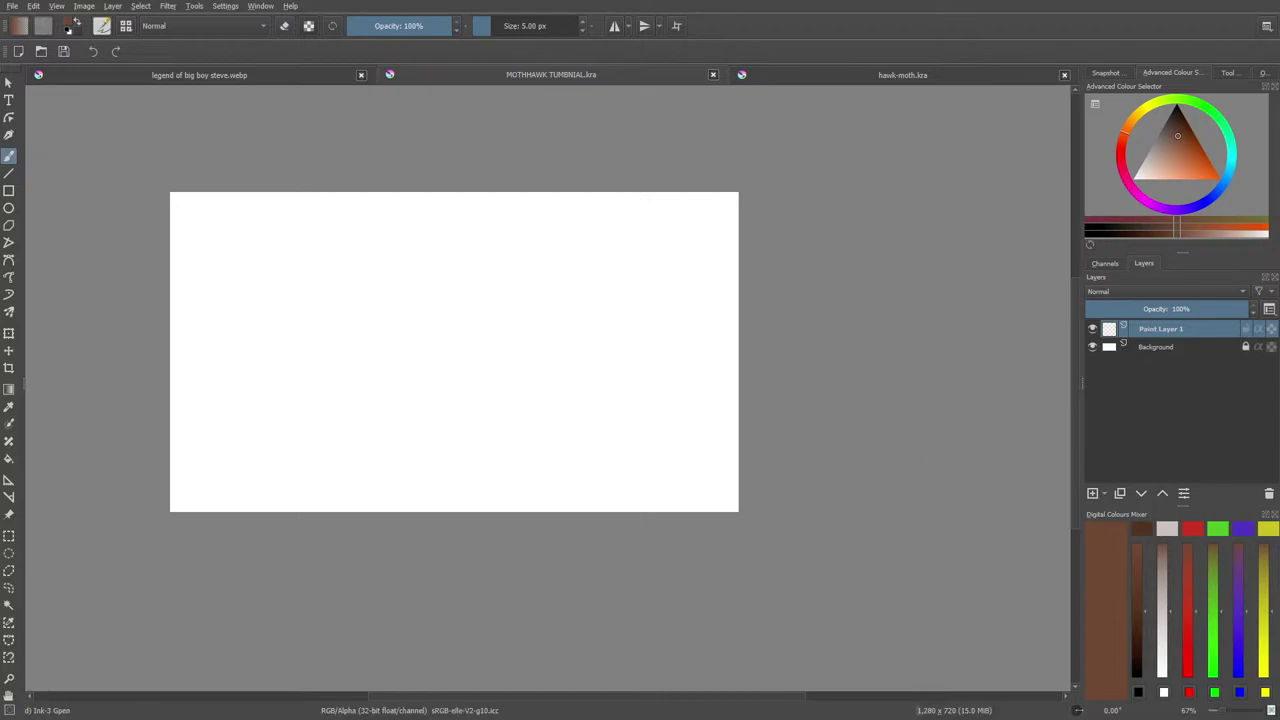
# Scribble a few brown test strokes in the middle of the blank canvas.
pyautogui.press('1')
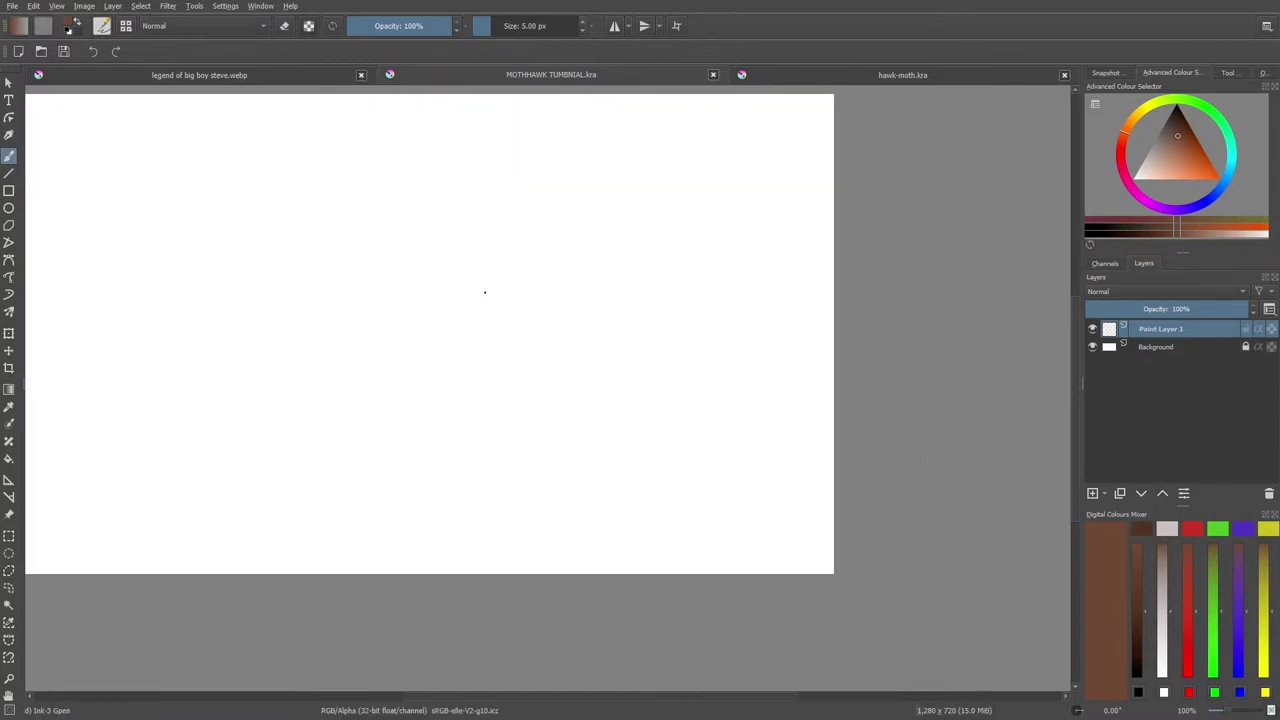
pyautogui.moveTo(486, 290)
pyautogui.mouseDown()
pyautogui.moveTo(394, 395)
pyautogui.moveTo(430, 266)
pyautogui.moveTo(391, 346)
pyautogui.moveTo(362, 340)
pyautogui.moveTo(327, 277)
pyautogui.mouseUp()
pyautogui.moveTo(320, 330); pyautogui.dragTo(283, 290)
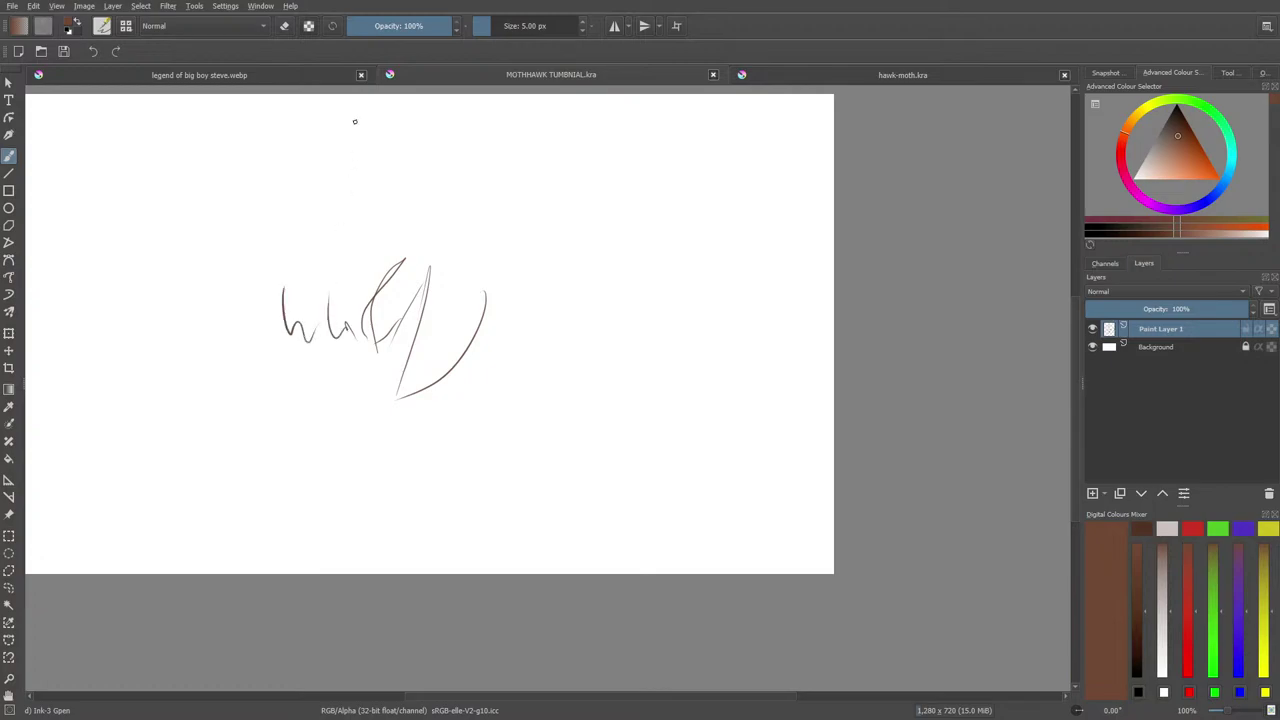
# Change the brush colour to black and set the brush size to 8.47 px.
pyautogui.rightClick(357, 243)
pyautogui.click(340, 240)
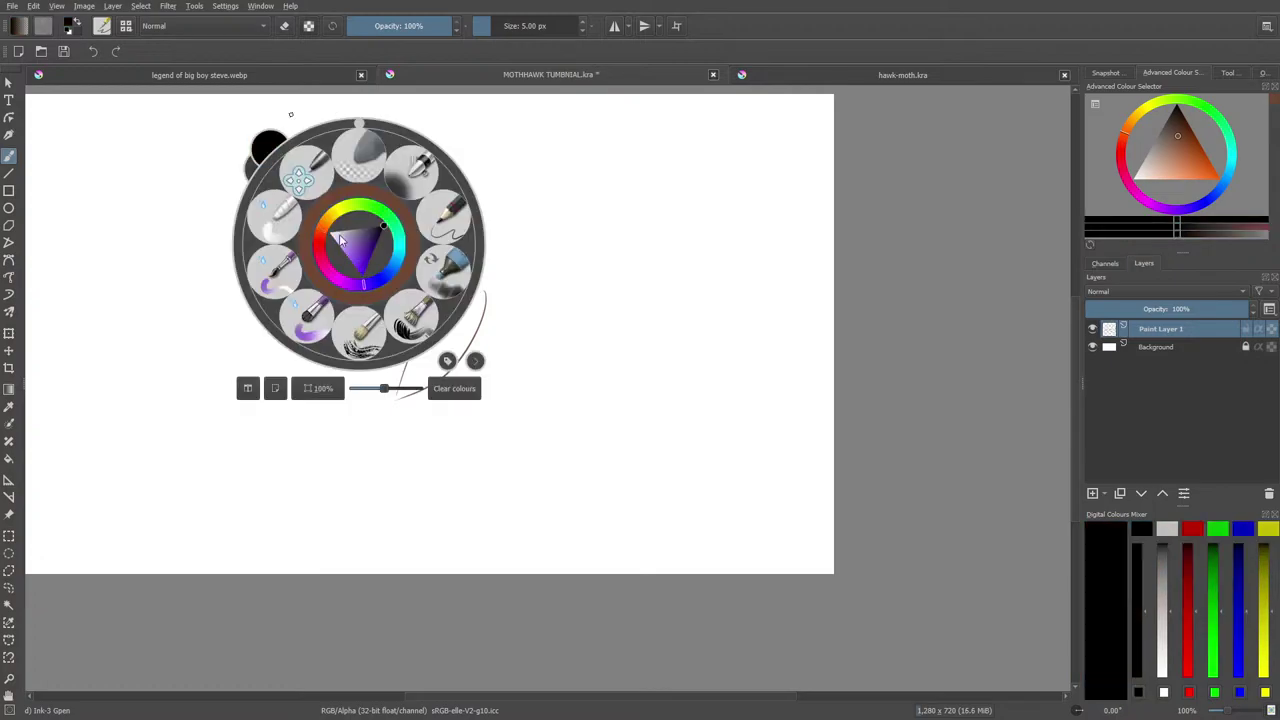
pyautogui.rightClick(323, 191)
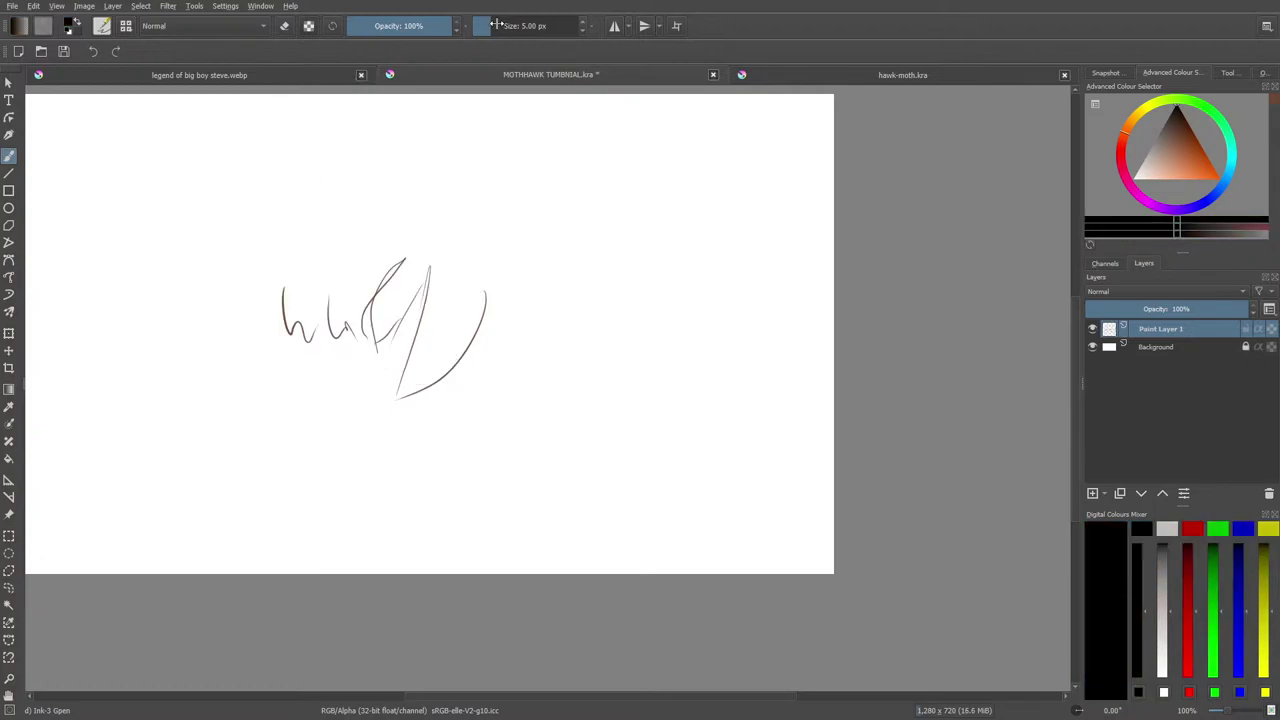
pyautogui.moveTo(497, 23); pyautogui.dragTo(498, 25)
# Try the black brush with a few strokes, erase all the scribbles with the Eraser Circle brush, and return to the Ink-3 Gpen brush.
pyautogui.moveTo(583, 263)
pyautogui.mouseDown()
pyautogui.moveTo(505, 350)
pyautogui.moveTo(517, 257)
pyautogui.mouseUp()
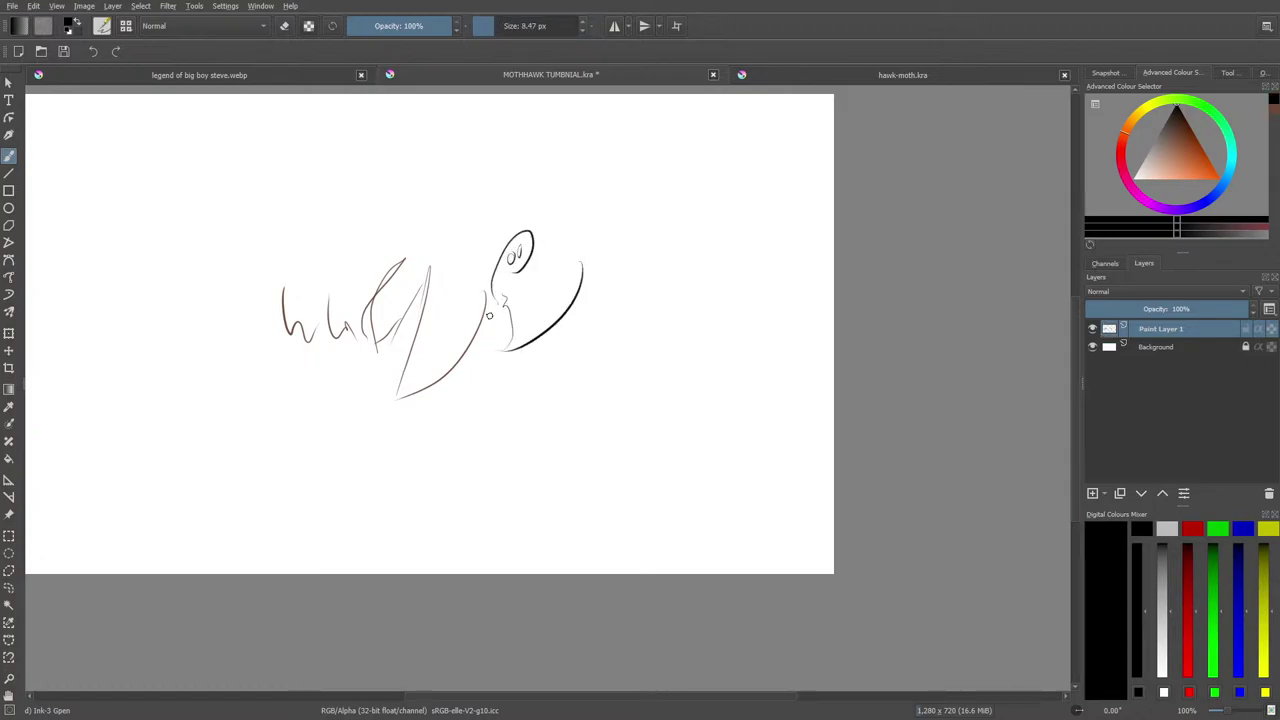
pyautogui.press('e')
pyautogui.moveTo(282, 290)
pyautogui.mouseDown()
pyautogui.moveTo(292, 305)
pyautogui.moveTo(289, 274)
pyautogui.moveTo(349, 283)
pyautogui.moveTo(427, 367)
pyautogui.moveTo(454, 266)
pyautogui.moveTo(514, 308)
pyautogui.moveTo(560, 291)
pyautogui.mouseUp()
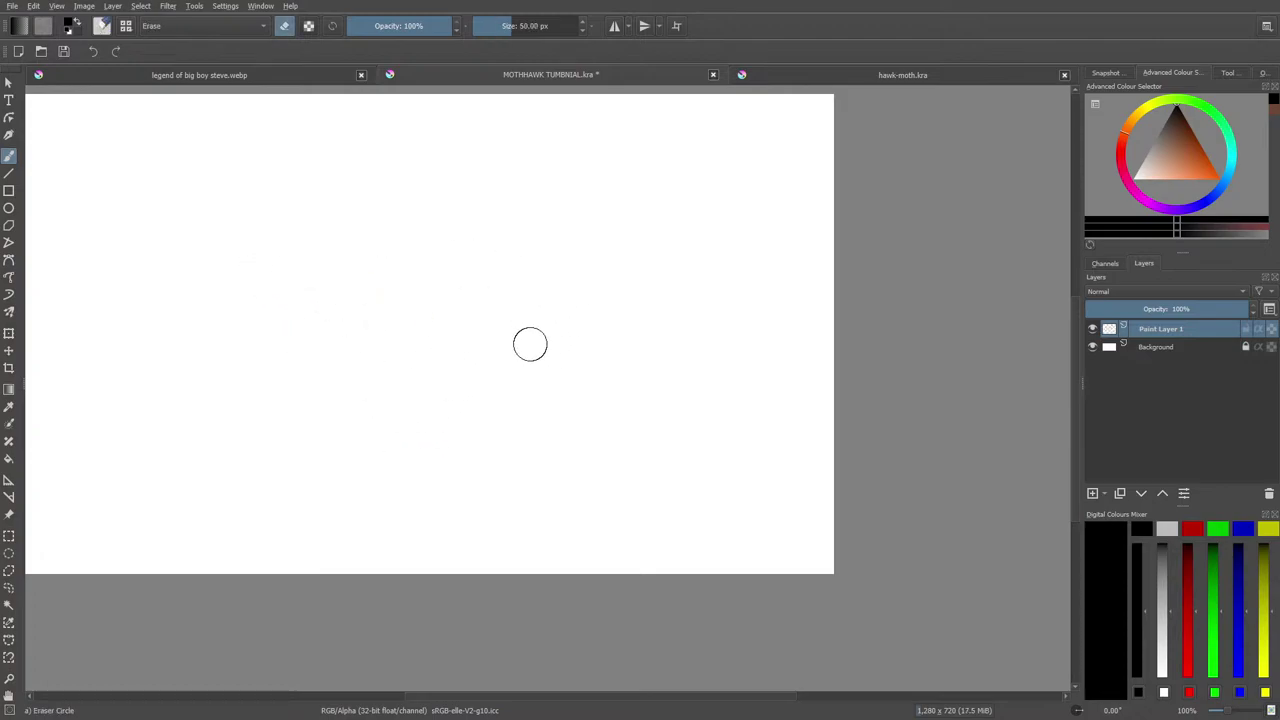
pyautogui.moveTo(503, 697); pyautogui.dragTo(445, 704)
pyautogui.press('/')
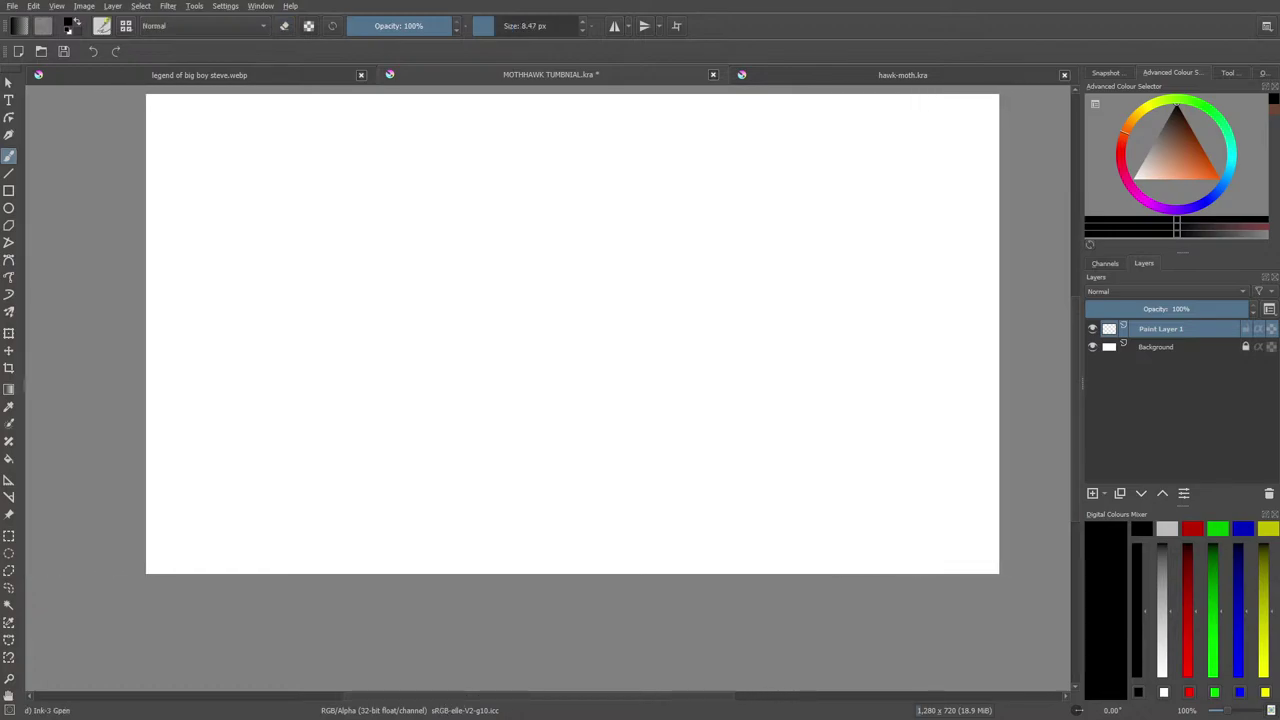
# Set the brush size to 5.09 px.
pyautogui.moveTo(1075, 454); pyautogui.dragTo(1075, 444)
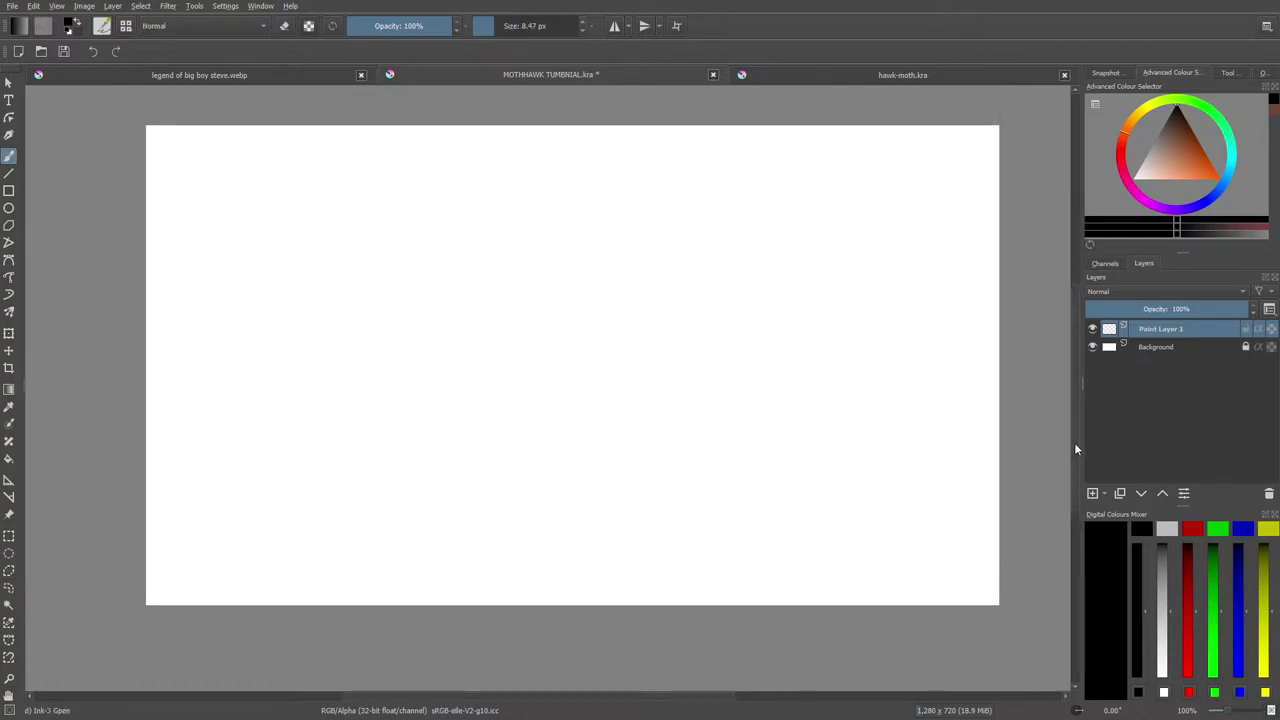
pyautogui.rightClick(176, 272)
pyautogui.rightClick(152, 203)
pyautogui.click(489, 25)
pyautogui.moveTo(489, 25); pyautogui.dragTo(491, 24)
# Check the hawk-moth.kra painting as reference and sketch a rounded outline tapering downward near the centre of the thumbnail canvas.
pyautogui.click(800, 74)
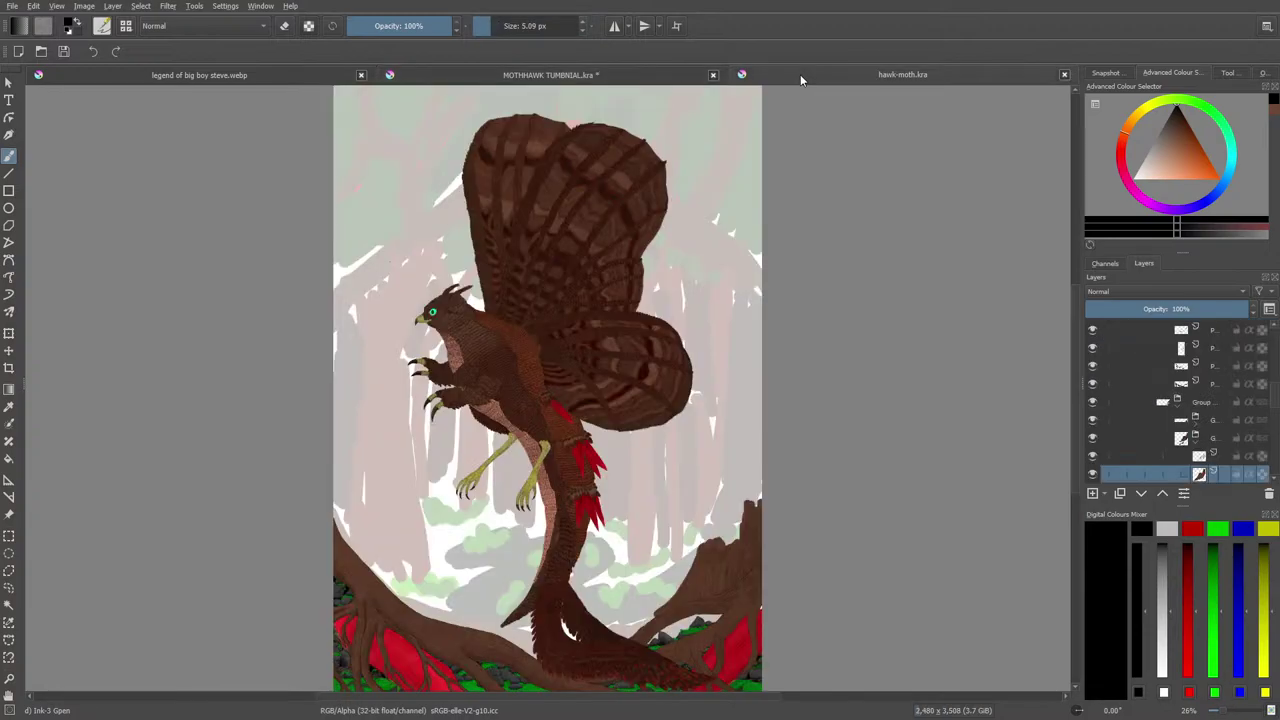
pyautogui.click(559, 74)
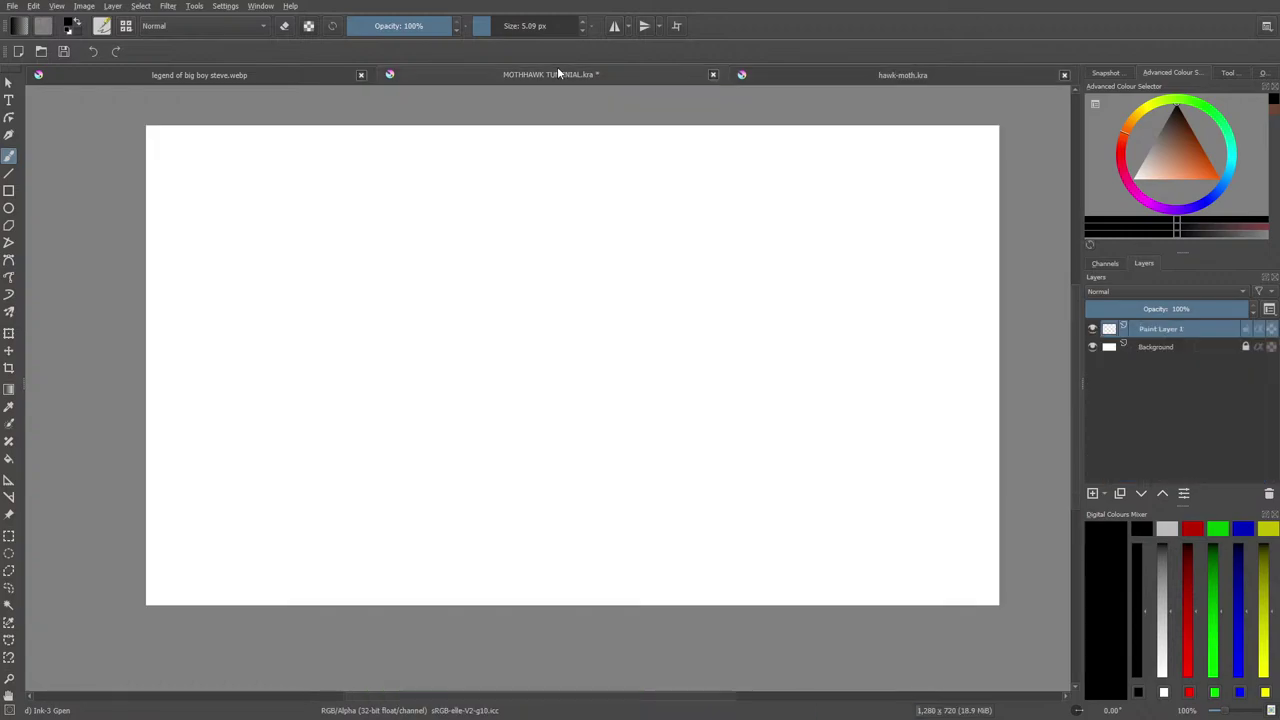
pyautogui.rightClick(648, 269)
pyautogui.moveTo(630, 316)
pyautogui.mouseDown()
pyautogui.moveTo(619, 261)
pyautogui.moveTo(579, 241)
pyautogui.moveTo(543, 247)
pyautogui.moveTo(518, 281)
pyautogui.moveTo(532, 332)
pyautogui.moveTo(564, 360)
pyautogui.moveTo(612, 340)
pyautogui.moveTo(629, 272)
pyautogui.mouseUp()
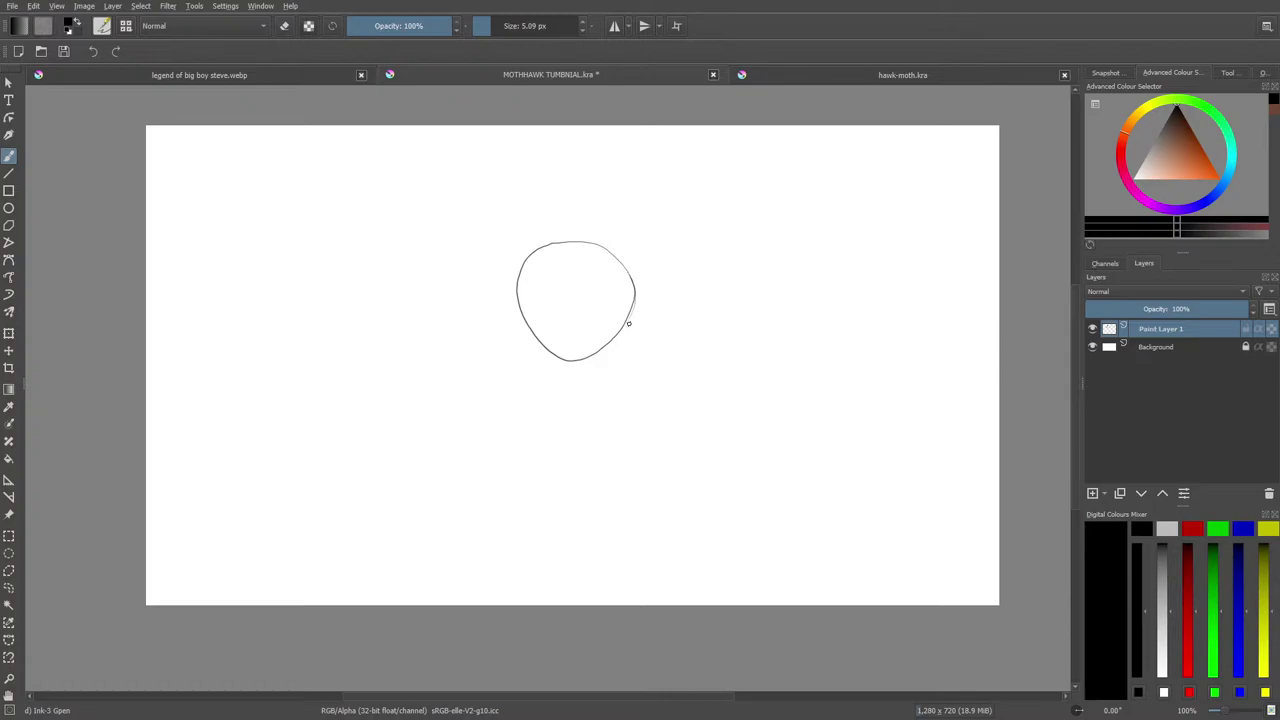
# Sketch a large oval body below the head outline and check its proportions against the hawk-moth.kra painting.
pyautogui.moveTo(633, 322); pyautogui.dragTo(508, 334)
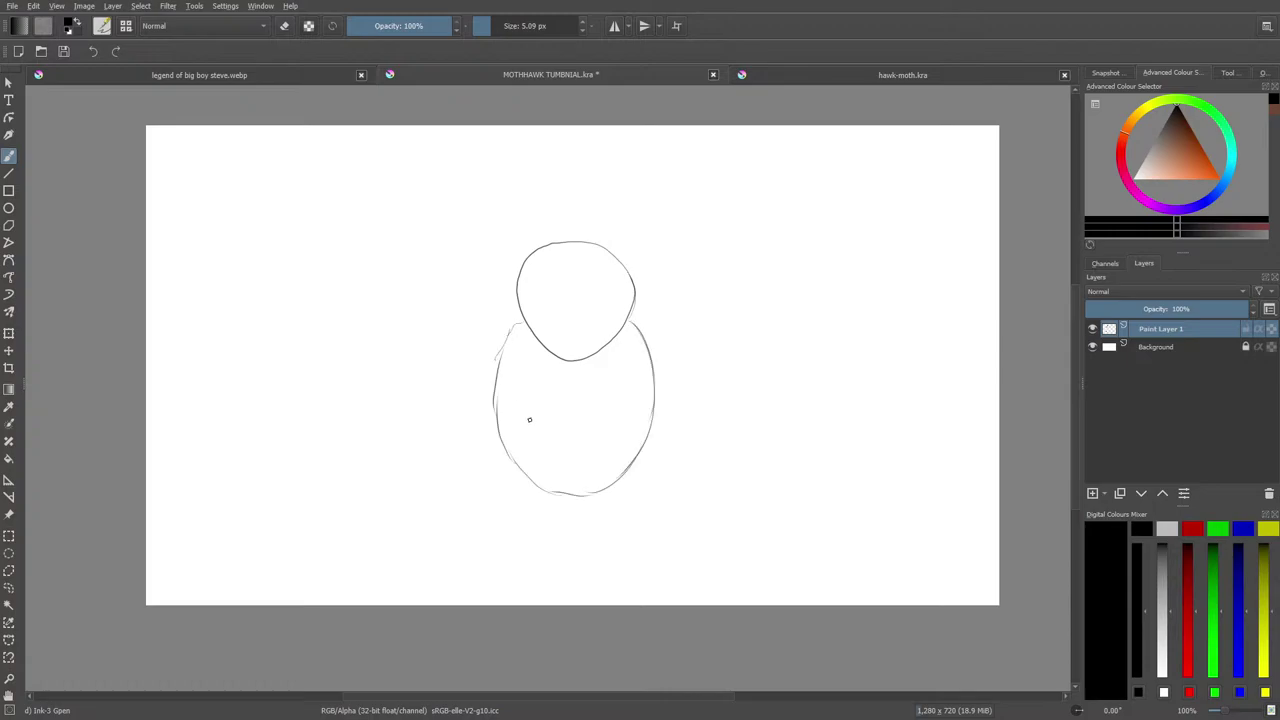
pyautogui.click(802, 84)
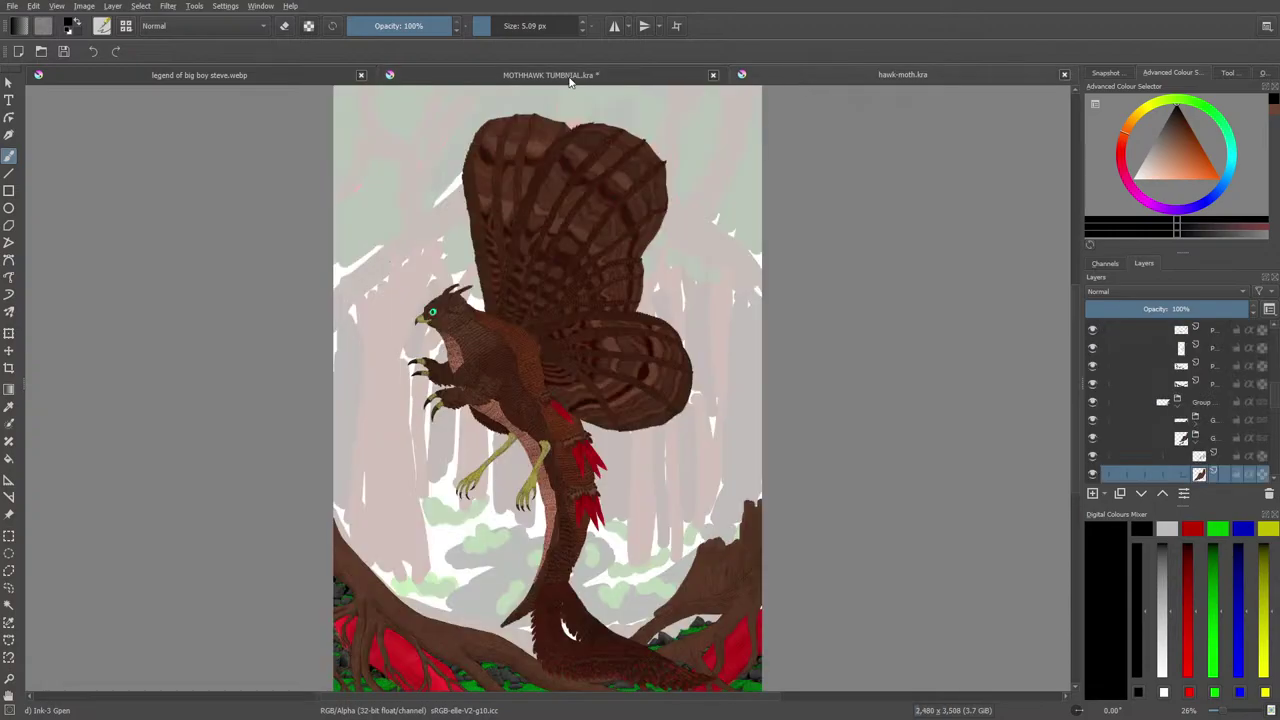
pyautogui.click(578, 76)
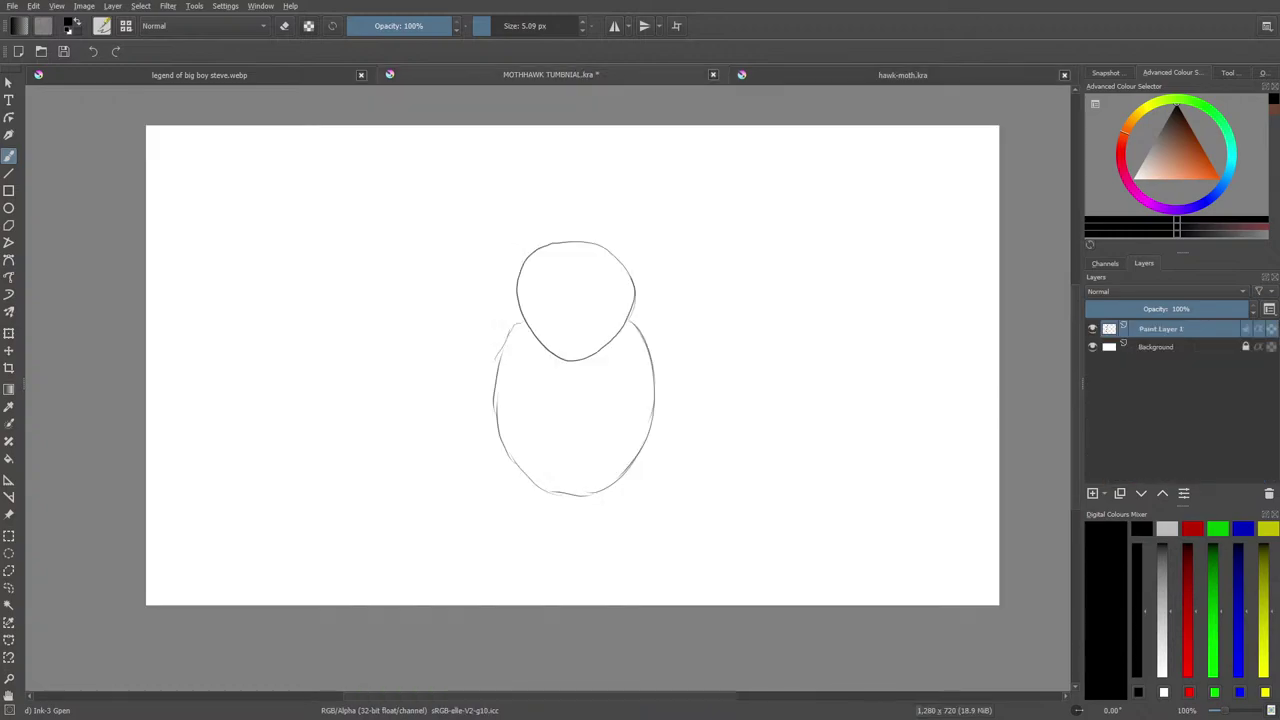
# Sketch the large upper wing rising from the right shoulder and curving back to the body, and compare it with the hawk-moth.kra painting.
pyautogui.rightClick(682, 227)
pyautogui.rightClick(696, 168)
pyautogui.moveTo(637, 325)
pyautogui.mouseDown()
pyautogui.moveTo(734, 166)
pyautogui.moveTo(812, 158)
pyautogui.moveTo(816, 206)
pyautogui.mouseUp()
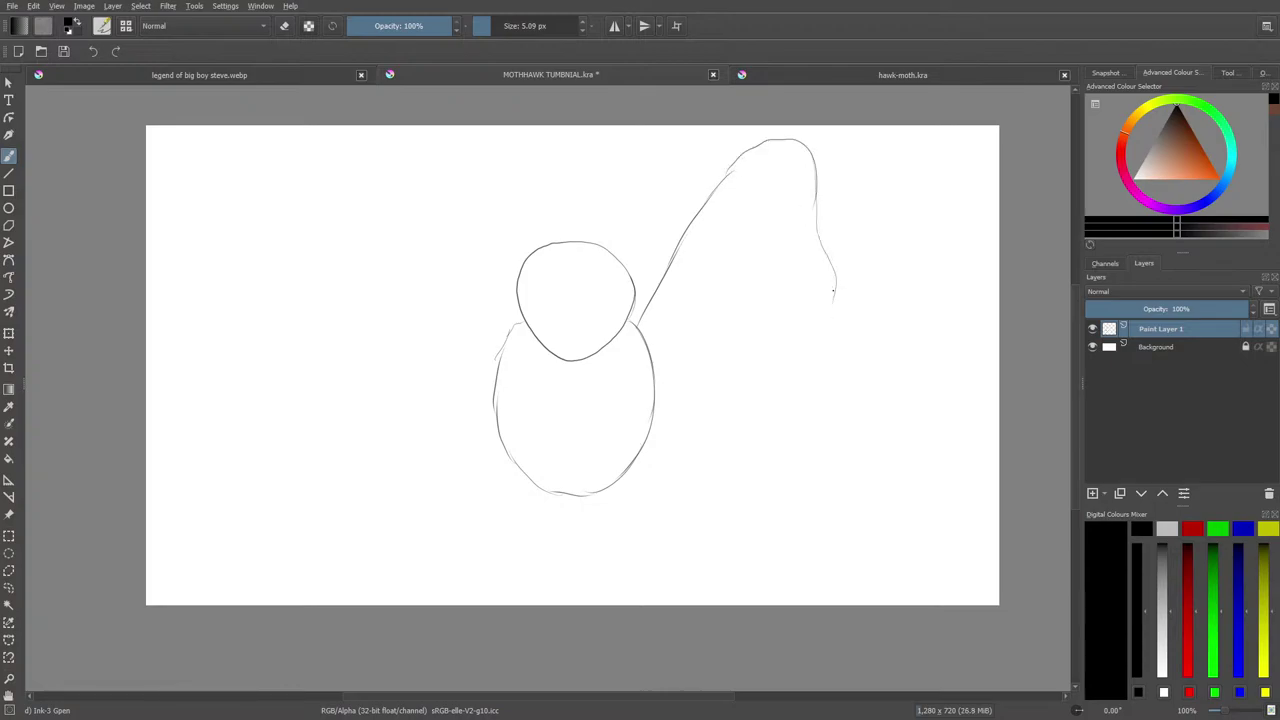
pyautogui.moveTo(833, 291)
pyautogui.mouseDown()
pyautogui.moveTo(768, 379)
pyautogui.moveTo(794, 368)
pyautogui.moveTo(660, 397)
pyautogui.mouseUp()
pyautogui.click(640, 76)
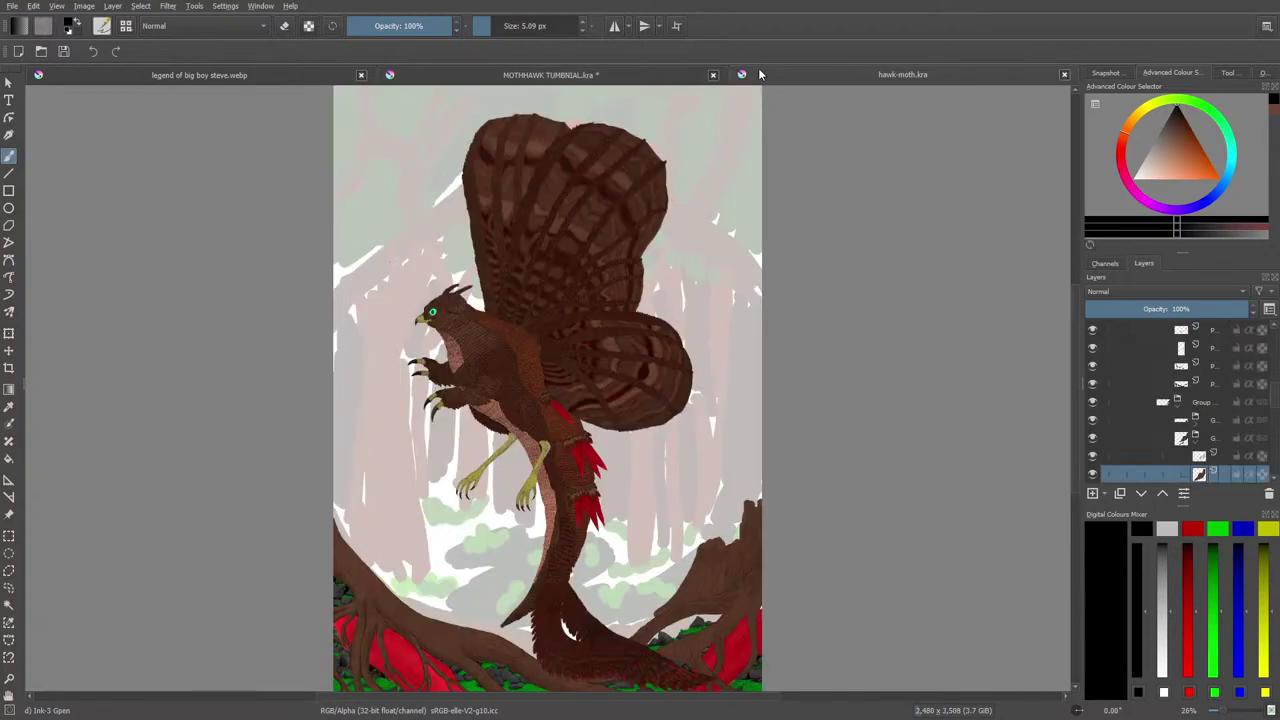
pyautogui.click(636, 74)
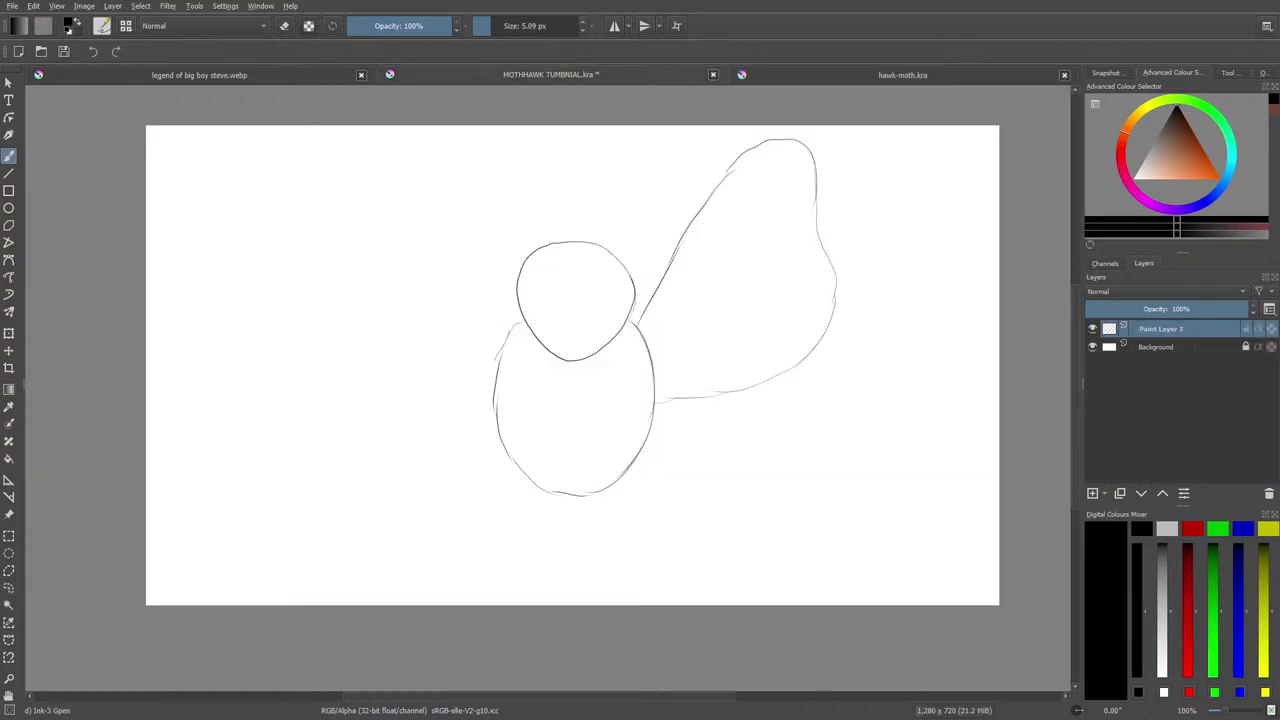
# Sketch a smaller rounded lower wing beneath the right upper wing, attached to the body's lower right side.
pyautogui.rightClick(664, 363)
pyautogui.click(623, 229)
pyautogui.moveTo(773, 505)
pyautogui.mouseDown()
pyautogui.moveTo(718, 543)
pyautogui.moveTo(682, 533)
pyautogui.moveTo(656, 498)
pyautogui.mouseUp()
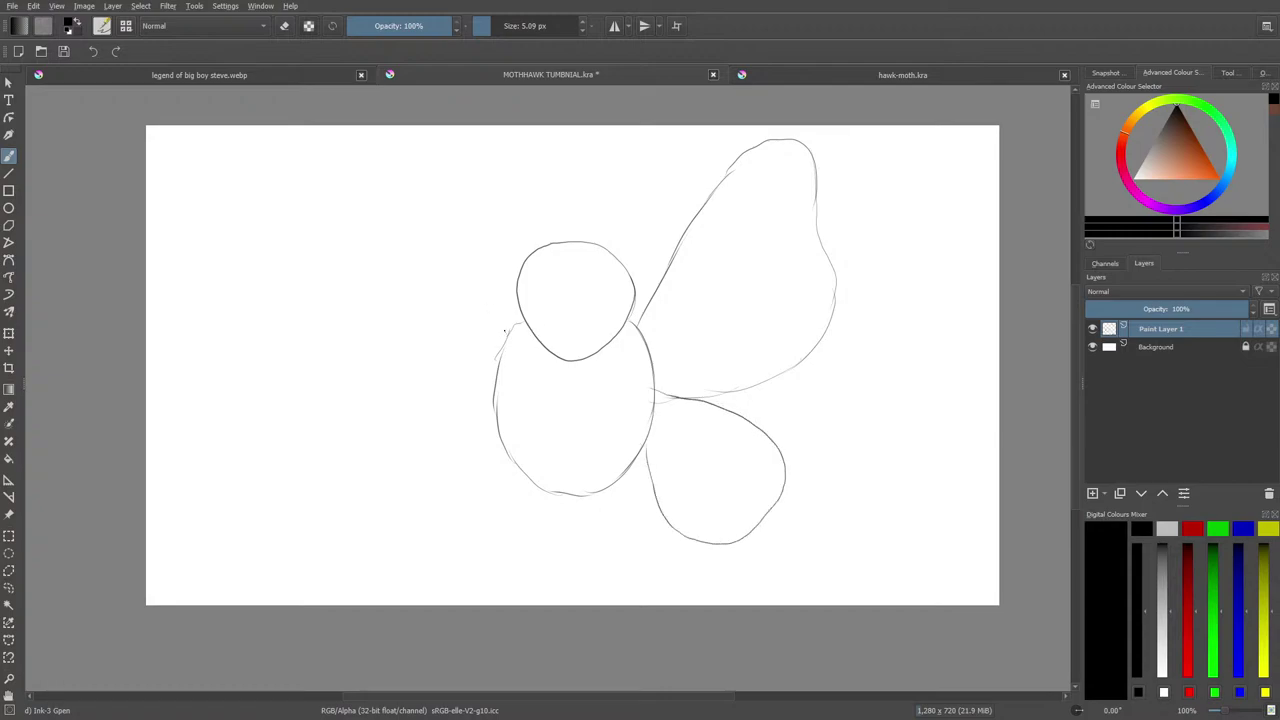
# Sketch the matching upper wing on the left, redraw its outer edge further inward, and erase the superseded outer line with Eraser Circle.
pyautogui.moveTo(507, 332); pyautogui.dragTo(414, 205)
pyautogui.moveTo(373, 168)
pyautogui.mouseDown()
pyautogui.moveTo(310, 189)
pyautogui.moveTo(318, 171)
pyautogui.moveTo(304, 223)
pyautogui.moveTo(330, 298)
pyautogui.mouseUp()
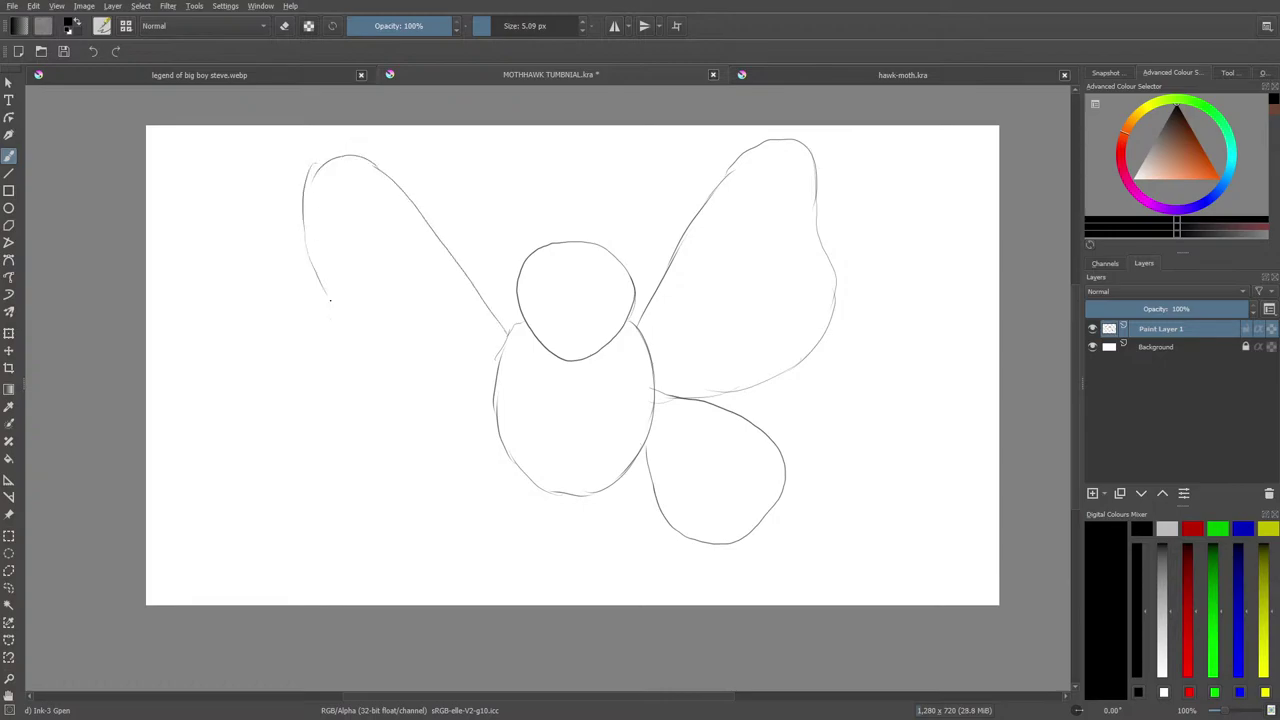
pyautogui.moveTo(303, 202)
pyautogui.mouseDown()
pyautogui.moveTo(332, 370)
pyautogui.moveTo(327, 334)
pyautogui.moveTo(361, 381)
pyautogui.moveTo(422, 394)
pyautogui.moveTo(416, 412)
pyautogui.moveTo(486, 403)
pyautogui.moveTo(425, 421)
pyautogui.moveTo(488, 393)
pyautogui.moveTo(399, 404)
pyautogui.moveTo(333, 330)
pyautogui.mouseUp()
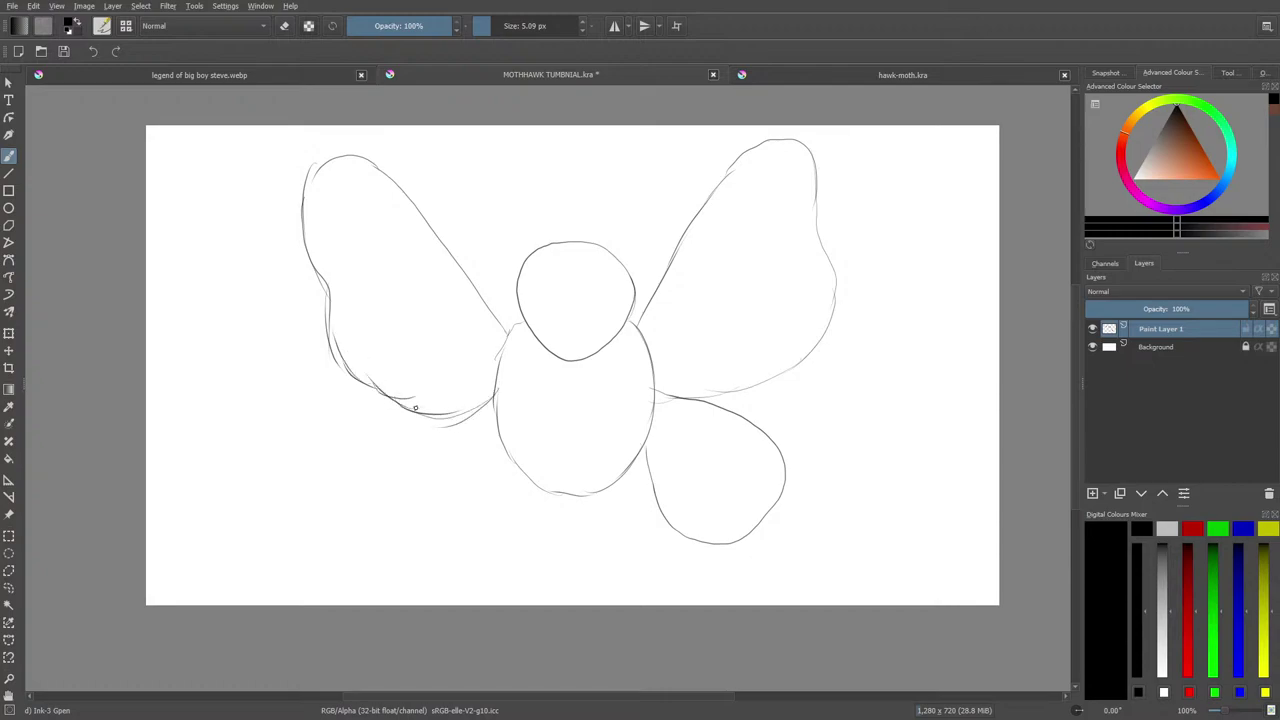
pyautogui.moveTo(409, 421)
pyautogui.mouseDown()
pyautogui.moveTo(373, 393)
pyautogui.moveTo(348, 343)
pyautogui.moveTo(348, 154)
pyautogui.mouseUp()
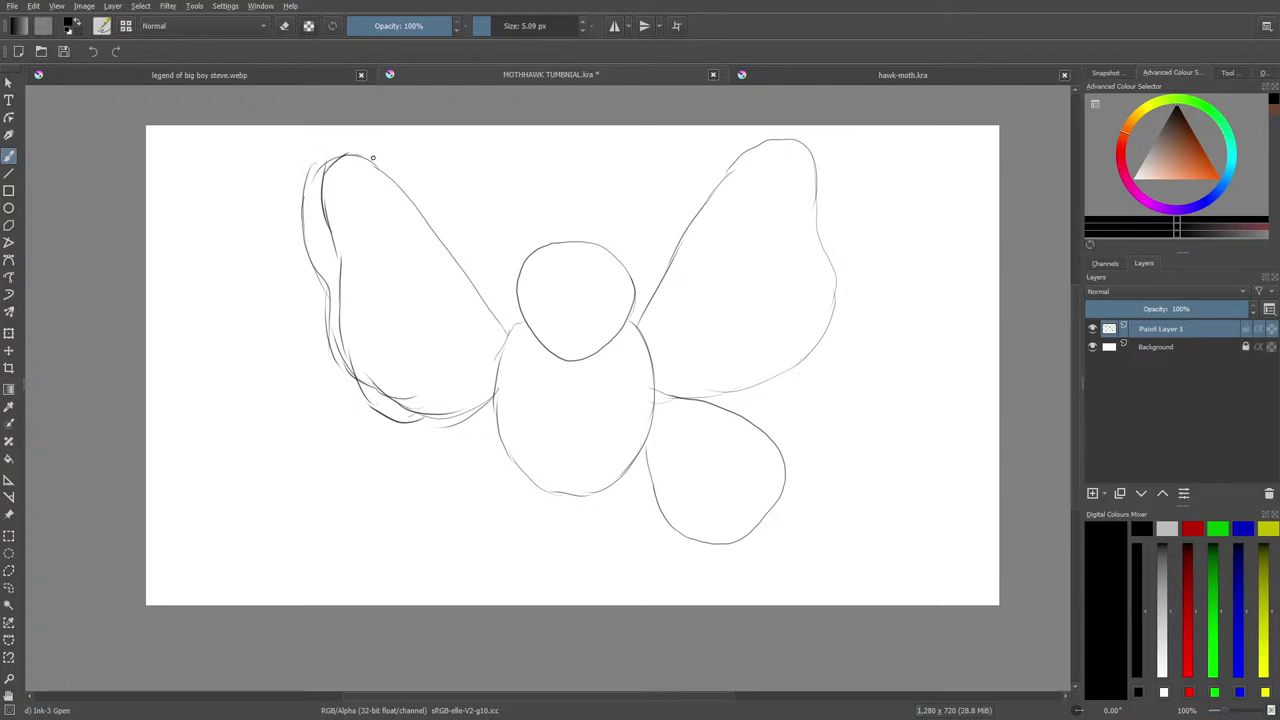
pyautogui.press('e')
pyautogui.moveTo(300, 231)
pyautogui.mouseDown()
pyautogui.moveTo(303, 163)
pyautogui.moveTo(321, 345)
pyautogui.moveTo(337, 366)
pyautogui.moveTo(328, 378)
pyautogui.mouseUp()
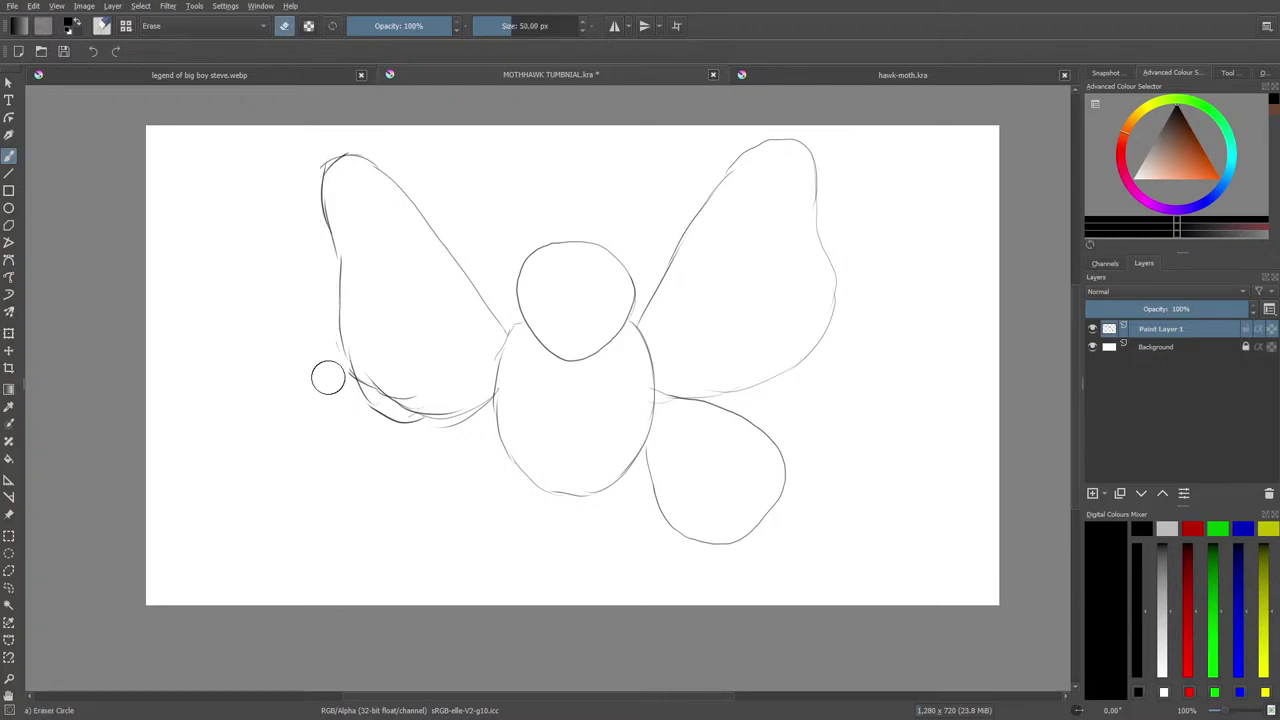
# Sketch the rounded lower wing on the left with the Ink-3 Gpen brush and check the hawk-moth.kra painting.
pyautogui.click(803, 72)
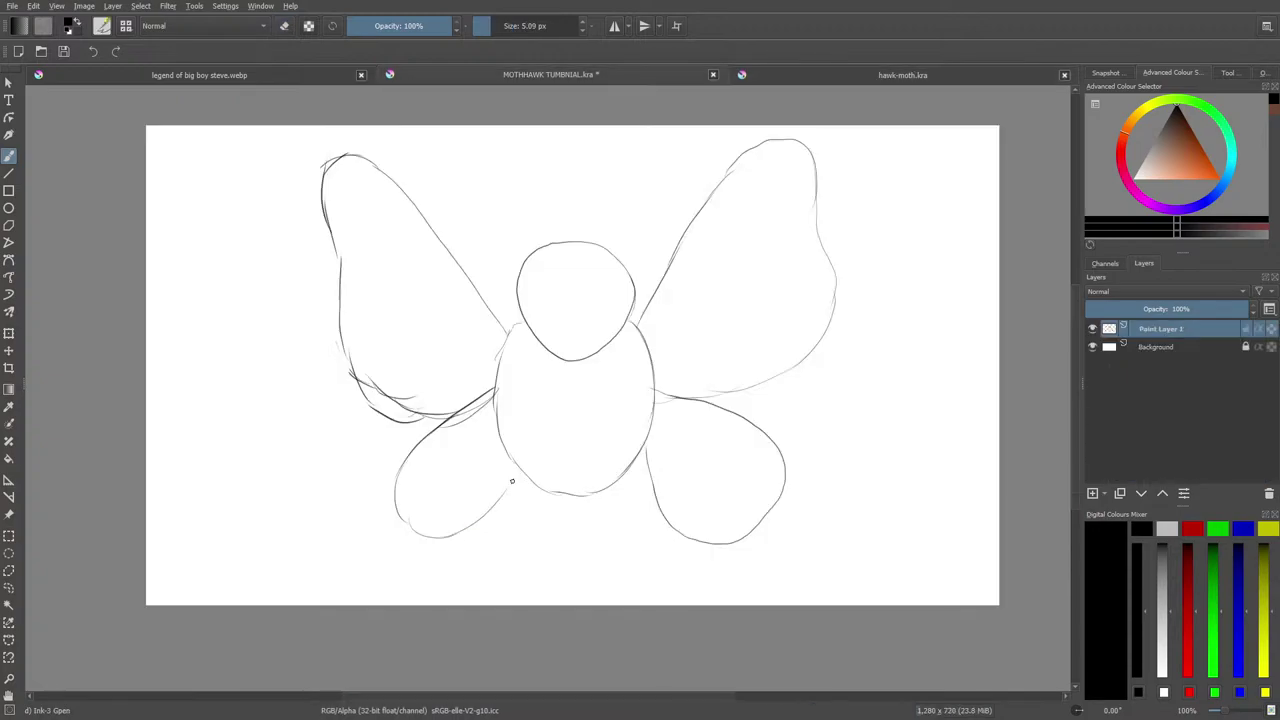
pyautogui.moveTo(501, 497); pyautogui.dragTo(510, 467)
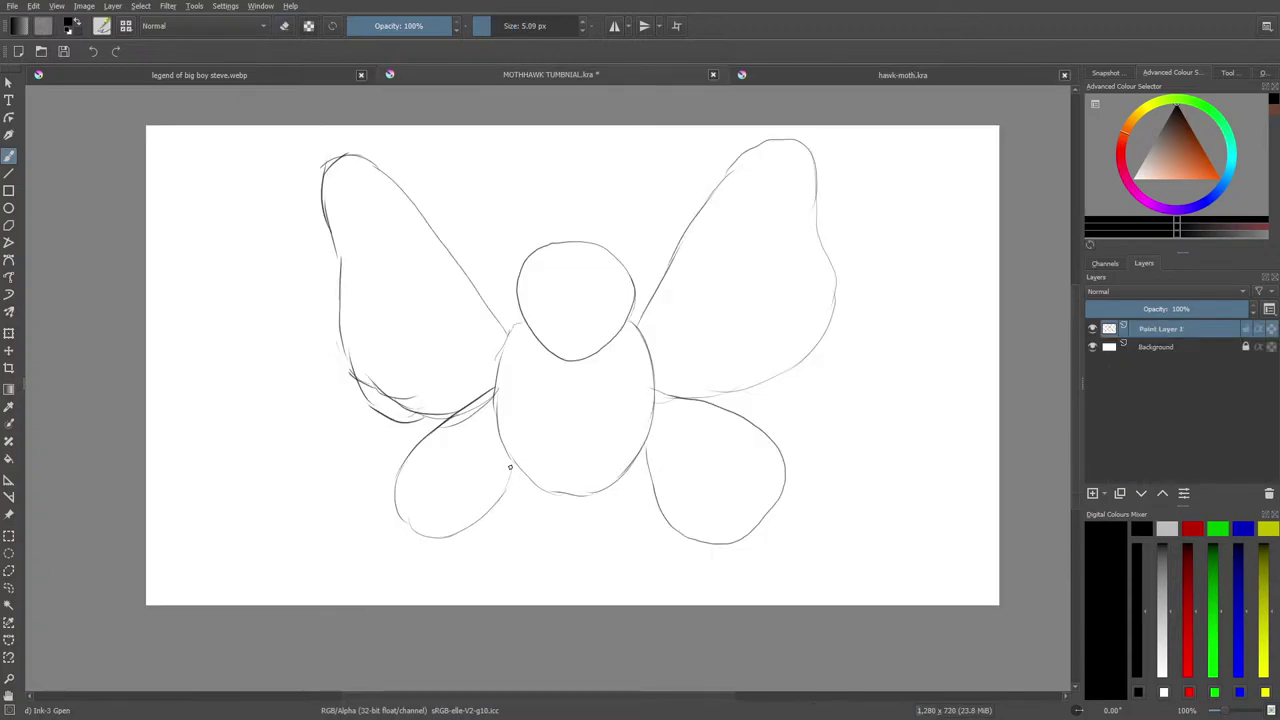
pyautogui.click(775, 72)
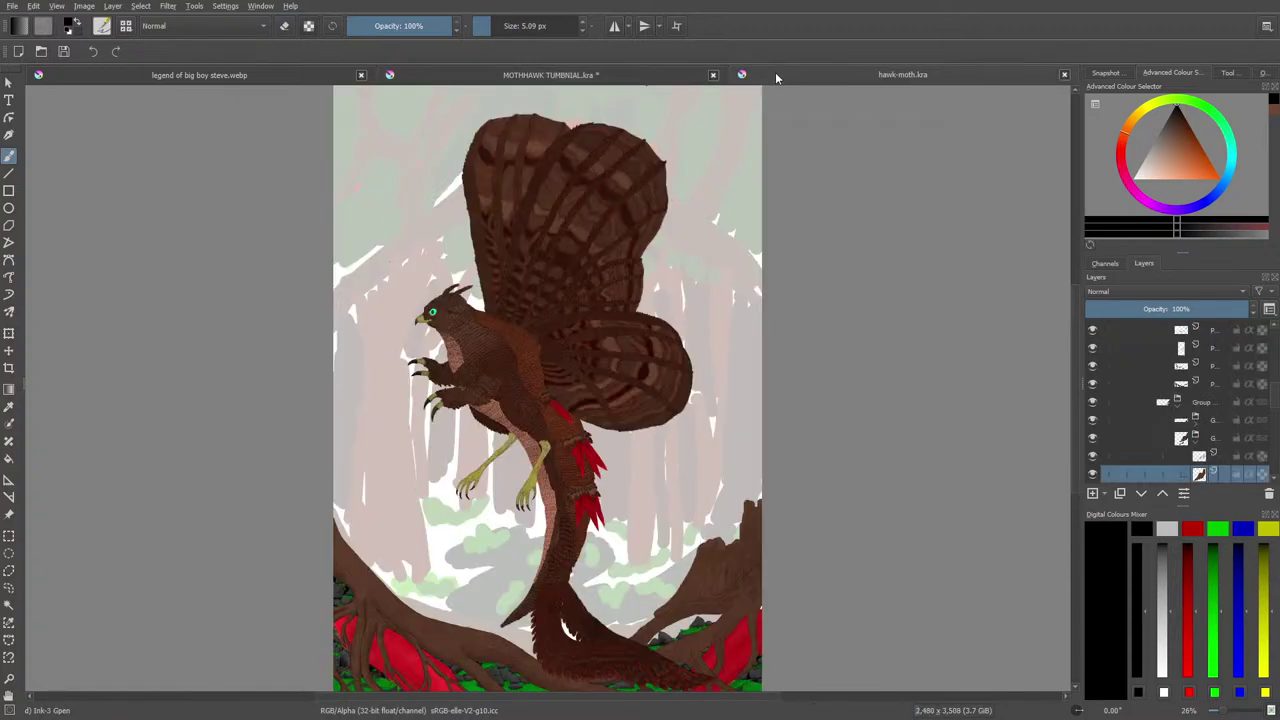
pyautogui.click(610, 75)
# Erase the whole head outline above the body with the 50 px Eraser Circle brush.
pyautogui.press('e')
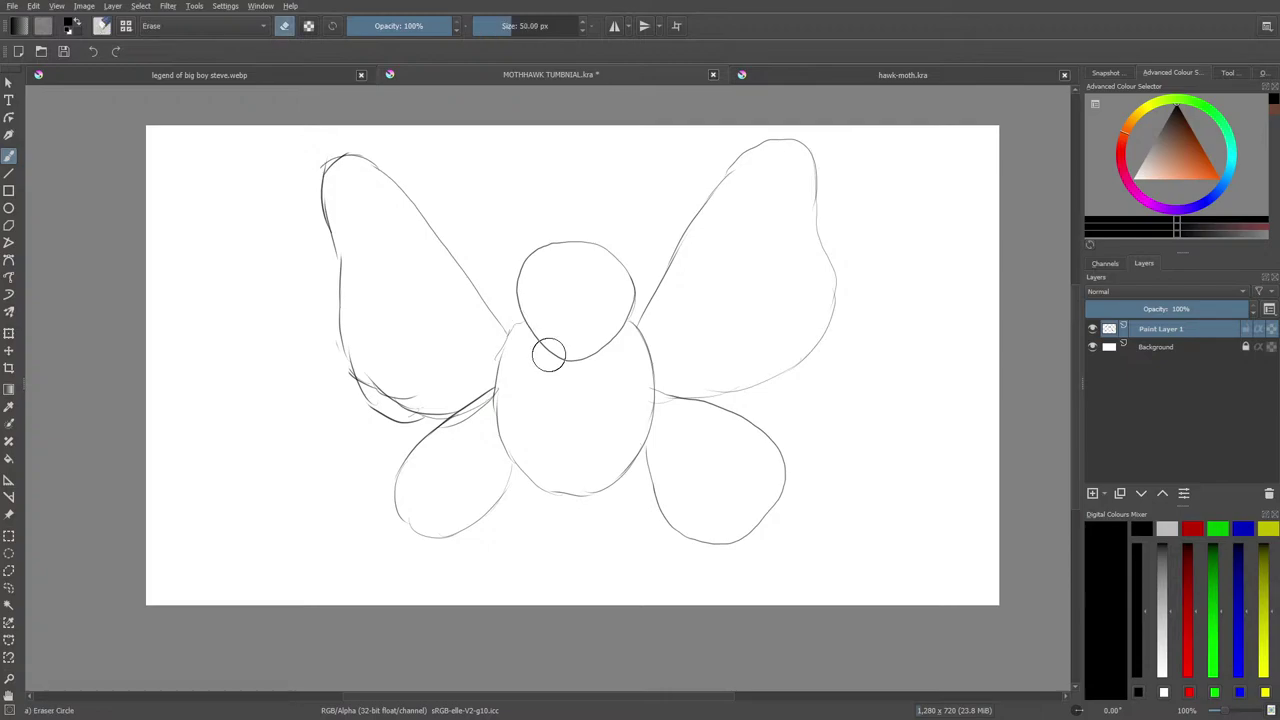
pyautogui.moveTo(548, 356); pyautogui.dragTo(542, 345)
pyautogui.rightClick(542, 345)
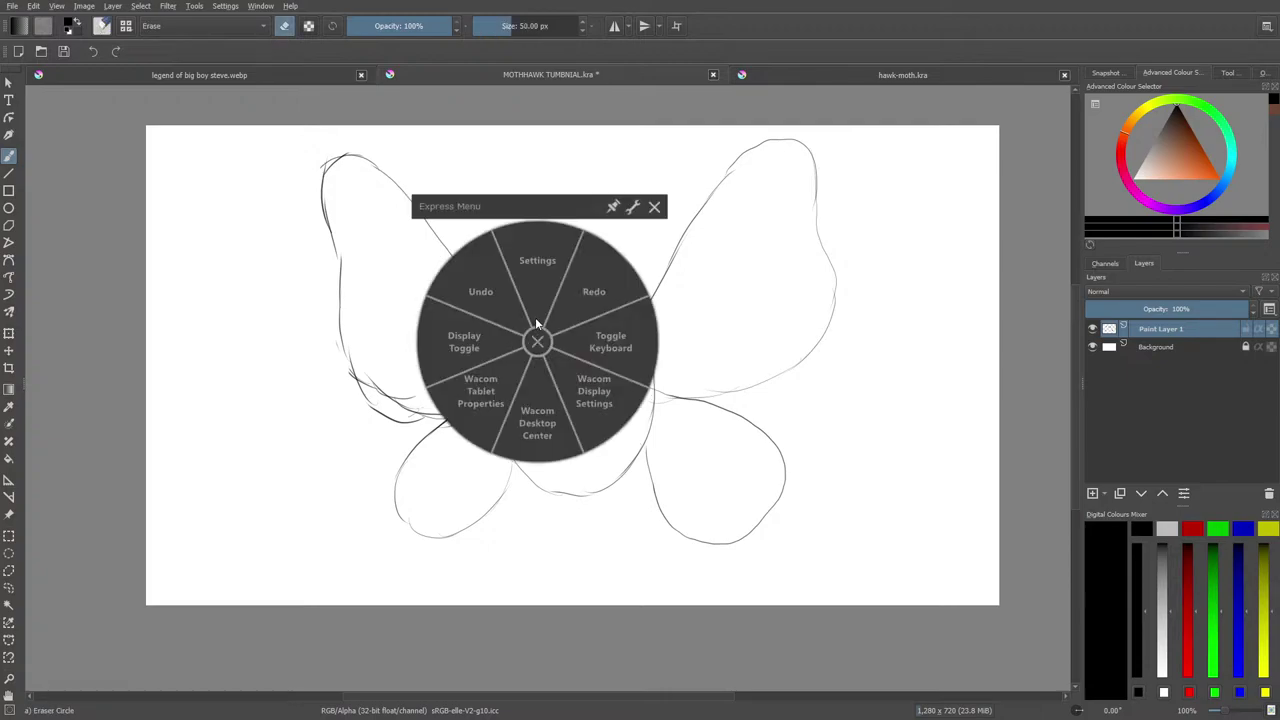
pyautogui.click(654, 206)
pyautogui.moveTo(521, 338)
pyautogui.mouseDown()
pyautogui.moveTo(520, 257)
pyautogui.moveTo(546, 313)
pyautogui.moveTo(559, 313)
pyautogui.moveTo(579, 238)
pyautogui.moveTo(596, 352)
pyautogui.moveTo(625, 301)
pyautogui.moveTo(606, 268)
pyautogui.moveTo(577, 271)
pyautogui.moveTo(597, 240)
pyautogui.mouseUp()
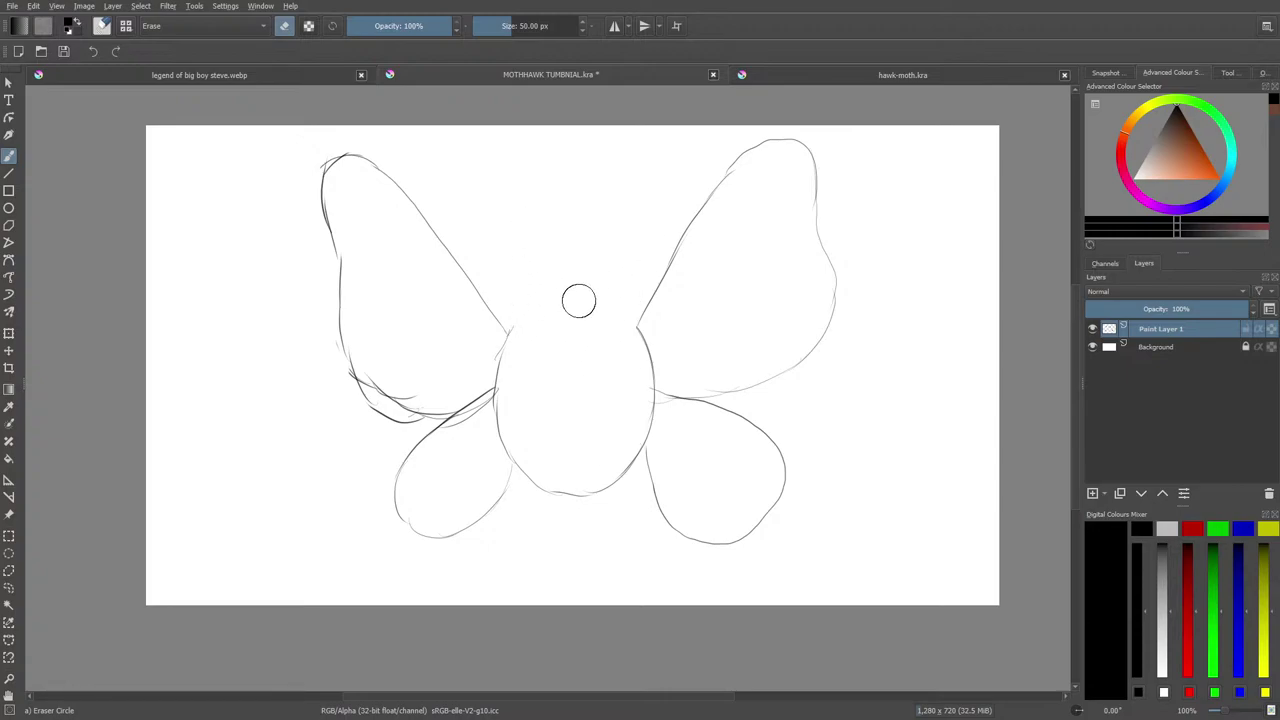
# Transform the sketch to about three quarters of its width and slightly less height, keeping its upper-right corner fixed, and return to the brush.
pyautogui.click(8, 335)
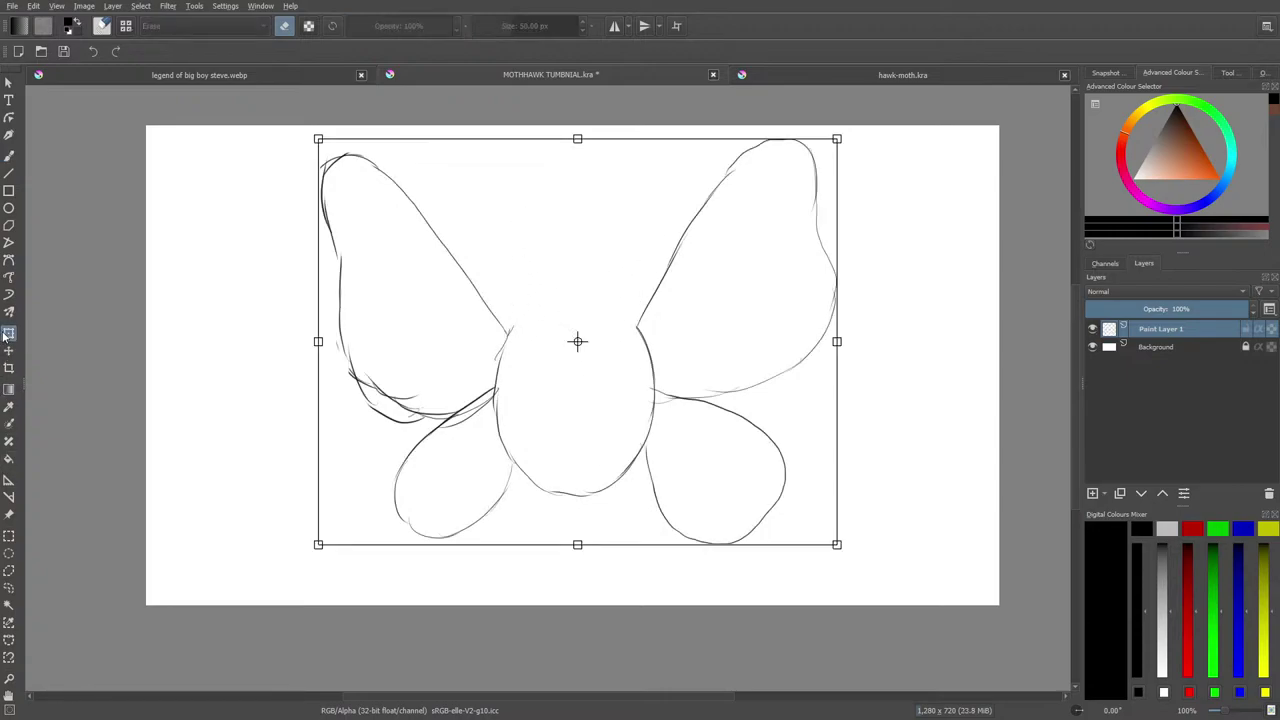
pyautogui.press('/')
pyautogui.click(8, 333)
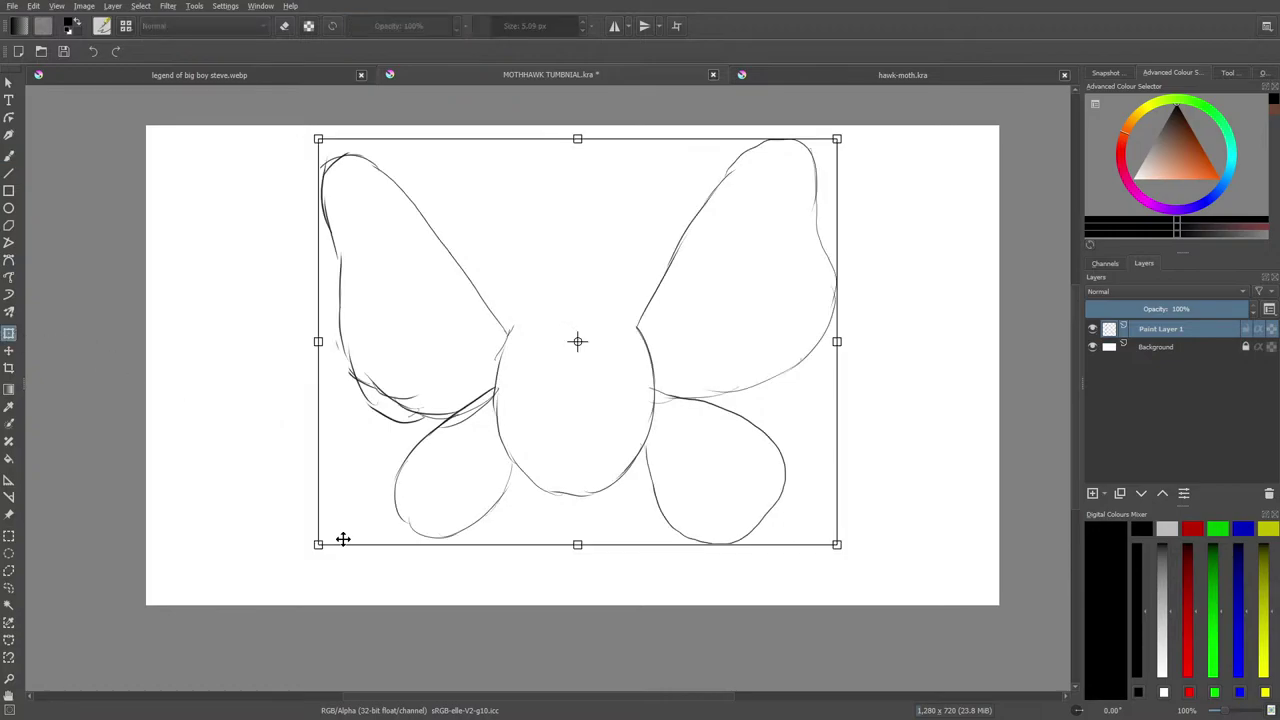
pyautogui.moveTo(316, 546)
pyautogui.mouseDown()
pyautogui.moveTo(363, 531)
pyautogui.moveTo(437, 537)
pyautogui.moveTo(444, 508)
pyautogui.mouseUp()
pyautogui.click(12, 155)
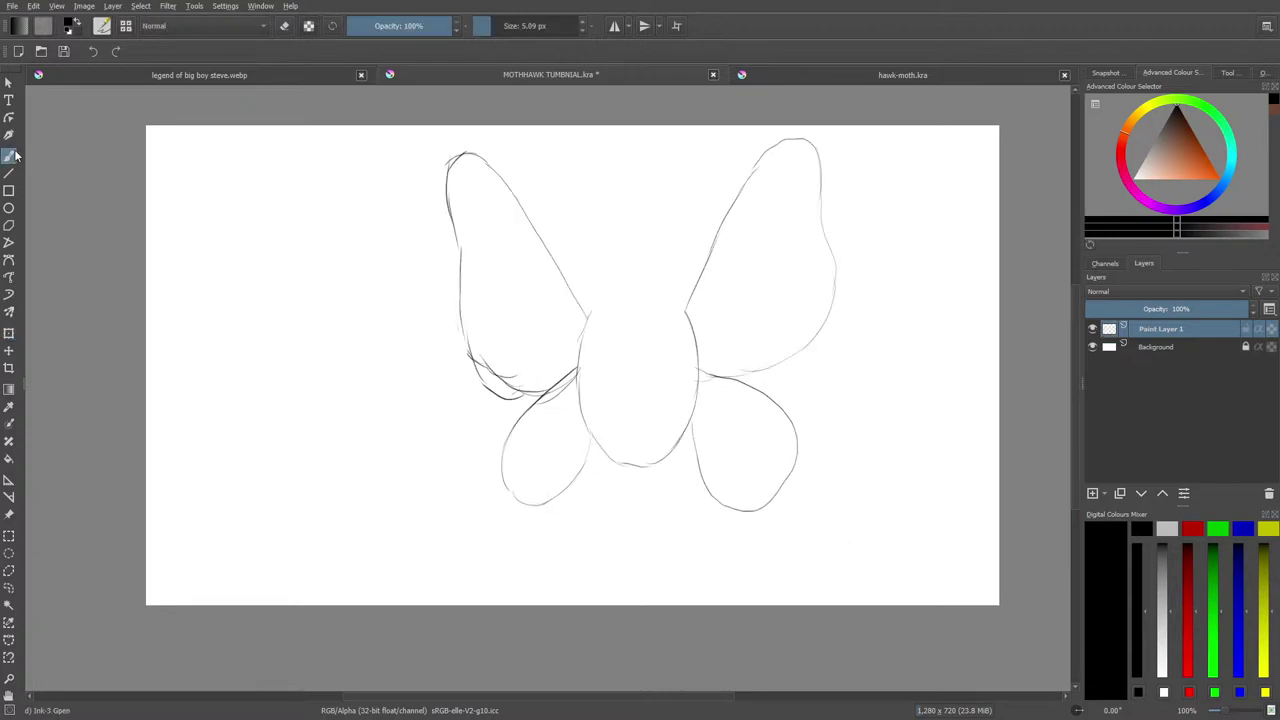
# Check the hawk-moth.kra painting and sketch two long lines running down from the body's underside for the tail.
pyautogui.click(757, 75)
pyautogui.click(618, 74)
pyautogui.moveTo(609, 463); pyautogui.dragTo(625, 549)
pyautogui.moveTo(675, 446); pyautogui.dragTo(669, 559)
pyautogui.moveTo(672, 497); pyautogui.dragTo(673, 559)
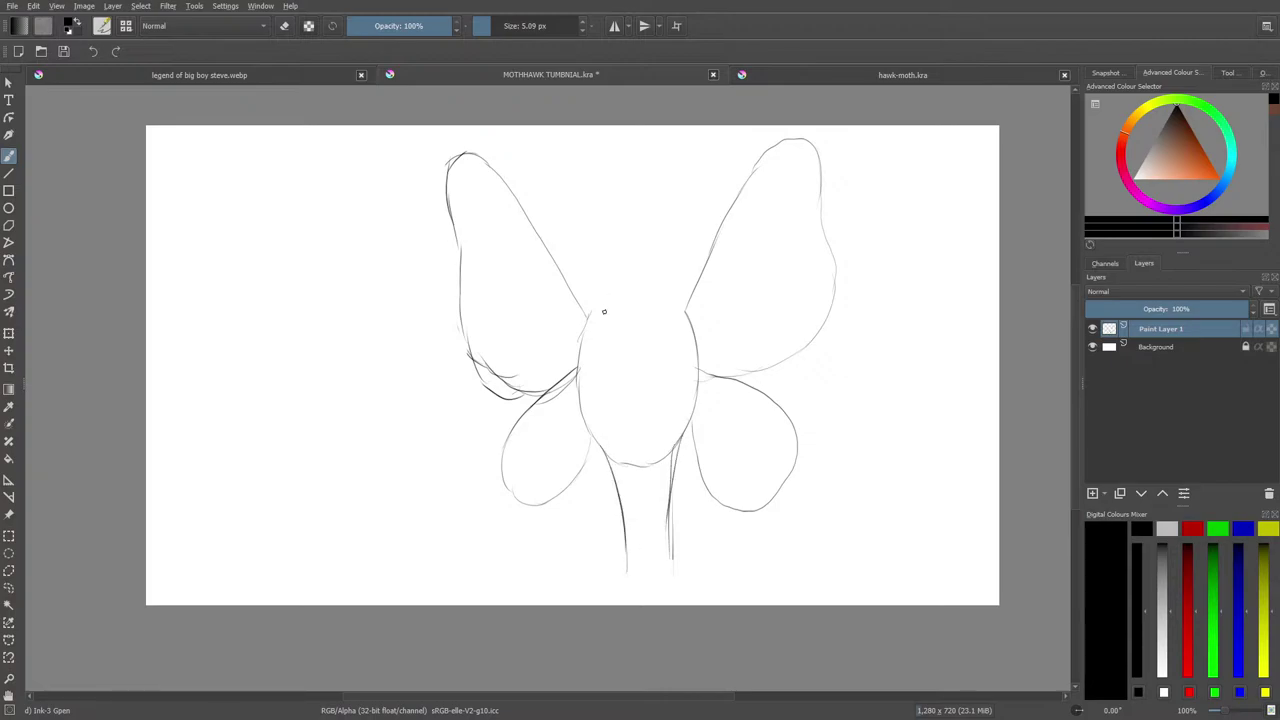
# Sketch tapered shoulders and a smaller rounded head above the body, and erase the stray lines beside the head with Eraser Circle.
pyautogui.moveTo(587, 327)
pyautogui.mouseDown()
pyautogui.moveTo(610, 283)
pyautogui.moveTo(680, 308)
pyautogui.mouseUp()
pyautogui.moveTo(597, 268)
pyautogui.mouseDown()
pyautogui.moveTo(645, 287)
pyautogui.moveTo(674, 230)
pyautogui.moveTo(650, 209)
pyautogui.moveTo(670, 245)
pyautogui.moveTo(634, 216)
pyautogui.moveTo(590, 240)
pyautogui.mouseUp()
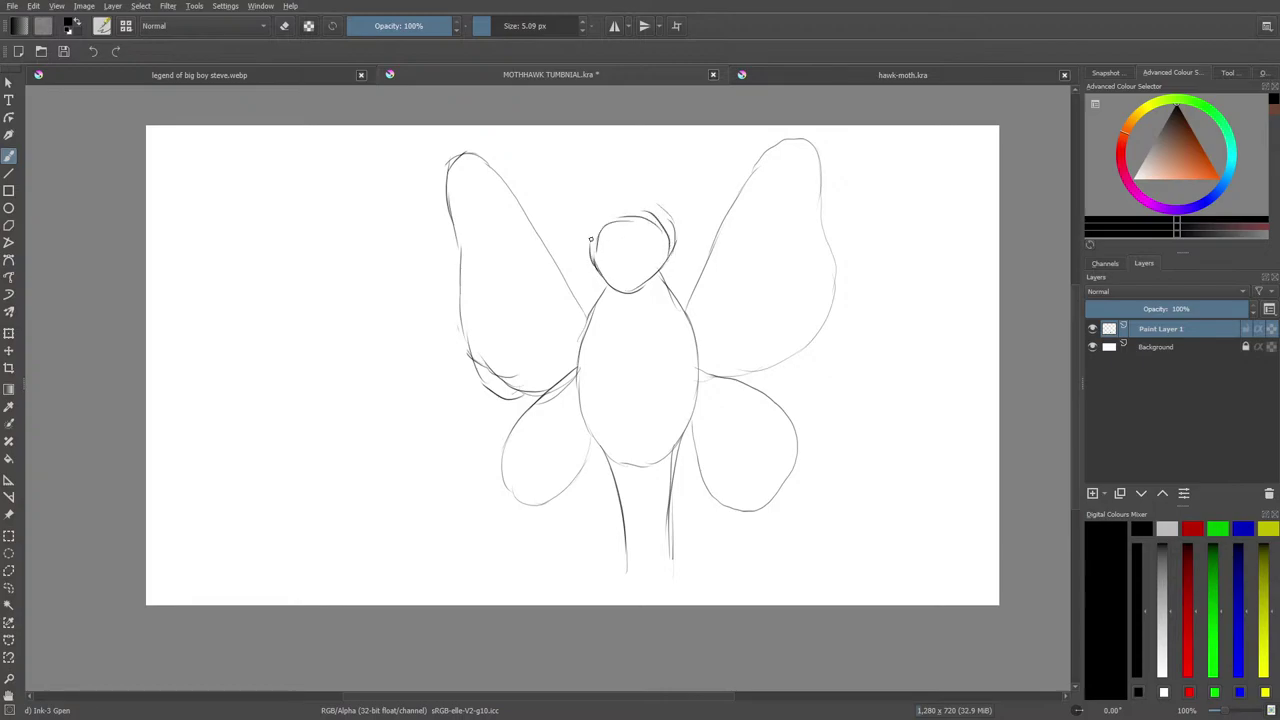
pyautogui.press('e')
pyautogui.hotkey('ctrl', 't')
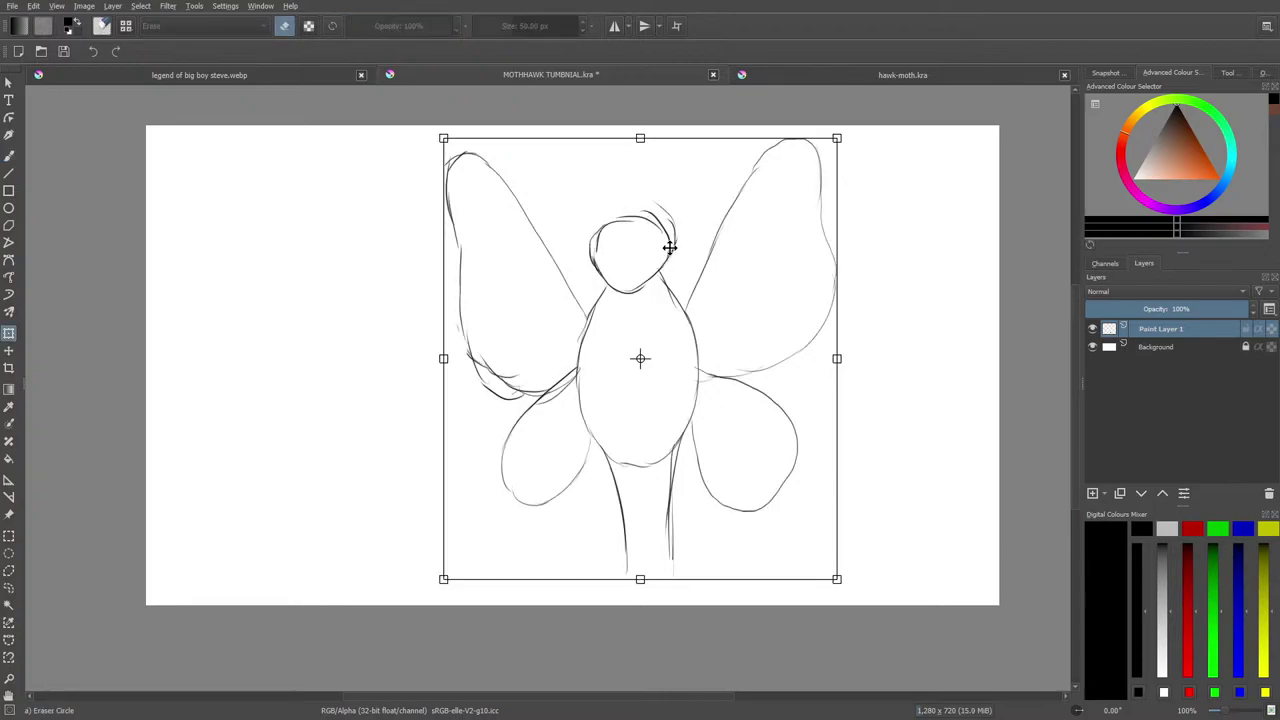
pyautogui.click(9, 158)
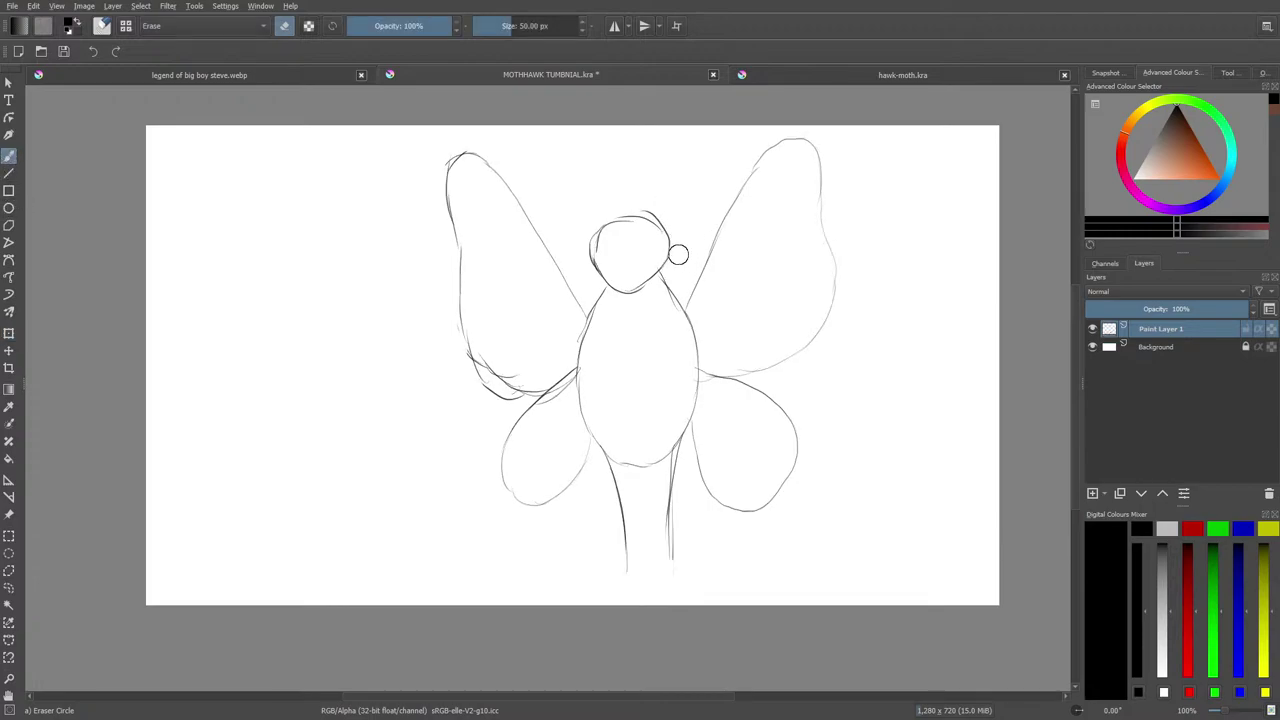
pyautogui.click(497, 25)
pyautogui.press('e')
# Add another stroke along the tail's left edge and compare it with the hawk-moth.kra painting.
pyautogui.moveTo(597, 442); pyautogui.dragTo(615, 573)
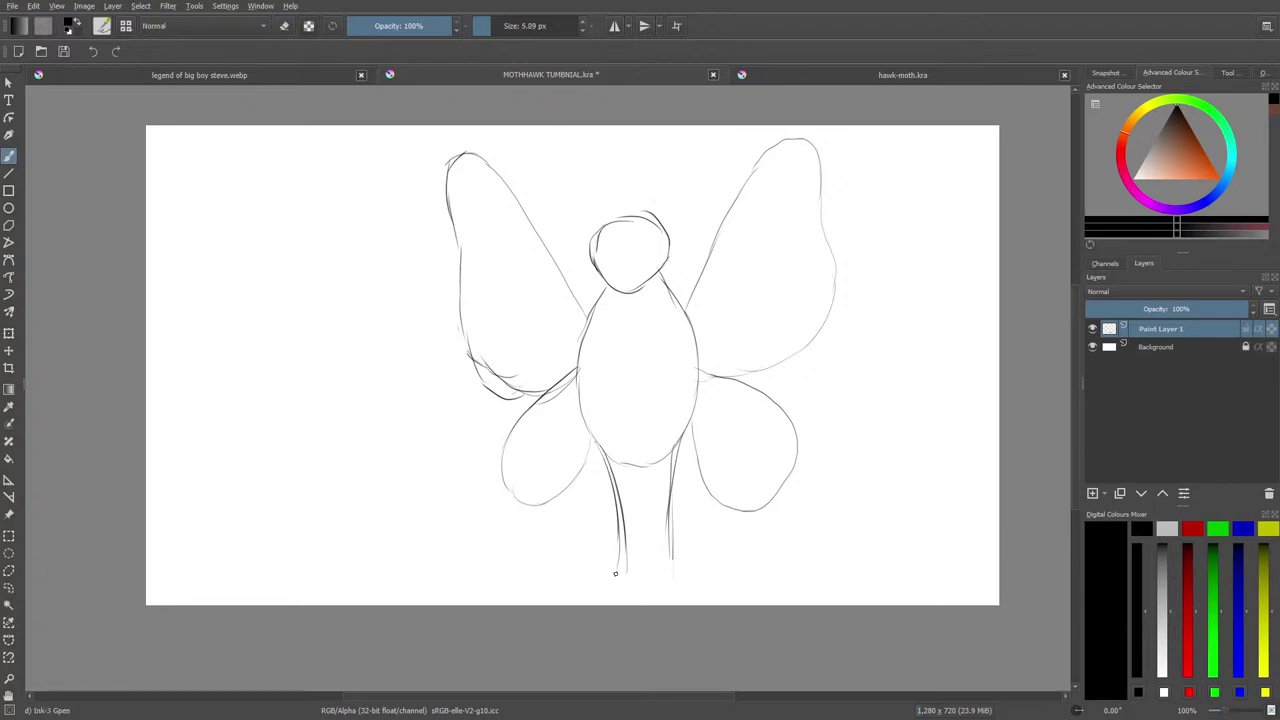
pyautogui.click(811, 78)
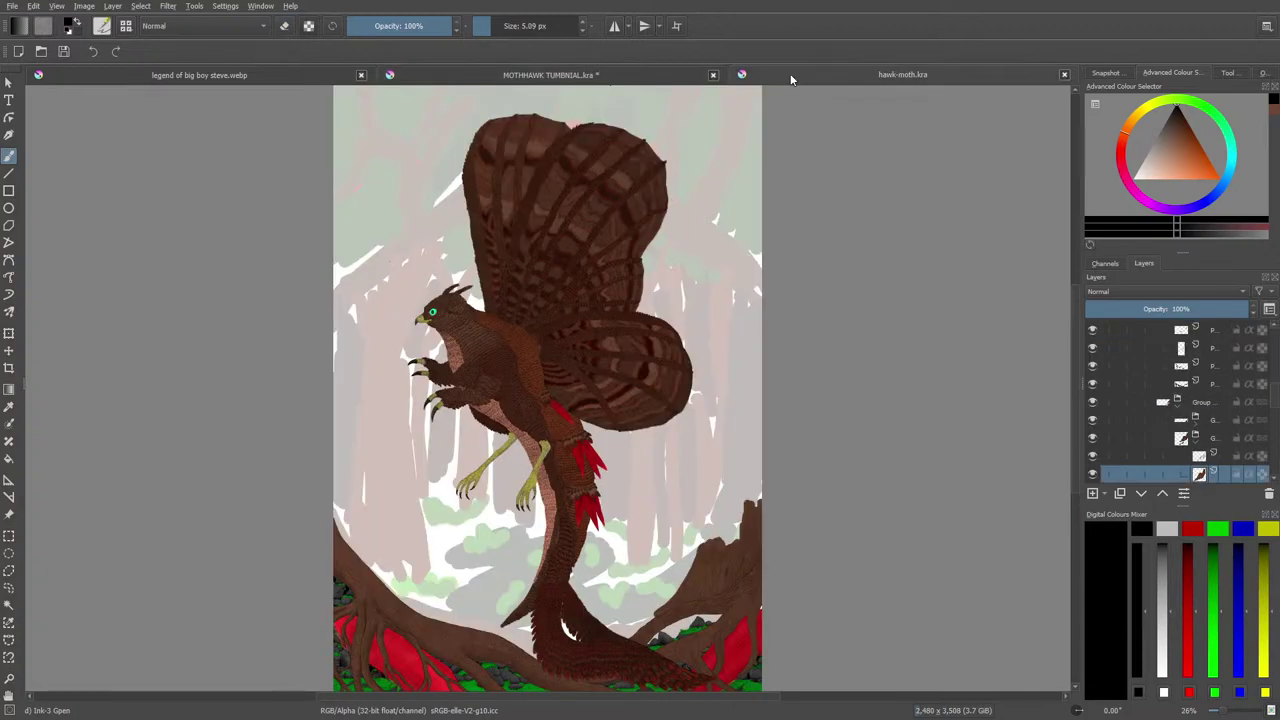
pyautogui.click(620, 74)
# Sketch a bent upper arm ending in a downward point from the left shoulder, and check the arms in the hawk-moth.kra painting.
pyautogui.click(1230, 713)
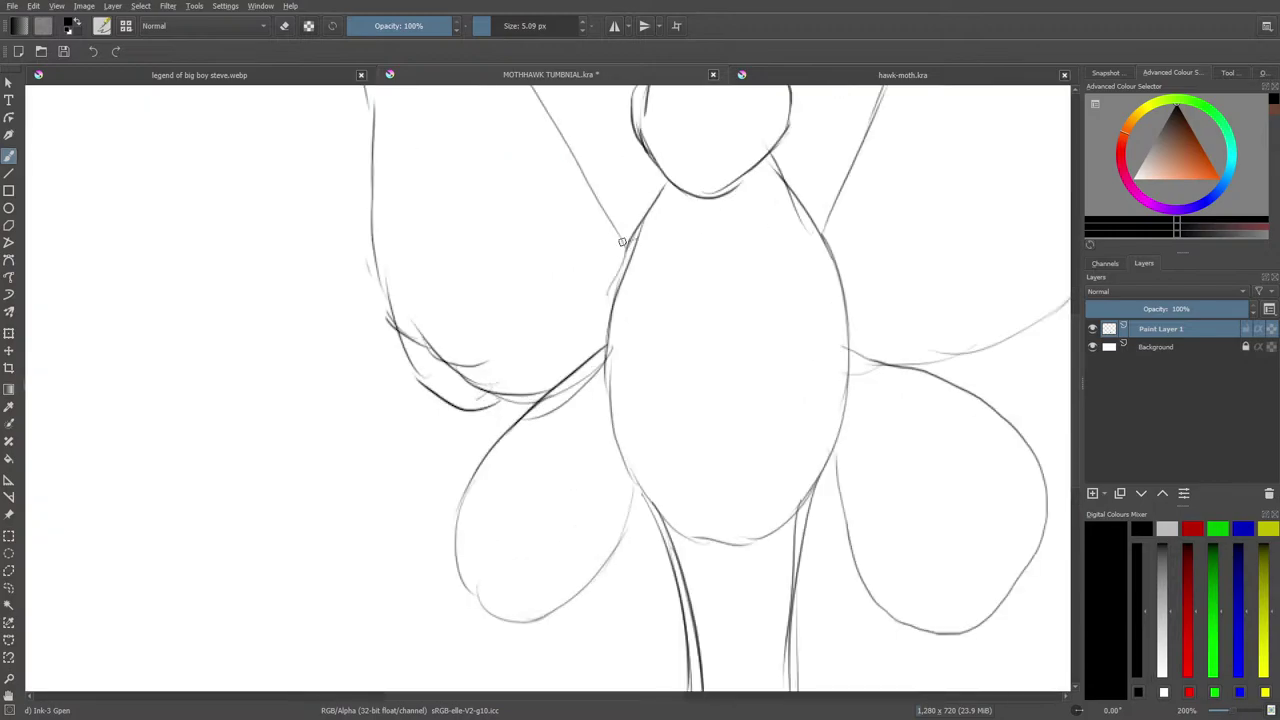
pyautogui.moveTo(637, 243)
pyautogui.mouseDown()
pyautogui.moveTo(583, 219)
pyautogui.moveTo(637, 232)
pyautogui.moveTo(654, 214)
pyautogui.moveTo(582, 245)
pyautogui.moveTo(606, 256)
pyautogui.moveTo(550, 211)
pyautogui.moveTo(563, 217)
pyautogui.moveTo(535, 223)
pyautogui.moveTo(480, 304)
pyautogui.moveTo(480, 345)
pyautogui.moveTo(538, 263)
pyautogui.moveTo(636, 318)
pyautogui.moveTo(590, 322)
pyautogui.mouseUp()
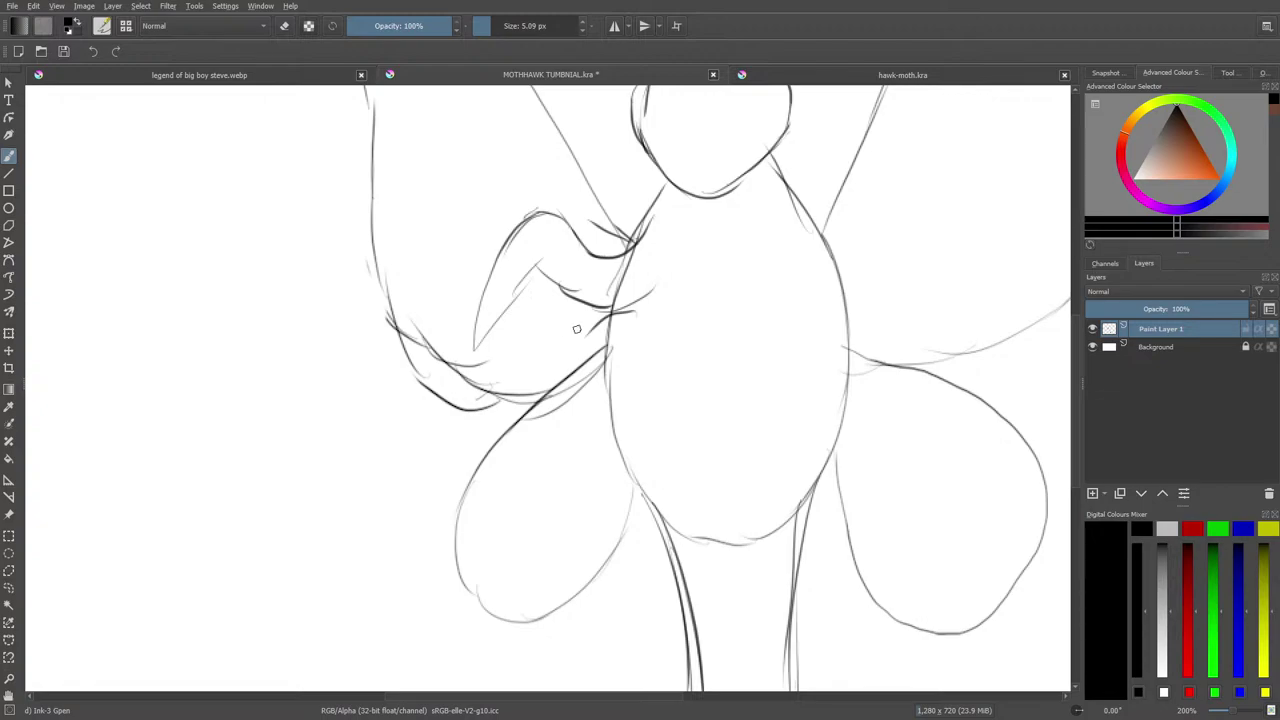
pyautogui.click(774, 76)
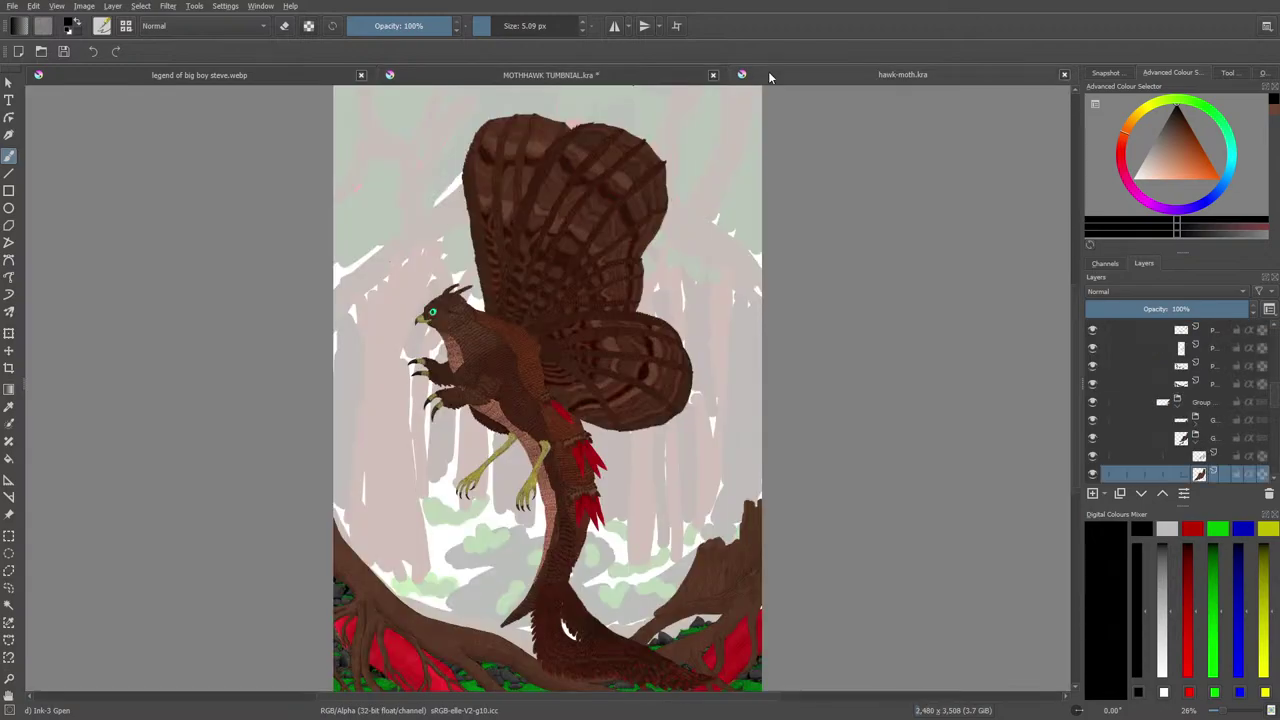
pyautogui.click(587, 77)
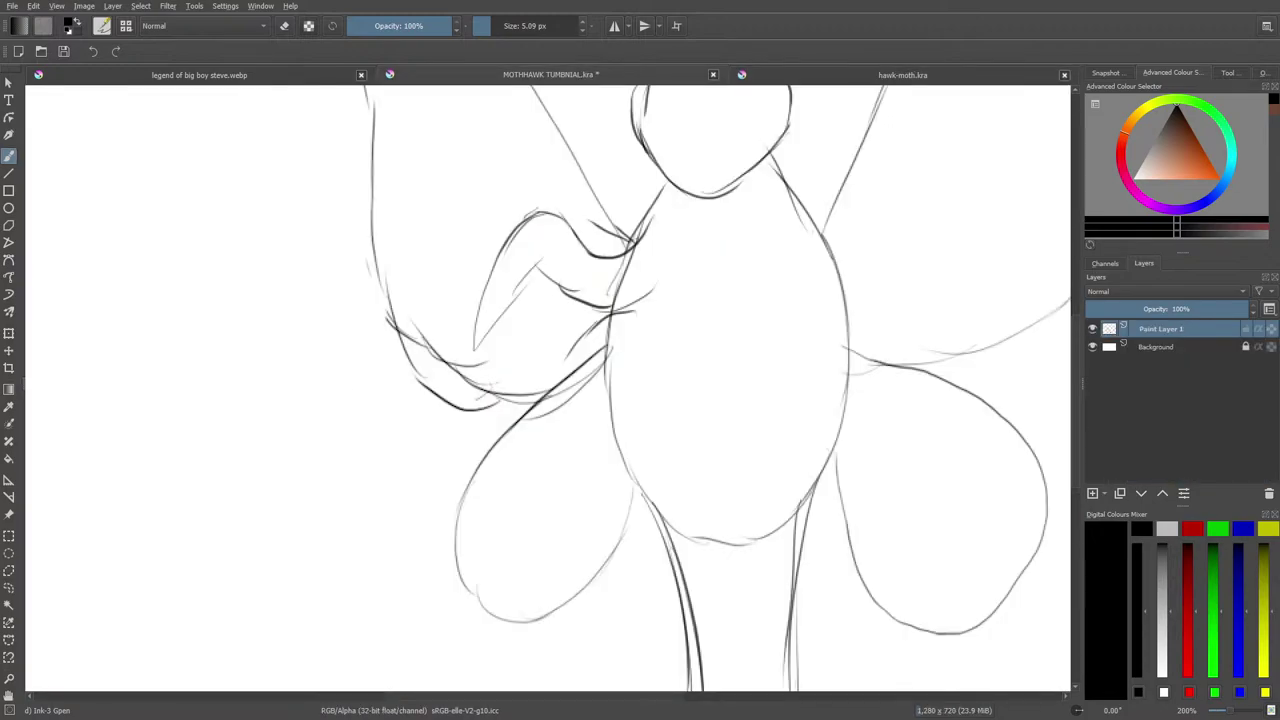
# Sketch the left lower arm curling inward to a pointed claw over the body's edge, and erase the stray stroke beside it.
pyautogui.rightClick(474, 346)
pyautogui.click(421, 160)
pyautogui.moveTo(643, 346); pyautogui.dragTo(628, 376)
pyautogui.moveTo(578, 337)
pyautogui.mouseDown()
pyautogui.moveTo(564, 407)
pyautogui.moveTo(578, 458)
pyautogui.moveTo(611, 437)
pyautogui.moveTo(615, 510)
pyautogui.moveTo(641, 415)
pyautogui.moveTo(604, 385)
pyautogui.mouseUp()
pyautogui.moveTo(613, 375)
pyautogui.mouseDown()
pyautogui.moveTo(571, 461)
pyautogui.moveTo(601, 386)
pyautogui.mouseUp()
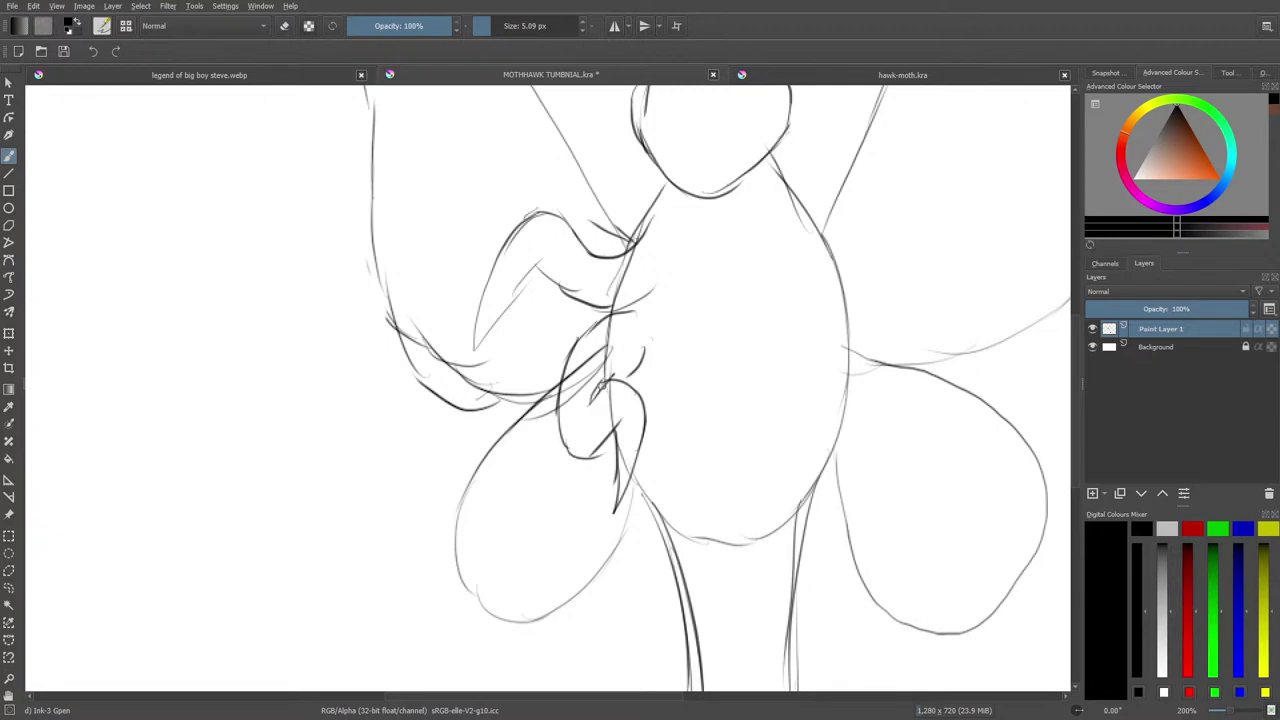
pyautogui.moveTo(597, 317); pyautogui.dragTo(585, 348)
pyautogui.press('e')
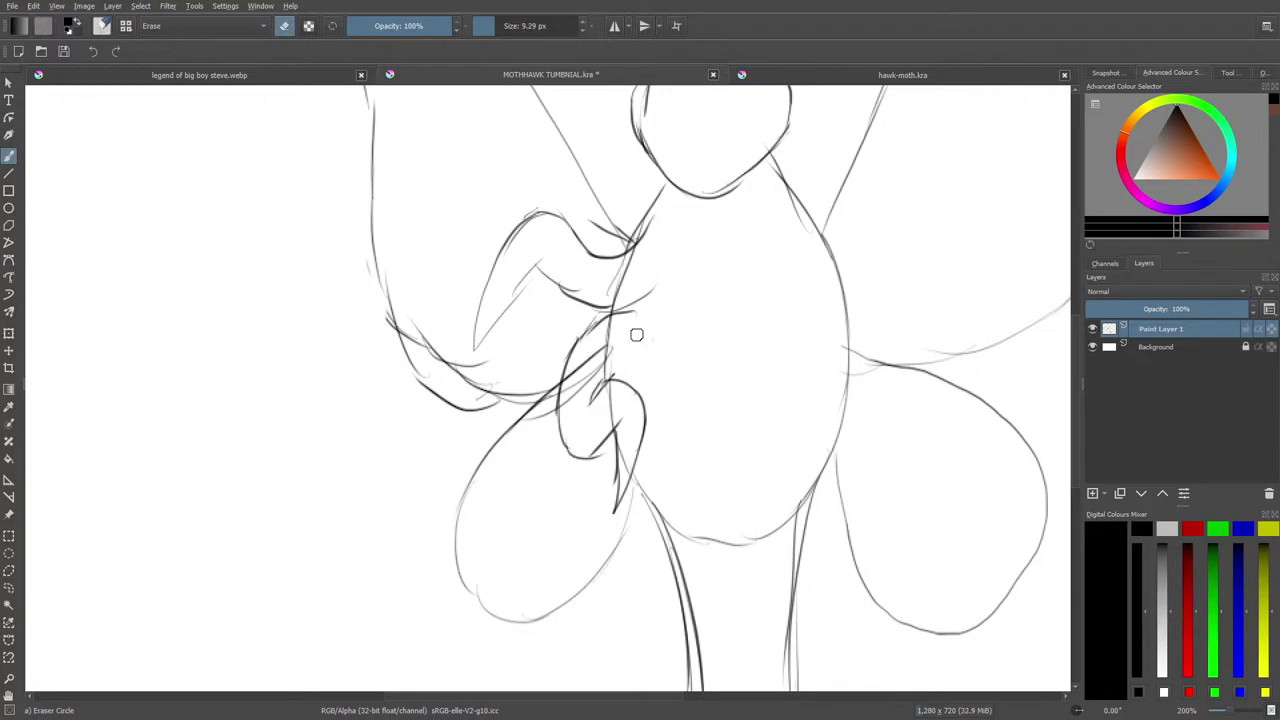
pyautogui.press('e')
# Sketch the matching bent upper arm with a downward-pointing claw from the right shoulder.
pyautogui.moveTo(664, 695); pyautogui.dragTo(736, 690)
pyautogui.moveTo(550, 215)
pyautogui.mouseDown()
pyautogui.moveTo(611, 230)
pyautogui.moveTo(652, 205)
pyautogui.moveTo(687, 205)
pyautogui.moveTo(708, 303)
pyautogui.moveTo(671, 244)
pyautogui.moveTo(606, 275)
pyautogui.mouseUp()
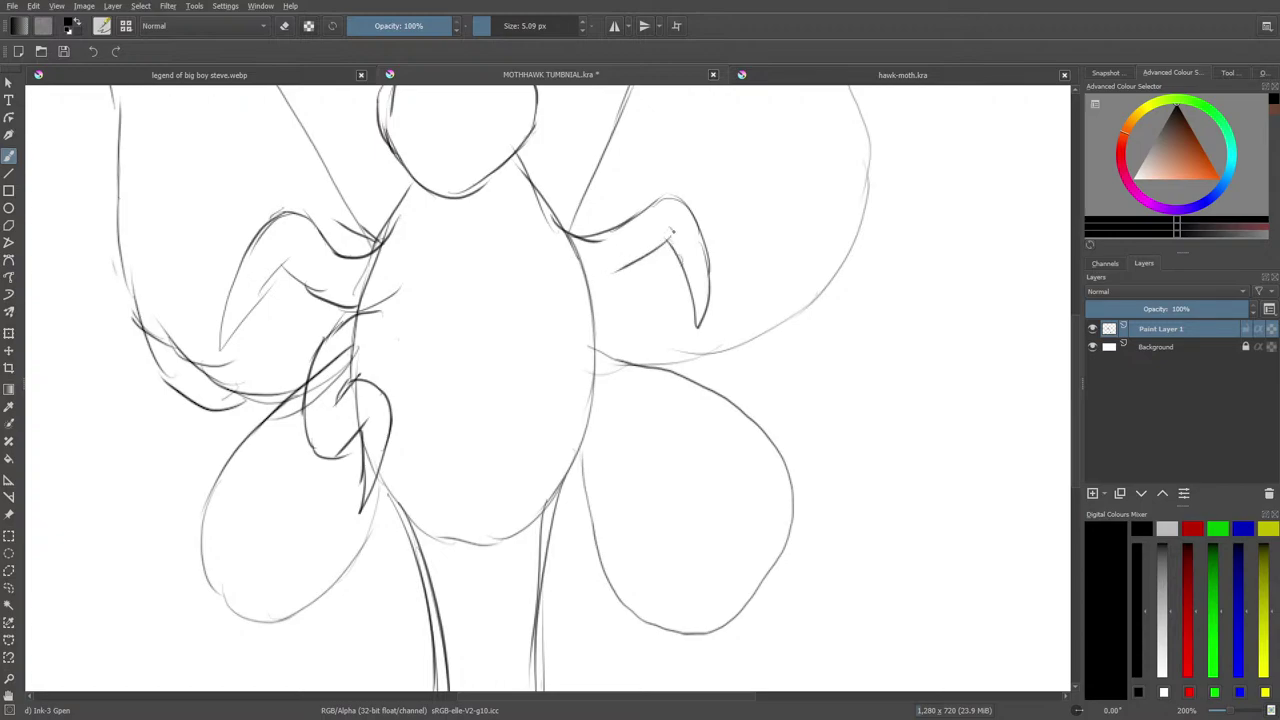
pyautogui.moveTo(668, 236)
pyautogui.mouseDown()
pyautogui.moveTo(598, 308)
pyautogui.moveTo(548, 281)
pyautogui.moveTo(606, 380)
pyautogui.mouseUp()
# Sketch the right lower arm curving down from the body's side and curling inward to a pointed claw.
pyautogui.moveTo(563, 320); pyautogui.dragTo(611, 392)
pyautogui.moveTo(596, 347); pyautogui.dragTo(612, 404)
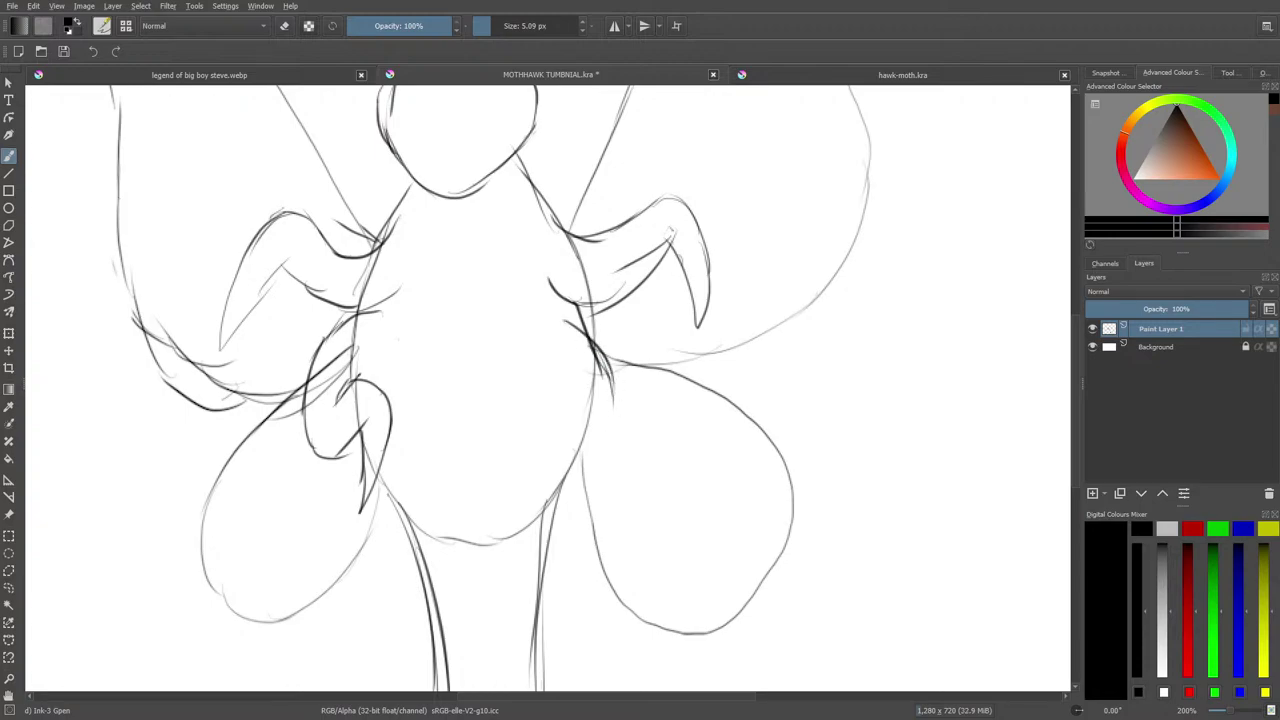
pyautogui.moveTo(596, 342)
pyautogui.mouseDown()
pyautogui.moveTo(642, 432)
pyautogui.moveTo(579, 469)
pyautogui.mouseUp()
pyautogui.moveTo(607, 428)
pyautogui.mouseDown()
pyautogui.moveTo(579, 399)
pyautogui.moveTo(537, 456)
pyautogui.moveTo(530, 520)
pyautogui.mouseUp()
pyautogui.moveTo(531, 519)
pyautogui.mouseDown()
pyautogui.moveTo(572, 436)
pyautogui.moveTo(588, 498)
pyautogui.mouseUp()
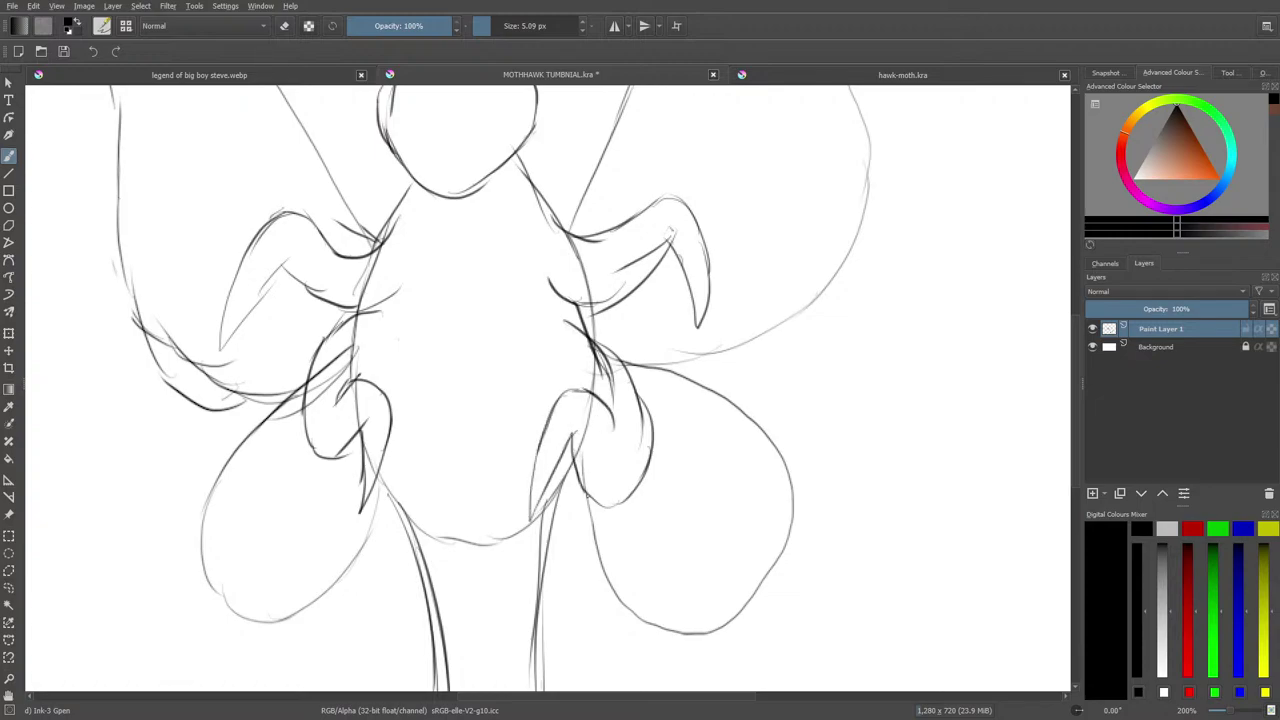
# Reinforce the outer edge of the right lower arm and erase the stray outline beside it.
pyautogui.moveTo(637, 408)
pyautogui.mouseDown()
pyautogui.moveTo(613, 505)
pyautogui.moveTo(635, 386)
pyautogui.moveTo(646, 457)
pyautogui.moveTo(654, 416)
pyautogui.mouseUp()
pyautogui.press('e')
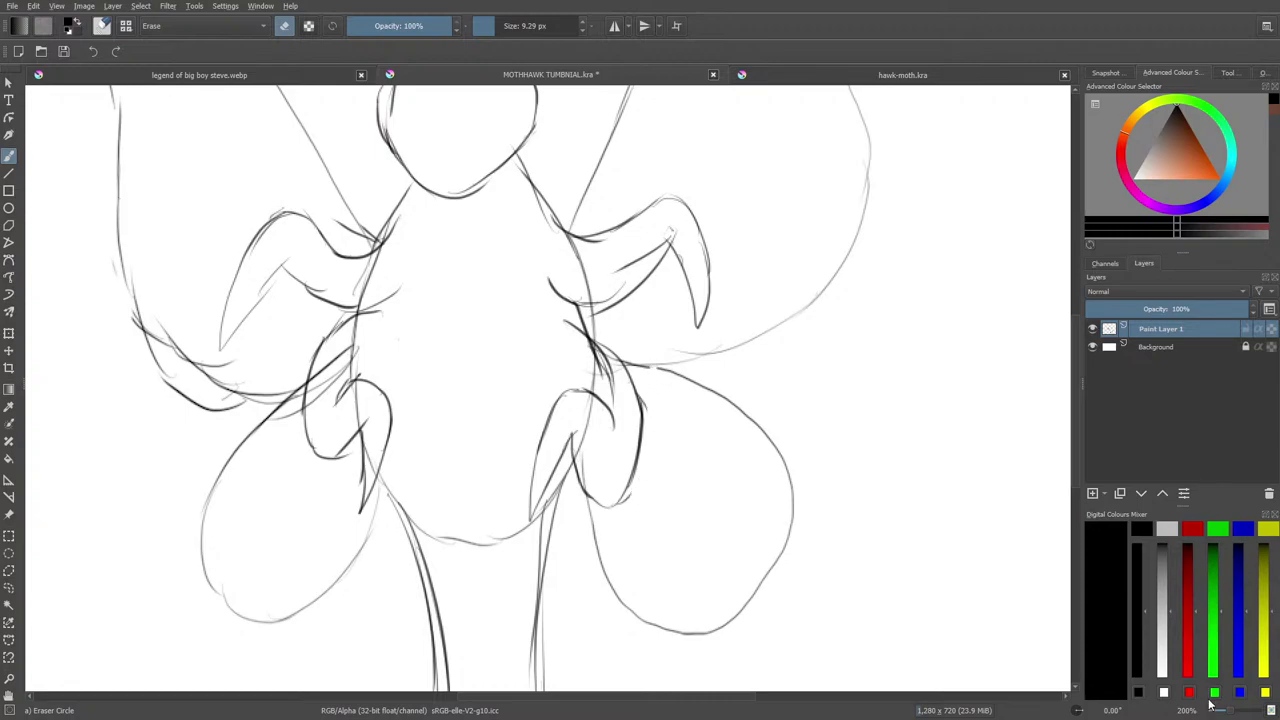
pyautogui.moveTo(1232, 711)
pyautogui.mouseDown()
pyautogui.moveTo(1209, 711)
pyautogui.moveTo(1236, 712)
pyautogui.mouseUp()
# Check the head in the hawk-moth.kra painting and sketch a pointed beak with a rounded top on the lower face.
pyautogui.click(774, 70)
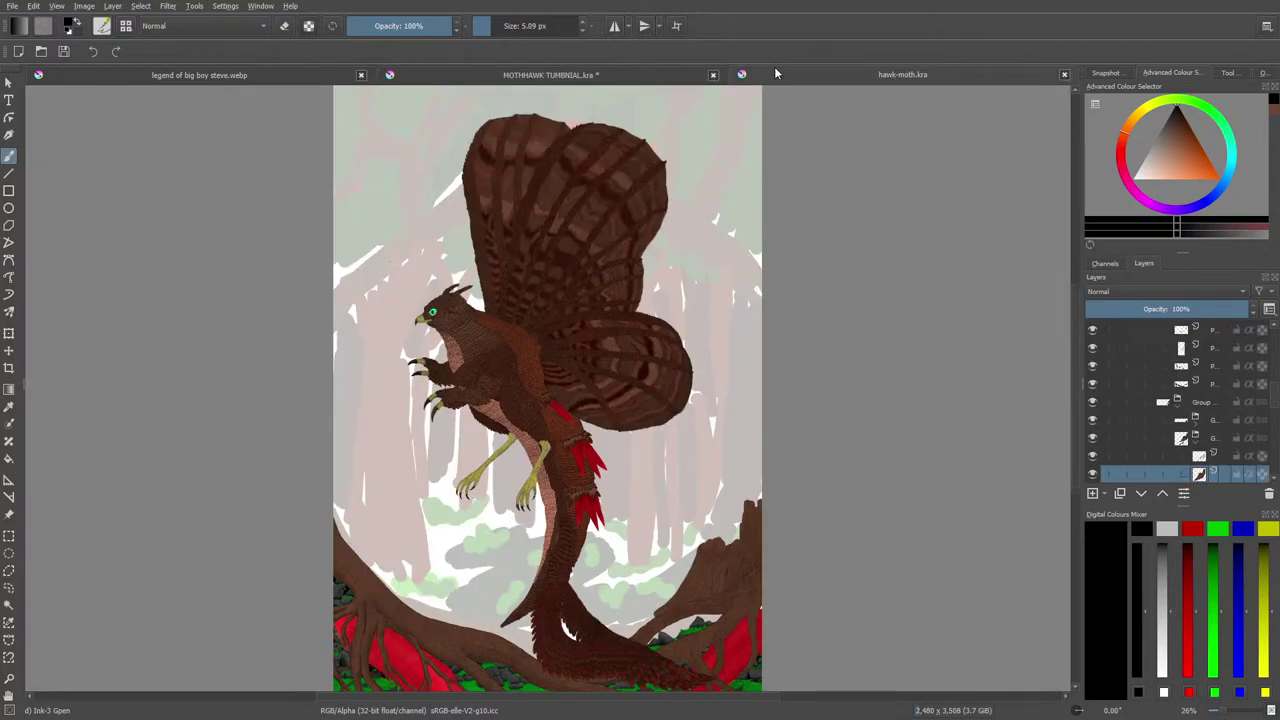
pyautogui.click(556, 72)
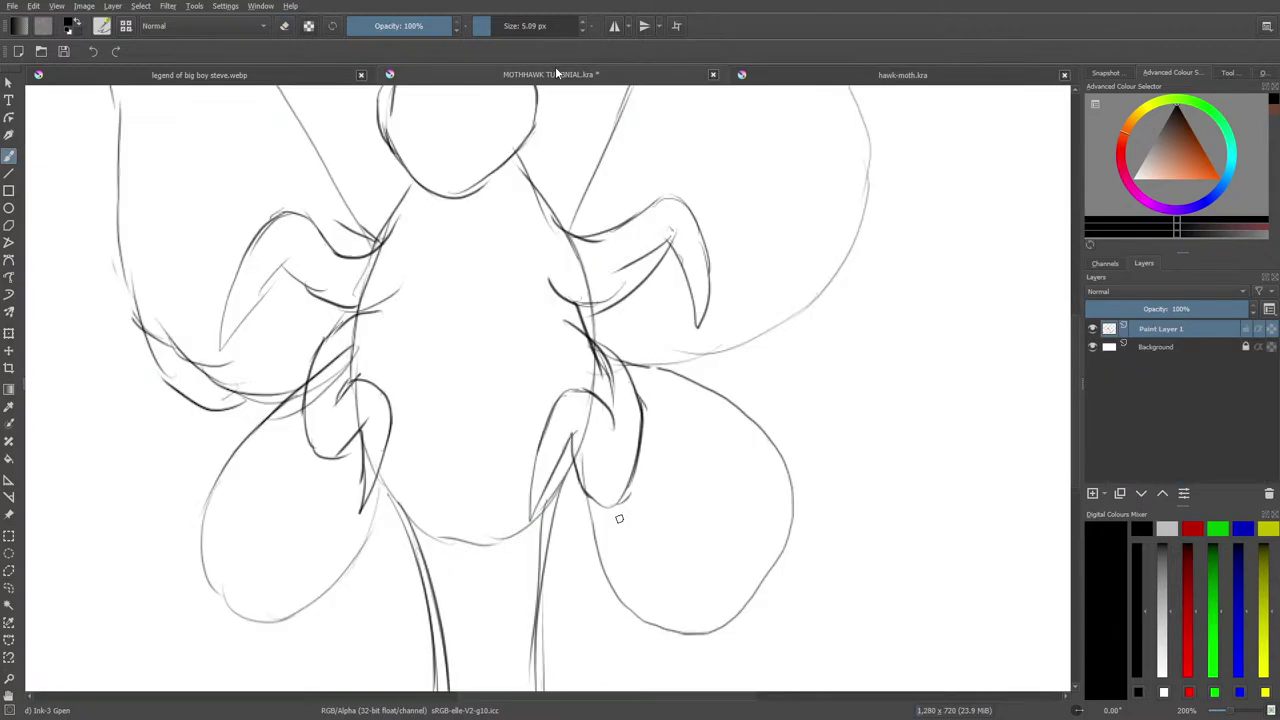
pyautogui.moveTo(1078, 465); pyautogui.dragTo(1079, 420)
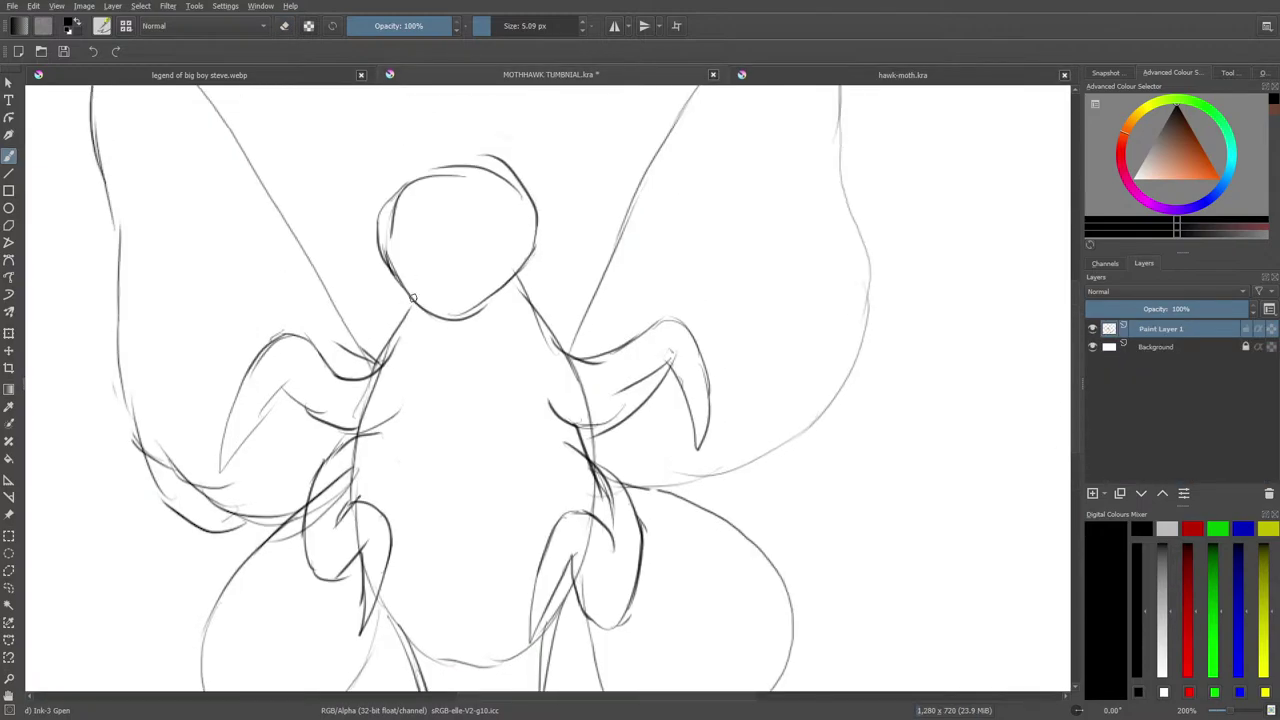
pyautogui.moveTo(406, 292)
pyautogui.mouseDown()
pyautogui.moveTo(438, 343)
pyautogui.moveTo(455, 332)
pyautogui.moveTo(440, 346)
pyautogui.moveTo(471, 326)
pyautogui.moveTo(448, 356)
pyautogui.mouseUp()
pyautogui.moveTo(448, 356); pyautogui.dragTo(463, 318)
pyautogui.moveTo(451, 362)
pyautogui.mouseDown()
pyautogui.moveTo(484, 311)
pyautogui.moveTo(481, 284)
pyautogui.moveTo(462, 273)
pyautogui.moveTo(427, 288)
pyautogui.moveTo(448, 354)
pyautogui.mouseUp()
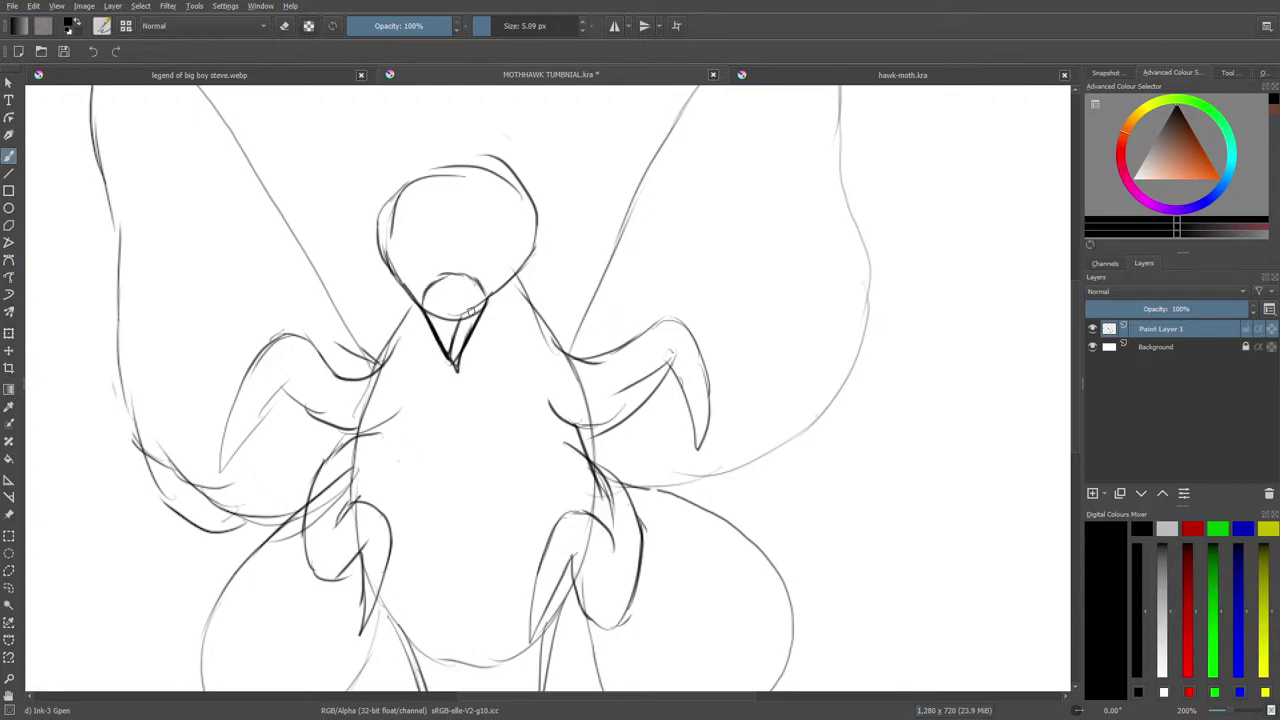
# Check the painting's face and sketch two round eyes above the beak, each crossed by a line slanting down toward the beak.
pyautogui.click(766, 77)
pyautogui.click(546, 77)
pyautogui.scroll(1, 1077, 435)
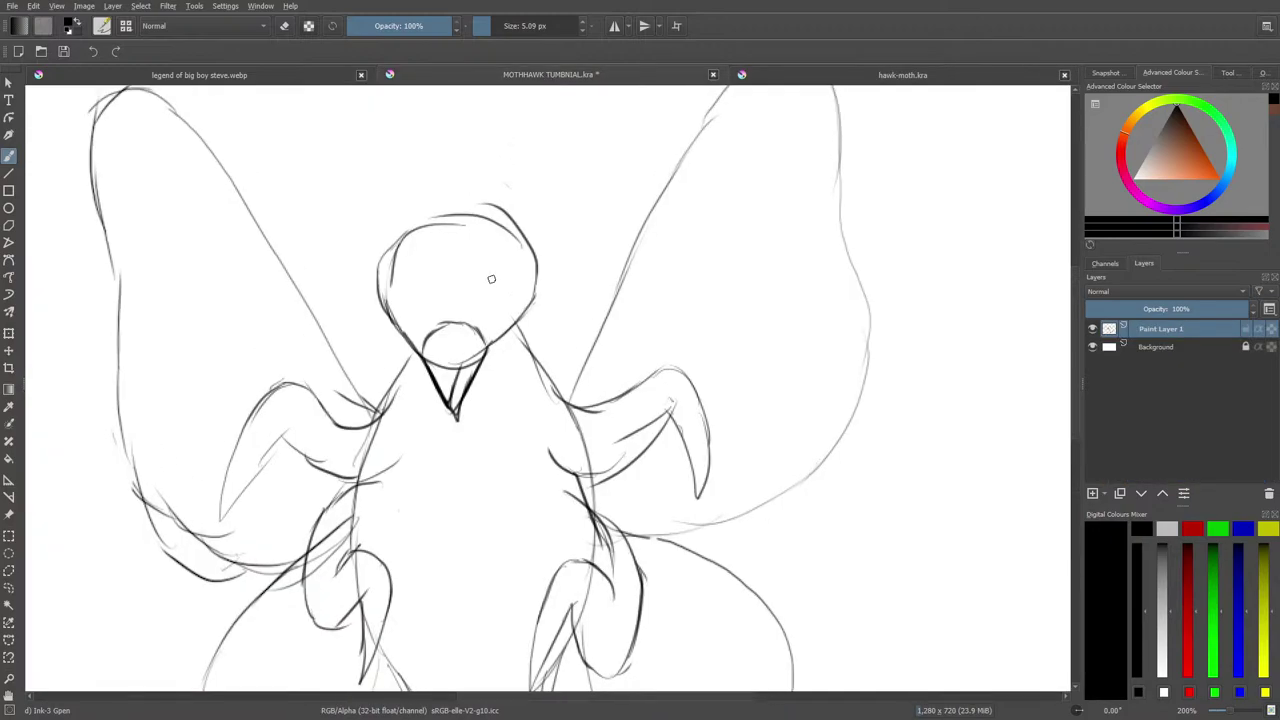
pyautogui.moveTo(502, 270)
pyautogui.mouseDown()
pyautogui.moveTo(494, 318)
pyautogui.moveTo(511, 303)
pyautogui.moveTo(513, 287)
pyautogui.moveTo(488, 269)
pyautogui.moveTo(472, 281)
pyautogui.moveTo(476, 316)
pyautogui.moveTo(509, 311)
pyautogui.mouseUp()
pyautogui.moveTo(428, 310)
pyautogui.mouseDown()
pyautogui.moveTo(430, 287)
pyautogui.moveTo(394, 271)
pyautogui.moveTo(398, 316)
pyautogui.moveTo(423, 270)
pyautogui.mouseUp()
pyautogui.moveTo(502, 268)
pyautogui.mouseDown()
pyautogui.moveTo(474, 316)
pyautogui.moveTo(508, 299)
pyautogui.moveTo(500, 282)
pyautogui.moveTo(483, 311)
pyautogui.moveTo(504, 276)
pyautogui.mouseUp()
pyautogui.moveTo(422, 311); pyautogui.dragTo(399, 269)
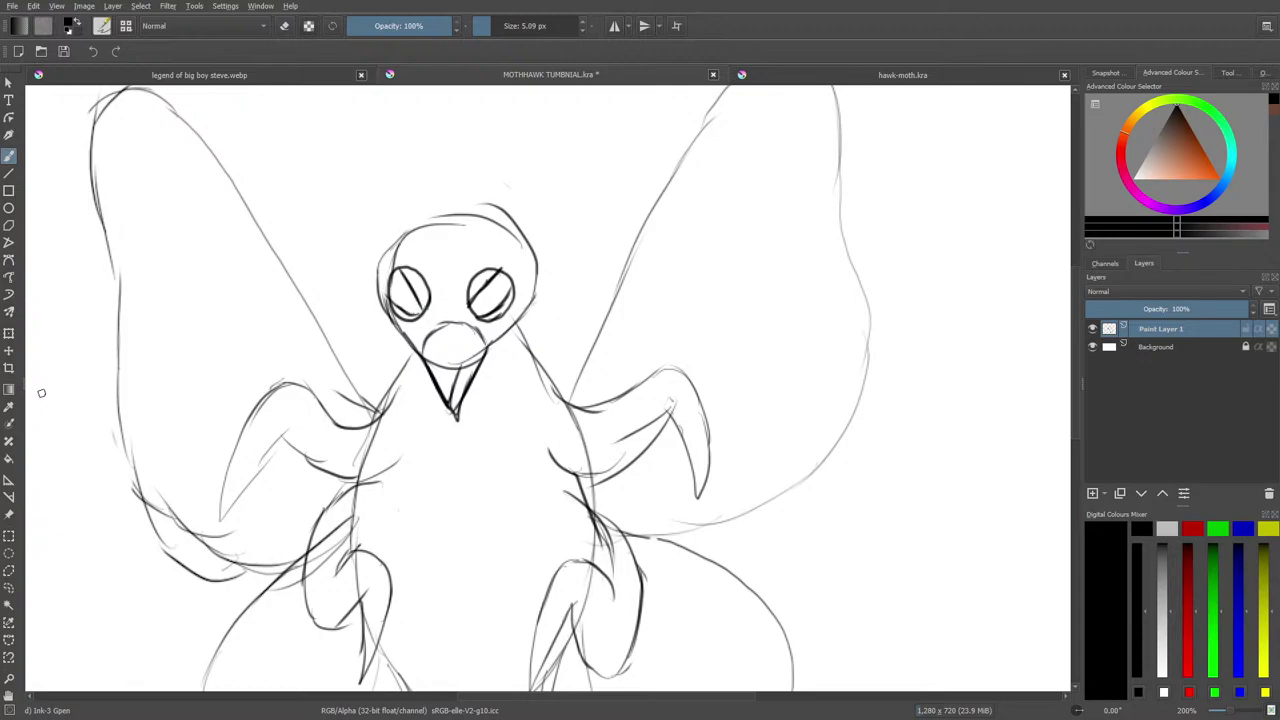
# Move the left eye slightly inward with a rectangular selection, deselect it, and redraw the left side of the head outline.
pyautogui.click(8, 536)
pyautogui.moveTo(376, 265); pyautogui.dragTo(434, 323)
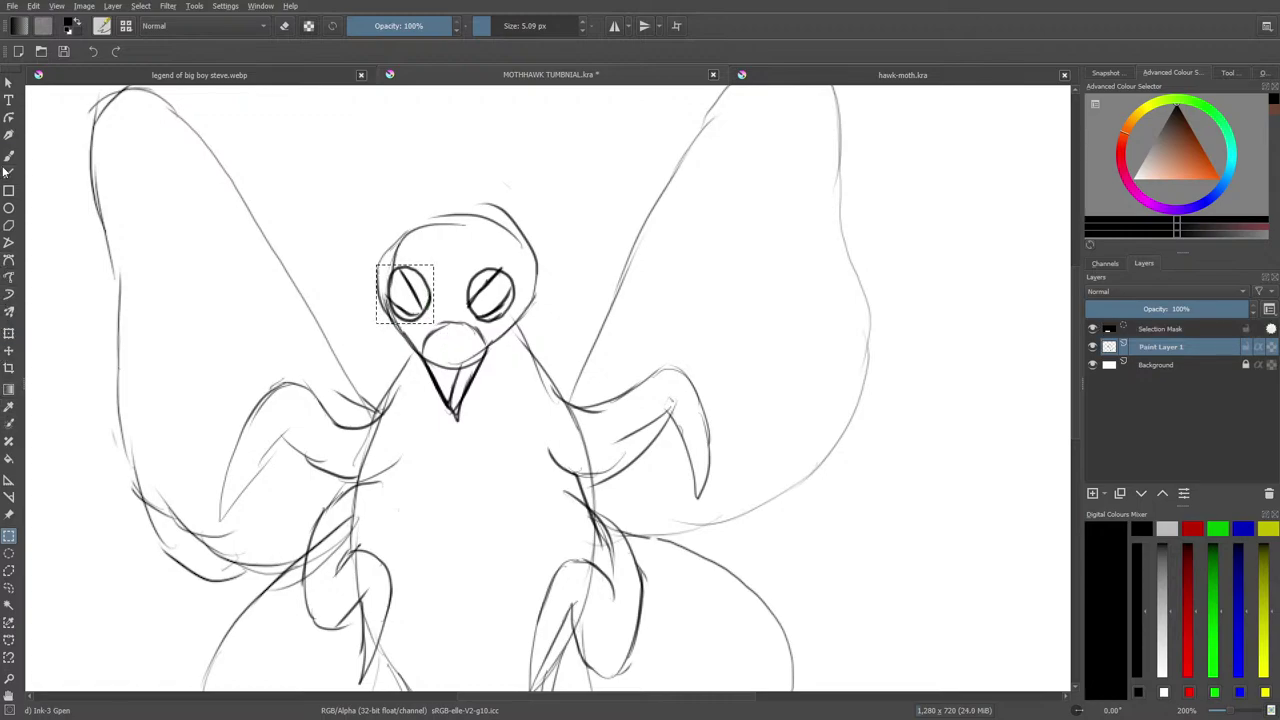
pyautogui.moveTo(380, 316); pyautogui.dragTo(406, 300)
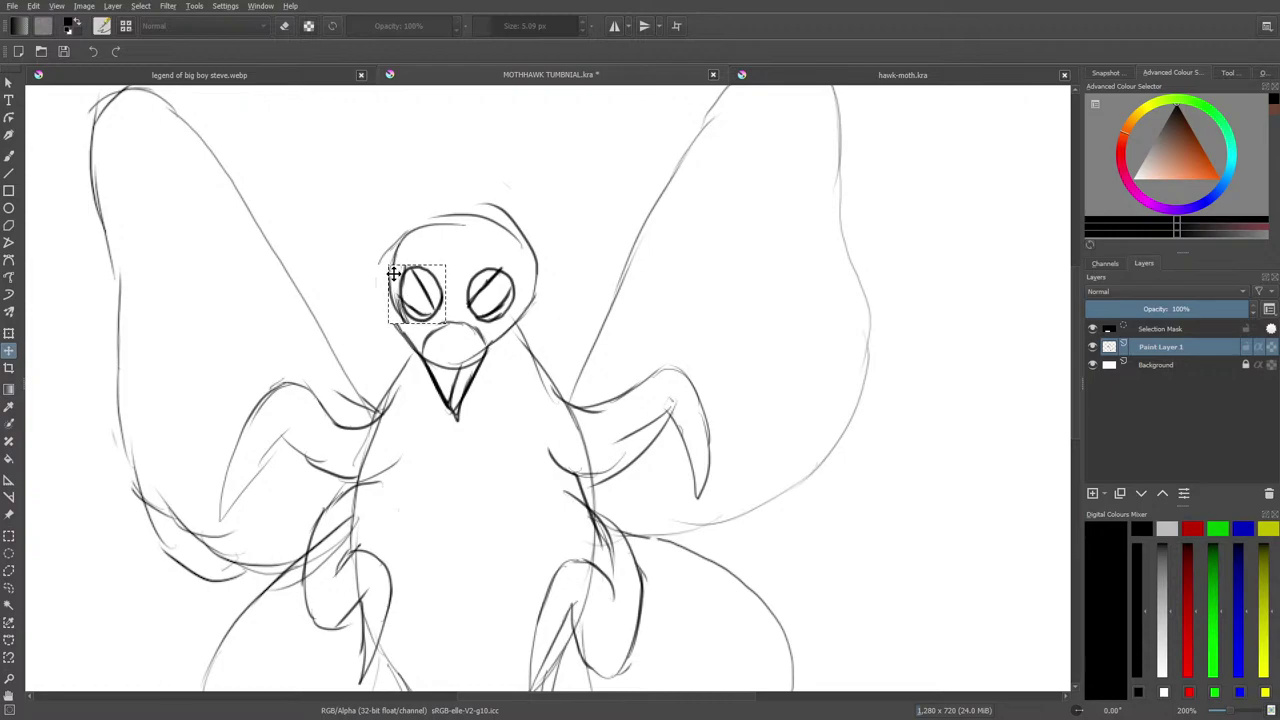
pyautogui.click(10, 154)
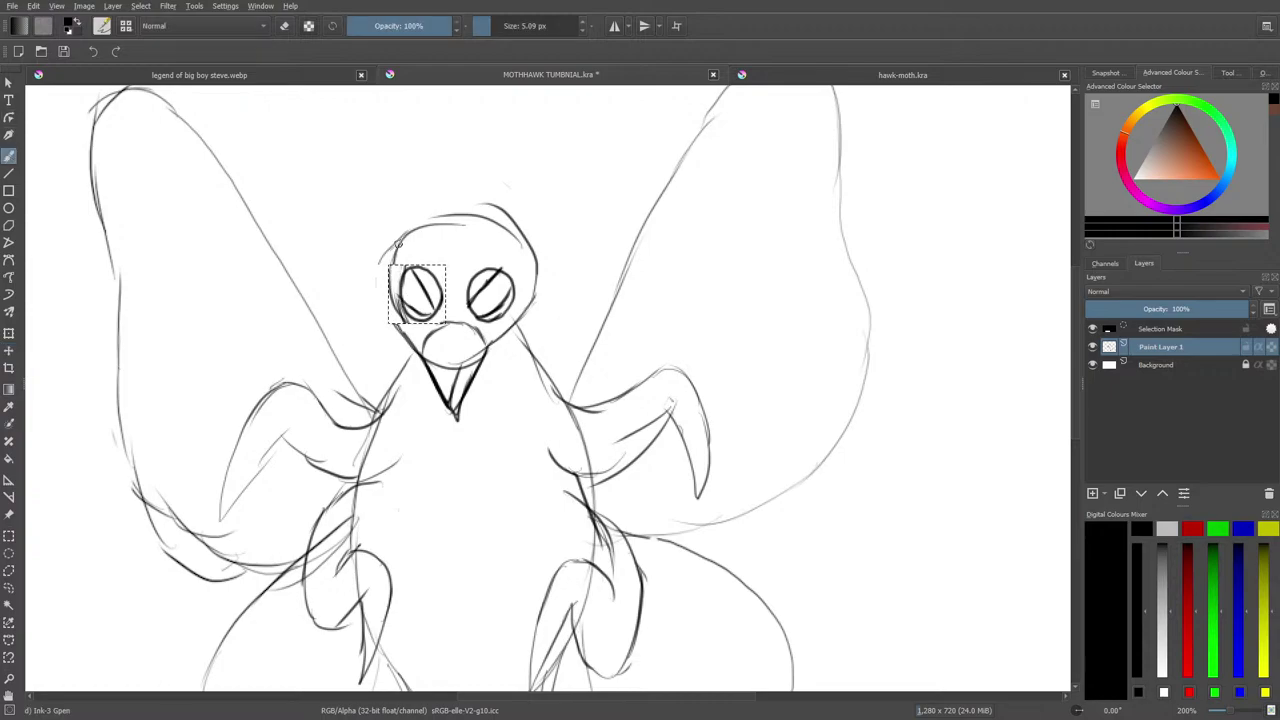
pyautogui.click(138, 6)
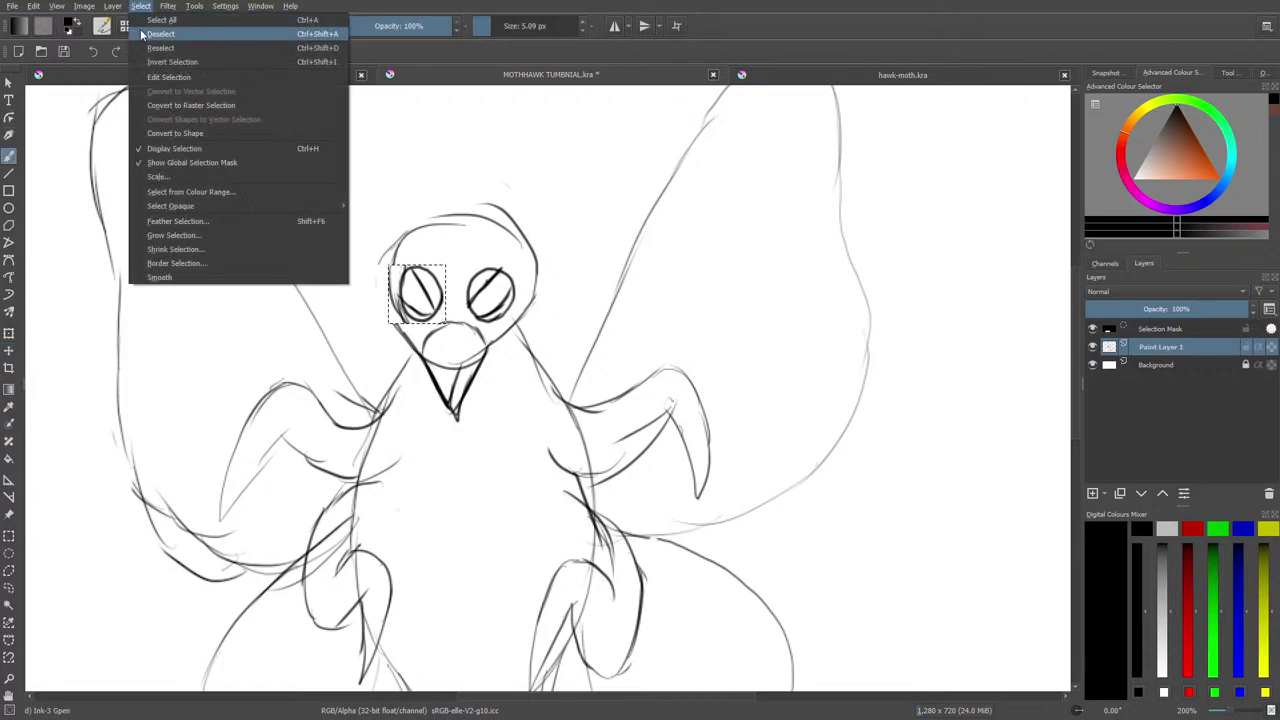
pyautogui.click(160, 34)
pyautogui.moveTo(398, 240)
pyautogui.mouseDown()
pyautogui.moveTo(384, 276)
pyautogui.moveTo(396, 332)
pyautogui.moveTo(377, 277)
pyautogui.moveTo(392, 236)
pyautogui.mouseUp()
pyautogui.moveTo(383, 304)
pyautogui.mouseDown()
pyautogui.moveTo(386, 238)
pyautogui.moveTo(415, 222)
pyautogui.mouseUp()
# Check the head feathers in the hawk-moth.kra painting and sketch tall pointed tufts and cheek feathers on both sides of the head.
pyautogui.click(771, 71)
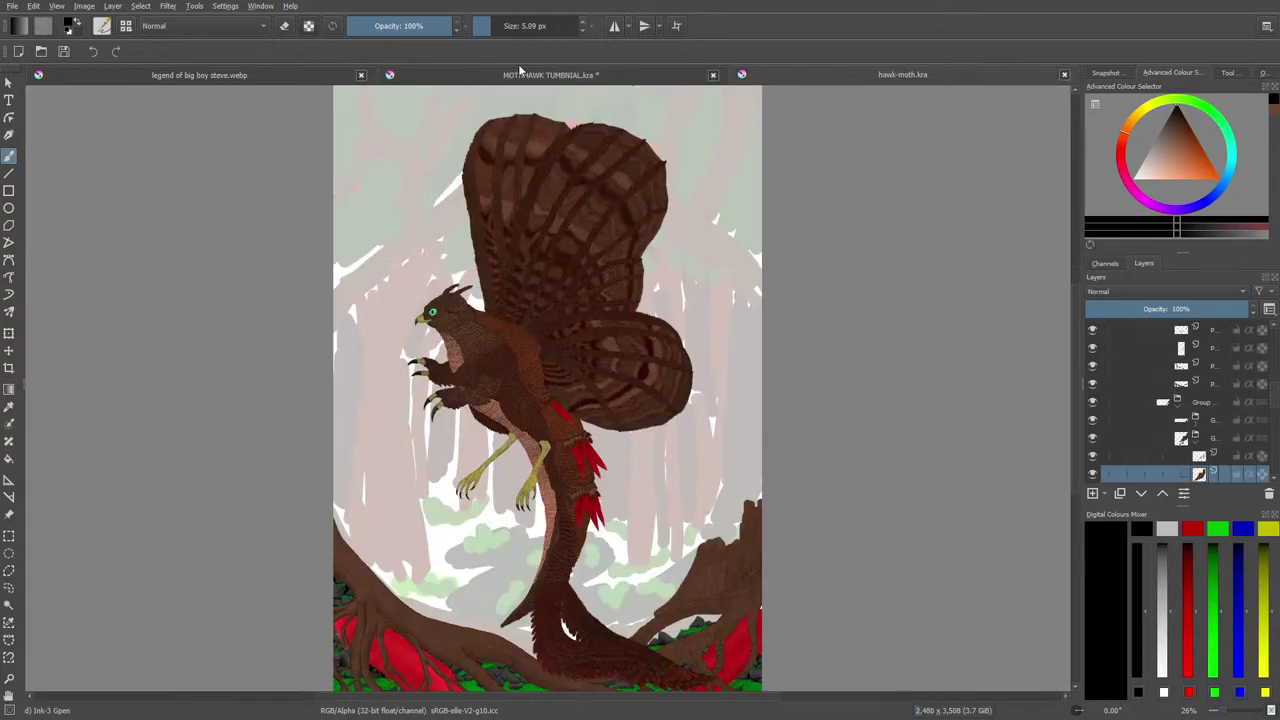
pyautogui.click(509, 75)
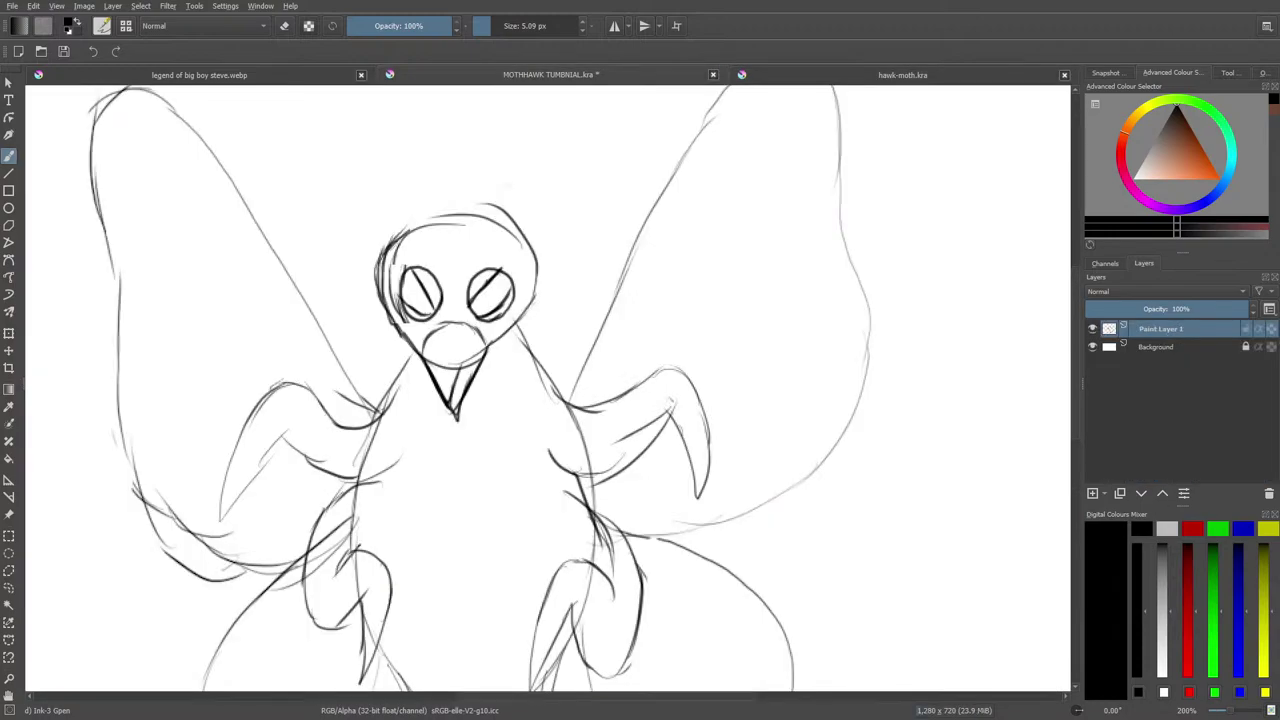
pyautogui.rightClick(566, 227)
pyautogui.click(450, 110)
pyautogui.moveTo(507, 328)
pyautogui.mouseDown()
pyautogui.moveTo(545, 286)
pyautogui.moveTo(550, 250)
pyautogui.moveTo(525, 298)
pyautogui.moveTo(555, 157)
pyautogui.moveTo(512, 224)
pyautogui.mouseUp()
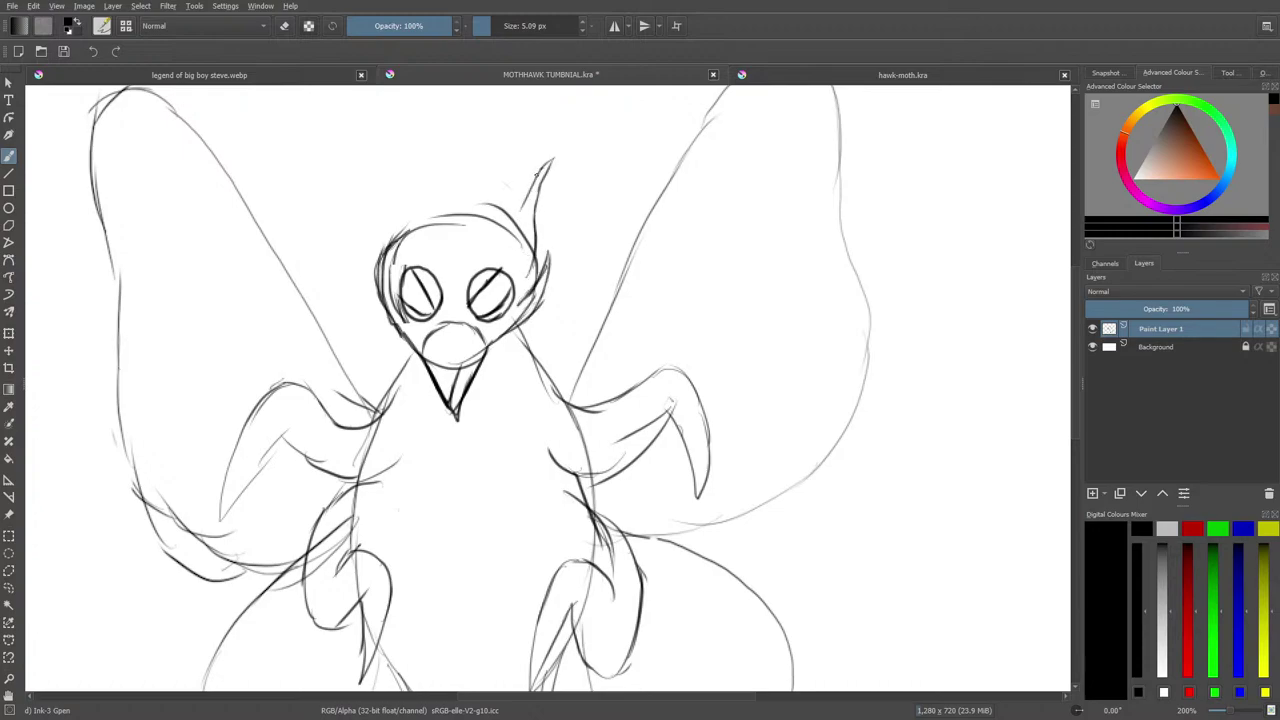
pyautogui.moveTo(544, 168); pyautogui.dragTo(514, 222)
pyautogui.moveTo(521, 213); pyautogui.dragTo(508, 238)
pyautogui.moveTo(406, 342)
pyautogui.mouseDown()
pyautogui.moveTo(366, 304)
pyautogui.moveTo(358, 270)
pyautogui.moveTo(390, 306)
pyautogui.moveTo(374, 272)
pyautogui.moveTo(378, 226)
pyautogui.moveTo(414, 180)
pyautogui.moveTo(394, 262)
pyautogui.moveTo(426, 230)
pyautogui.moveTo(466, 222)
pyautogui.moveTo(503, 255)
pyautogui.moveTo(512, 230)
pyautogui.moveTo(496, 258)
pyautogui.mouseUp()
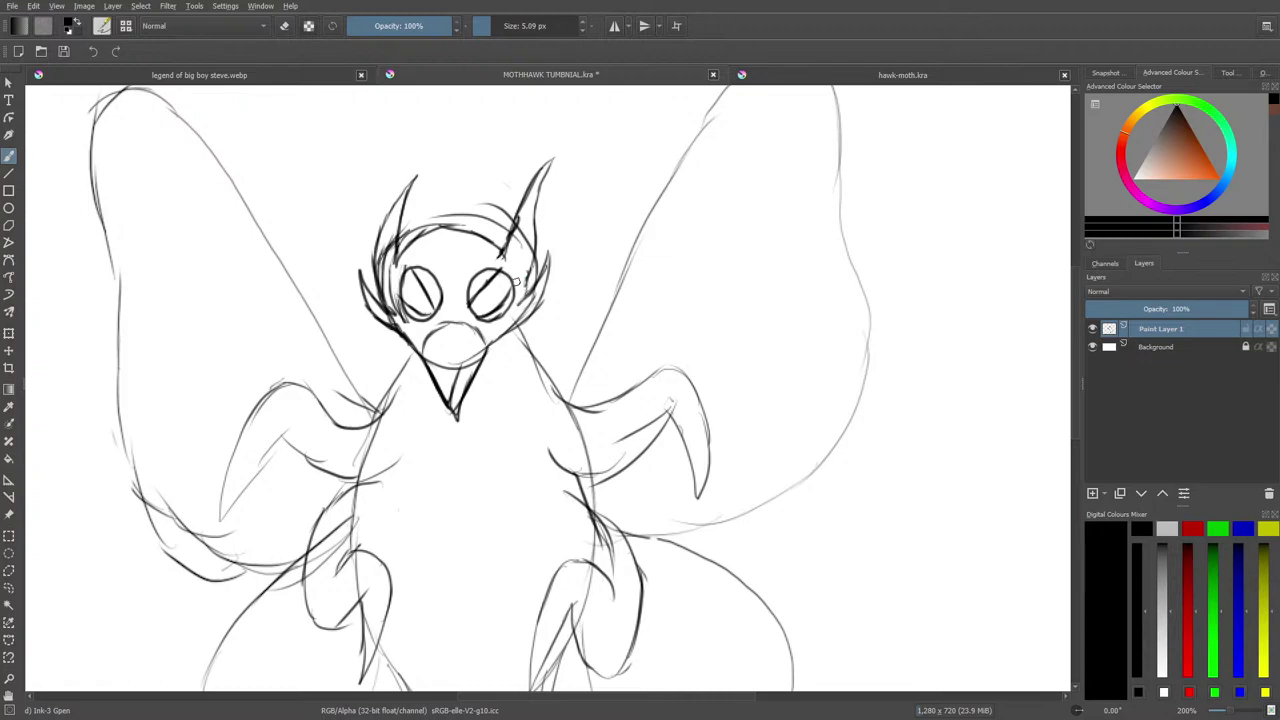
# Recheck the painting and add layered feather points along both cheeks, between the tall tufts and the jaw.
pyautogui.click(798, 79)
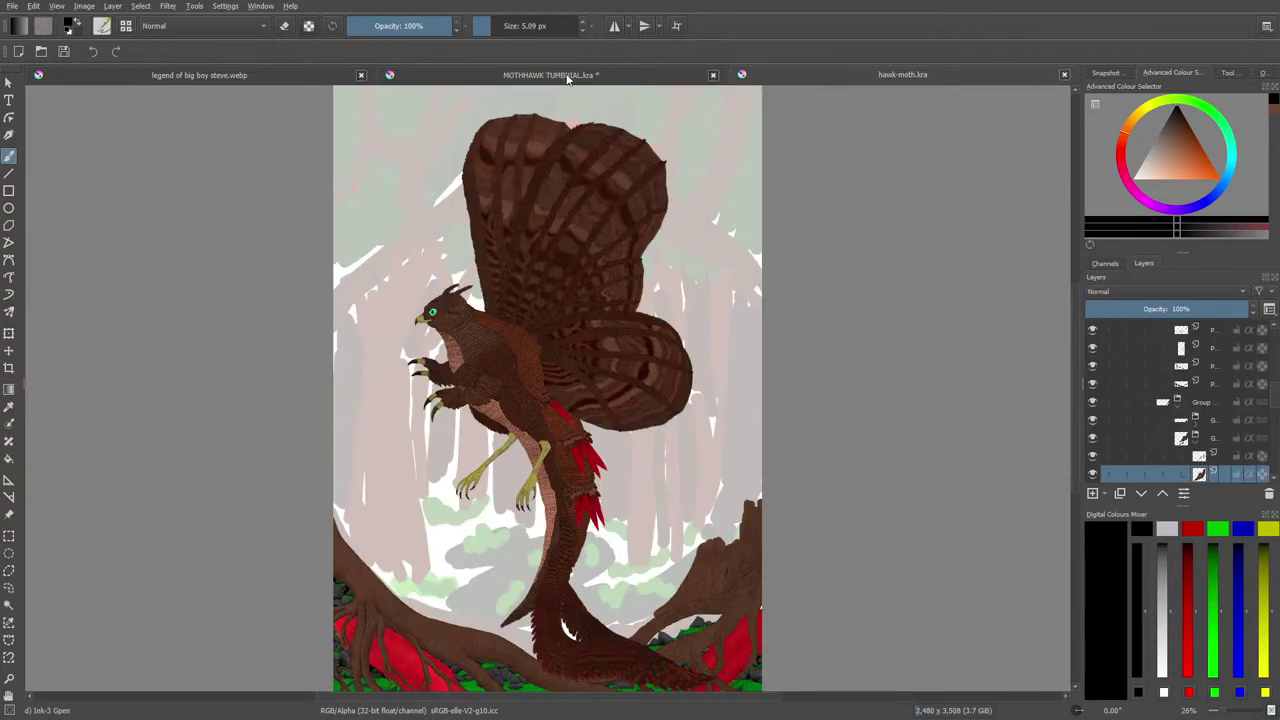
pyautogui.scroll(-1, 568, 79)
pyautogui.moveTo(1231, 710); pyautogui.dragTo(1228, 710)
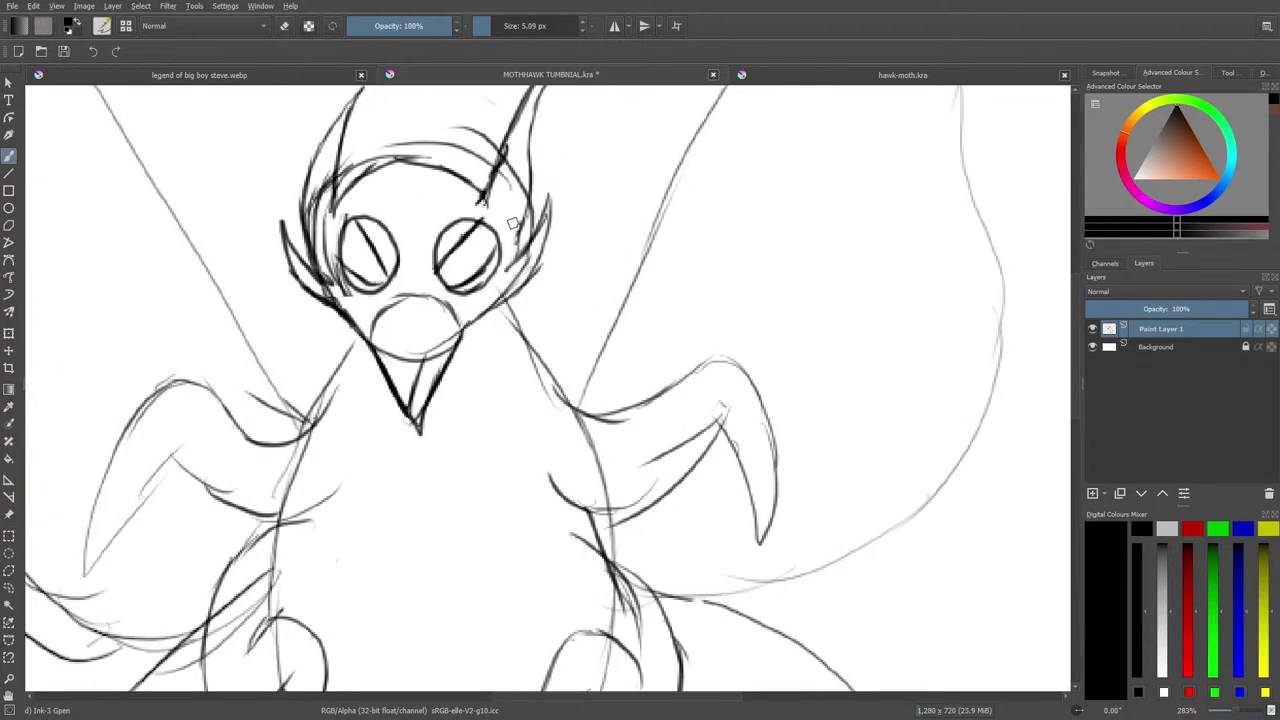
pyautogui.moveTo(542, 185)
pyautogui.mouseDown()
pyautogui.moveTo(523, 218)
pyautogui.moveTo(541, 155)
pyautogui.moveTo(544, 208)
pyautogui.moveTo(514, 264)
pyautogui.mouseUp()
pyautogui.moveTo(540, 246)
pyautogui.mouseDown()
pyautogui.moveTo(520, 285)
pyautogui.moveTo(481, 311)
pyautogui.mouseUp()
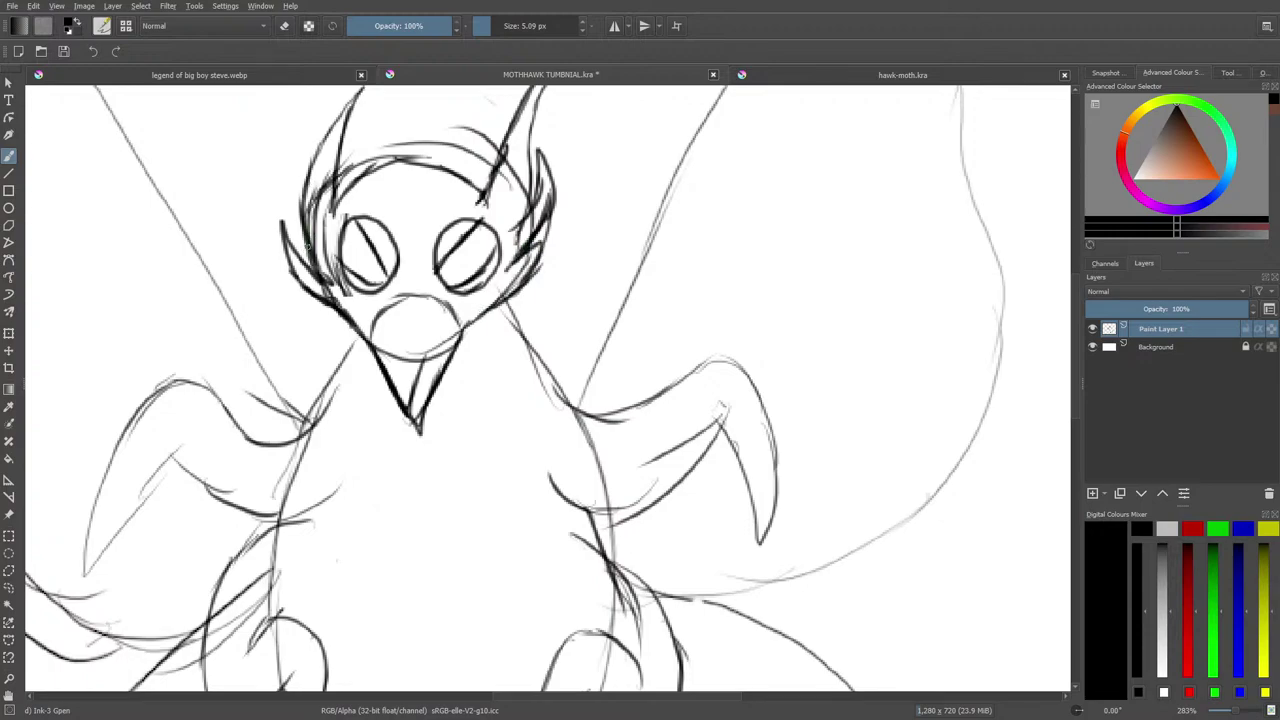
pyautogui.moveTo(306, 216)
pyautogui.mouseDown()
pyautogui.moveTo(312, 286)
pyautogui.moveTo(340, 298)
pyautogui.mouseUp()
# Sketch two small nostrils on the beak and erase the excess line above the left nostril.
pyautogui.moveTo(386, 338)
pyautogui.mouseDown()
pyautogui.moveTo(401, 372)
pyautogui.moveTo(426, 352)
pyautogui.moveTo(404, 374)
pyautogui.mouseUp()
pyautogui.press('/')
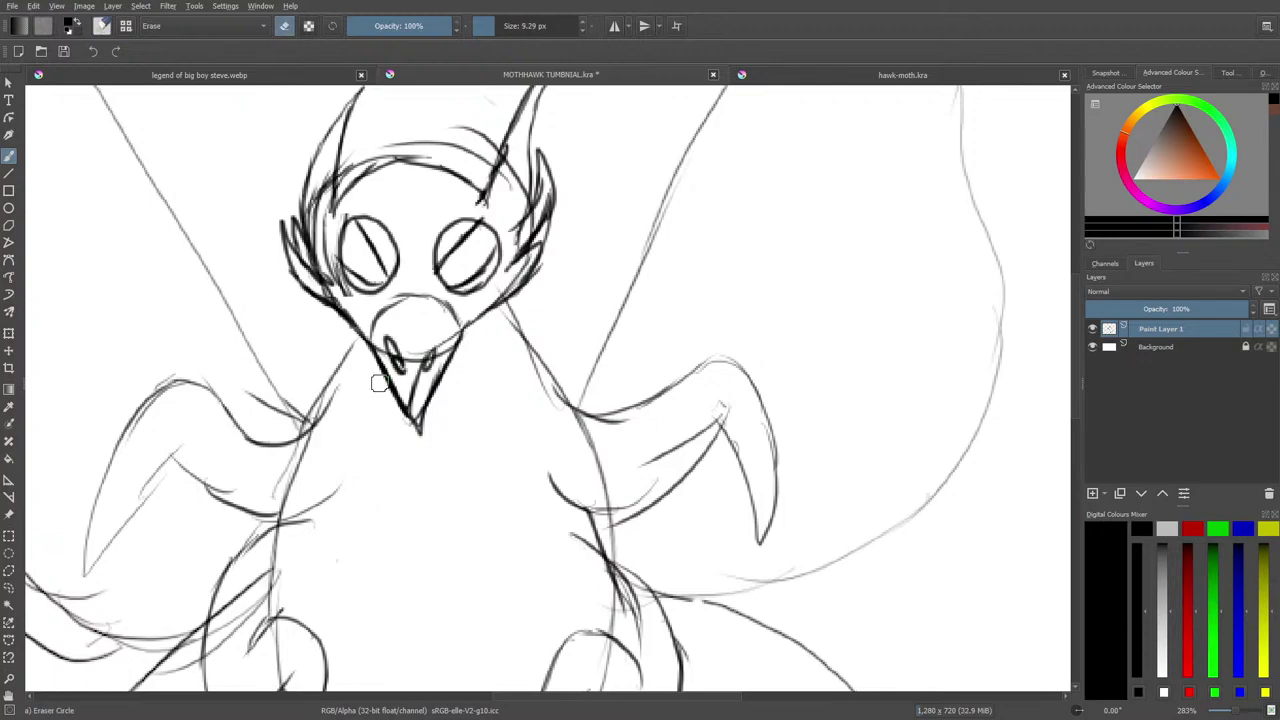
pyautogui.rightClick(391, 346)
pyautogui.click(392, 347)
pyautogui.rightClick(385, 351)
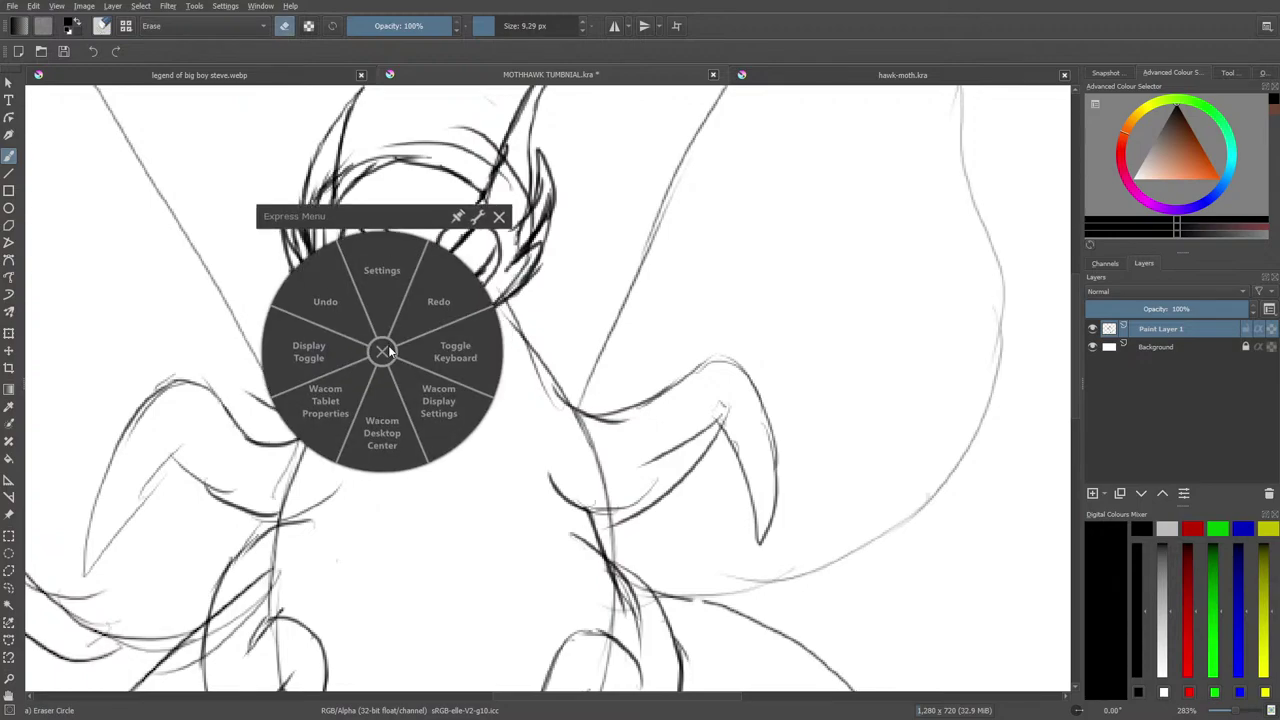
pyautogui.click(387, 352)
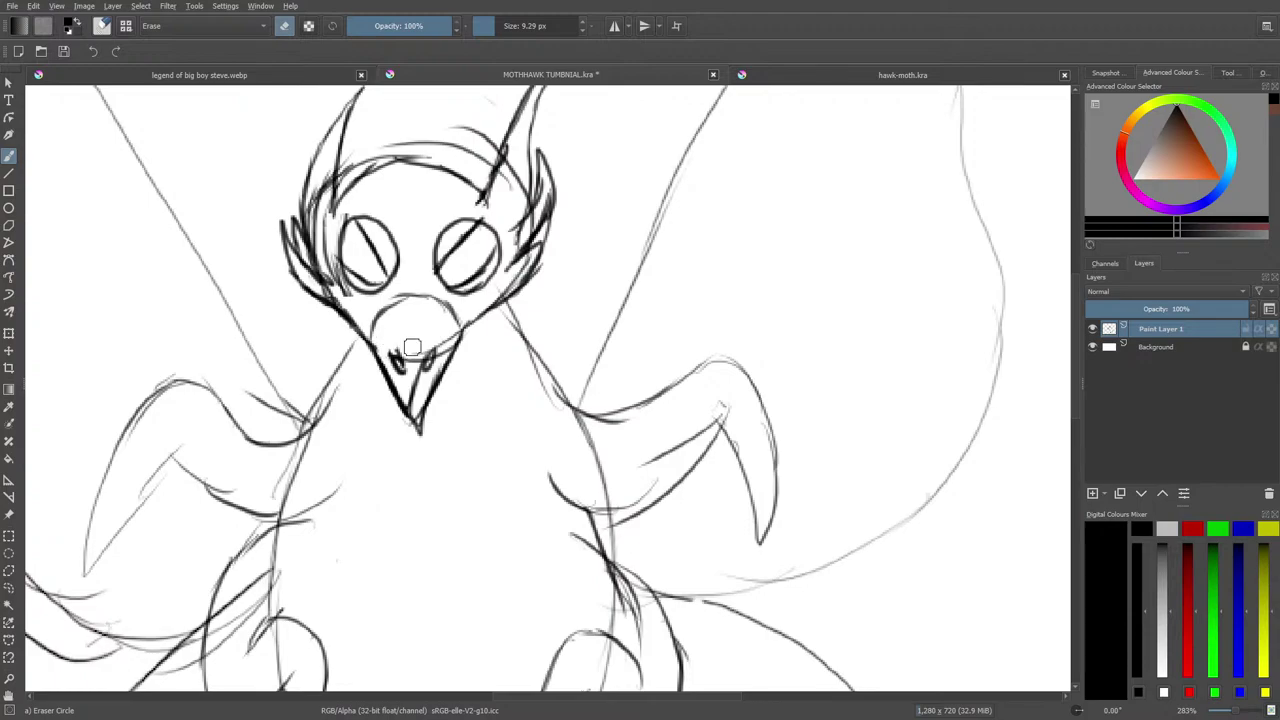
pyautogui.press('e')
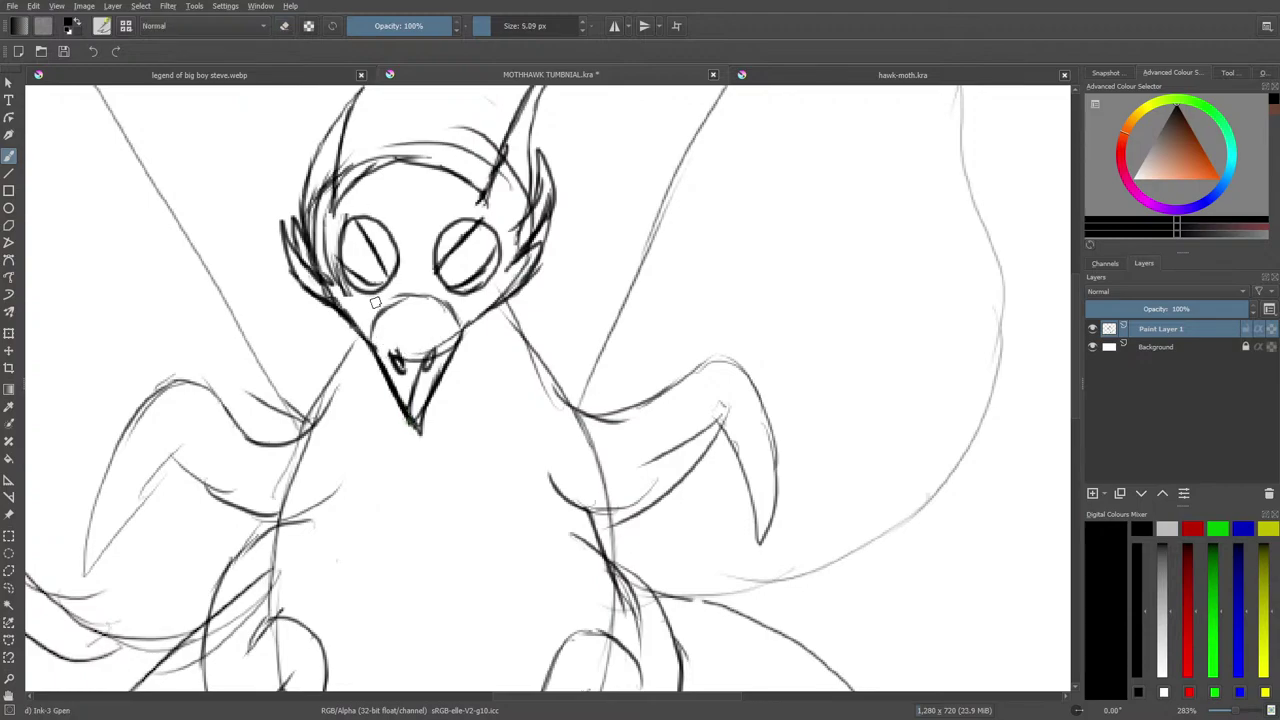
# Darken the rounded top of the beak and the forehead curve, and erase the old head outline above it.
pyautogui.moveTo(376, 350)
pyautogui.mouseDown()
pyautogui.moveTo(381, 318)
pyautogui.moveTo(405, 299)
pyautogui.moveTo(450, 316)
pyautogui.moveTo(463, 340)
pyautogui.mouseUp()
pyautogui.moveTo(377, 169)
pyautogui.mouseDown()
pyautogui.moveTo(436, 170)
pyautogui.moveTo(420, 160)
pyautogui.moveTo(480, 198)
pyautogui.mouseUp()
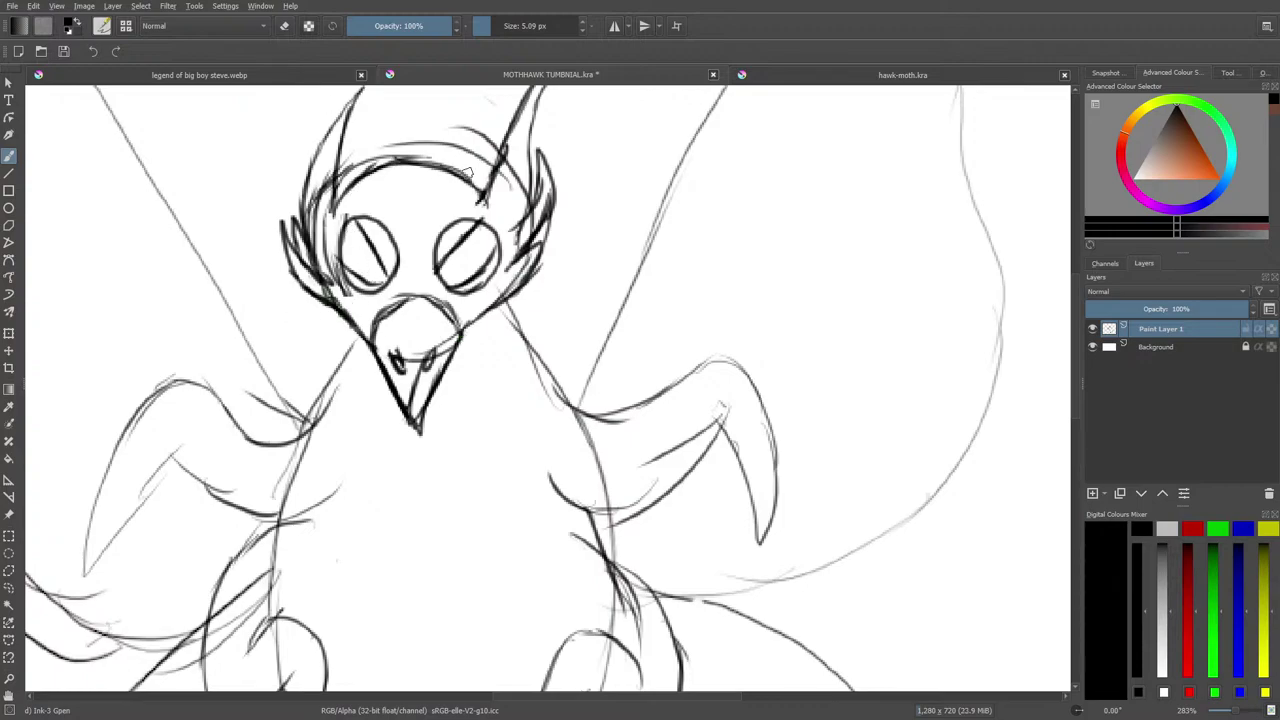
pyautogui.press('e')
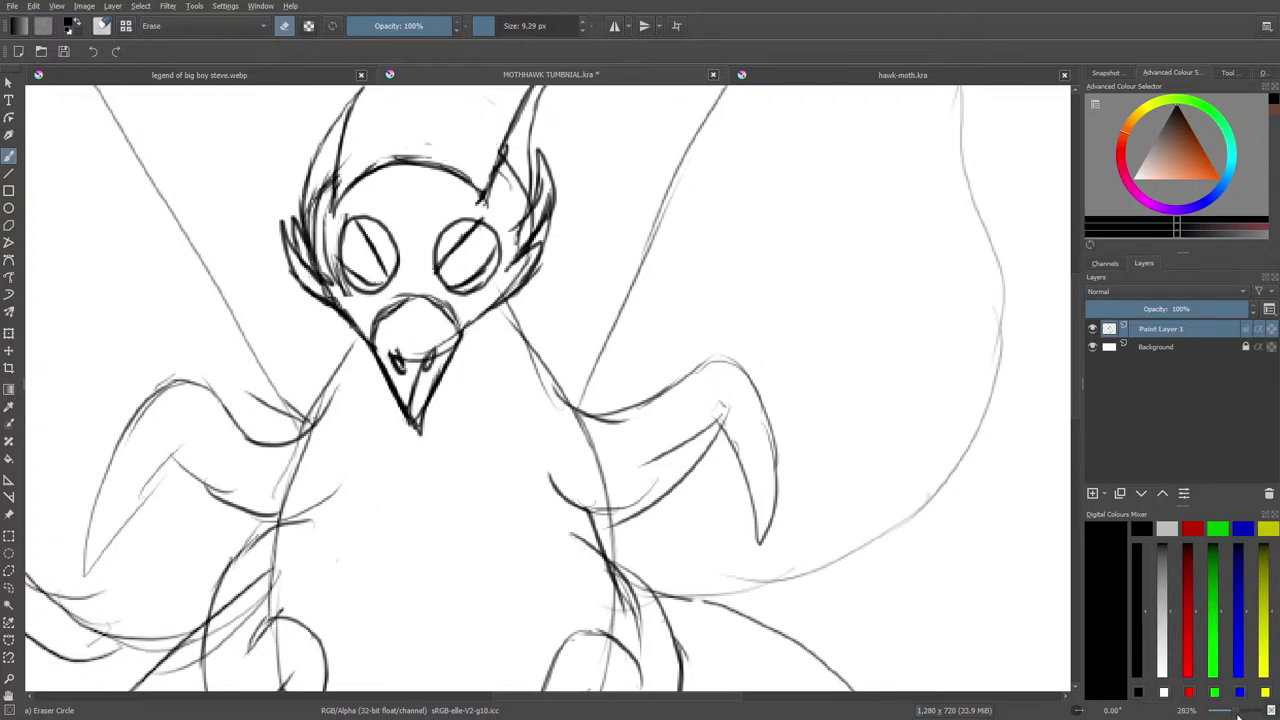
# Draw the neck lines from the head down to the chest and join both upper arms to the body at the shoulders.
pyautogui.moveTo(1238, 714)
pyautogui.mouseDown()
pyautogui.moveTo(1217, 714)
pyautogui.moveTo(1242, 716)
pyautogui.mouseUp()
pyautogui.press('/')
pyautogui.moveTo(566, 697); pyautogui.dragTo(532, 697)
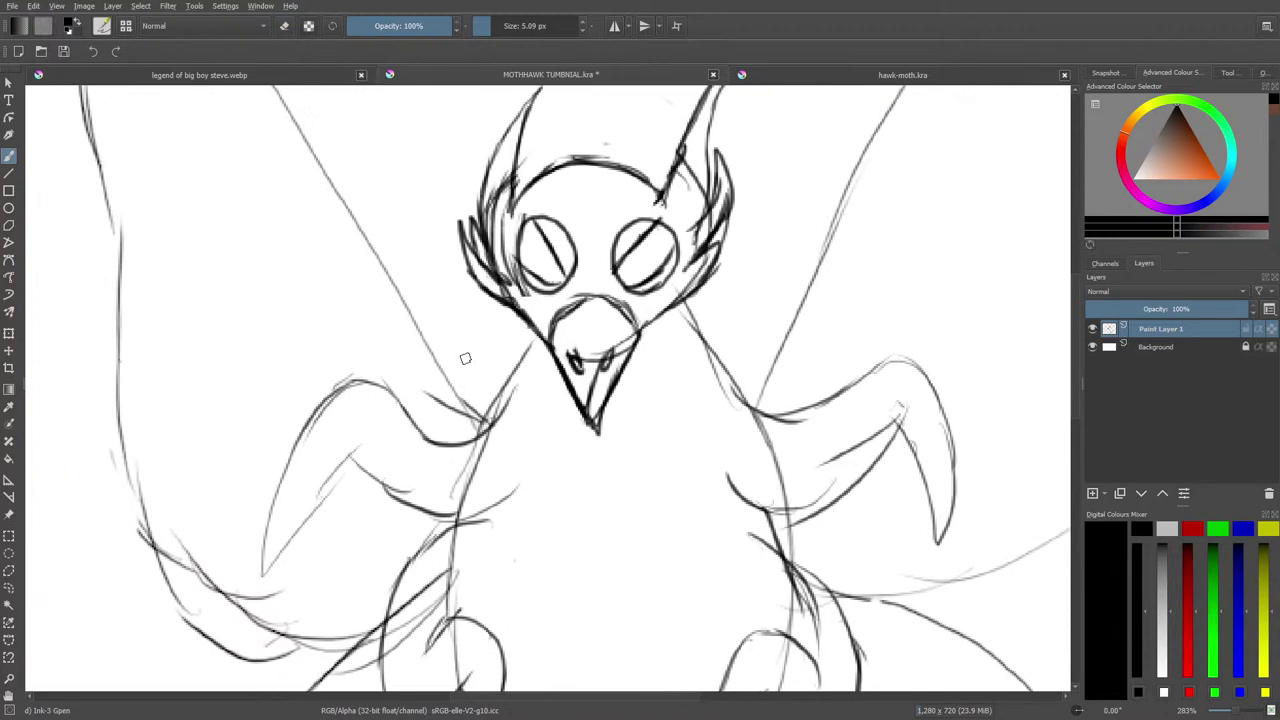
pyautogui.moveTo(536, 338); pyautogui.dragTo(514, 438)
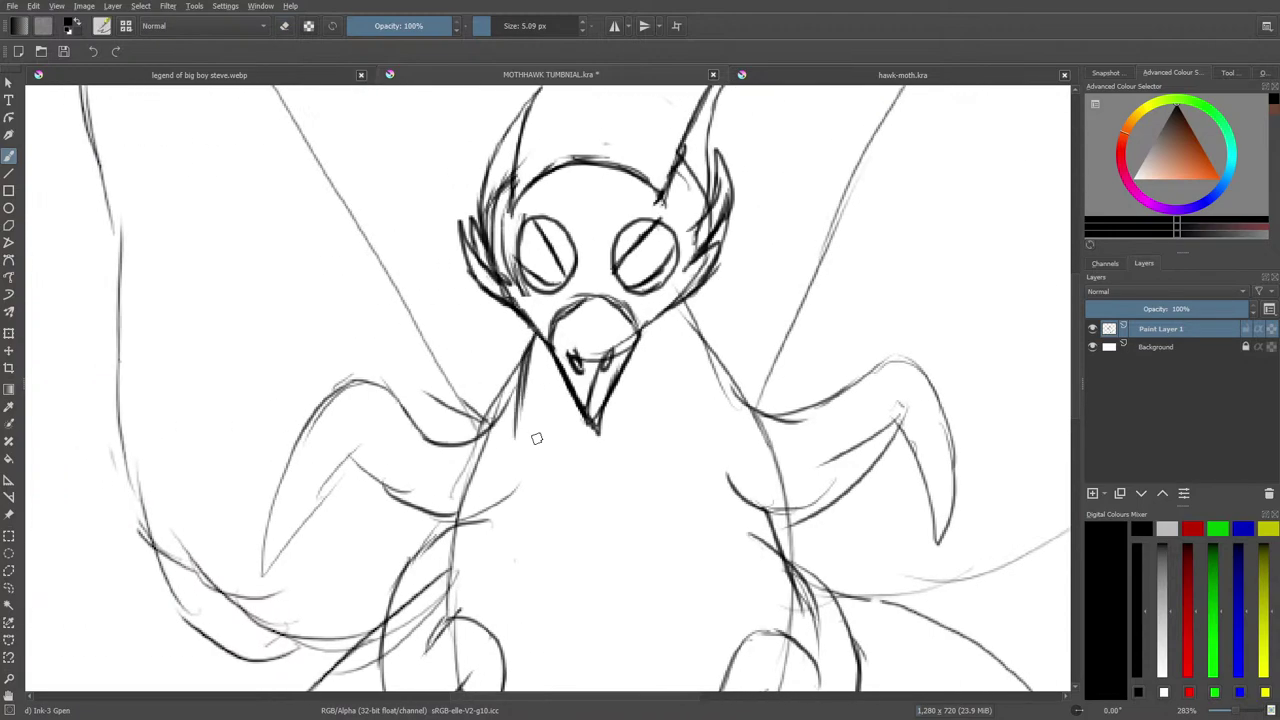
pyautogui.moveTo(676, 302)
pyautogui.mouseDown()
pyautogui.moveTo(725, 470)
pyautogui.moveTo(712, 372)
pyautogui.moveTo(728, 492)
pyautogui.mouseUp()
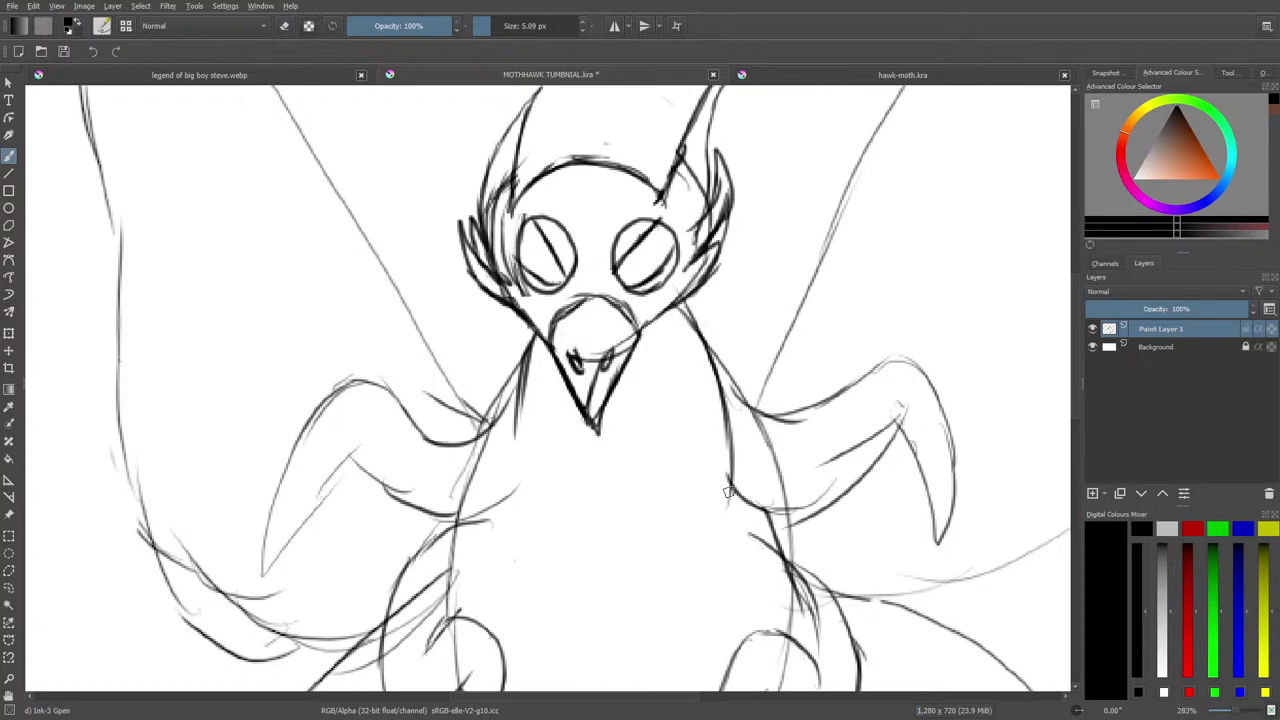
pyautogui.moveTo(784, 420)
pyautogui.mouseDown()
pyautogui.moveTo(743, 430)
pyautogui.moveTo(719, 391)
pyautogui.mouseUp()
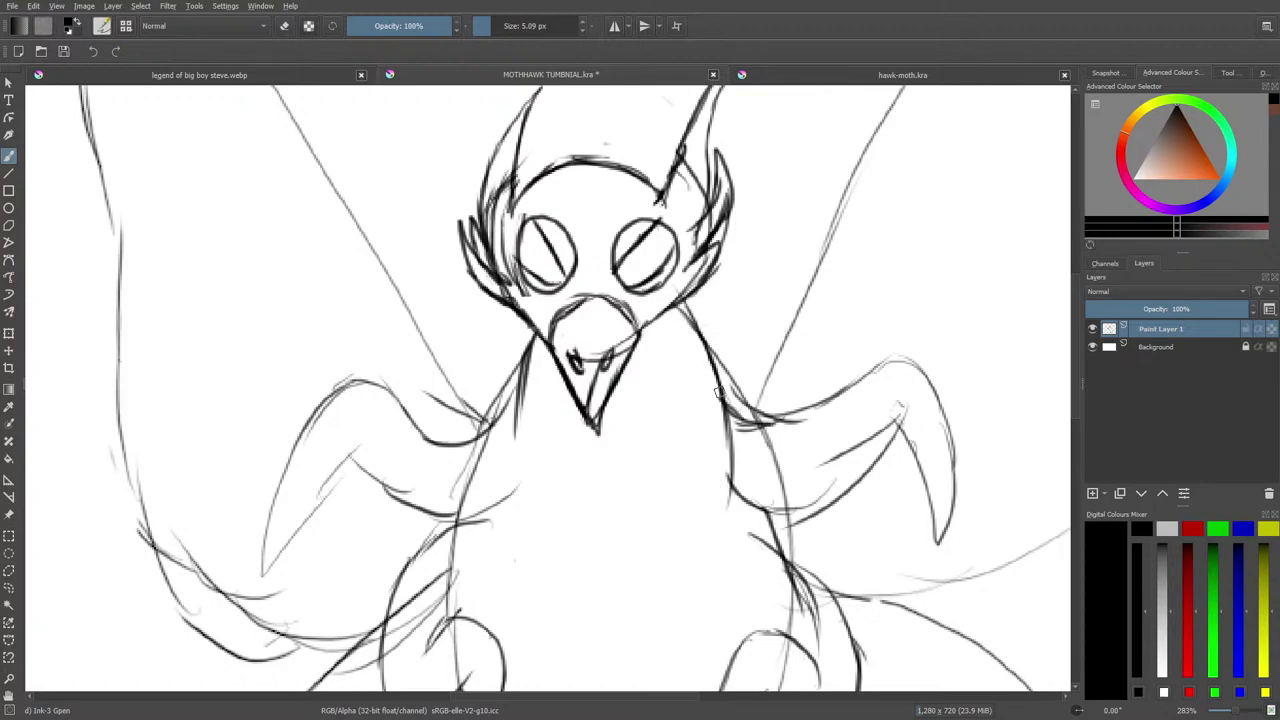
pyautogui.moveTo(520, 405); pyautogui.dragTo(454, 442)
pyautogui.moveTo(438, 512)
pyautogui.mouseDown()
pyautogui.moveTo(488, 514)
pyautogui.moveTo(518, 498)
pyautogui.mouseUp()
pyautogui.moveTo(490, 508); pyautogui.dragTo(522, 482)
# Add pointed wrist tips to both lower arms and darken the body's lower side edges beneath them.
pyautogui.scroll(-4, 521, 475)
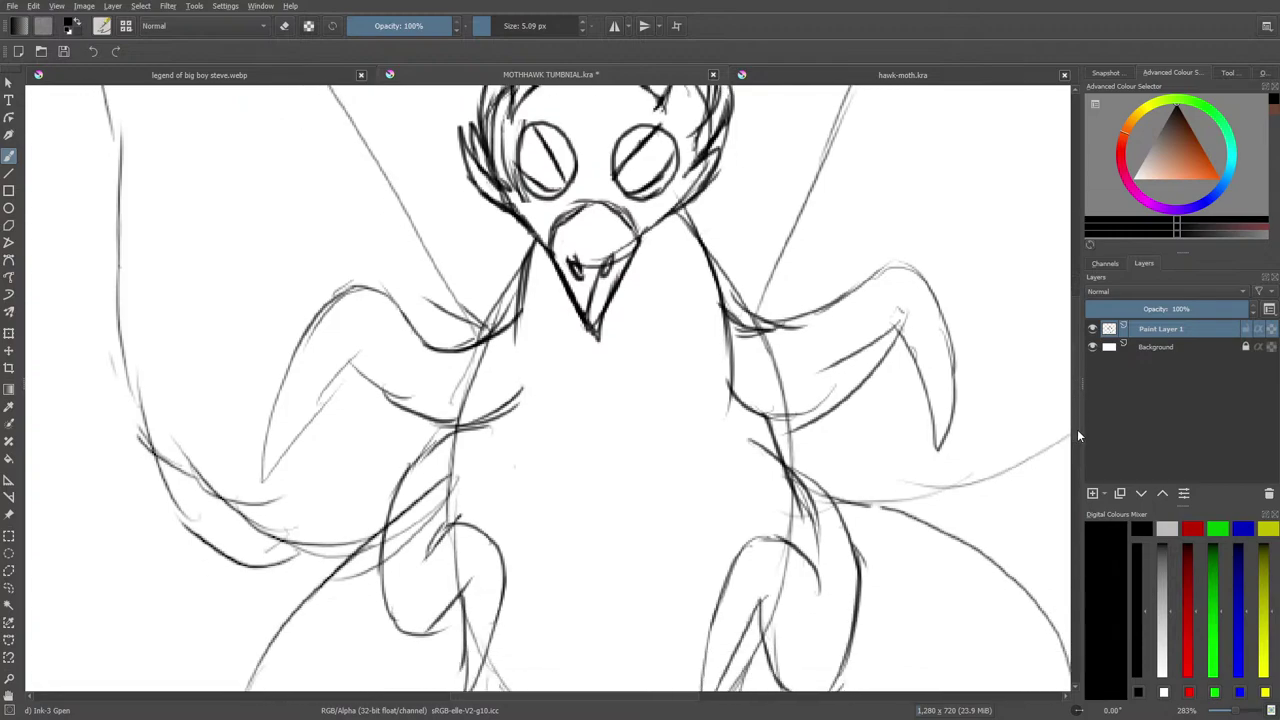
pyautogui.moveTo(457, 408); pyautogui.dragTo(502, 391)
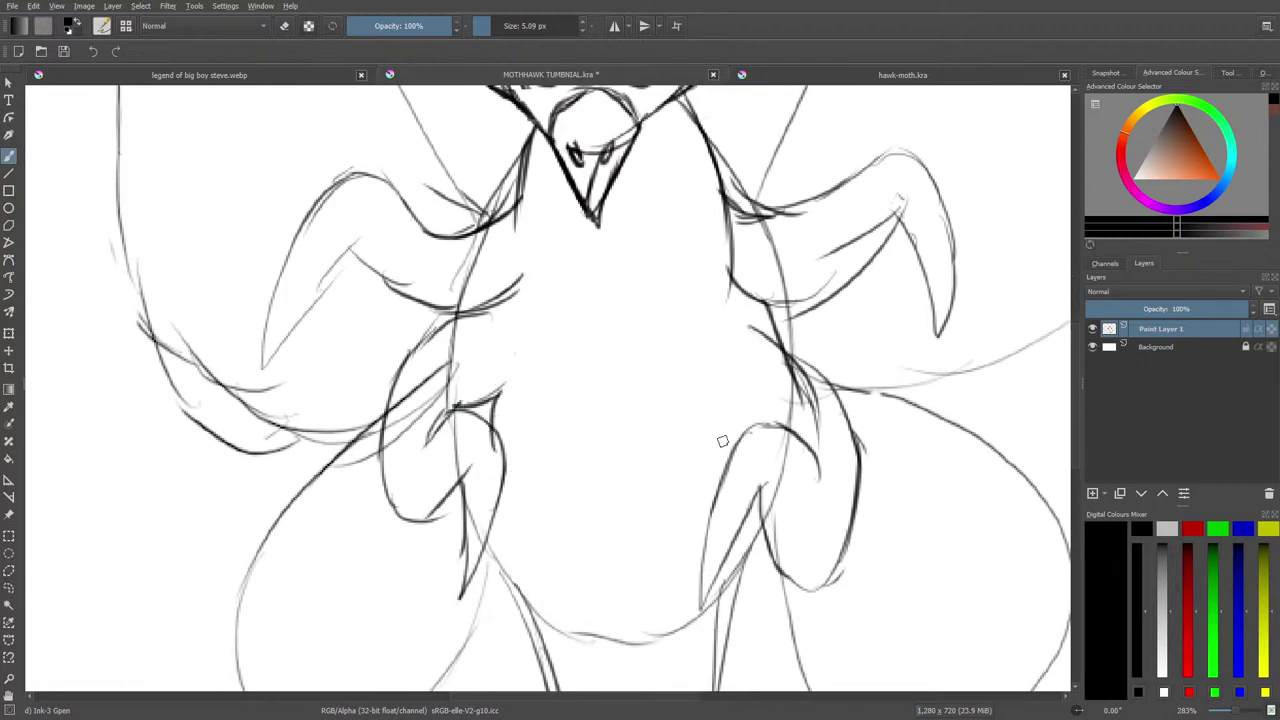
pyautogui.moveTo(762, 424)
pyautogui.mouseDown()
pyautogui.moveTo(730, 414)
pyautogui.moveTo(739, 455)
pyautogui.mouseUp()
pyautogui.moveTo(735, 538); pyautogui.dragTo(713, 616)
pyautogui.moveTo(489, 530); pyautogui.dragTo(512, 571)
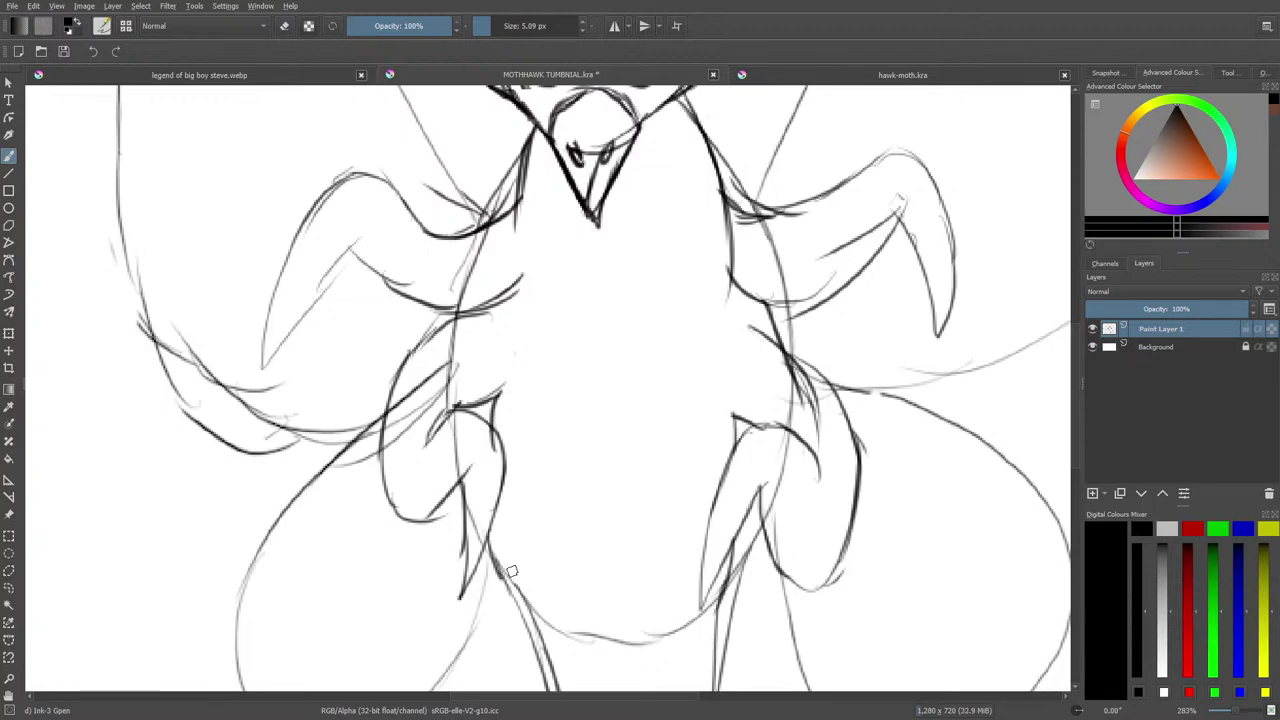
# Sketch the left leg hanging from the lower body with a clawed foot, and check the legs in the hawk-moth.kra painting.
pyautogui.scroll(-5, 1074, 456)
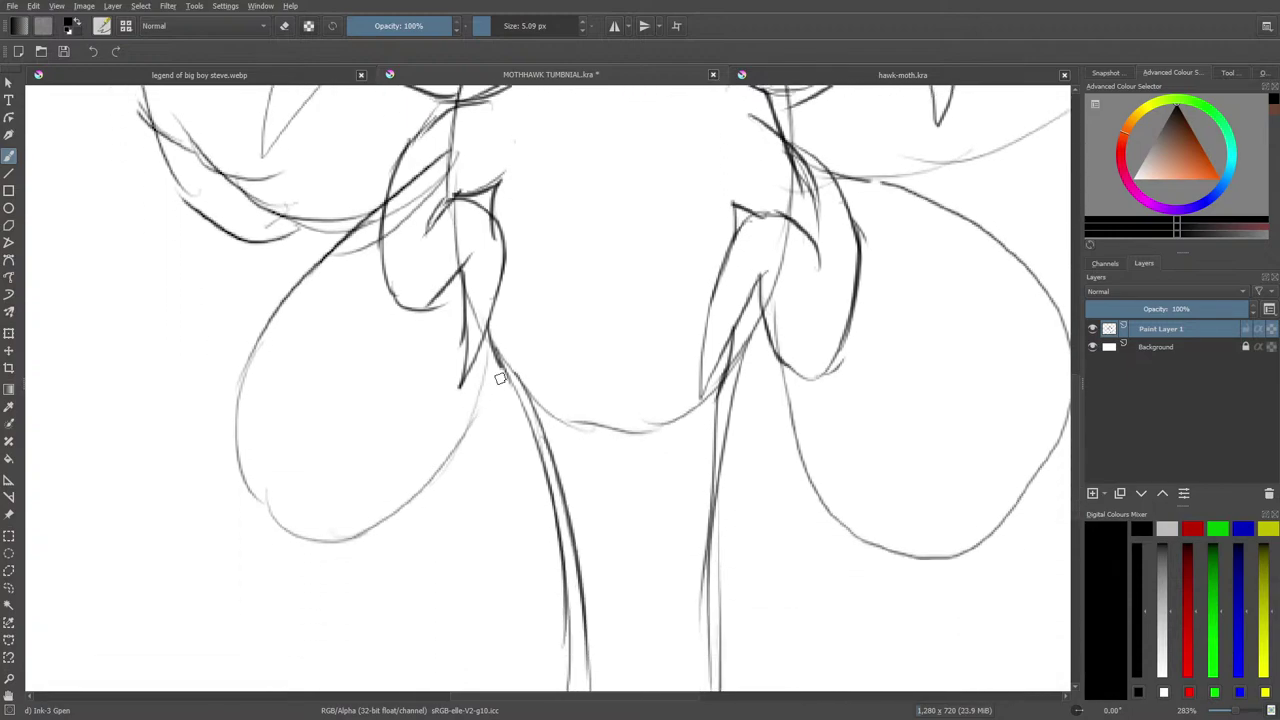
pyautogui.moveTo(505, 327); pyautogui.dragTo(476, 512)
pyautogui.moveTo(535, 381); pyautogui.dragTo(514, 533)
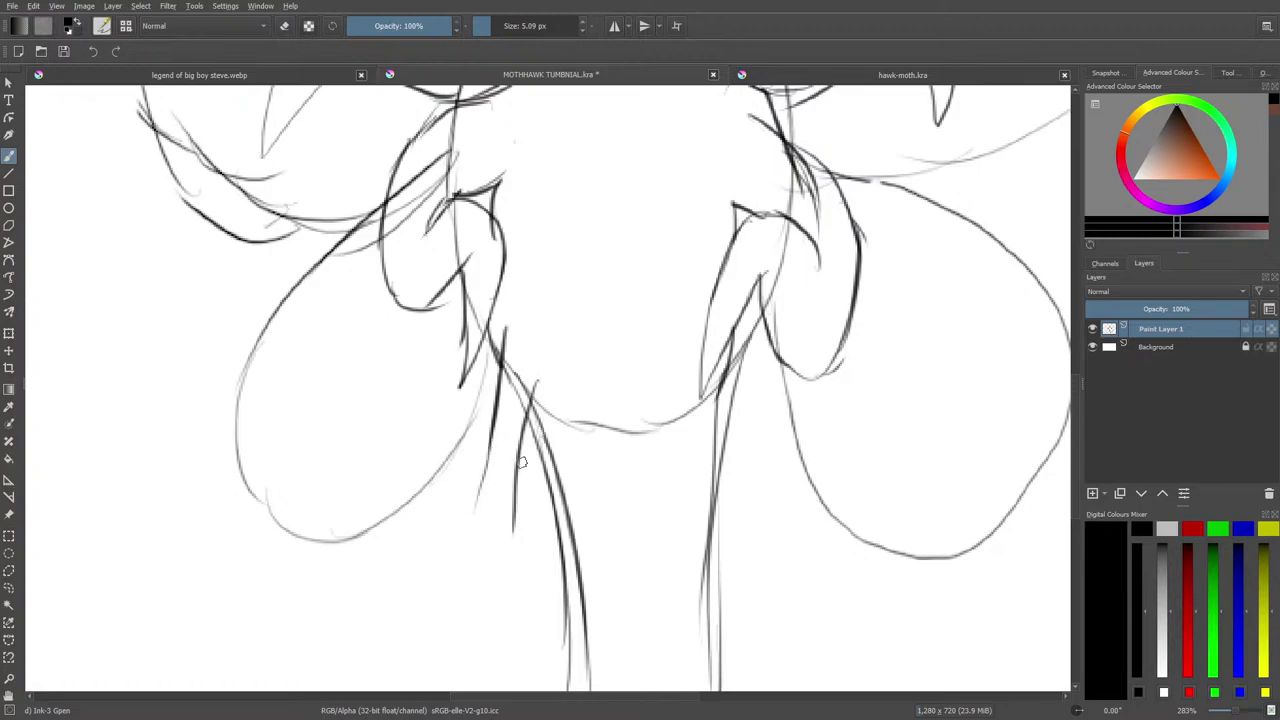
pyautogui.moveTo(521, 462); pyautogui.dragTo(518, 576)
pyautogui.moveTo(488, 443)
pyautogui.mouseDown()
pyautogui.moveTo(461, 557)
pyautogui.moveTo(434, 593)
pyautogui.moveTo(427, 660)
pyautogui.moveTo(443, 680)
pyautogui.moveTo(440, 643)
pyautogui.moveTo(454, 675)
pyautogui.mouseUp()
pyautogui.moveTo(465, 680)
pyautogui.mouseDown()
pyautogui.moveTo(470, 604)
pyautogui.moveTo(490, 673)
pyautogui.moveTo(503, 595)
pyautogui.moveTo(491, 599)
pyautogui.moveTo(512, 532)
pyautogui.mouseUp()
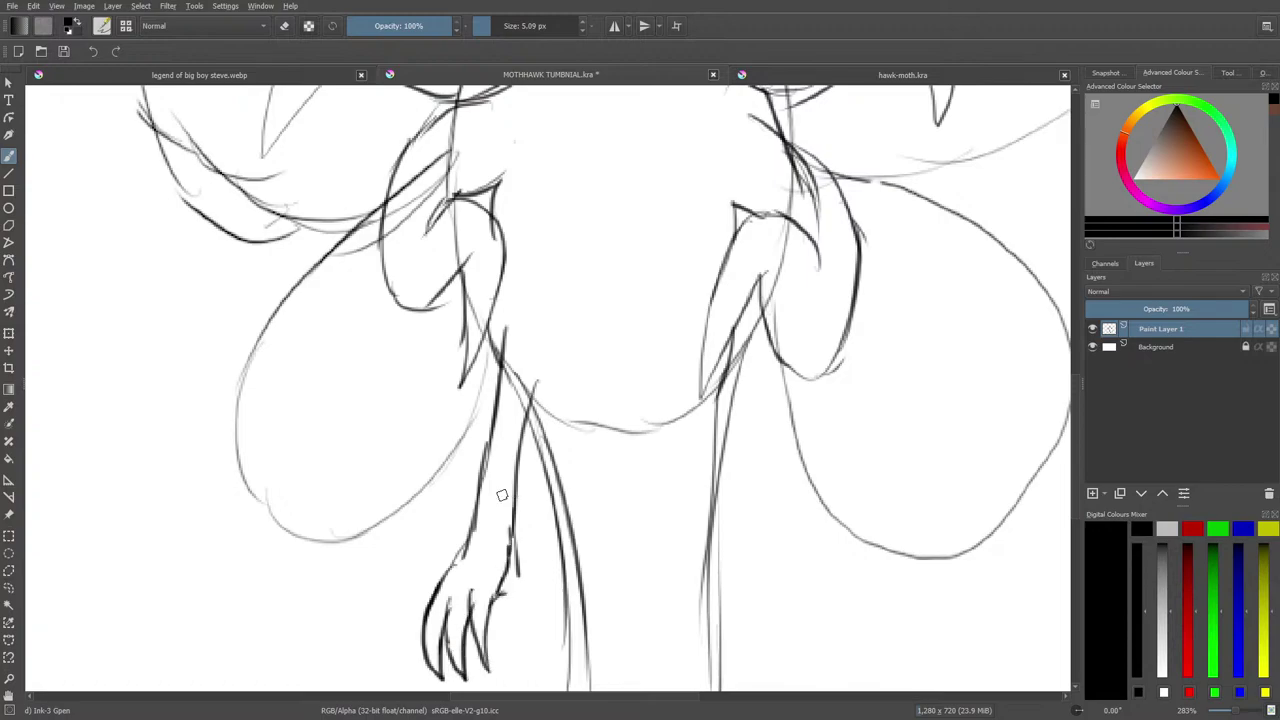
pyautogui.click(820, 78)
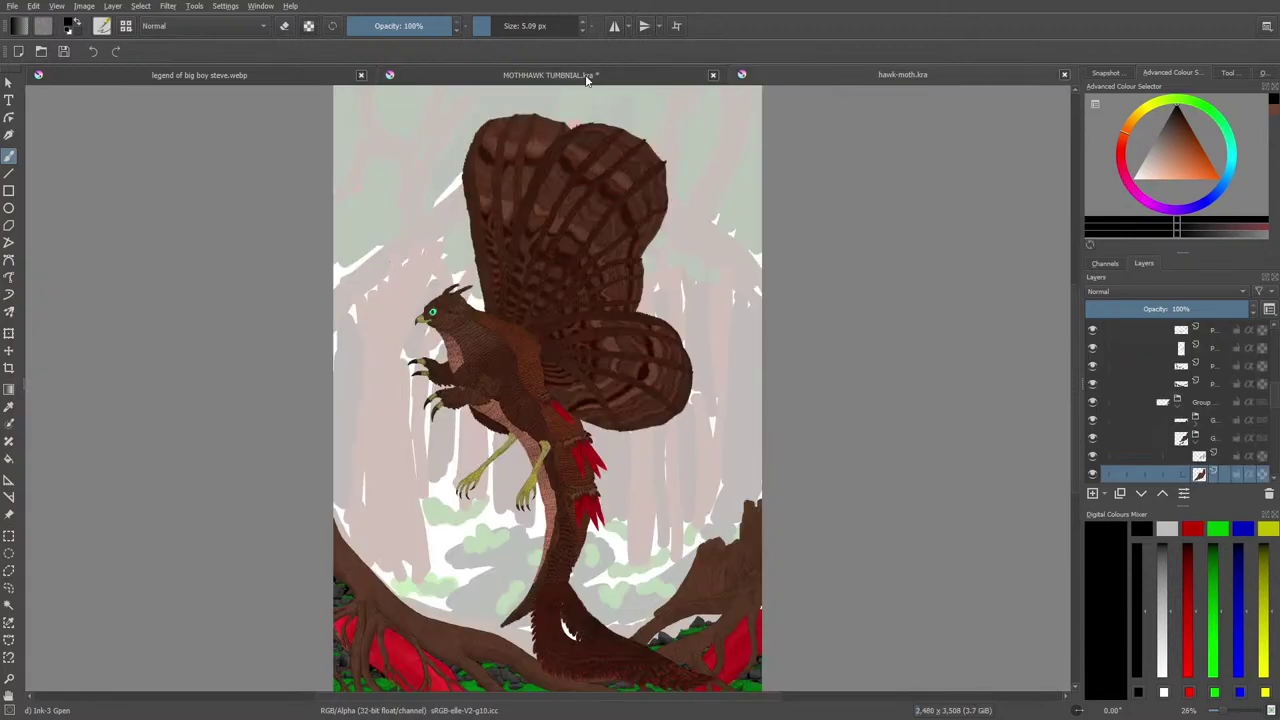
# Return to the MOTHHAWK thumbnail drawing and add a hind claw on the inner side of the left foot.
pyautogui.click(585, 78)
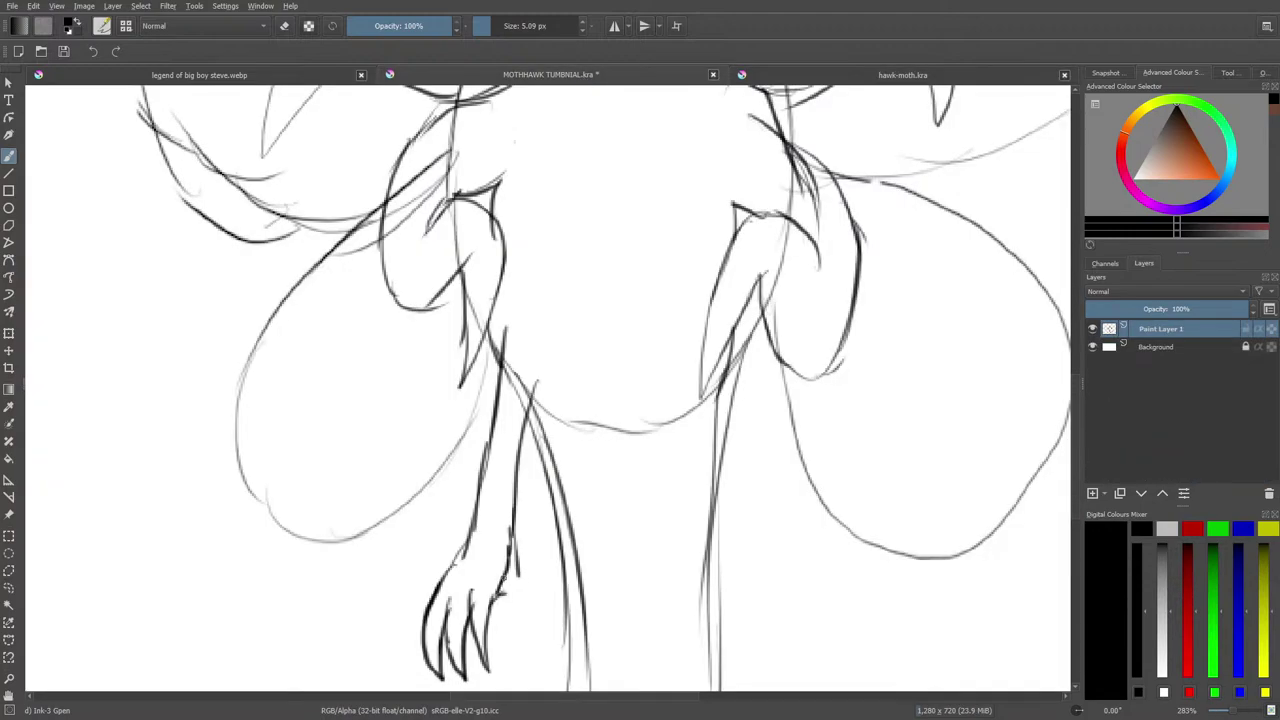
pyautogui.moveTo(511, 498); pyautogui.dragTo(520, 600)
pyautogui.moveTo(510, 542); pyautogui.dragTo(505, 580)
# Sketch both side lines of the right leg hanging from the lower body, mirroring the left leg.
pyautogui.moveTo(726, 358); pyautogui.dragTo(745, 518)
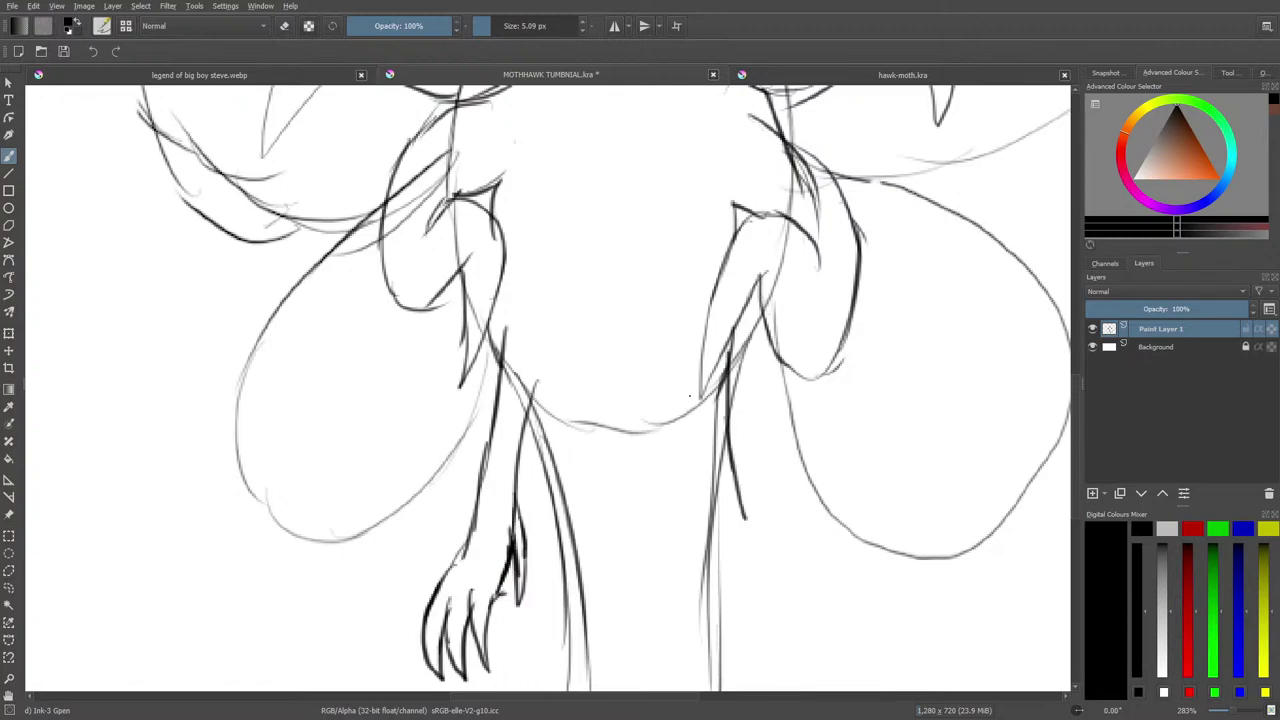
pyautogui.moveTo(690, 400); pyautogui.dragTo(726, 554)
pyautogui.moveTo(706, 480); pyautogui.dragTo(730, 588)
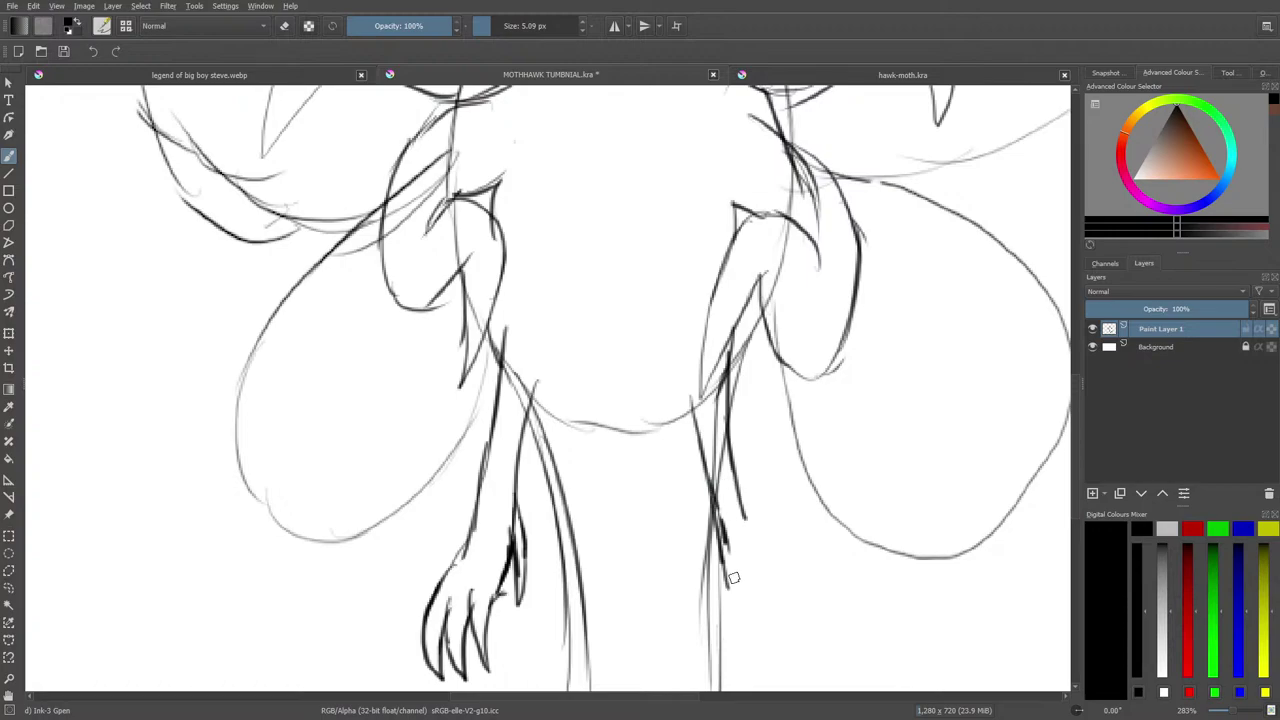
# Draw the right foot with its curved front claws and a hind claw on the inner side.
pyautogui.moveTo(745, 516)
pyautogui.mouseDown()
pyautogui.moveTo(793, 614)
pyautogui.moveTo(781, 688)
pyautogui.mouseUp()
pyautogui.moveTo(776, 608)
pyautogui.mouseDown()
pyautogui.moveTo(775, 642)
pyautogui.moveTo(768, 674)
pyautogui.mouseUp()
pyautogui.moveTo(770, 656); pyautogui.dragTo(752, 690)
pyautogui.moveTo(760, 622); pyautogui.dragTo(752, 662)
pyautogui.moveTo(752, 650); pyautogui.dragTo(730, 688)
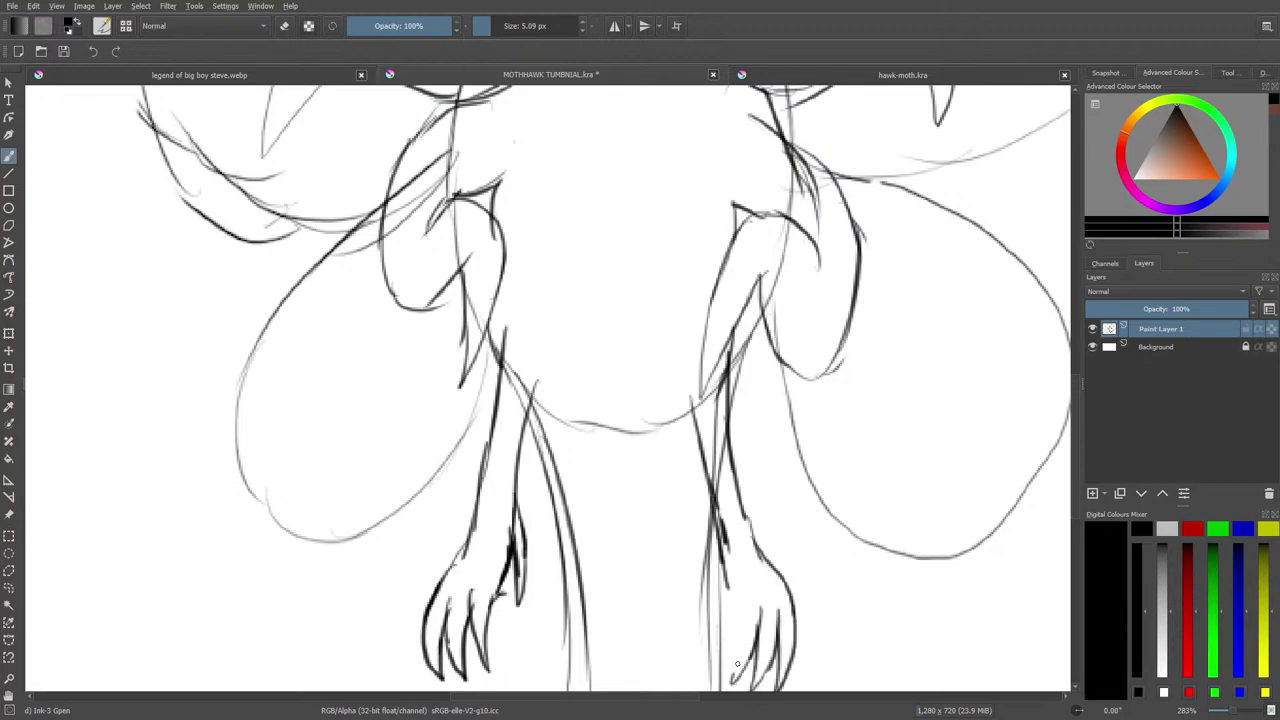
pyautogui.moveTo(746, 610); pyautogui.dragTo(734, 676)
pyautogui.moveTo(746, 576)
pyautogui.mouseDown()
pyautogui.moveTo(731, 630)
pyautogui.moveTo(726, 606)
pyautogui.mouseUp()
pyautogui.moveTo(730, 556)
pyautogui.mouseDown()
pyautogui.moveTo(706, 590)
pyautogui.moveTo(717, 643)
pyautogui.moveTo(733, 578)
pyautogui.mouseUp()
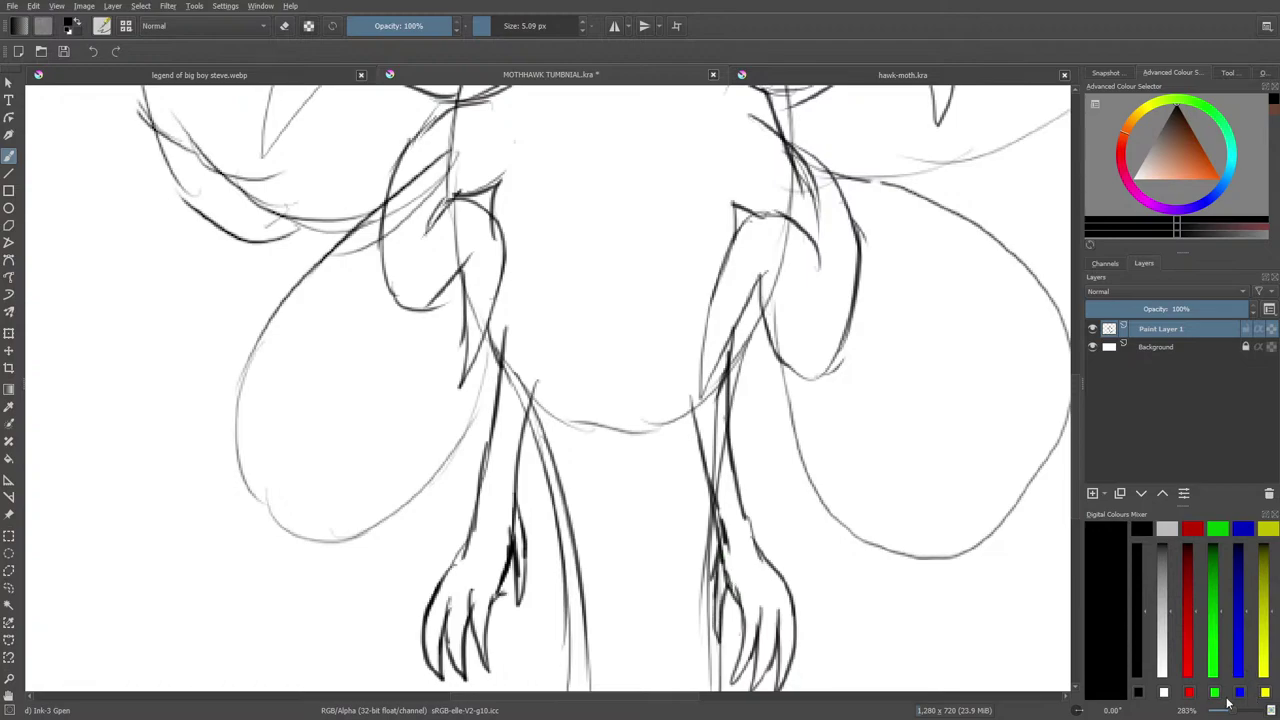
# Extend both side lines of the tail down to the bottom edge of the canvas.
pyautogui.moveTo(1231, 710); pyautogui.dragTo(1228, 716)
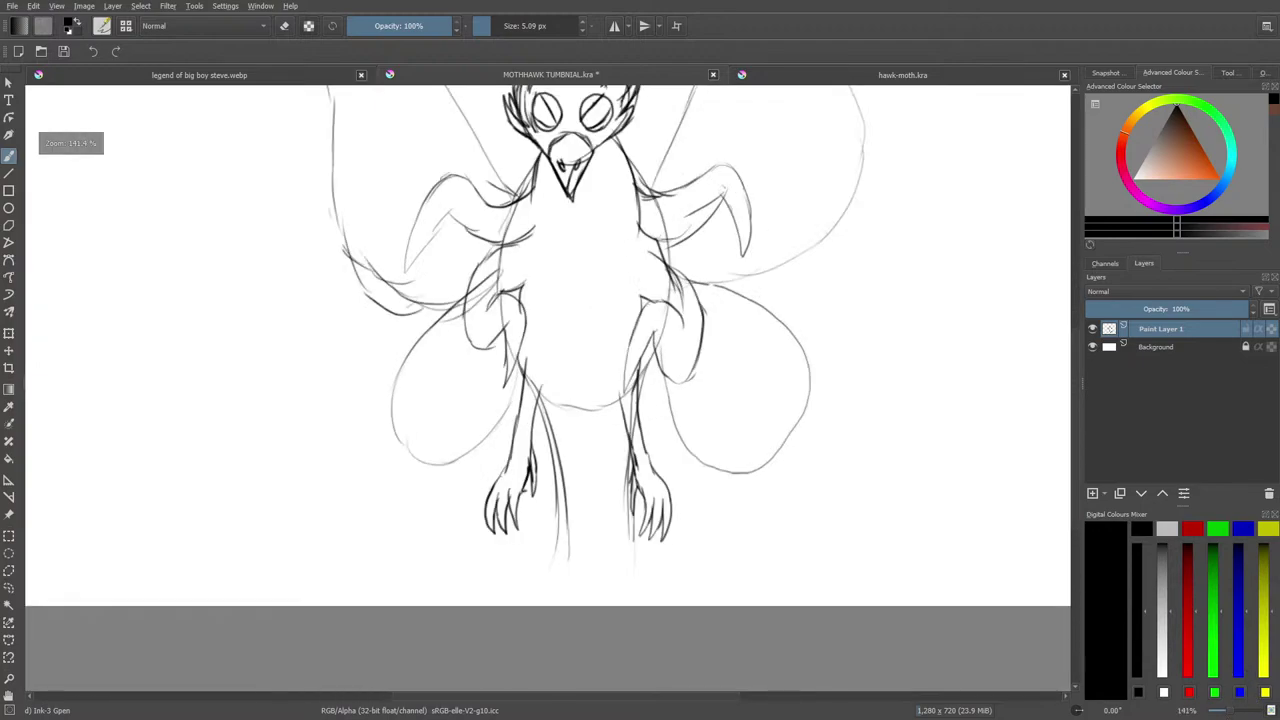
pyautogui.moveTo(540, 404)
pyautogui.mouseDown()
pyautogui.moveTo(558, 470)
pyautogui.moveTo(556, 548)
pyautogui.mouseUp()
pyautogui.moveTo(554, 492); pyautogui.dragTo(572, 600)
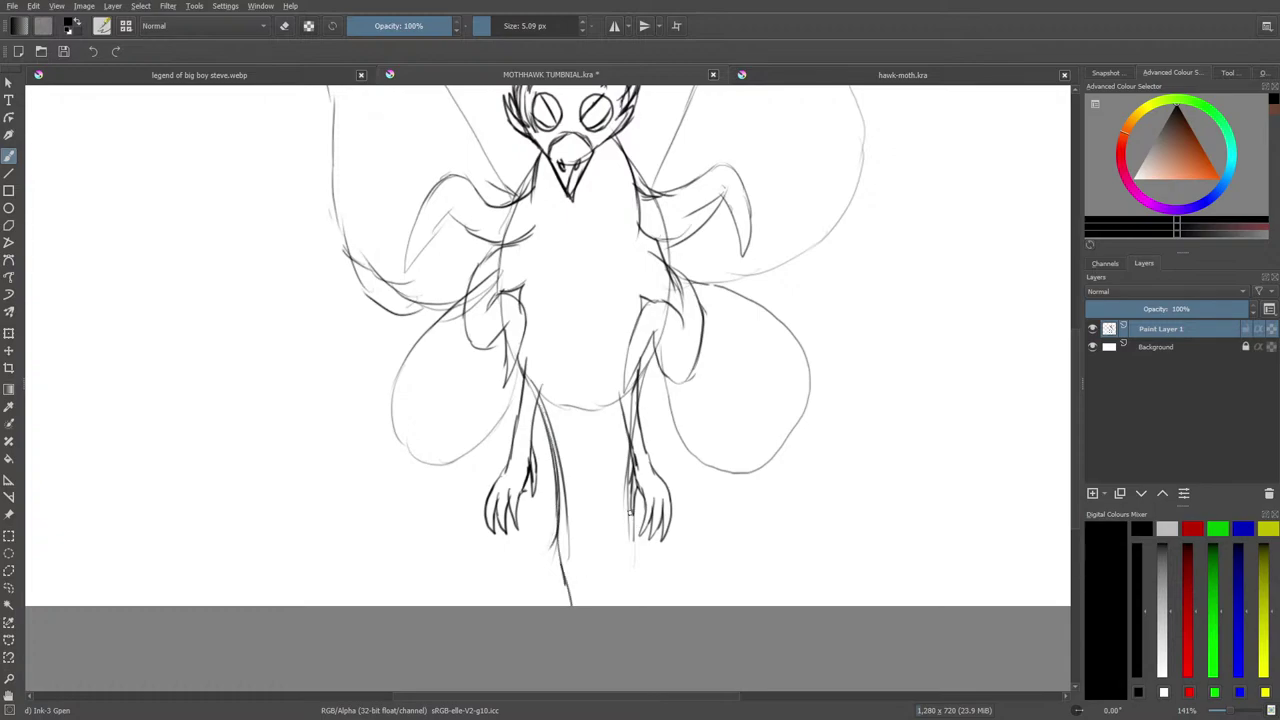
pyautogui.moveTo(628, 504); pyautogui.dragTo(634, 593)
pyautogui.moveTo(555, 497); pyautogui.dragTo(560, 604)
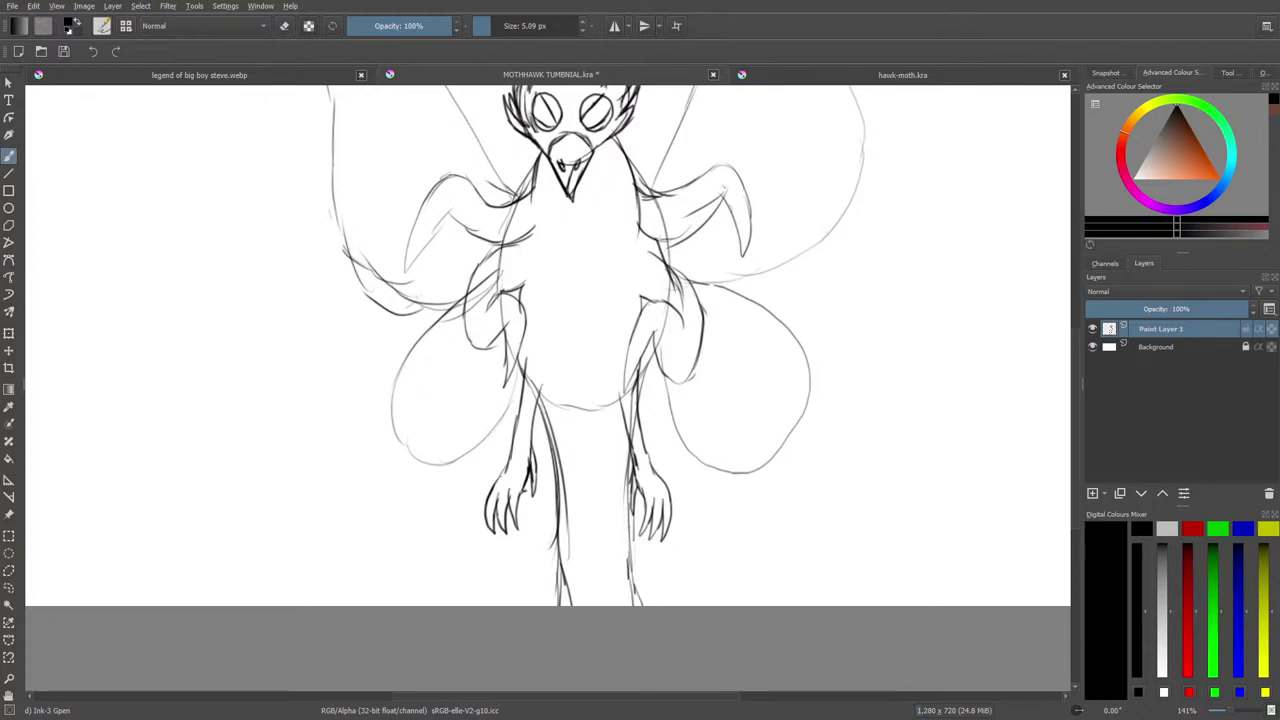
# Check the arms in the hawk-moth.kra painting and darken the outline and curved claw of the upper right arm.
pyautogui.moveTo(1075, 502); pyautogui.dragTo(1075, 434)
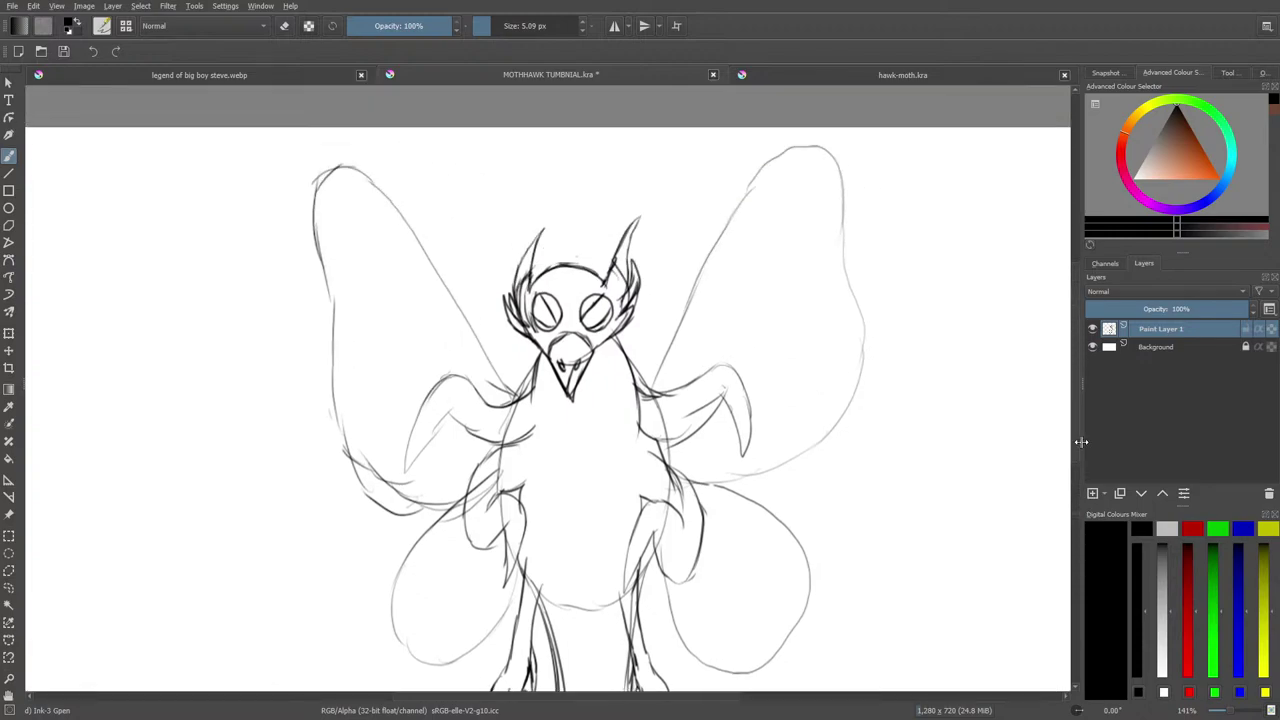
pyautogui.click(773, 76)
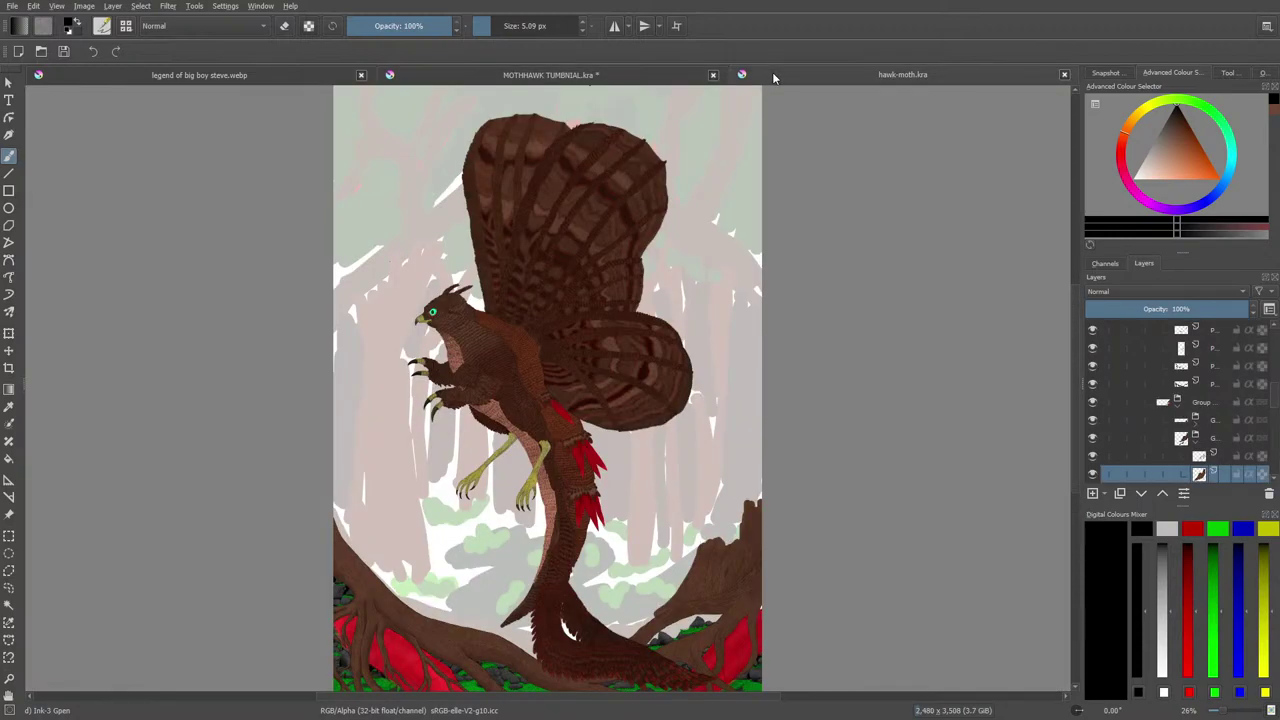
pyautogui.click(578, 76)
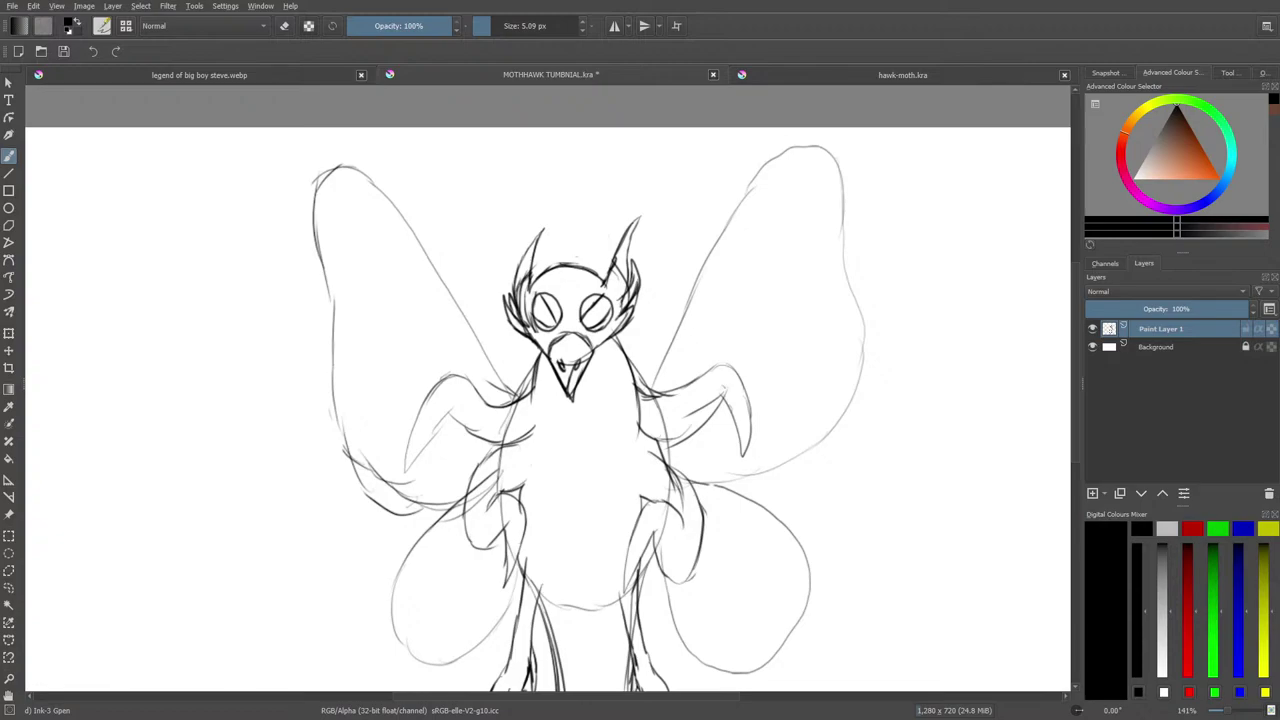
pyautogui.rightClick(672, 384)
pyautogui.click(779, 249)
pyautogui.moveTo(646, 395); pyautogui.dragTo(712, 373)
pyautogui.moveTo(720, 360)
pyautogui.mouseDown()
pyautogui.moveTo(752, 402)
pyautogui.moveTo(752, 442)
pyautogui.moveTo(740, 462)
pyautogui.moveTo(718, 388)
pyautogui.moveTo(682, 426)
pyautogui.mouseUp()
pyautogui.moveTo(698, 430); pyautogui.dragTo(658, 438)
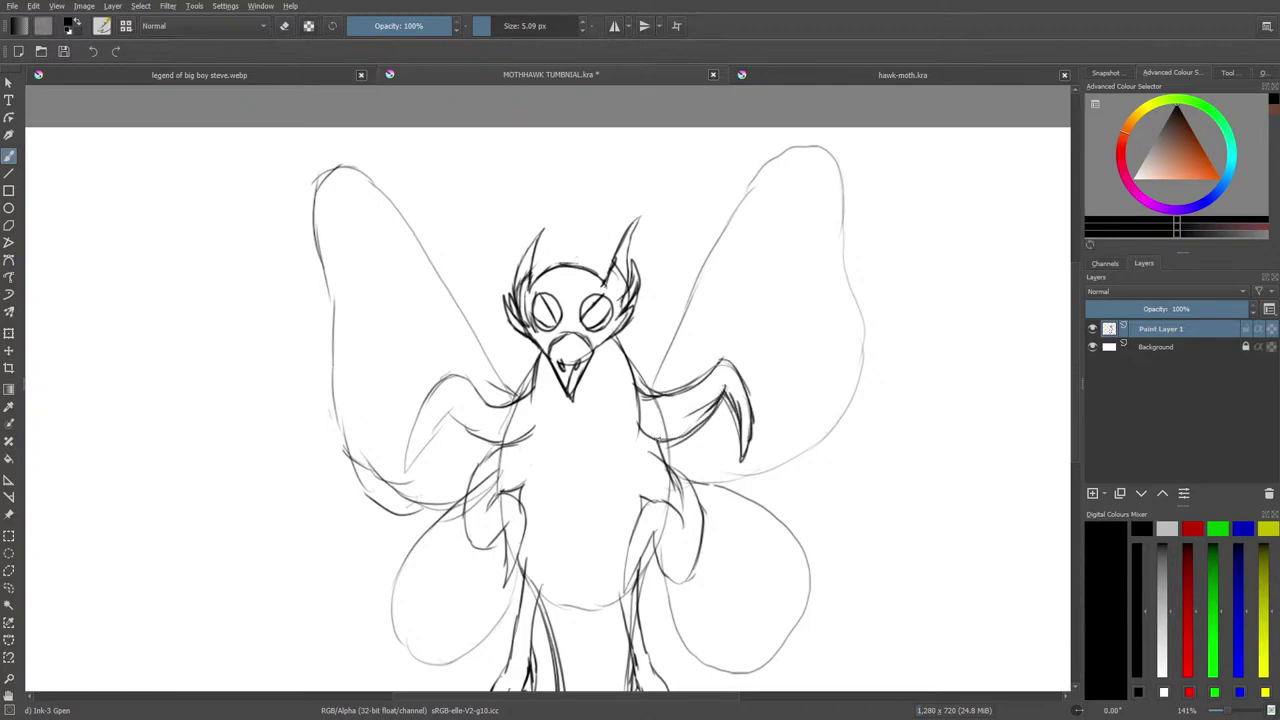
# Check the hawk-moth.kra painting again and try a pointed spike above each shoulder.
pyautogui.click(763, 77)
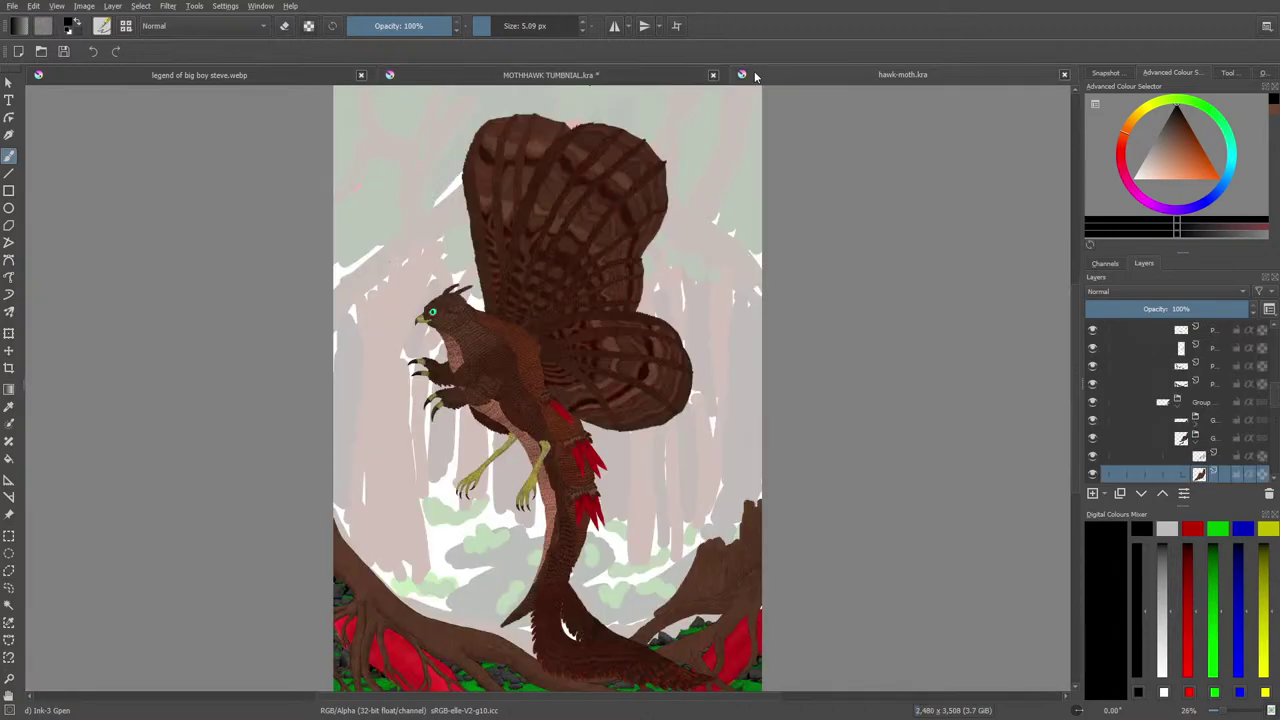
pyautogui.click(534, 73)
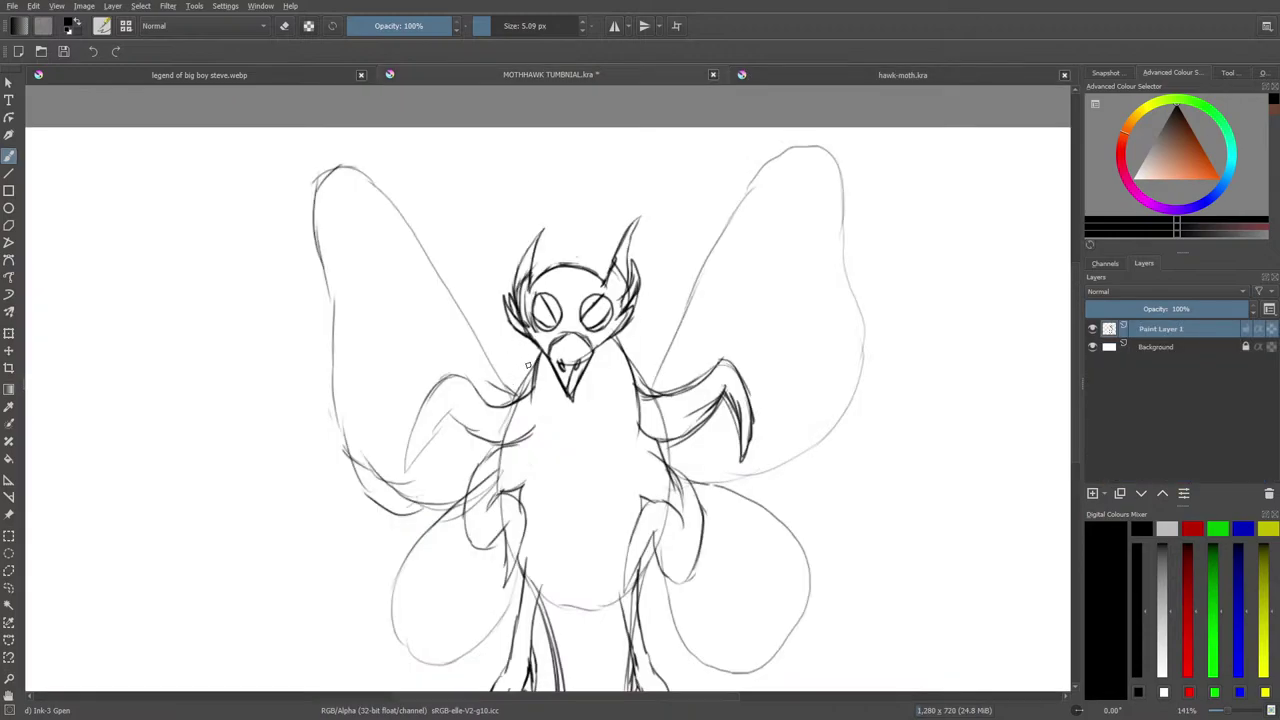
pyautogui.moveTo(528, 366)
pyautogui.mouseDown()
pyautogui.moveTo(492, 338)
pyautogui.moveTo(500, 372)
pyautogui.mouseUp()
pyautogui.moveTo(634, 354)
pyautogui.mouseDown()
pyautogui.moveTo(652, 322)
pyautogui.moveTo(650, 375)
pyautogui.mouseUp()
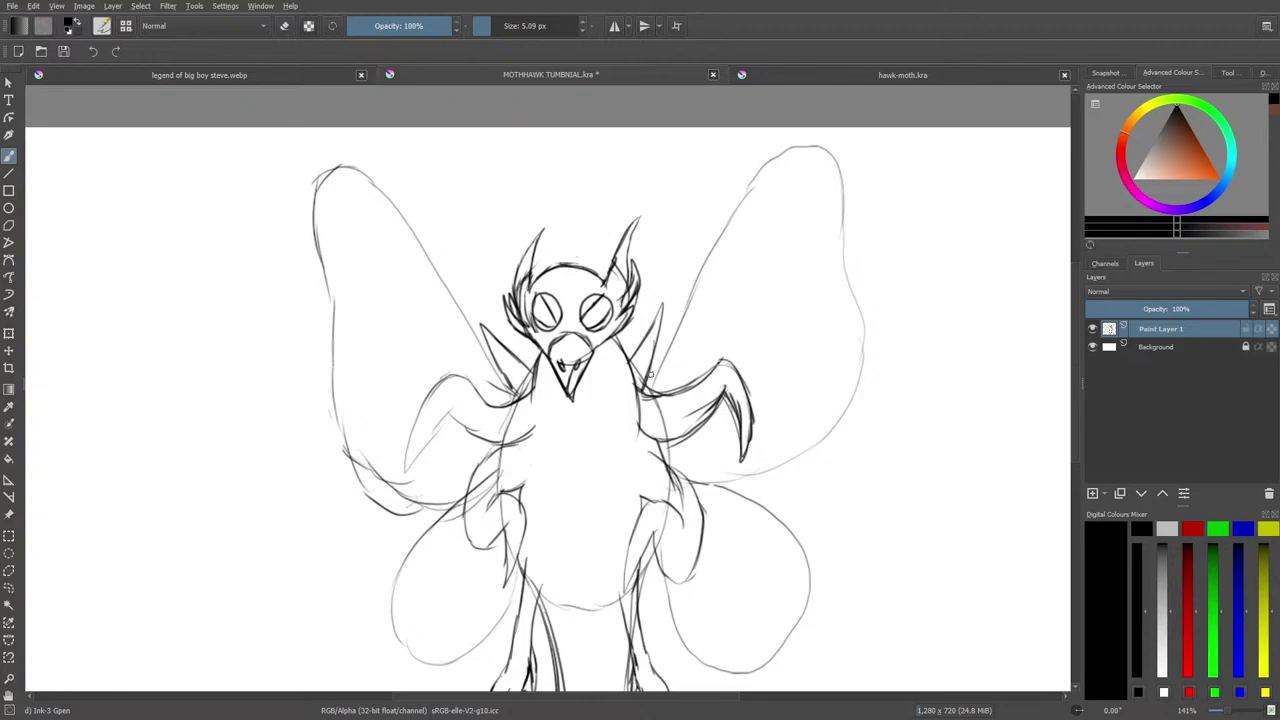
# Compare with the hawk-moth.kra painting, then erase both shoulder spikes and the old body line below the right shoulder.
pyautogui.click(796, 70)
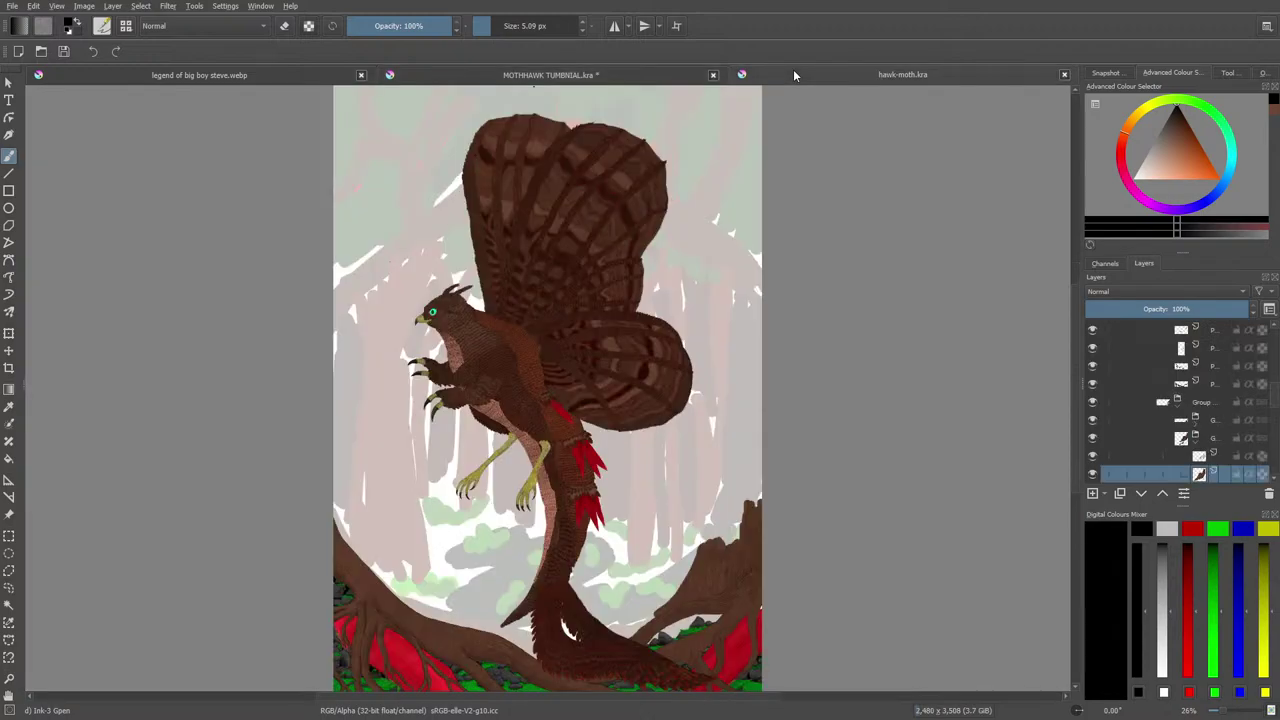
pyautogui.click(585, 75)
pyautogui.press('e')
pyautogui.moveTo(660, 312)
pyautogui.mouseDown()
pyautogui.moveTo(651, 348)
pyautogui.moveTo(623, 343)
pyautogui.mouseUp()
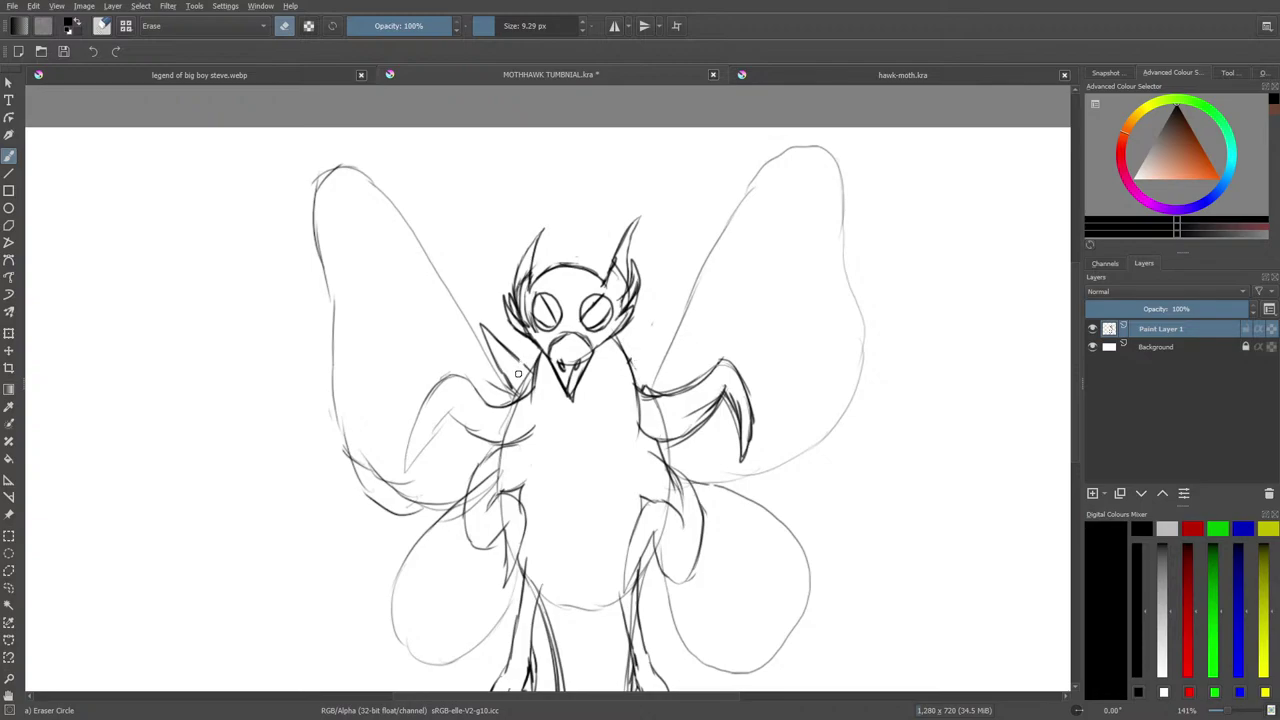
pyautogui.moveTo(518, 374)
pyautogui.mouseDown()
pyautogui.moveTo(512, 386)
pyautogui.moveTo(488, 330)
pyautogui.mouseUp()
pyautogui.moveTo(630, 416); pyautogui.dragTo(629, 389)
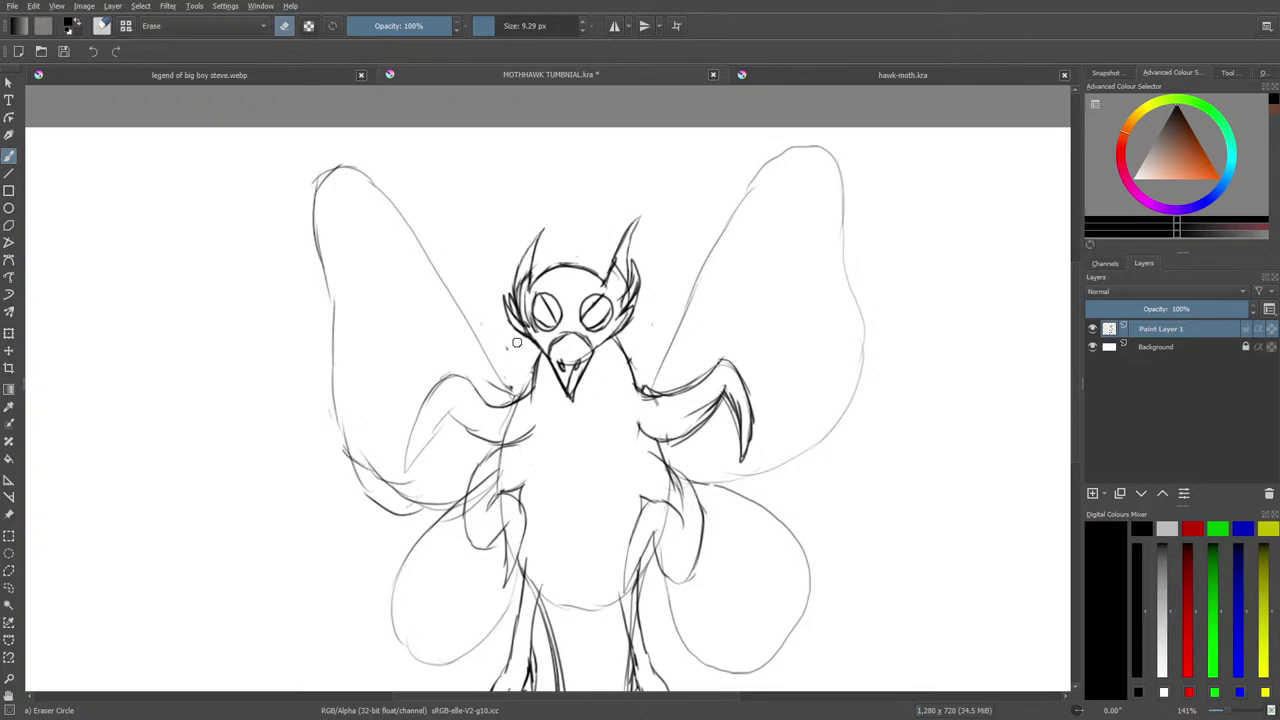
# Redraw the right neck line curving from the head to the shoulder and erase the stray neck lines on both sides.
pyautogui.press('e')
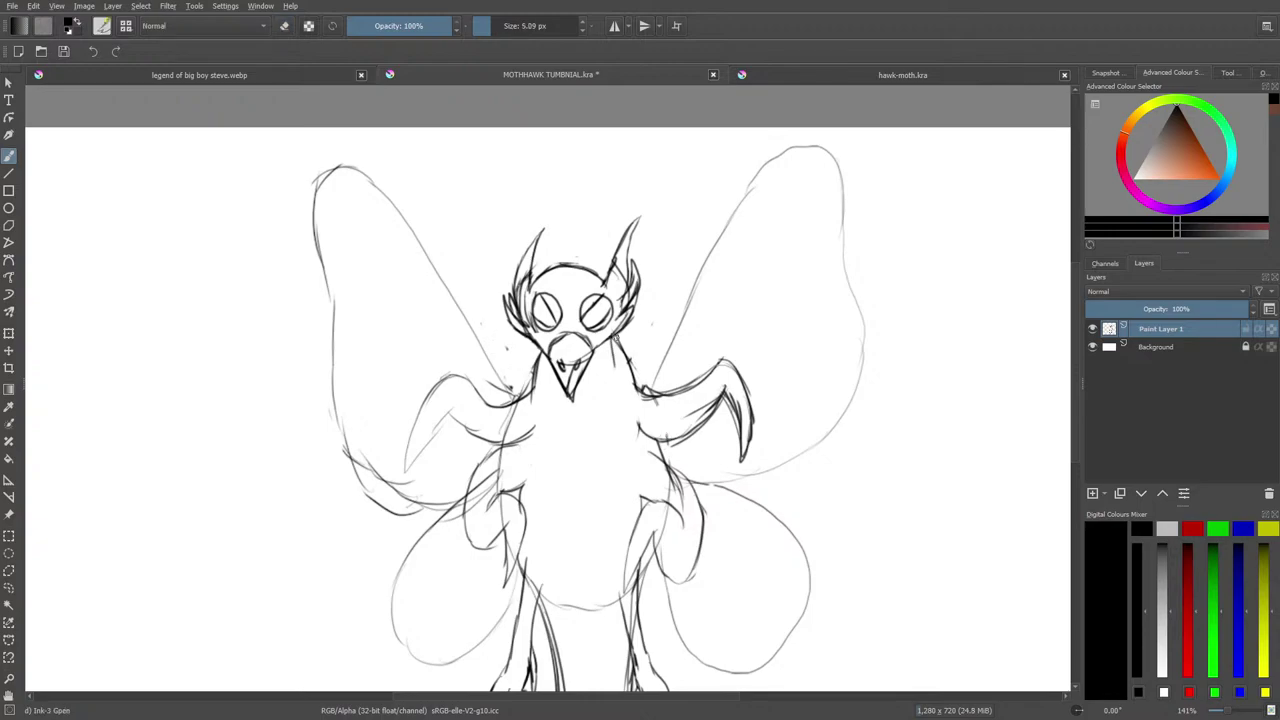
pyautogui.moveTo(613, 333)
pyautogui.mouseDown()
pyautogui.moveTo(621, 384)
pyautogui.moveTo(645, 397)
pyautogui.mouseUp()
pyautogui.press('e')
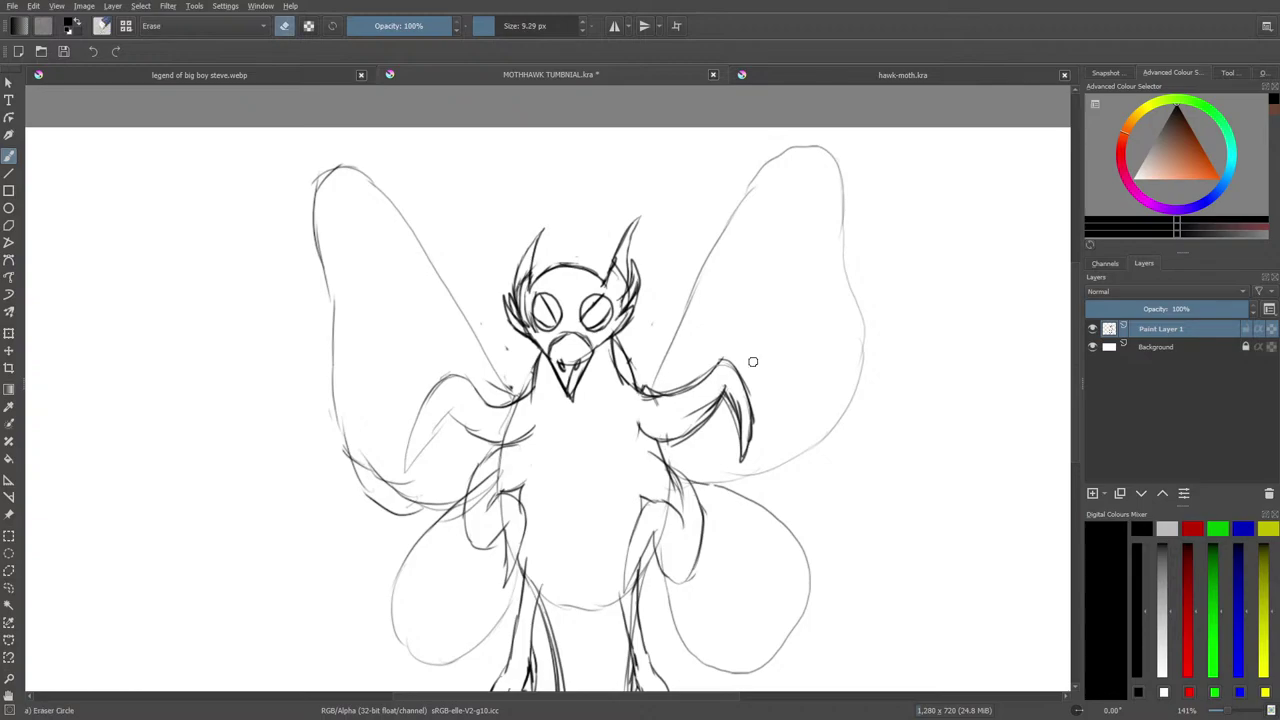
pyautogui.moveTo(629, 349)
pyautogui.mouseDown()
pyautogui.moveTo(637, 388)
pyautogui.moveTo(624, 354)
pyautogui.mouseUp()
pyautogui.moveTo(527, 374)
pyautogui.mouseDown()
pyautogui.moveTo(536, 364)
pyautogui.moveTo(536, 386)
pyautogui.mouseUp()
pyautogui.press('e')
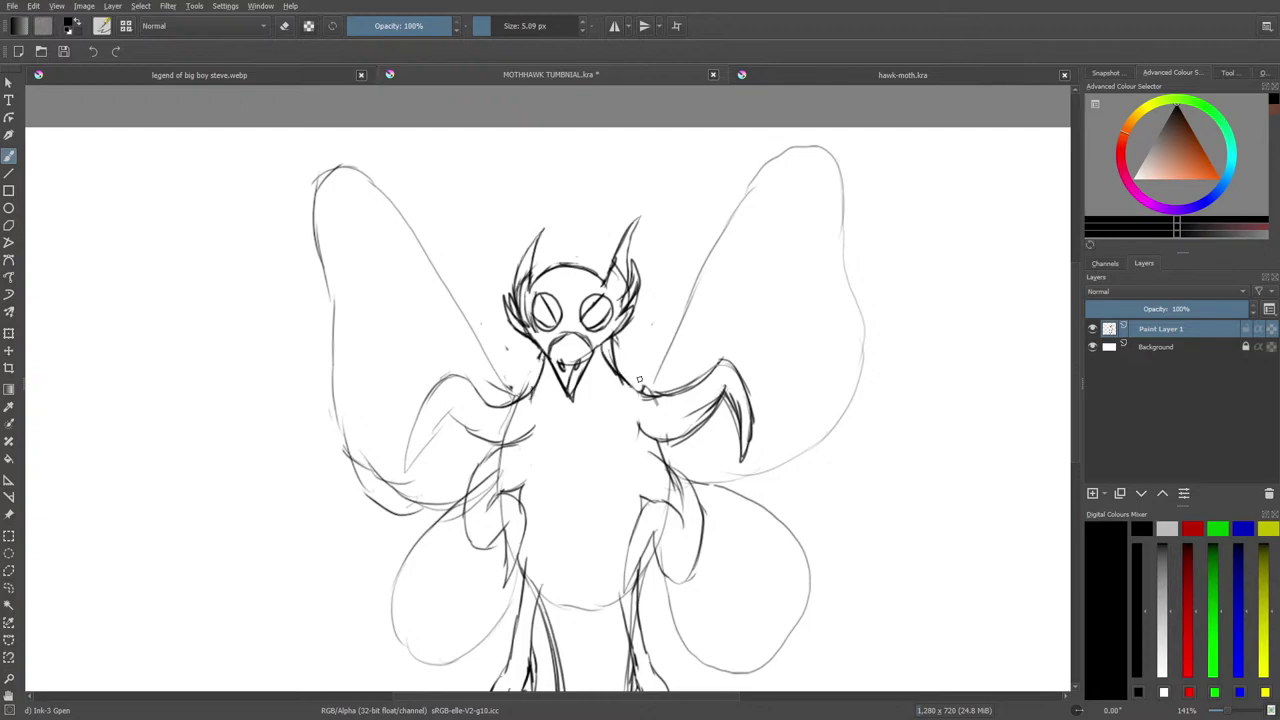
pyautogui.press('e')
pyautogui.moveTo(614, 364); pyautogui.dragTo(613, 341)
# Darken the upper left arm's claw and add a row of short feathers along the arm's lower edge.
pyautogui.moveTo(478, 400)
pyautogui.mouseDown()
pyautogui.moveTo(454, 376)
pyautogui.moveTo(422, 410)
pyautogui.moveTo(405, 468)
pyautogui.moveTo(432, 420)
pyautogui.moveTo(424, 406)
pyautogui.moveTo(444, 412)
pyautogui.moveTo(442, 443)
pyautogui.mouseUp()
pyautogui.moveTo(442, 443)
pyautogui.mouseDown()
pyautogui.moveTo(447, 416)
pyautogui.moveTo(462, 458)
pyautogui.moveTo(502, 470)
pyautogui.moveTo(522, 458)
pyautogui.mouseUp()
pyautogui.moveTo(534, 454); pyautogui.dragTo(531, 434)
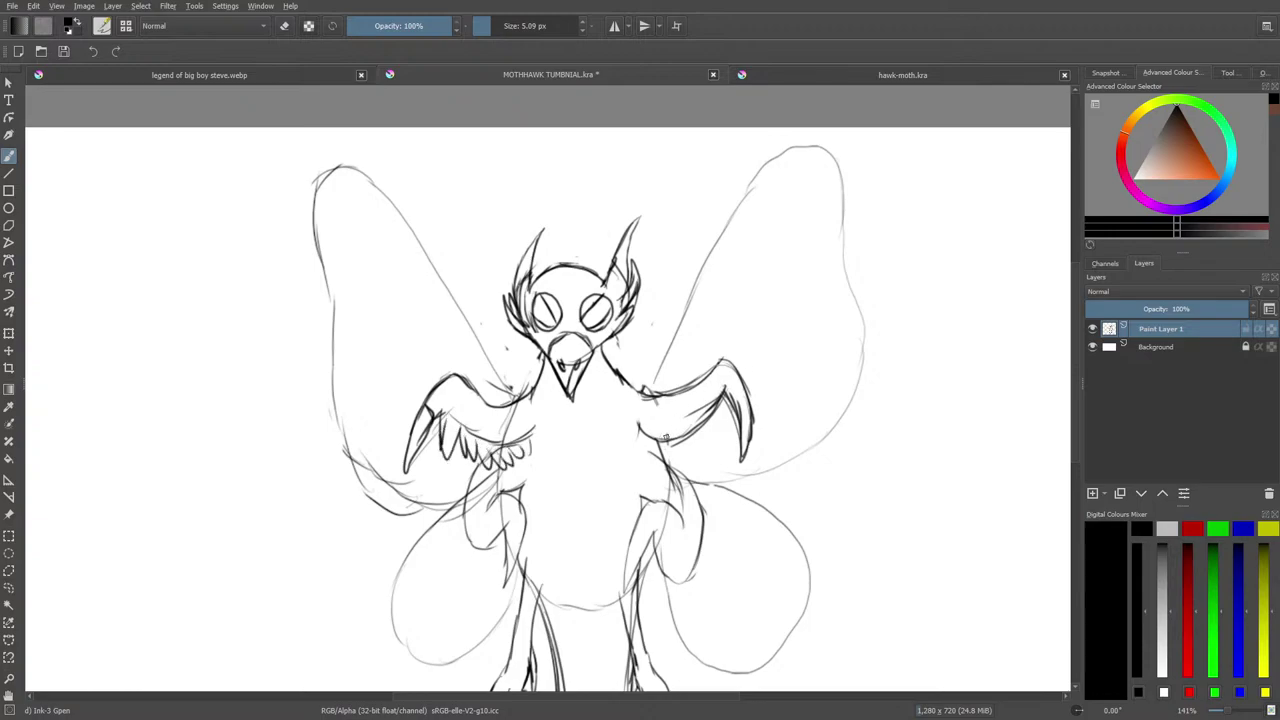
# Add matching feathers under the upper right arm, mark off its claw, and darken the arm's top edge.
pyautogui.moveTo(640, 428)
pyautogui.mouseDown()
pyautogui.moveTo(646, 452)
pyautogui.moveTo(702, 442)
pyautogui.mouseUp()
pyautogui.moveTo(706, 408)
pyautogui.mouseDown()
pyautogui.moveTo(714, 440)
pyautogui.moveTo(722, 408)
pyautogui.moveTo(746, 406)
pyautogui.mouseUp()
pyautogui.moveTo(730, 362)
pyautogui.mouseDown()
pyautogui.moveTo(746, 402)
pyautogui.moveTo(726, 362)
pyautogui.moveTo(672, 398)
pyautogui.mouseUp()
pyautogui.moveTo(704, 376); pyautogui.dragTo(656, 397)
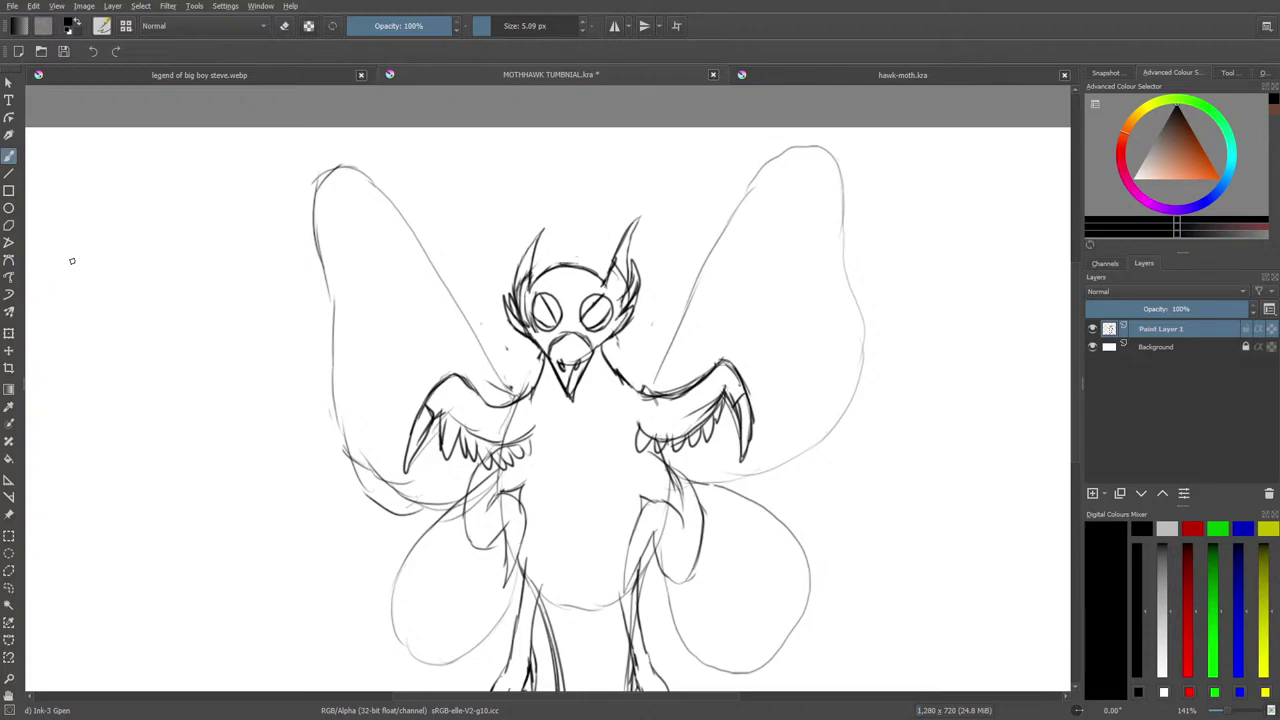
# Darken the lower left arm's outline and claw and add feathers hanging from its outer edge.
pyautogui.click(1238, 712)
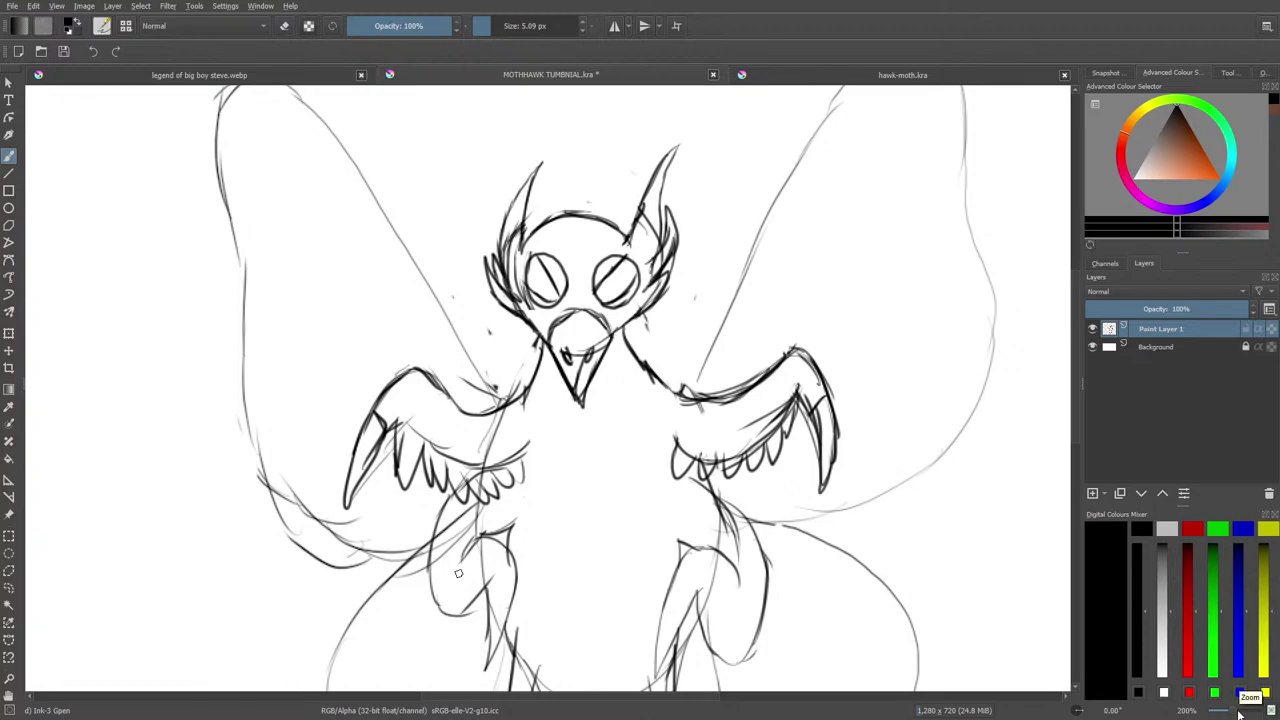
pyautogui.click(1076, 478)
pyautogui.moveTo(1077, 480); pyautogui.dragTo(1075, 408)
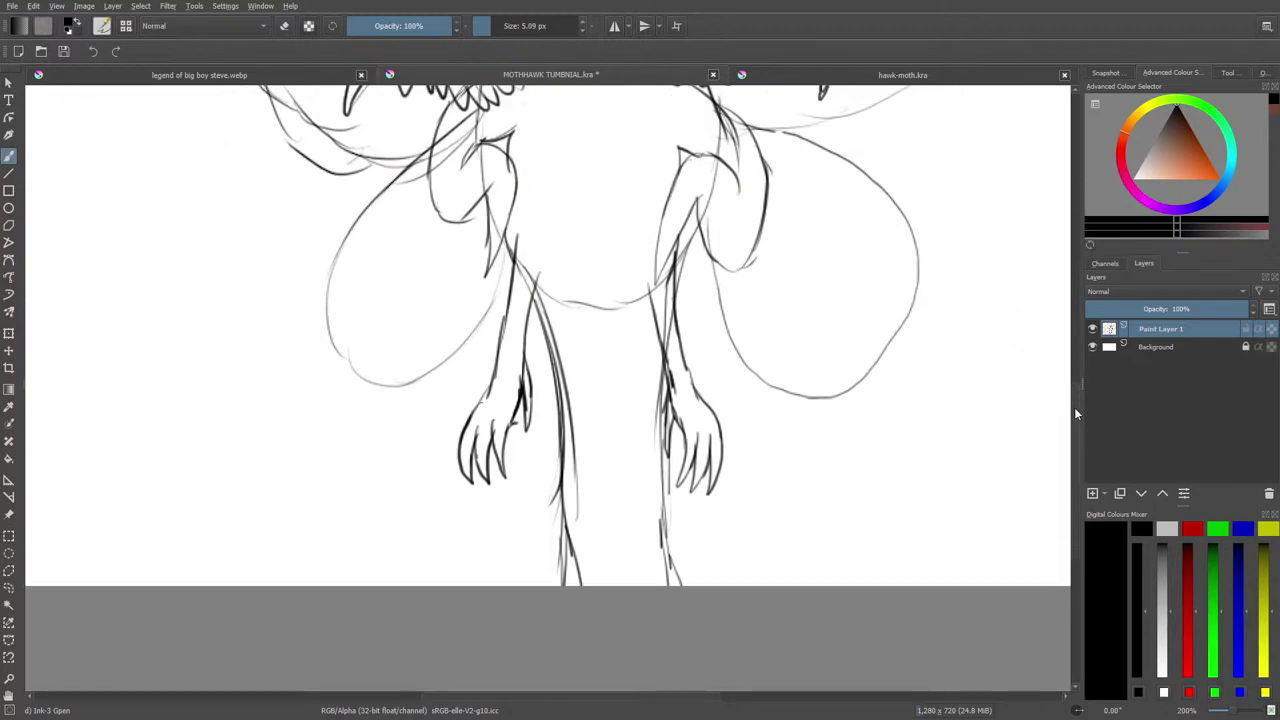
pyautogui.scroll(3, 1075, 409)
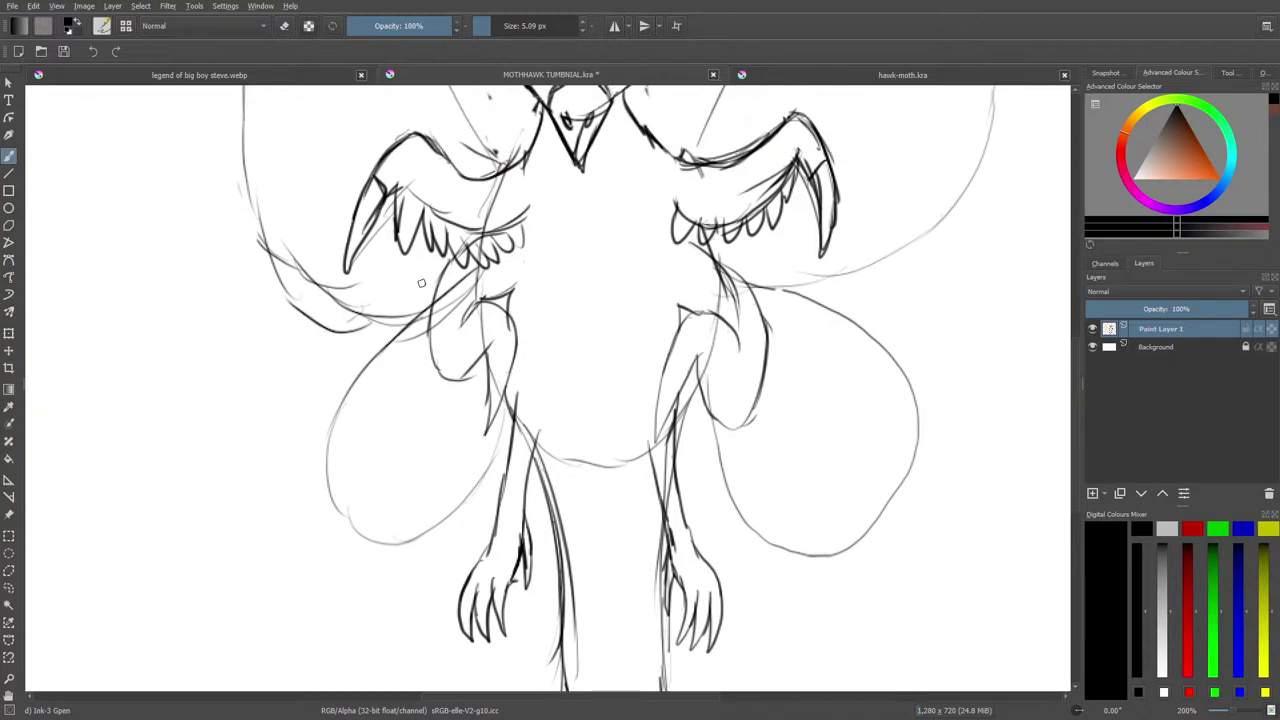
pyautogui.moveTo(470, 302)
pyautogui.mouseDown()
pyautogui.moveTo(460, 332)
pyautogui.moveTo(504, 304)
pyautogui.moveTo(516, 356)
pyautogui.moveTo(482, 452)
pyautogui.moveTo(480, 348)
pyautogui.moveTo(448, 376)
pyautogui.moveTo(436, 336)
pyautogui.moveTo(442, 404)
pyautogui.moveTo(452, 392)
pyautogui.moveTo(424, 406)
pyautogui.moveTo(416, 392)
pyautogui.moveTo(450, 258)
pyautogui.moveTo(419, 334)
pyautogui.mouseUp()
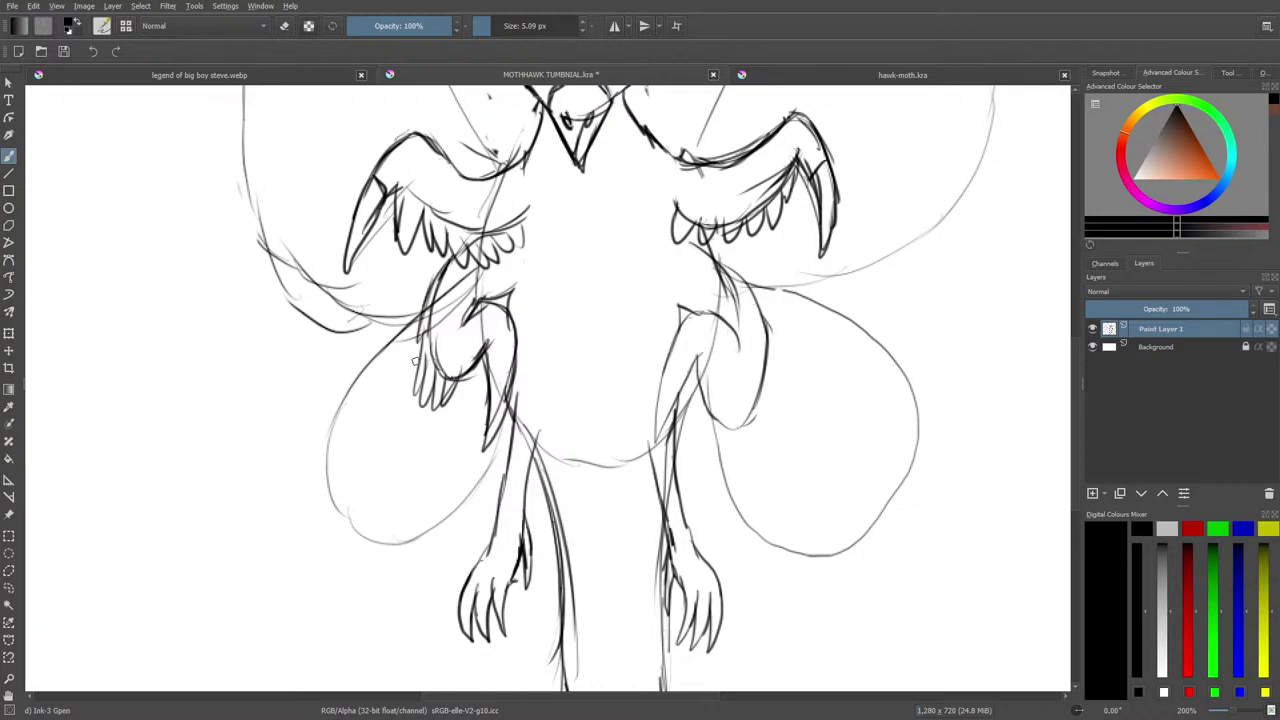
# Darken the whole outline of the upper right wing, from the shoulder around the tip back to the body.
pyautogui.moveTo(1075, 404); pyautogui.dragTo(1086, 329)
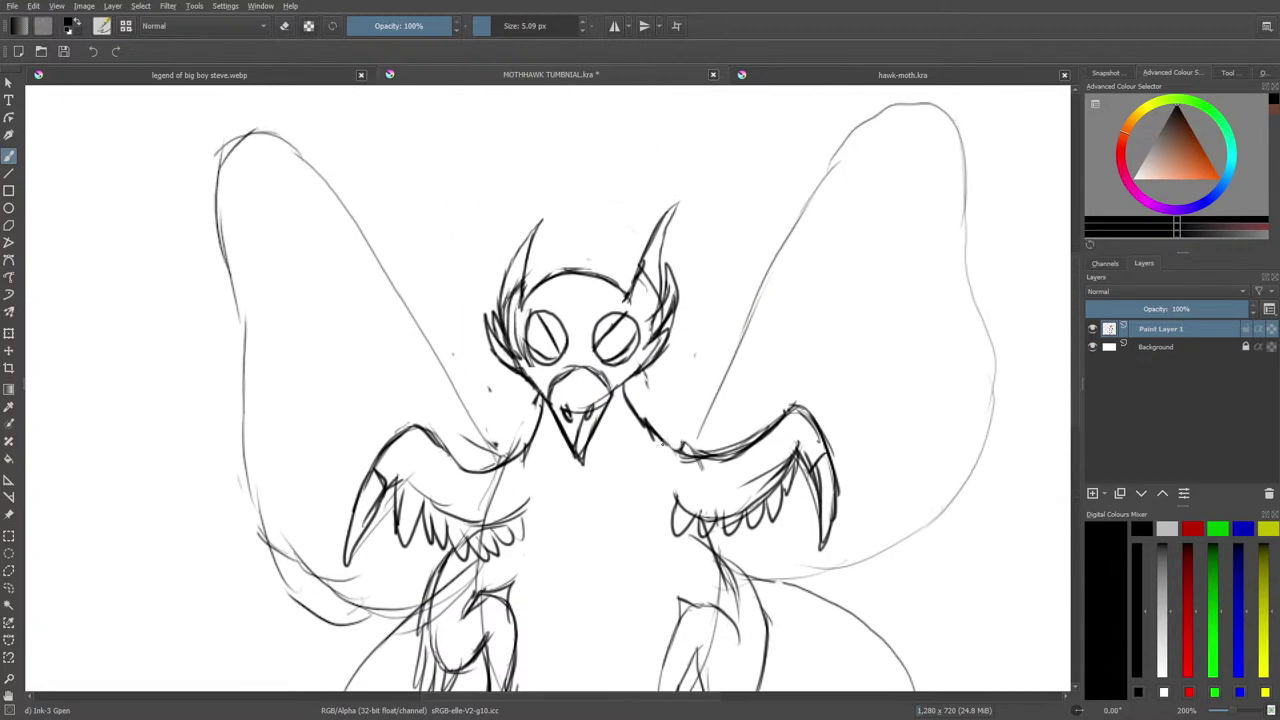
pyautogui.moveTo(662, 446)
pyautogui.mouseDown()
pyautogui.moveTo(732, 381)
pyautogui.moveTo(677, 446)
pyautogui.moveTo(754, 322)
pyautogui.mouseUp()
pyautogui.moveTo(704, 410); pyautogui.dragTo(782, 262)
pyautogui.moveTo(746, 332); pyautogui.dragTo(832, 164)
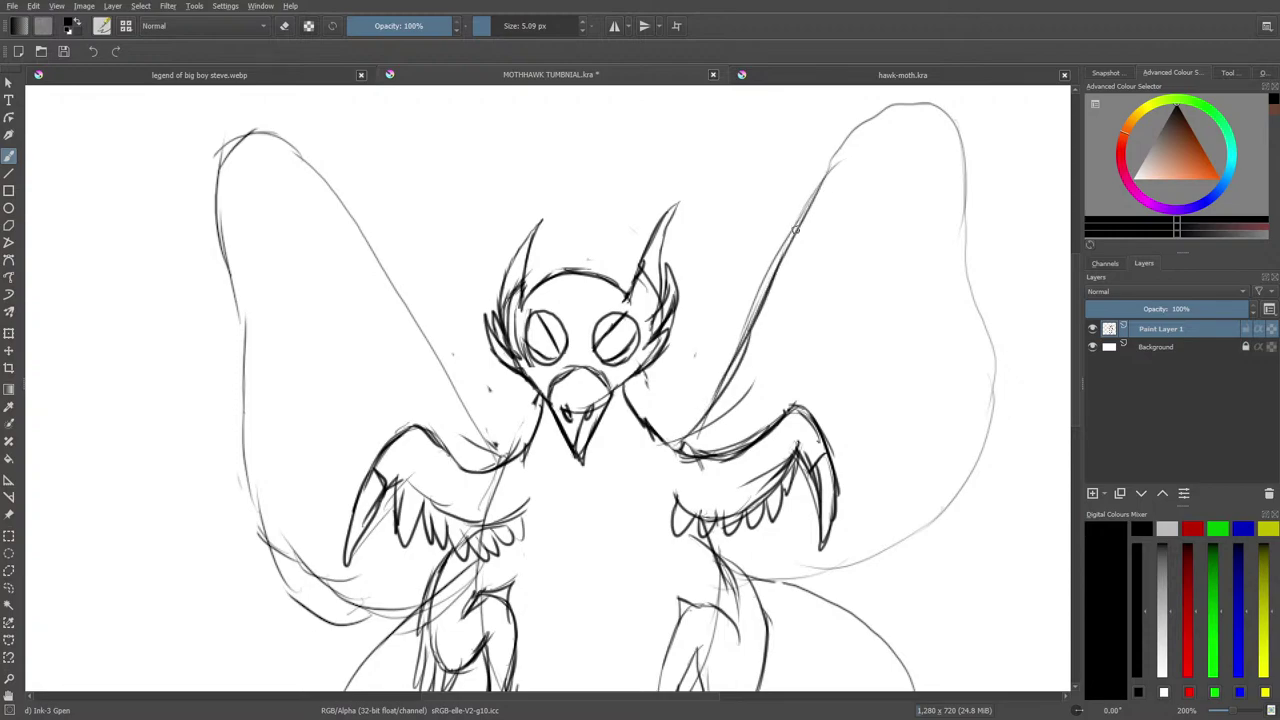
pyautogui.moveTo(795, 230)
pyautogui.mouseDown()
pyautogui.moveTo(866, 119)
pyautogui.moveTo(923, 95)
pyautogui.moveTo(966, 200)
pyautogui.mouseUp()
pyautogui.moveTo(956, 130); pyautogui.dragTo(960, 272)
pyautogui.moveTo(950, 188)
pyautogui.mouseDown()
pyautogui.moveTo(985, 368)
pyautogui.moveTo(935, 521)
pyautogui.moveTo(842, 568)
pyautogui.moveTo(798, 565)
pyautogui.moveTo(817, 575)
pyautogui.moveTo(732, 574)
pyautogui.mouseUp()
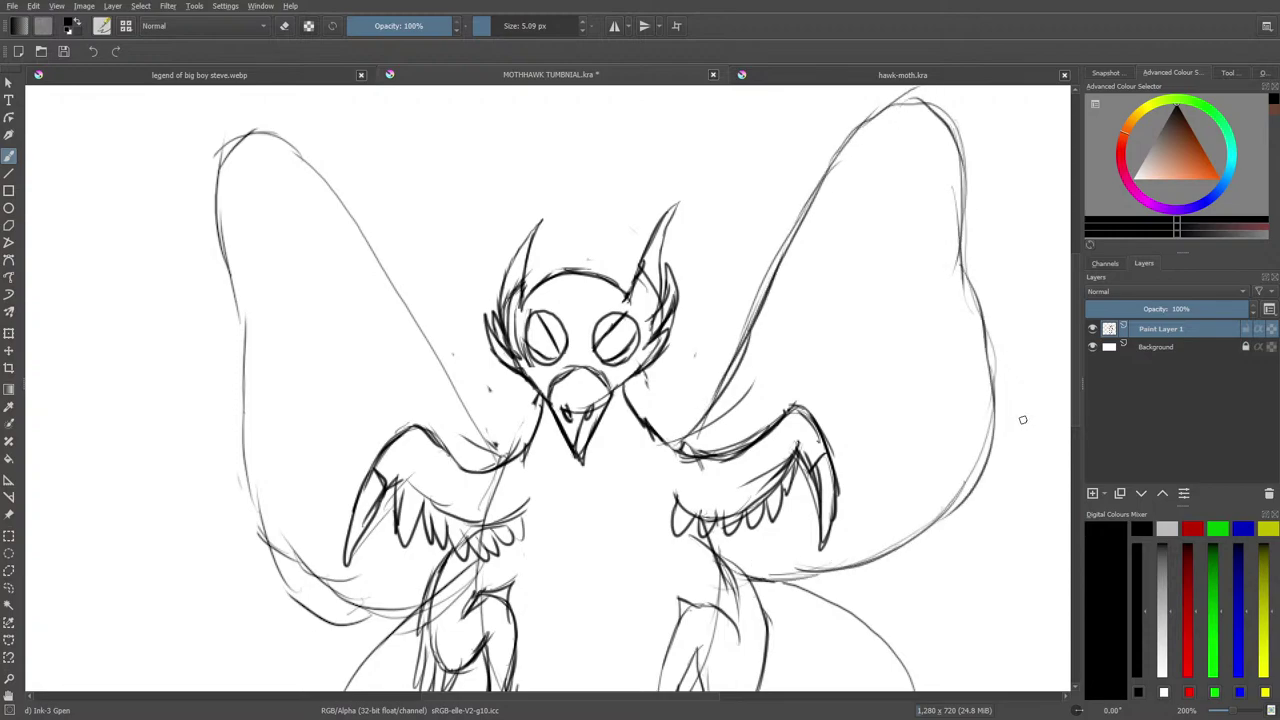
# Go over the rounded outlines of both lower wings with darker lines.
pyautogui.scroll(-5, 1076, 407)
pyautogui.moveTo(771, 322)
pyautogui.mouseDown()
pyautogui.moveTo(834, 348)
pyautogui.moveTo(906, 428)
pyautogui.moveTo(915, 475)
pyautogui.moveTo(826, 622)
pyautogui.moveTo(792, 620)
pyautogui.moveTo(792, 564)
pyautogui.moveTo(774, 588)
pyautogui.moveTo(724, 533)
pyautogui.moveTo(691, 420)
pyautogui.mouseUp()
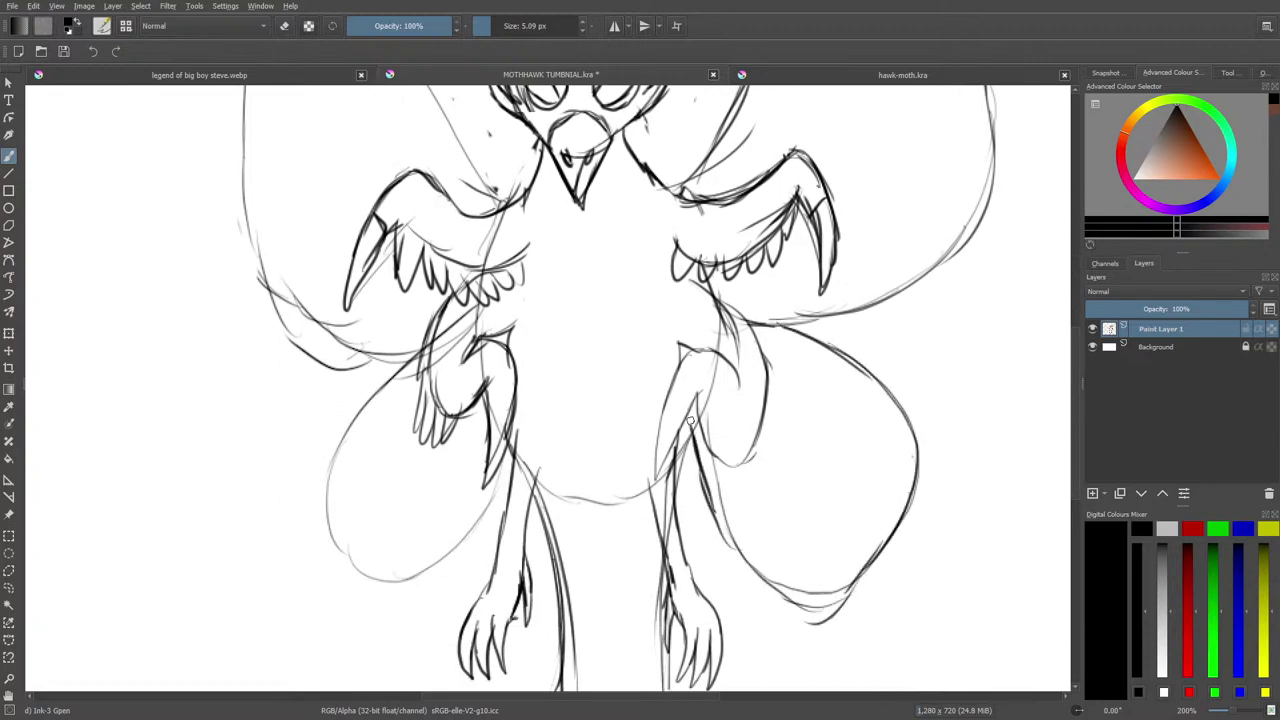
pyautogui.moveTo(510, 455)
pyautogui.mouseDown()
pyautogui.moveTo(463, 520)
pyautogui.moveTo(400, 548)
pyautogui.moveTo(328, 532)
pyautogui.moveTo(316, 430)
pyautogui.moveTo(358, 374)
pyautogui.moveTo(410, 355)
pyautogui.moveTo(357, 363)
pyautogui.moveTo(314, 346)
pyautogui.mouseUp()
# Darken the outline of the upper left wing, from its lower edge around the tip to the shoulder.
pyautogui.moveTo(344, 354)
pyautogui.mouseDown()
pyautogui.moveTo(266, 218)
pyautogui.moveTo(246, 142)
pyautogui.mouseUp()
pyautogui.moveTo(1076, 388); pyautogui.dragTo(1076, 385)
pyautogui.scroll(5, 1076, 384)
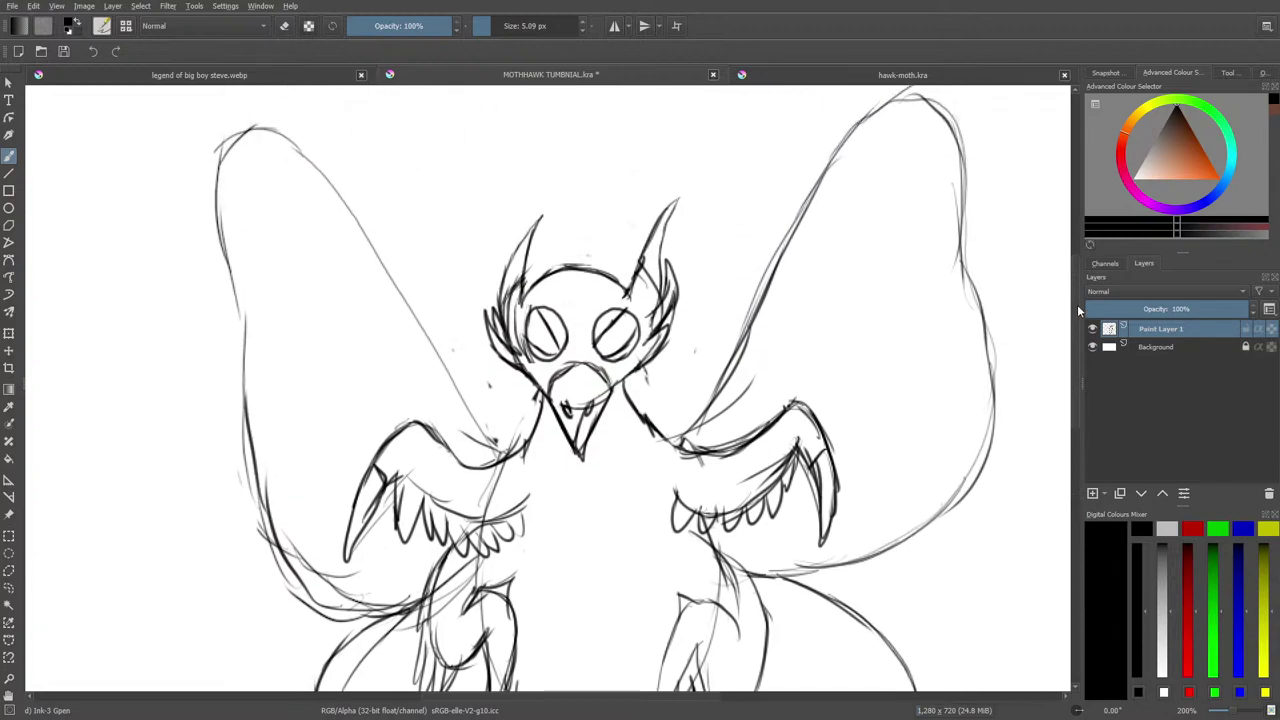
pyautogui.moveTo(244, 392)
pyautogui.mouseDown()
pyautogui.moveTo(240, 264)
pyautogui.moveTo(211, 212)
pyautogui.moveTo(216, 232)
pyautogui.moveTo(224, 127)
pyautogui.moveTo(393, 269)
pyautogui.mouseUp()
pyautogui.moveTo(330, 185); pyautogui.dragTo(439, 351)
pyautogui.moveTo(392, 298); pyautogui.dragTo(477, 383)
pyautogui.moveTo(430, 348); pyautogui.dragTo(520, 436)
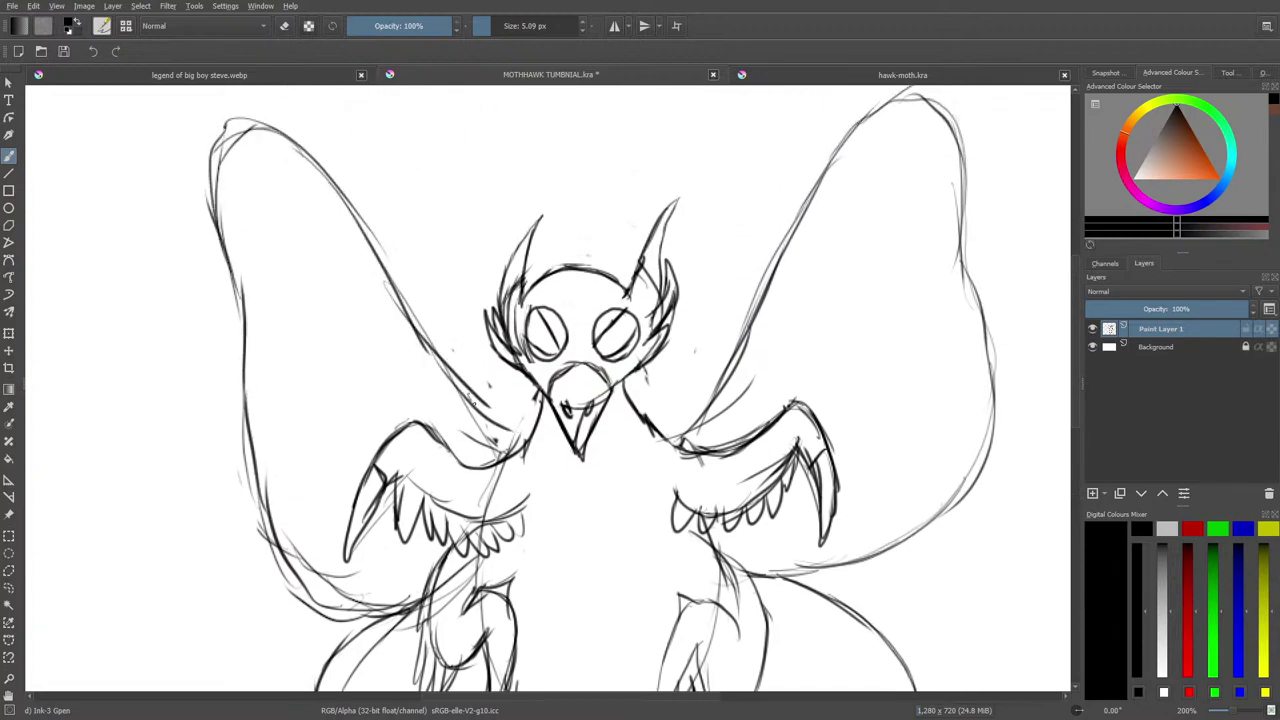
pyautogui.moveTo(470, 402); pyautogui.dragTo(530, 432)
# Draw a lower, flatter top of the head between the ear tufts and erase the old rounded curve above it.
pyautogui.moveTo(624, 291)
pyautogui.mouseDown()
pyautogui.moveTo(568, 287)
pyautogui.moveTo(530, 306)
pyautogui.moveTo(520, 287)
pyautogui.moveTo(616, 280)
pyautogui.moveTo(548, 278)
pyautogui.mouseUp()
pyautogui.press('e')
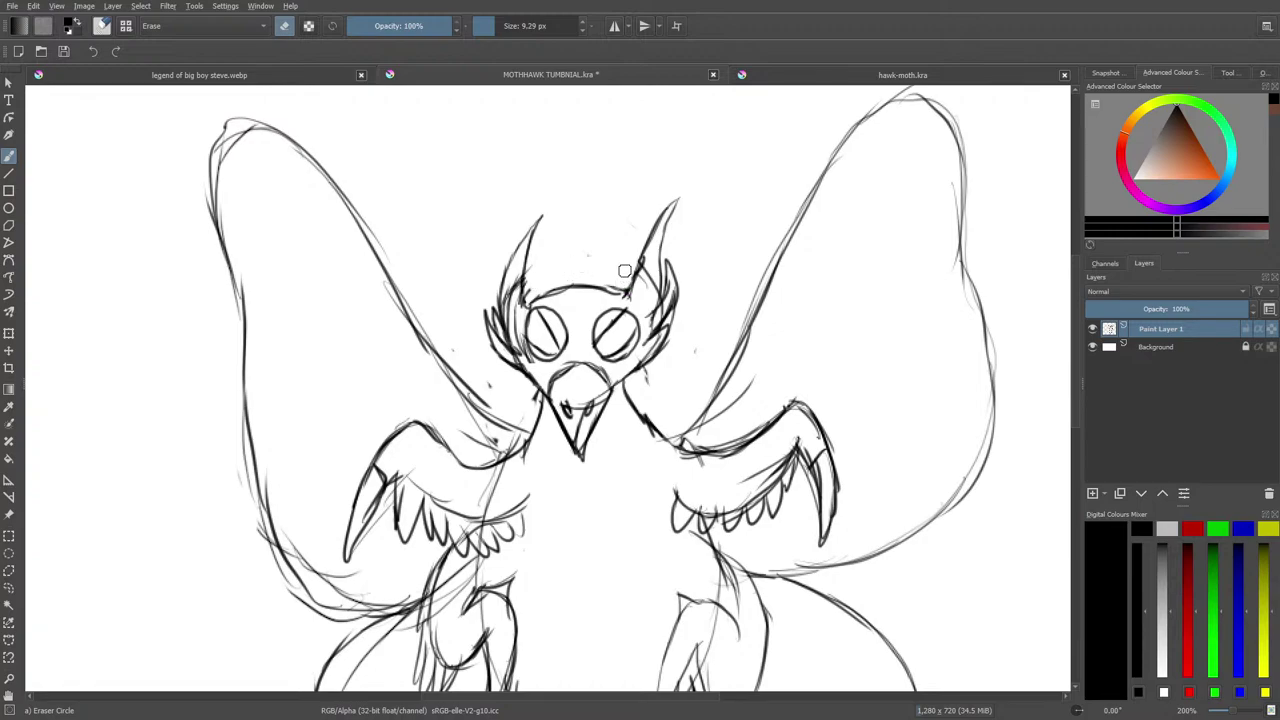
pyautogui.press('/')
# Darken the tail's left edge where it meets the bottom of the canvas.
pyautogui.moveTo(1074, 393)
pyautogui.mouseDown()
pyautogui.moveTo(1082, 508)
pyautogui.moveTo(1082, 457)
pyautogui.moveTo(1083, 494)
pyautogui.moveTo(1081, 472)
pyautogui.mouseUp()
pyautogui.moveTo(1235, 714); pyautogui.dragTo(1233, 714)
pyautogui.moveTo(557, 550); pyautogui.dragTo(558, 624)
pyautogui.moveTo(559, 564); pyautogui.dragTo(558, 620)
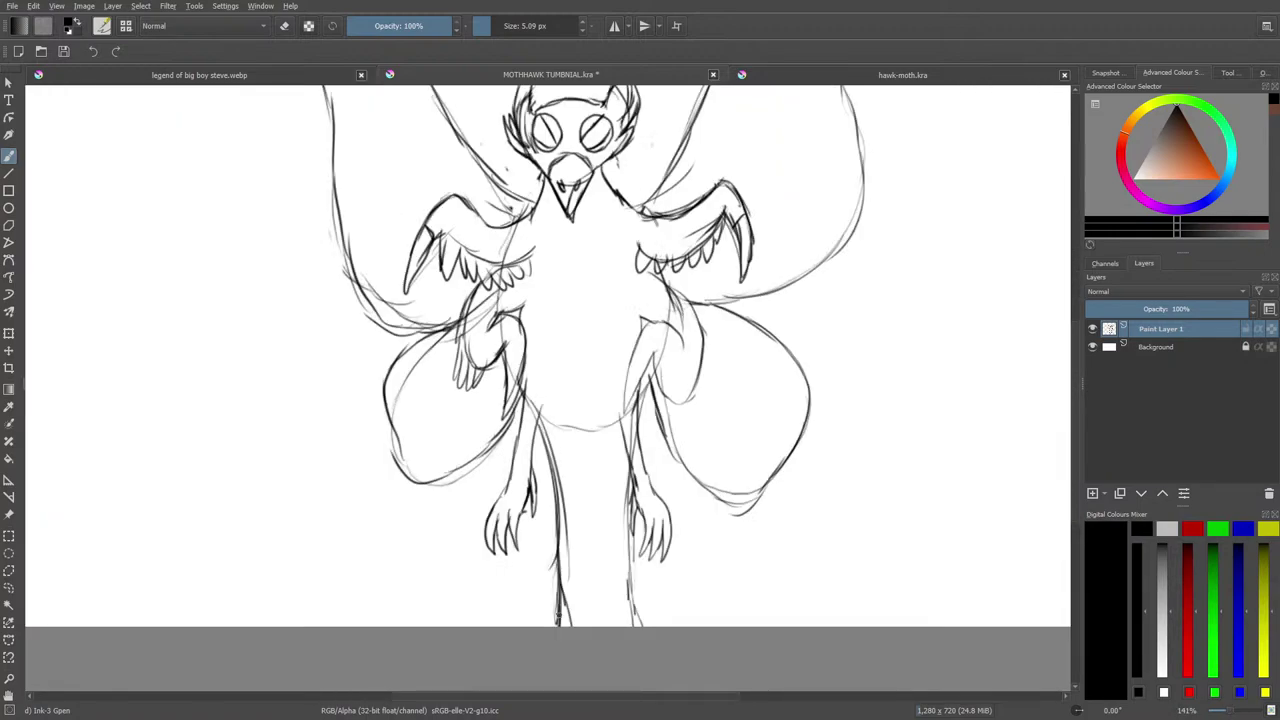
# Extend the tail's right edge to the canvas bottom and enlarge the whole creature so its upper wings run past the canvas top.
pyautogui.moveTo(626, 557); pyautogui.dragTo(632, 626)
pyautogui.moveTo(1234, 712); pyautogui.dragTo(1229, 713)
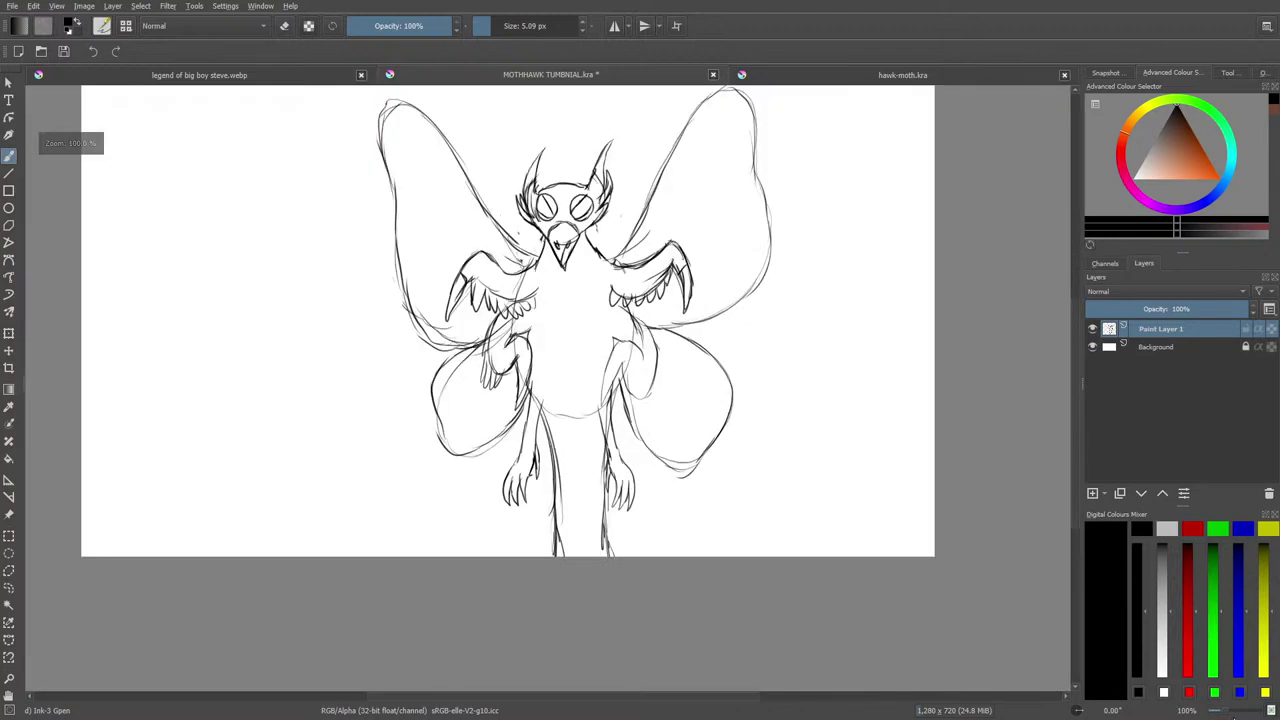
pyautogui.click(9, 332)
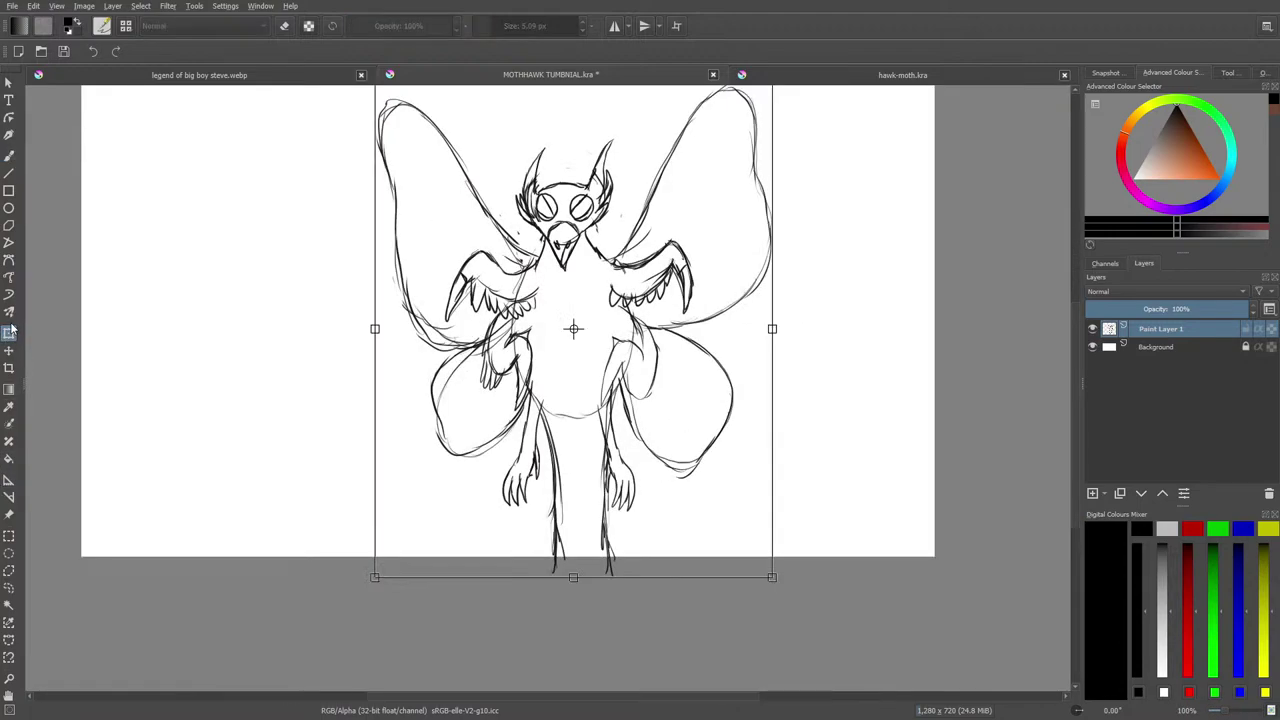
pyautogui.scroll(4, 1078, 370)
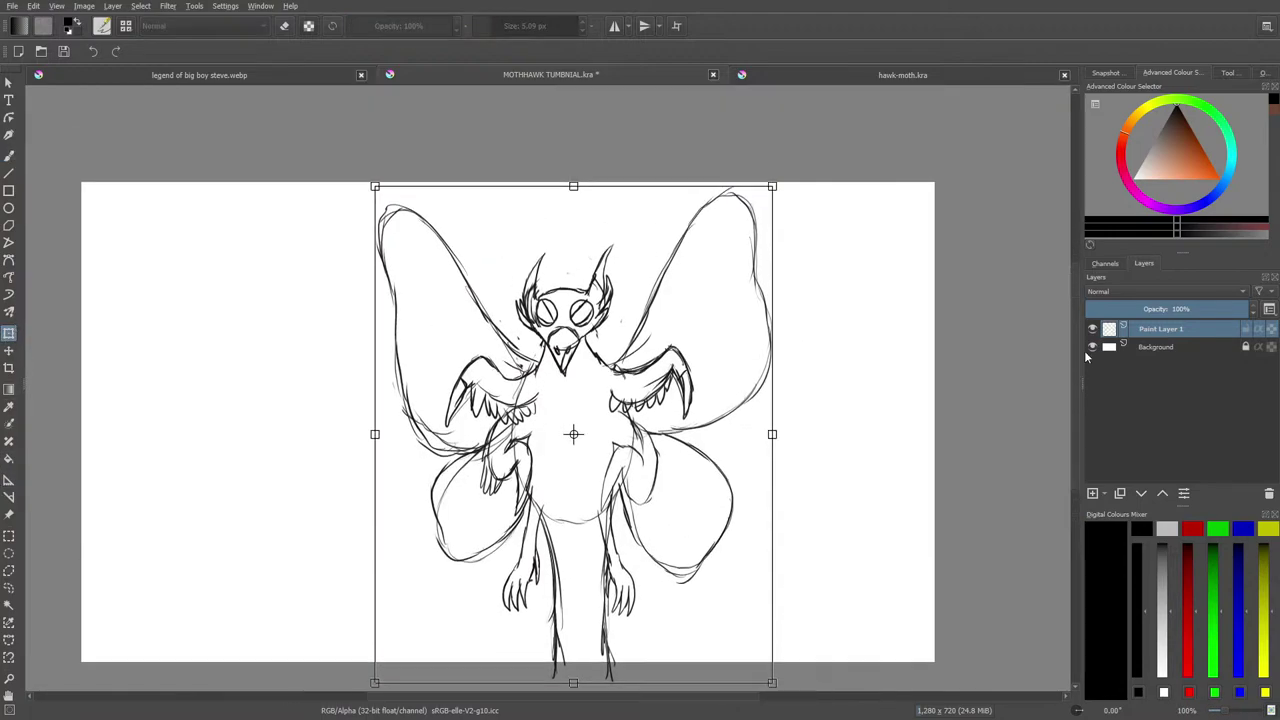
pyautogui.moveTo(373, 185); pyautogui.dragTo(285, 73)
pyautogui.moveTo(460, 291); pyautogui.dragTo(442, 322)
pyautogui.click(9, 155)
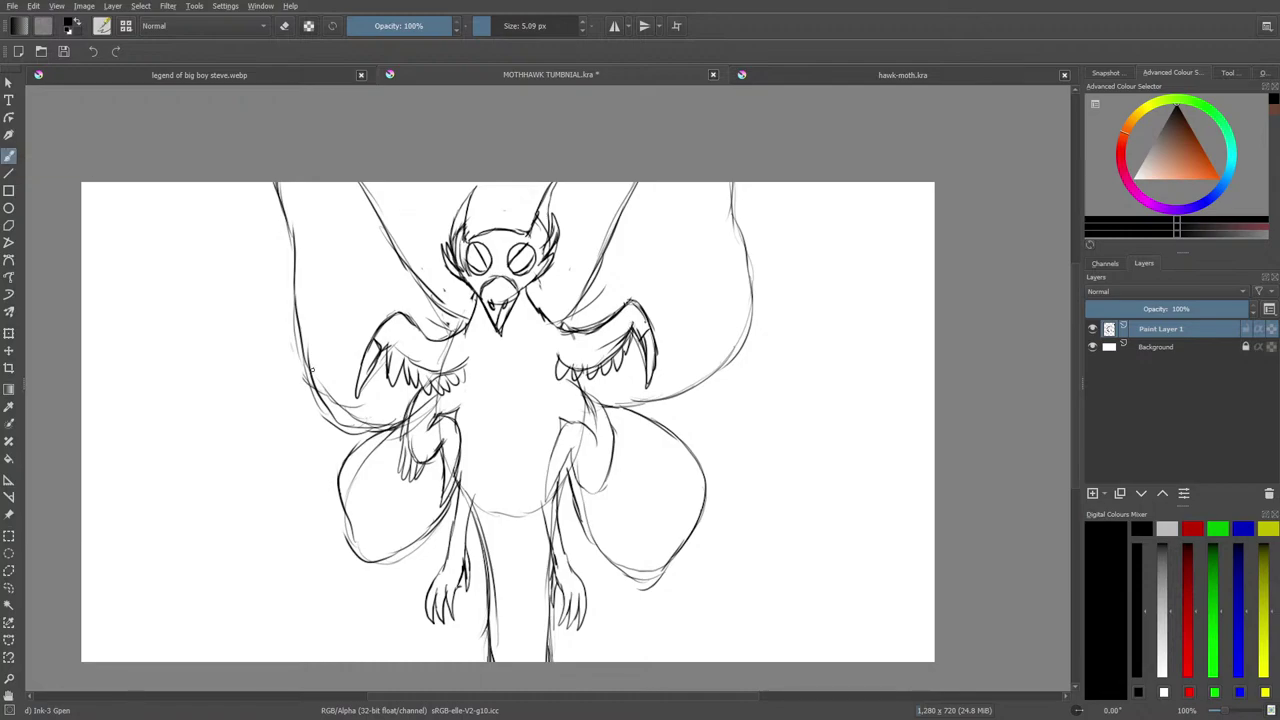
# Add a new paint layer and sketch a broad curved shape sweeping from the canvas's lower-left edge to a point beyond the lower right wing.
pyautogui.click(1092, 493)
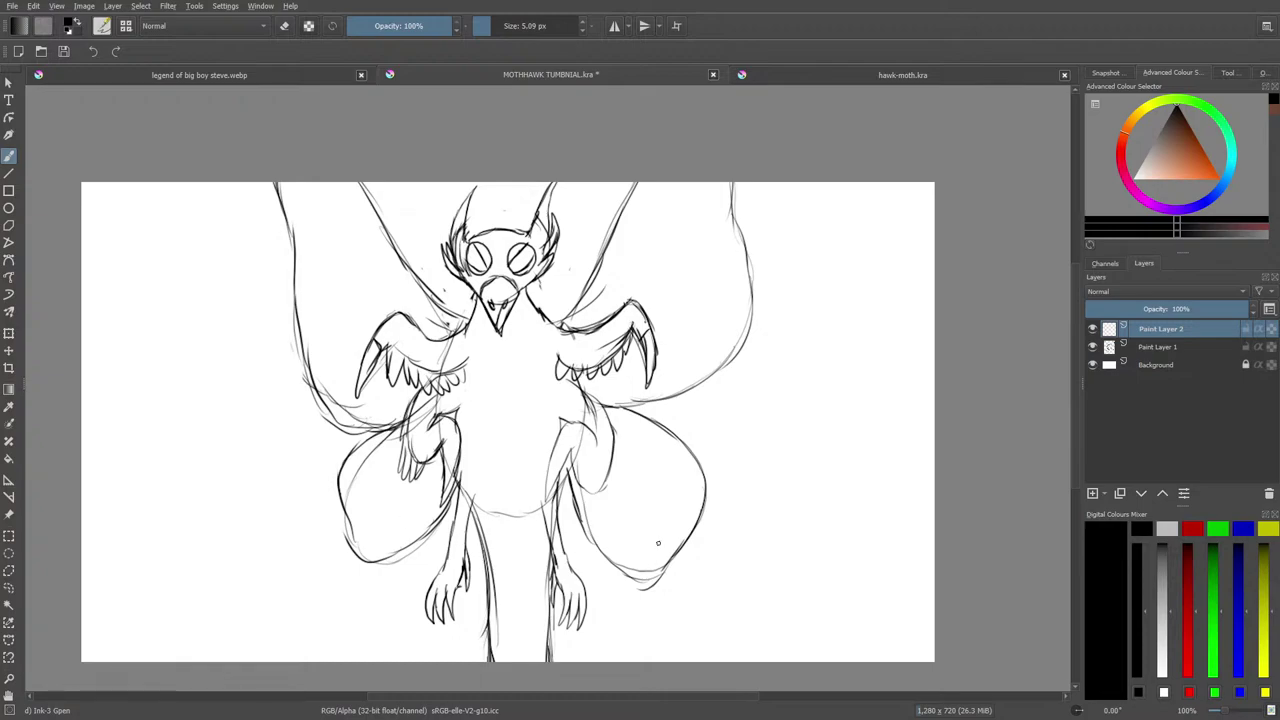
pyautogui.moveTo(370, 655)
pyautogui.mouseDown()
pyautogui.moveTo(524, 562)
pyautogui.moveTo(730, 521)
pyautogui.moveTo(761, 449)
pyautogui.moveTo(665, 524)
pyautogui.mouseUp()
pyautogui.moveTo(742, 461)
pyautogui.mouseDown()
pyautogui.moveTo(628, 508)
pyautogui.moveTo(658, 504)
pyautogui.moveTo(420, 543)
pyautogui.moveTo(185, 660)
pyautogui.mouseUp()
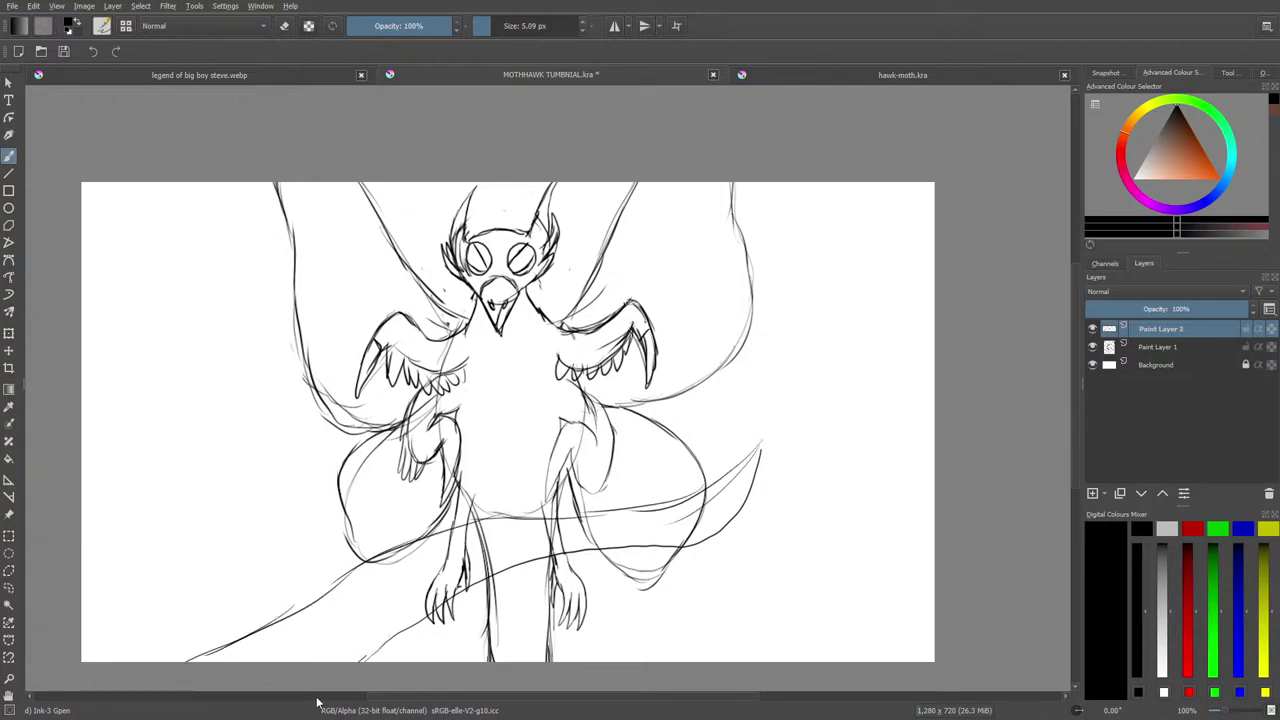
# Add another paint layer and sketch a round figure between the creature's legs, with two oval eyes and a small hand circle.
pyautogui.click(1100, 494)
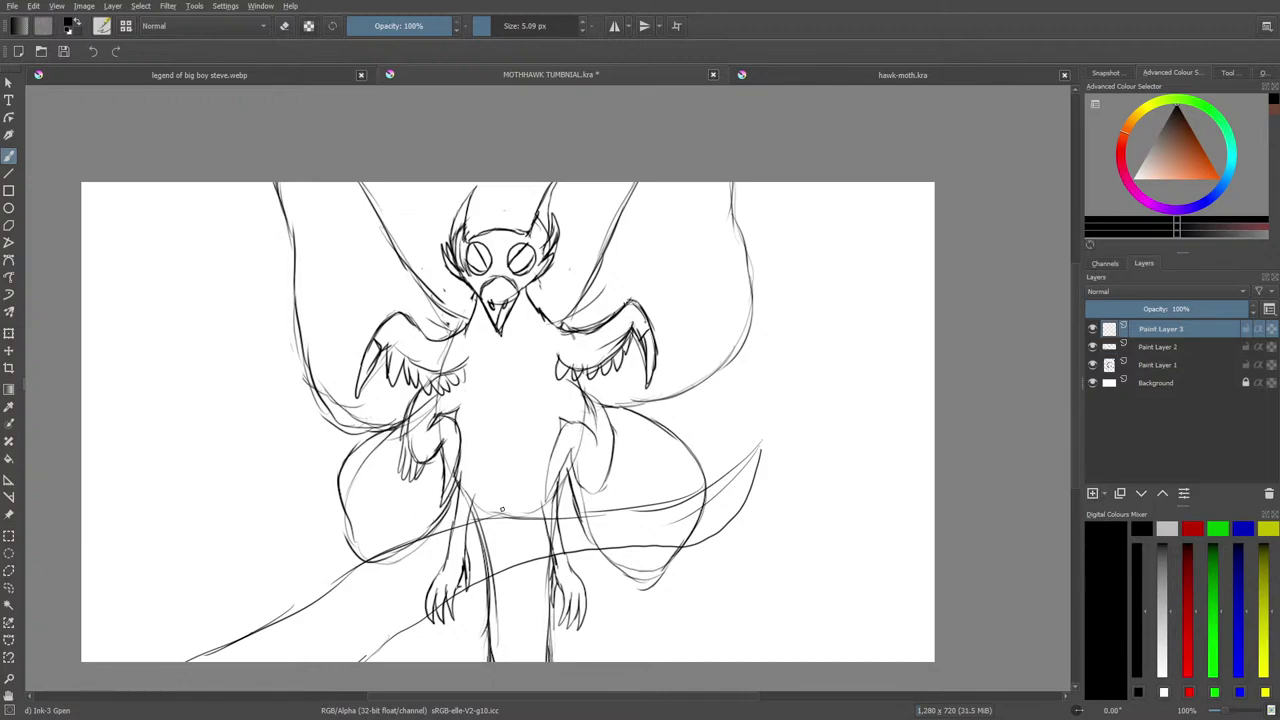
pyautogui.moveTo(516, 437)
pyautogui.mouseDown()
pyautogui.moveTo(484, 436)
pyautogui.moveTo(450, 486)
pyautogui.moveTo(476, 522)
pyautogui.moveTo(522, 440)
pyautogui.mouseUp()
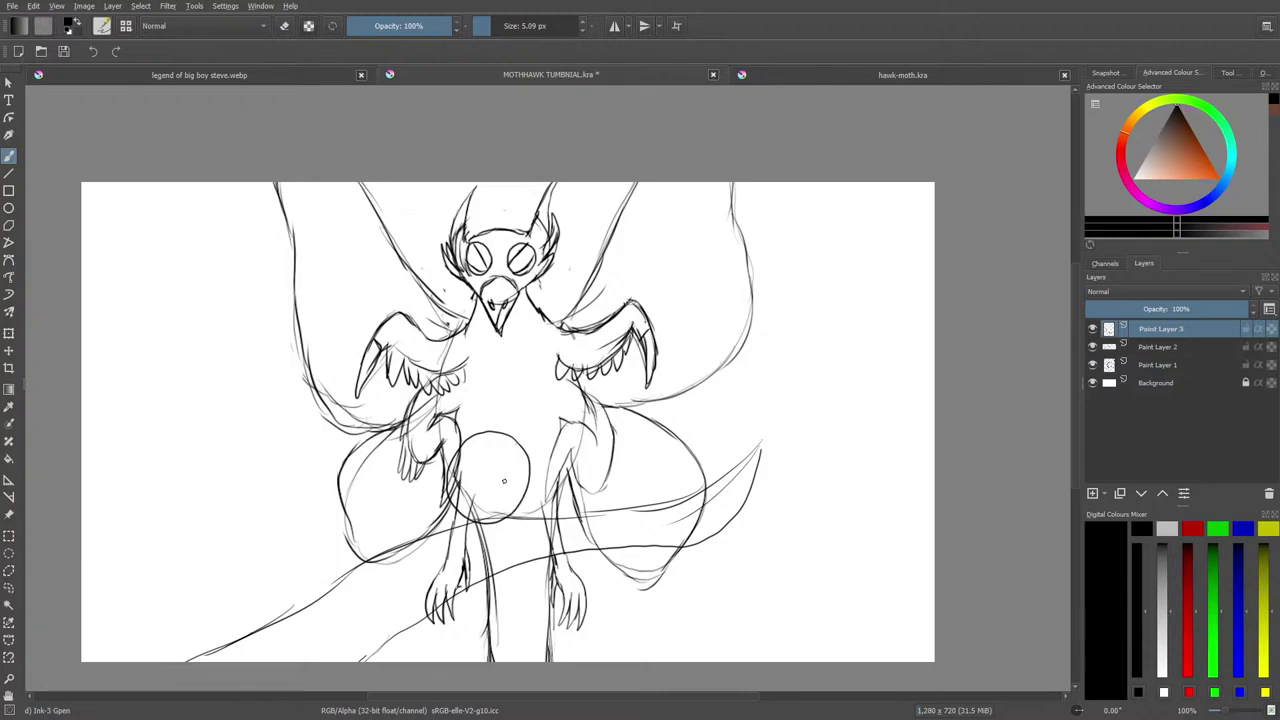
pyautogui.moveTo(509, 483)
pyautogui.mouseDown()
pyautogui.moveTo(502, 456)
pyautogui.moveTo(506, 488)
pyautogui.moveTo(541, 491)
pyautogui.mouseUp()
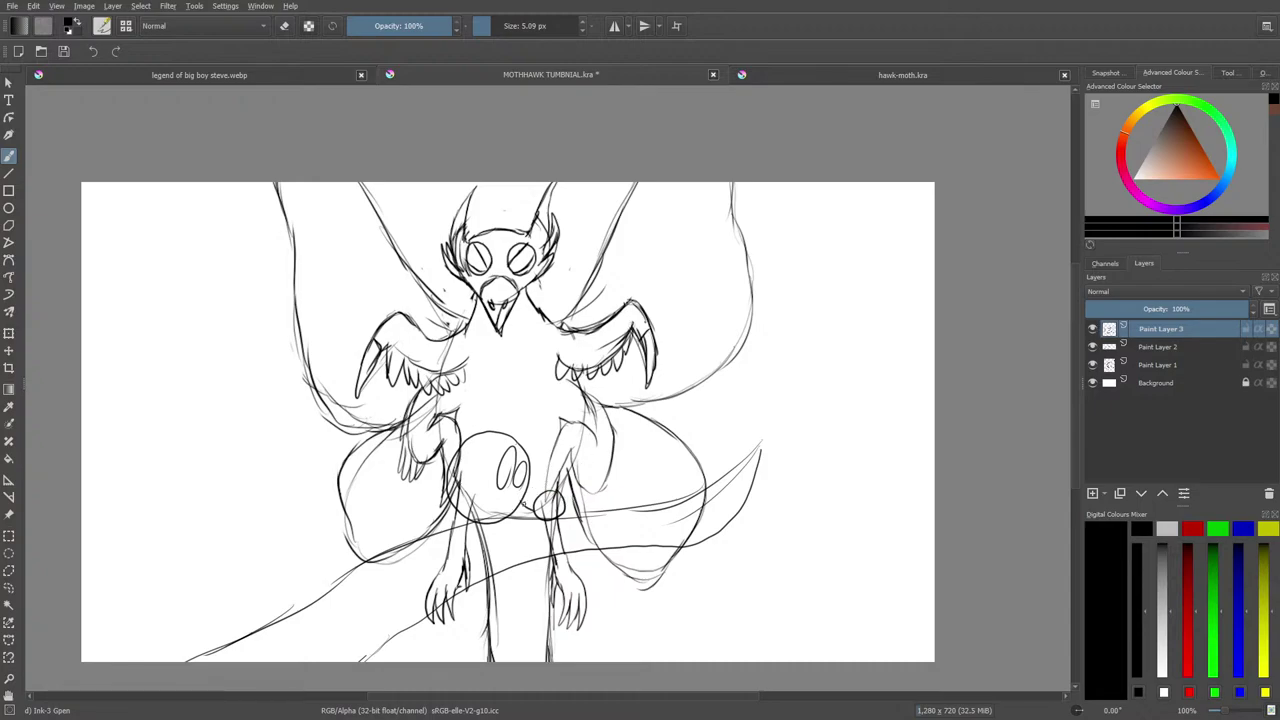
# Sketch a long pointed blade-like weapon reaching right from the round figure's small hand circle.
pyautogui.moveTo(526, 486)
pyautogui.mouseDown()
pyautogui.moveTo(592, 450)
pyautogui.moveTo(714, 463)
pyautogui.mouseUp()
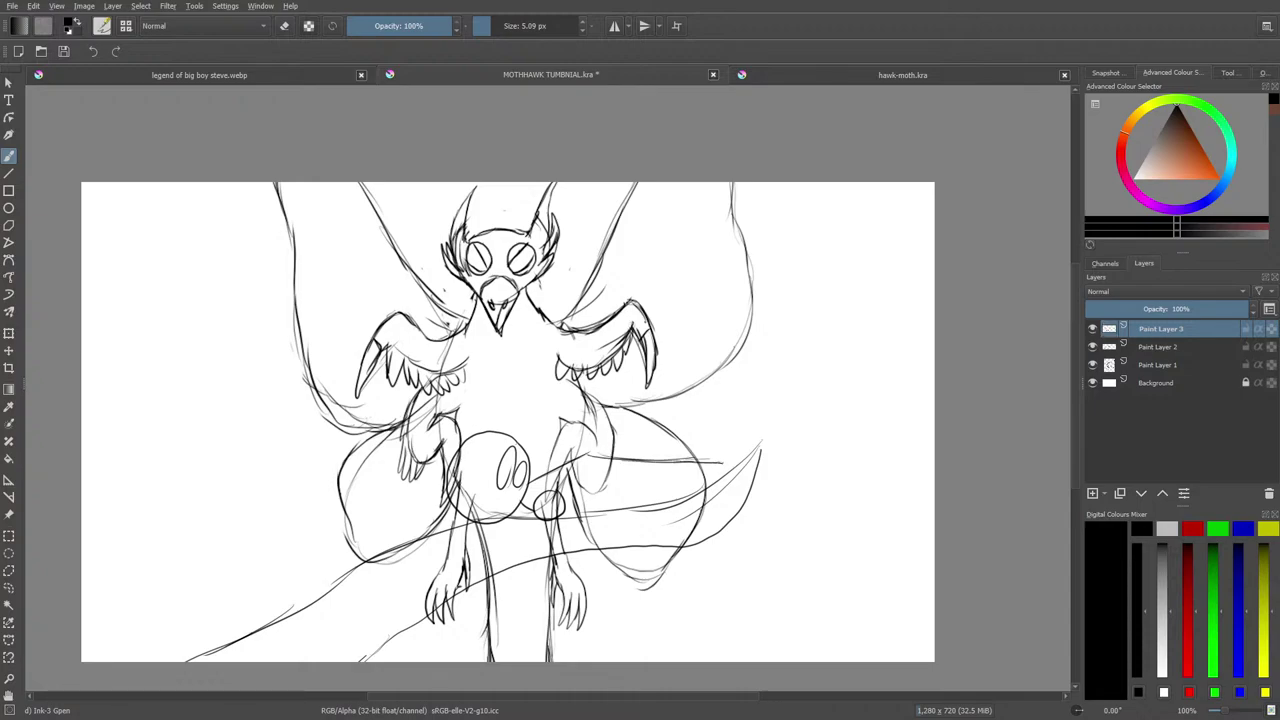
pyautogui.moveTo(657, 508); pyautogui.dragTo(585, 510)
pyautogui.moveTo(680, 495)
pyautogui.mouseDown()
pyautogui.moveTo(718, 468)
pyautogui.moveTo(728, 476)
pyautogui.moveTo(698, 464)
pyautogui.moveTo(698, 478)
pyautogui.mouseUp()
pyautogui.moveTo(672, 508); pyautogui.dragTo(690, 486)
pyautogui.moveTo(608, 496)
pyautogui.mouseDown()
pyautogui.moveTo(700, 483)
pyautogui.moveTo(556, 495)
pyautogui.mouseUp()
pyautogui.moveTo(588, 453); pyautogui.dragTo(556, 491)
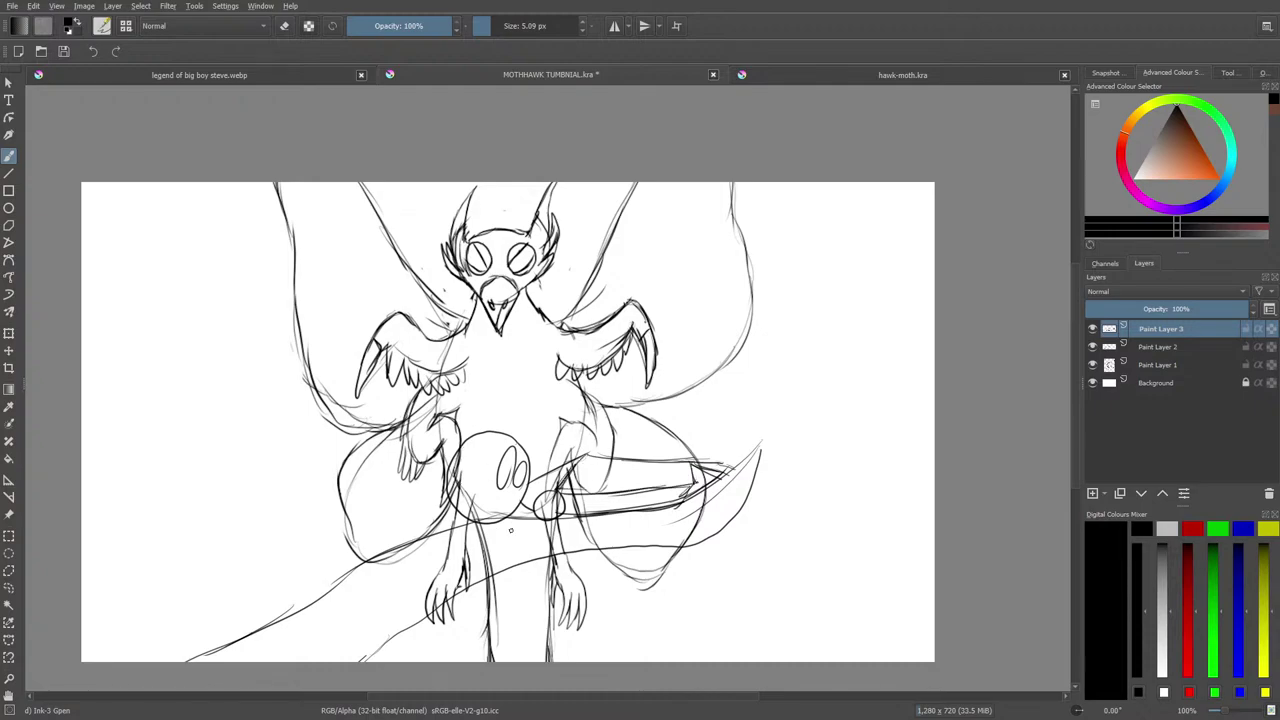
# Sketch small ovals as feet beneath the round figure.
pyautogui.moveTo(509, 536)
pyautogui.mouseDown()
pyautogui.moveTo(528, 518)
pyautogui.moveTo(512, 513)
pyautogui.mouseUp()
pyautogui.moveTo(454, 537)
pyautogui.mouseDown()
pyautogui.moveTo(468, 532)
pyautogui.moveTo(432, 535)
pyautogui.mouseUp()
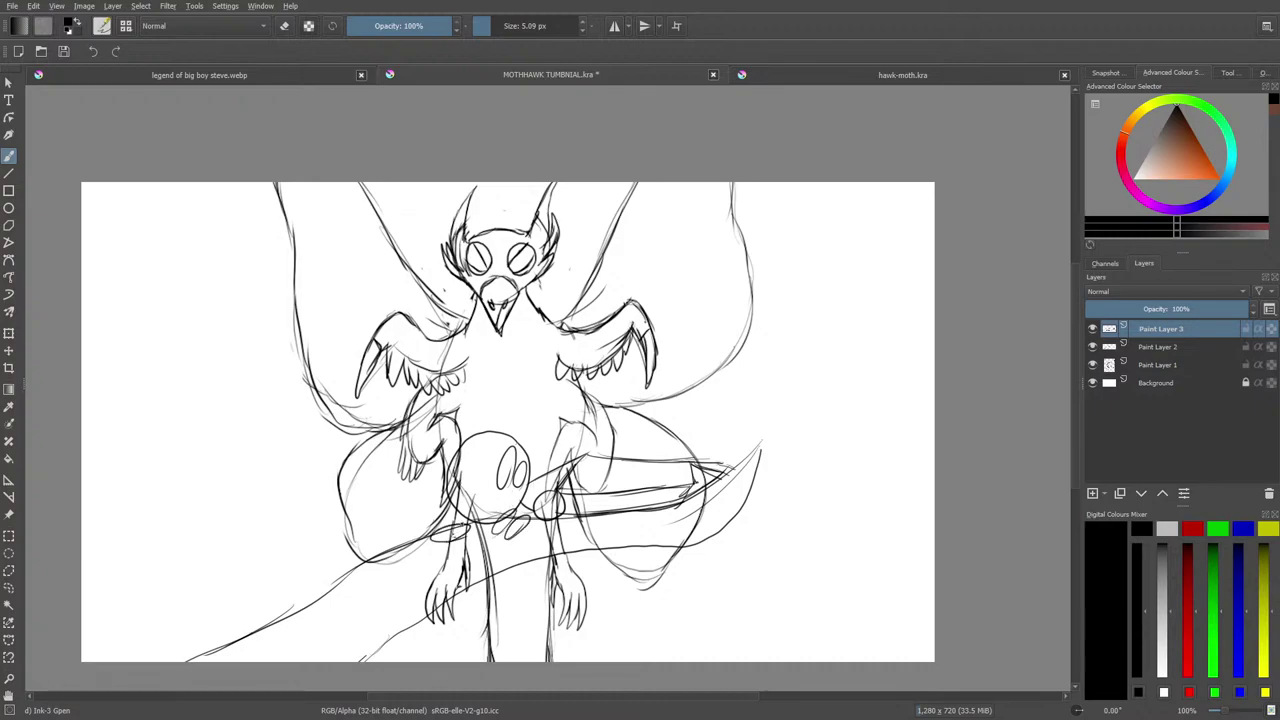
# Erase most of the round figure's left oval eye with the small eraser.
pyautogui.press('e')
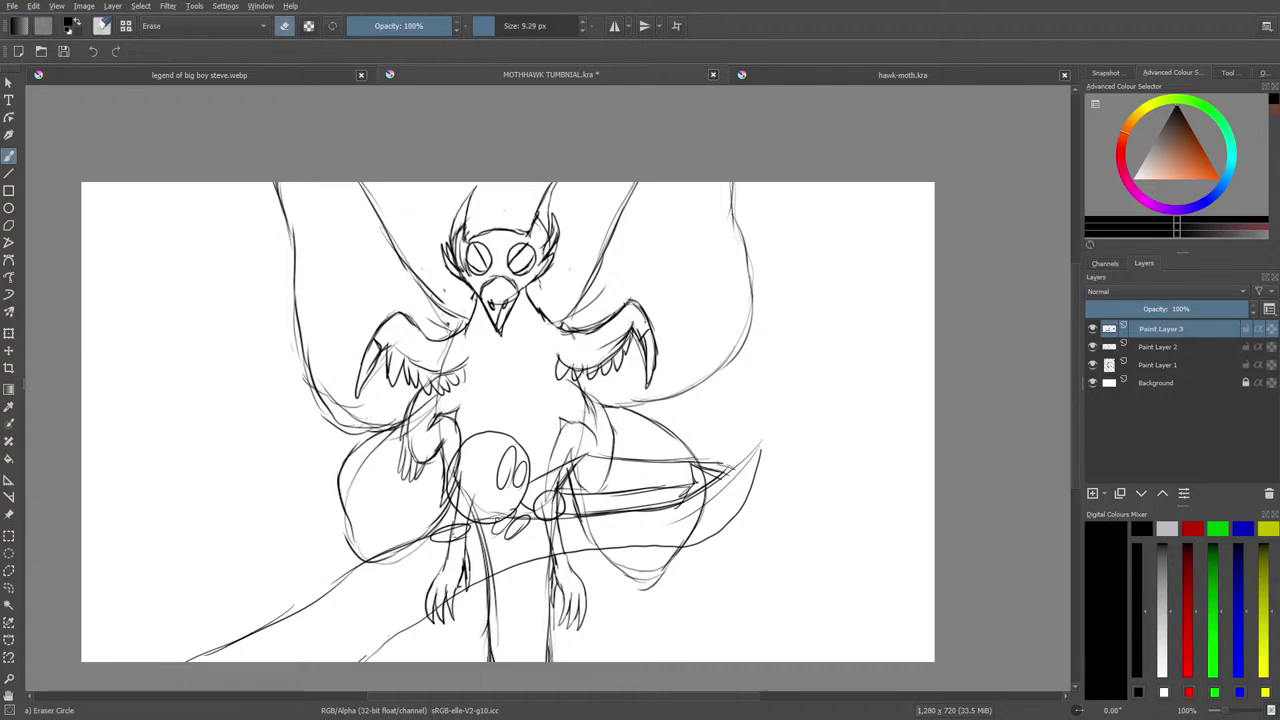
pyautogui.moveTo(518, 512)
pyautogui.mouseDown()
pyautogui.moveTo(492, 532)
pyautogui.moveTo(514, 516)
pyautogui.moveTo(500, 484)
pyautogui.moveTo(509, 463)
pyautogui.moveTo(495, 485)
pyautogui.mouseUp()
pyautogui.hotkey('ctrl', 'z')
pyautogui.moveTo(1220, 711); pyautogui.dragTo(1232, 712)
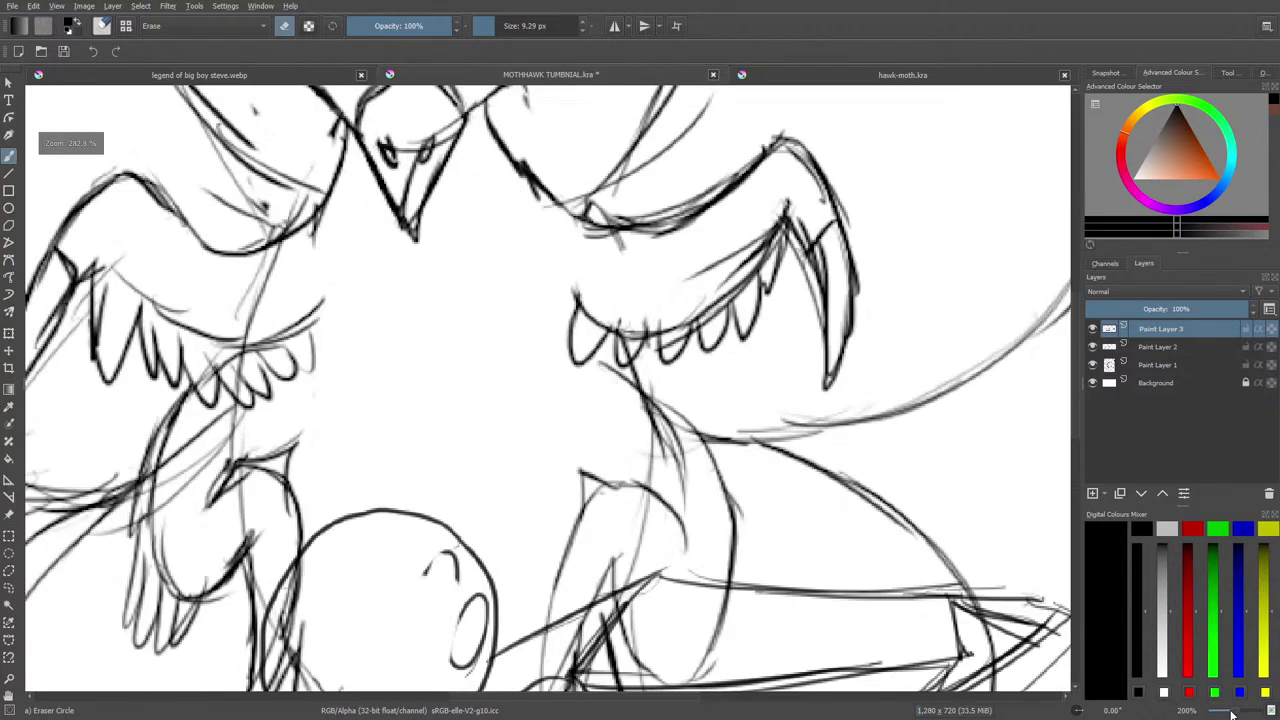
pyautogui.press('/')
pyautogui.moveTo(446, 633); pyautogui.dragTo(432, 567)
pyautogui.moveTo(460, 578)
pyautogui.mouseDown()
pyautogui.moveTo(402, 628)
pyautogui.moveTo(432, 570)
pyautogui.moveTo(400, 640)
pyautogui.moveTo(454, 596)
pyautogui.mouseUp()
pyautogui.press('e')
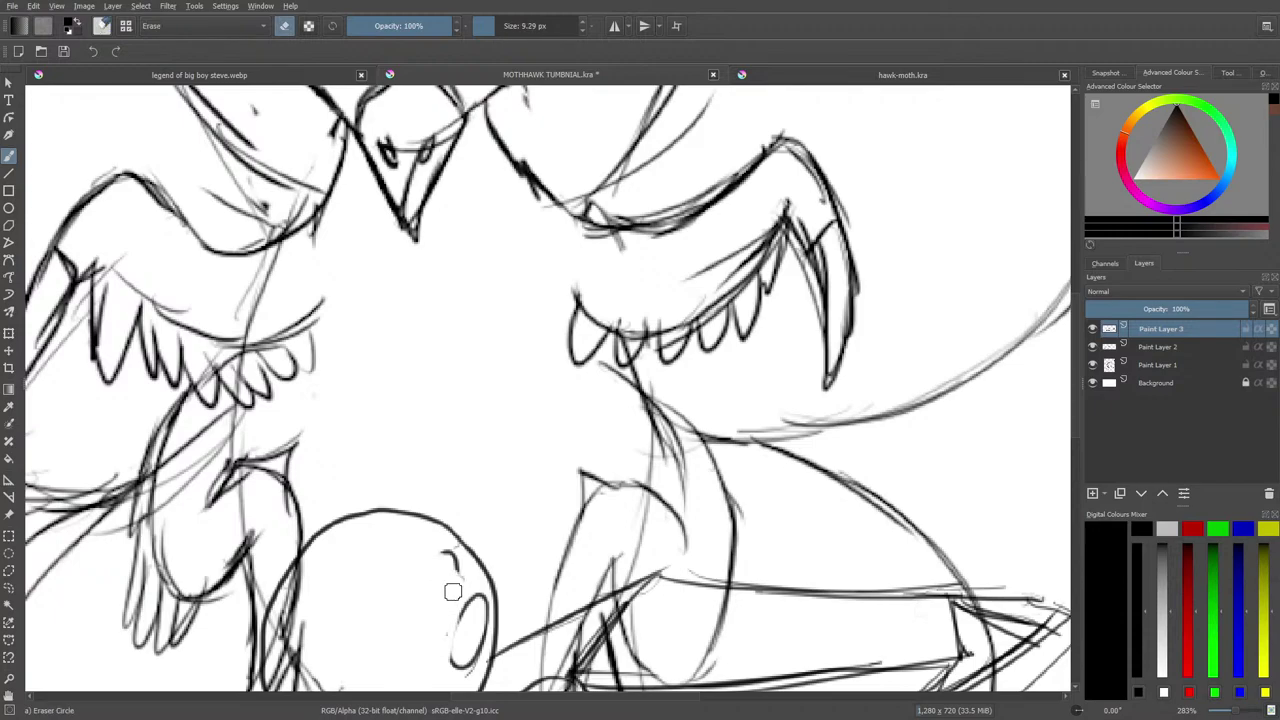
pyautogui.press('e')
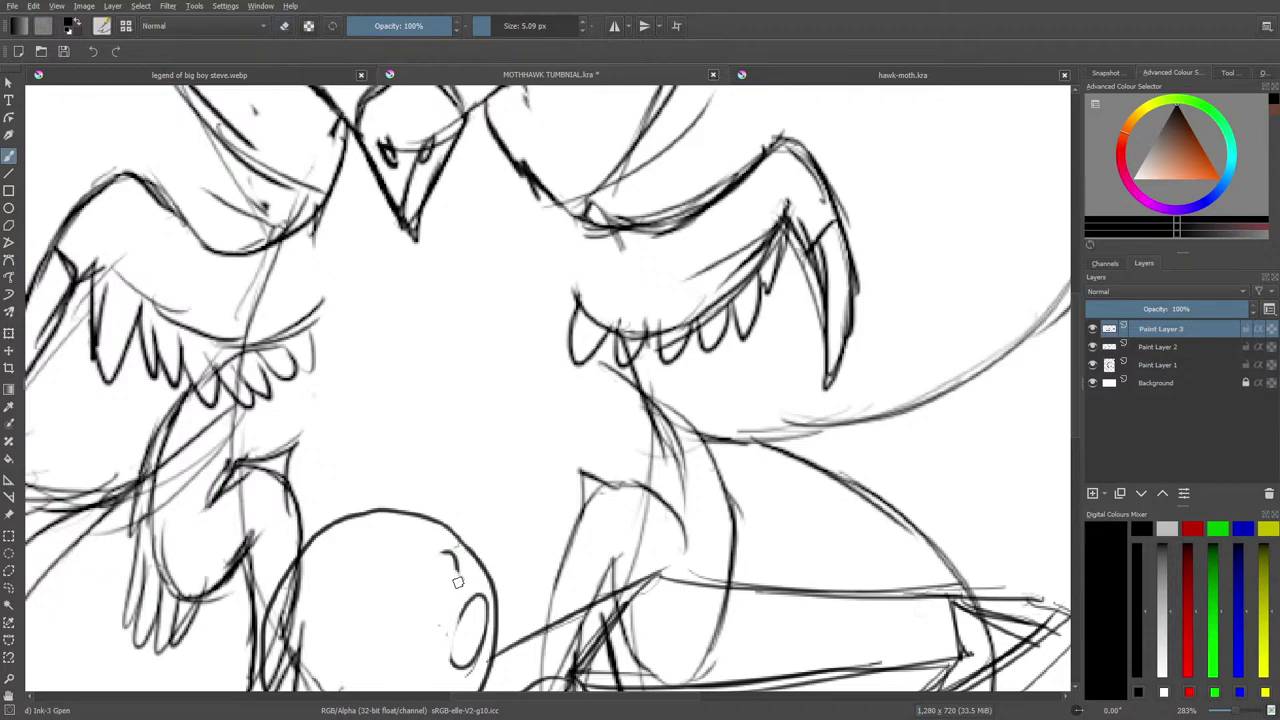
# Redraw the round figure's right eye with hatched lines and add a small slit mark and short radiating strokes on its left side.
pyautogui.moveTo(1074, 410); pyautogui.dragTo(1082, 462)
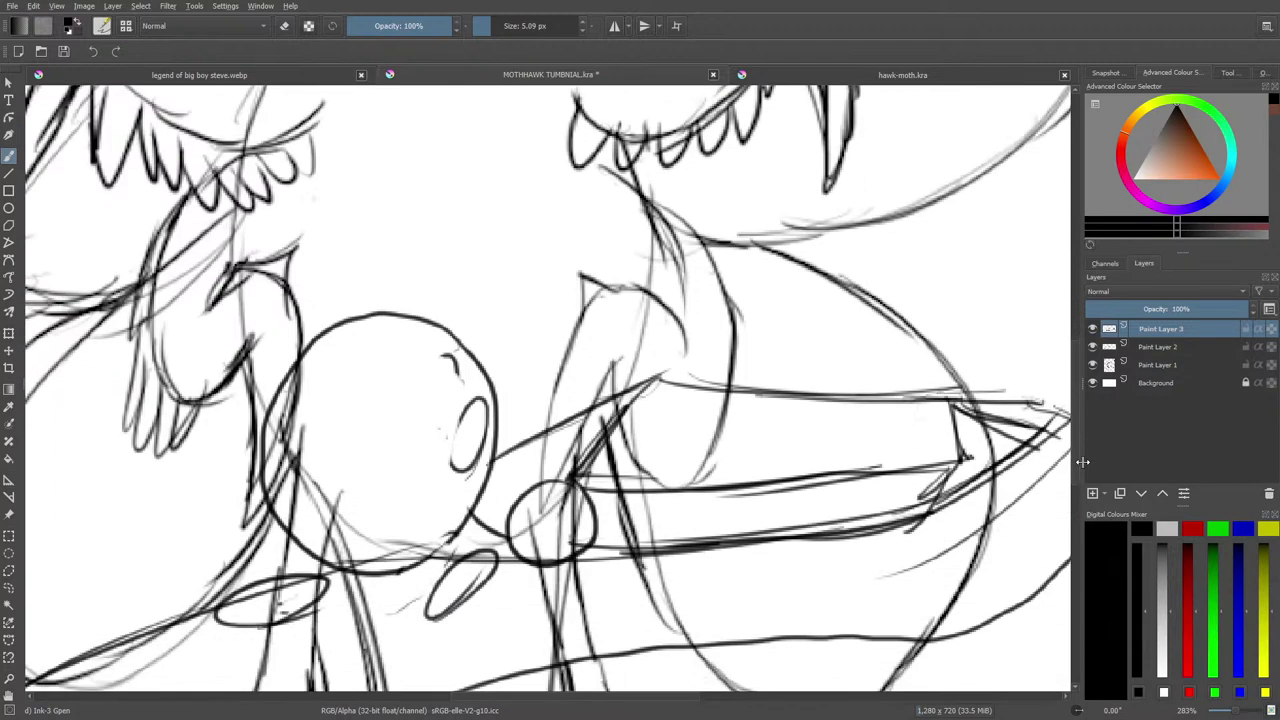
pyautogui.moveTo(472, 462)
pyautogui.mouseDown()
pyautogui.moveTo(453, 398)
pyautogui.moveTo(447, 462)
pyautogui.moveTo(478, 452)
pyautogui.moveTo(447, 454)
pyautogui.moveTo(444, 423)
pyautogui.mouseUp()
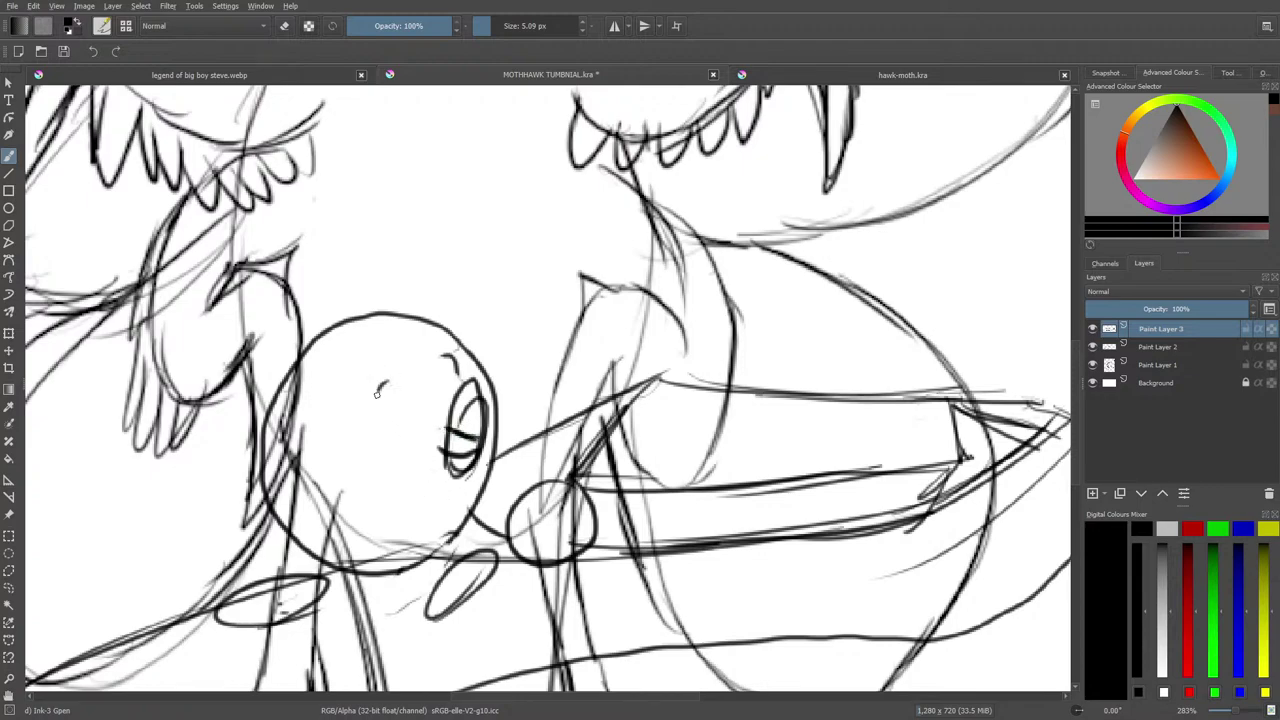
pyautogui.moveTo(378, 390)
pyautogui.mouseDown()
pyautogui.moveTo(382, 372)
pyautogui.moveTo(378, 400)
pyautogui.mouseUp()
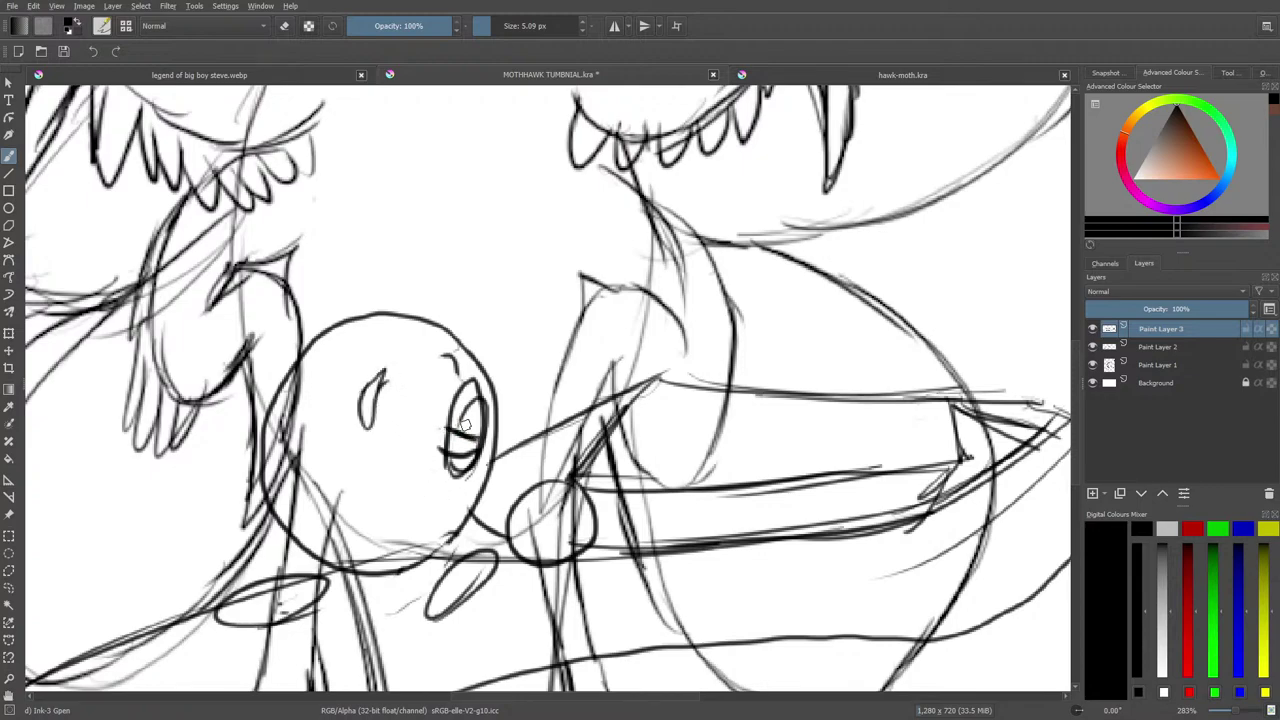
pyautogui.moveTo(473, 452)
pyautogui.mouseDown()
pyautogui.moveTo(441, 449)
pyautogui.moveTo(451, 414)
pyautogui.moveTo(455, 426)
pyautogui.mouseUp()
pyautogui.moveTo(476, 382)
pyautogui.mouseDown()
pyautogui.moveTo(486, 431)
pyautogui.moveTo(494, 398)
pyautogui.mouseUp()
pyautogui.moveTo(483, 443)
pyautogui.mouseDown()
pyautogui.moveTo(489, 473)
pyautogui.moveTo(484, 436)
pyautogui.mouseUp()
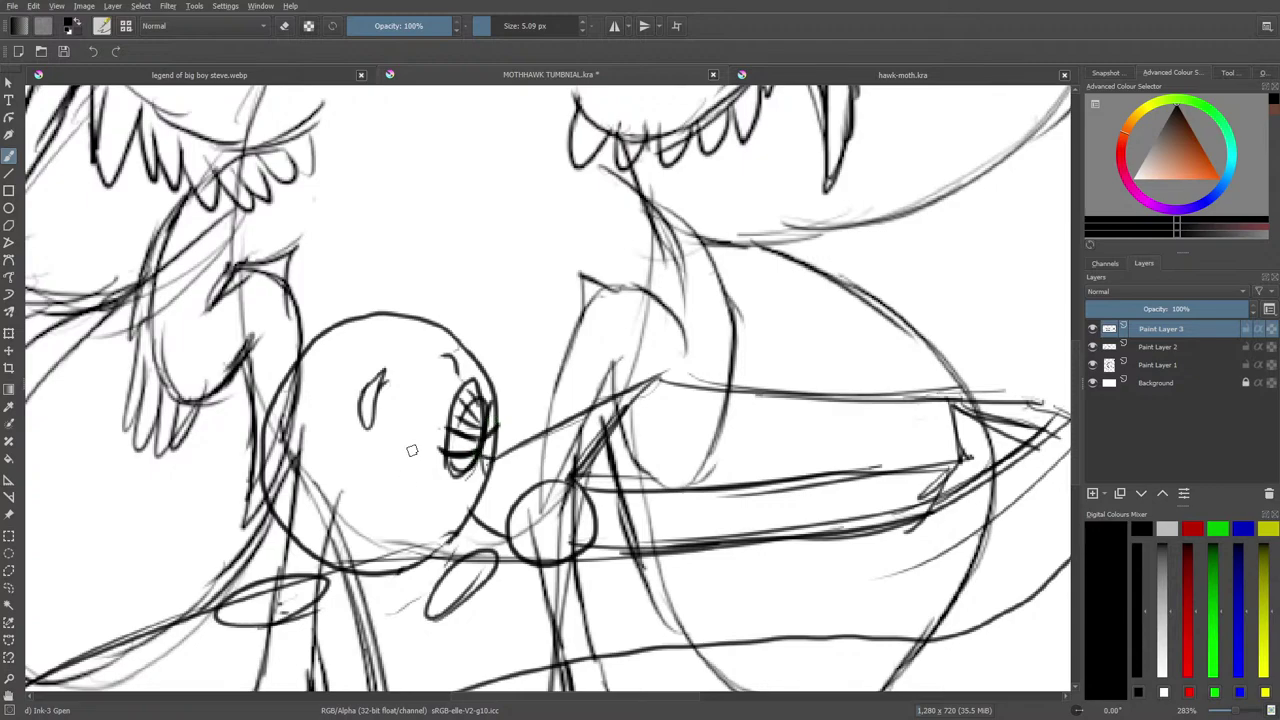
pyautogui.moveTo(332, 414)
pyautogui.mouseDown()
pyautogui.moveTo(316, 452)
pyautogui.moveTo(314, 428)
pyautogui.mouseUp()
pyautogui.moveTo(326, 384)
pyautogui.mouseDown()
pyautogui.moveTo(314, 396)
pyautogui.moveTo(312, 382)
pyautogui.moveTo(348, 390)
pyautogui.mouseUp()
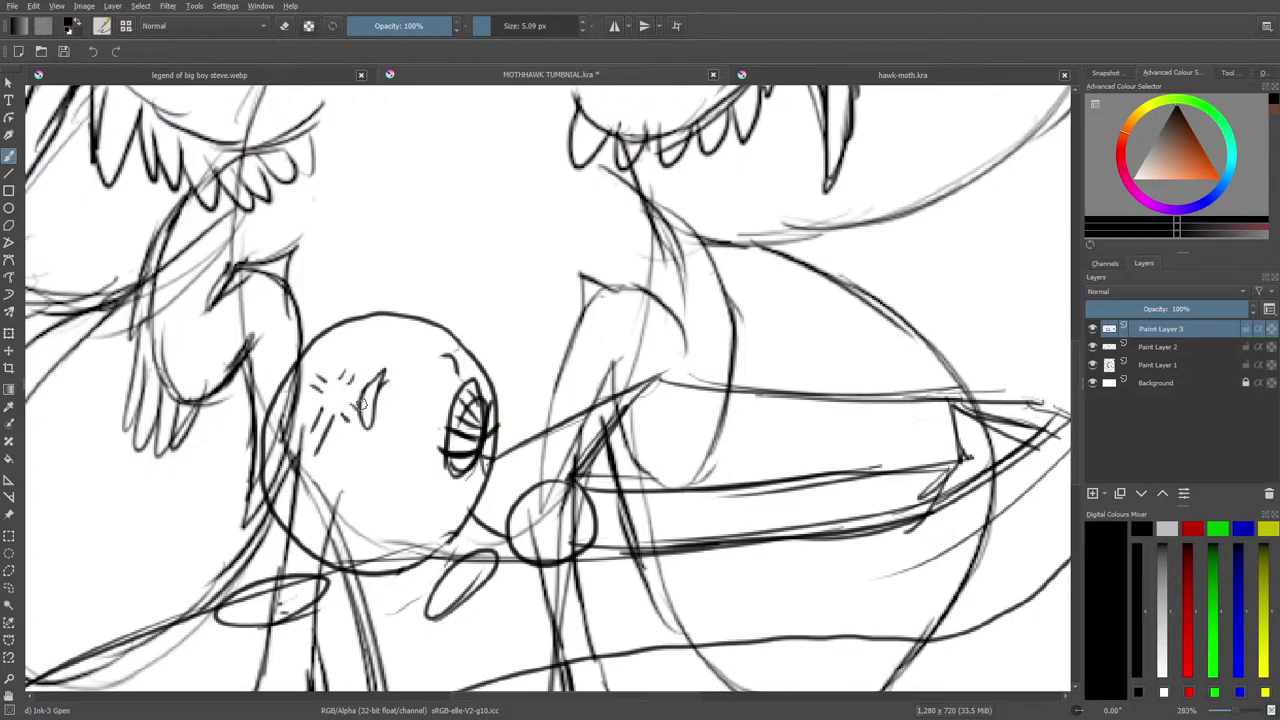
# Erase the round figure's right foot, facial marks, hand circle and long weapon, enlarging the eraser to 40.69 px.
pyautogui.moveTo(1210, 707)
pyautogui.mouseDown()
pyautogui.moveTo(1244, 710)
pyautogui.moveTo(1232, 714)
pyautogui.mouseUp()
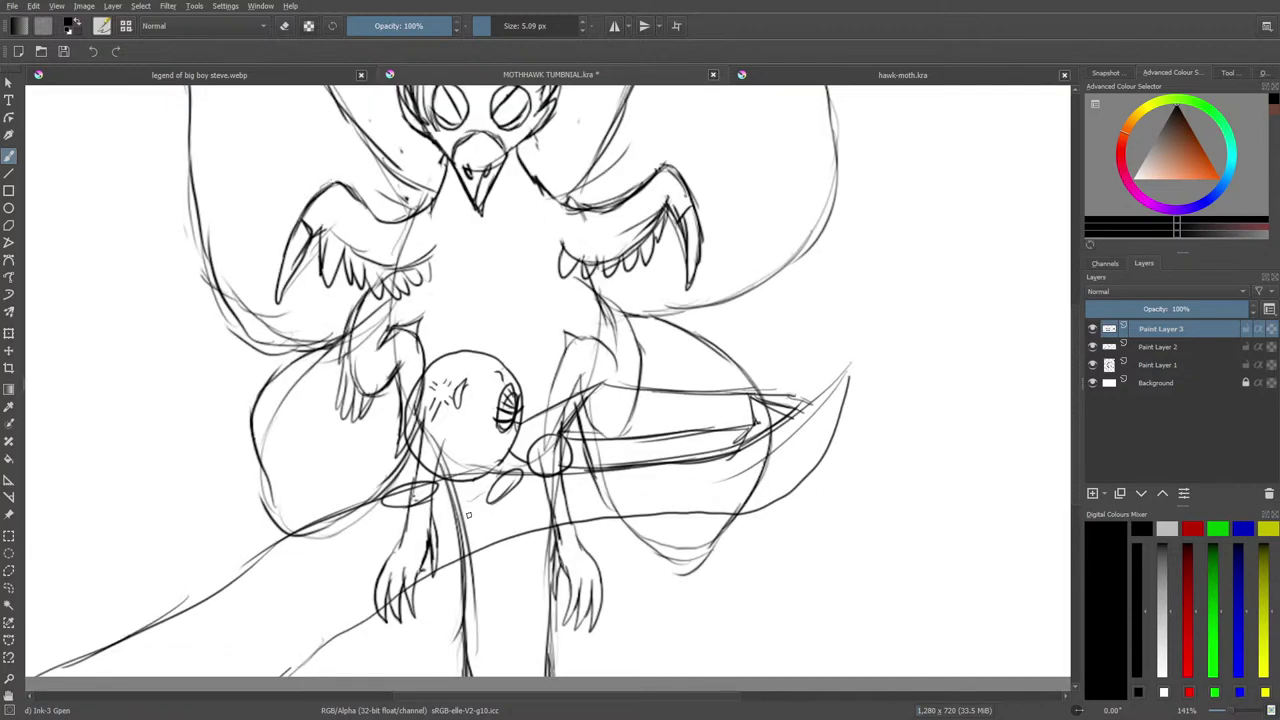
pyautogui.press('e')
pyautogui.rightClick(492, 505)
pyautogui.rightClick(494, 500)
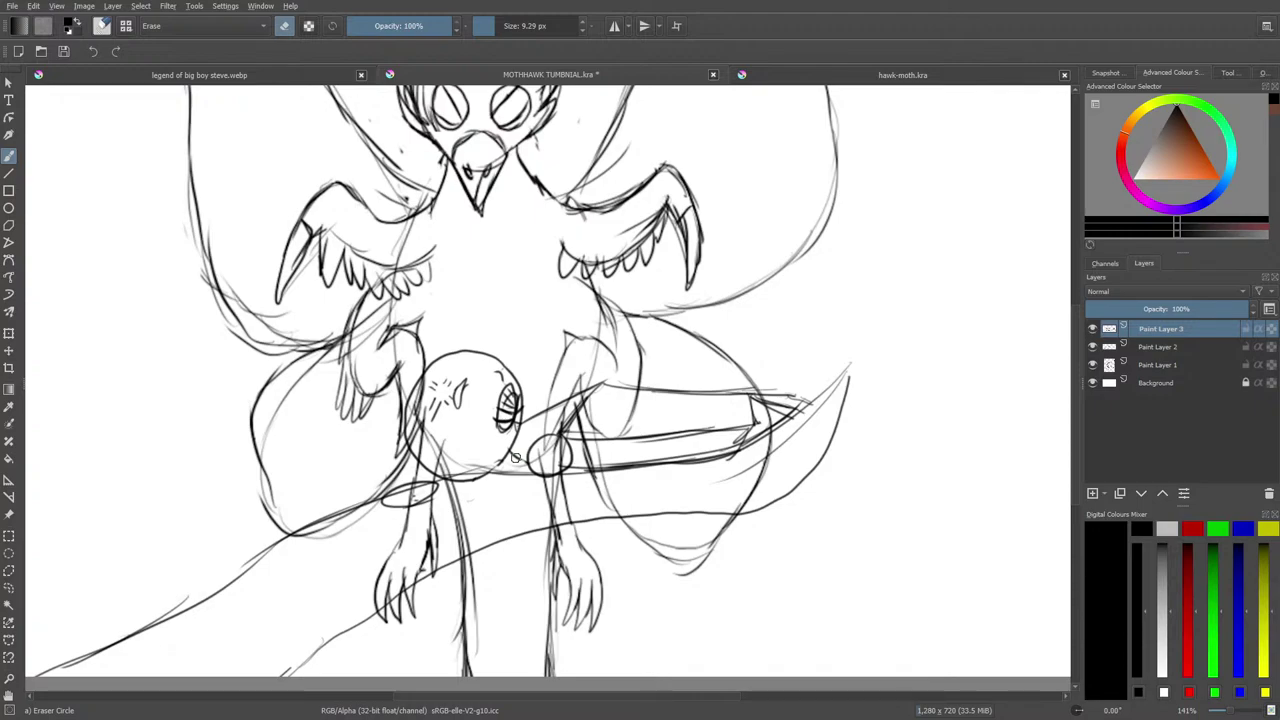
pyautogui.moveTo(484, 424)
pyautogui.mouseDown()
pyautogui.moveTo(502, 385)
pyautogui.moveTo(516, 408)
pyautogui.mouseUp()
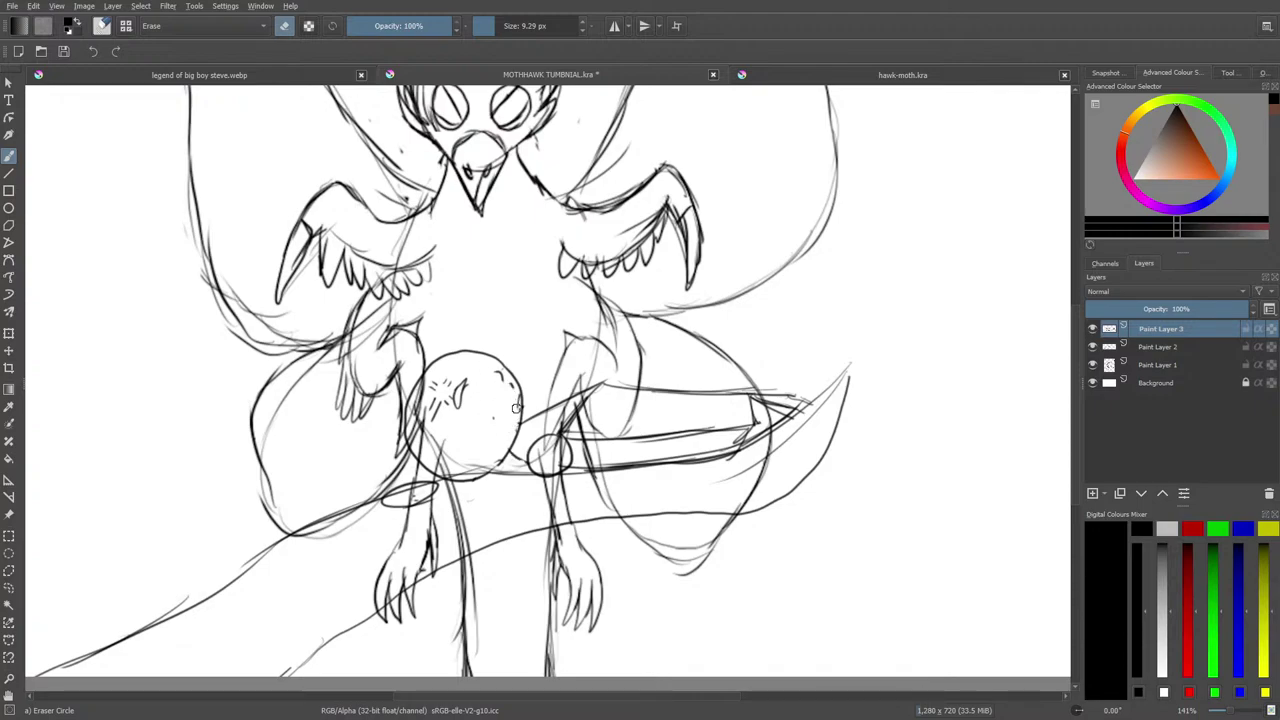
pyautogui.moveTo(590, 392)
pyautogui.mouseDown()
pyautogui.moveTo(522, 465)
pyautogui.moveTo(562, 397)
pyautogui.moveTo(518, 452)
pyautogui.moveTo(535, 406)
pyautogui.moveTo(513, 461)
pyautogui.moveTo(607, 379)
pyautogui.moveTo(541, 463)
pyautogui.moveTo(634, 391)
pyautogui.moveTo(560, 469)
pyautogui.mouseUp()
pyautogui.moveTo(498, 28); pyautogui.dragTo(520, 28)
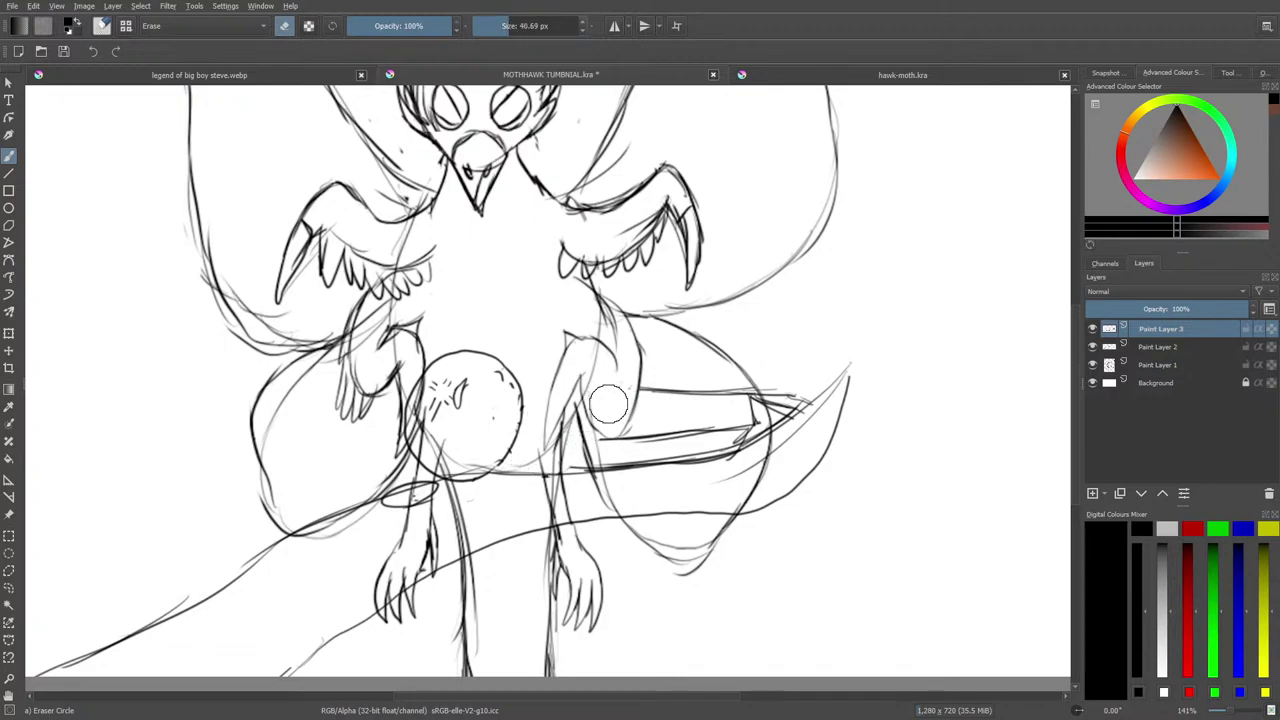
pyautogui.moveTo(609, 404)
pyautogui.mouseDown()
pyautogui.moveTo(692, 381)
pyautogui.moveTo(644, 464)
pyautogui.moveTo(766, 423)
pyautogui.mouseUp()
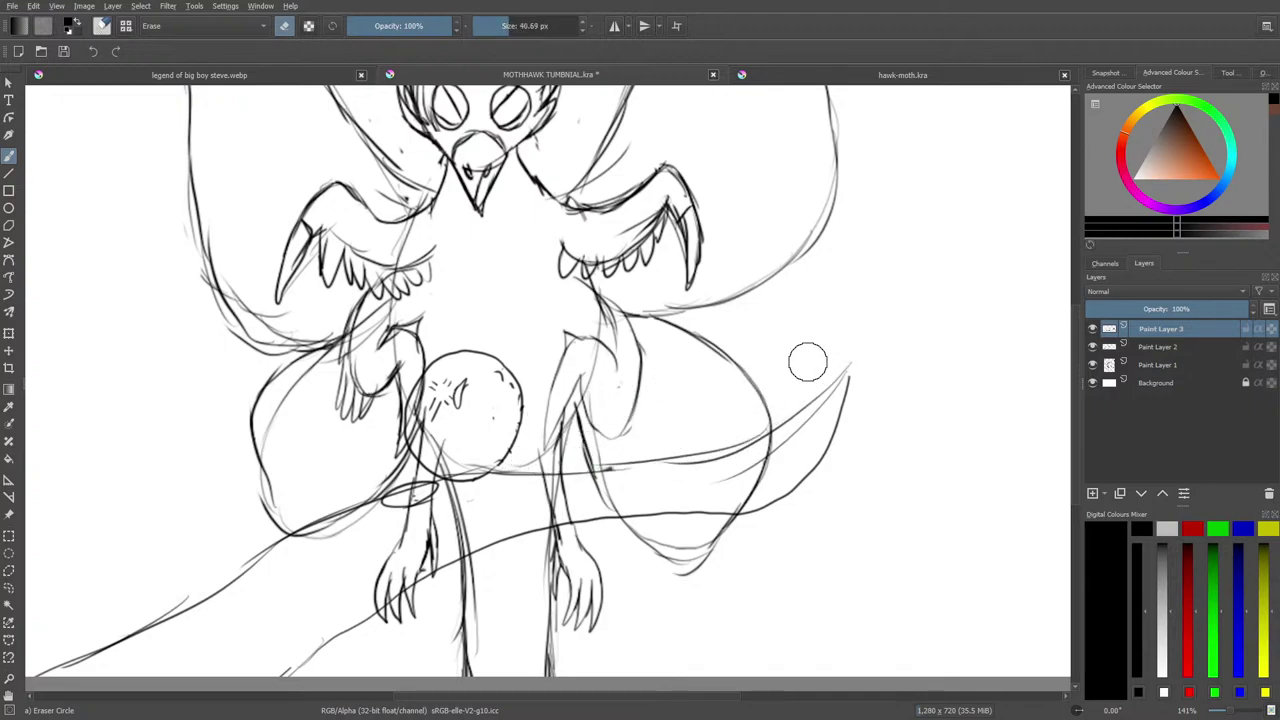
pyautogui.moveTo(458, 390)
pyautogui.mouseDown()
pyautogui.moveTo(438, 398)
pyautogui.moveTo(484, 382)
pyautogui.moveTo(478, 438)
pyautogui.mouseUp()
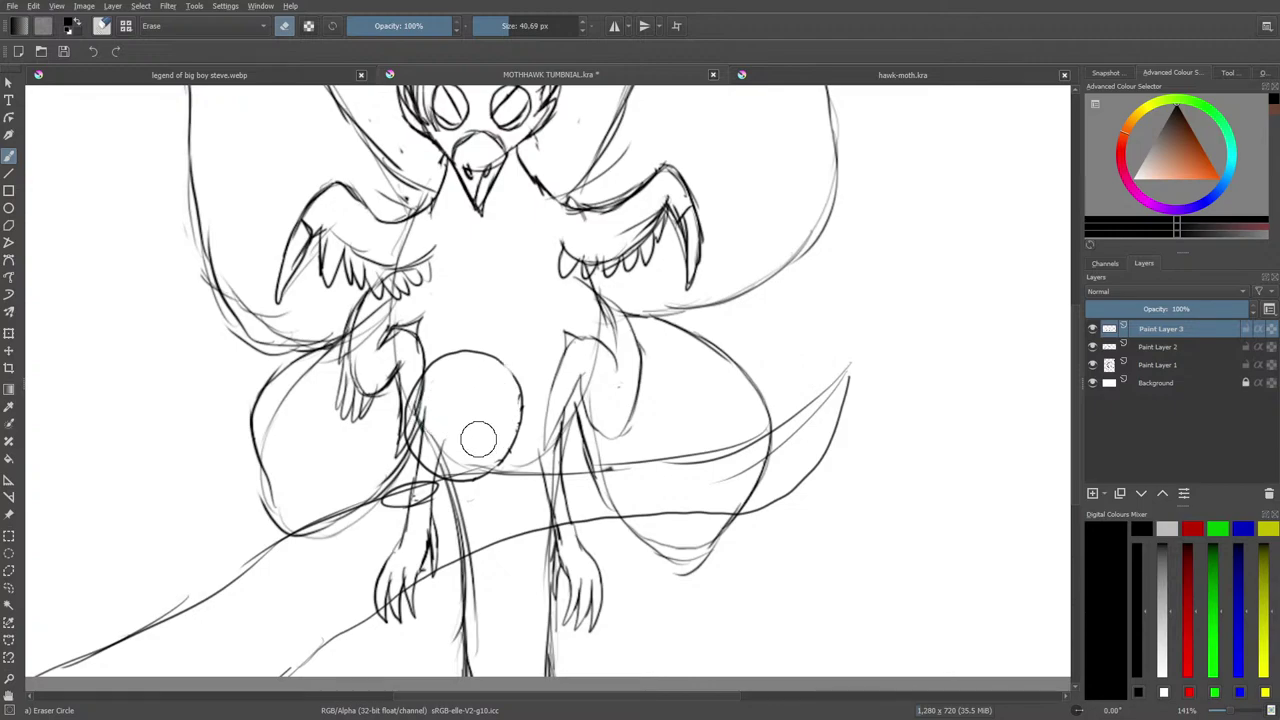
# Sketch a new right foot oval under the round figure and a hand holding a blade slanting upward on its left side.
pyautogui.press('e')
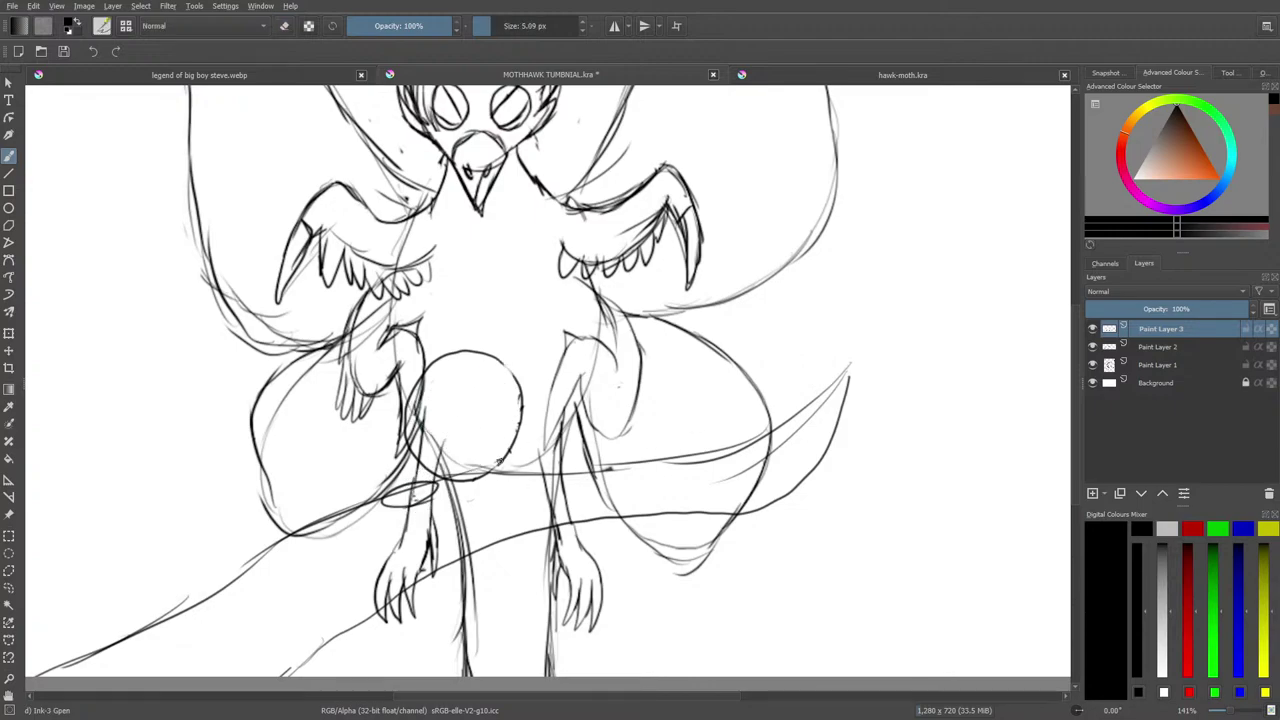
pyautogui.moveTo(487, 489); pyautogui.dragTo(524, 484)
pyautogui.moveTo(393, 431)
pyautogui.mouseDown()
pyautogui.moveTo(398, 393)
pyautogui.moveTo(370, 481)
pyautogui.moveTo(356, 404)
pyautogui.moveTo(395, 293)
pyautogui.moveTo(425, 271)
pyautogui.moveTo(448, 320)
pyautogui.mouseUp()
pyautogui.moveTo(444, 274)
pyautogui.mouseDown()
pyautogui.moveTo(450, 322)
pyautogui.moveTo(433, 370)
pyautogui.mouseUp()
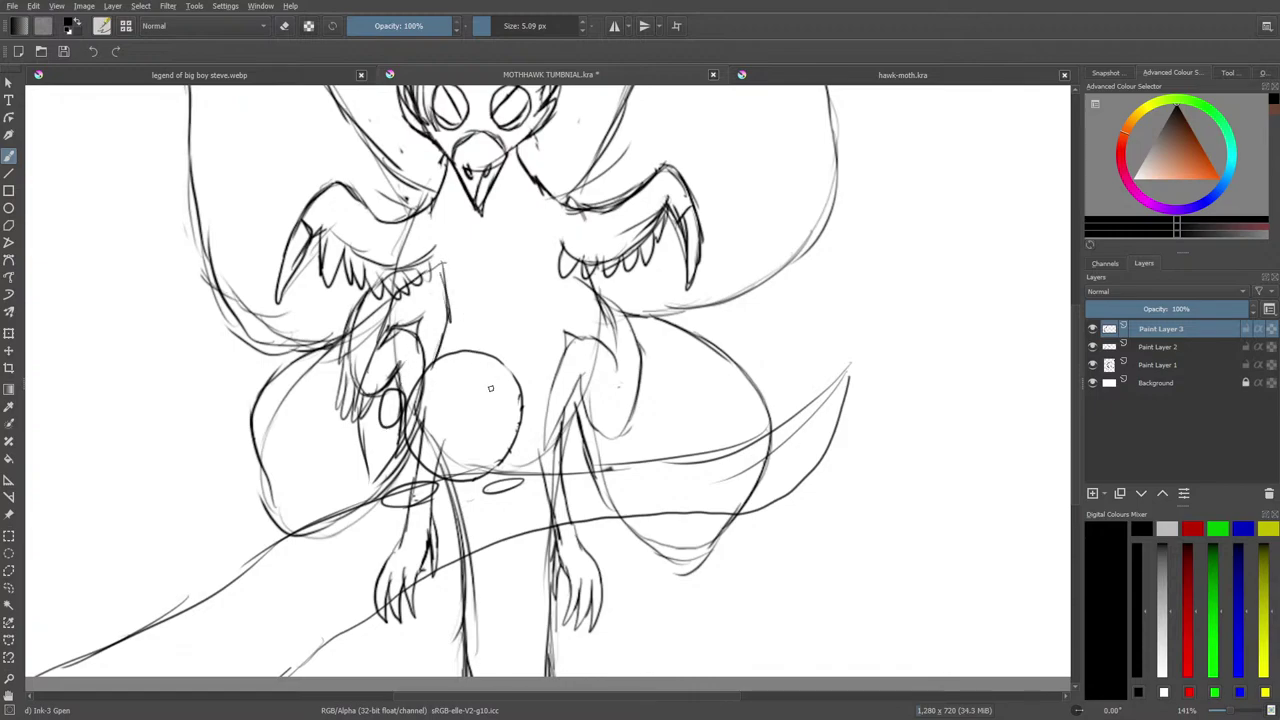
# Sketch two oval eyes high on the round figure, pull its right contour inward and erase the old outer edge.
pyautogui.moveTo(485, 391)
pyautogui.mouseDown()
pyautogui.moveTo(470, 374)
pyautogui.moveTo(497, 374)
pyautogui.moveTo(500, 451)
pyautogui.mouseUp()
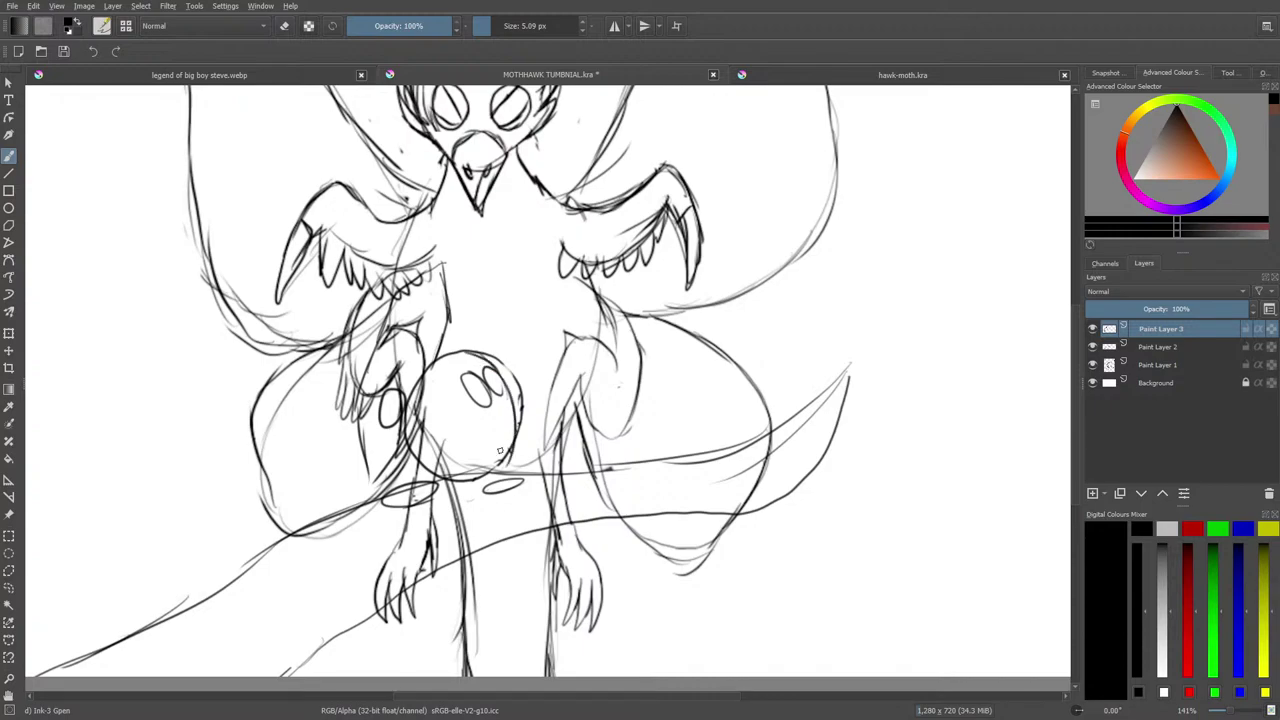
pyautogui.press('e')
pyautogui.moveTo(521, 380); pyautogui.dragTo(517, 432)
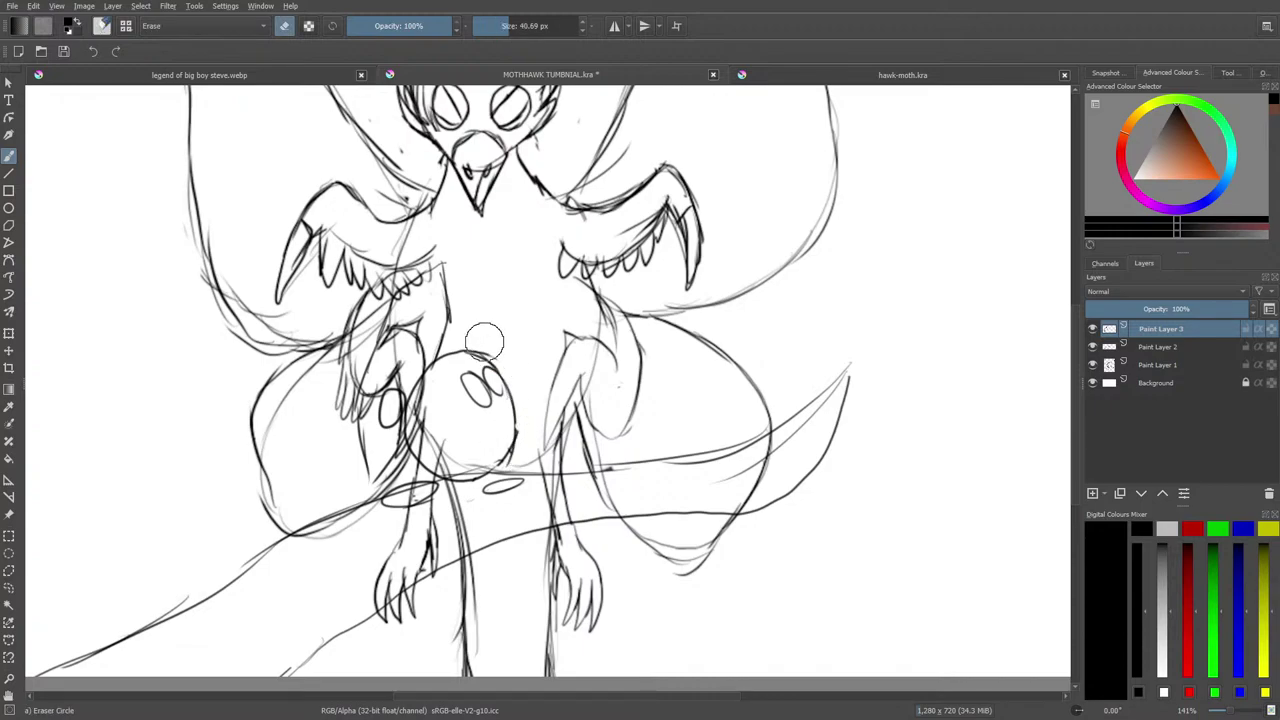
# Restore black as the drawing colour and erase the round figure's two oval eyes.
pyautogui.press('e')
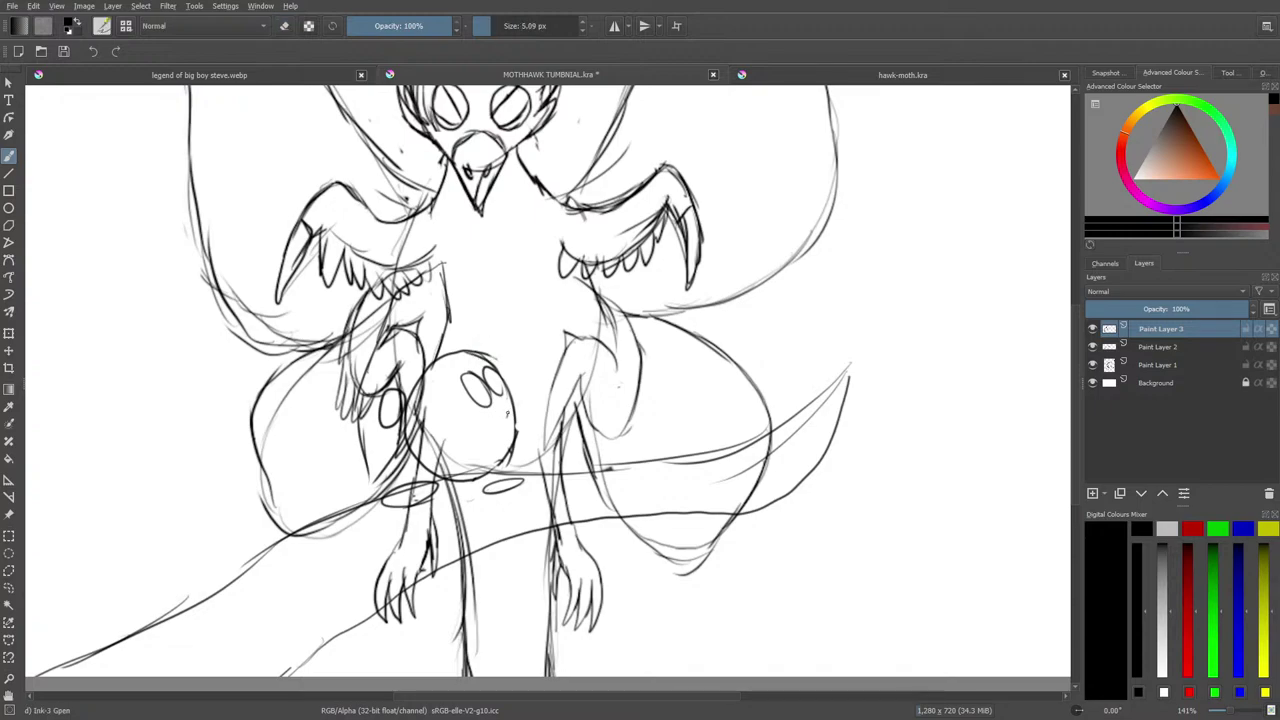
pyautogui.rightClick(484, 375)
pyautogui.click(502, 358)
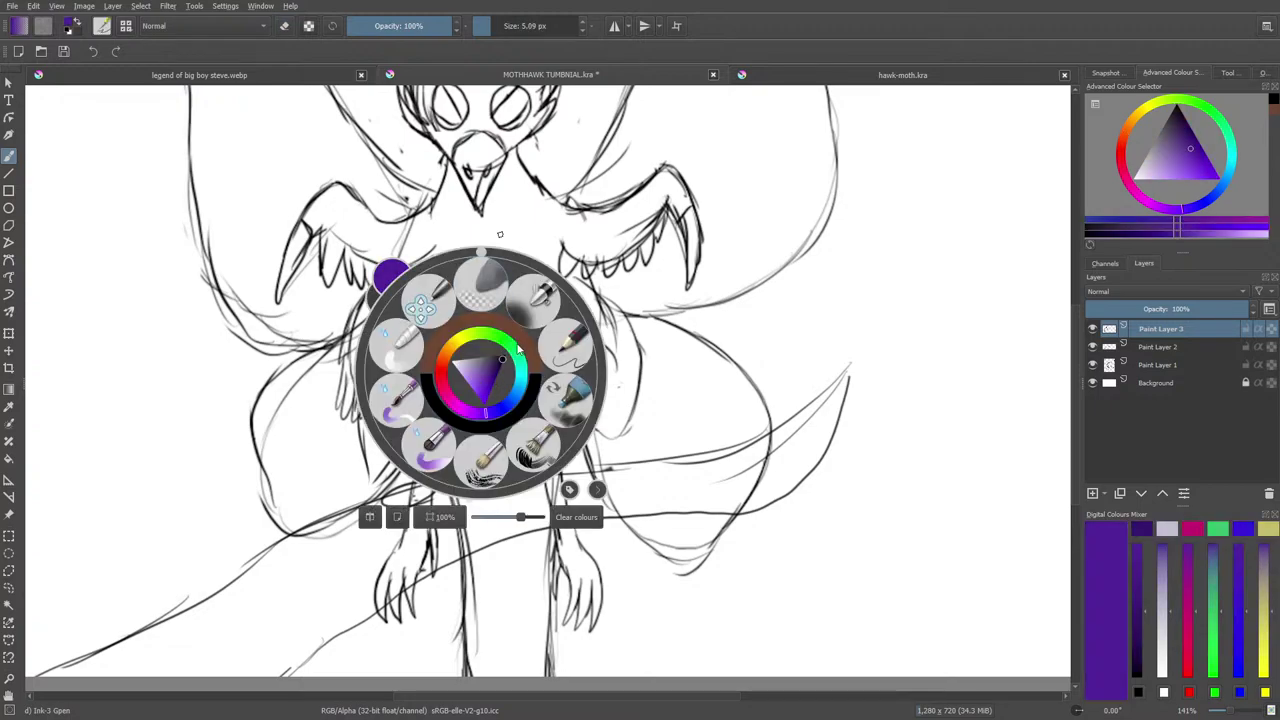
pyautogui.press('d')
pyautogui.click(444, 223)
pyautogui.moveTo(492, 367)
pyautogui.mouseDown()
pyautogui.moveTo(480, 393)
pyautogui.moveTo(507, 378)
pyautogui.moveTo(472, 387)
pyautogui.moveTo(486, 394)
pyautogui.mouseUp()
pyautogui.press('/')
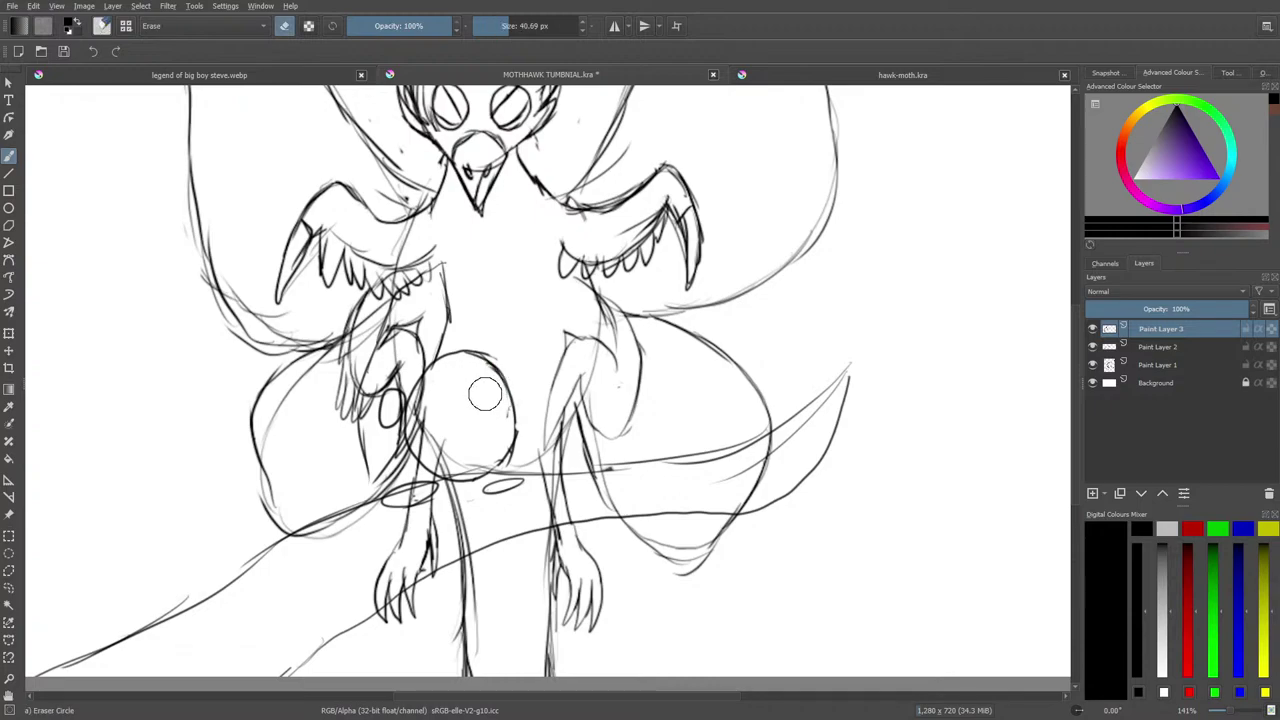
pyautogui.press('e')
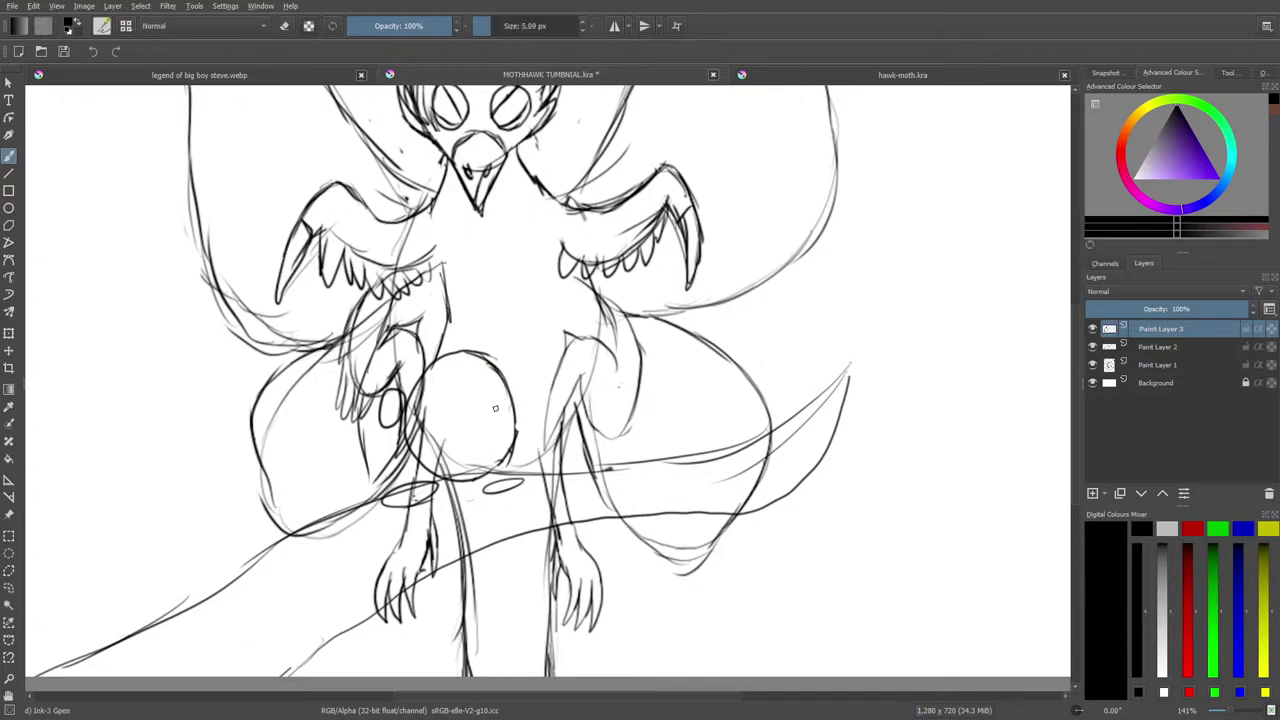
# Sketch narrow oval eyes near the round figure's right contour and refine the lines of its blade.
pyautogui.moveTo(502, 410)
pyautogui.mouseDown()
pyautogui.moveTo(482, 370)
pyautogui.moveTo(475, 380)
pyautogui.moveTo(499, 402)
pyautogui.mouseUp()
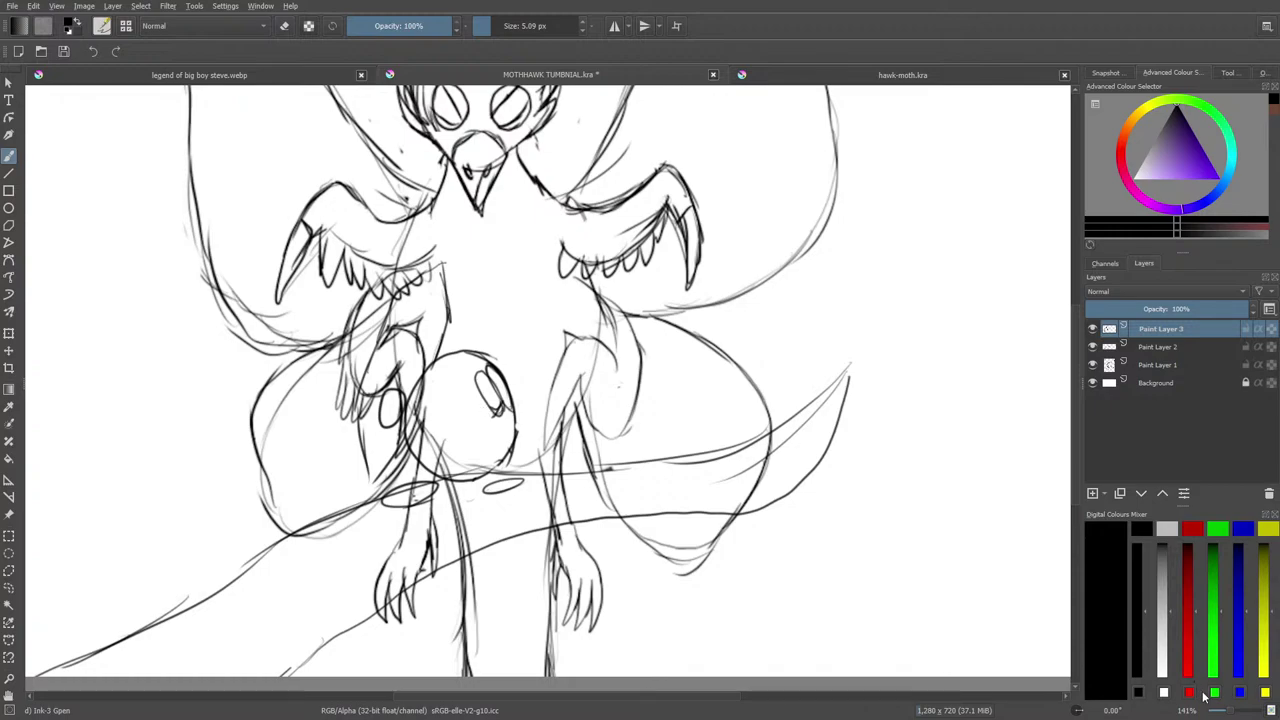
pyautogui.moveTo(1231, 714)
pyautogui.mouseDown()
pyautogui.moveTo(1217, 714)
pyautogui.moveTo(1235, 713)
pyautogui.mouseUp()
pyautogui.moveTo(423, 300)
pyautogui.mouseDown()
pyautogui.moveTo(392, 296)
pyautogui.moveTo(437, 282)
pyautogui.mouseUp()
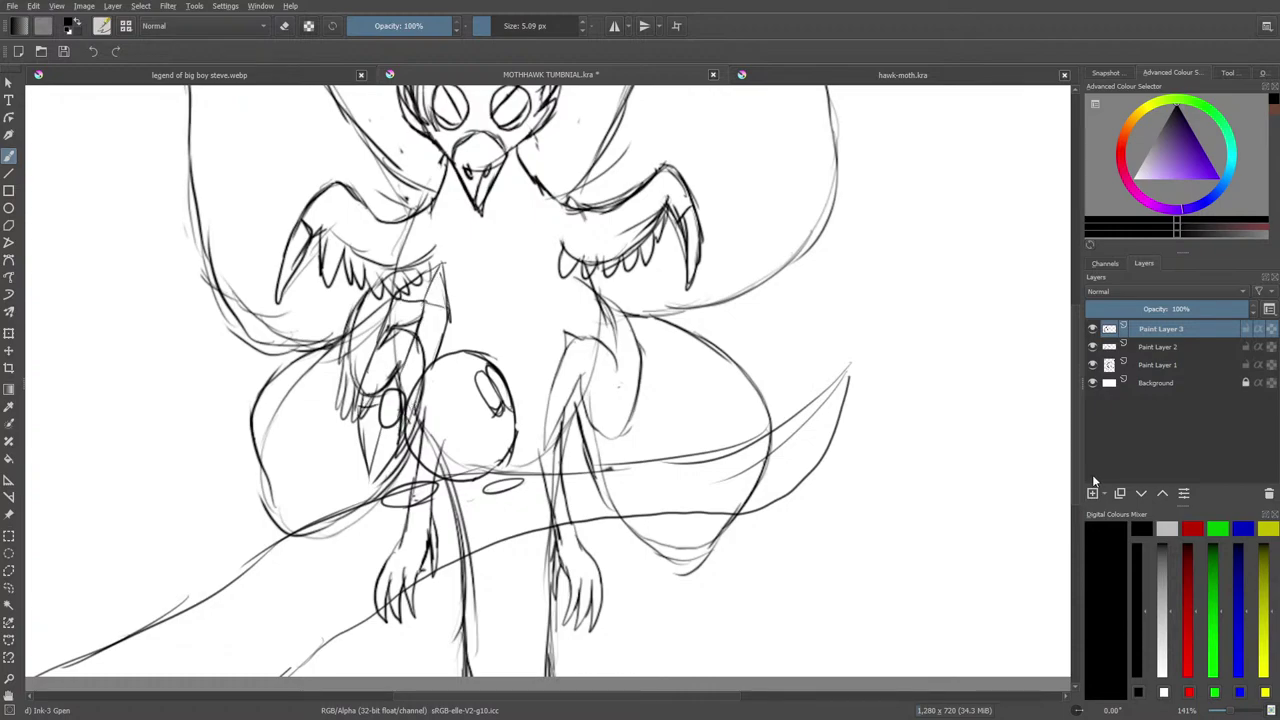
# Add a new paint layer above the sketch and switch to the Basic-1 brush preset at 40 px.
pyautogui.click(1093, 494)
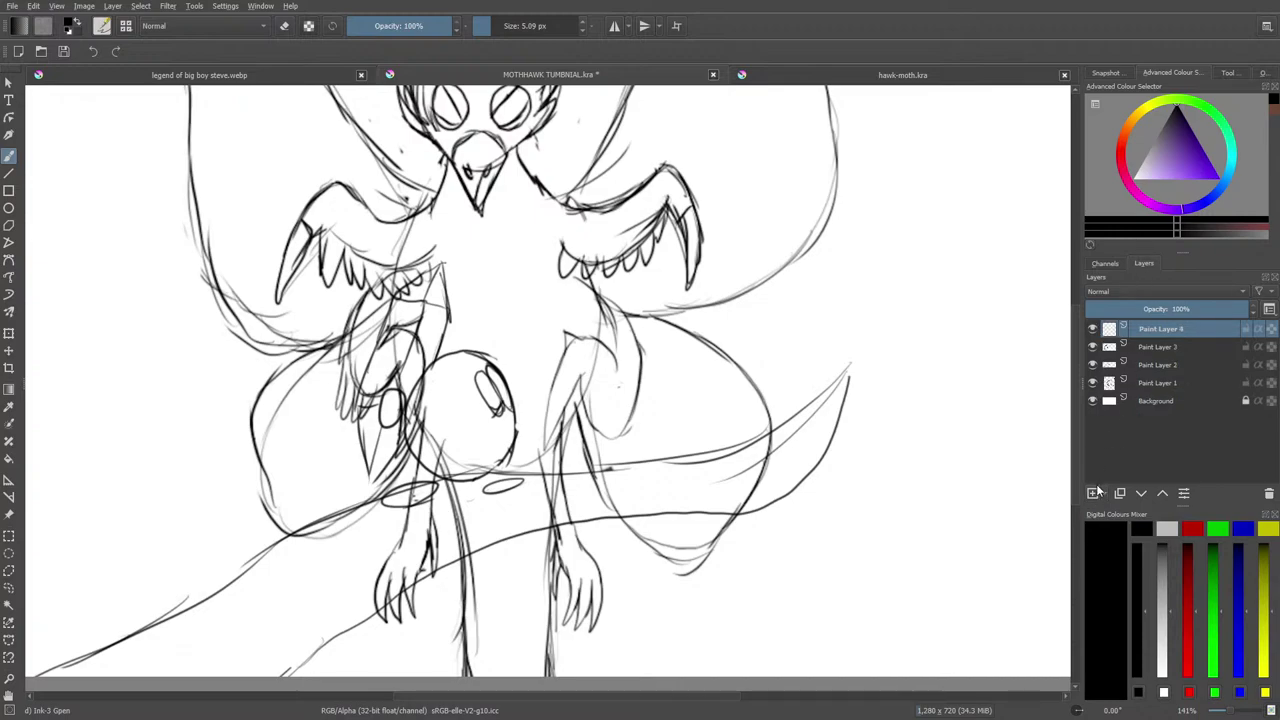
pyautogui.moveTo(1229, 711); pyautogui.dragTo(1223, 712)
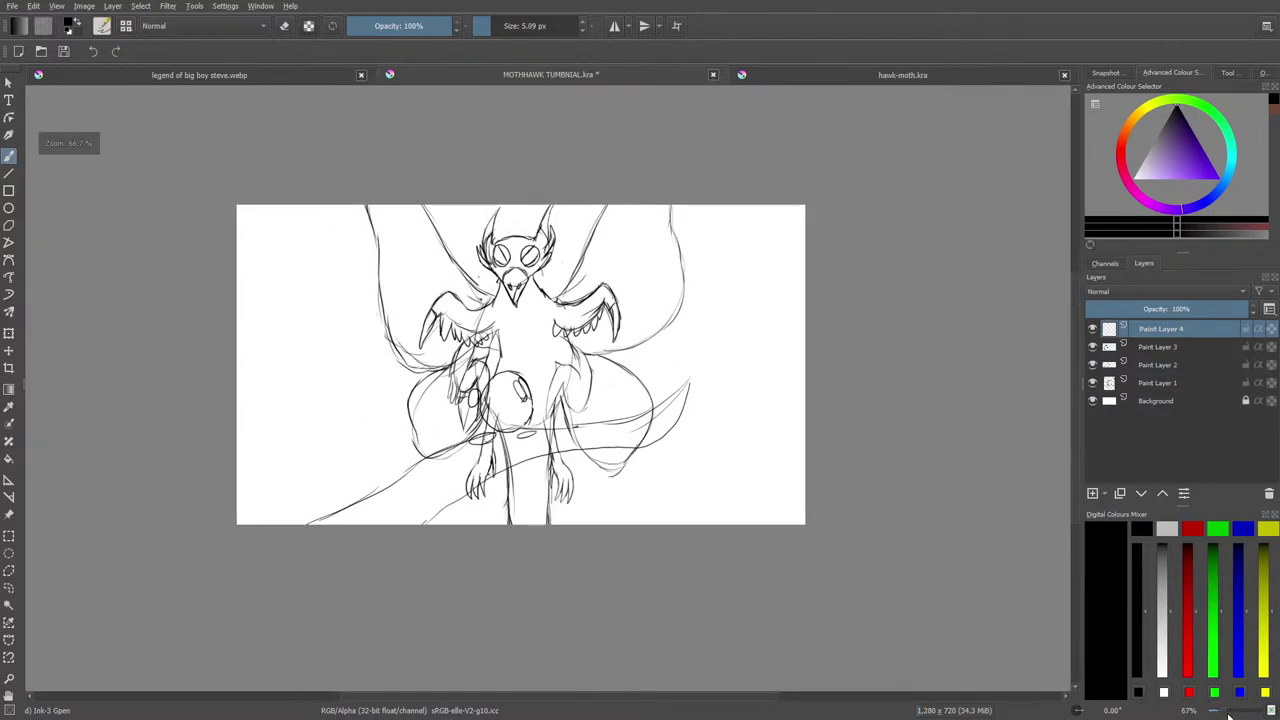
pyautogui.rightClick(340, 354)
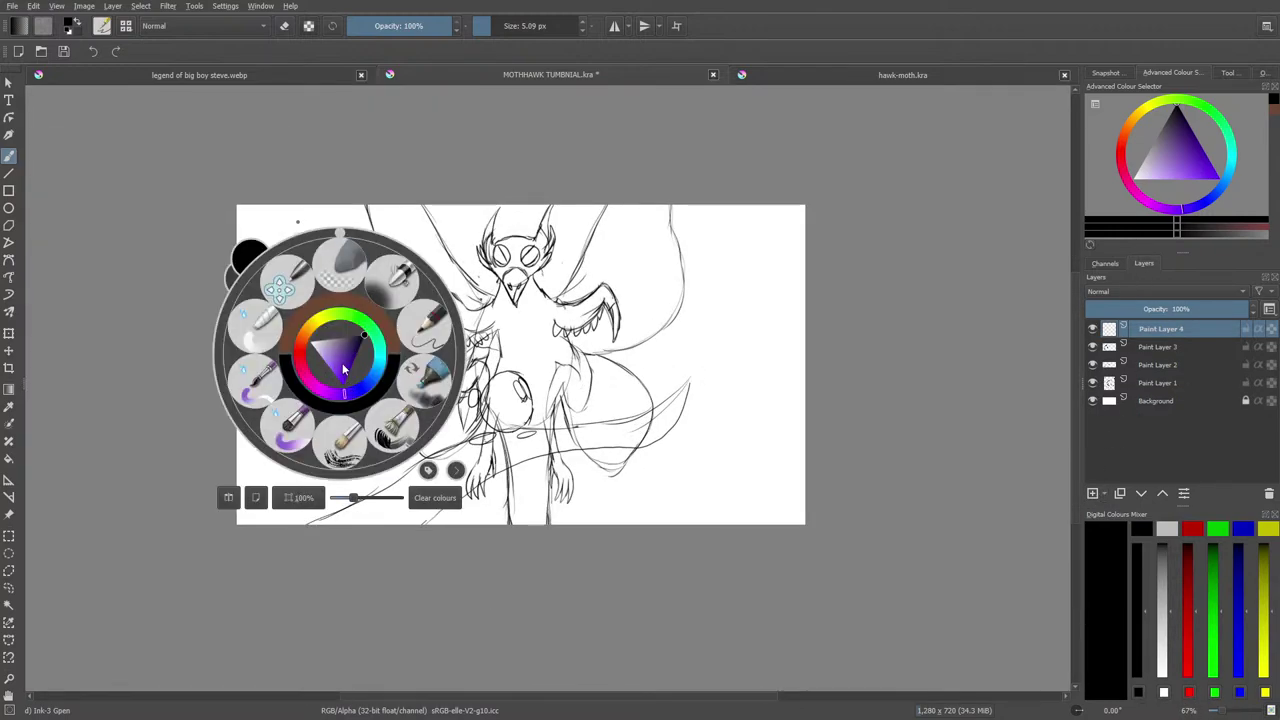
pyautogui.click(102, 25)
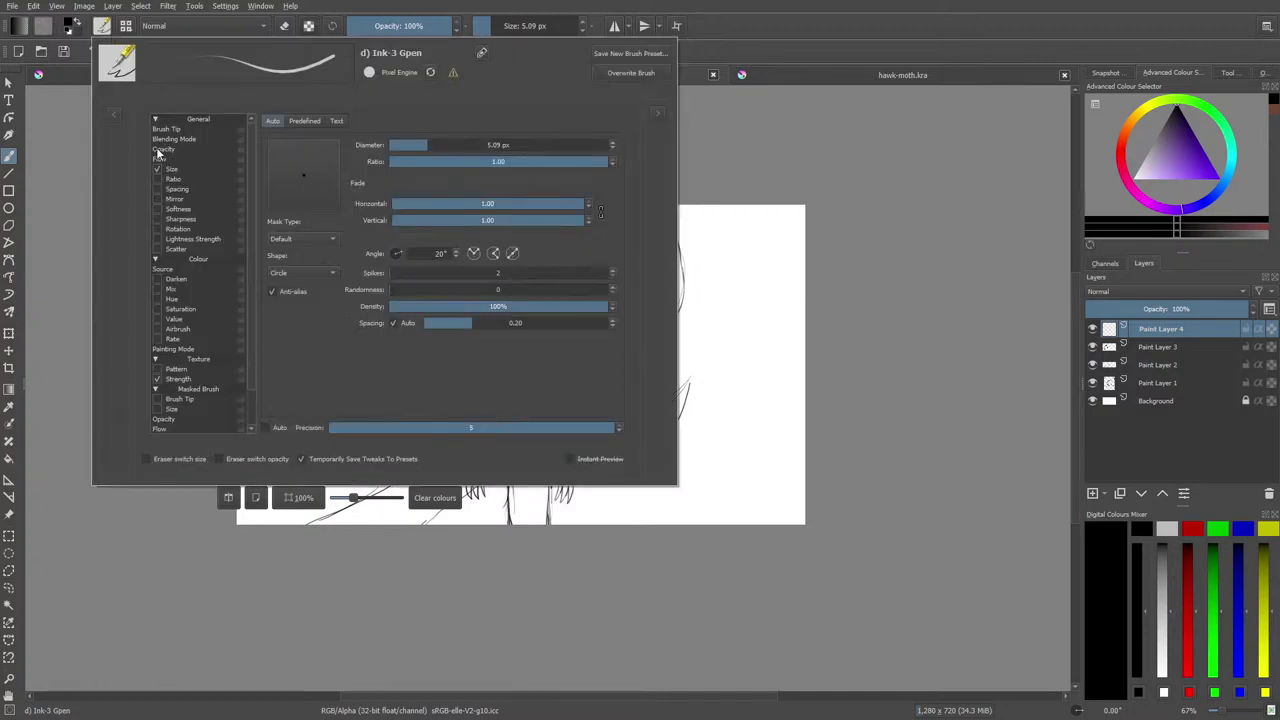
pyautogui.click(115, 117)
pyautogui.click(181, 175)
pyautogui.click(56, 87)
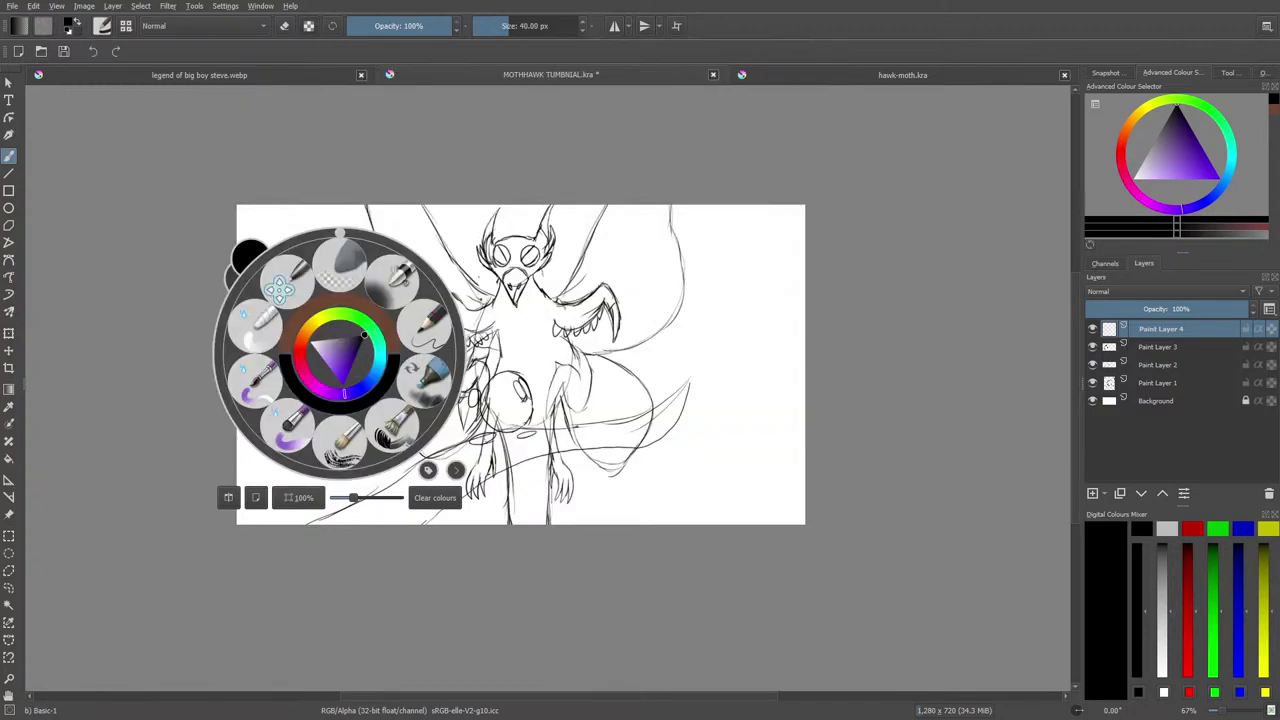
pyautogui.click(636, 86)
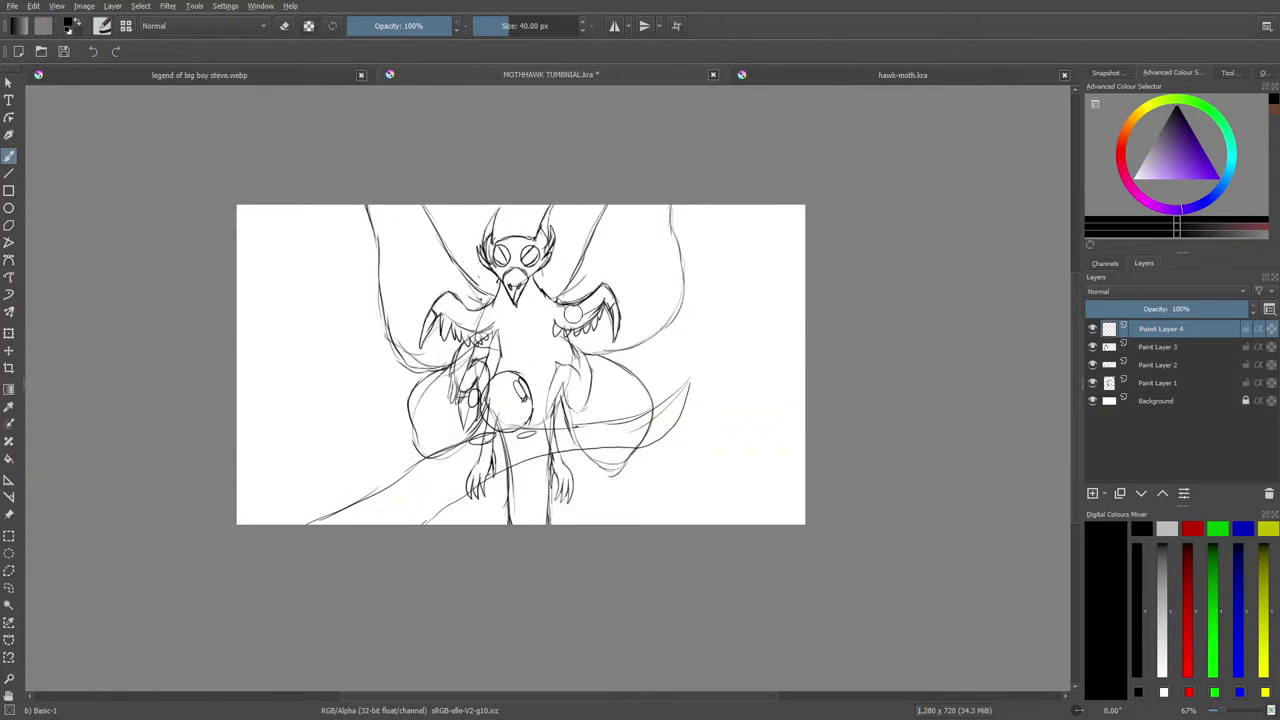
# Block in the hawk-moth's right wings, torso, tail, legs and lower left arm area with solid black.
pyautogui.moveTo(556, 323)
pyautogui.mouseDown()
pyautogui.moveTo(616, 215)
pyautogui.moveTo(590, 304)
pyautogui.moveTo(649, 232)
pyautogui.moveTo(604, 321)
pyautogui.moveTo(651, 227)
pyautogui.moveTo(654, 269)
pyautogui.moveTo(658, 212)
pyautogui.moveTo(668, 304)
pyautogui.moveTo(614, 347)
pyautogui.moveTo(600, 348)
pyautogui.moveTo(642, 300)
pyautogui.moveTo(570, 340)
pyautogui.moveTo(577, 318)
pyautogui.moveTo(558, 344)
pyautogui.moveTo(577, 334)
pyautogui.moveTo(568, 390)
pyautogui.moveTo(565, 362)
pyautogui.moveTo(550, 401)
pyautogui.moveTo(570, 372)
pyautogui.moveTo(576, 418)
pyautogui.moveTo(609, 462)
pyautogui.moveTo(579, 375)
pyautogui.moveTo(585, 419)
pyautogui.moveTo(588, 345)
pyautogui.moveTo(611, 381)
pyautogui.moveTo(634, 387)
pyautogui.moveTo(613, 451)
pyautogui.moveTo(646, 409)
pyautogui.moveTo(612, 418)
pyautogui.mouseUp()
pyautogui.moveTo(550, 375)
pyautogui.mouseDown()
pyautogui.moveTo(540, 498)
pyautogui.moveTo(534, 441)
pyautogui.moveTo(527, 507)
pyautogui.moveTo(507, 426)
pyautogui.moveTo(521, 445)
pyautogui.moveTo(540, 419)
pyautogui.moveTo(564, 459)
pyautogui.mouseUp()
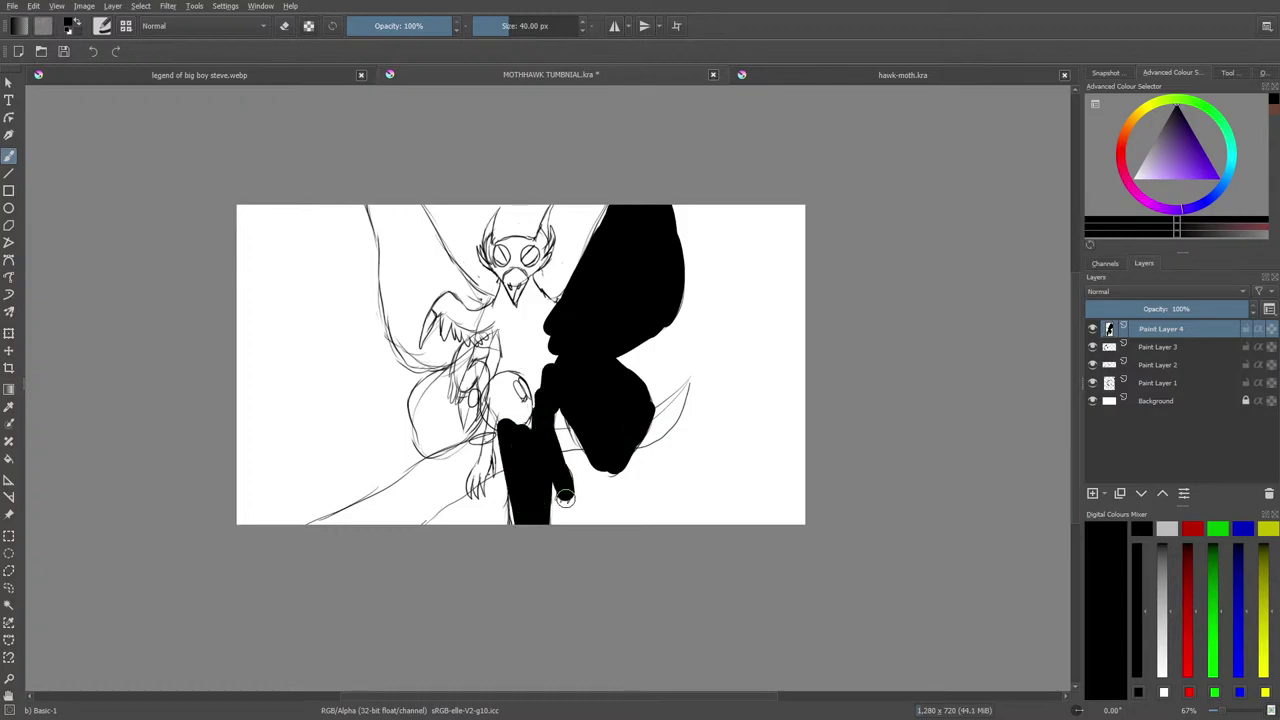
pyautogui.moveTo(541, 369)
pyautogui.mouseDown()
pyautogui.moveTo(529, 441)
pyautogui.moveTo(542, 358)
pyautogui.moveTo(502, 429)
pyautogui.moveTo(511, 331)
pyautogui.moveTo(478, 480)
pyautogui.mouseUp()
pyautogui.moveTo(505, 335)
pyautogui.mouseDown()
pyautogui.moveTo(464, 362)
pyautogui.moveTo(466, 390)
pyautogui.moveTo(486, 366)
pyautogui.mouseUp()
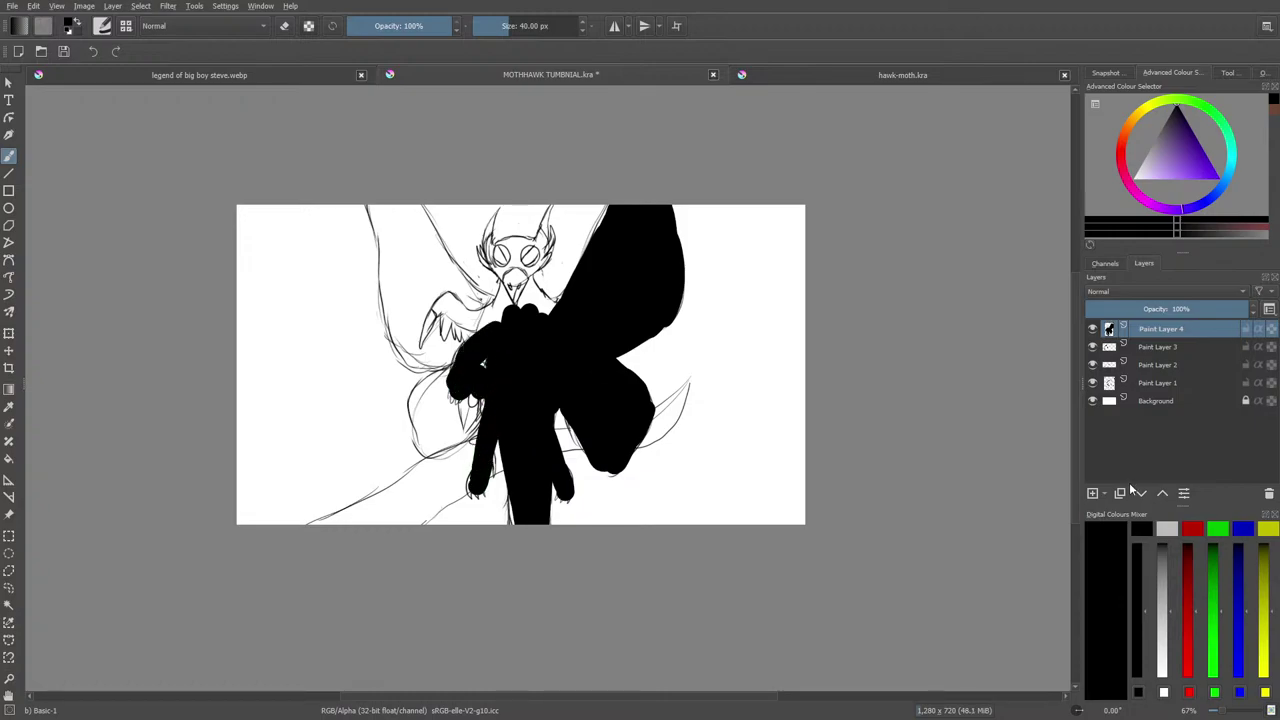
# Move Paint Layer 4 below Paint Layer 1, directly above the Background.
pyautogui.click(1143, 494)
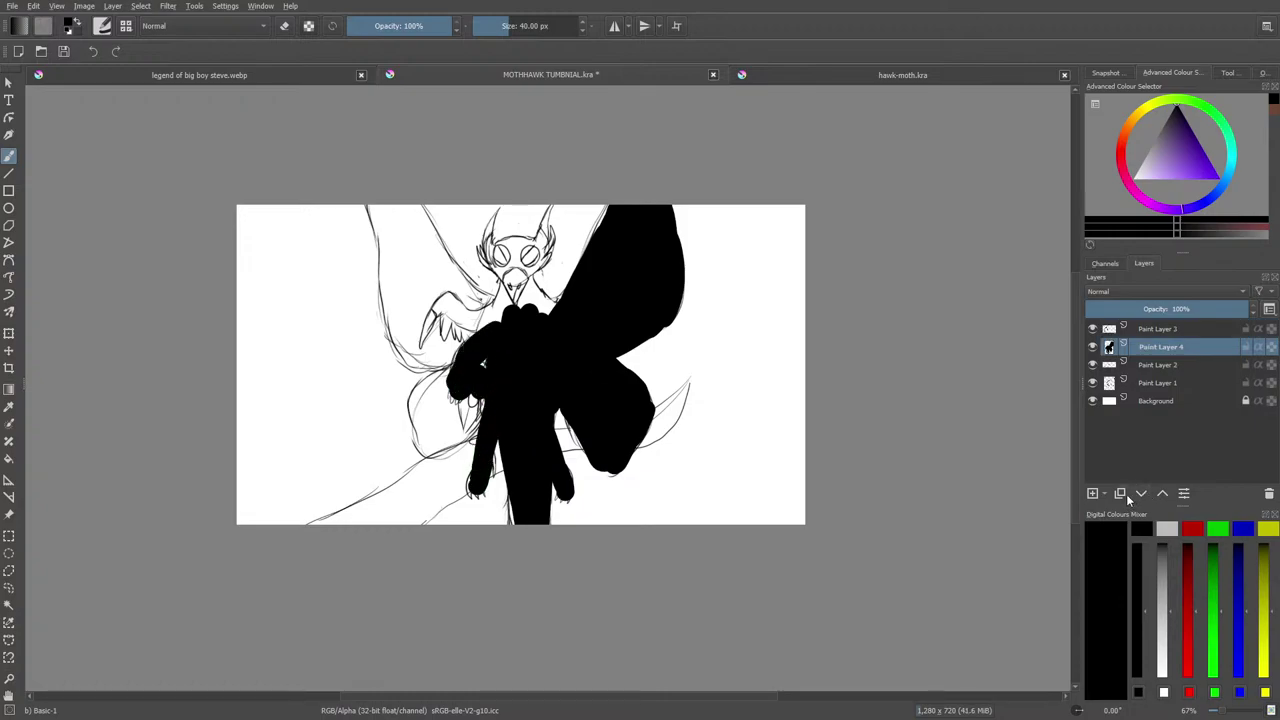
pyautogui.click(1140, 492)
pyautogui.click(1142, 490)
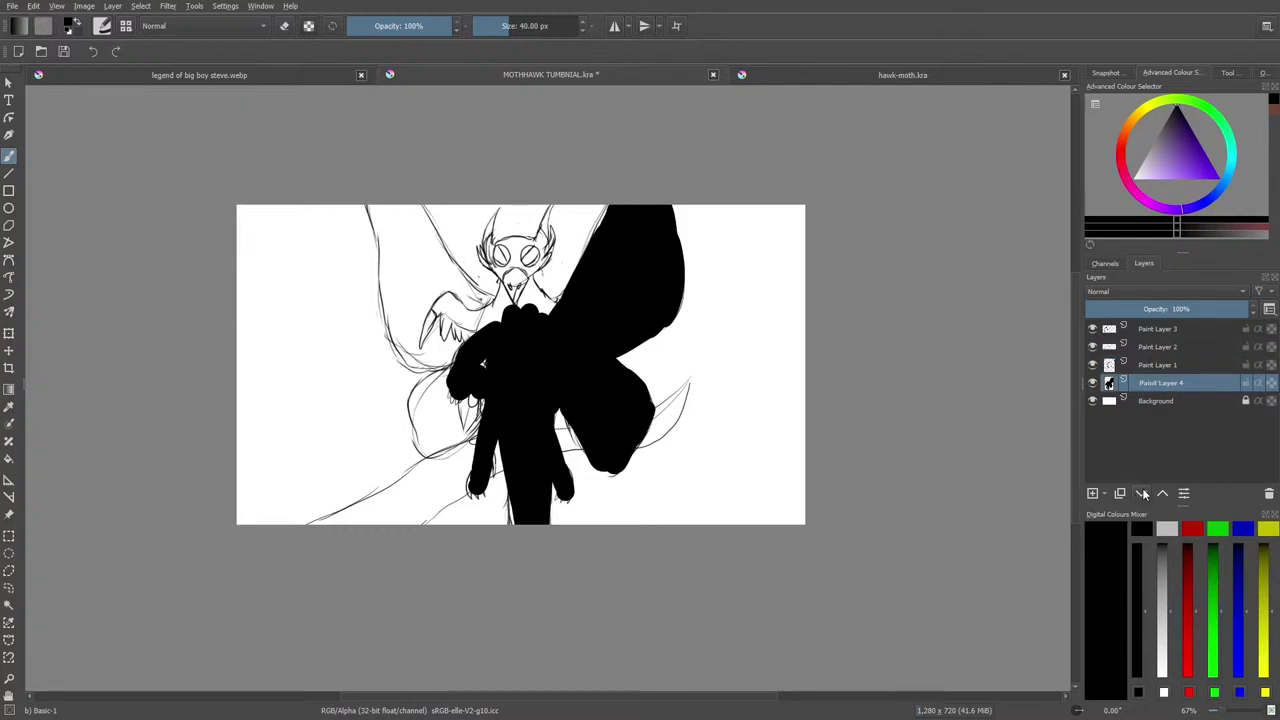
# Fill the hawk-moth's left wings, upper left arm, head and both horns with solid black.
pyautogui.moveTo(486, 316)
pyautogui.mouseDown()
pyautogui.moveTo(452, 300)
pyautogui.moveTo(424, 323)
pyautogui.moveTo(448, 316)
pyautogui.moveTo(460, 348)
pyautogui.moveTo(417, 369)
pyautogui.moveTo(450, 337)
pyautogui.moveTo(413, 357)
pyautogui.moveTo(423, 313)
pyautogui.moveTo(406, 318)
pyautogui.moveTo(410, 358)
pyautogui.moveTo(394, 226)
pyautogui.mouseUp()
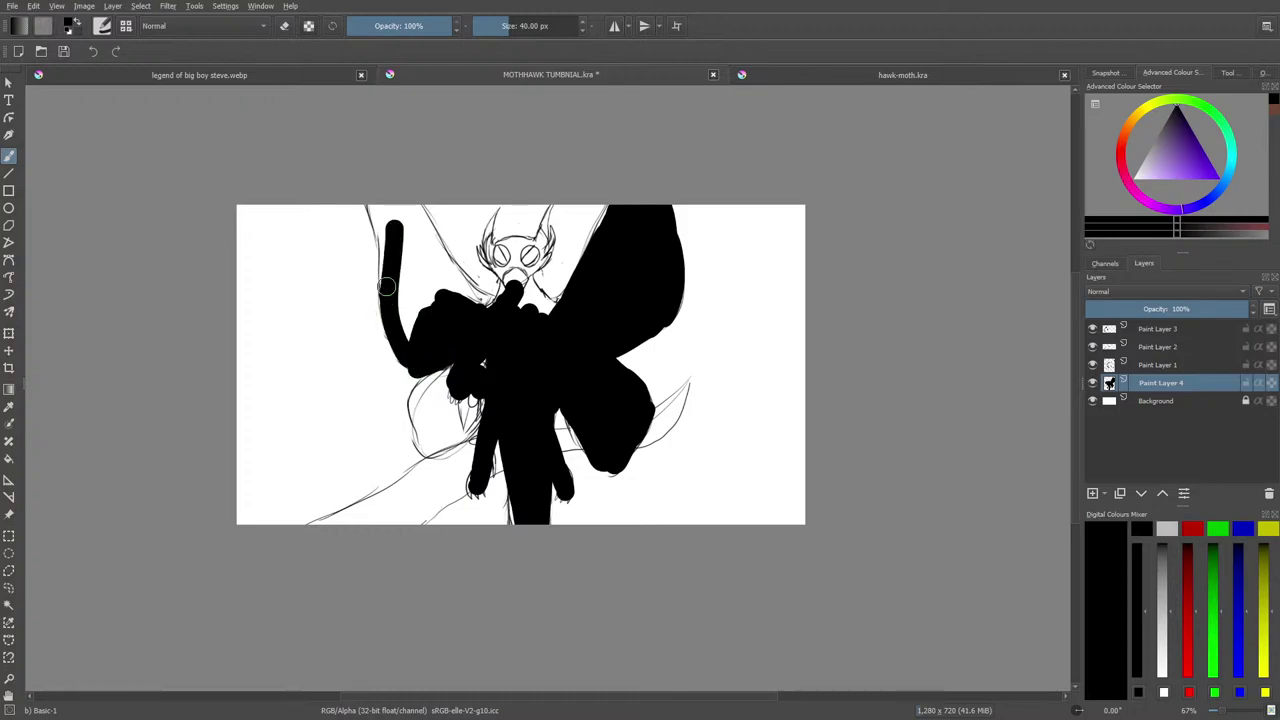
pyautogui.moveTo(386, 287)
pyautogui.mouseDown()
pyautogui.moveTo(374, 205)
pyautogui.moveTo(413, 336)
pyautogui.moveTo(425, 265)
pyautogui.moveTo(483, 314)
pyautogui.moveTo(464, 281)
pyautogui.moveTo(477, 347)
pyautogui.moveTo(411, 412)
pyautogui.moveTo(434, 446)
pyautogui.moveTo(494, 396)
pyautogui.moveTo(447, 446)
pyautogui.moveTo(463, 385)
pyautogui.moveTo(423, 434)
pyautogui.mouseUp()
pyautogui.moveTo(512, 268)
pyautogui.mouseDown()
pyautogui.moveTo(502, 316)
pyautogui.moveTo(518, 263)
pyautogui.moveTo(548, 317)
pyautogui.moveTo(531, 263)
pyautogui.moveTo(522, 270)
pyautogui.moveTo(525, 238)
pyautogui.moveTo(543, 254)
pyautogui.moveTo(550, 209)
pyautogui.moveTo(547, 250)
pyautogui.mouseUp()
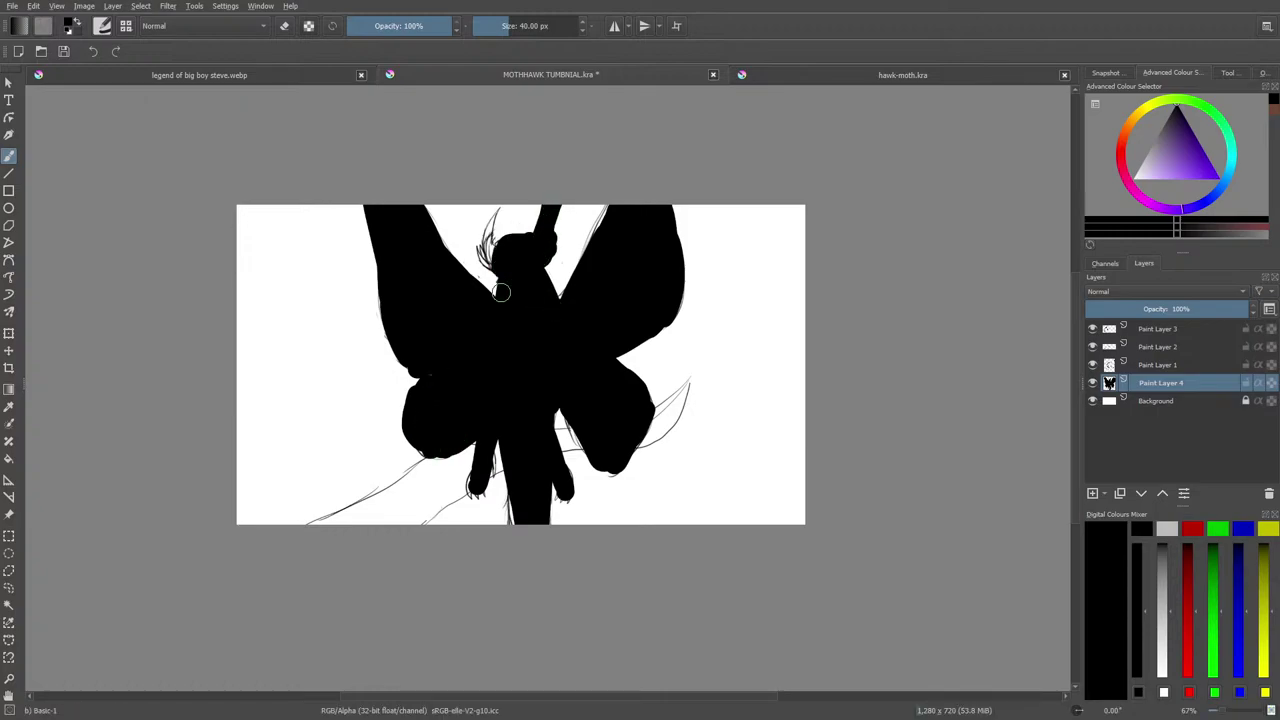
pyautogui.moveTo(501, 291)
pyautogui.mouseDown()
pyautogui.moveTo(478, 236)
pyautogui.moveTo(498, 266)
pyautogui.moveTo(490, 214)
pyautogui.moveTo(491, 248)
pyautogui.mouseUp()
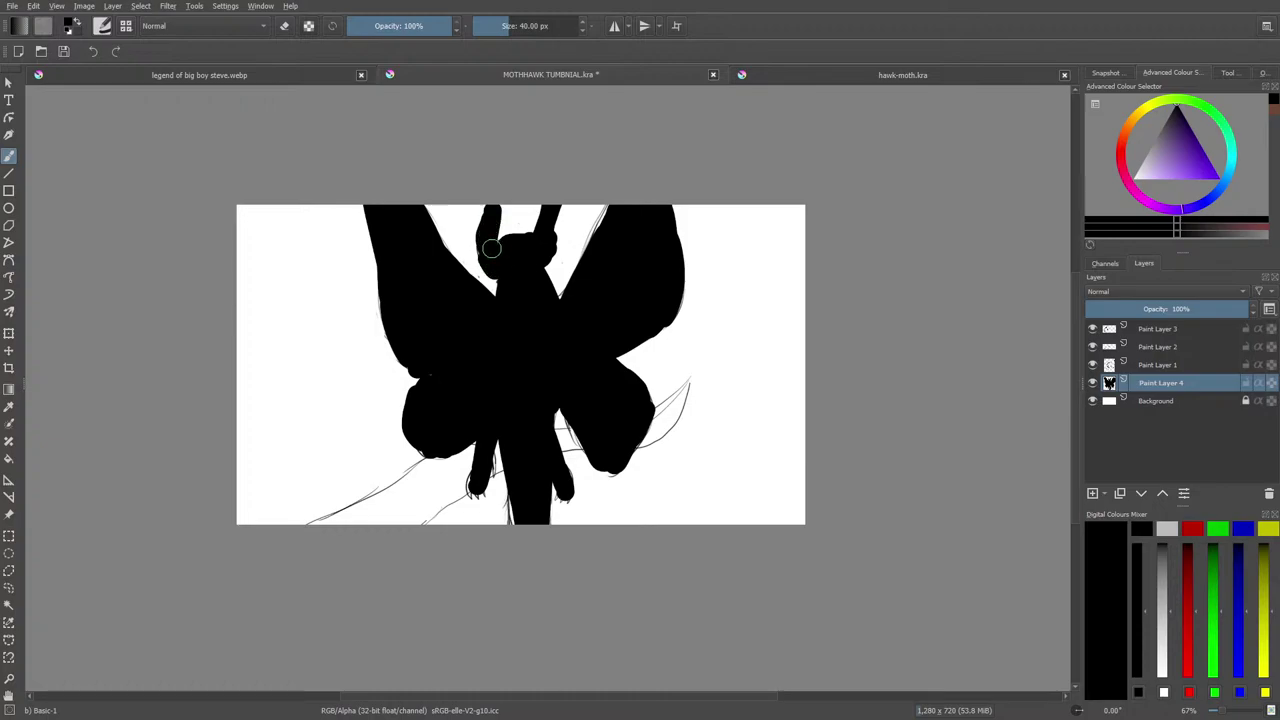
# Change the drawing colour to bright red and reduce the brush size to 6.98 px.
pyautogui.rightClick(243, 363)
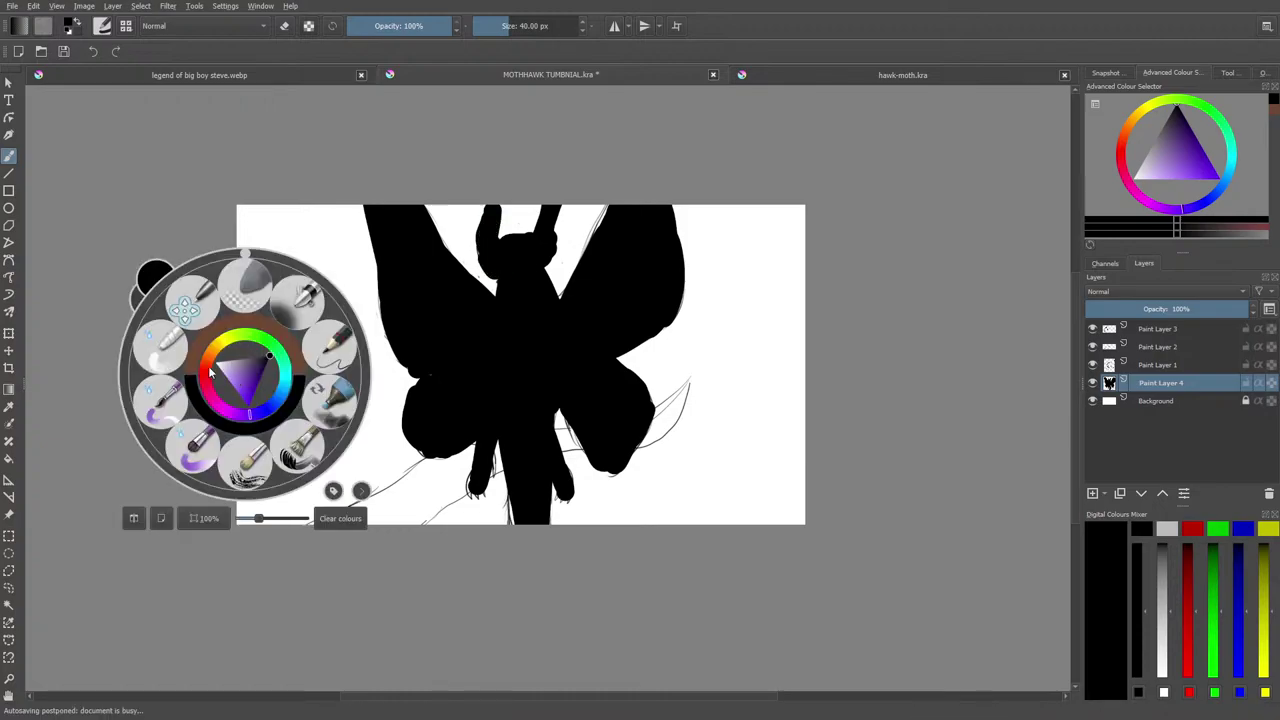
pyautogui.click(211, 376)
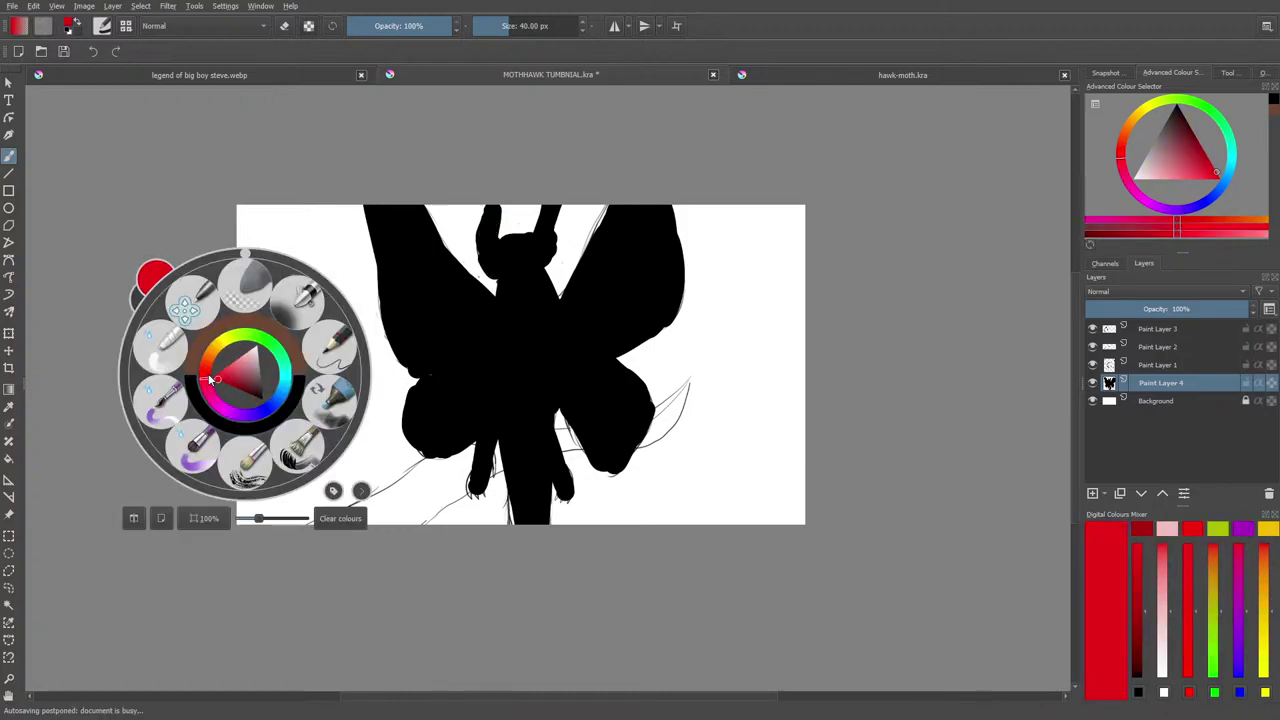
pyautogui.rightClick(202, 342)
pyautogui.moveTo(1219, 710); pyautogui.dragTo(1229, 711)
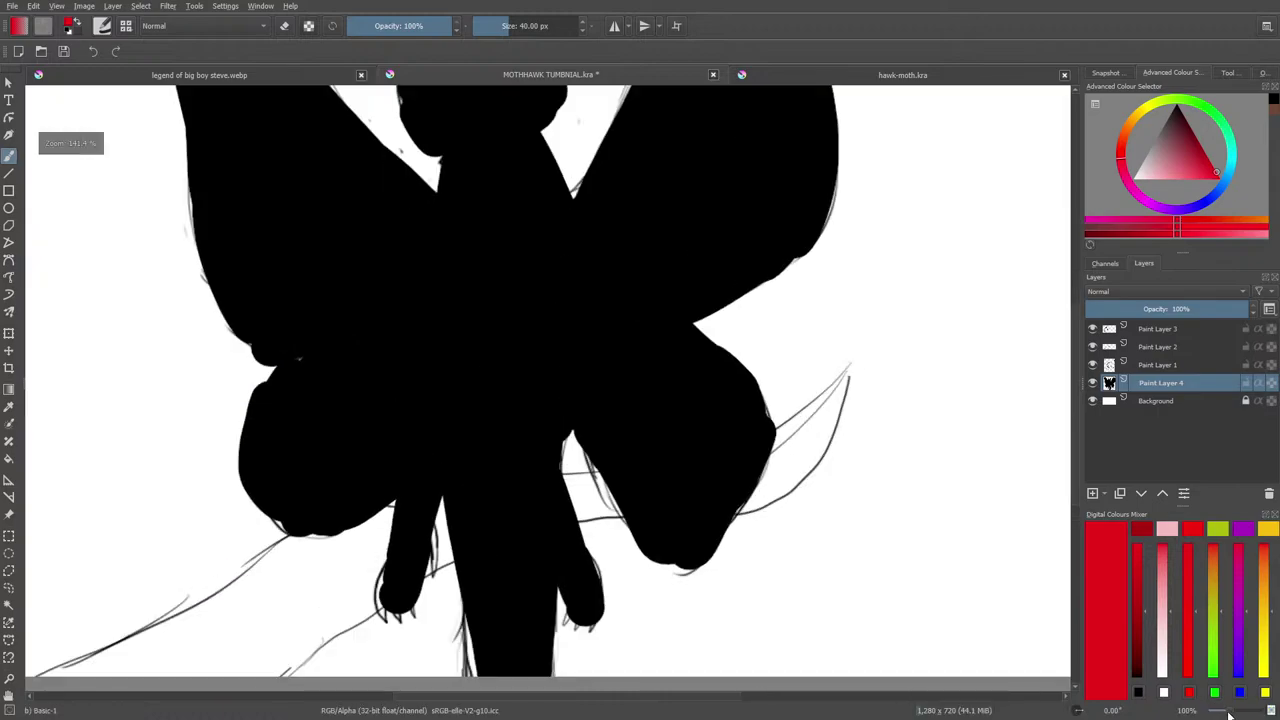
pyautogui.moveTo(1077, 457); pyautogui.dragTo(1079, 401)
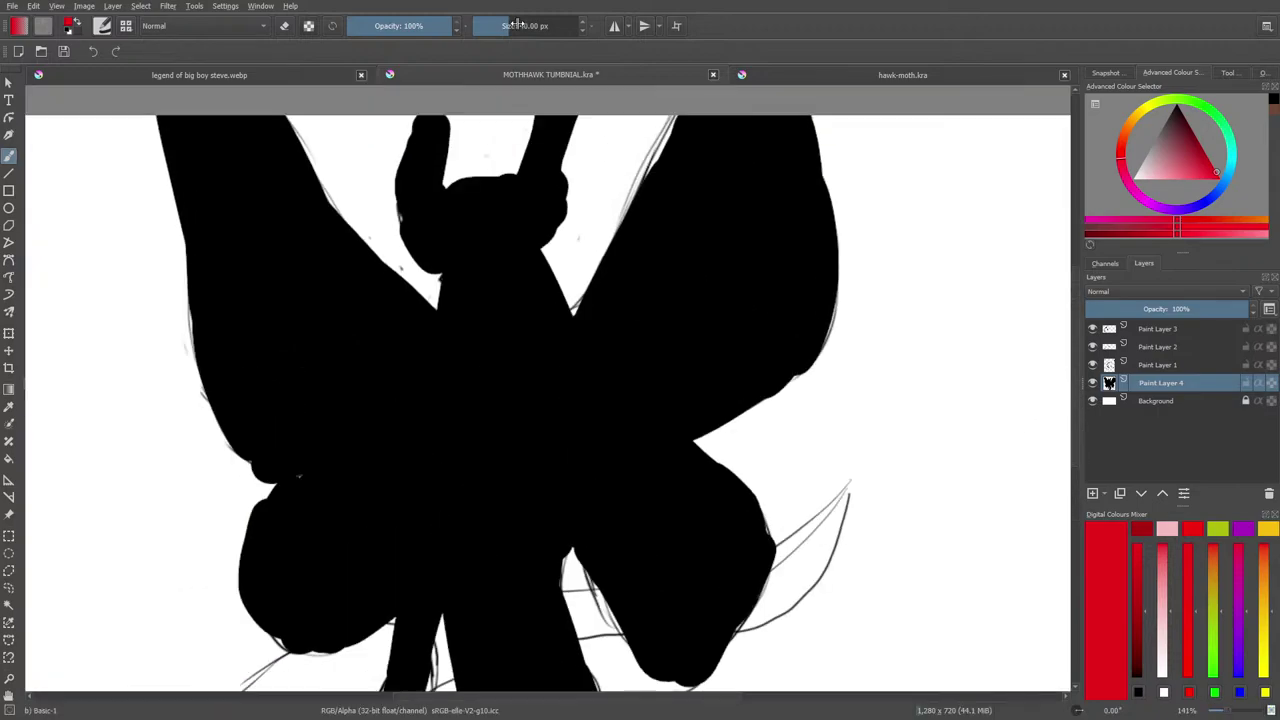
pyautogui.moveTo(517, 25); pyautogui.dragTo(498, 25)
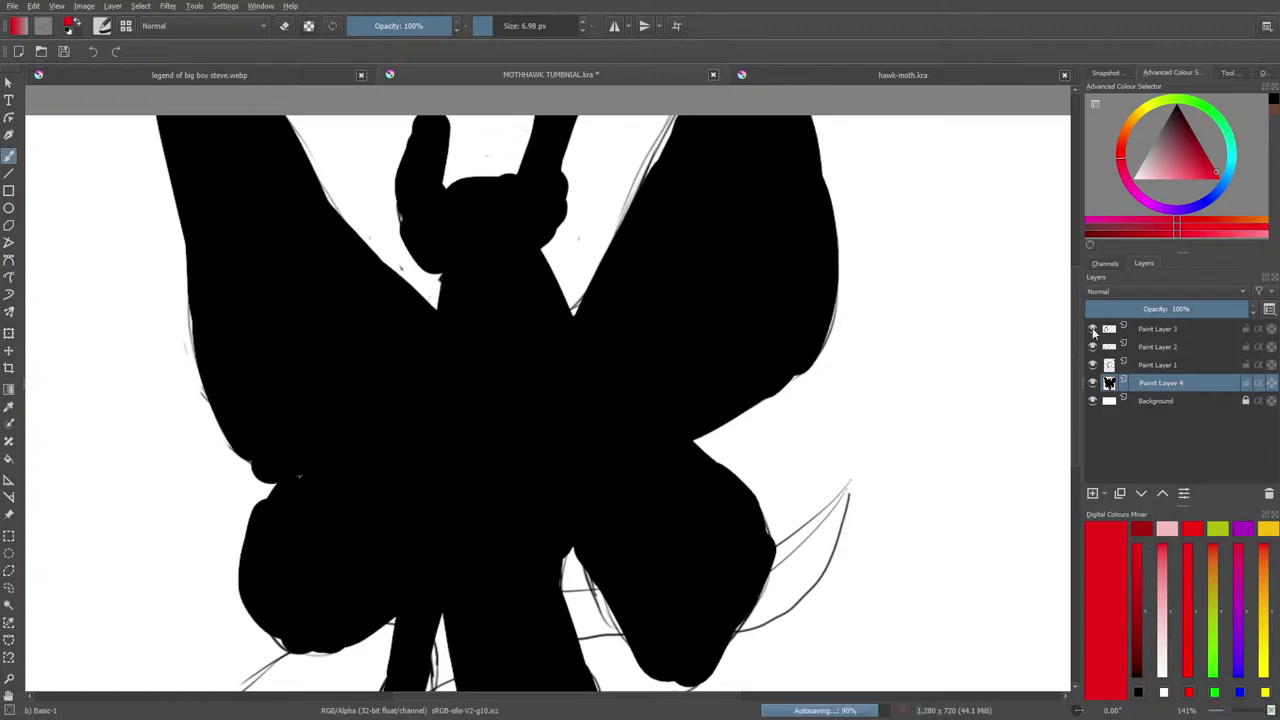
# Paint the hawk-moth's eyes and streaks rising from them toward the horns in red, setting Paint Layer 4's opacity to 86%.
pyautogui.click(1159, 306)
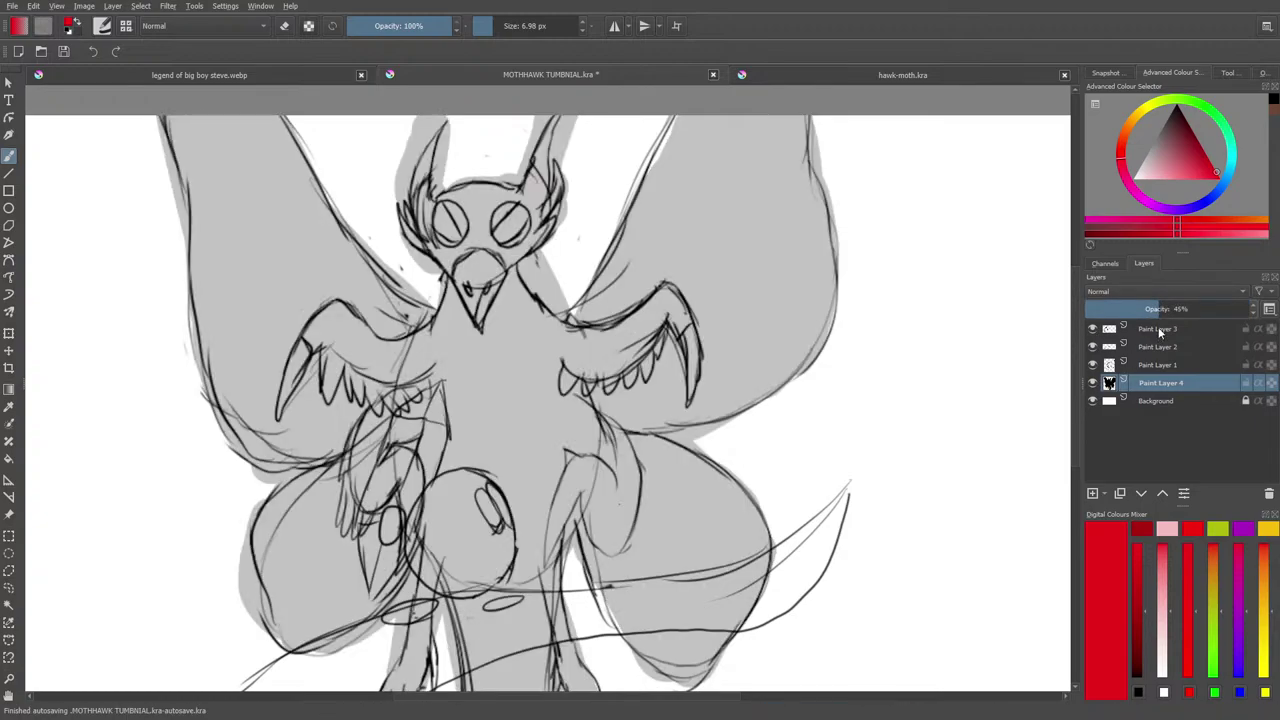
pyautogui.moveTo(496, 235); pyautogui.dragTo(516, 214)
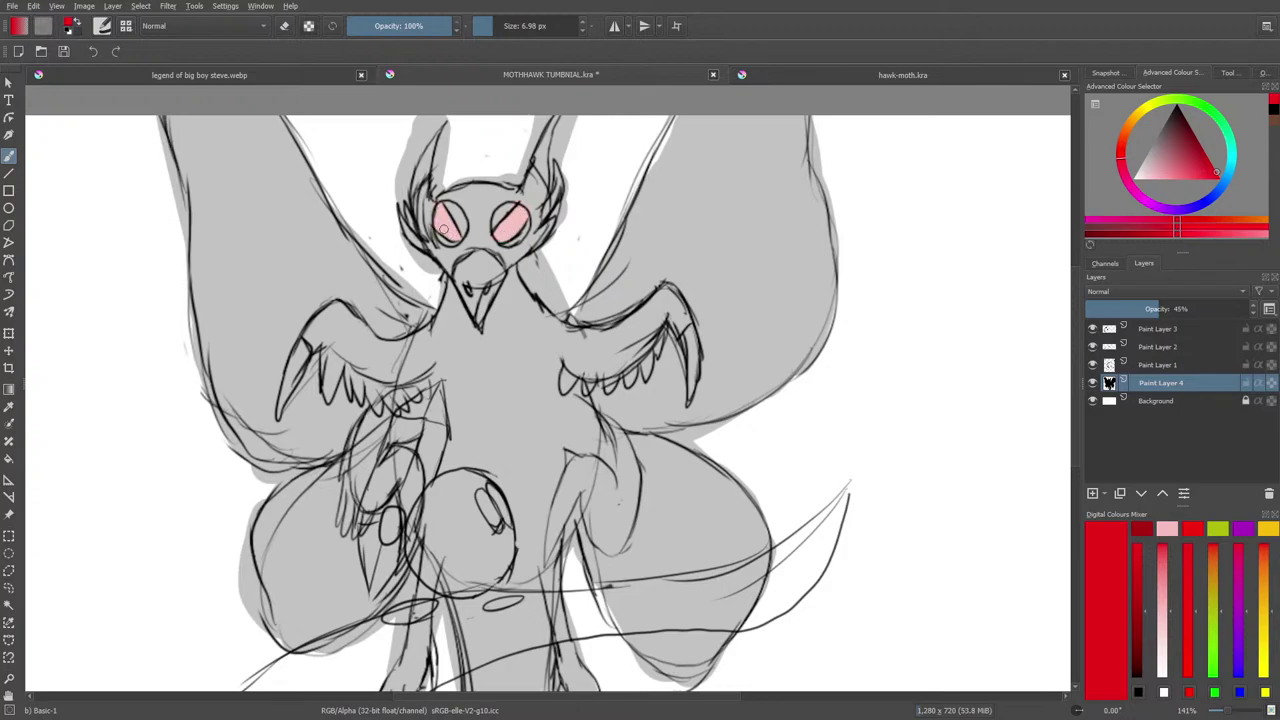
pyautogui.moveTo(1150, 306); pyautogui.dragTo(1234, 309)
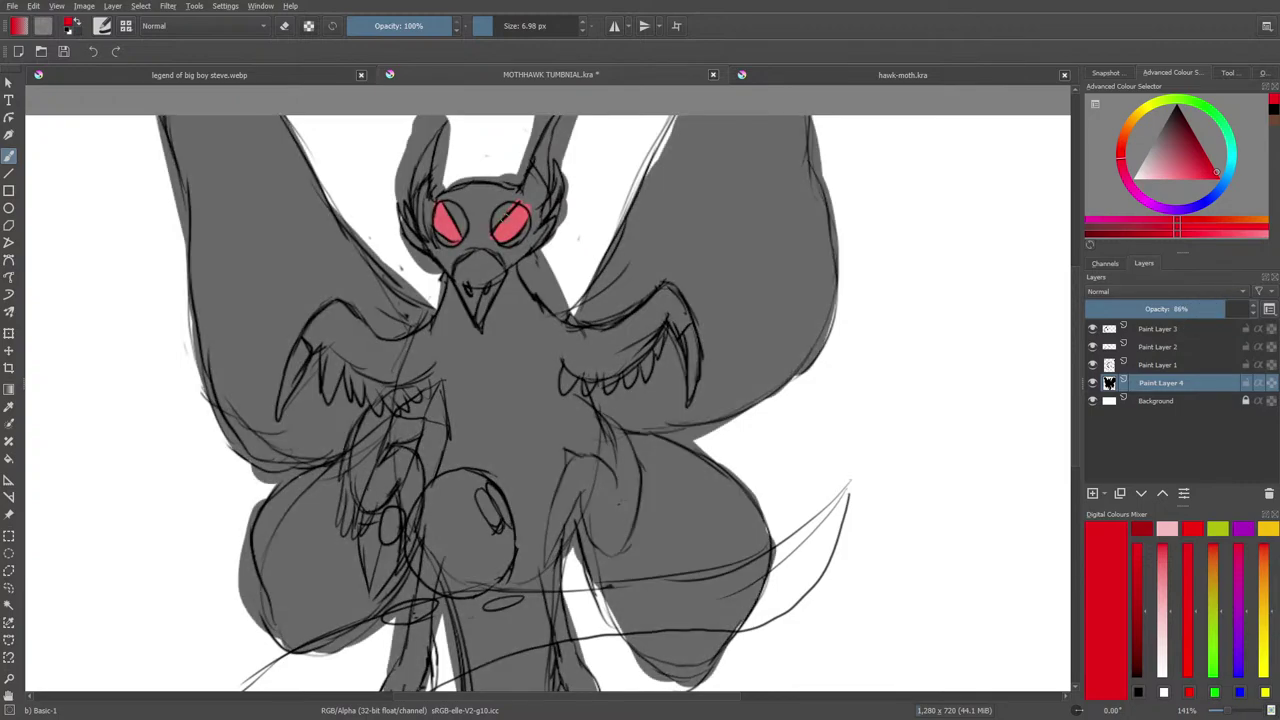
pyautogui.moveTo(510, 214); pyautogui.dragTo(531, 172)
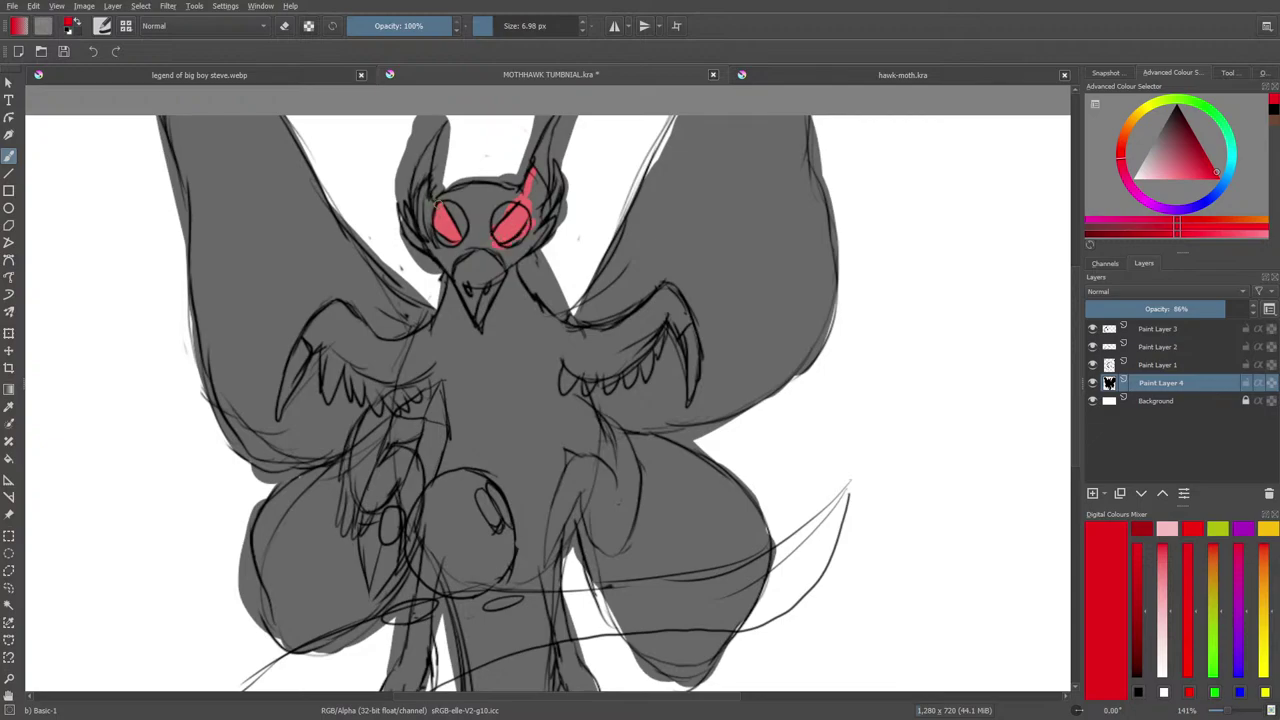
pyautogui.moveTo(437, 205); pyautogui.dragTo(433, 177)
# Add a filter mask to Paint Layer 4 using Motion Blur with an angle of 269°.
pyautogui.rightClick(1155, 383)
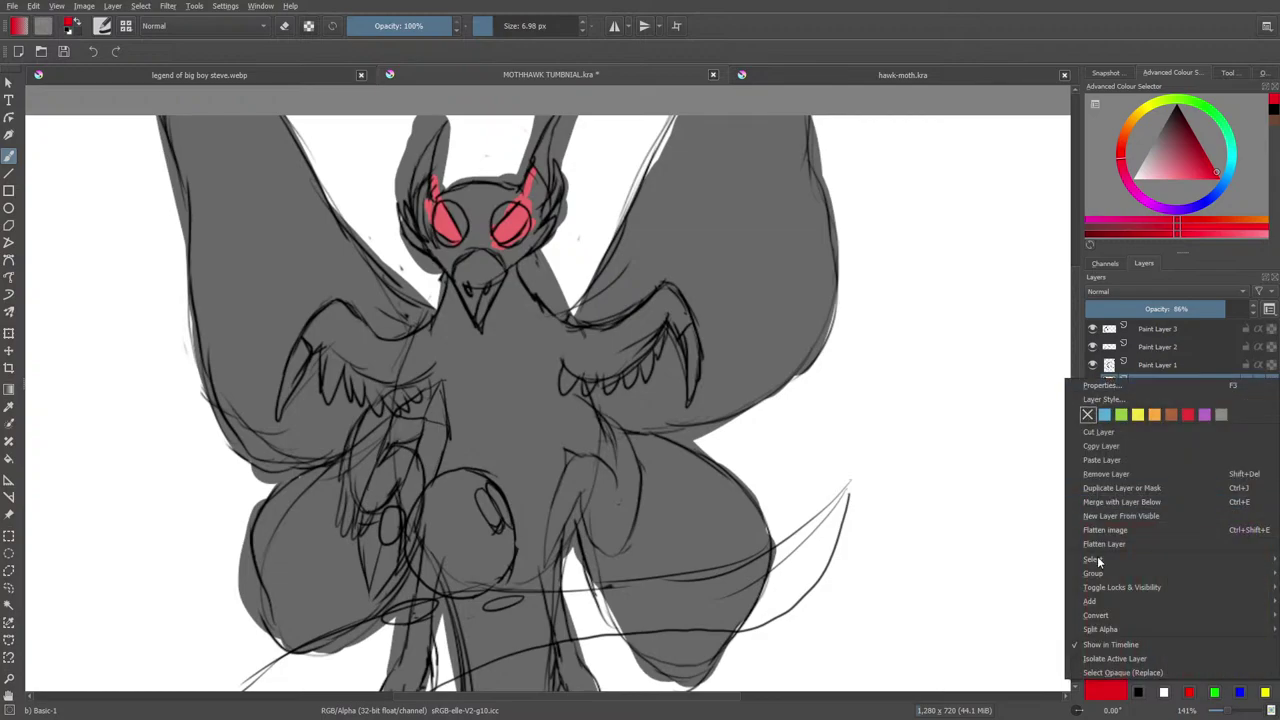
pyautogui.moveTo(1090, 575)
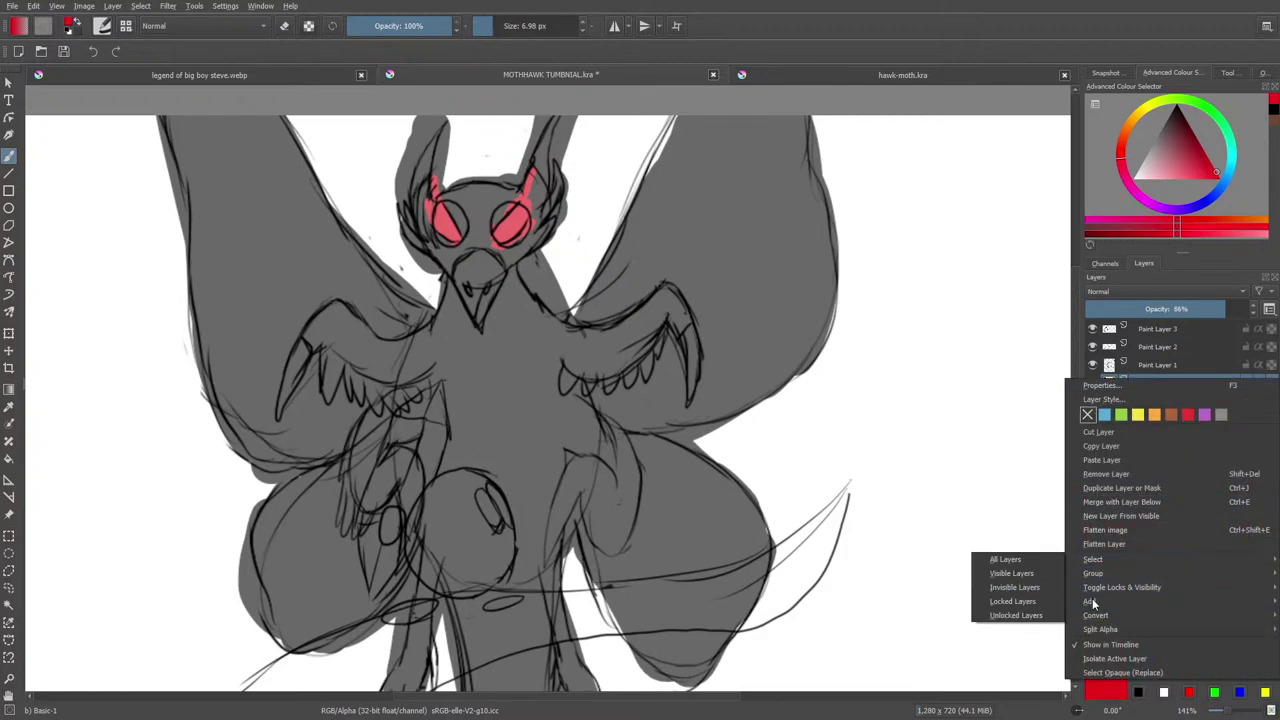
pyautogui.moveTo(1085, 601)
pyautogui.click(1028, 617)
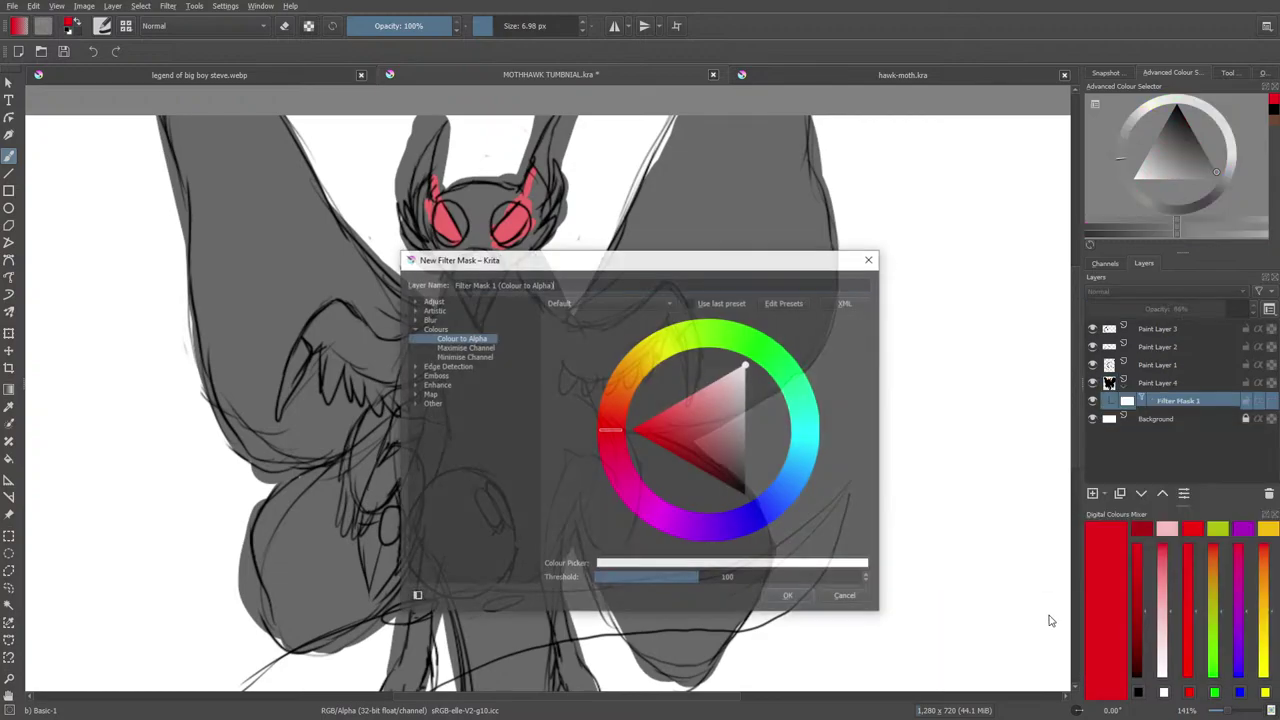
pyautogui.click(427, 320)
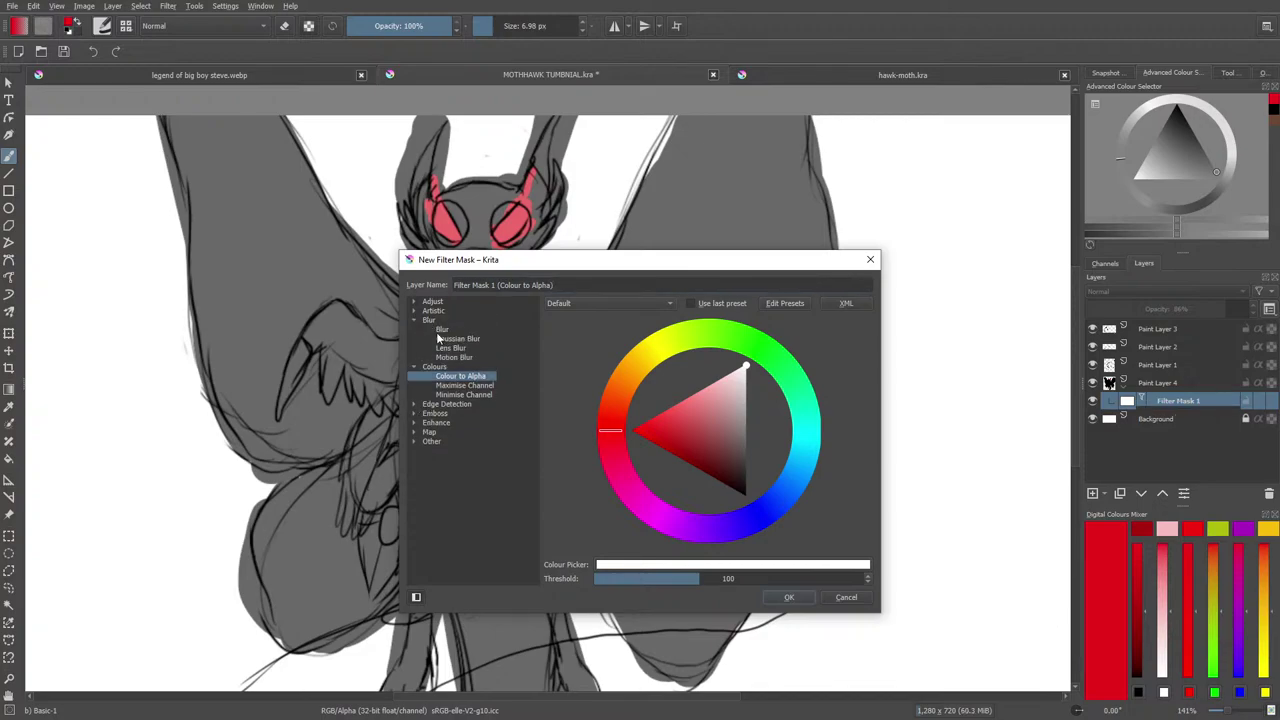
pyautogui.click(449, 349)
pyautogui.click(446, 355)
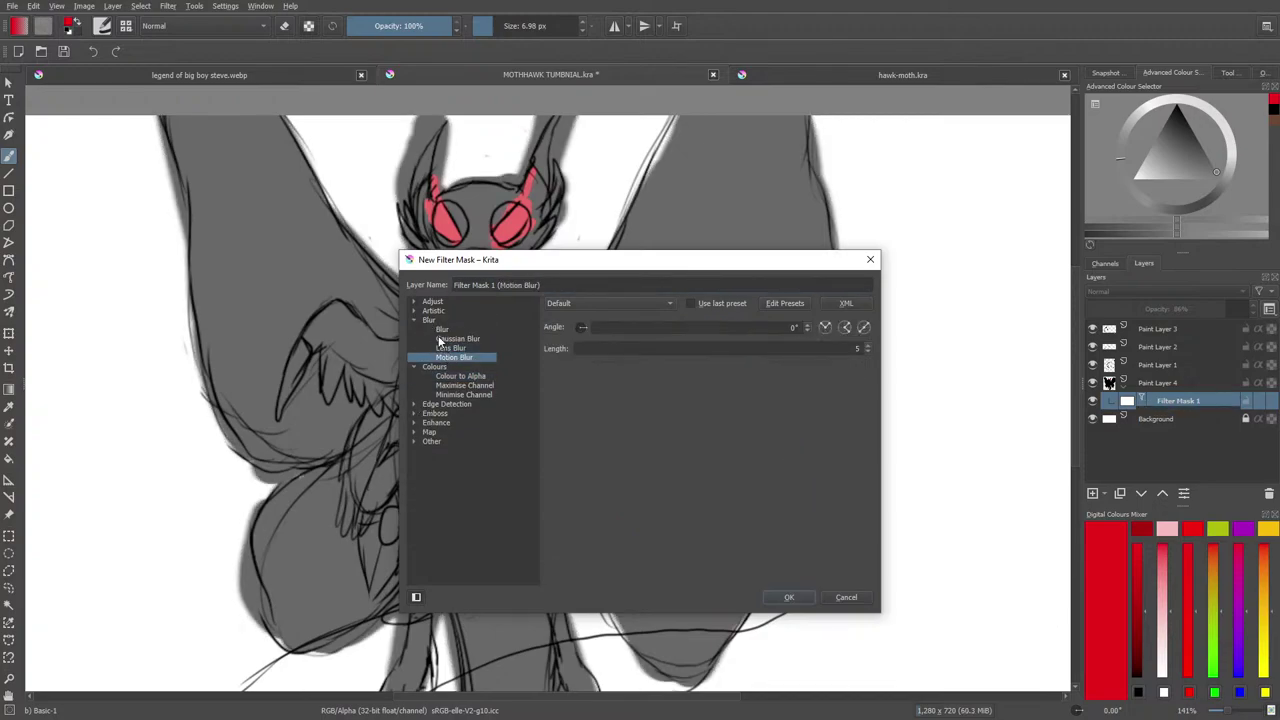
pyautogui.moveTo(578, 265); pyautogui.dragTo(298, 276)
pyautogui.moveTo(305, 344); pyautogui.dragTo(303, 312)
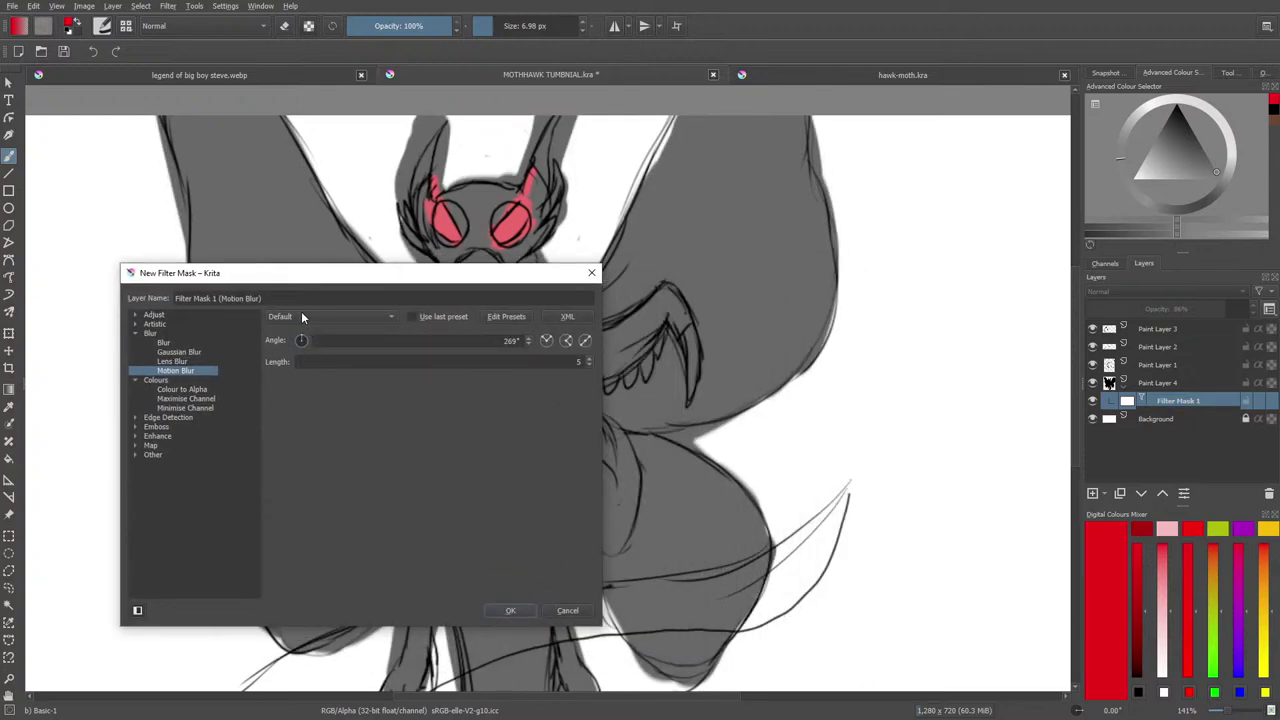
# Set the motion blur length to 29 and apply the filter mask.
pyautogui.click(589, 358)
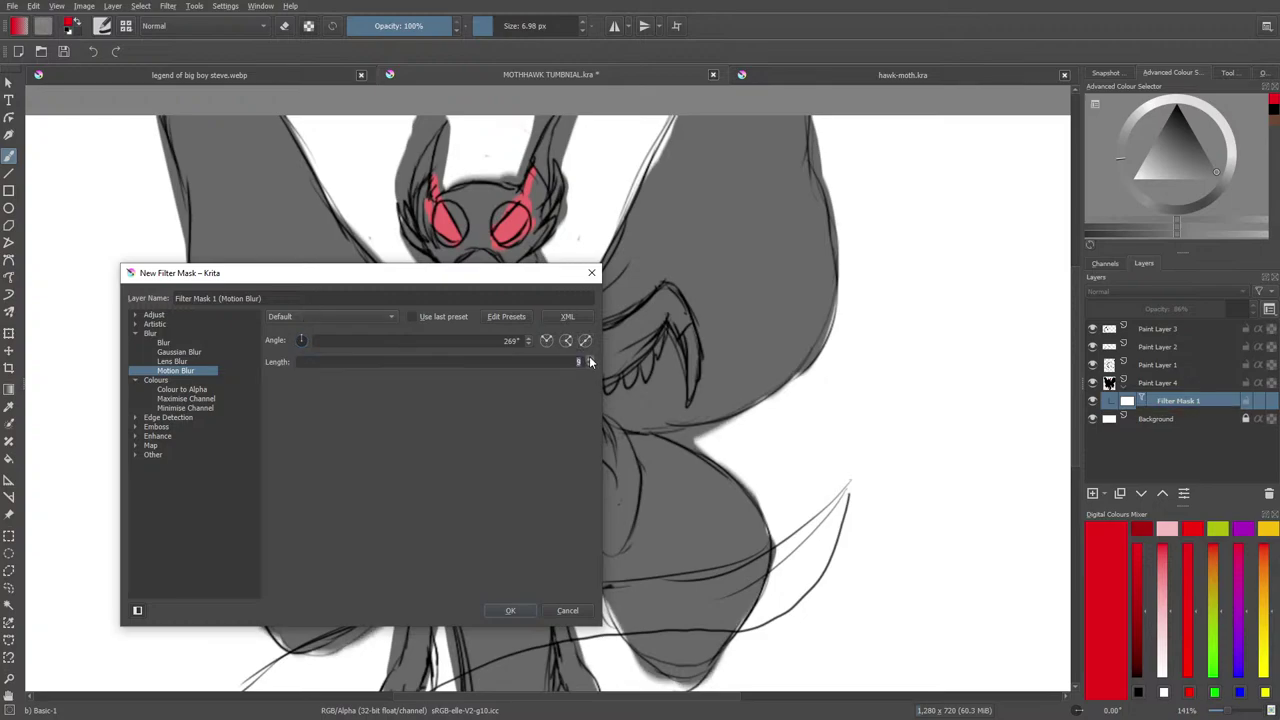
pyautogui.click(589, 358)
pyautogui.click(589, 358)
pyautogui.click(589, 358)
pyautogui.click(589, 358)
pyautogui.click(589, 358)
pyautogui.click(589, 358)
pyautogui.click(588, 358)
pyautogui.click(588, 358)
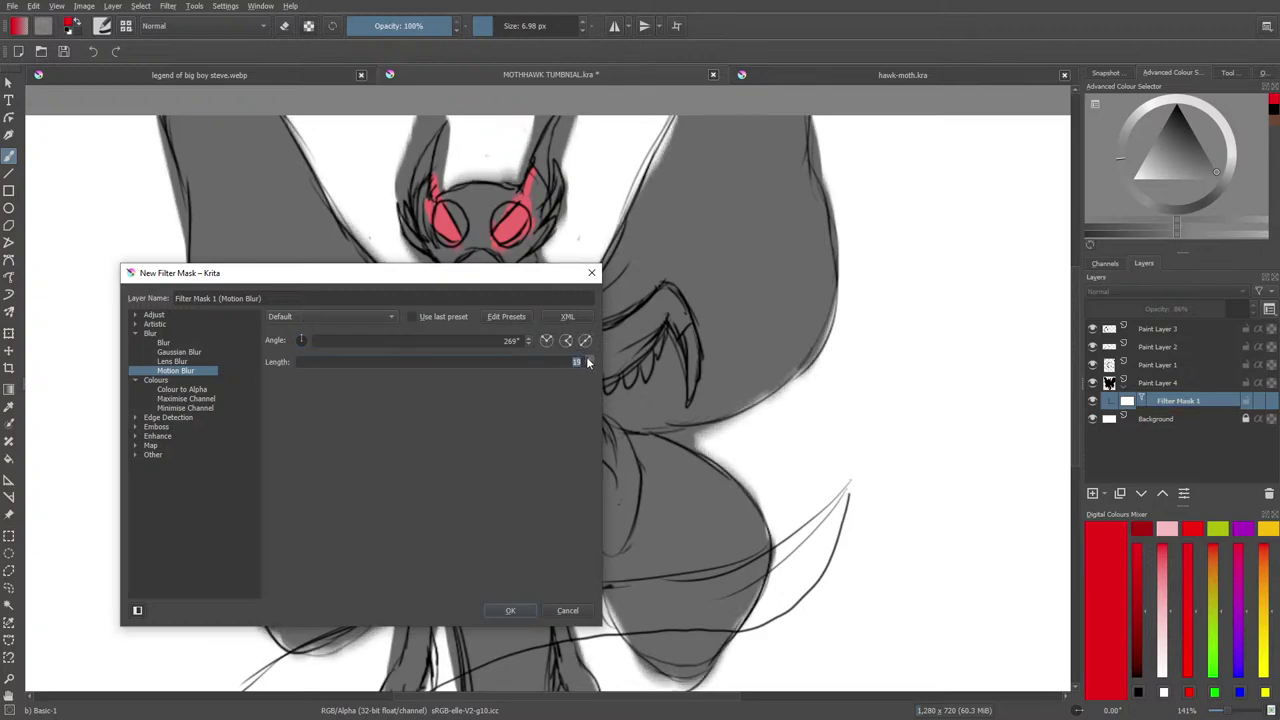
pyautogui.click(587, 362)
pyautogui.click(587, 362)
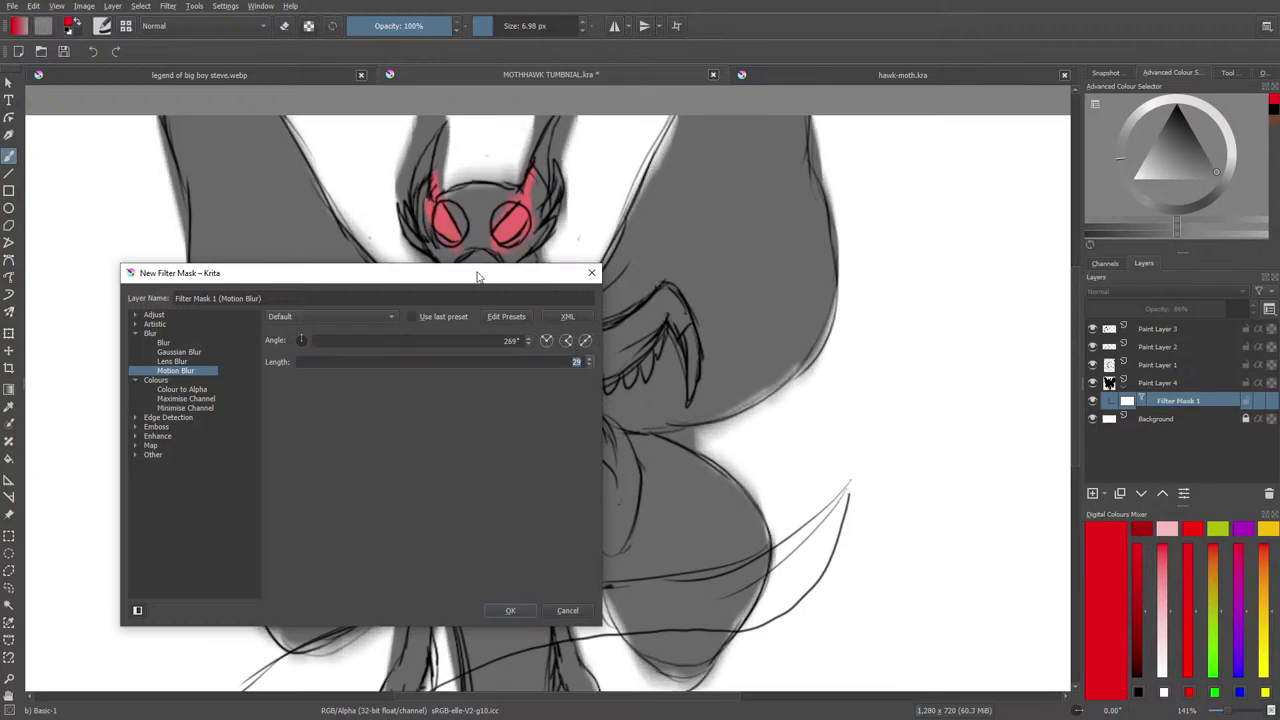
pyautogui.moveTo(442, 282); pyautogui.dragTo(345, 282)
pyautogui.click(410, 628)
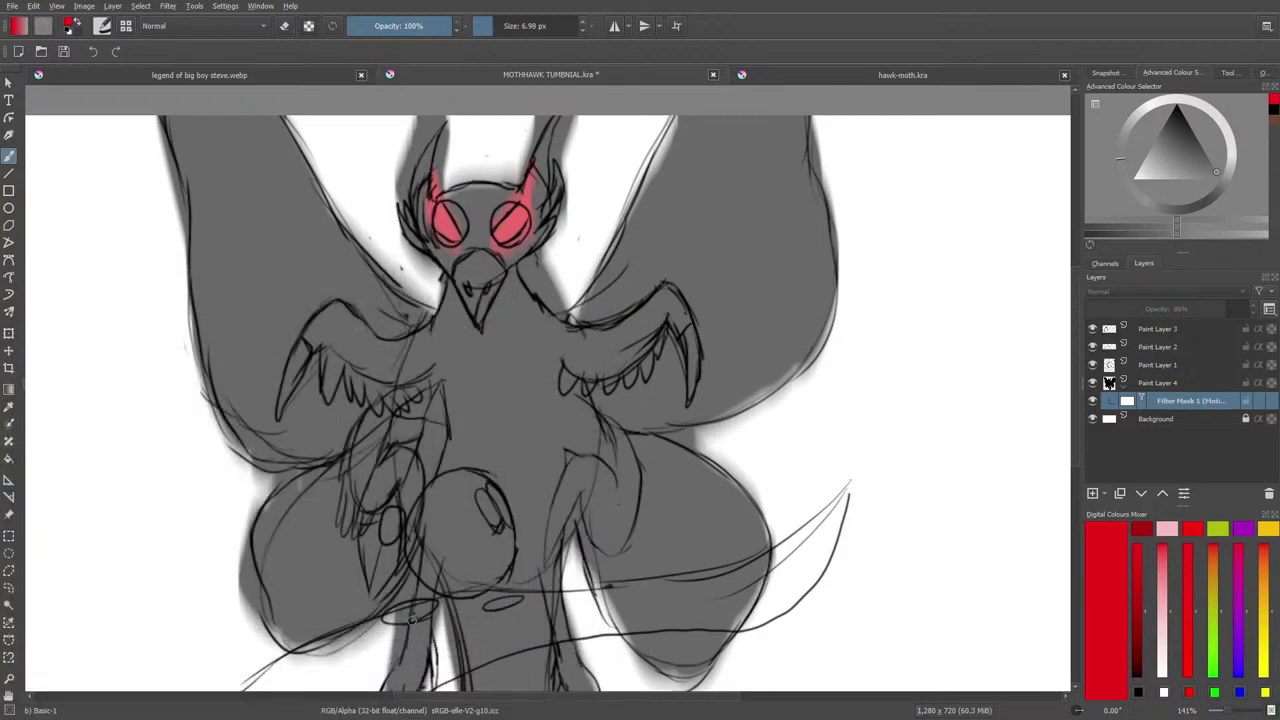
# Toggle Paint Layer 3's visibility to check it, and hide Paint Layer 2 with the sweeping curves across the lower canvas.
pyautogui.click(1092, 328)
pyautogui.click(1092, 328)
pyautogui.click(1093, 346)
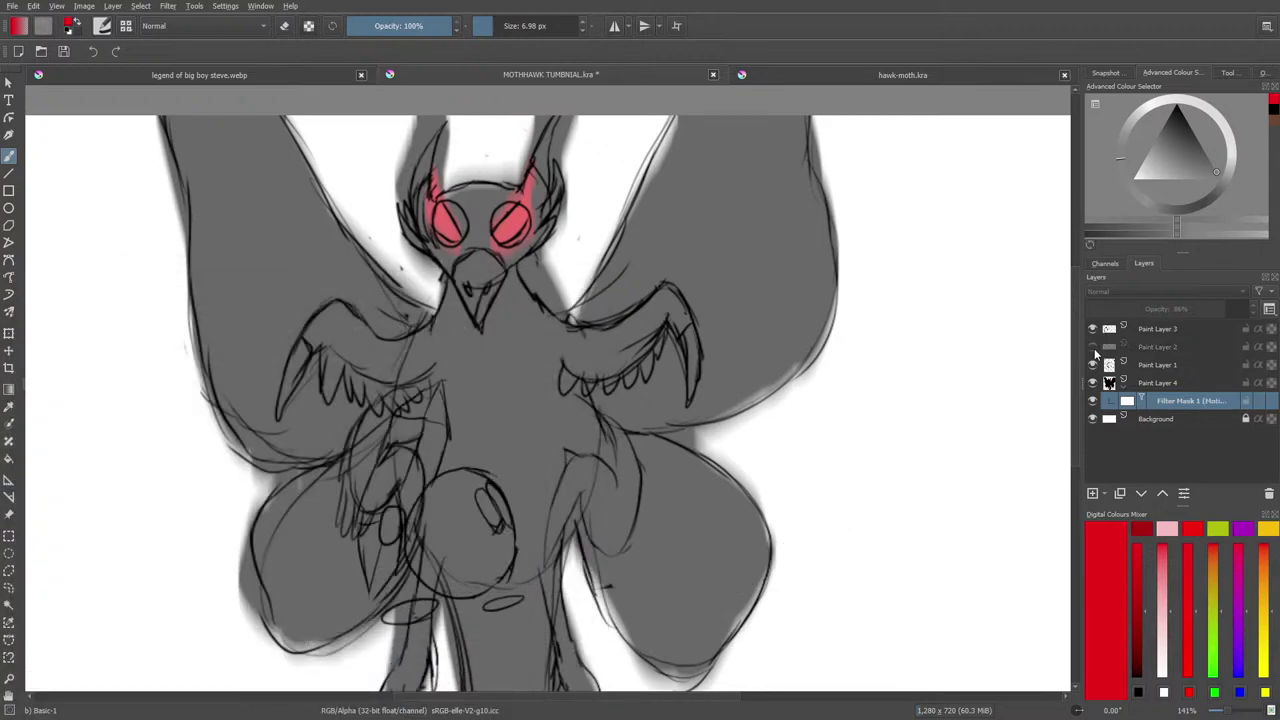
# Show Paint Layer 2 and set Paint Layer 4's opacity to 100%.
pyautogui.click(1093, 346)
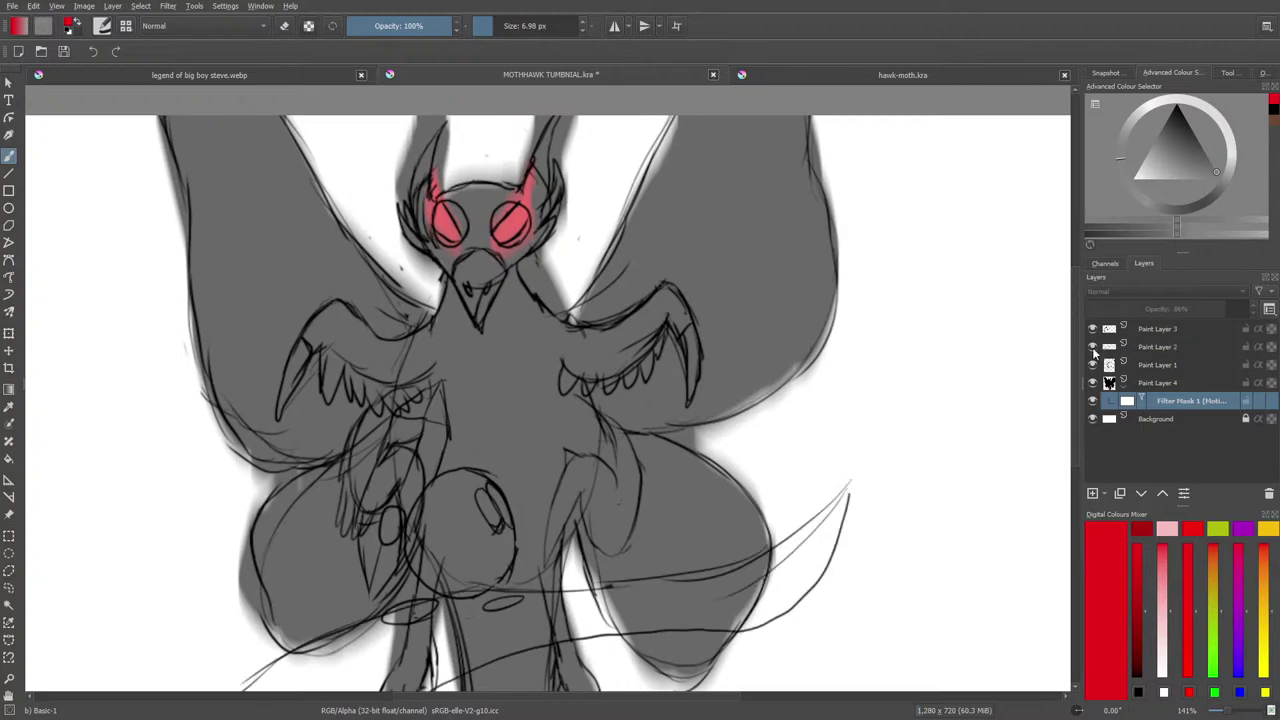
pyautogui.click(1140, 385)
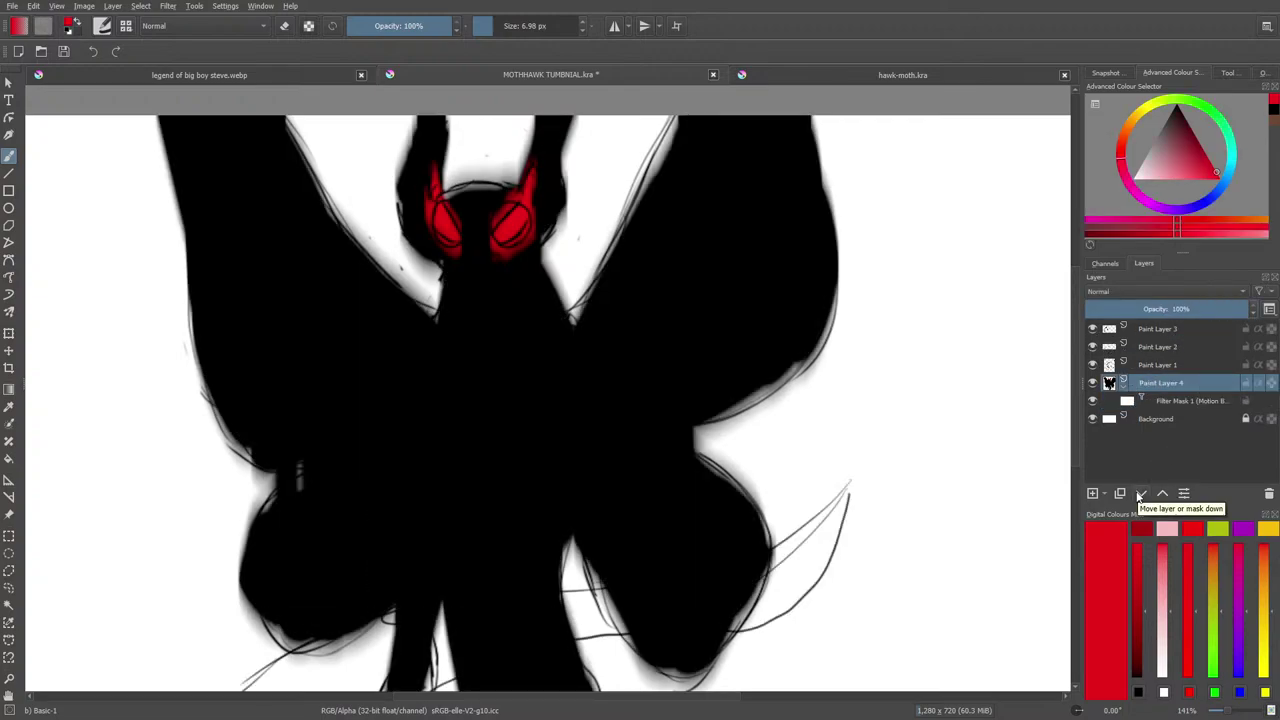
# Examine the opaque hawk-moth silhouette and its blurred edges at different zoom levels.
pyautogui.click(1218, 716)
pyautogui.moveTo(1218, 716); pyautogui.dragTo(1234, 714)
pyautogui.scroll(-10, 1218, 714)
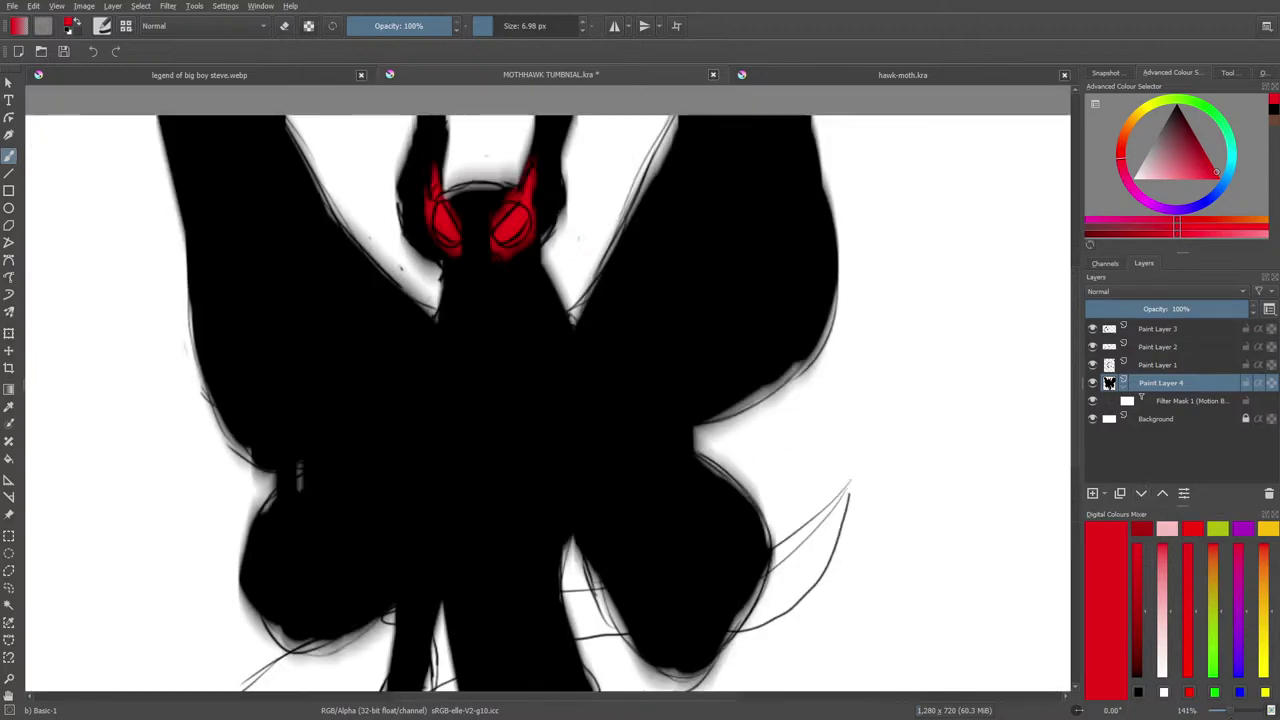
pyautogui.scroll(8, 1218, 714)
pyautogui.scroll(2, 1218, 714)
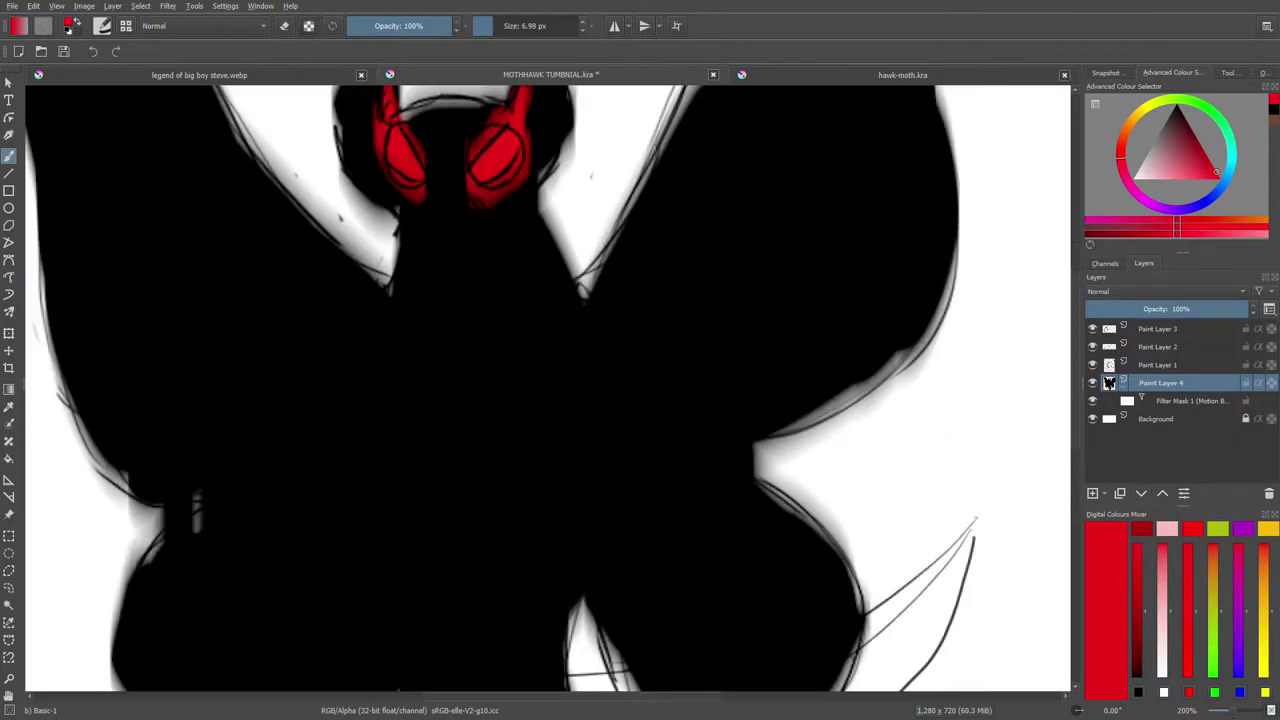
pyautogui.scroll(-2, 1218, 714)
pyautogui.scroll(2, 1218, 714)
pyautogui.scroll(-5, 1218, 714)
pyautogui.scroll(3, 1218, 714)
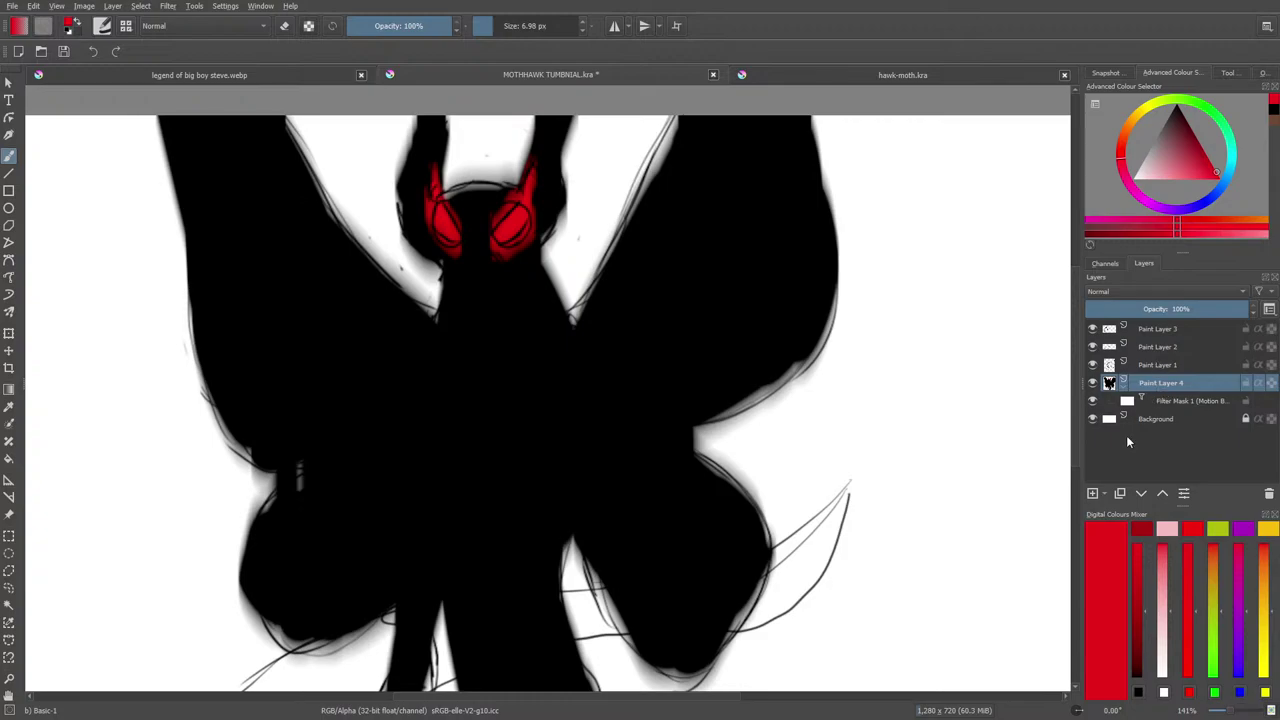
# Set Paint Layer 4's opacity to 79% and erase the overspill around the left wings' outer edges with a 10.16 px circle eraser.
pyautogui.click(1213, 308)
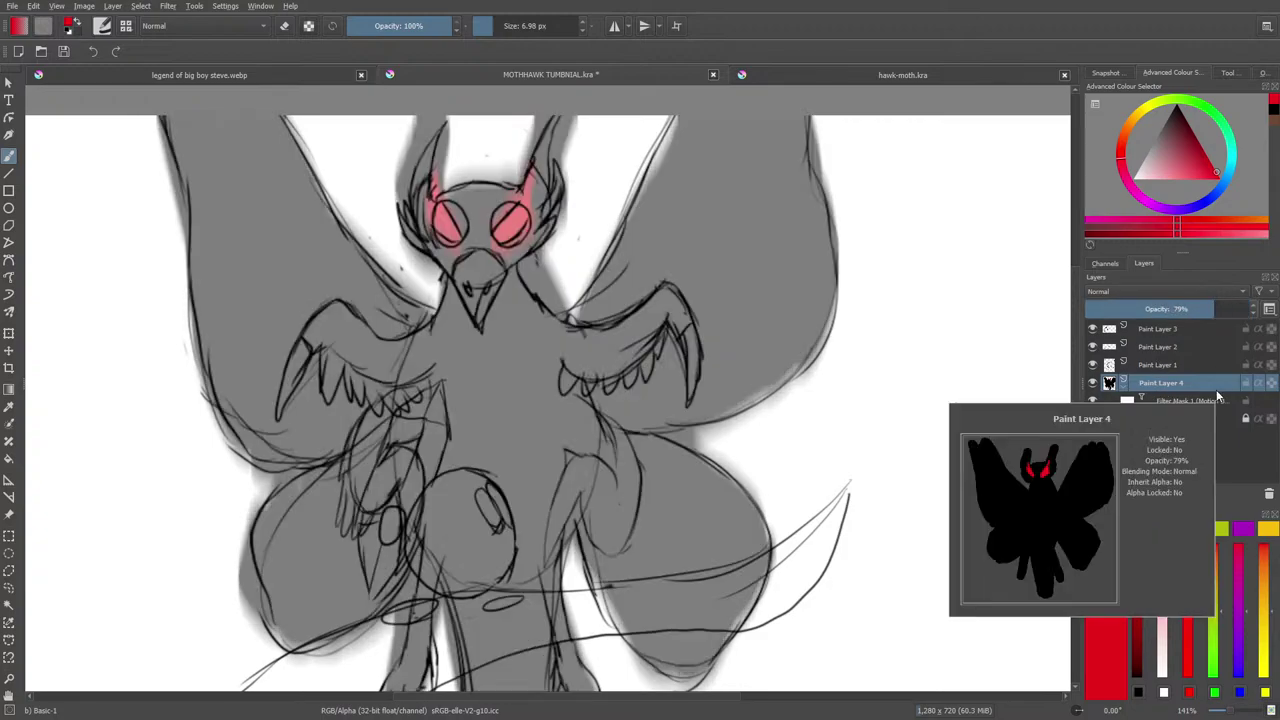
pyautogui.moveTo(1216, 389)
pyautogui.moveTo(1076, 390); pyautogui.dragTo(1087, 456)
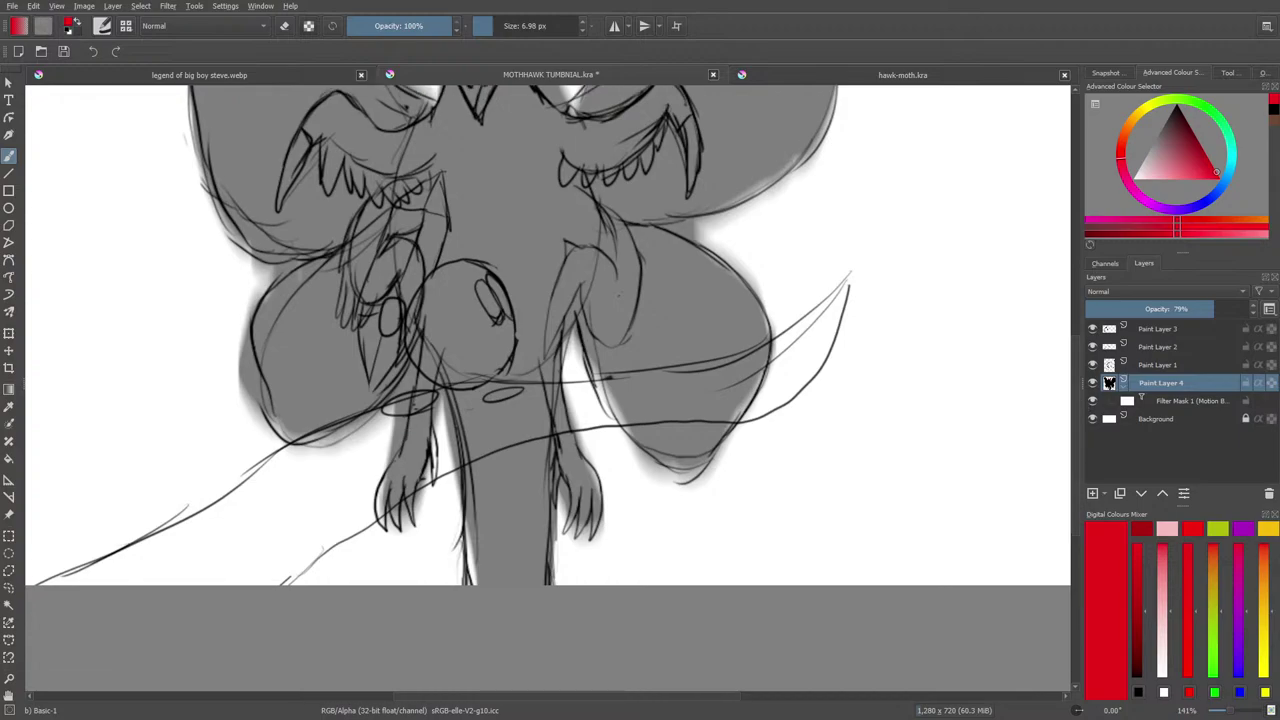
pyautogui.press('e')
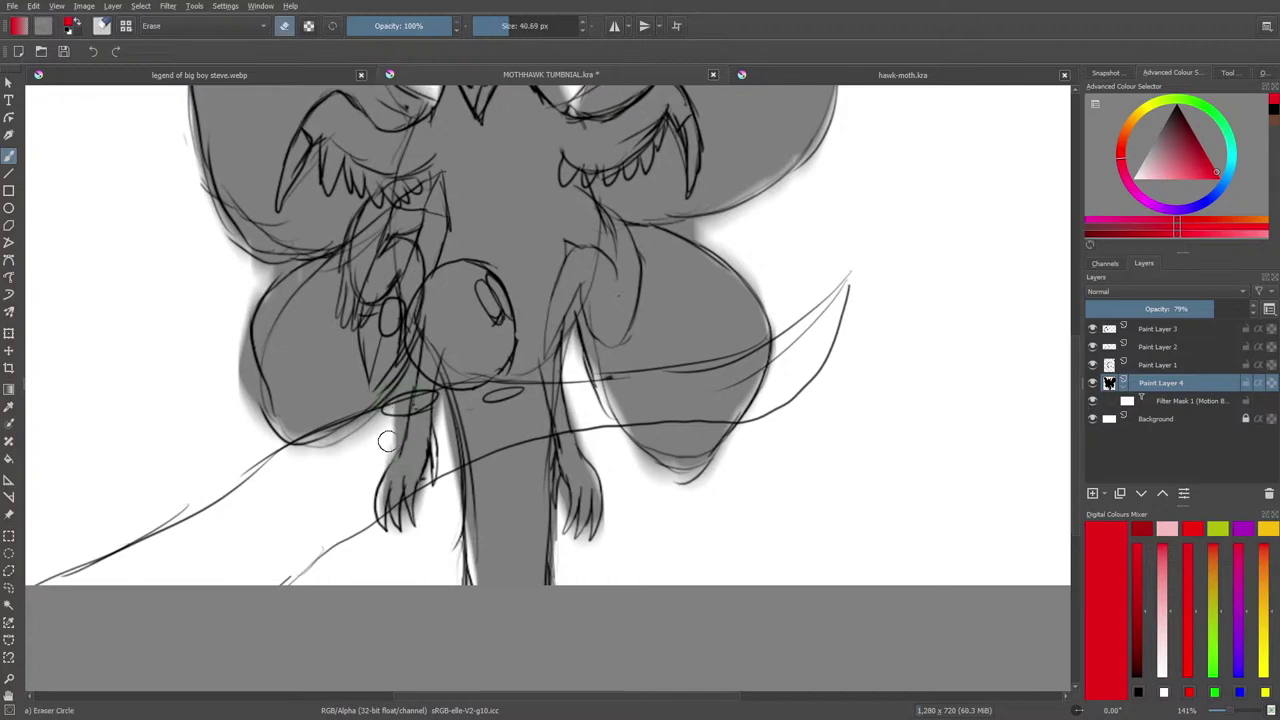
pyautogui.click(493, 22)
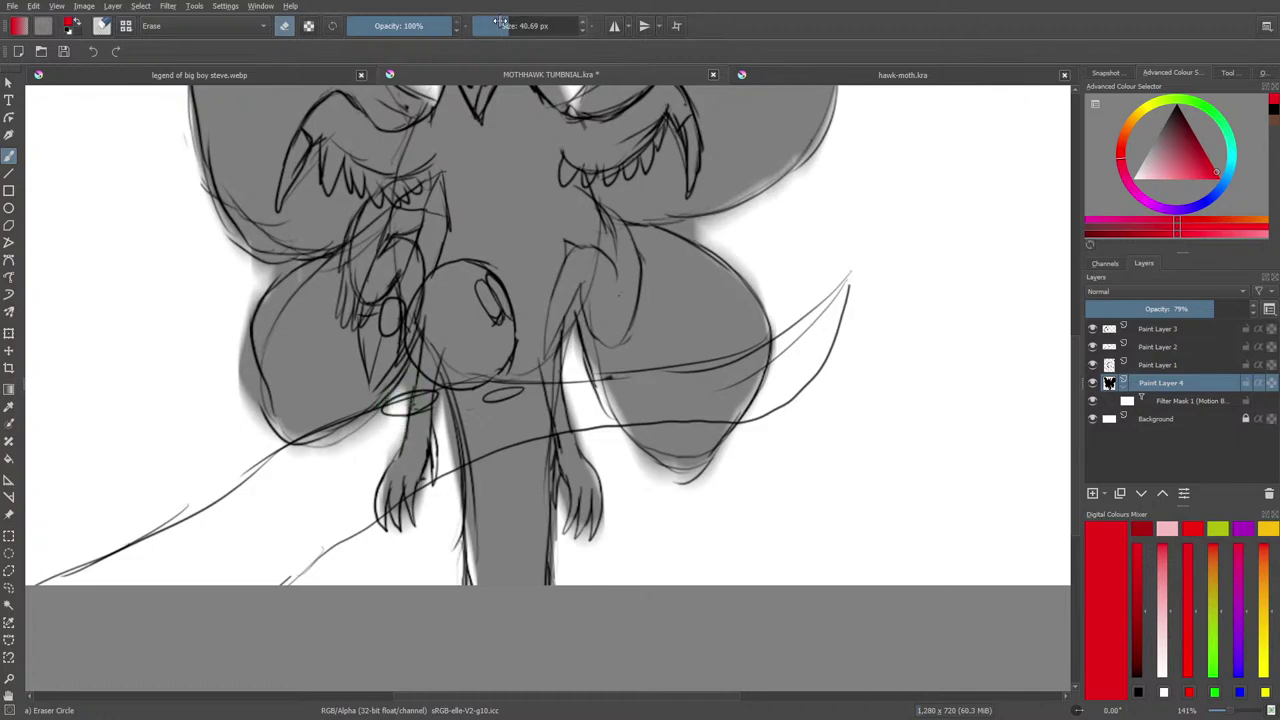
pyautogui.moveTo(398, 415)
pyautogui.mouseDown()
pyautogui.moveTo(408, 370)
pyautogui.moveTo(355, 429)
pyautogui.moveTo(296, 442)
pyautogui.moveTo(251, 420)
pyautogui.moveTo(240, 370)
pyautogui.mouseUp()
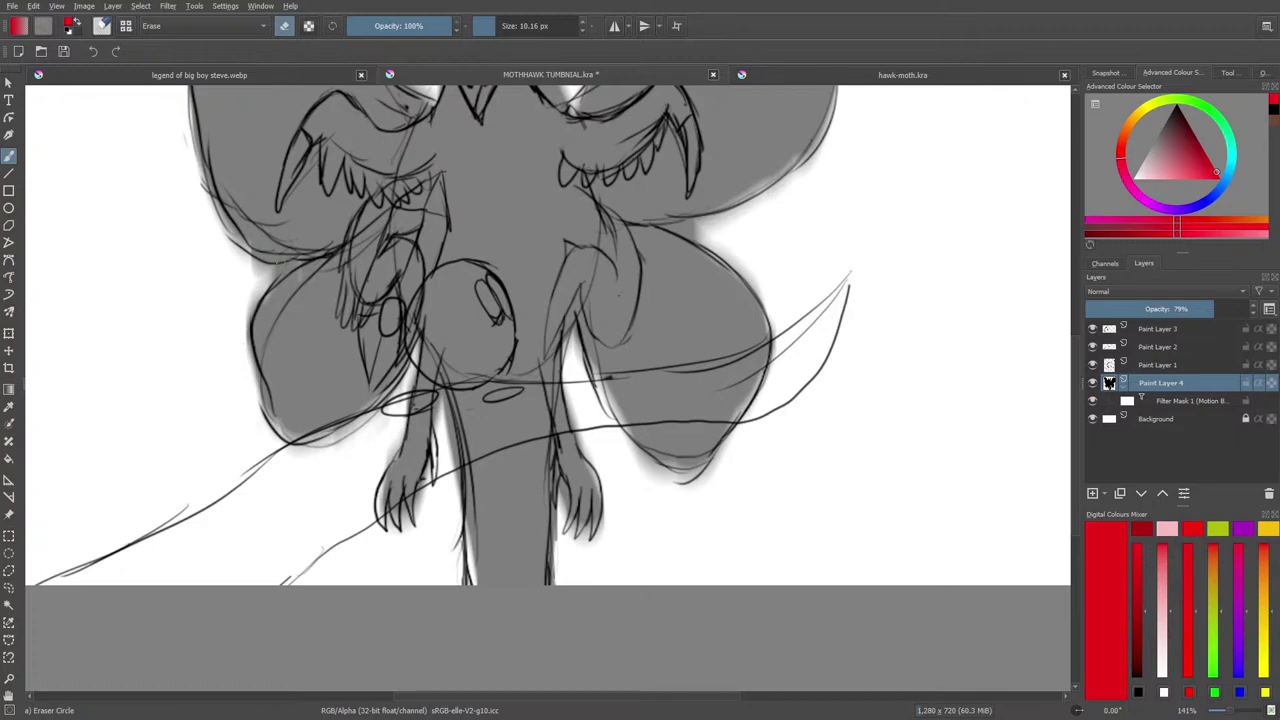
pyautogui.moveTo(251, 284)
pyautogui.mouseDown()
pyautogui.moveTo(312, 255)
pyautogui.moveTo(259, 271)
pyautogui.moveTo(241, 312)
pyautogui.mouseUp()
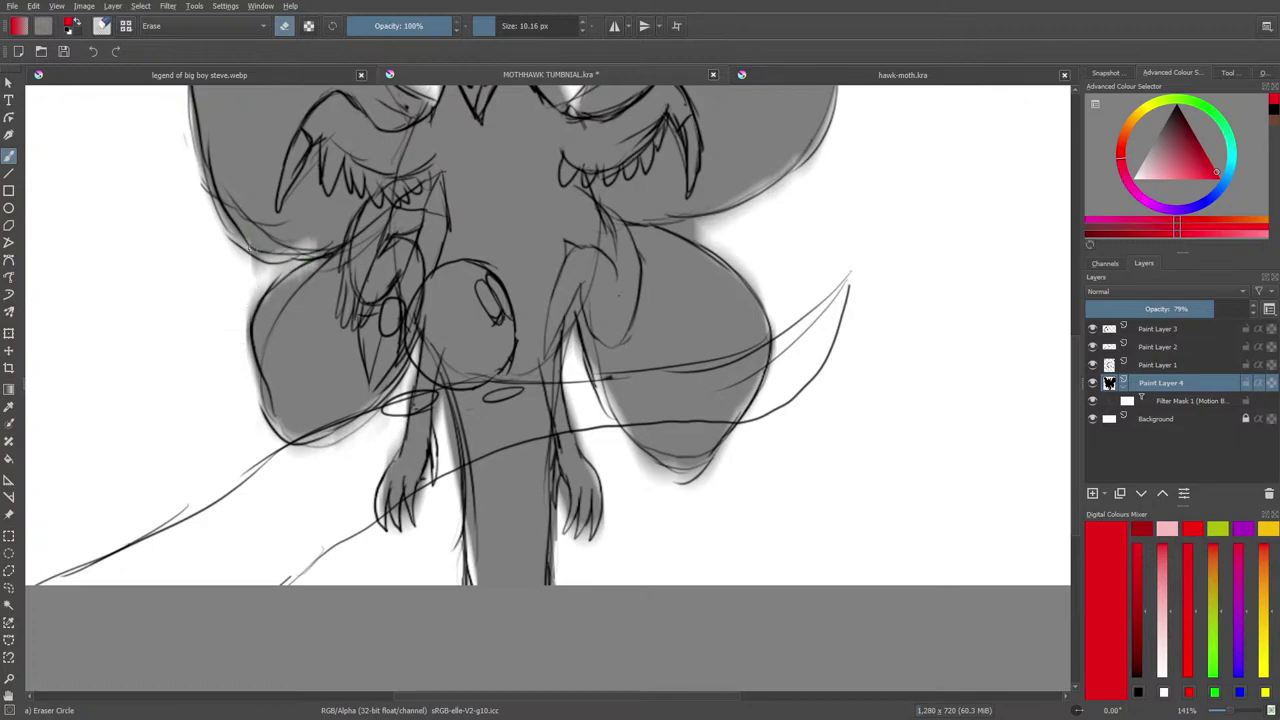
pyautogui.moveTo(248, 250)
pyautogui.mouseDown()
pyautogui.moveTo(201, 189)
pyautogui.moveTo(184, 107)
pyautogui.mouseUp()
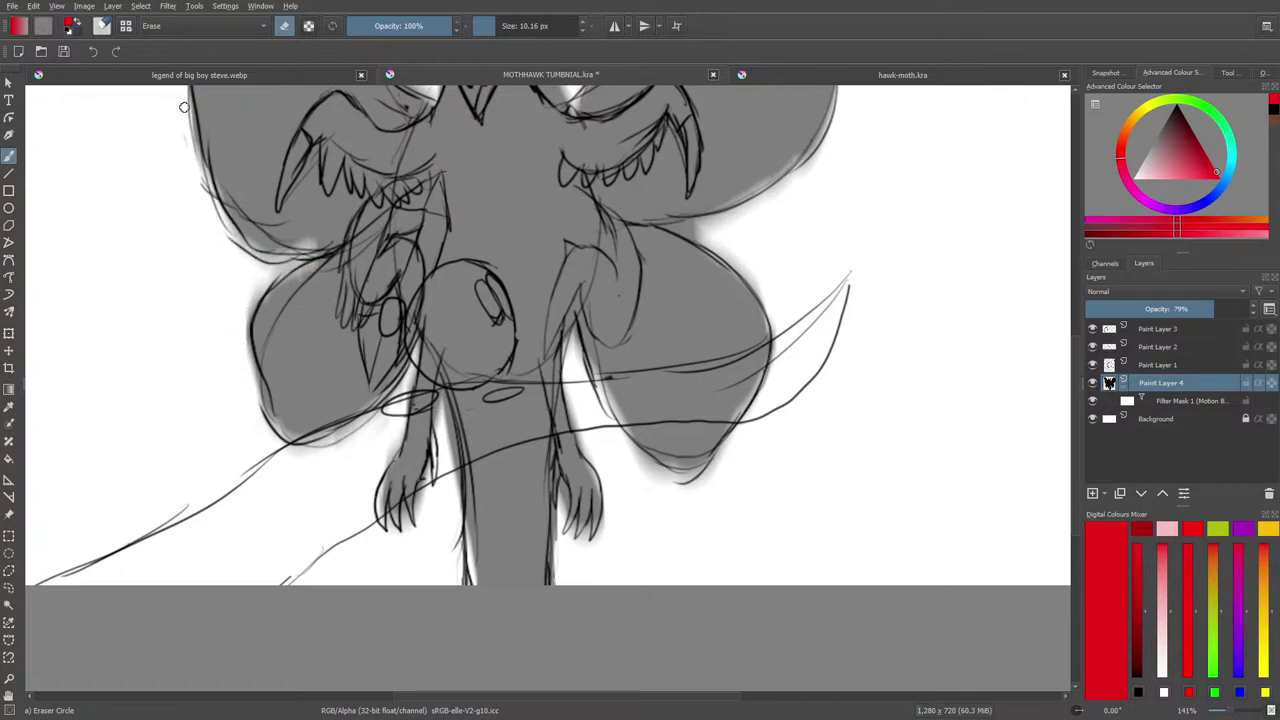
# Erase the fill outside the sketch lines along the upper left wing, the horns and the right side of the neck.
pyautogui.moveTo(1073, 424); pyautogui.dragTo(1073, 305)
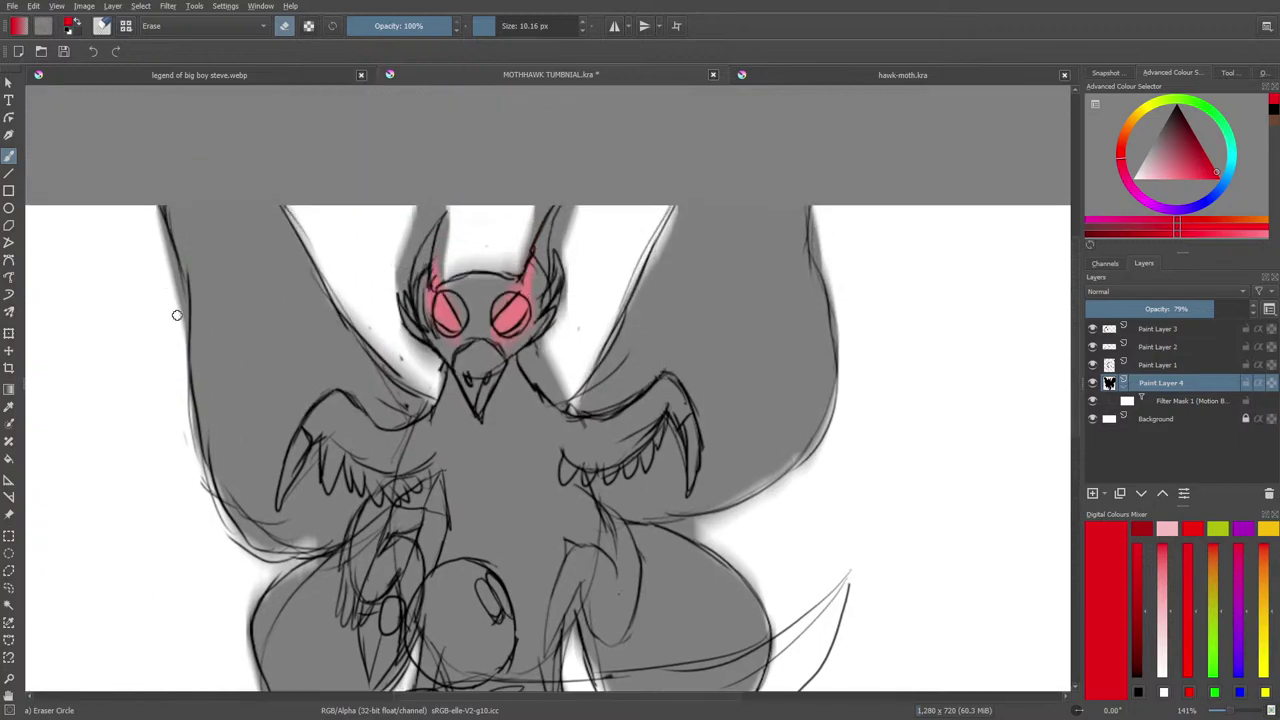
pyautogui.moveTo(177, 315); pyautogui.dragTo(166, 274)
pyautogui.moveTo(393, 305)
pyautogui.mouseDown()
pyautogui.moveTo(428, 215)
pyautogui.moveTo(403, 252)
pyautogui.moveTo(451, 214)
pyautogui.moveTo(439, 290)
pyautogui.moveTo(448, 243)
pyautogui.moveTo(514, 250)
pyautogui.moveTo(536, 222)
pyautogui.moveTo(523, 230)
pyautogui.moveTo(565, 250)
pyautogui.moveTo(575, 210)
pyautogui.moveTo(563, 229)
pyautogui.moveTo(569, 294)
pyautogui.mouseUp()
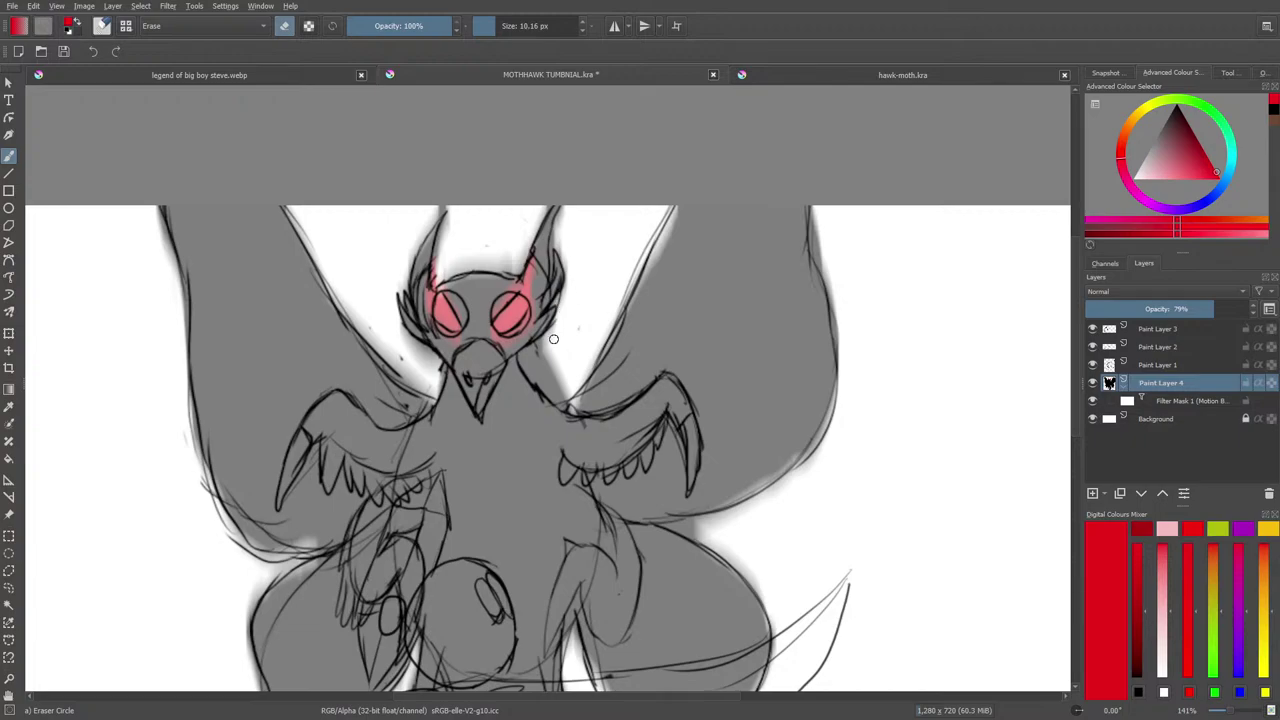
pyautogui.moveTo(545, 348)
pyautogui.mouseDown()
pyautogui.moveTo(547, 400)
pyautogui.moveTo(566, 413)
pyautogui.moveTo(534, 343)
pyautogui.moveTo(528, 369)
pyautogui.mouseUp()
# Erase the overspill along the right wings' outer edges and in the notch between the upper and lower wing.
pyautogui.moveTo(814, 216); pyautogui.dragTo(839, 378)
pyautogui.moveTo(834, 306); pyautogui.dragTo(832, 260)
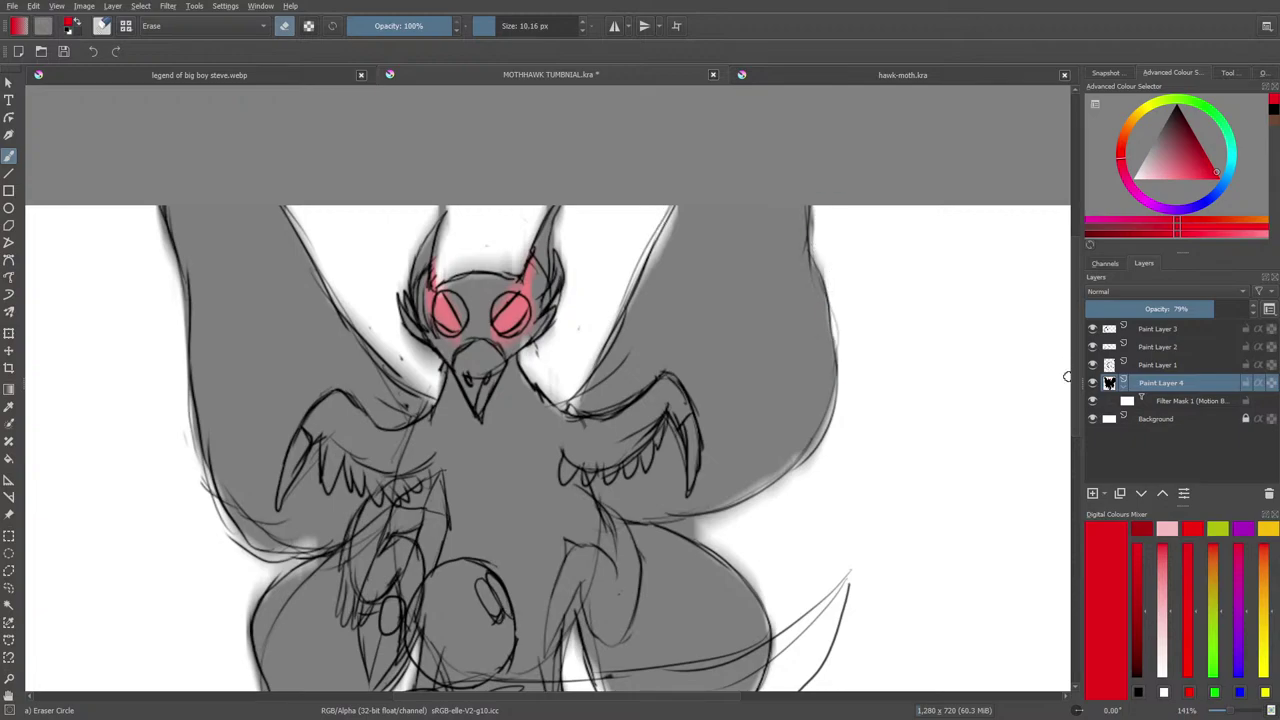
pyautogui.moveTo(1075, 389)
pyautogui.mouseDown()
pyautogui.moveTo(1078, 506)
pyautogui.moveTo(1080, 419)
pyautogui.mouseUp()
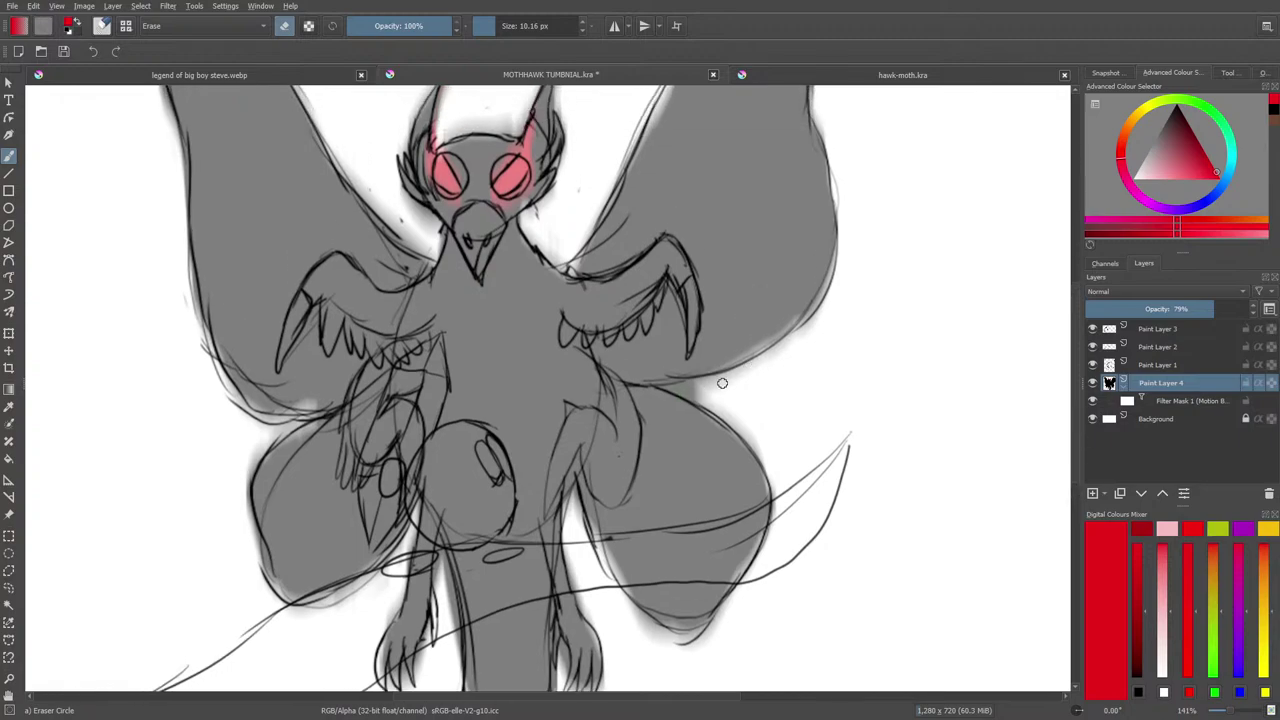
pyautogui.moveTo(718, 372)
pyautogui.mouseDown()
pyautogui.moveTo(667, 388)
pyautogui.moveTo(763, 430)
pyautogui.moveTo(663, 378)
pyautogui.moveTo(767, 463)
pyautogui.moveTo(771, 558)
pyautogui.mouseUp()
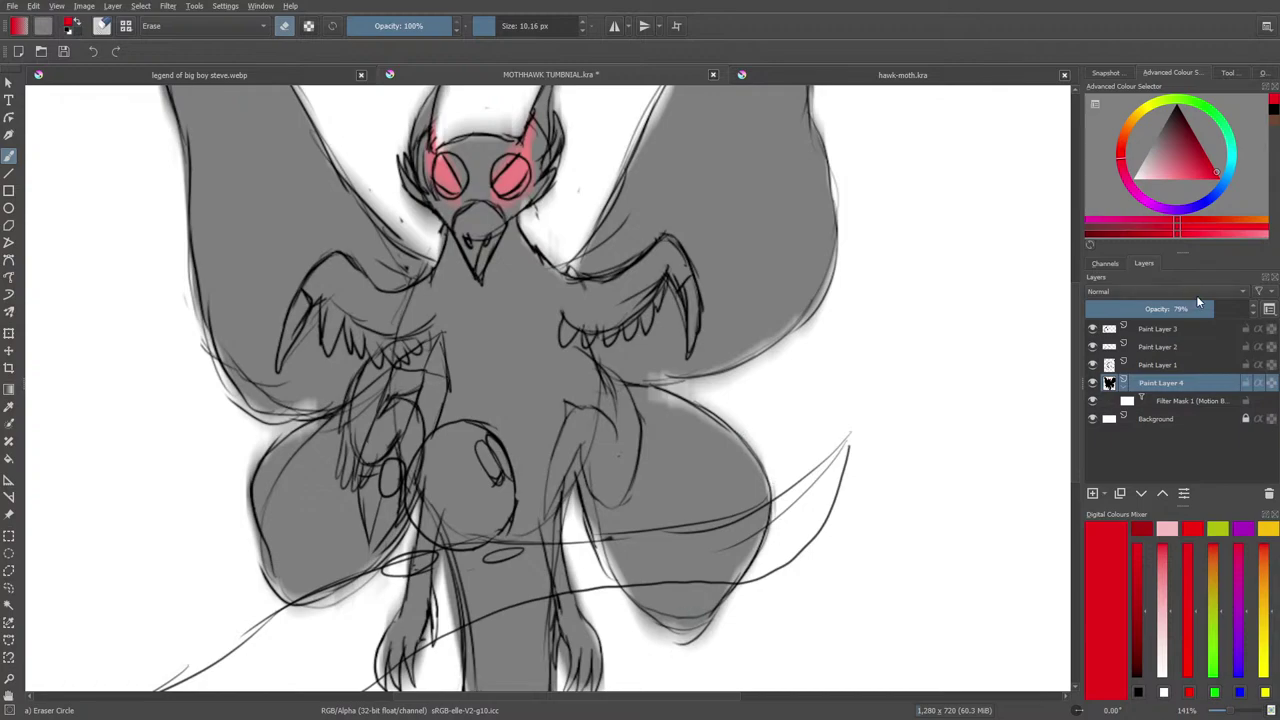
# Set Paint Layer 4's opacity to 100% and touch up the notches between the upper and lower wings in sampled black.
pyautogui.moveTo(1198, 300); pyautogui.dragTo(1250, 309)
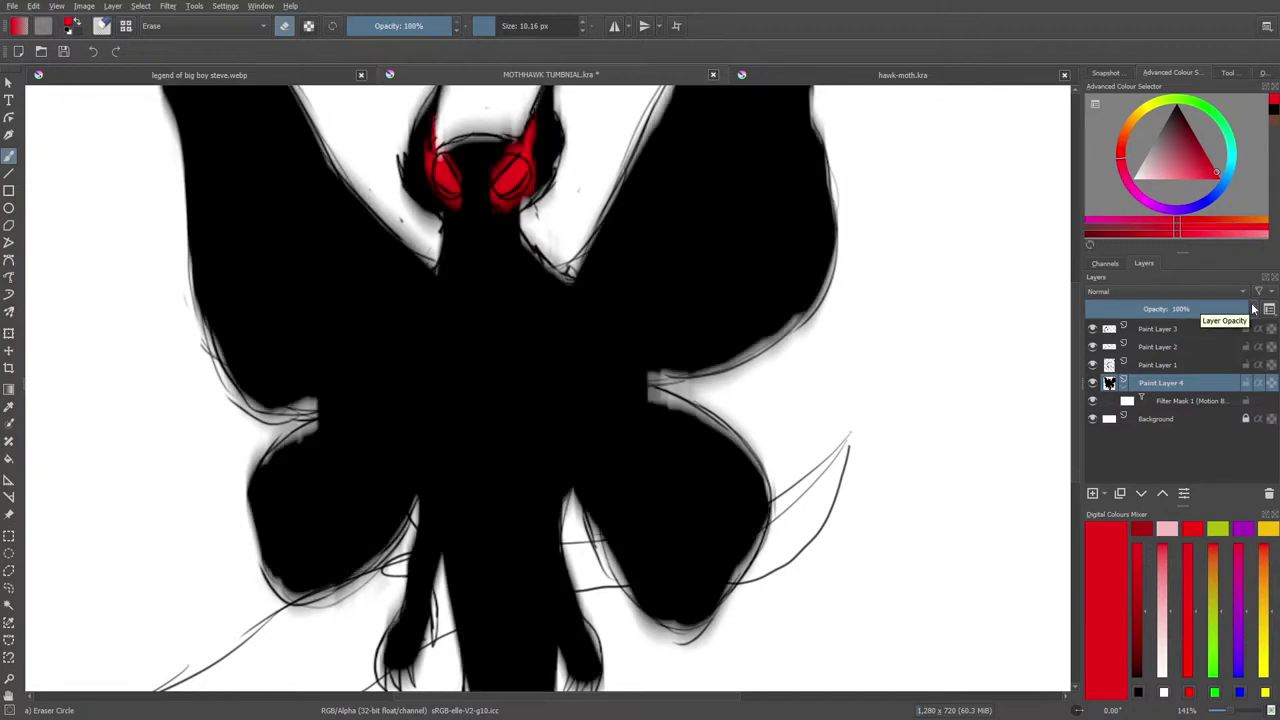
pyautogui.click(8, 405)
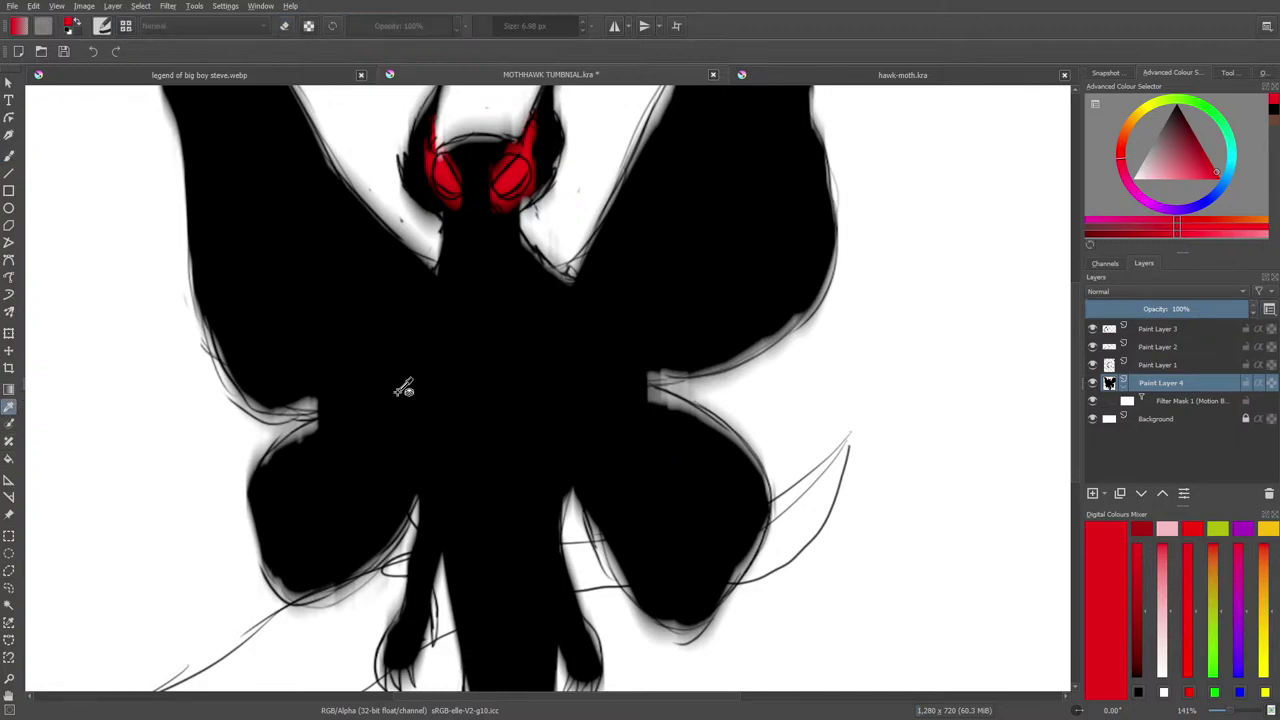
pyautogui.click(403, 389)
pyautogui.click(6, 152)
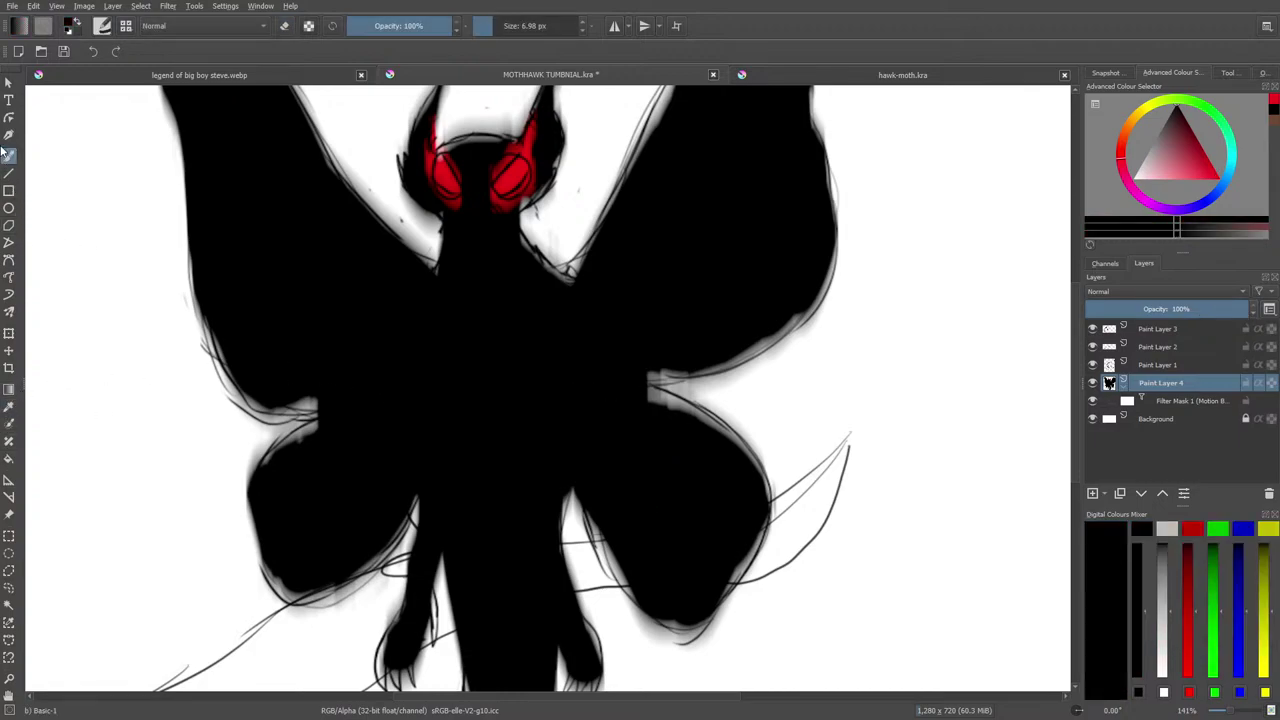
pyautogui.click(319, 400)
pyautogui.moveTo(647, 391); pyautogui.dragTo(647, 388)
# Set the Motion Blur filter mask's length to 24.
pyautogui.rightClick(1167, 399)
pyautogui.click(1108, 415)
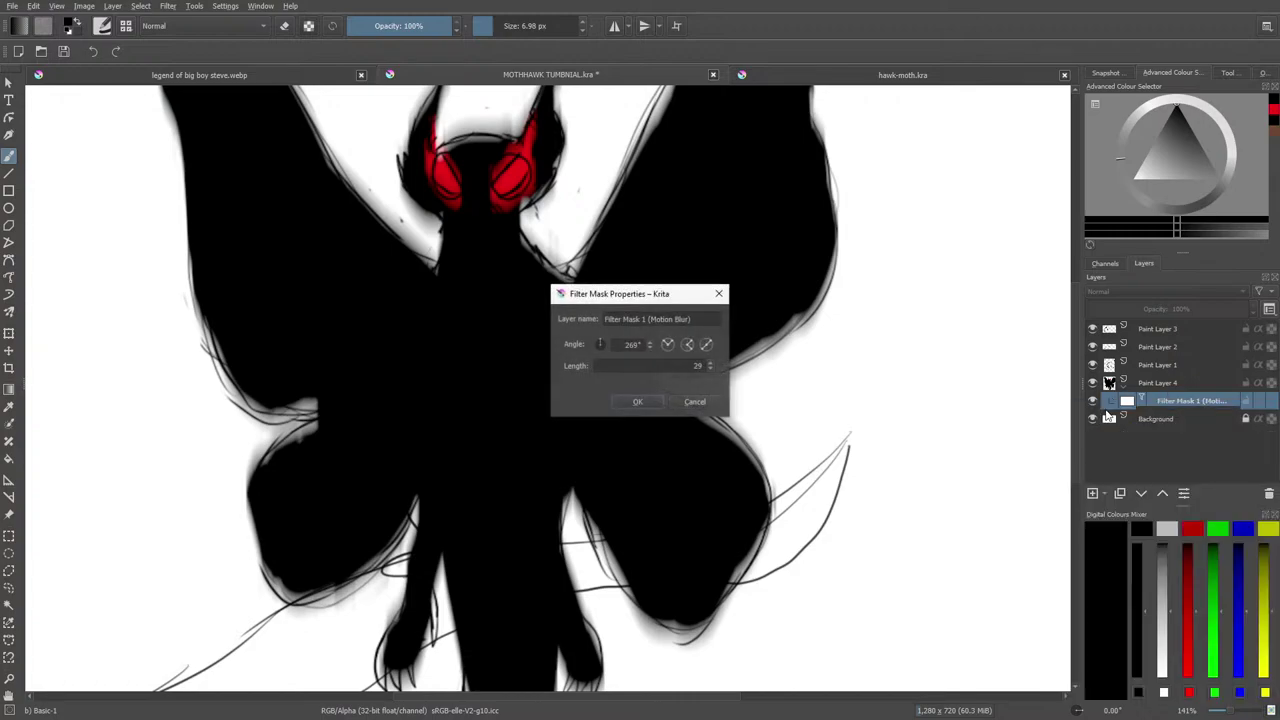
pyautogui.click(710, 367)
pyautogui.click(711, 369)
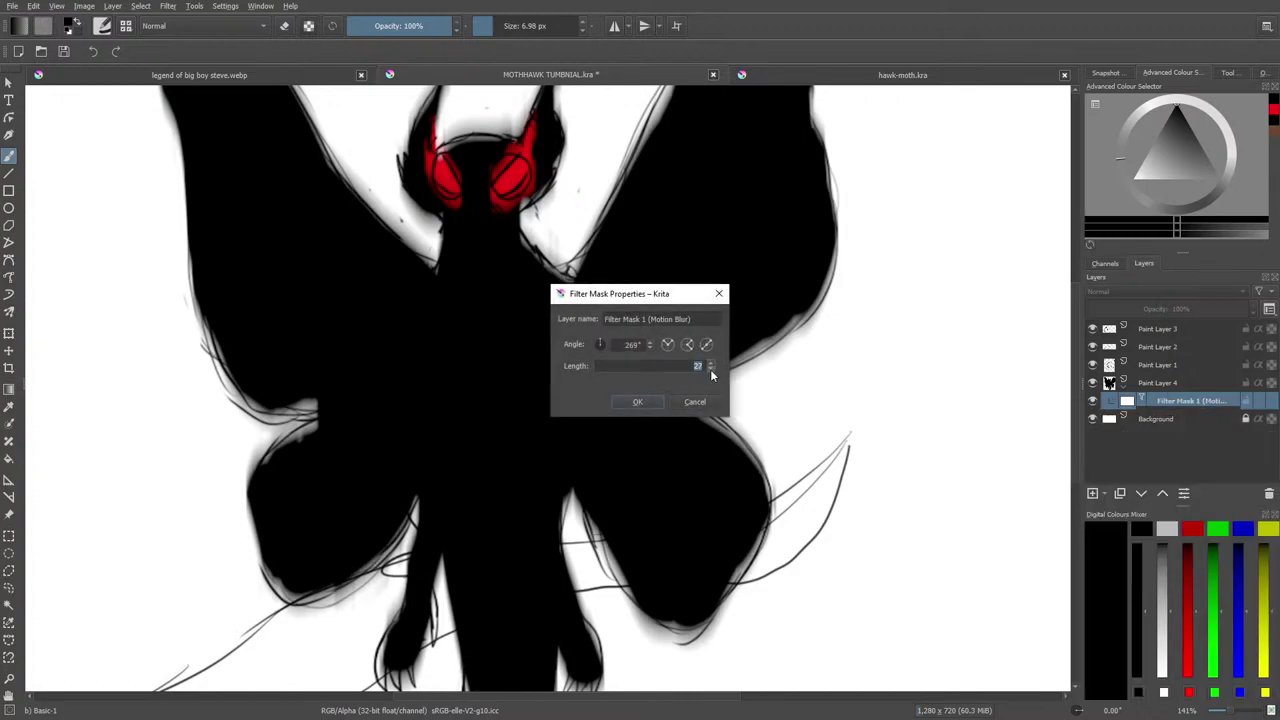
pyautogui.click(710, 369)
pyautogui.click(710, 370)
pyautogui.click(709, 370)
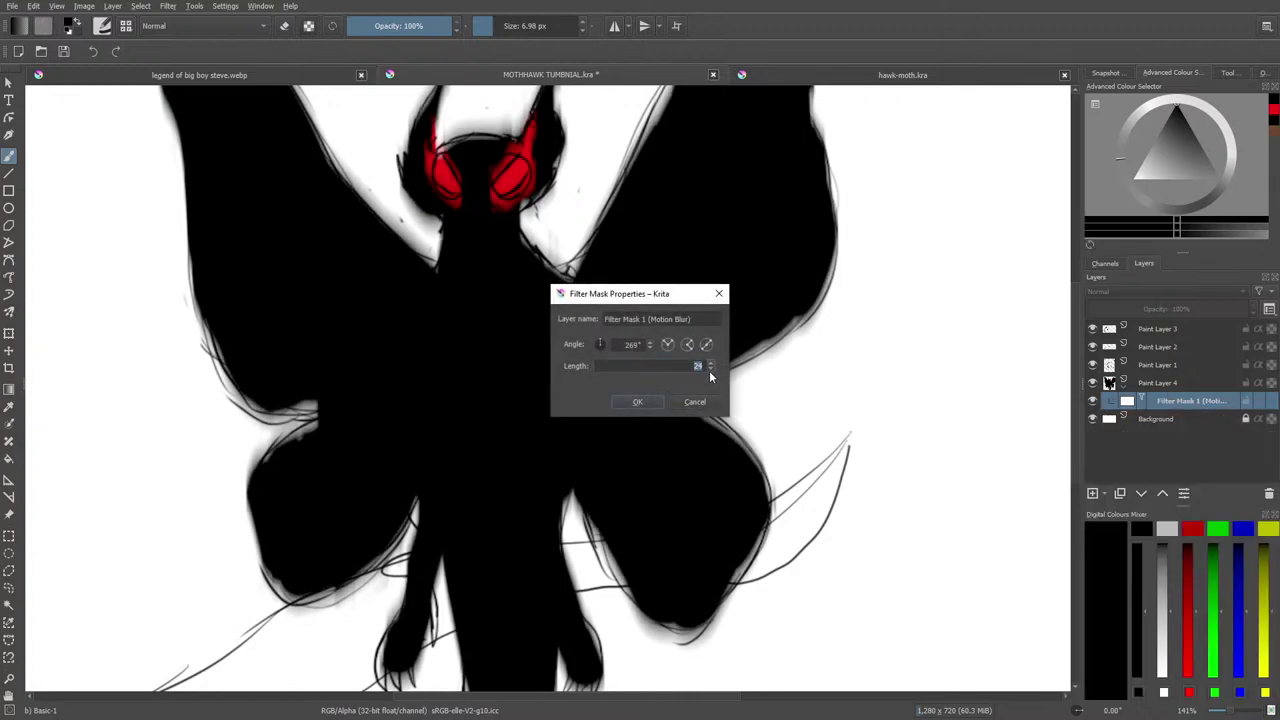
pyautogui.click(637, 401)
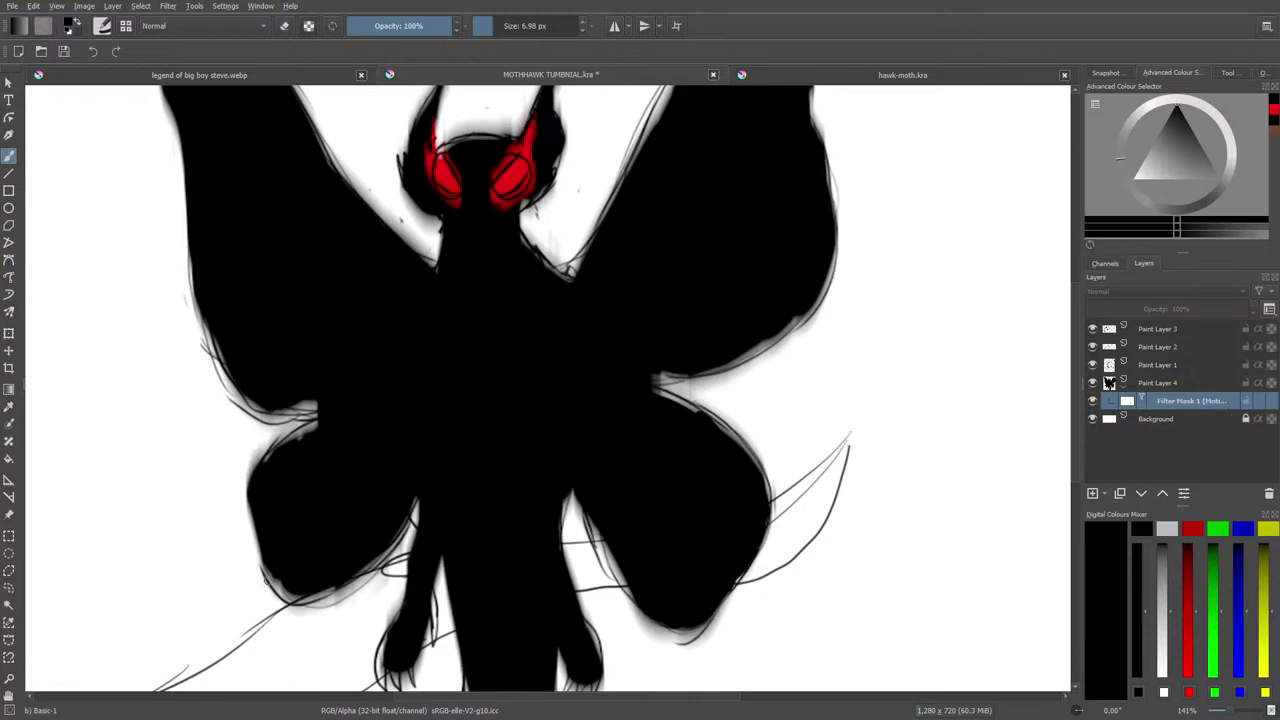
# Hide the Motion Blur filter mask and fill the lower left wing's bottom edge in black on Paint Layer 4.
pyautogui.click(1093, 400)
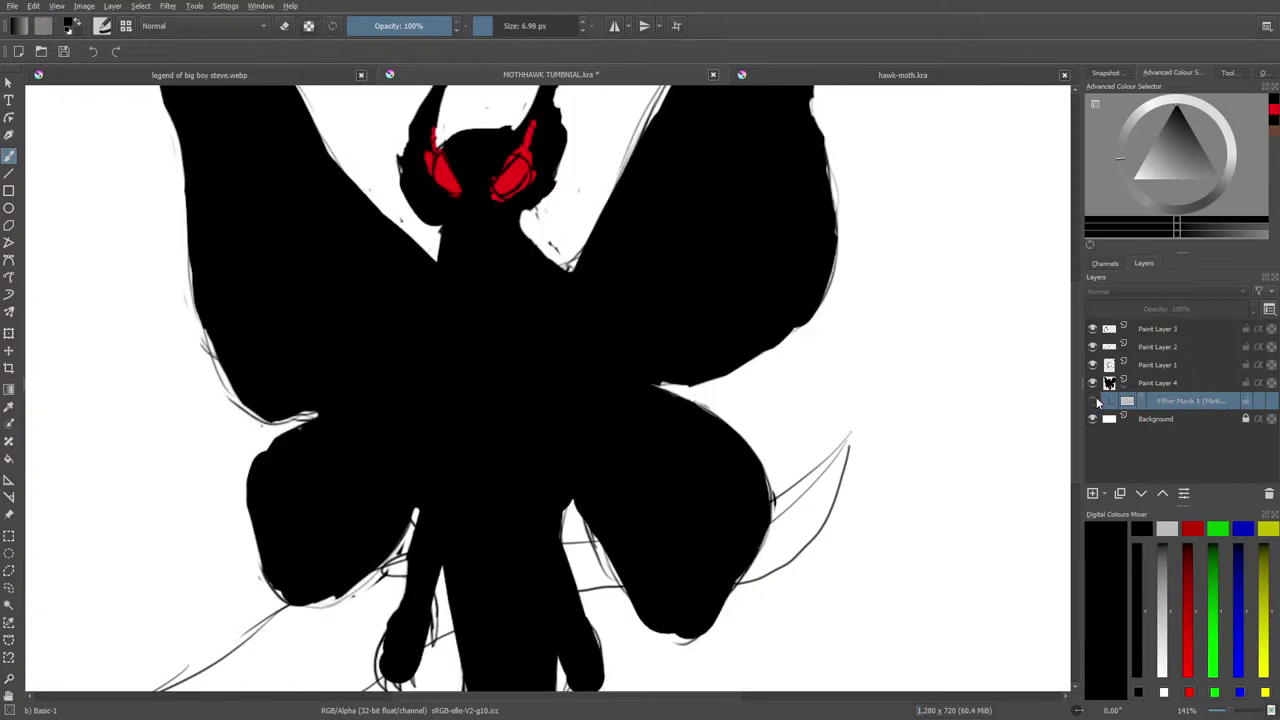
pyautogui.click(762, 482)
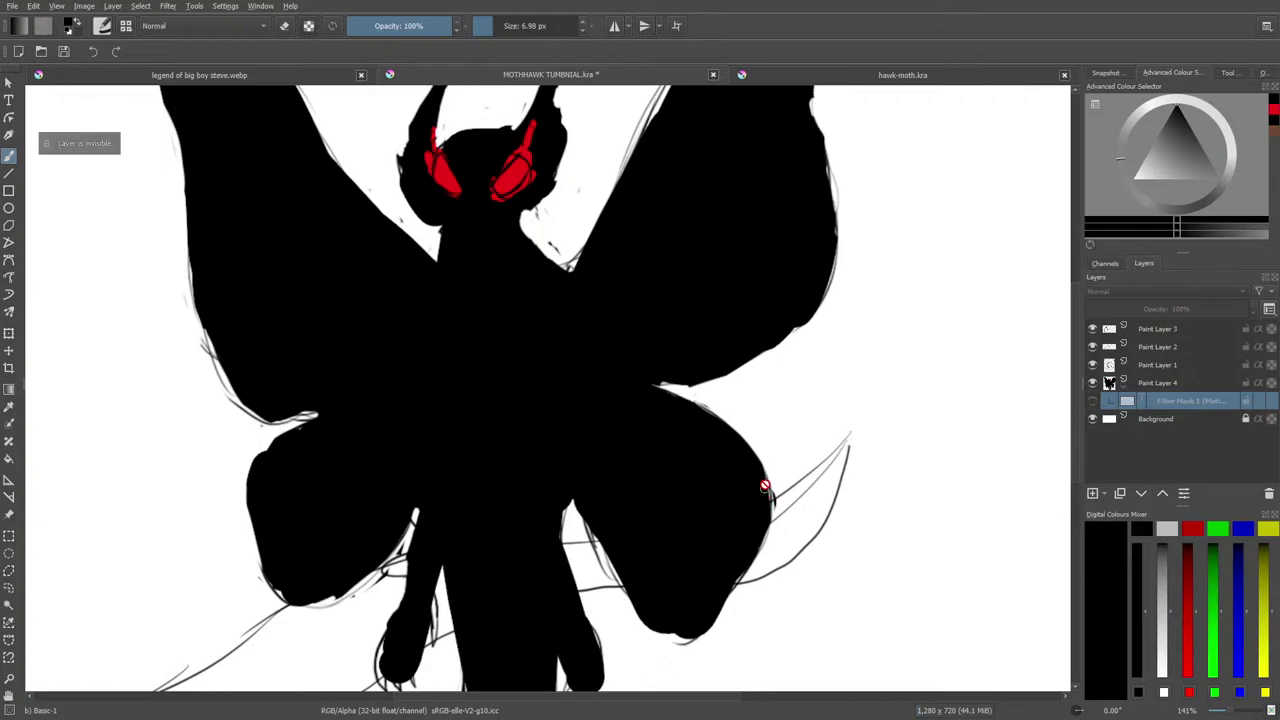
pyautogui.click(1163, 381)
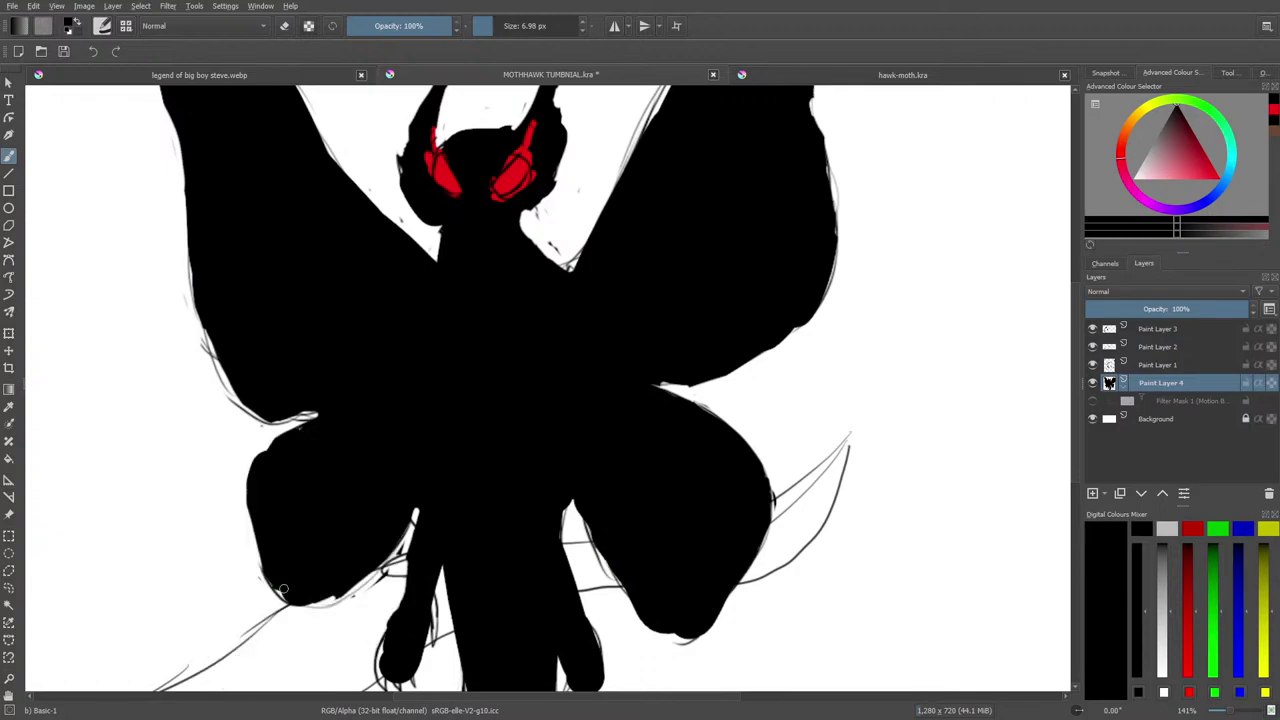
pyautogui.moveTo(277, 587)
pyautogui.mouseDown()
pyautogui.moveTo(322, 597)
pyautogui.moveTo(379, 553)
pyautogui.moveTo(333, 584)
pyautogui.moveTo(349, 590)
pyautogui.moveTo(306, 598)
pyautogui.moveTo(276, 582)
pyautogui.moveTo(293, 600)
pyautogui.moveTo(328, 601)
pyautogui.moveTo(382, 546)
pyautogui.mouseUp()
# Set Paint Layer 4's opacity to 56% and fill the outer edge of the hawk-moth's lower left hand in black.
pyautogui.scroll(-5, 1077, 405)
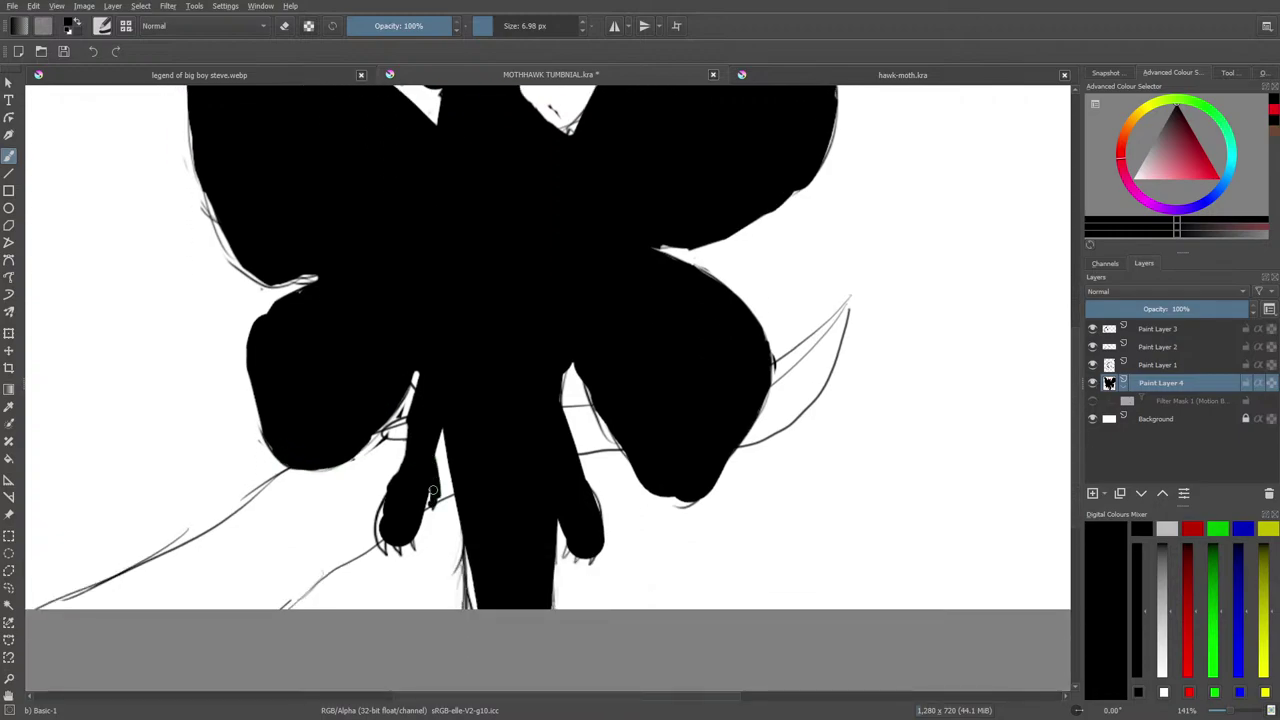
pyautogui.click(1181, 309)
pyautogui.moveTo(390, 500); pyautogui.dragTo(381, 549)
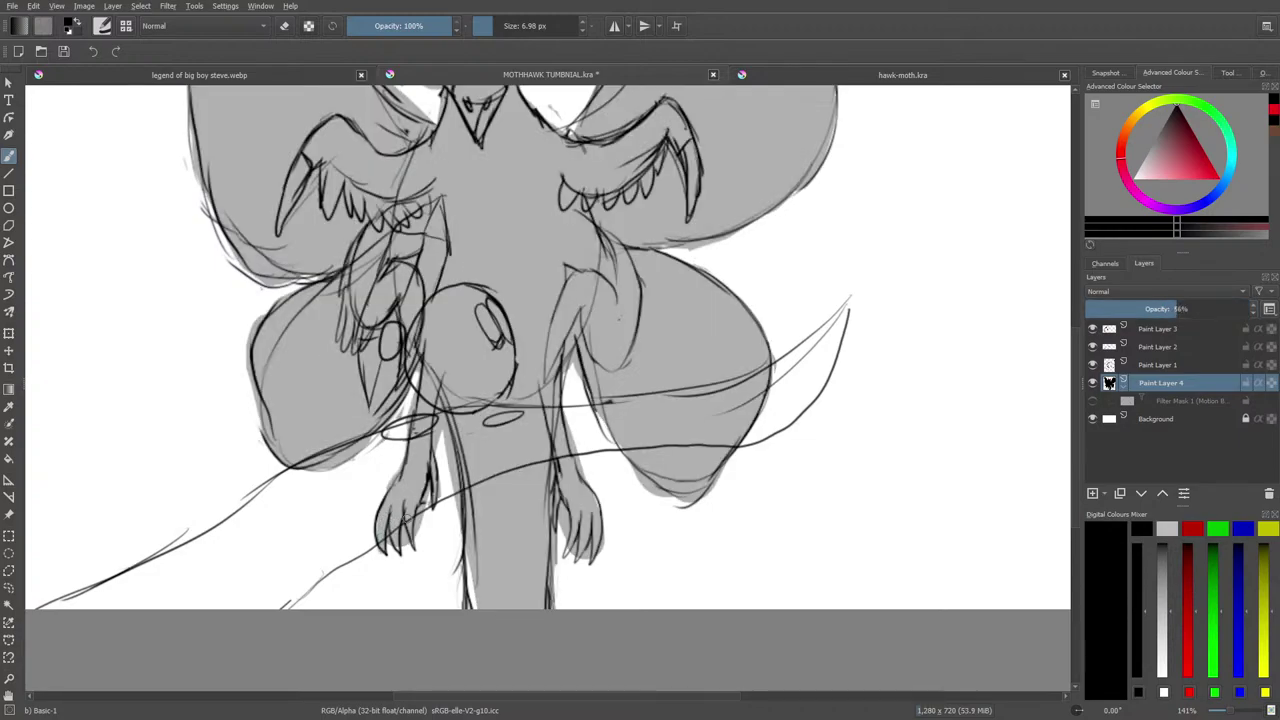
# Erase the excess fill around the lower hands' fingers and the tip of the lower right wing, returning to the brush.
pyautogui.press('e')
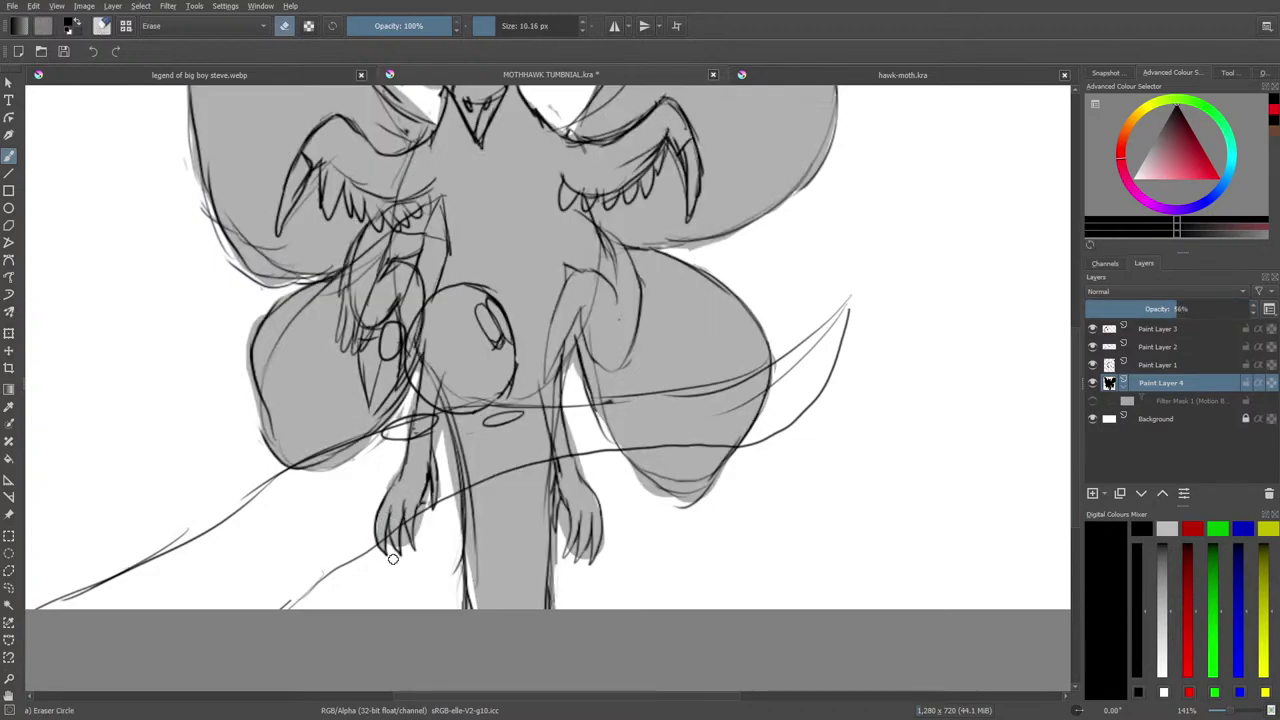
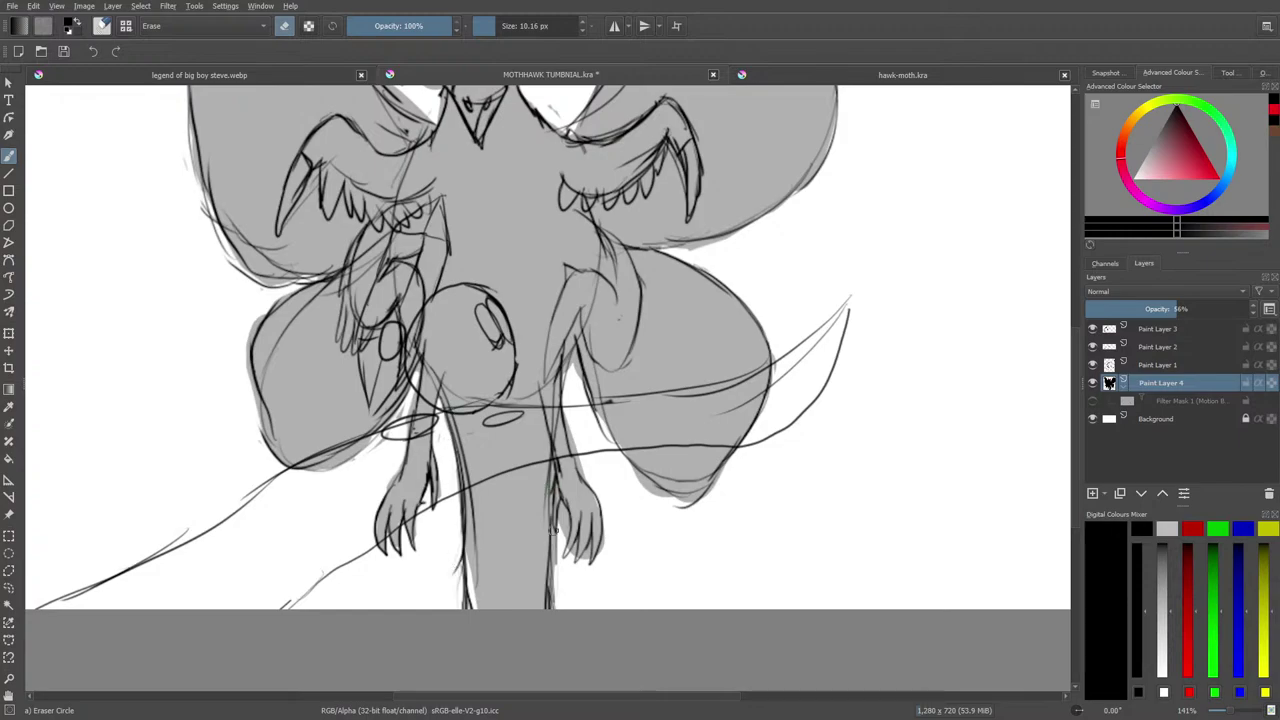
pyautogui.moveTo(560, 522); pyautogui.dragTo(564, 559)
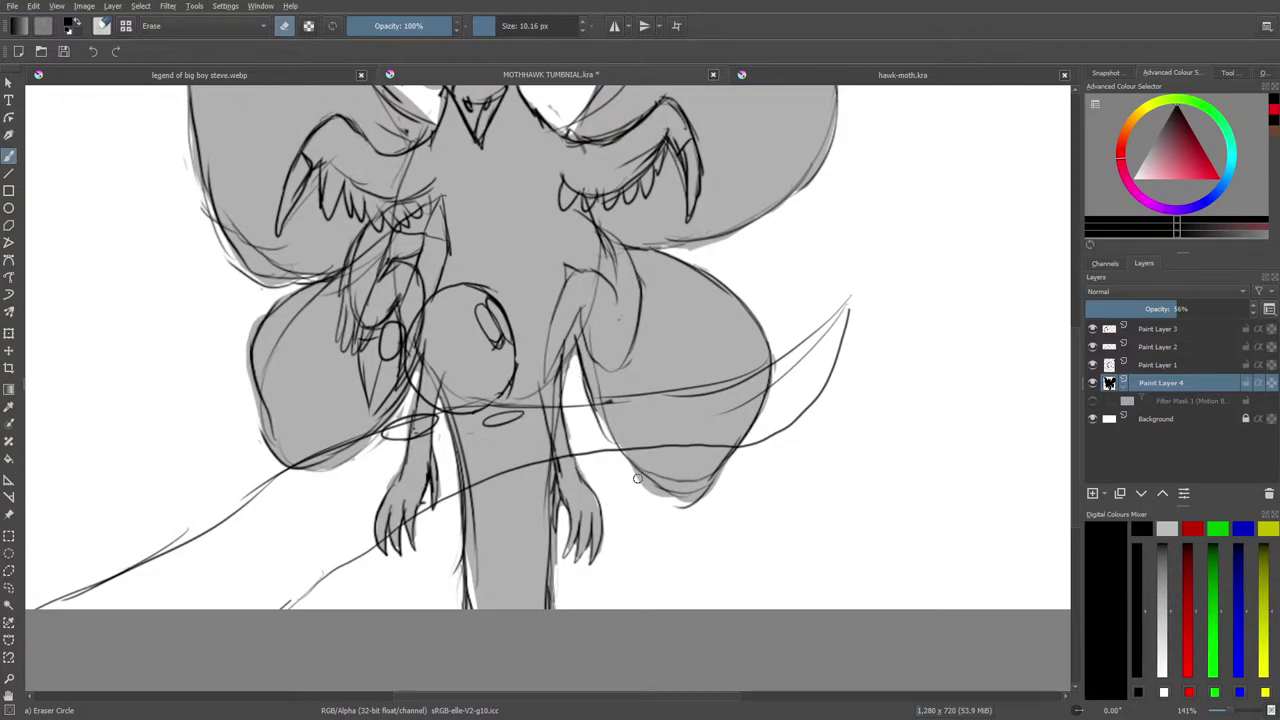
pyautogui.moveTo(638, 478); pyautogui.dragTo(681, 498)
pyautogui.press('/')
# Select Paint Layer 1, toggle its visibility to check it, and hide Paint Layer 2 with the sweeping curves.
pyautogui.moveTo(1073, 505)
pyautogui.mouseDown()
pyautogui.moveTo(1073, 451)
pyautogui.moveTo(1080, 470)
pyautogui.mouseUp()
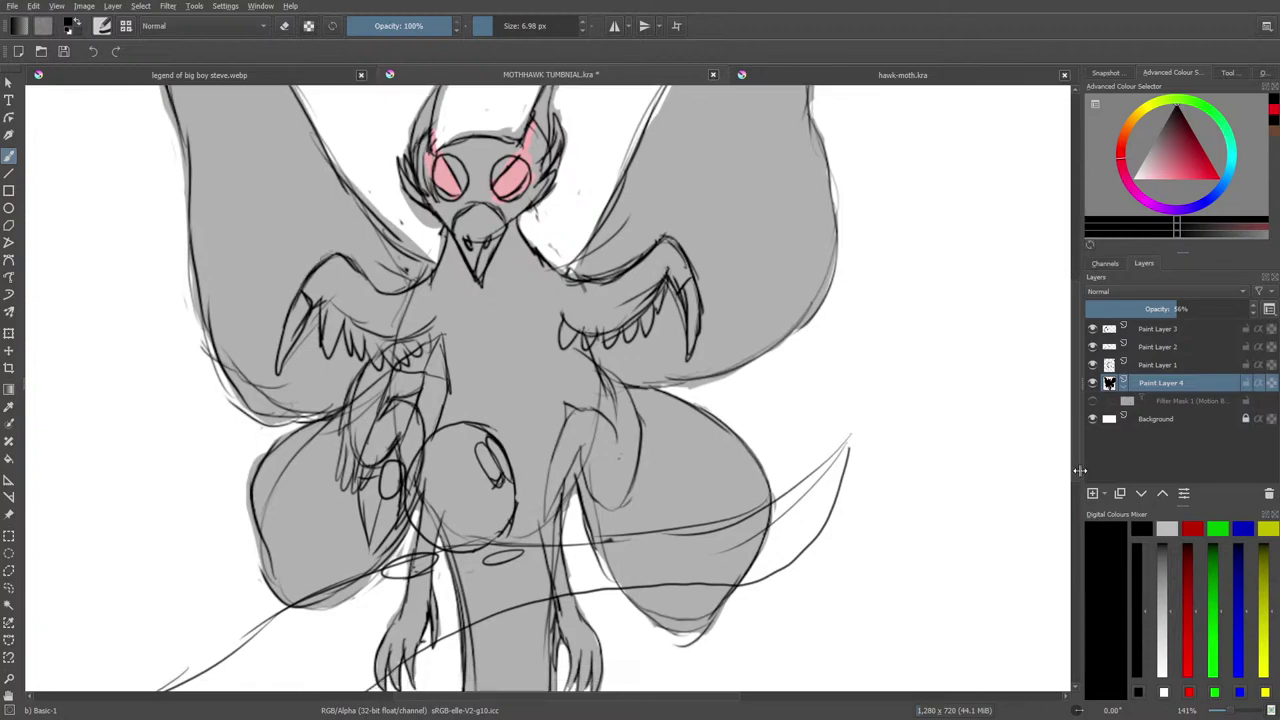
pyautogui.scroll(-3, 1080, 470)
pyautogui.click(1096, 364)
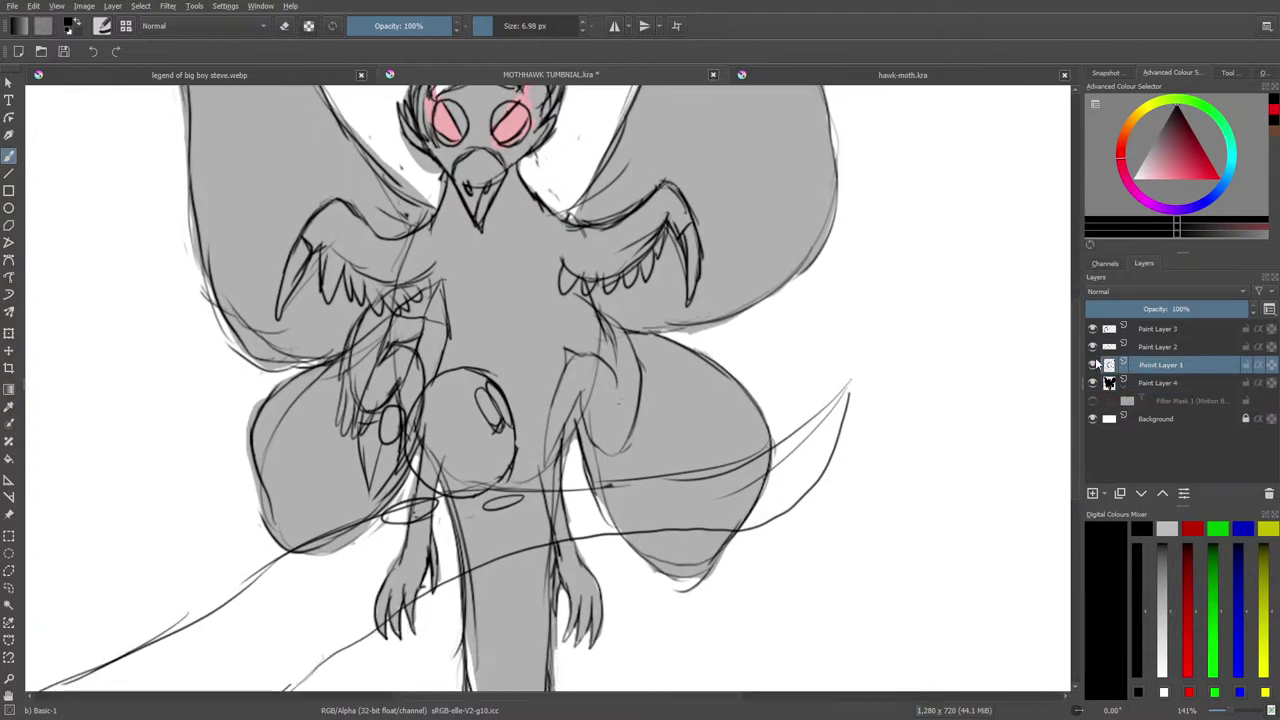
pyautogui.click(1093, 364)
pyautogui.click(1092, 365)
pyautogui.click(1092, 346)
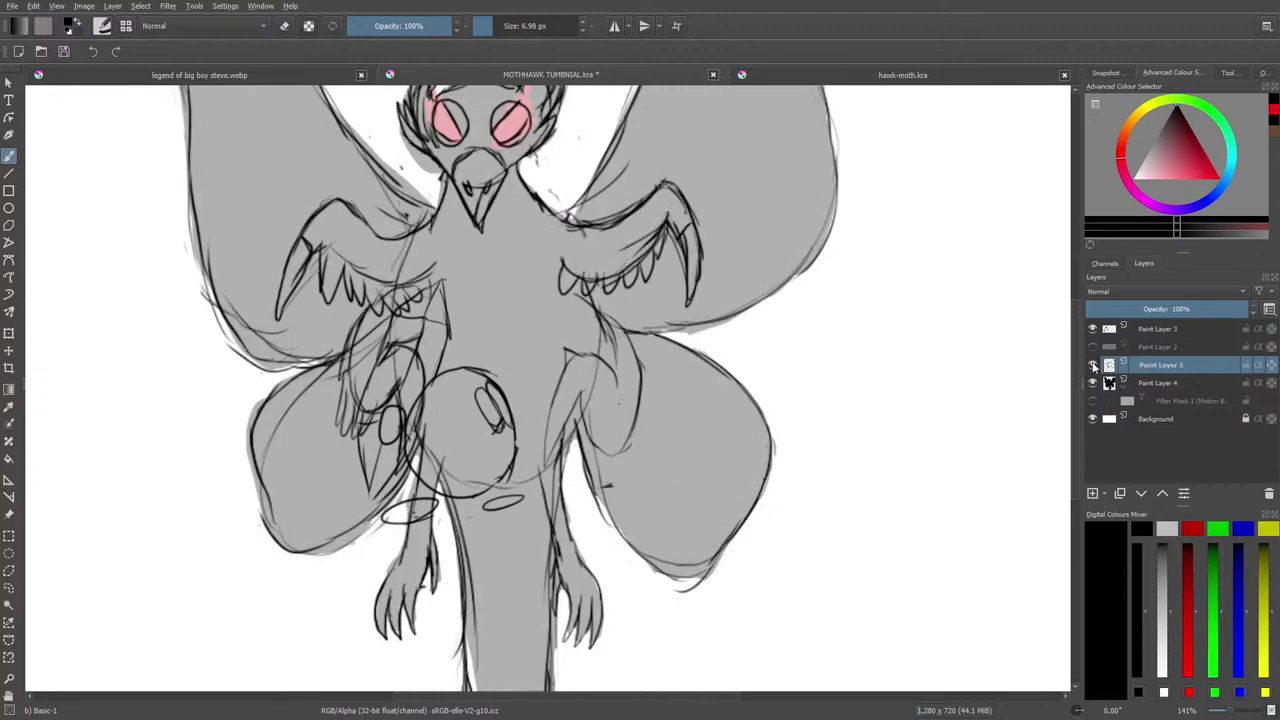
# Toggle Paint Layer 1's visibility to check its content, and show Paint Layer 2 with the sweeping curves again.
pyautogui.click(1093, 365)
pyautogui.click(1092, 363)
pyautogui.click(1093, 347)
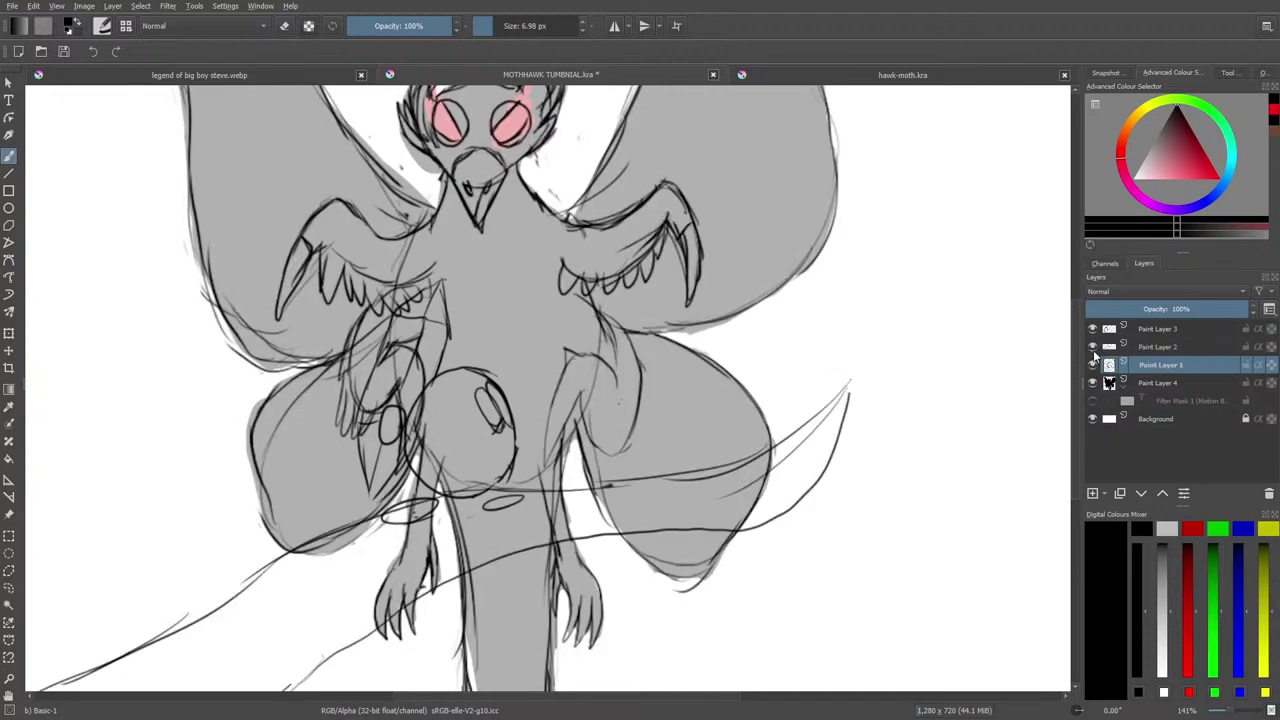
pyautogui.moveTo(1100, 370)
pyautogui.click(1154, 384)
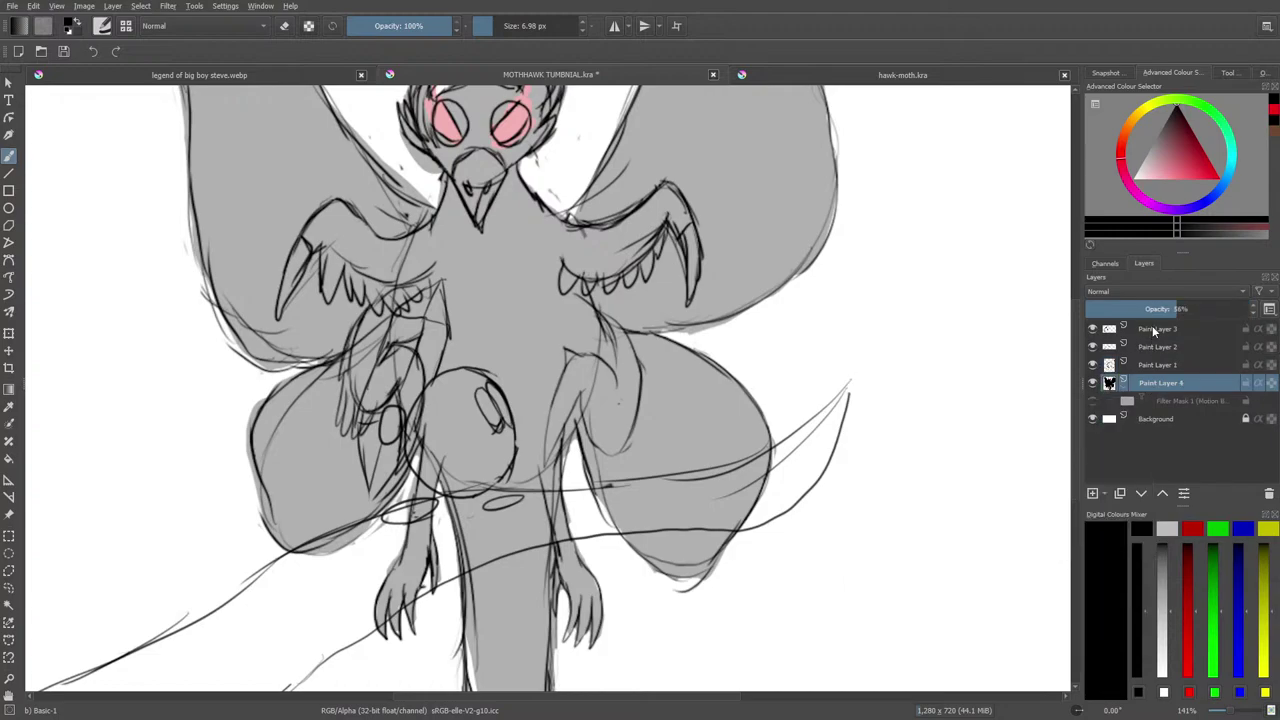
# Move Paint Layer 3 down the layer stack to directly above Paint Layer 4.
pyautogui.click(1147, 330)
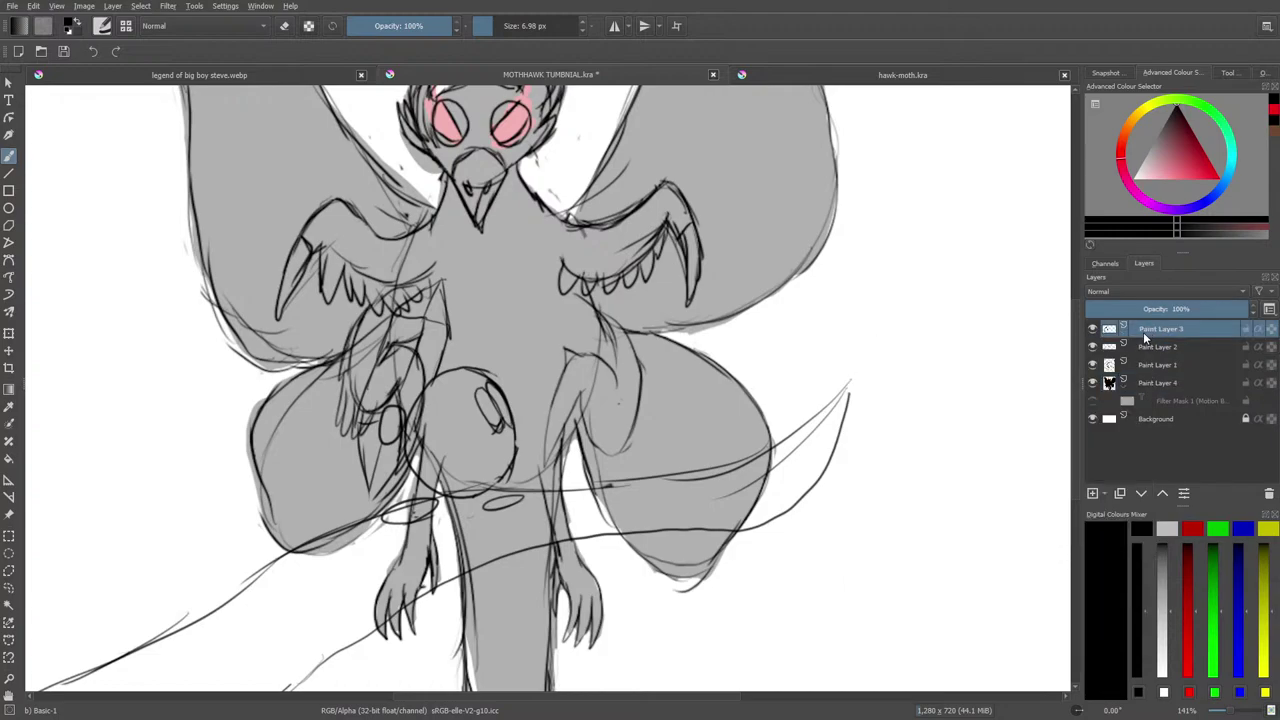
pyautogui.click(1138, 495)
pyautogui.click(1138, 495)
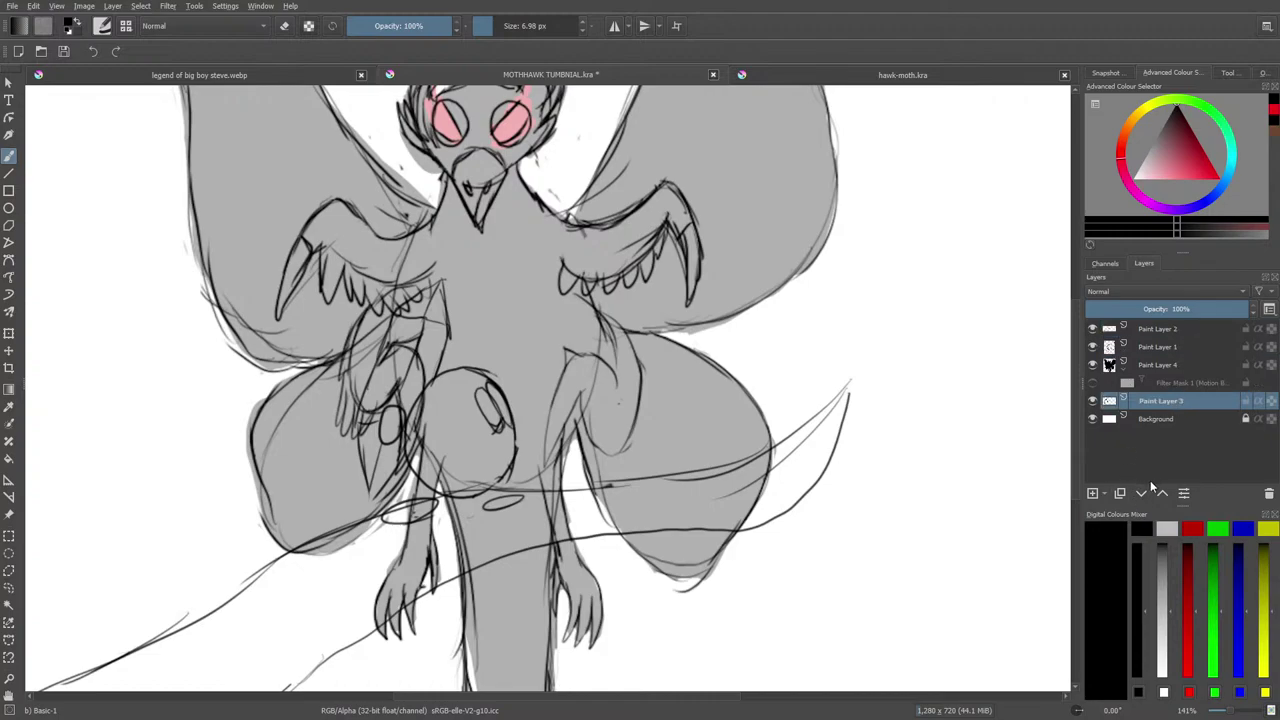
pyautogui.click(1161, 493)
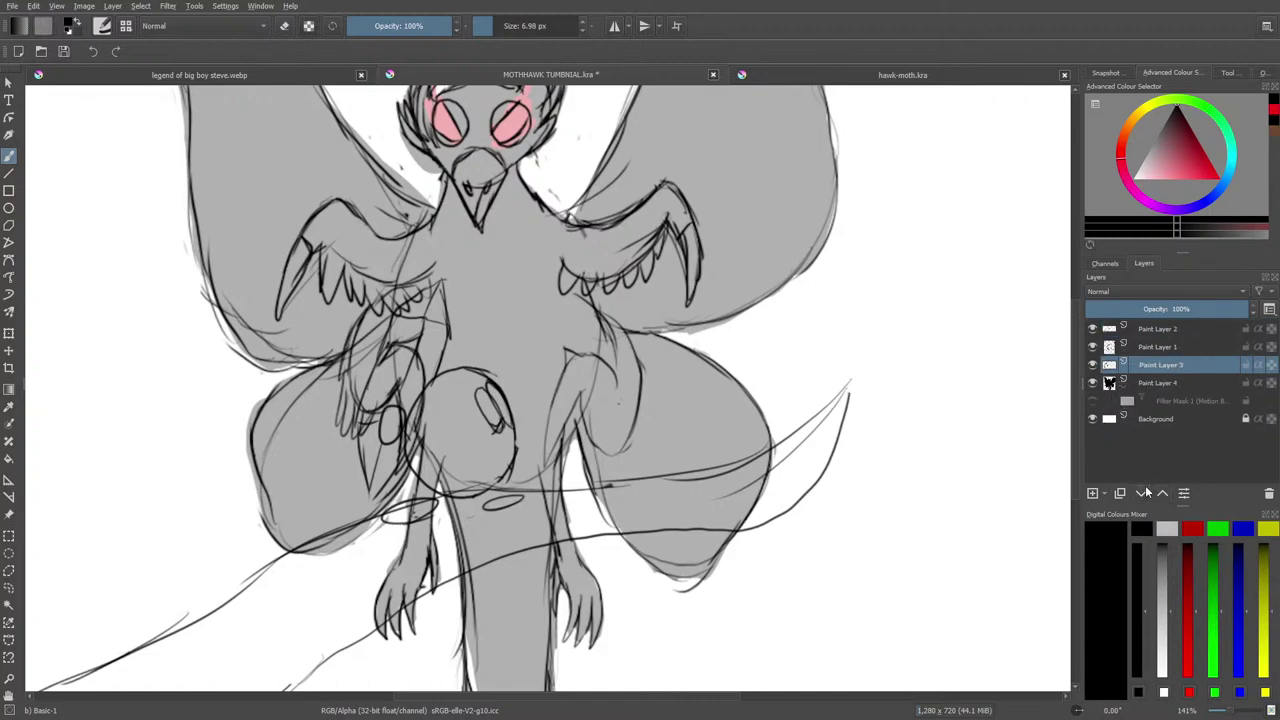
# Put Paint Layer 3 into a new group and move Paint Layer 4 with its filter mask into that group.
pyautogui.rightClick(1142, 362)
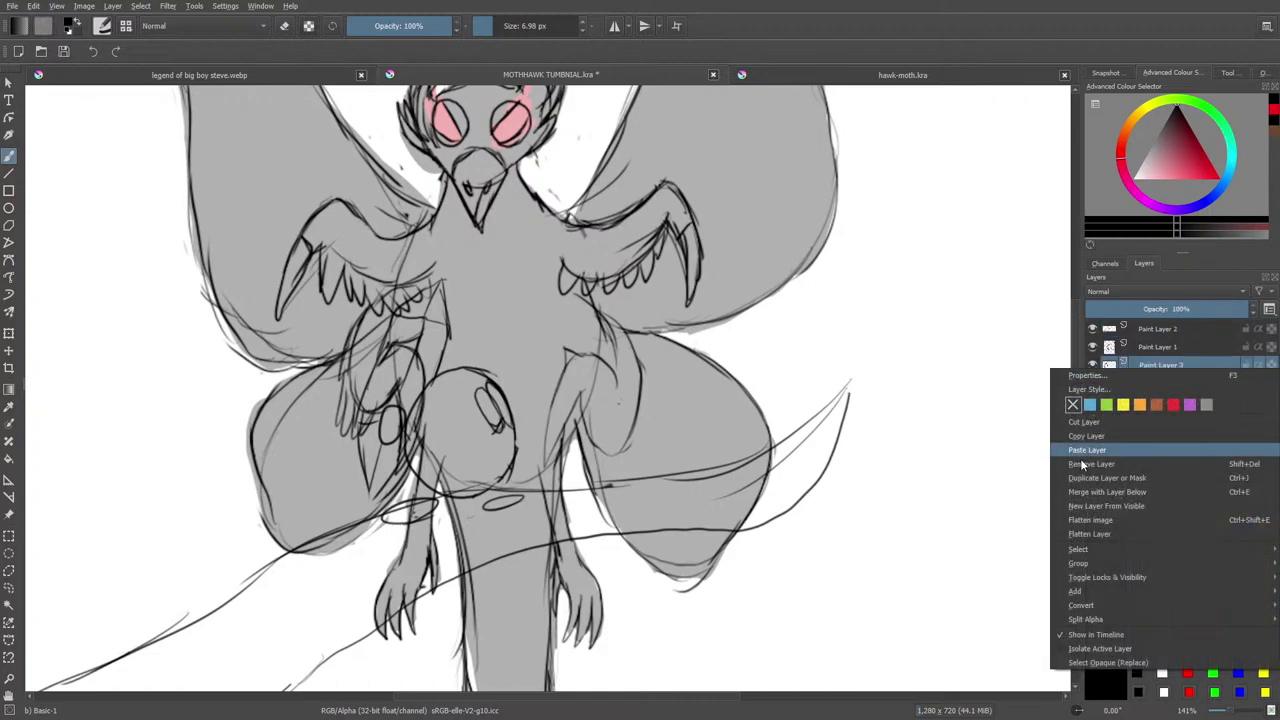
pyautogui.moveTo(1078, 566)
pyautogui.click(1030, 566)
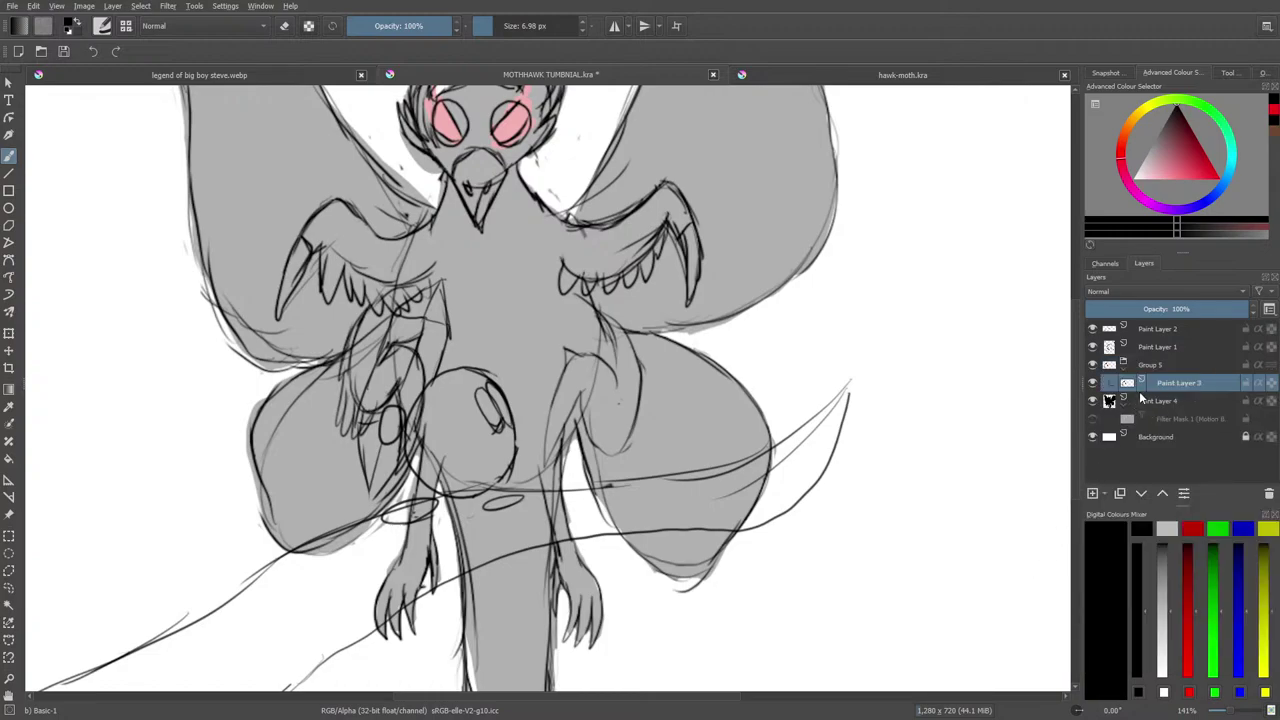
pyautogui.click(1141, 404)
pyautogui.click(1161, 492)
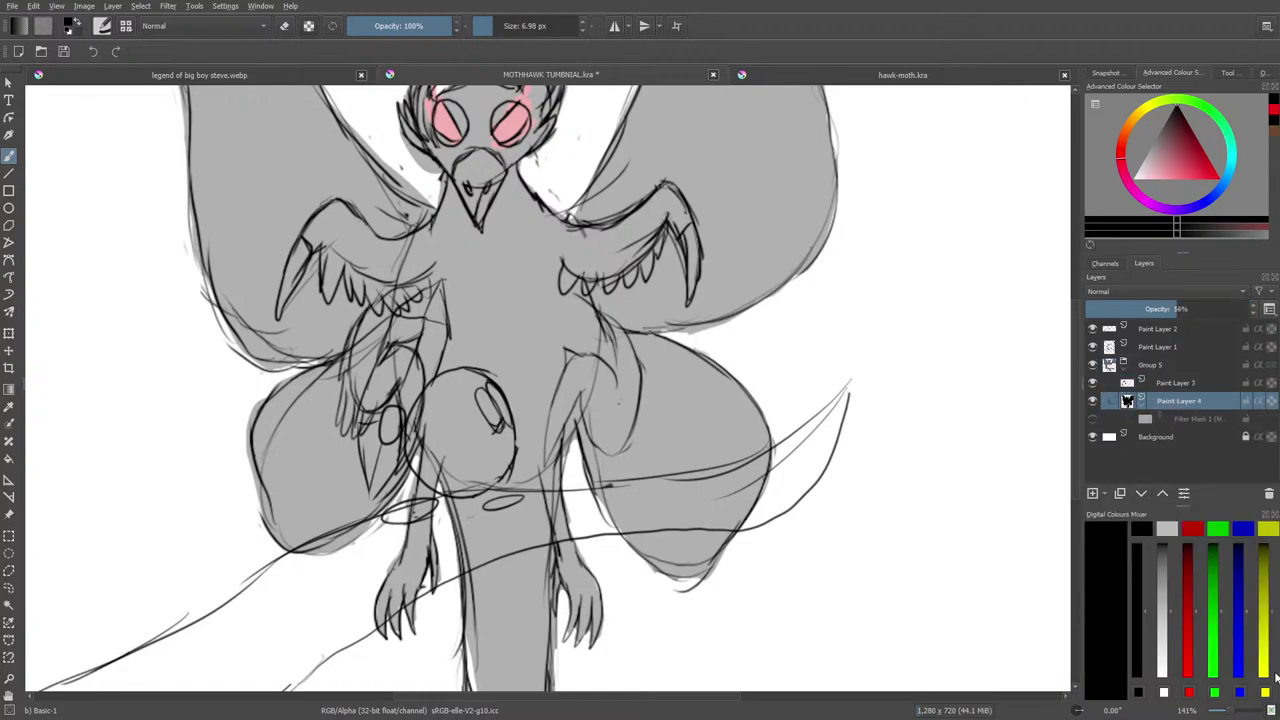
# Shift Paint Layer 4 and the whole of Group 5 slightly with the Move tool.
pyautogui.moveTo(1229, 710); pyautogui.dragTo(1224, 715)
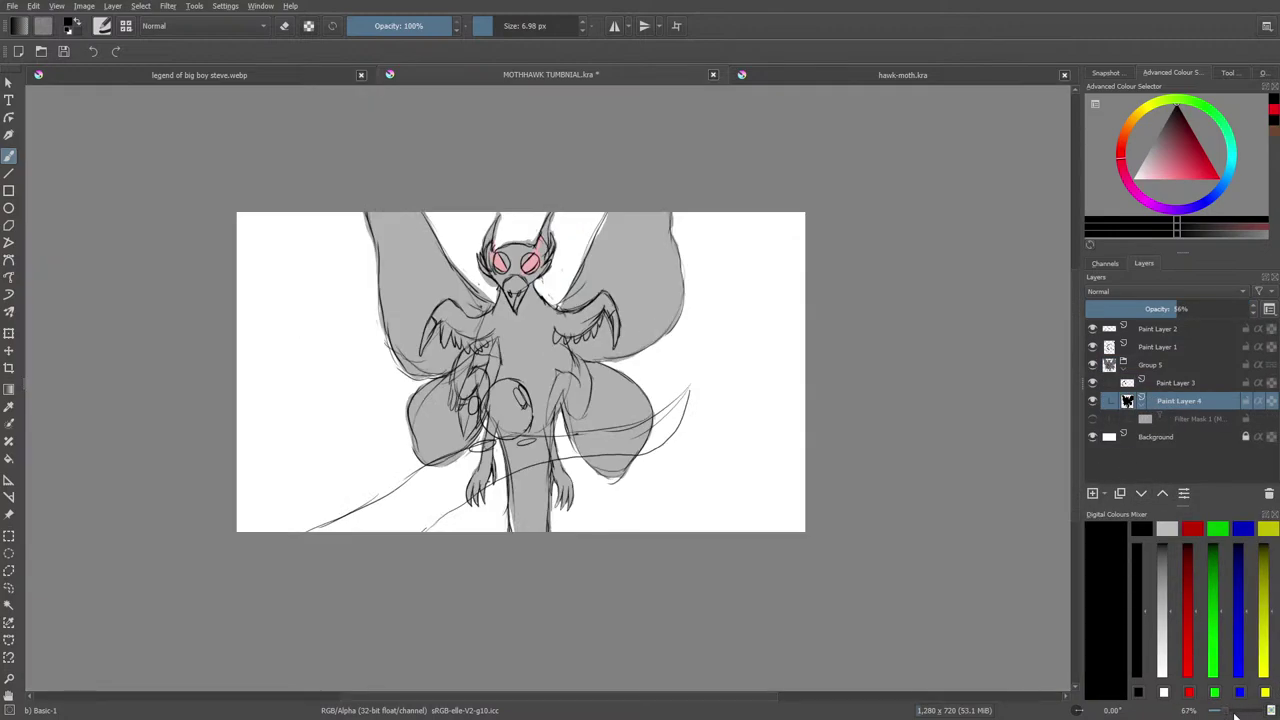
pyautogui.click(10, 343)
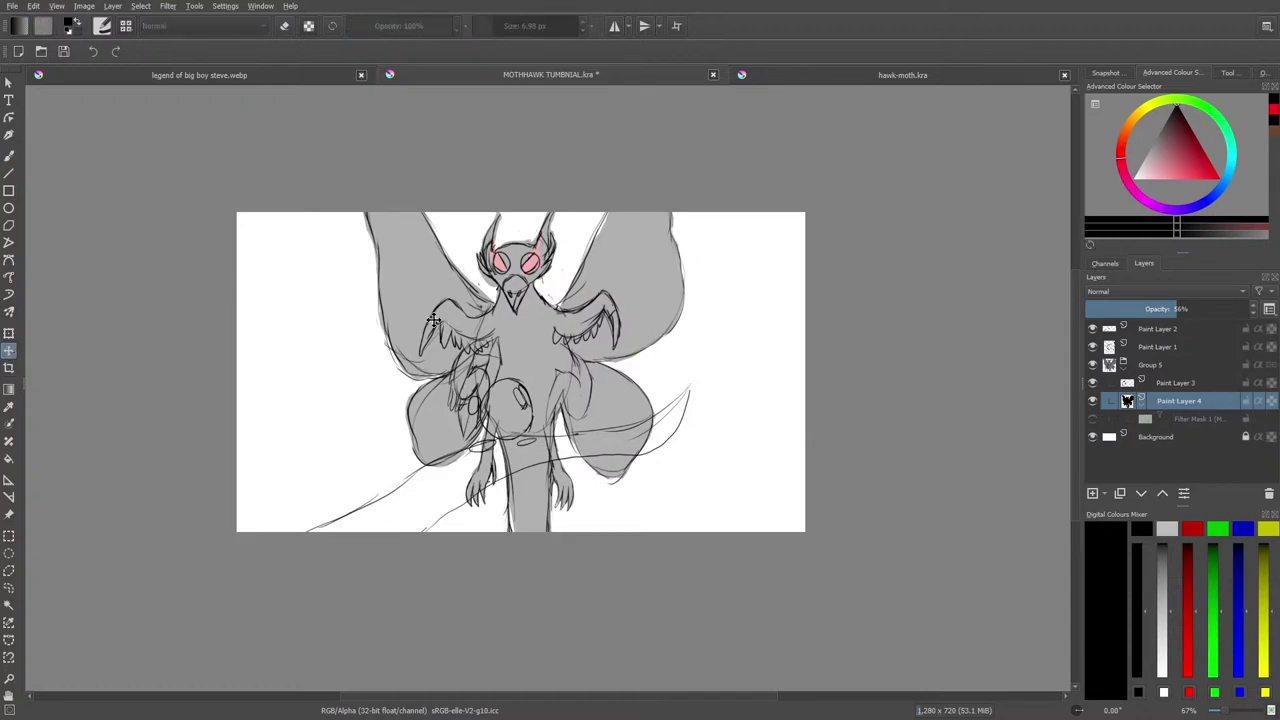
pyautogui.moveTo(440, 325)
pyautogui.mouseDown()
pyautogui.moveTo(530, 316)
pyautogui.moveTo(430, 320)
pyautogui.mouseUp()
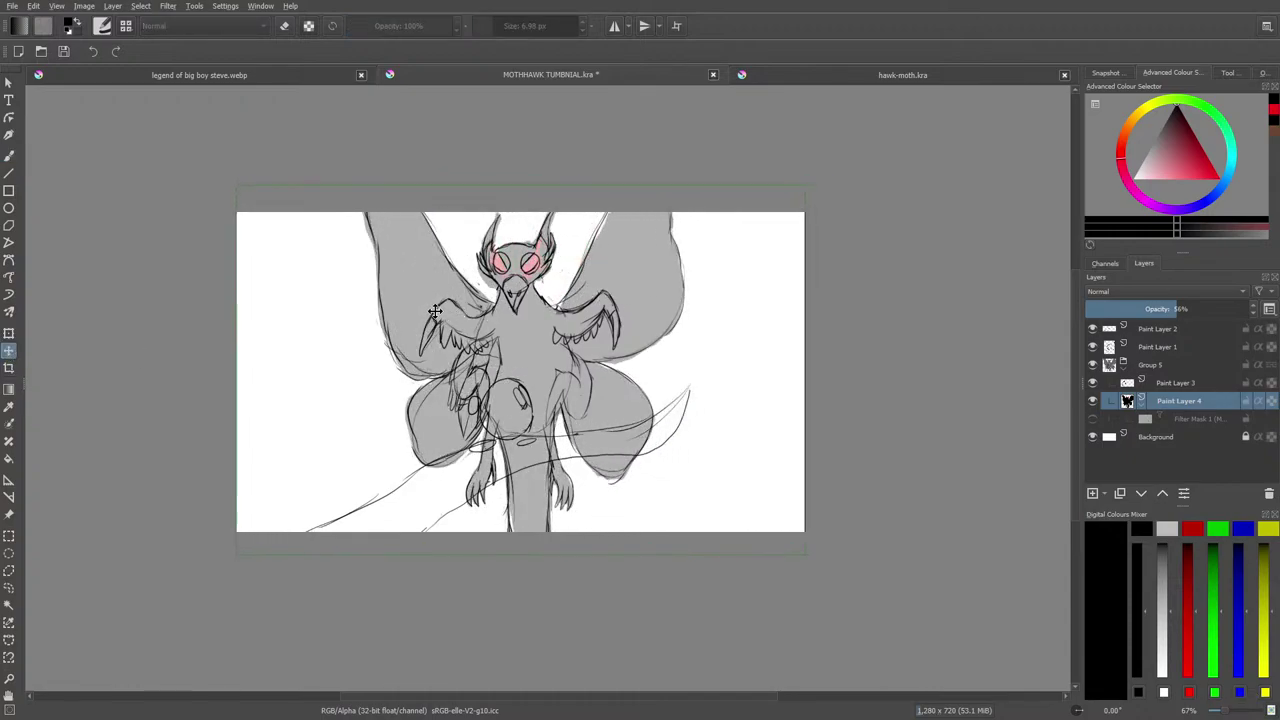
pyautogui.click(1152, 365)
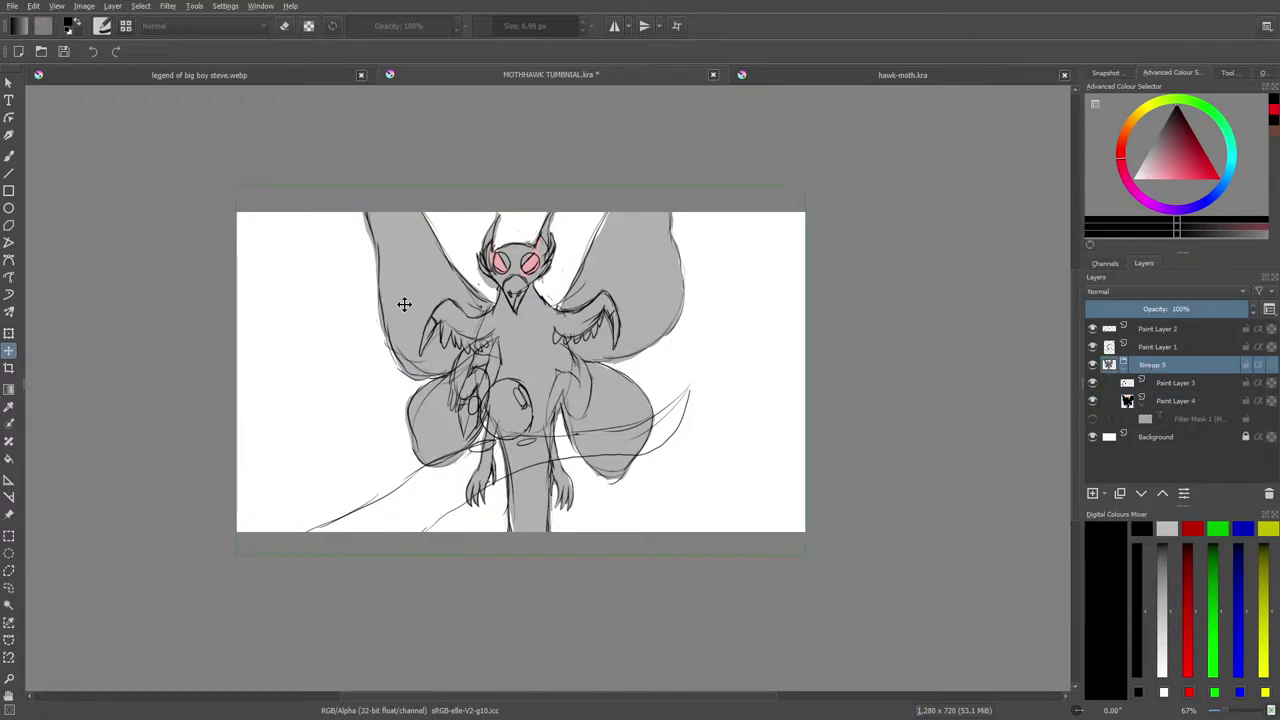
pyautogui.moveTo(406, 297)
pyautogui.mouseDown()
pyautogui.moveTo(549, 297)
pyautogui.moveTo(401, 299)
pyautogui.mouseUp()
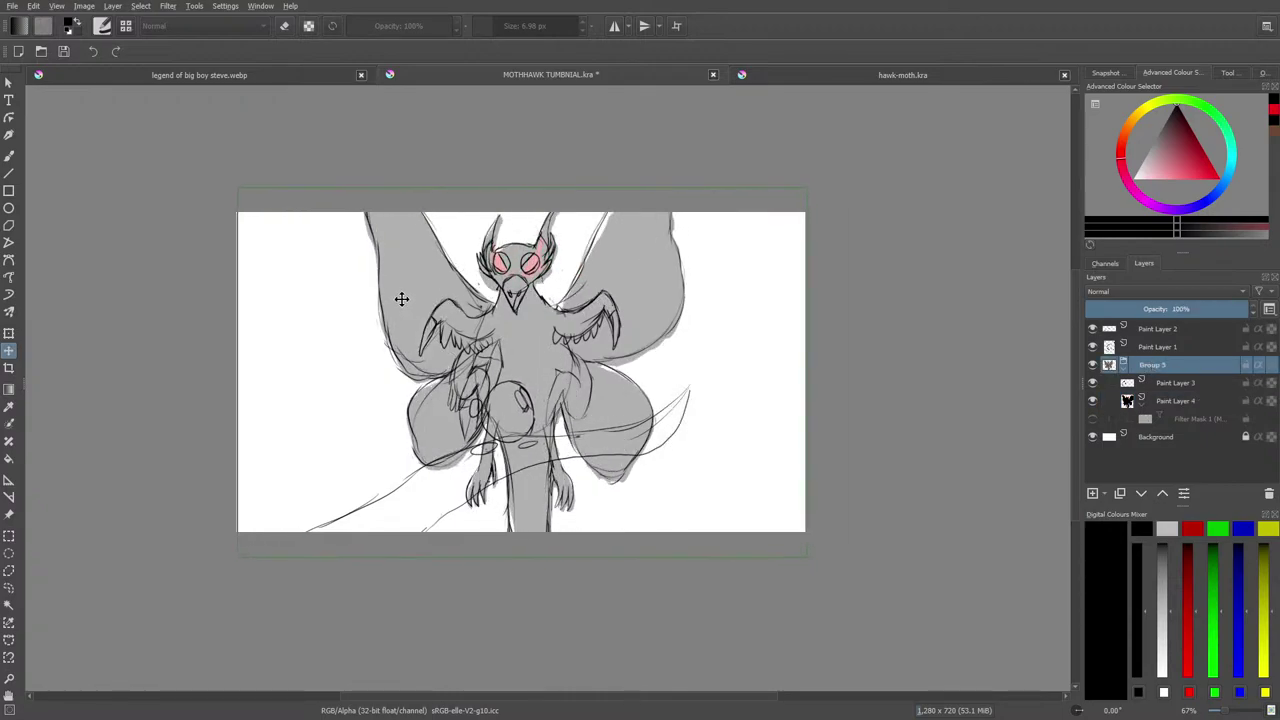
# Toggle Paint Layer 3's visibility to identify its content, and move it out of Group 5 to directly above the group.
pyautogui.click(1093, 383)
pyautogui.click(1093, 383)
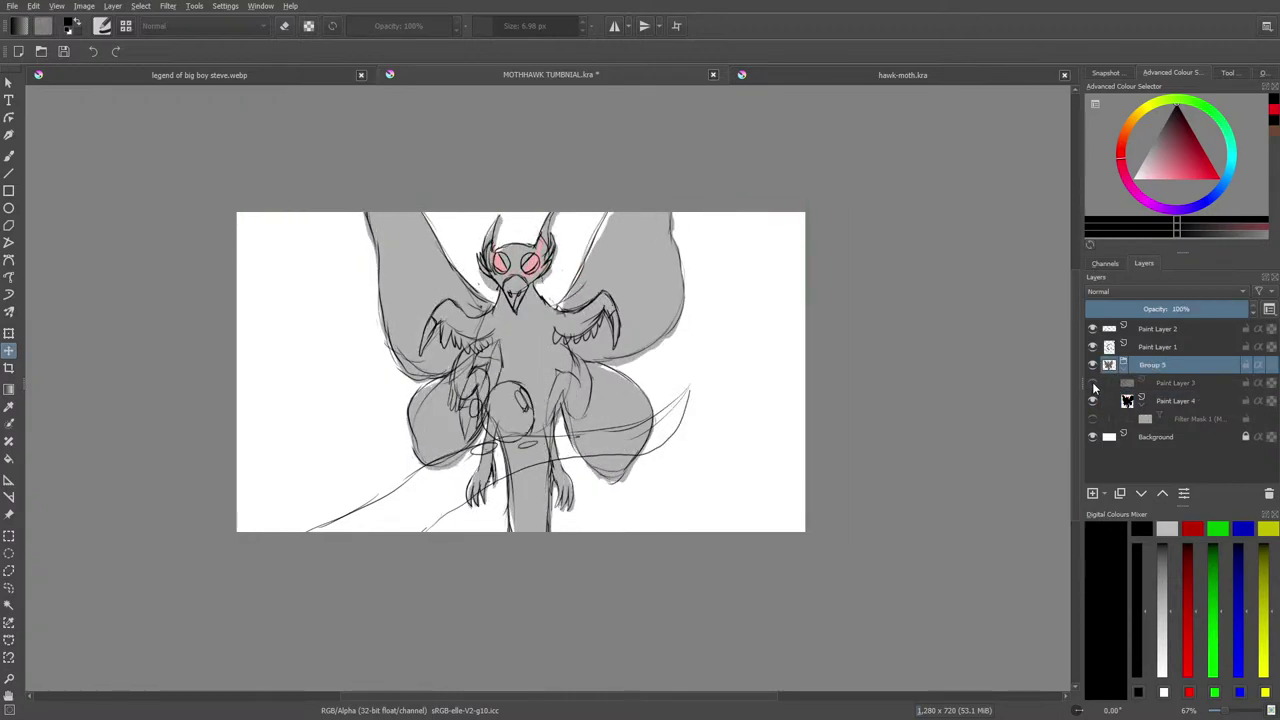
pyautogui.click(1158, 385)
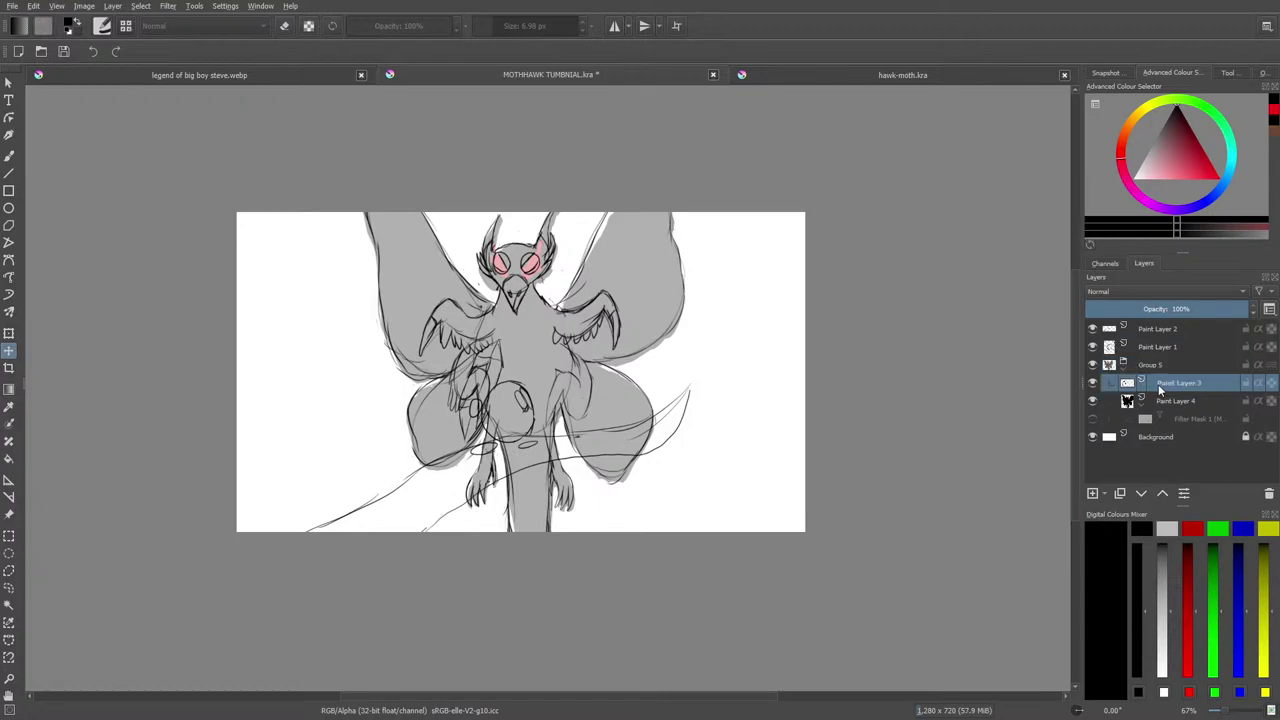
pyautogui.click(1162, 492)
# Move Paint Layer 1 with the hawk-moth line art into Group 5, above Paint Layer 4.
pyautogui.click(1134, 350)
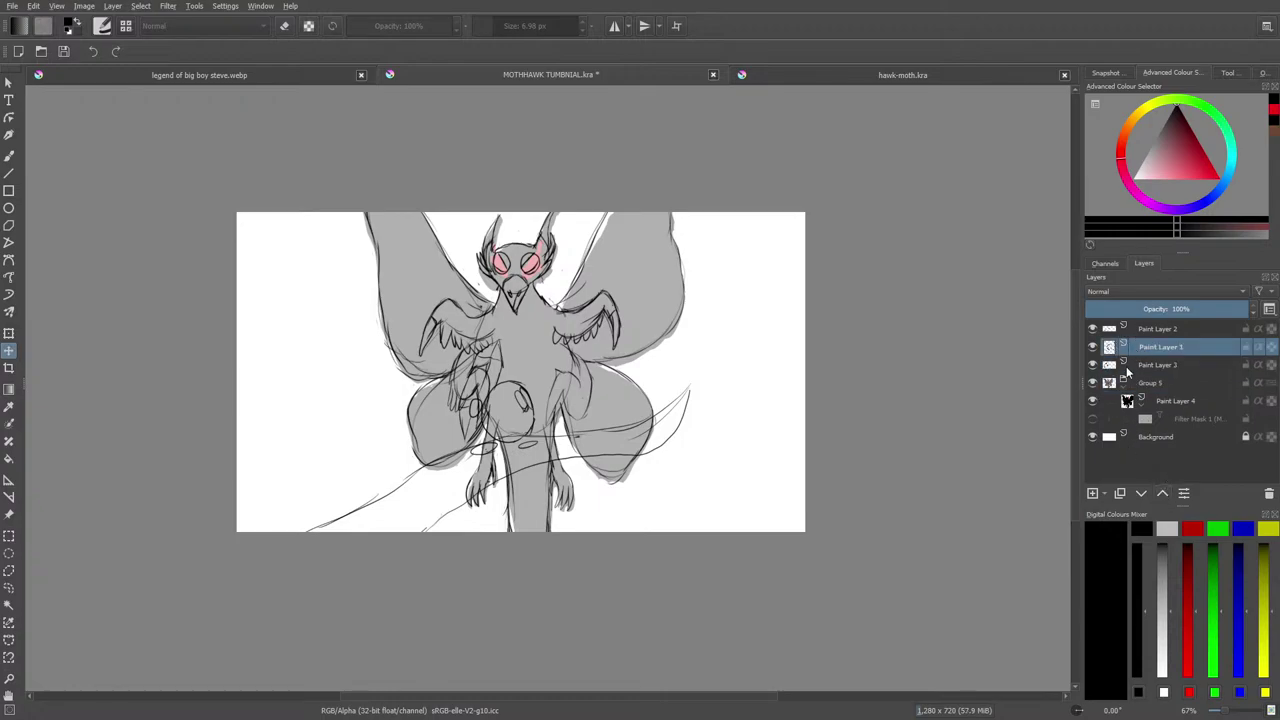
pyautogui.click(1136, 494)
pyautogui.click(1143, 496)
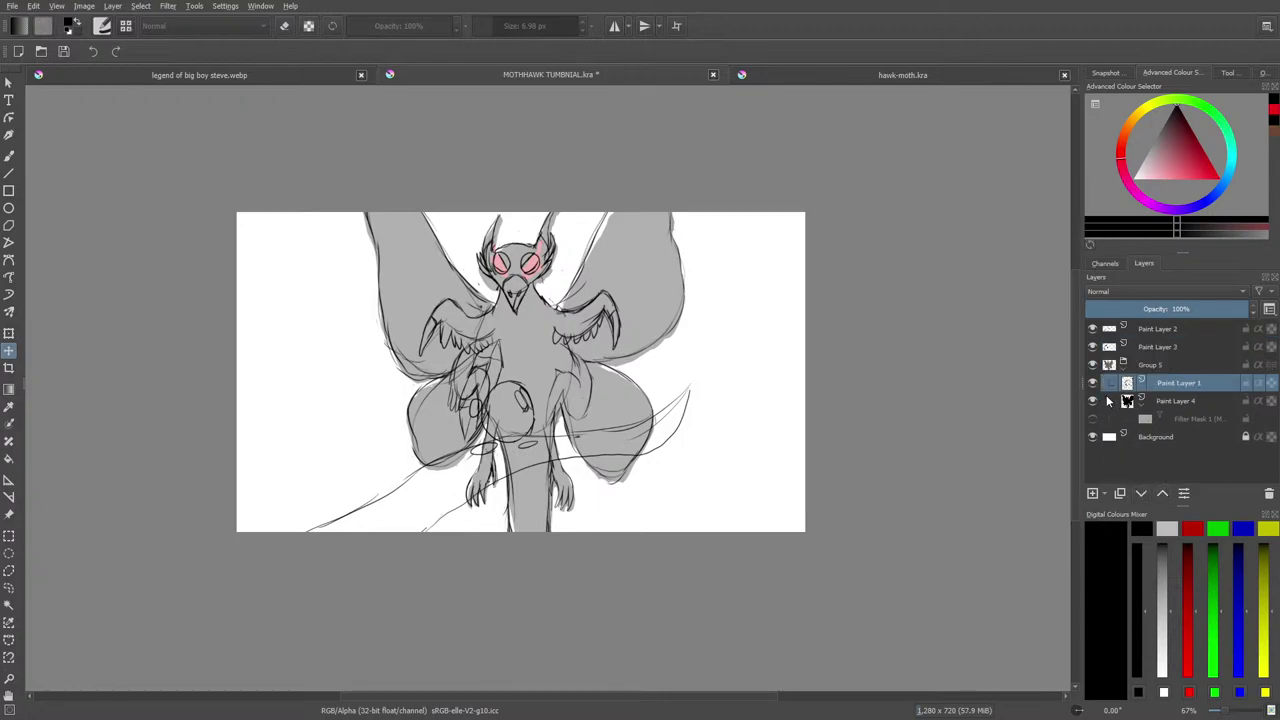
# Toggle Paint Layer 1 to check it, and move Group 5 with the hawk-moth toward the canvas's right side.
pyautogui.click(1092, 385)
pyautogui.click(1093, 388)
pyautogui.click(1154, 366)
pyautogui.moveTo(423, 309); pyautogui.dragTo(537, 335)
# Preview the Motion Blur mask, hide it again, and brush black into the unfilled tops of both upper wings on Paint Layer 4.
pyautogui.click(9, 157)
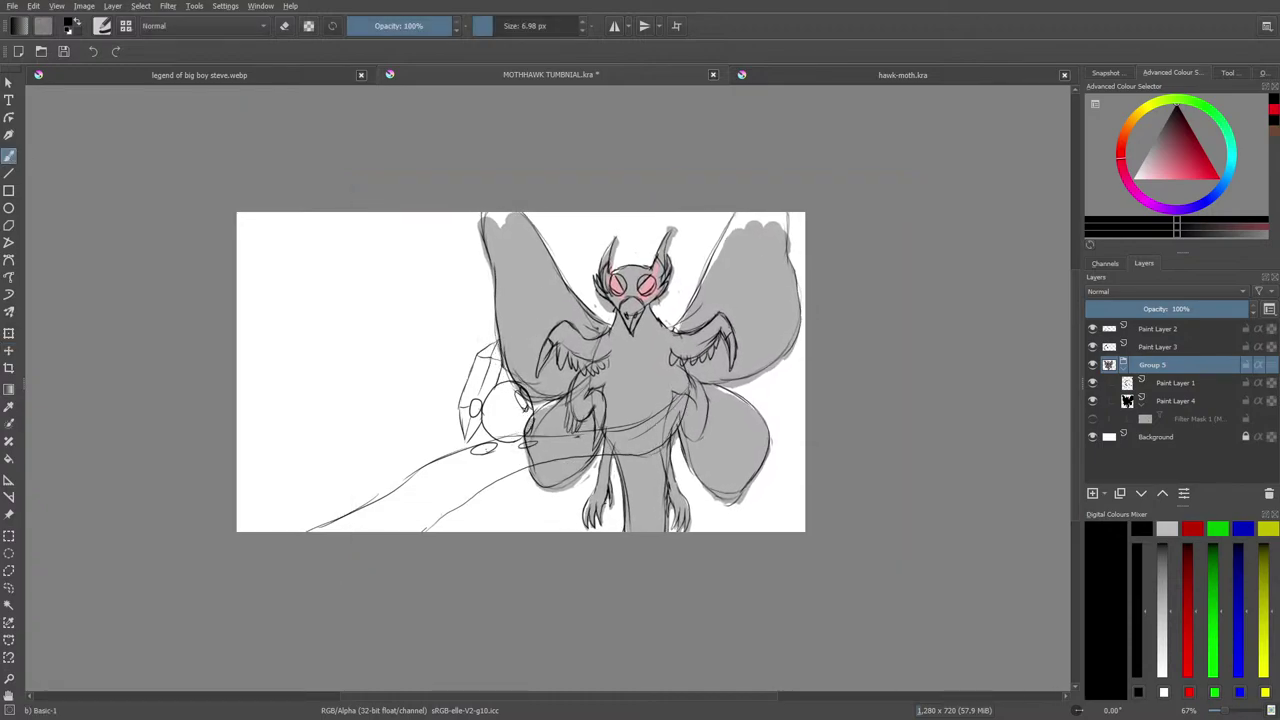
pyautogui.click(1092, 418)
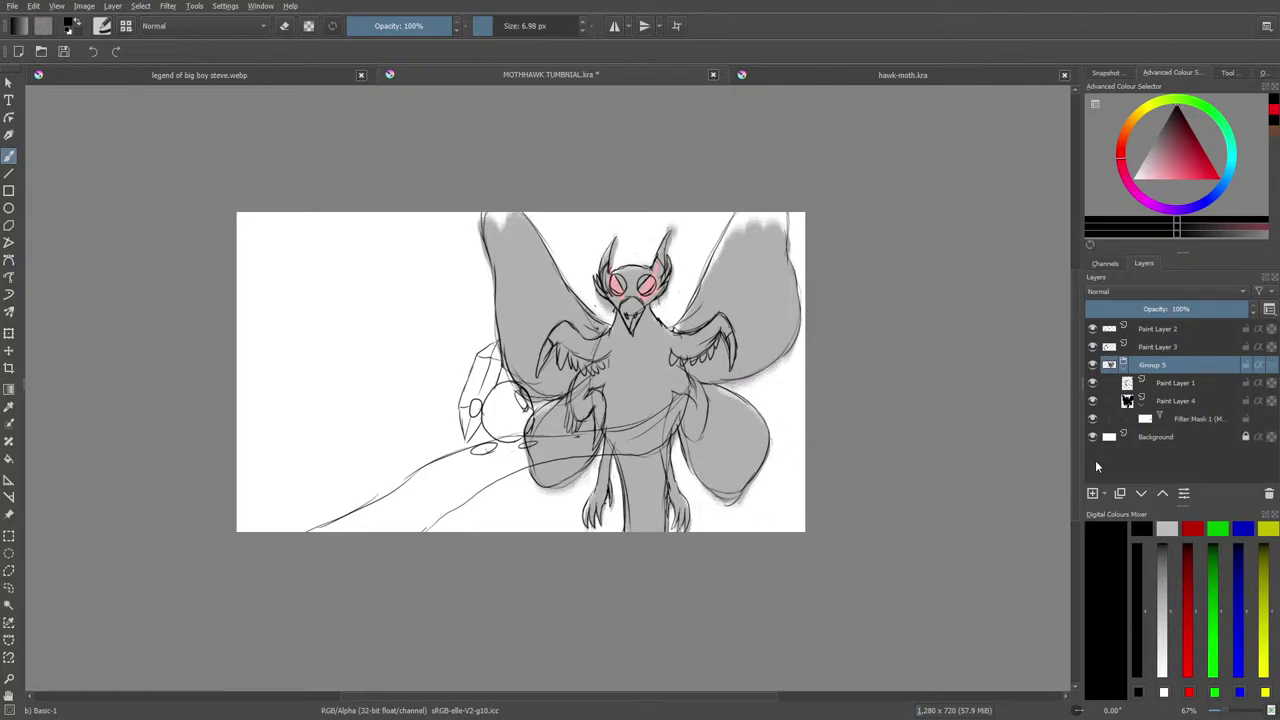
pyautogui.click(1092, 418)
pyautogui.click(1175, 402)
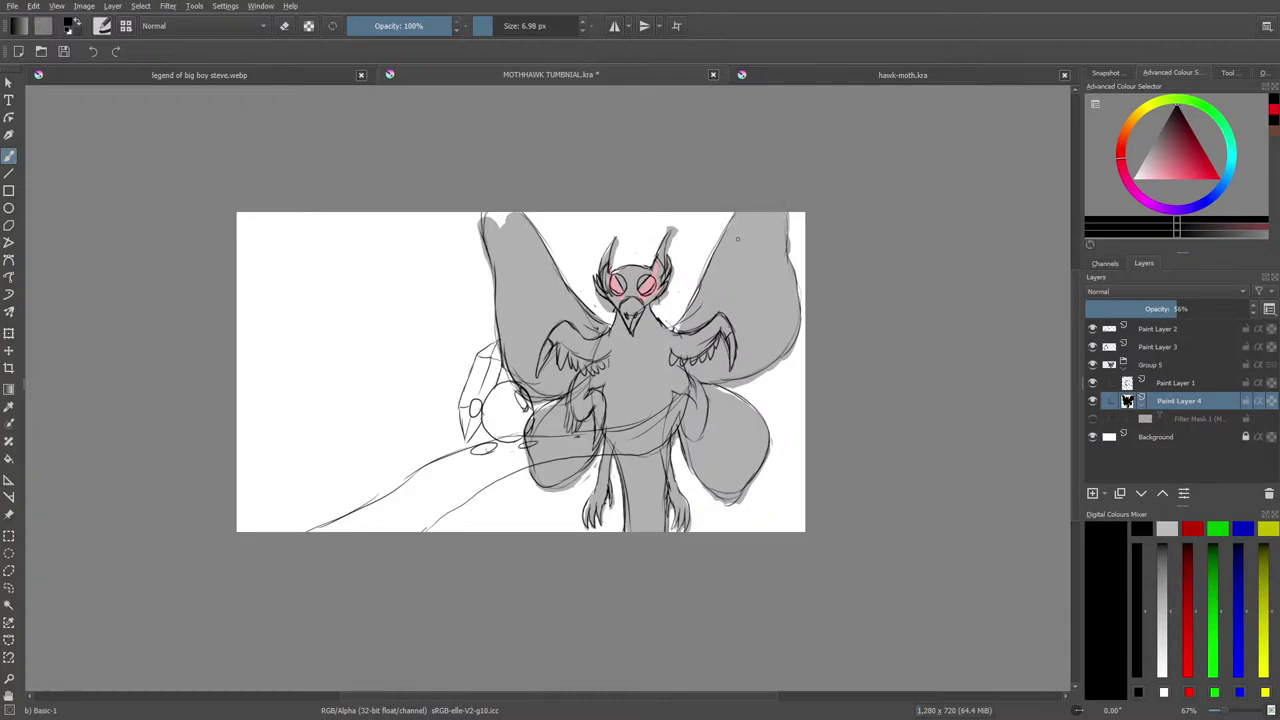
pyautogui.moveTo(497, 214); pyautogui.dragTo(505, 225)
# Erase the excess fill on Paint Layer 4 around the horns, the sides of the head and the upper left wing's outer edge.
pyautogui.click(1229, 710)
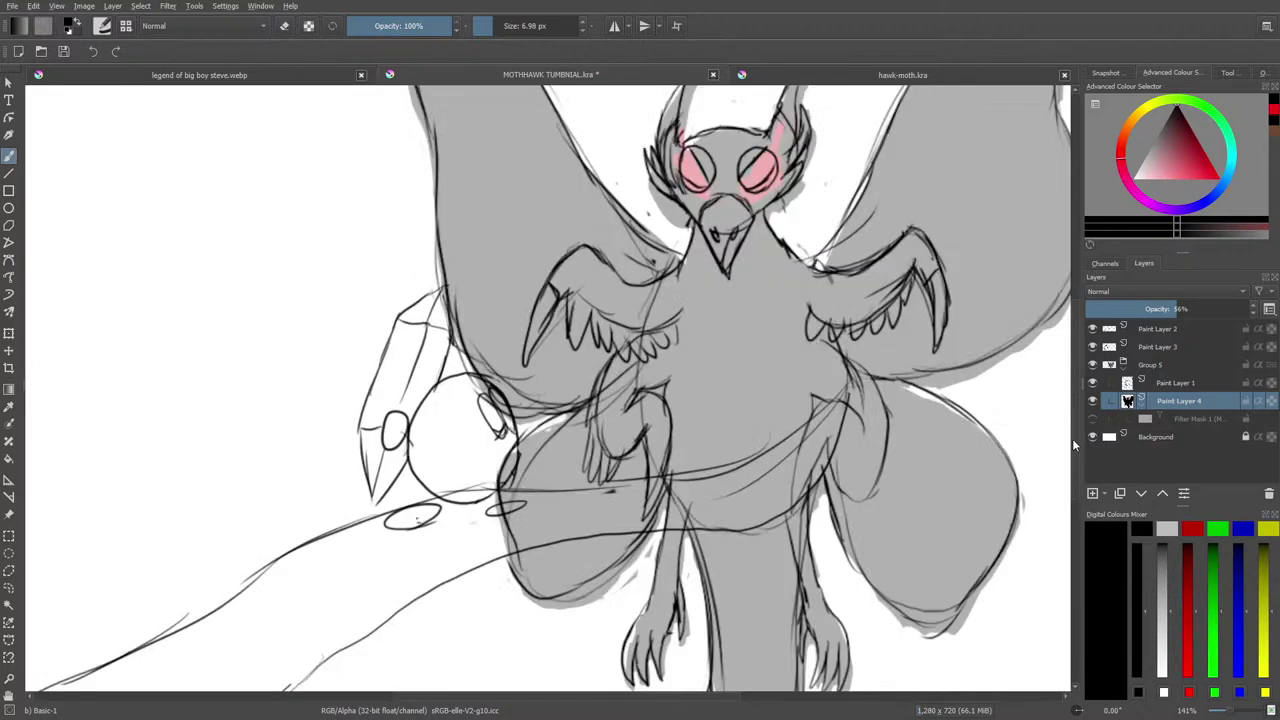
pyautogui.moveTo(1075, 442); pyautogui.dragTo(1085, 351)
pyautogui.press('/')
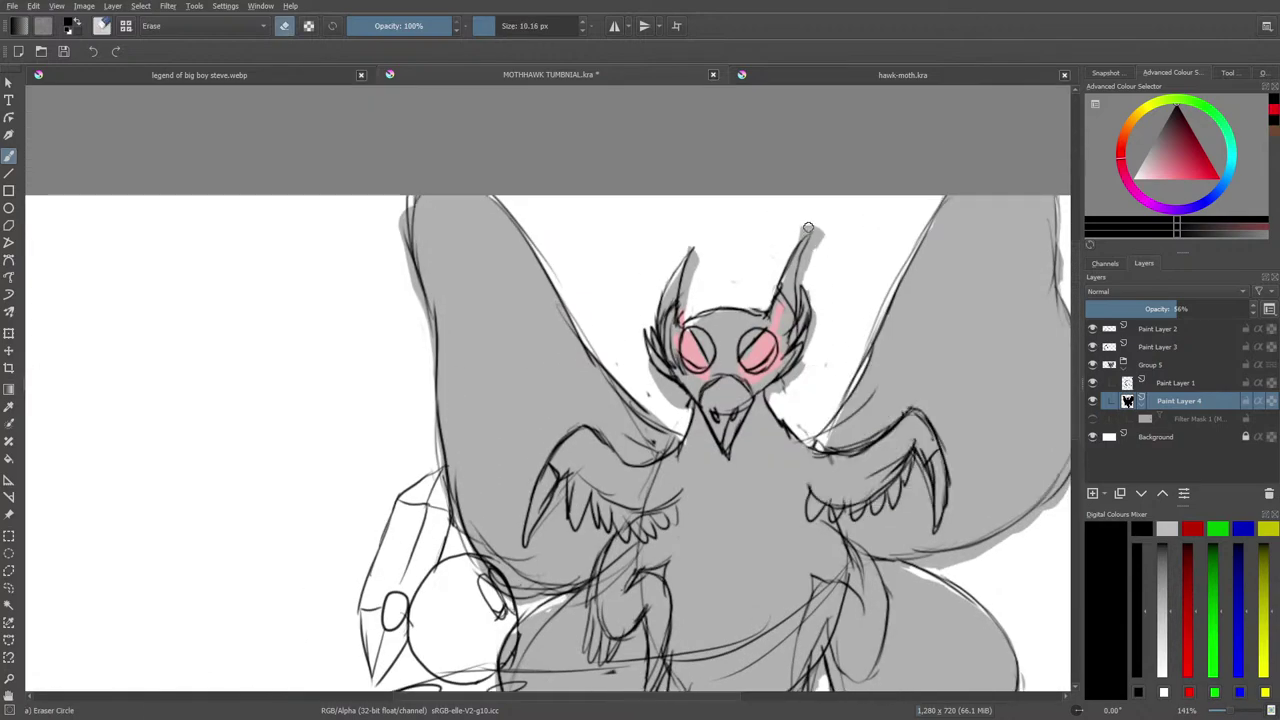
pyautogui.moveTo(800, 240)
pyautogui.mouseDown()
pyautogui.moveTo(811, 226)
pyautogui.moveTo(800, 280)
pyautogui.mouseUp()
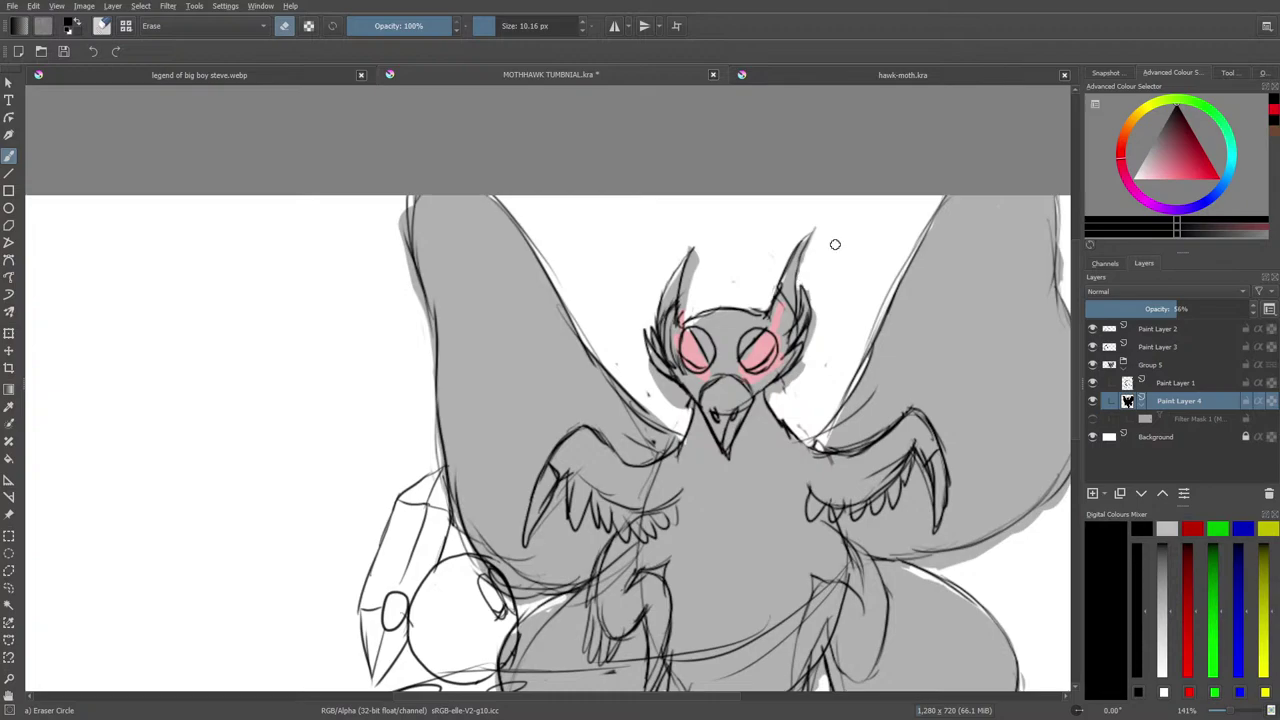
pyautogui.moveTo(651, 395)
pyautogui.mouseDown()
pyautogui.moveTo(640, 366)
pyautogui.moveTo(682, 404)
pyautogui.moveTo(684, 424)
pyautogui.moveTo(642, 408)
pyautogui.mouseUp()
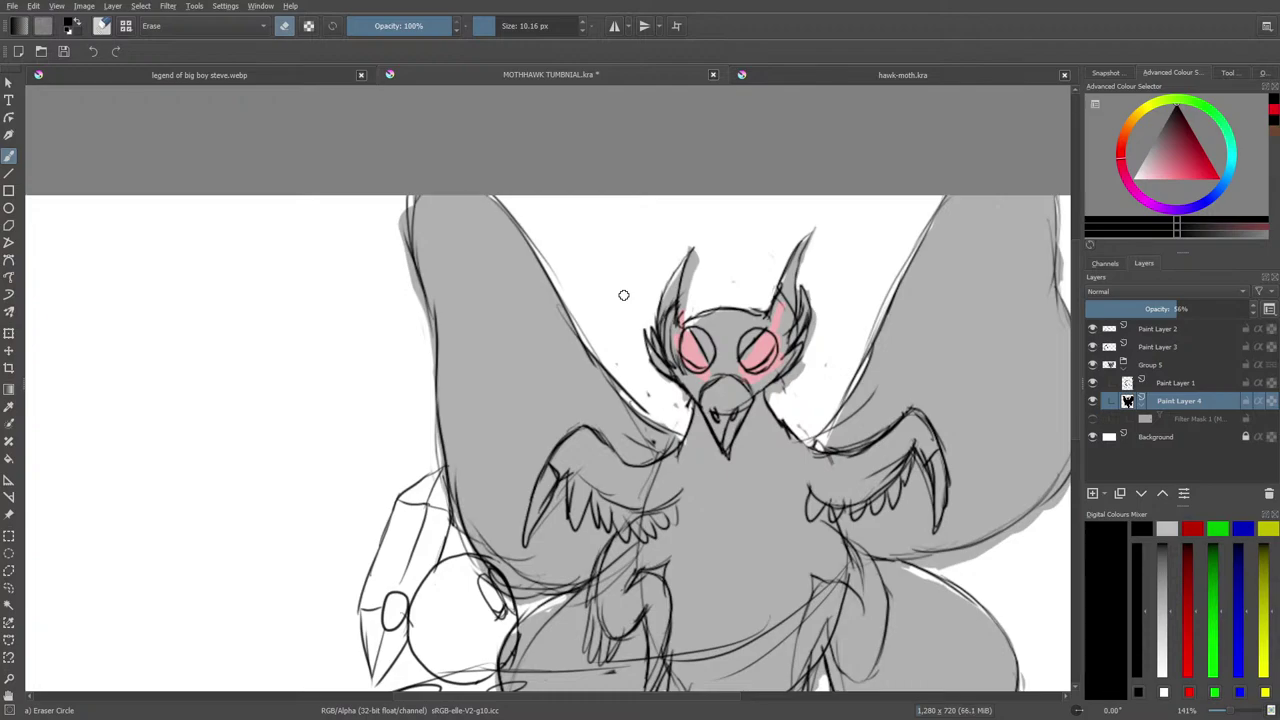
pyautogui.moveTo(399, 214); pyautogui.dragTo(420, 326)
pyautogui.moveTo(789, 382); pyautogui.dragTo(774, 396)
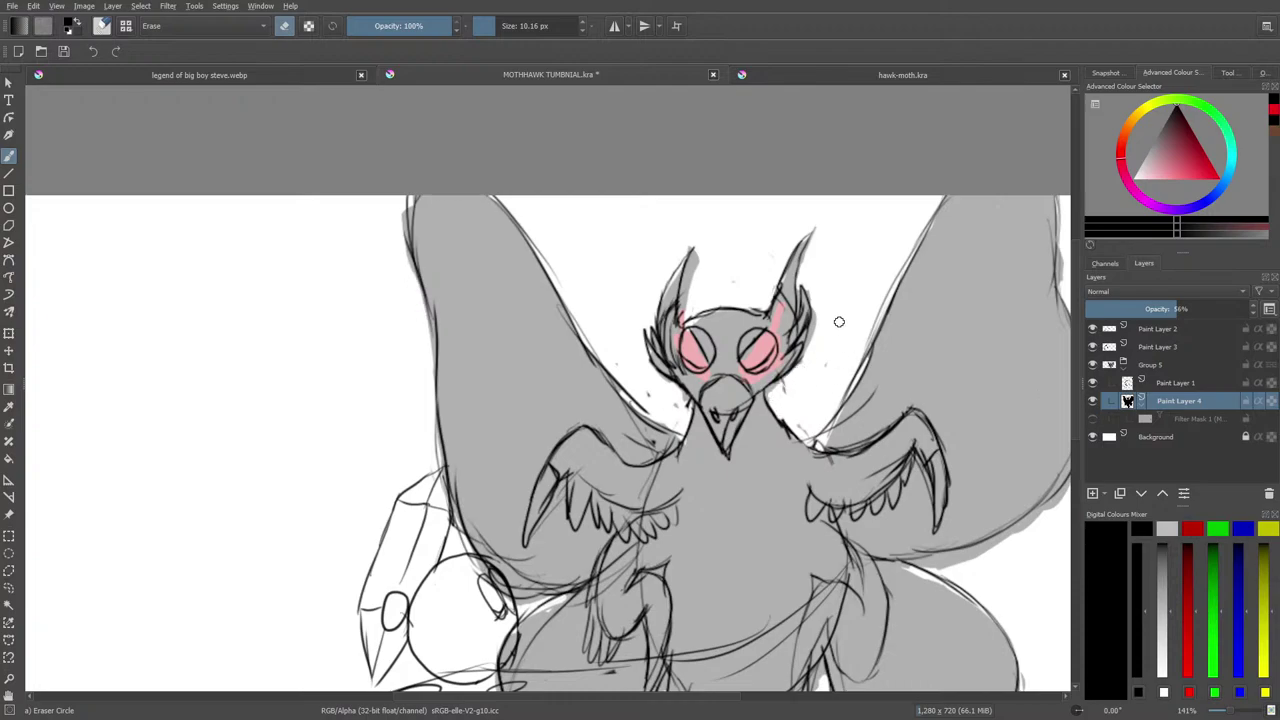
# Toggle the Motion Blur mask, Paint Layer 4 and Paint Layer 1 to compare fill and line art, with Paint Layer 1 selected.
pyautogui.click(1092, 418)
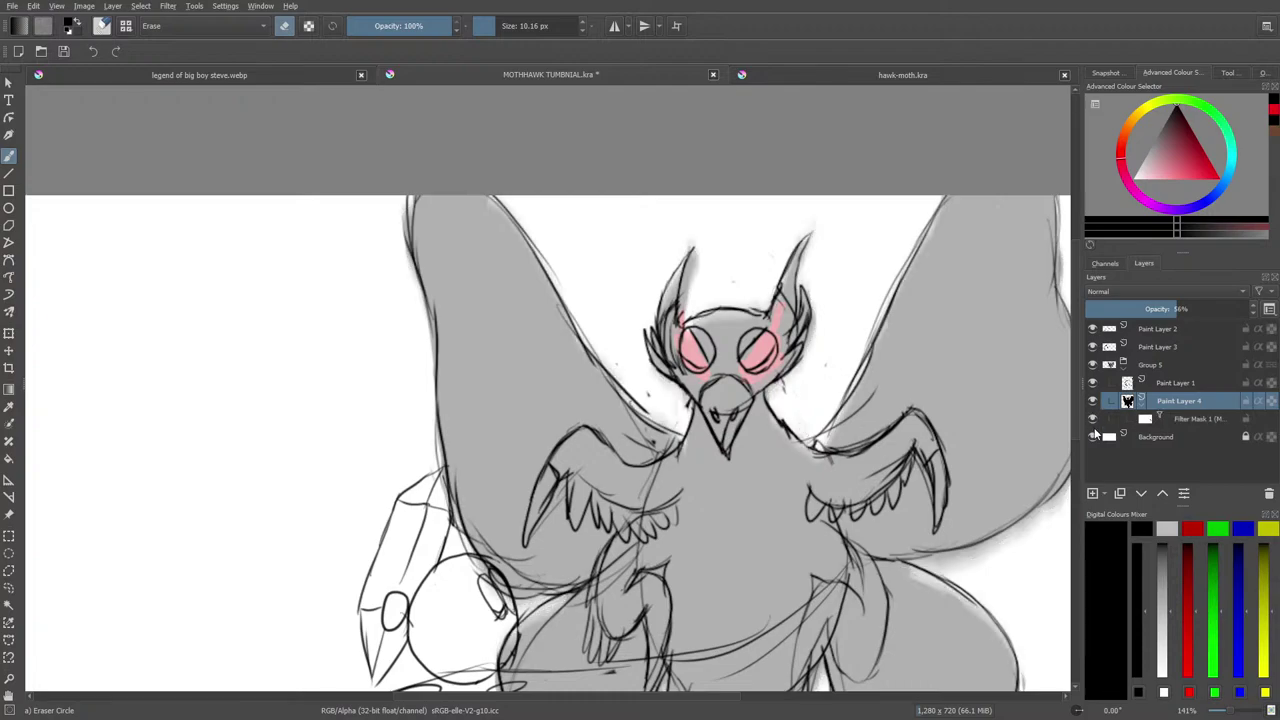
pyautogui.click(1092, 419)
pyautogui.click(1092, 384)
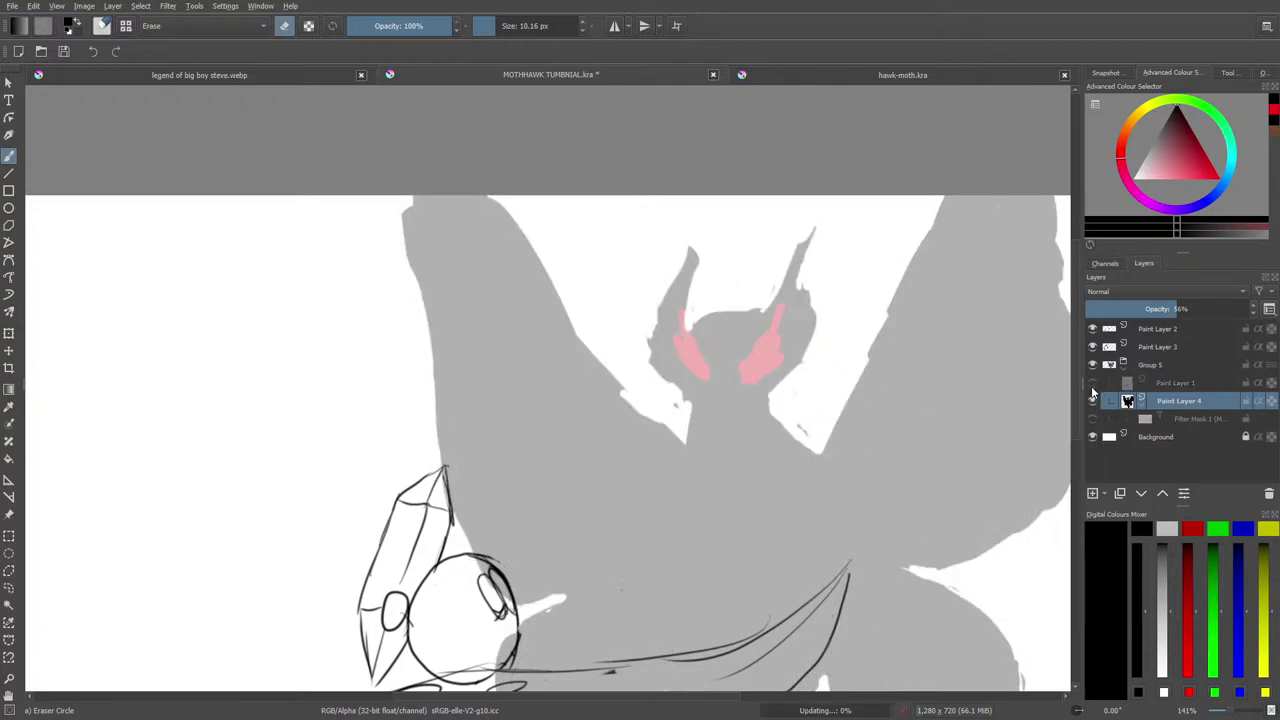
pyautogui.click(1092, 383)
pyautogui.click(1093, 401)
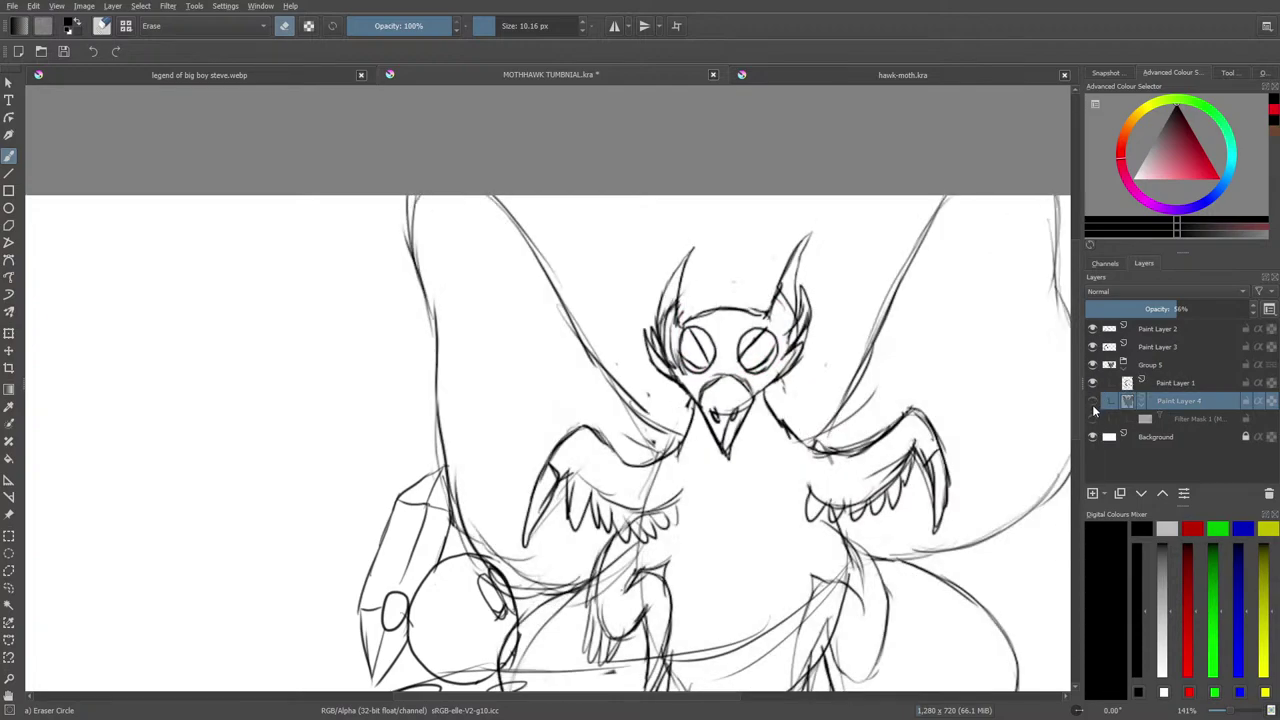
pyautogui.click(1093, 401)
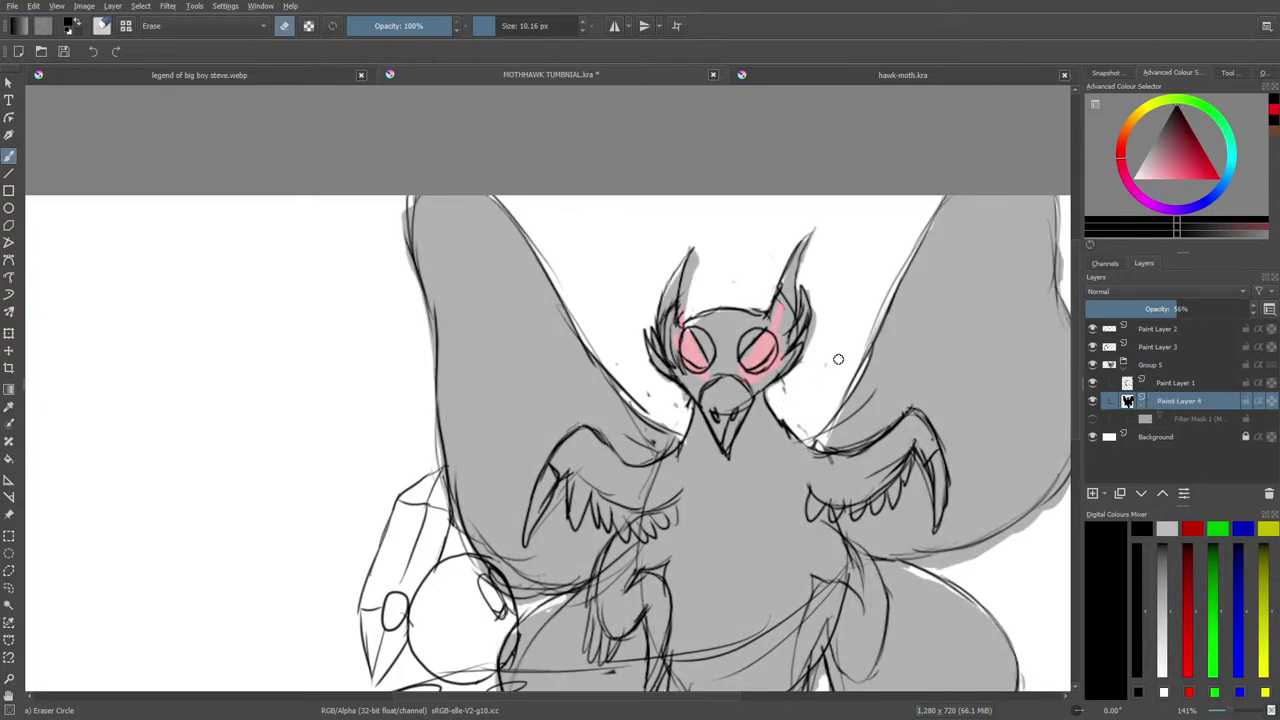
pyautogui.click(1093, 401)
pyautogui.click(1093, 401)
pyautogui.click(1164, 390)
pyautogui.click(1094, 386)
pyautogui.click(1093, 384)
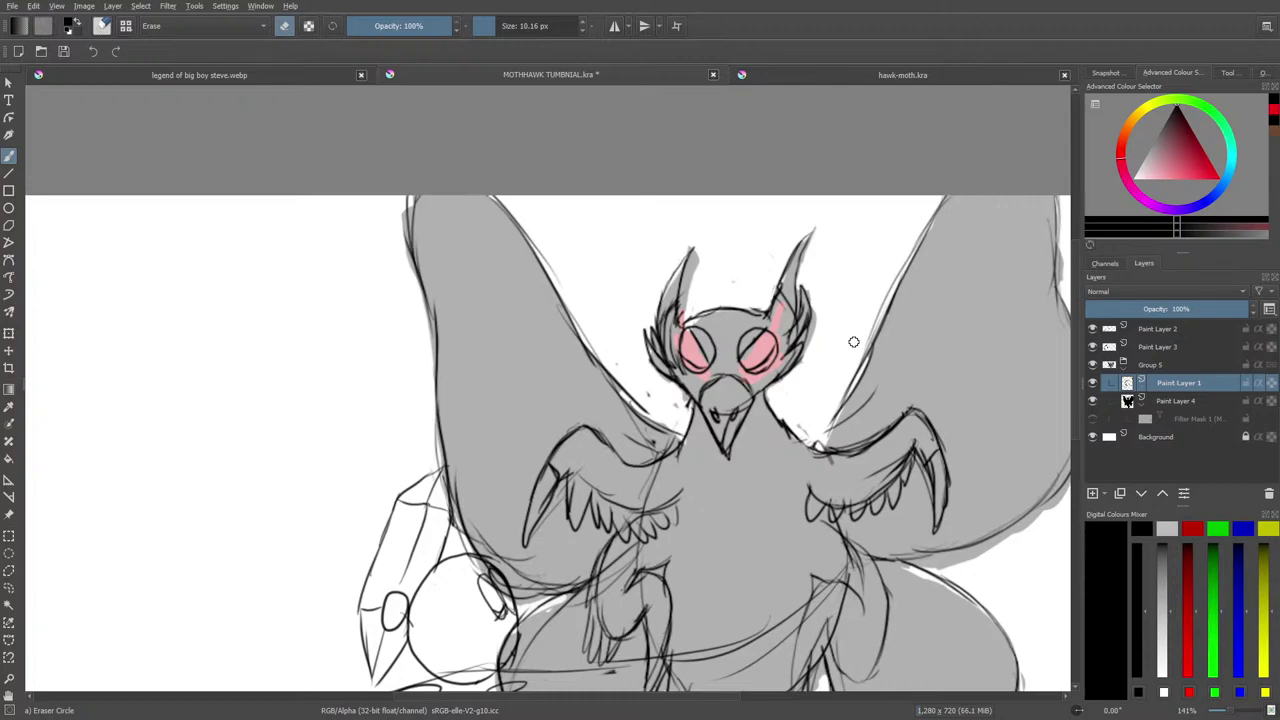
# Choose the Ink-3 Gpen brush preset and draw over the upper right wing's inner edge beside the neck on Paint Layer 1.
pyautogui.press('e')
pyautogui.click(101, 28)
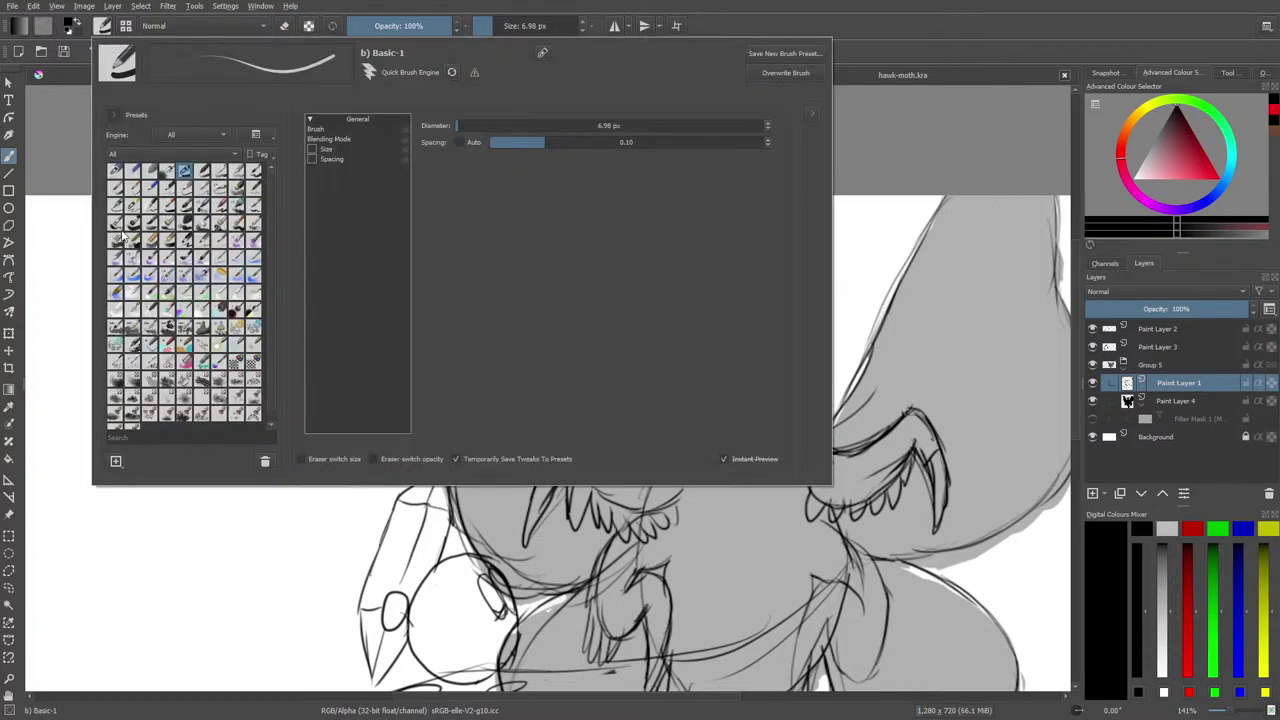
pyautogui.click(135, 205)
pyautogui.rightClick(97, 197)
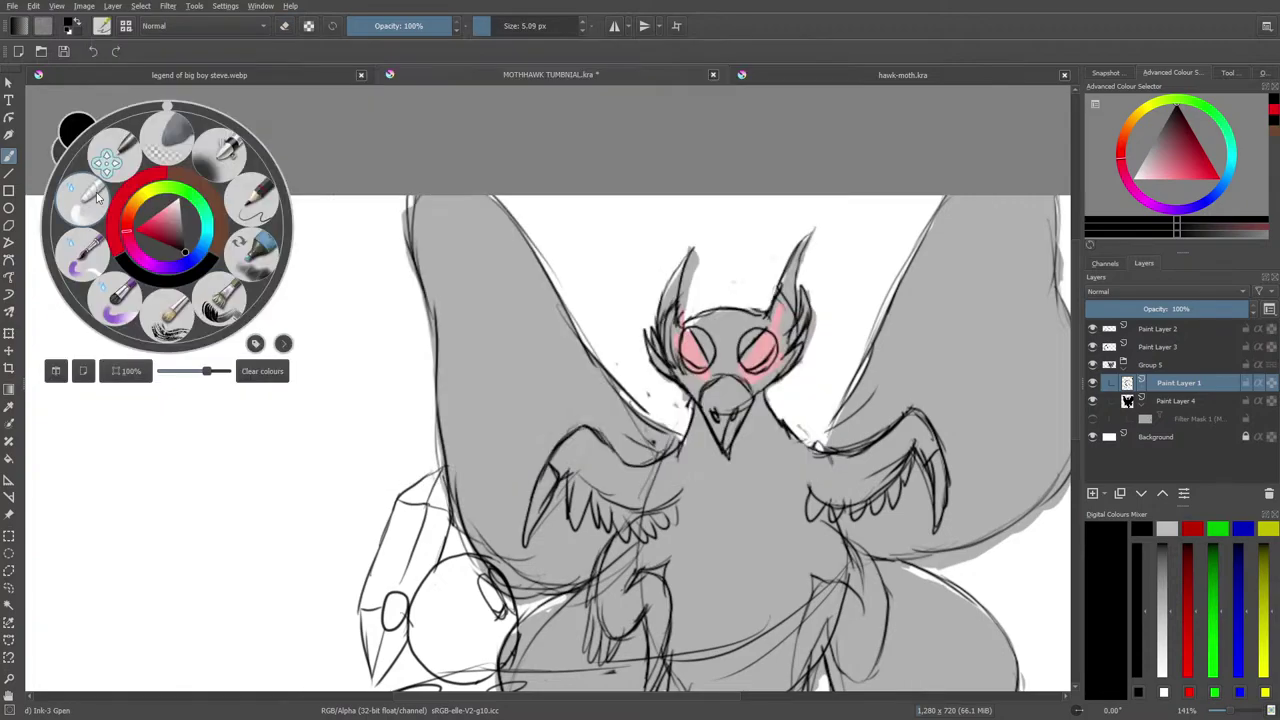
pyautogui.click(840, 394)
pyautogui.moveTo(862, 372); pyautogui.dragTo(794, 446)
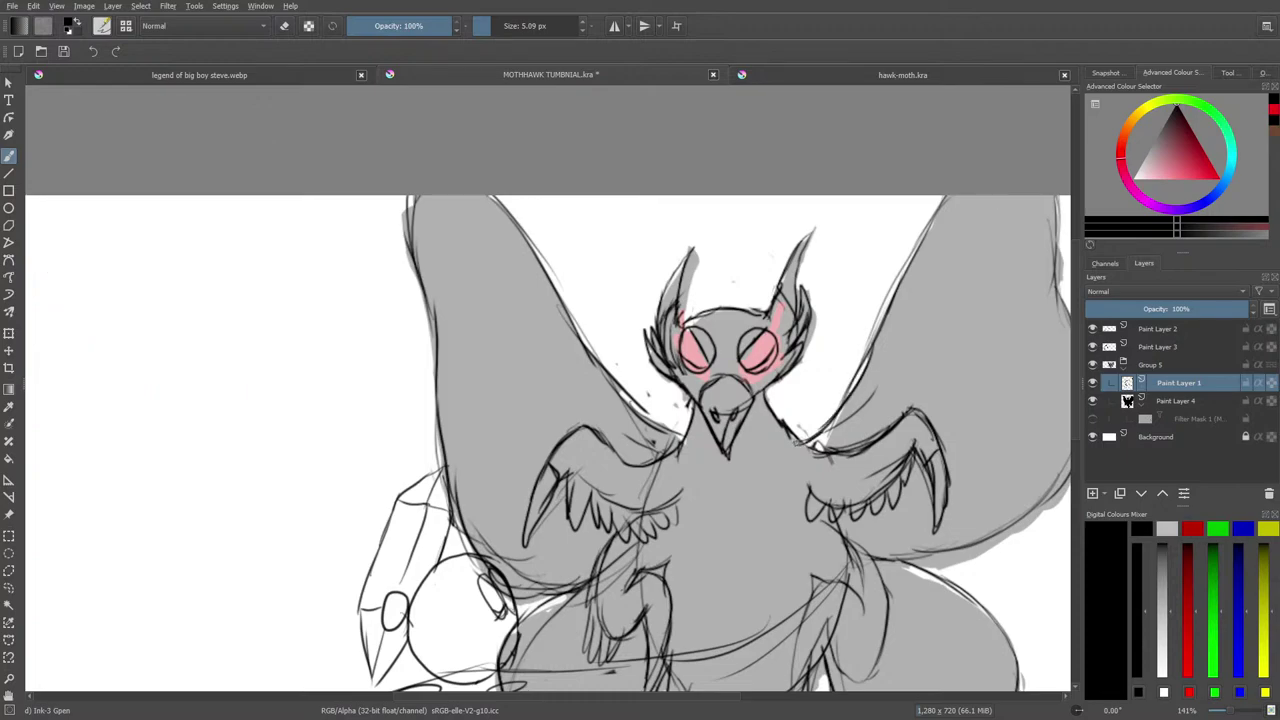
# Open explosive chicken.png from the angry chicken folder as another document.
pyautogui.click(40, 52)
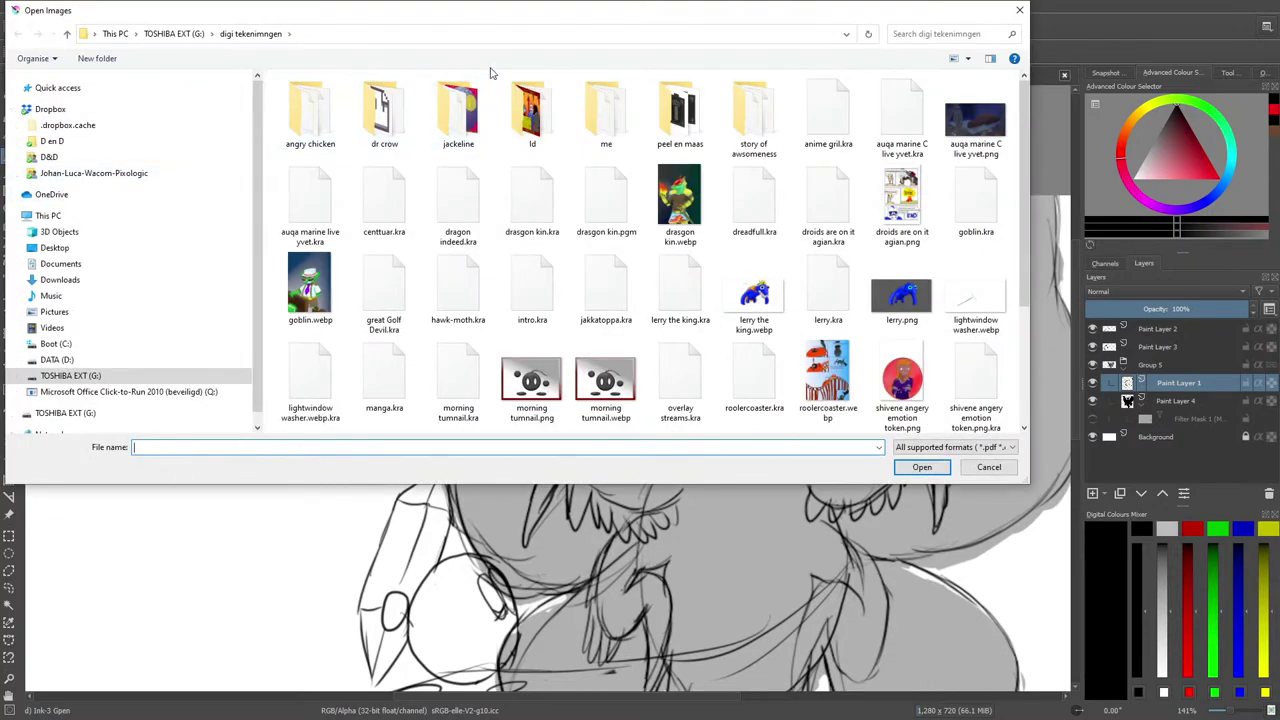
pyautogui.click(310, 112)
pyautogui.click(914, 466)
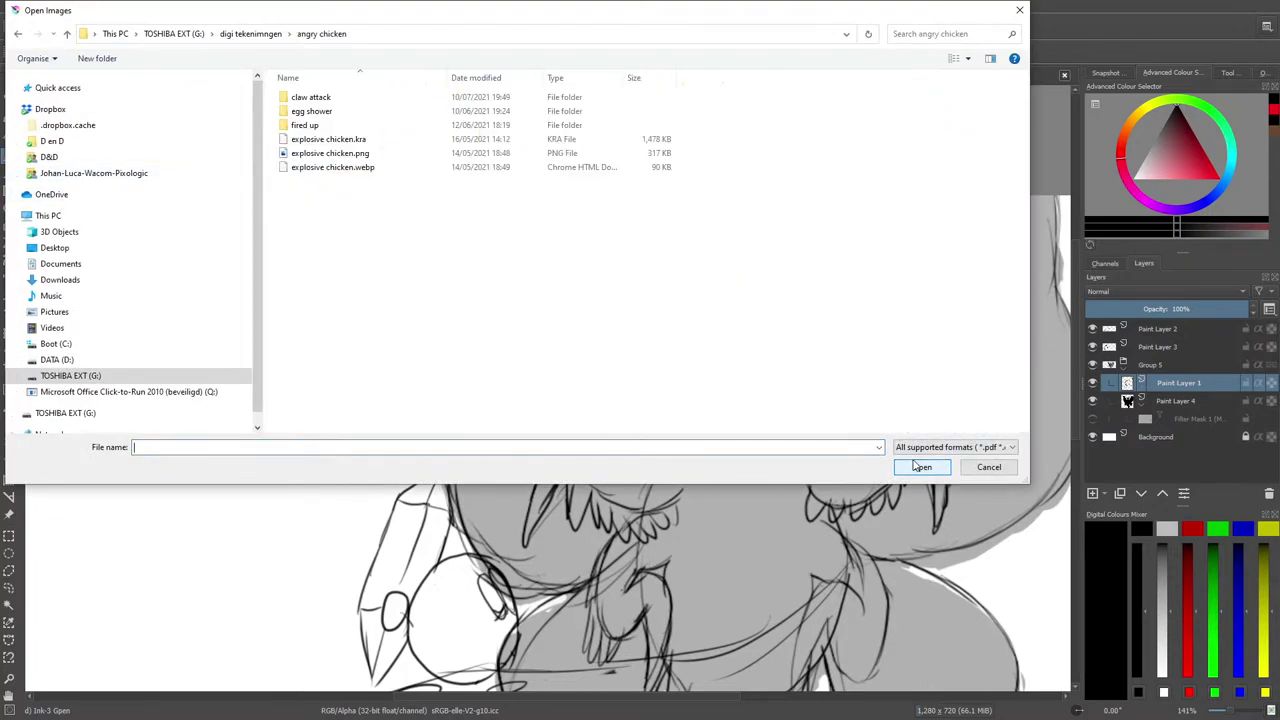
pyautogui.click(307, 153)
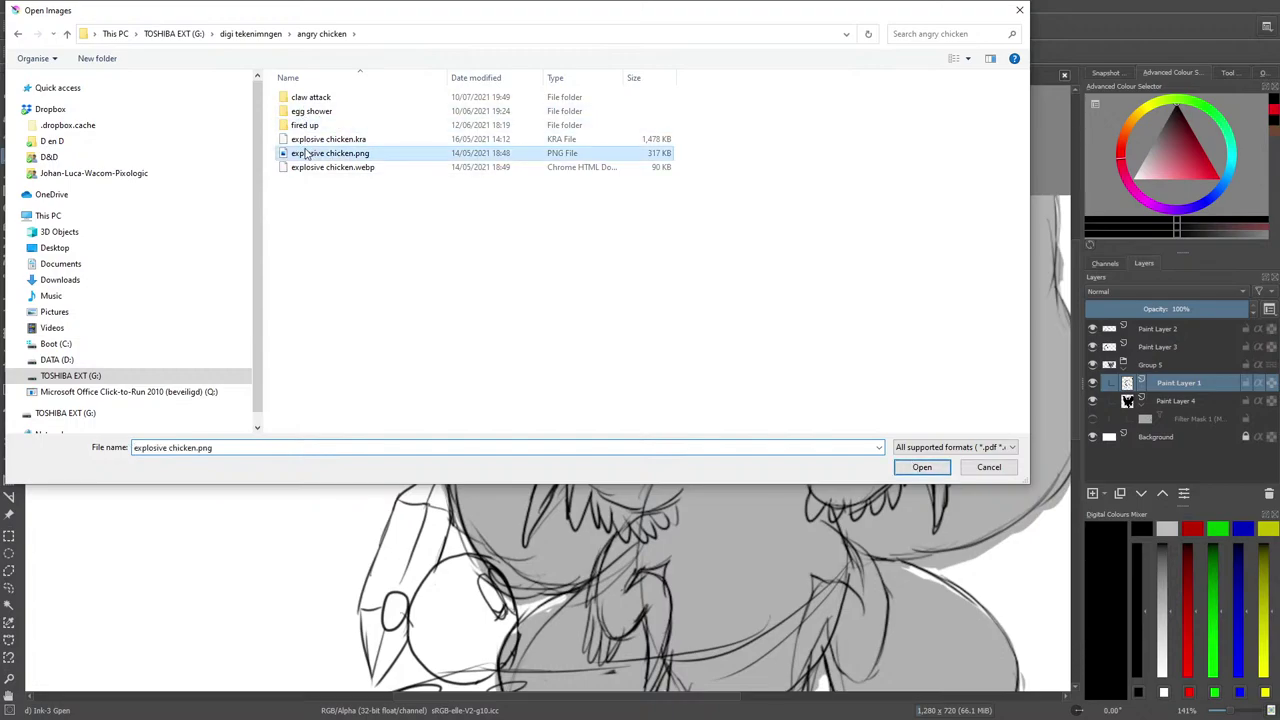
pyautogui.click(912, 468)
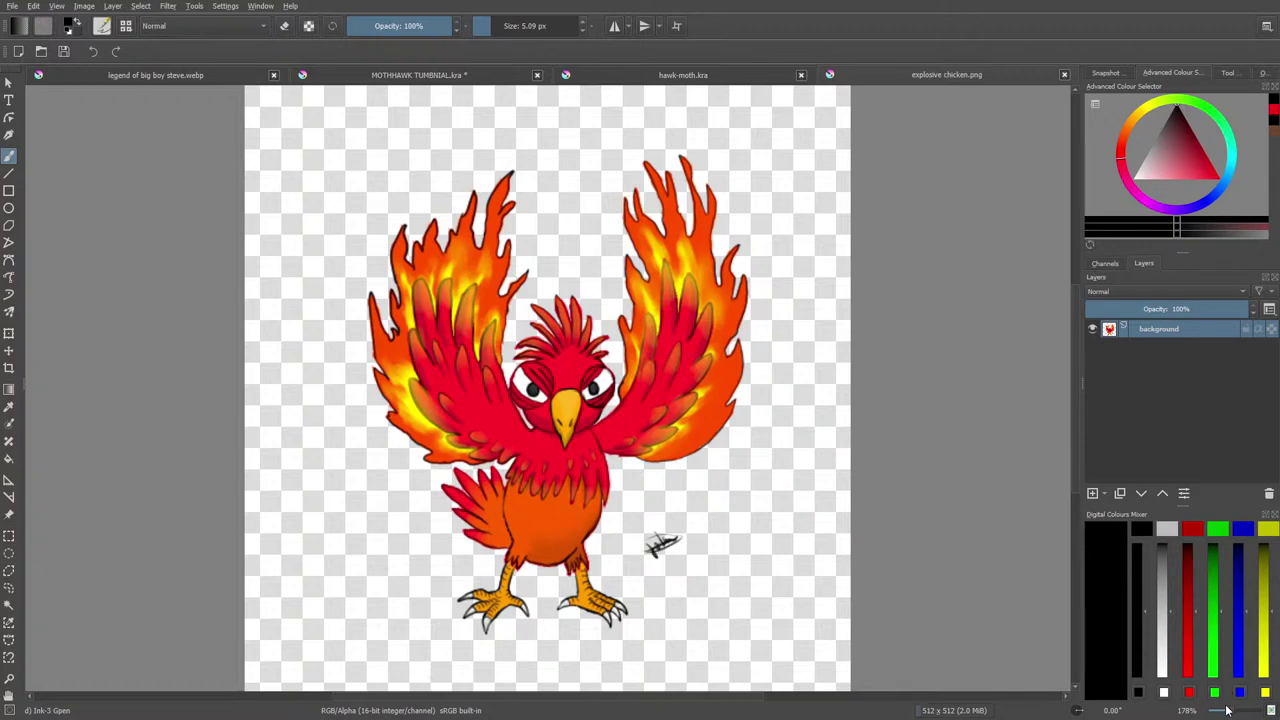
# Add a paint layer above the chicken, sketch a small trial oval with curved strokes beside its legs, and erase the sketch.
pyautogui.moveTo(1228, 709); pyautogui.dragTo(1235, 713)
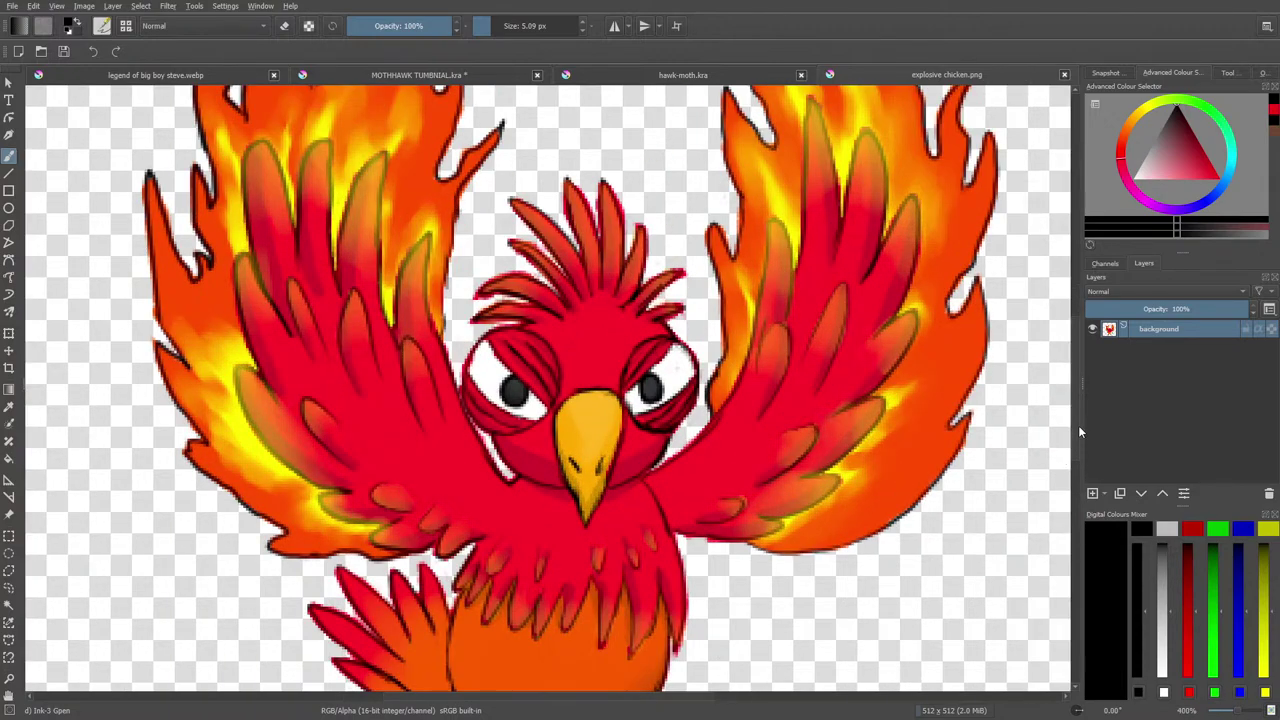
pyautogui.moveTo(1078, 425); pyautogui.dragTo(1077, 477)
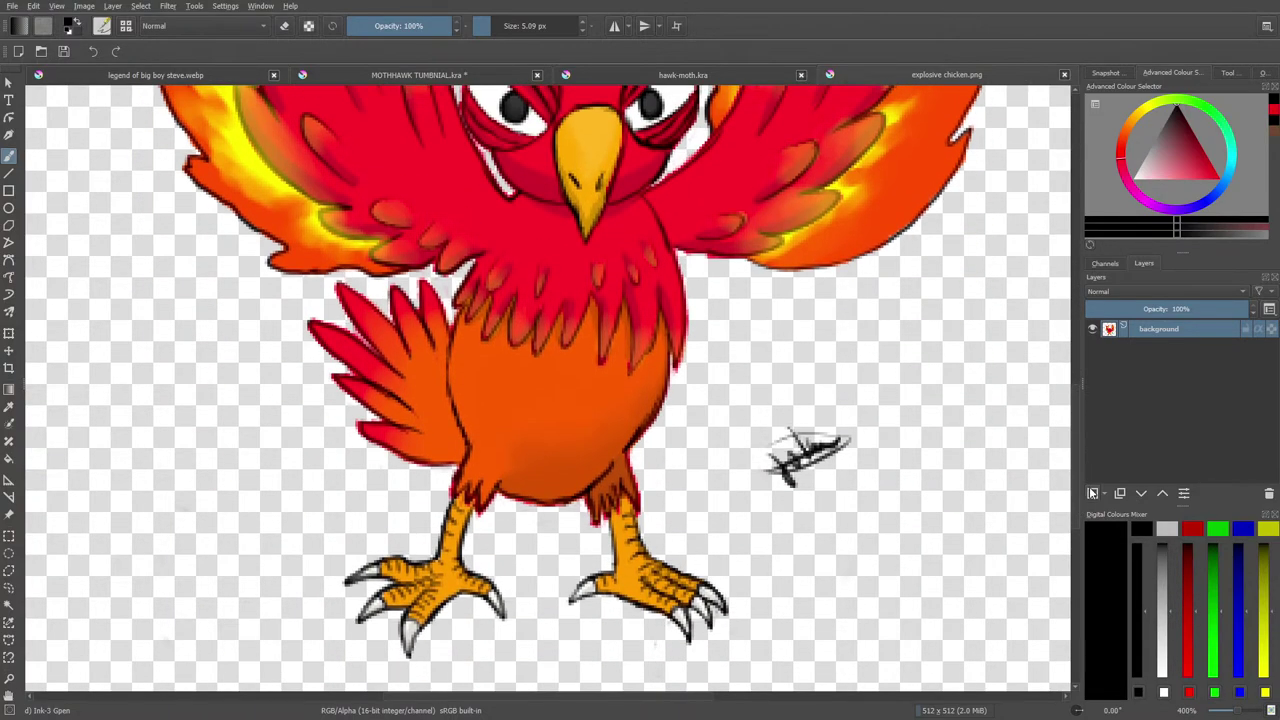
pyautogui.click(1092, 493)
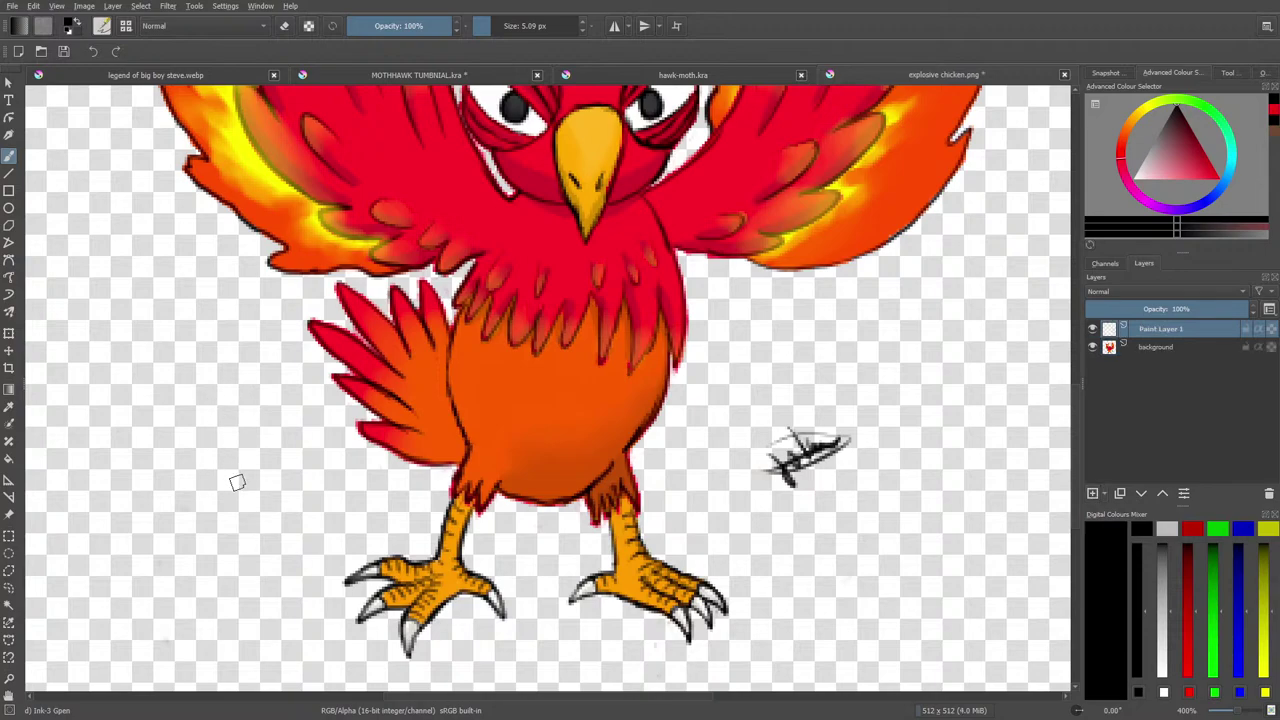
pyautogui.moveTo(250, 514)
pyautogui.mouseDown()
pyautogui.moveTo(198, 427)
pyautogui.moveTo(216, 553)
pyautogui.moveTo(228, 545)
pyautogui.moveTo(205, 504)
pyautogui.mouseUp()
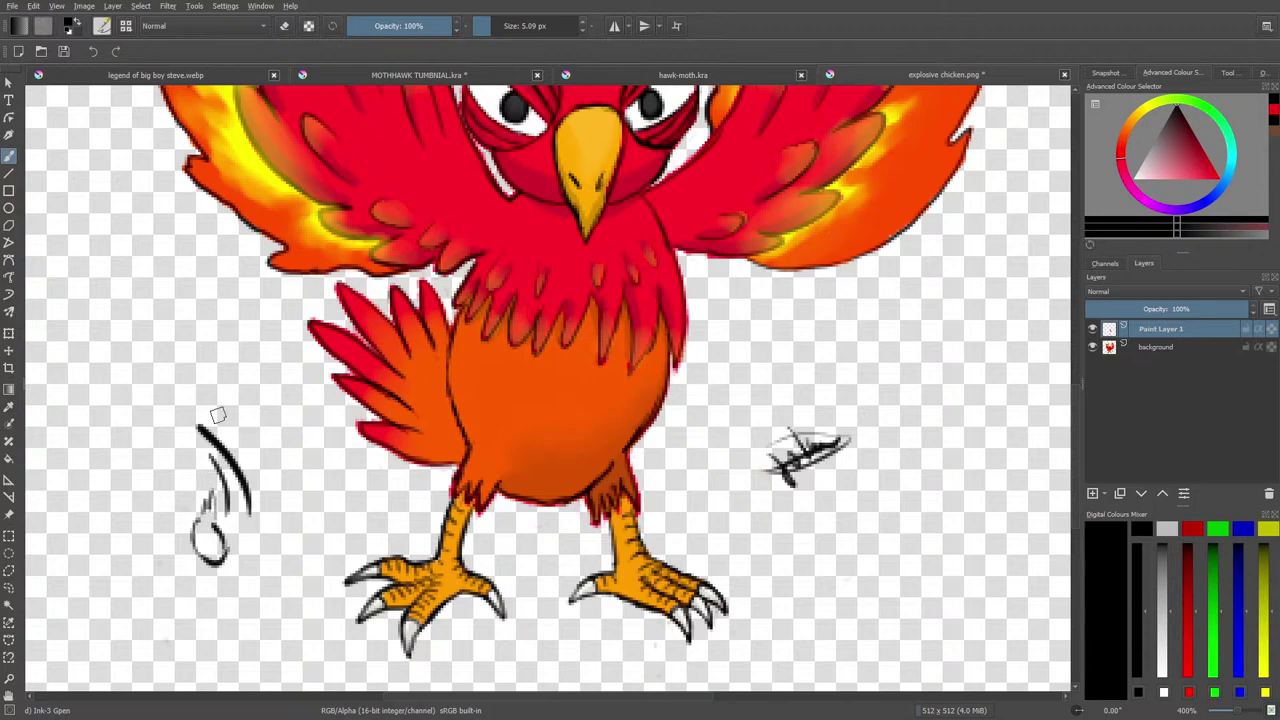
pyautogui.moveTo(489, 25); pyautogui.dragTo(494, 23)
pyautogui.moveTo(232, 370)
pyautogui.mouseDown()
pyautogui.moveTo(252, 406)
pyautogui.moveTo(292, 428)
pyautogui.moveTo(246, 406)
pyautogui.moveTo(260, 374)
pyautogui.moveTo(290, 420)
pyautogui.moveTo(226, 543)
pyautogui.moveTo(183, 480)
pyautogui.moveTo(212, 458)
pyautogui.mouseUp()
pyautogui.press('e')
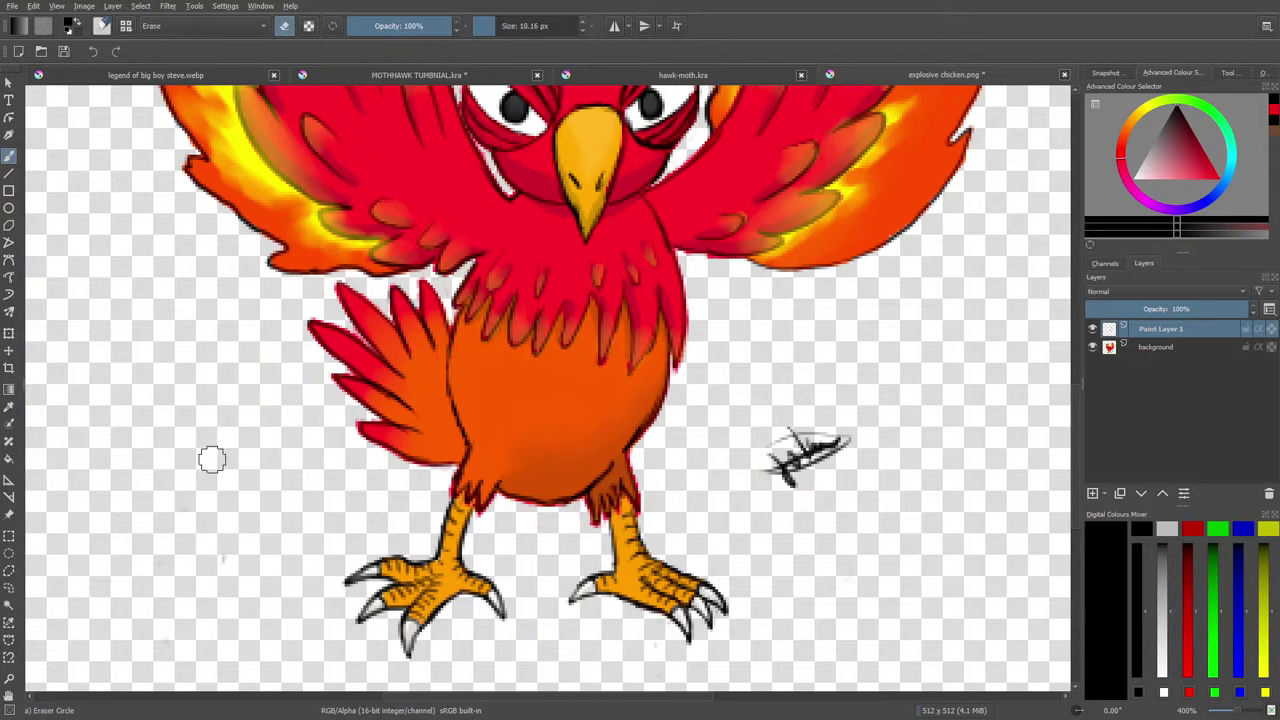
# Set the Ink-3 Gpen size to 3.58 px, sketch a small trial eye with feather strokes beside the chicken's legs, and erase it.
pyautogui.press('e')
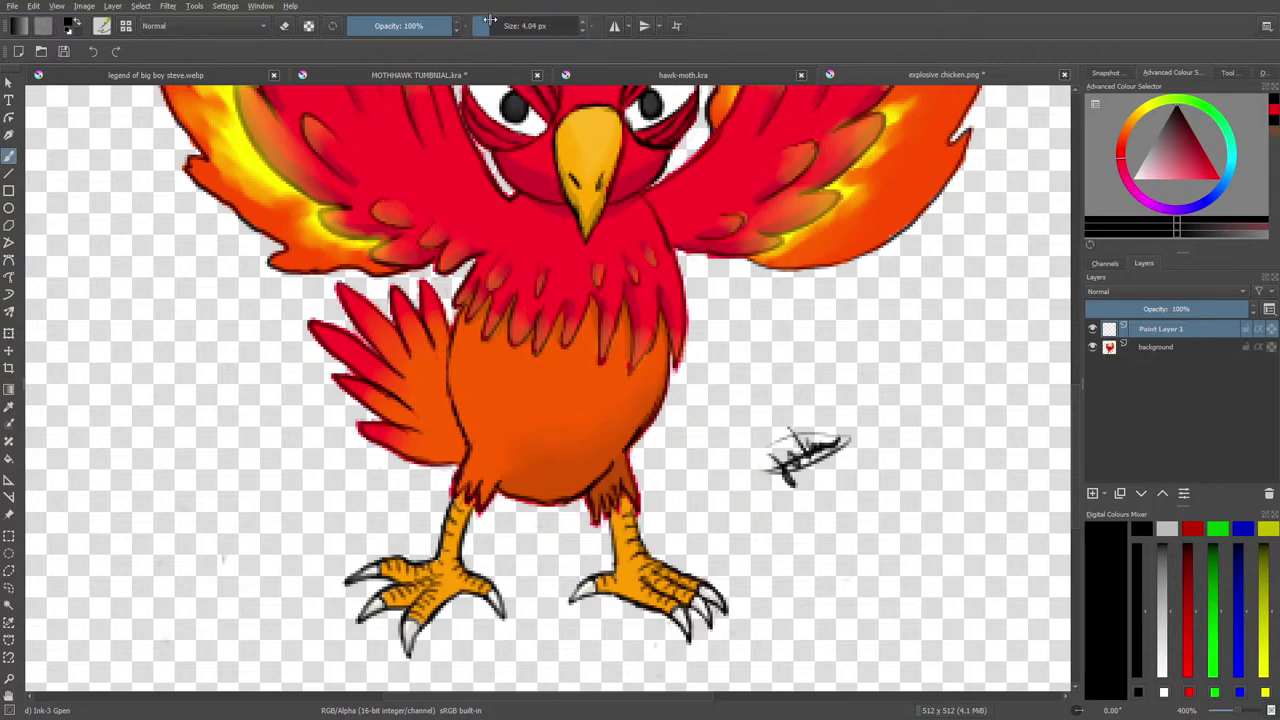
pyautogui.moveTo(489, 20); pyautogui.dragTo(486, 20)
pyautogui.moveTo(280, 492)
pyautogui.mouseDown()
pyautogui.moveTo(233, 452)
pyautogui.moveTo(263, 504)
pyautogui.moveTo(239, 482)
pyautogui.moveTo(243, 537)
pyautogui.moveTo(289, 535)
pyautogui.moveTo(270, 540)
pyautogui.mouseUp()
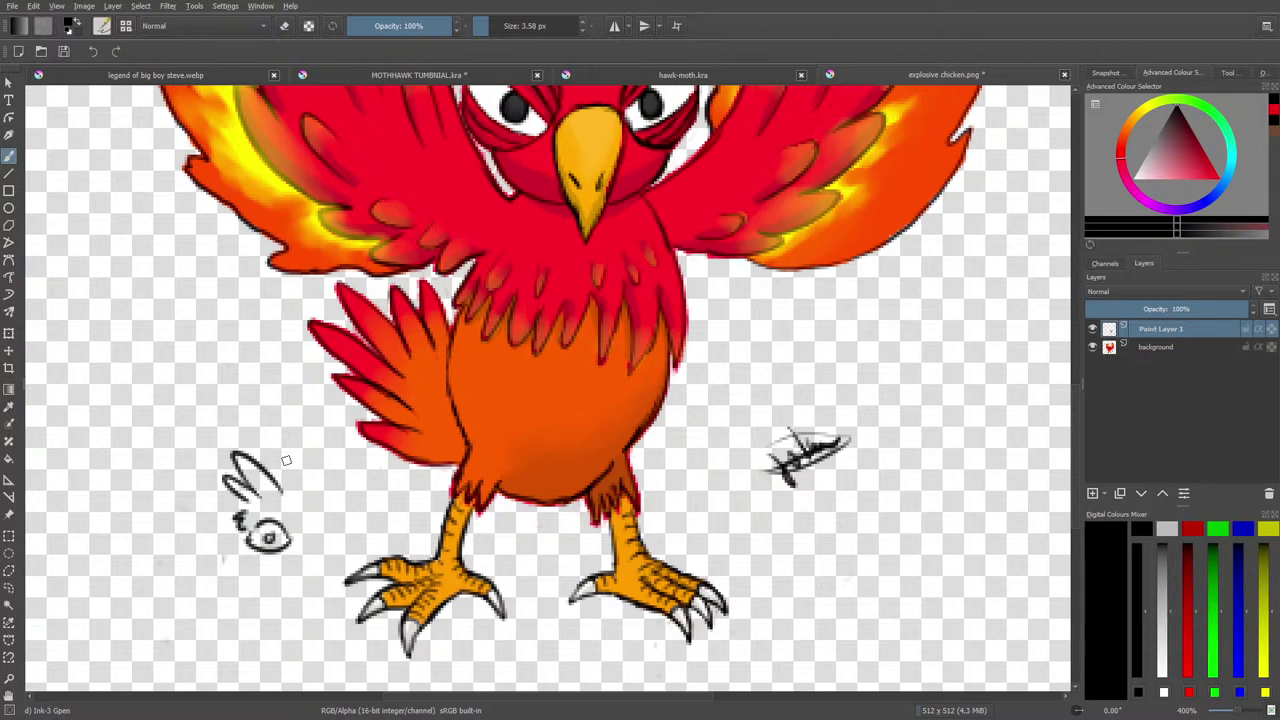
pyautogui.press('e')
pyautogui.moveTo(236, 482)
pyautogui.mouseDown()
pyautogui.moveTo(240, 540)
pyautogui.moveTo(286, 557)
pyautogui.mouseUp()
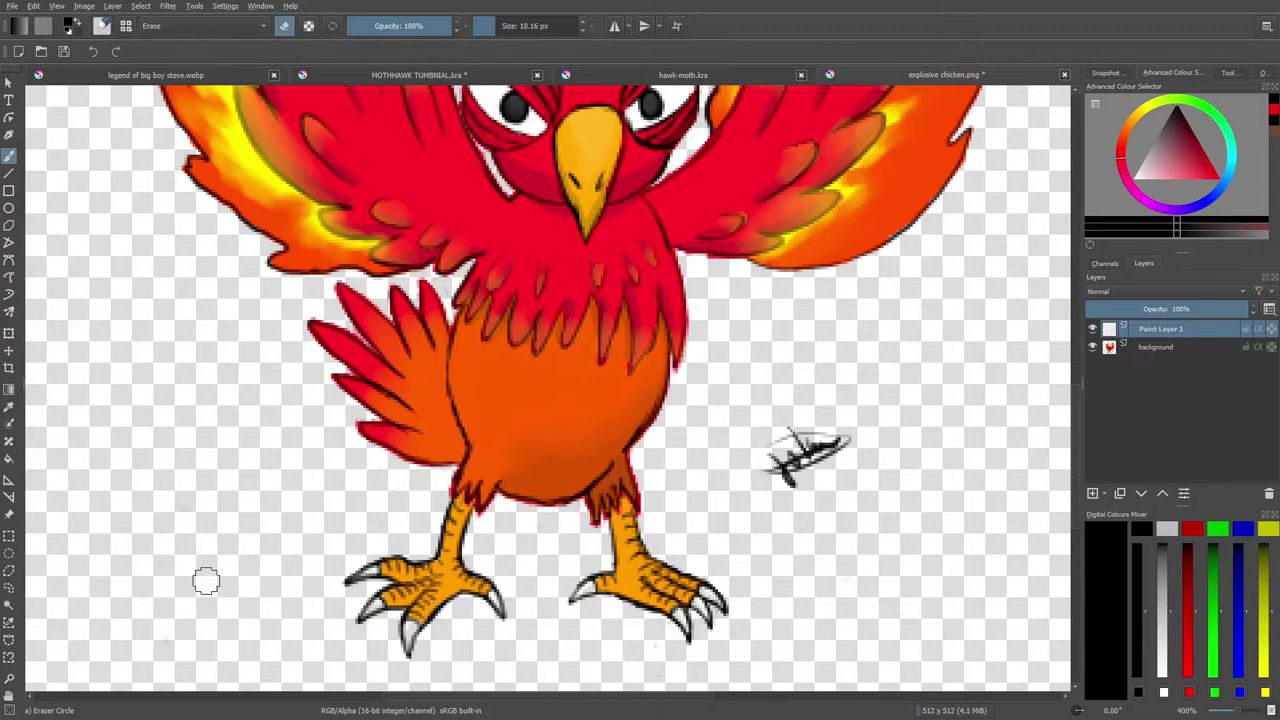
pyautogui.press('e')
# Glance at hawk-moth.kra, return to MOTHHAWK TUMBNIAL.kra, and draw a small pupil in each of the creature's eyes on Paint Layer 1.
pyautogui.click(634, 74)
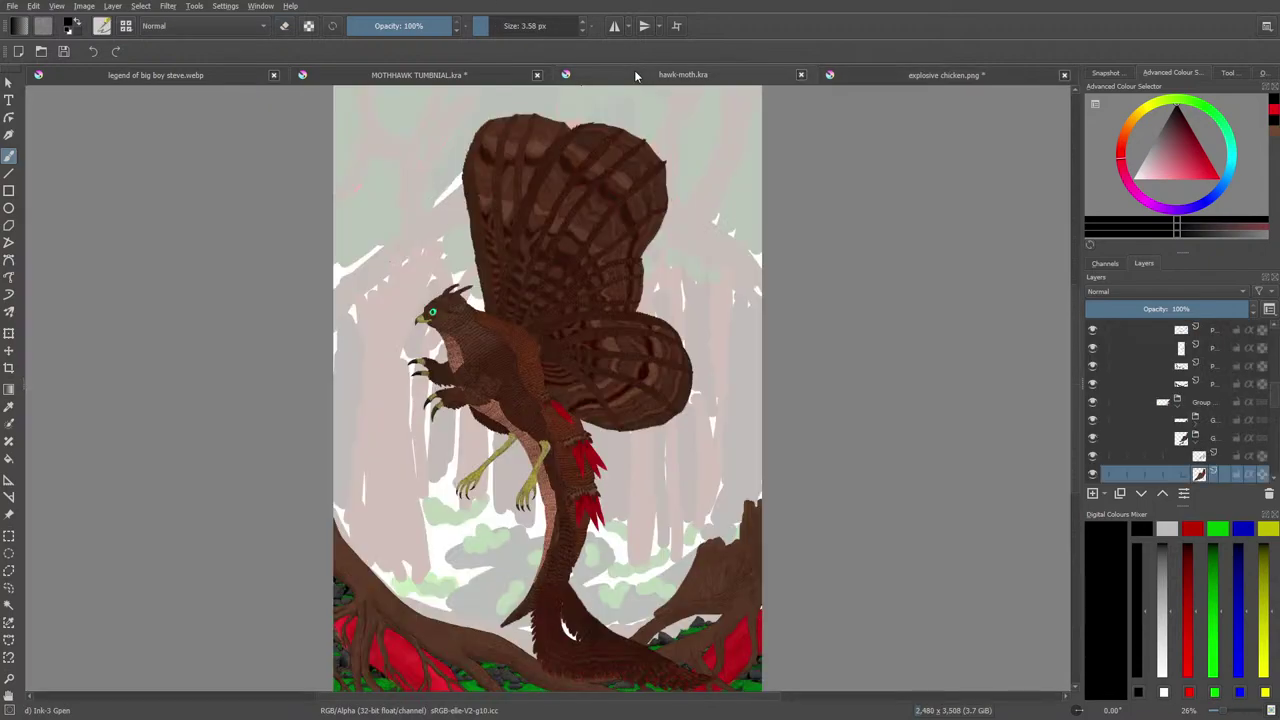
pyautogui.click(430, 76)
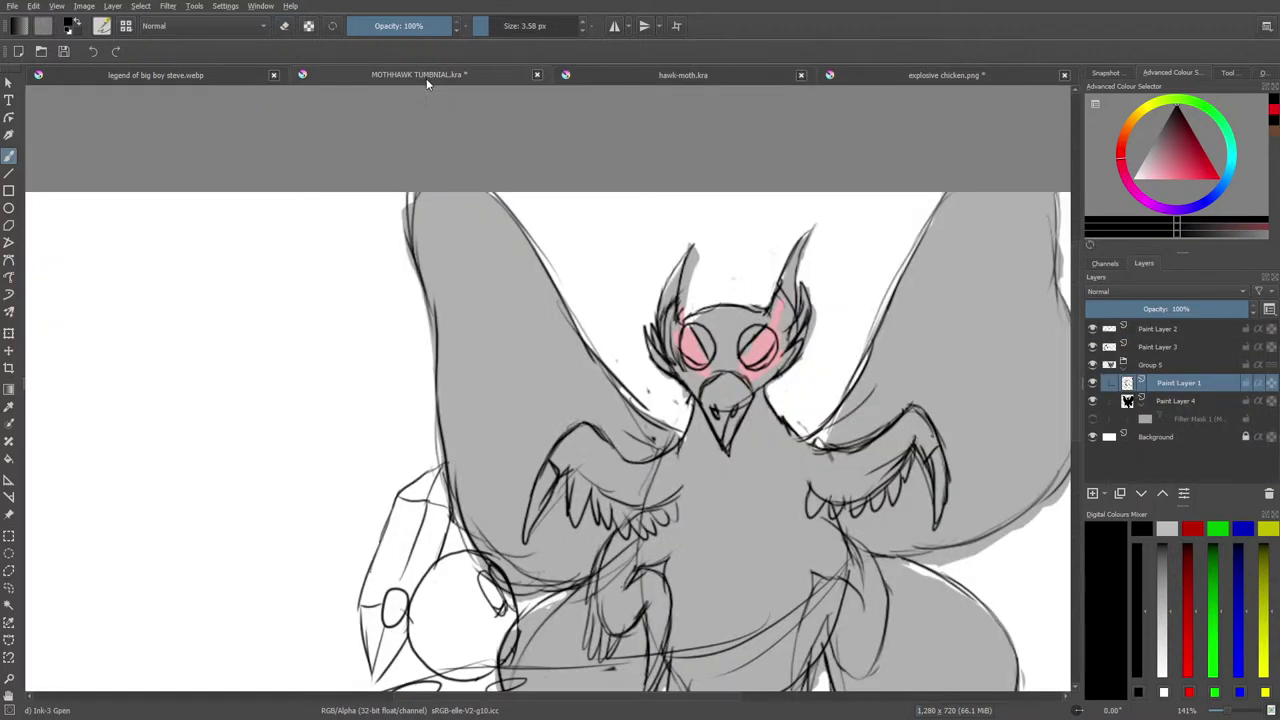
pyautogui.moveTo(1077, 355); pyautogui.dragTo(1077, 393)
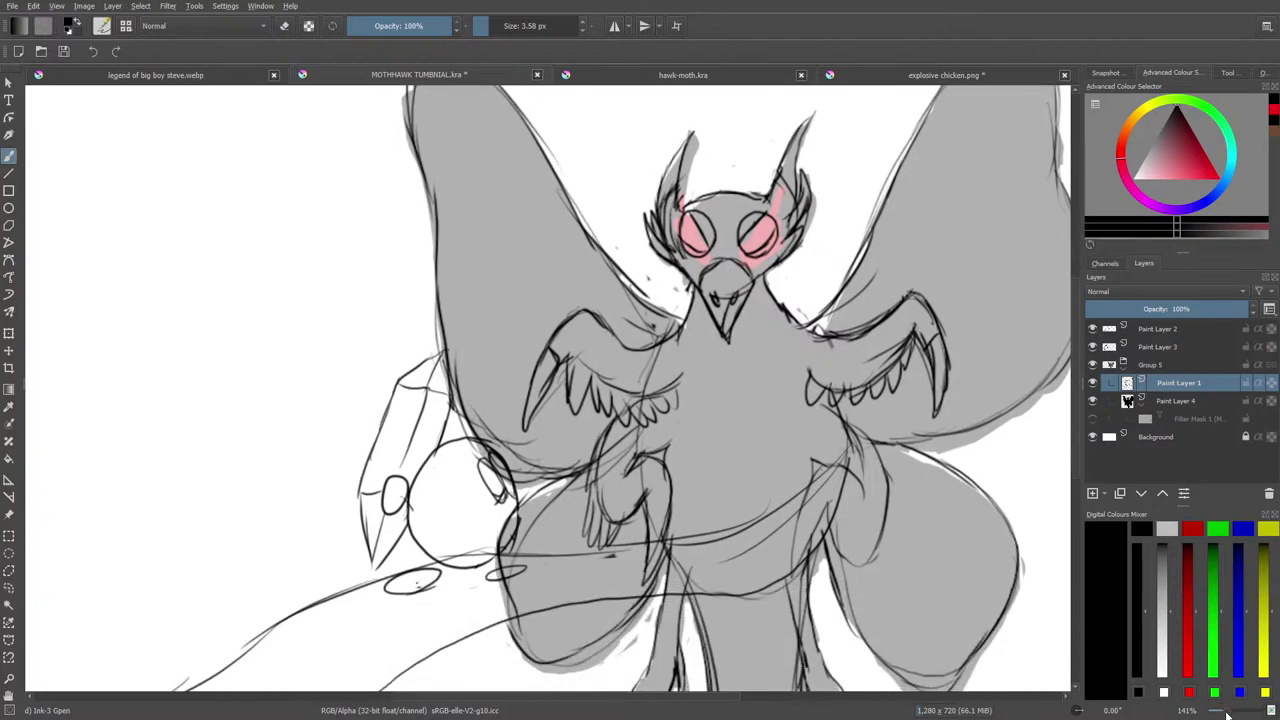
pyautogui.moveTo(1227, 711); pyautogui.dragTo(1235, 711)
pyautogui.moveTo(551, 698); pyautogui.dragTo(657, 697)
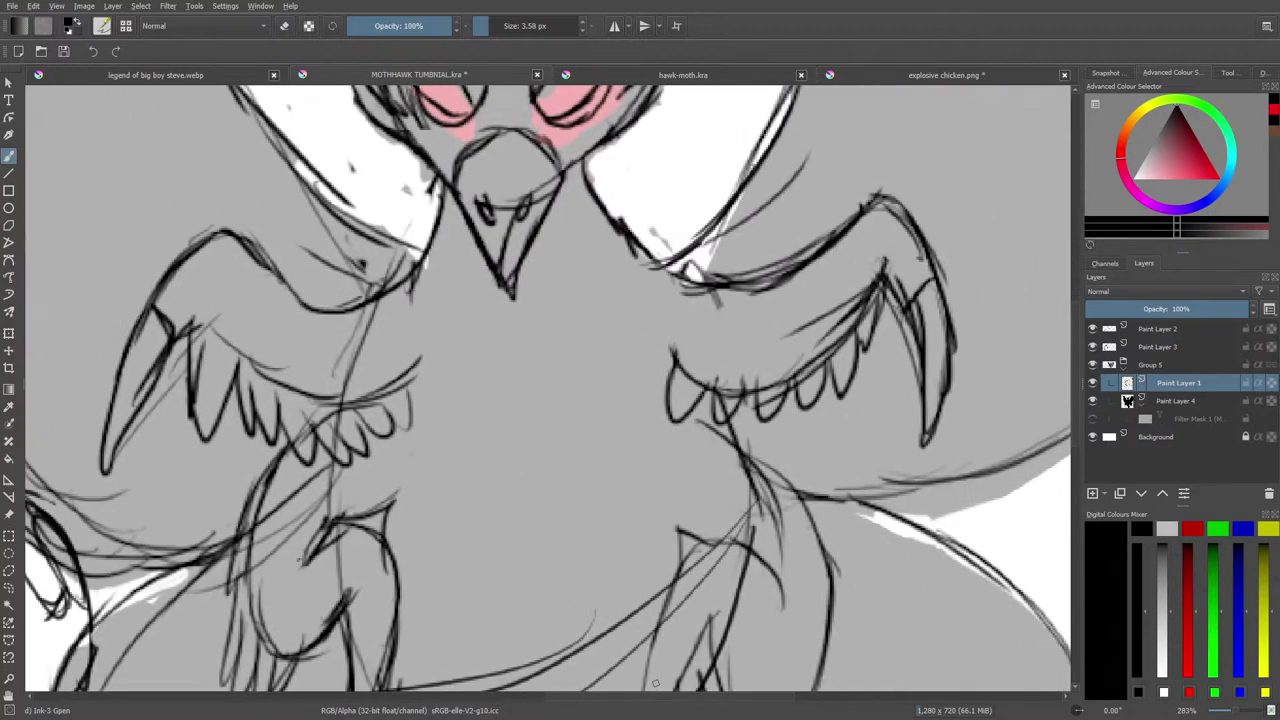
pyautogui.moveTo(1077, 394); pyautogui.dragTo(1087, 338)
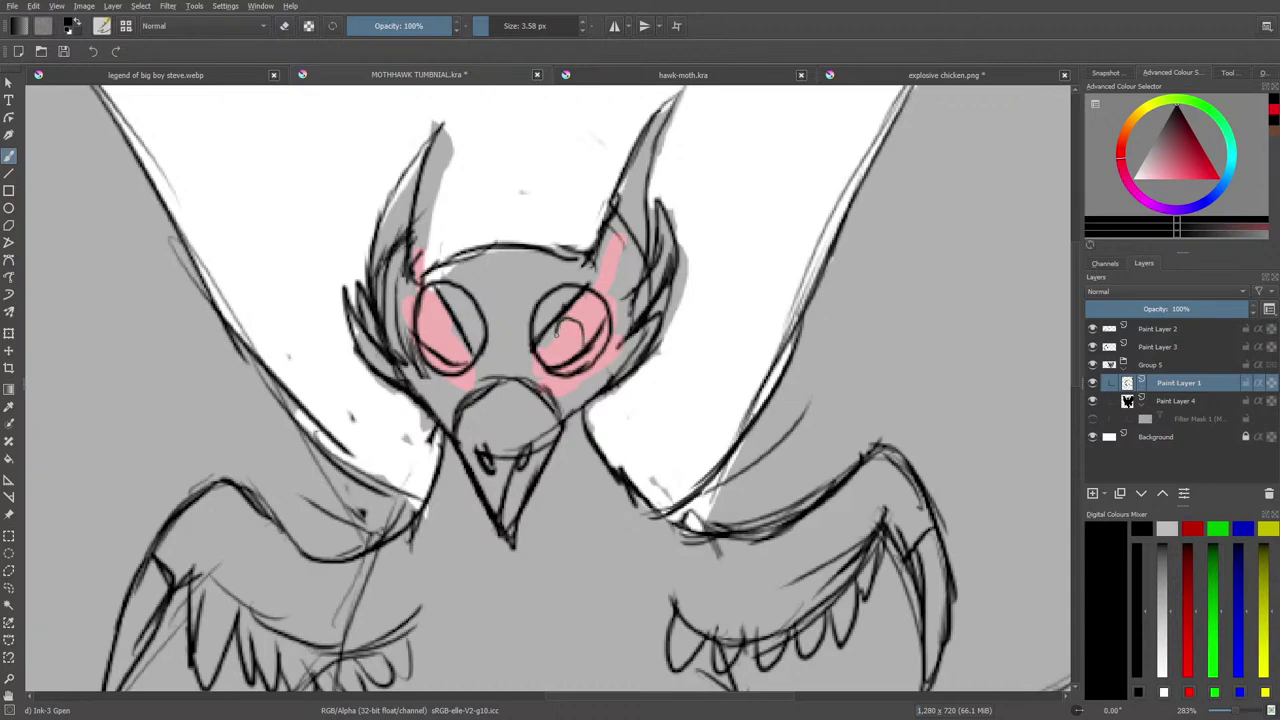
pyautogui.moveTo(566, 324)
pyautogui.mouseDown()
pyautogui.moveTo(570, 356)
pyautogui.moveTo(579, 318)
pyautogui.mouseUp()
pyautogui.moveTo(452, 330)
pyautogui.mouseDown()
pyautogui.moveTo(438, 348)
pyautogui.moveTo(456, 338)
pyautogui.mouseUp()
# Erase and redraw the pupil and slanted lid line of the eye on the right side of the creature's face.
pyautogui.press('e')
pyautogui.moveTo(566, 332)
pyautogui.mouseDown()
pyautogui.moveTo(580, 338)
pyautogui.moveTo(570, 344)
pyautogui.moveTo(587, 332)
pyautogui.mouseUp()
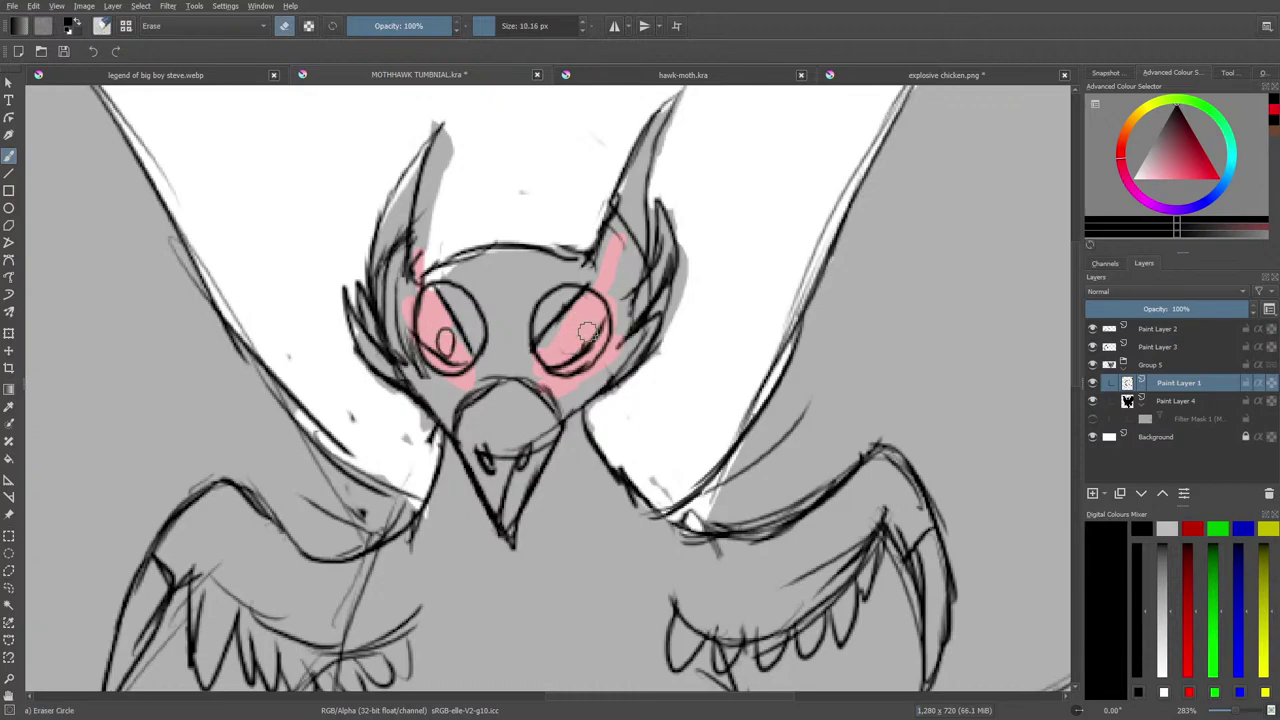
pyautogui.press('e')
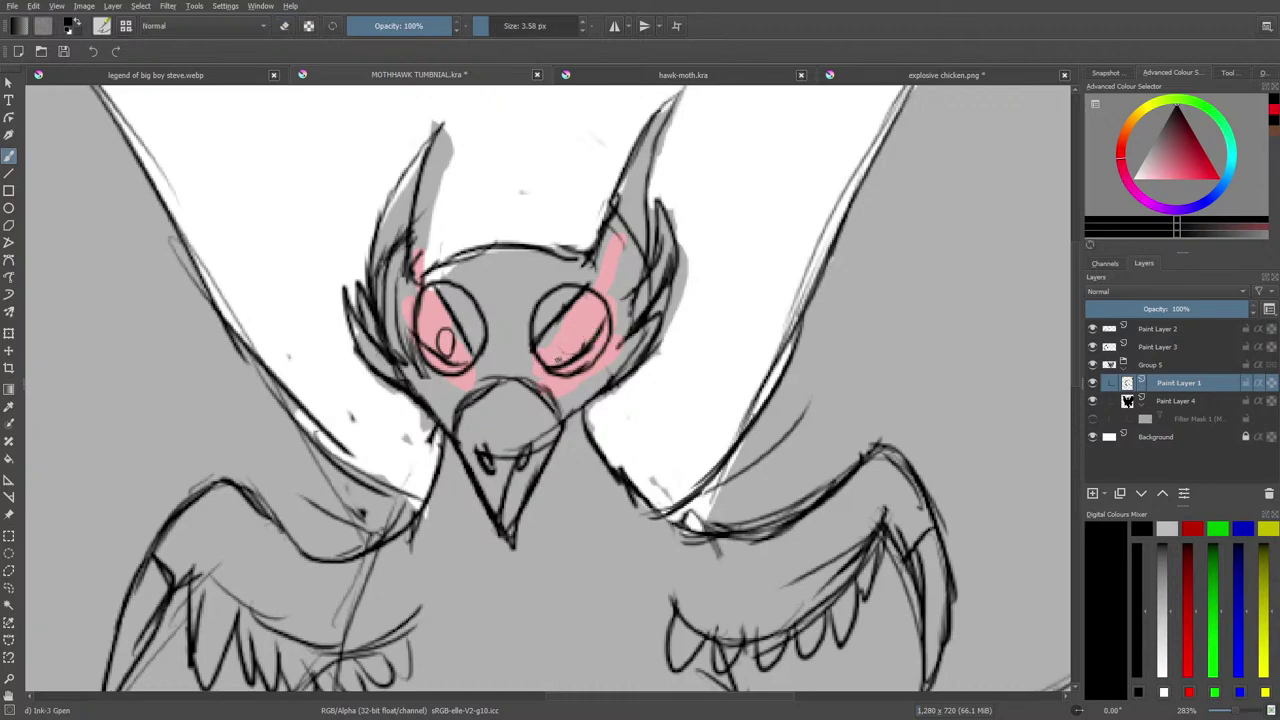
pyautogui.moveTo(560, 346)
pyautogui.mouseDown()
pyautogui.moveTo(560, 322)
pyautogui.moveTo(588, 298)
pyautogui.mouseUp()
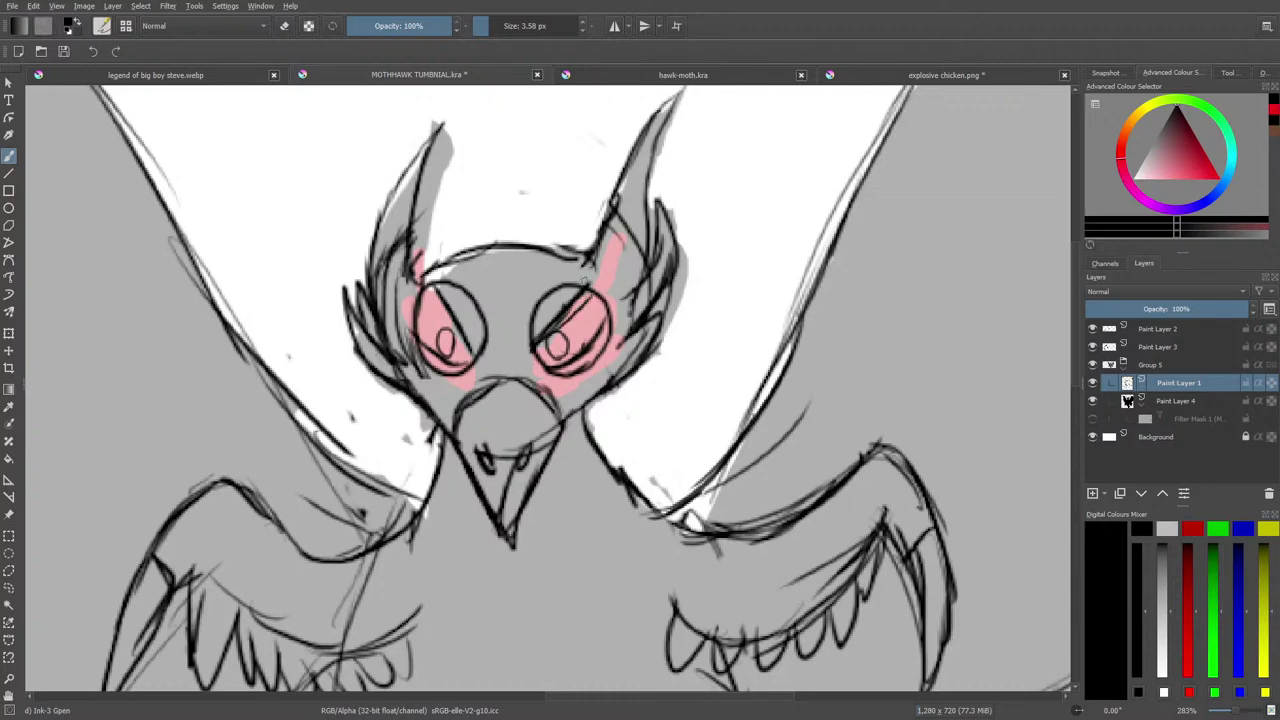
pyautogui.press('e')
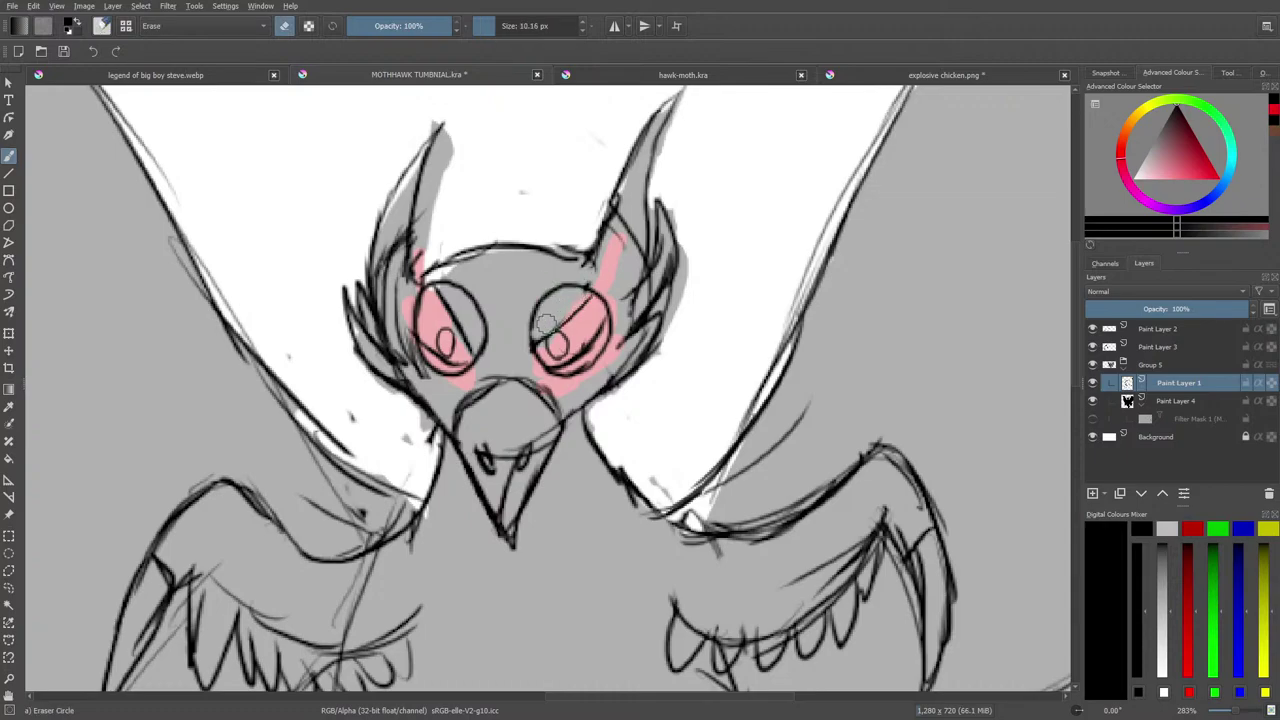
pyautogui.press('e')
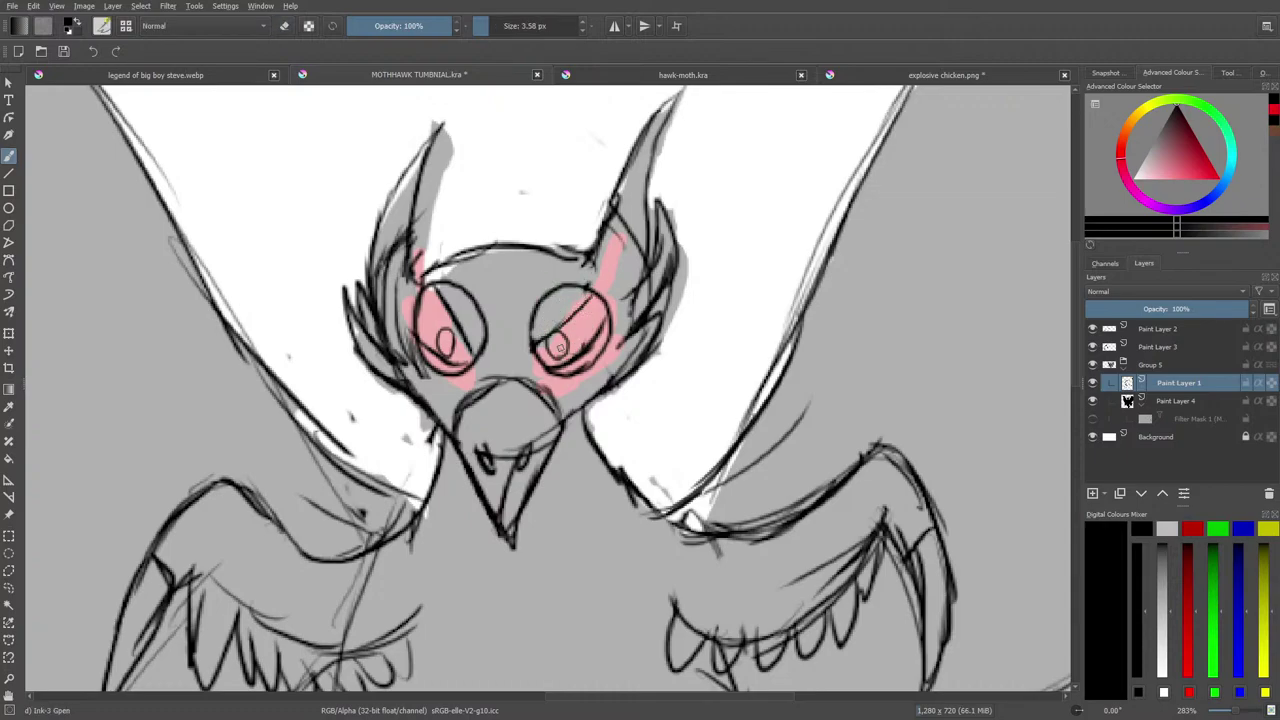
pyautogui.moveTo(562, 318); pyautogui.dragTo(588, 294)
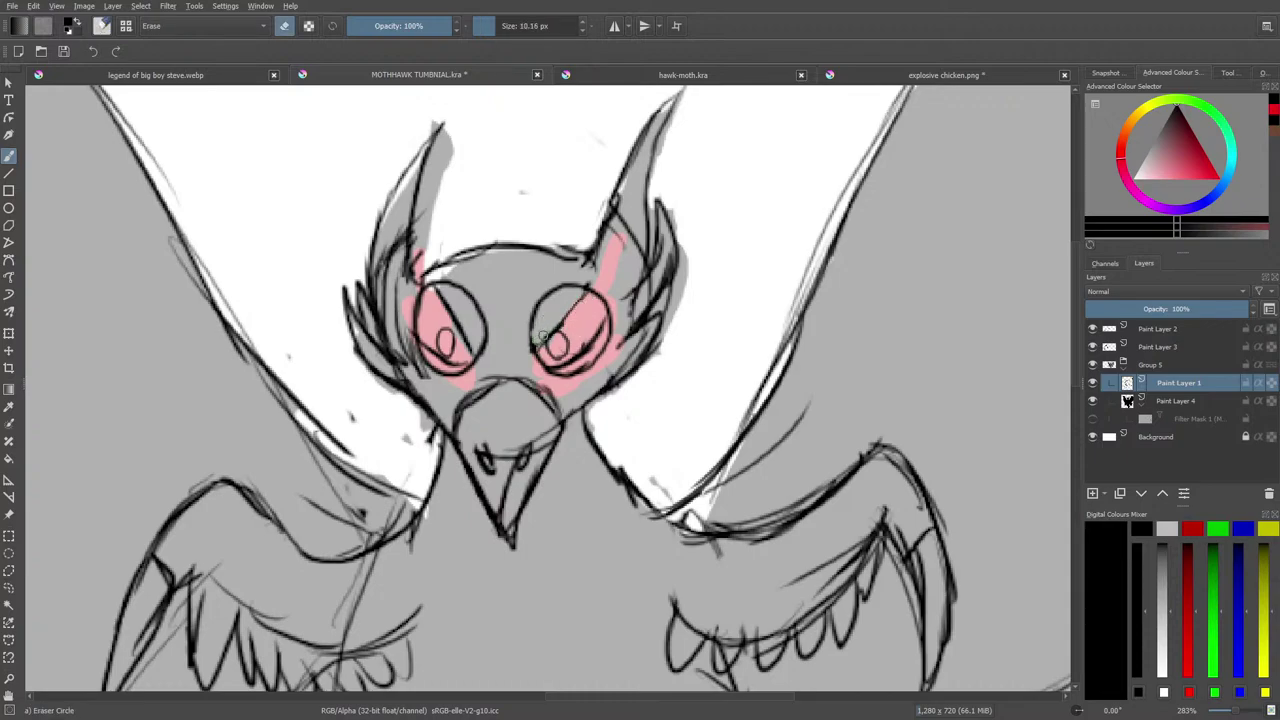
pyautogui.press('e')
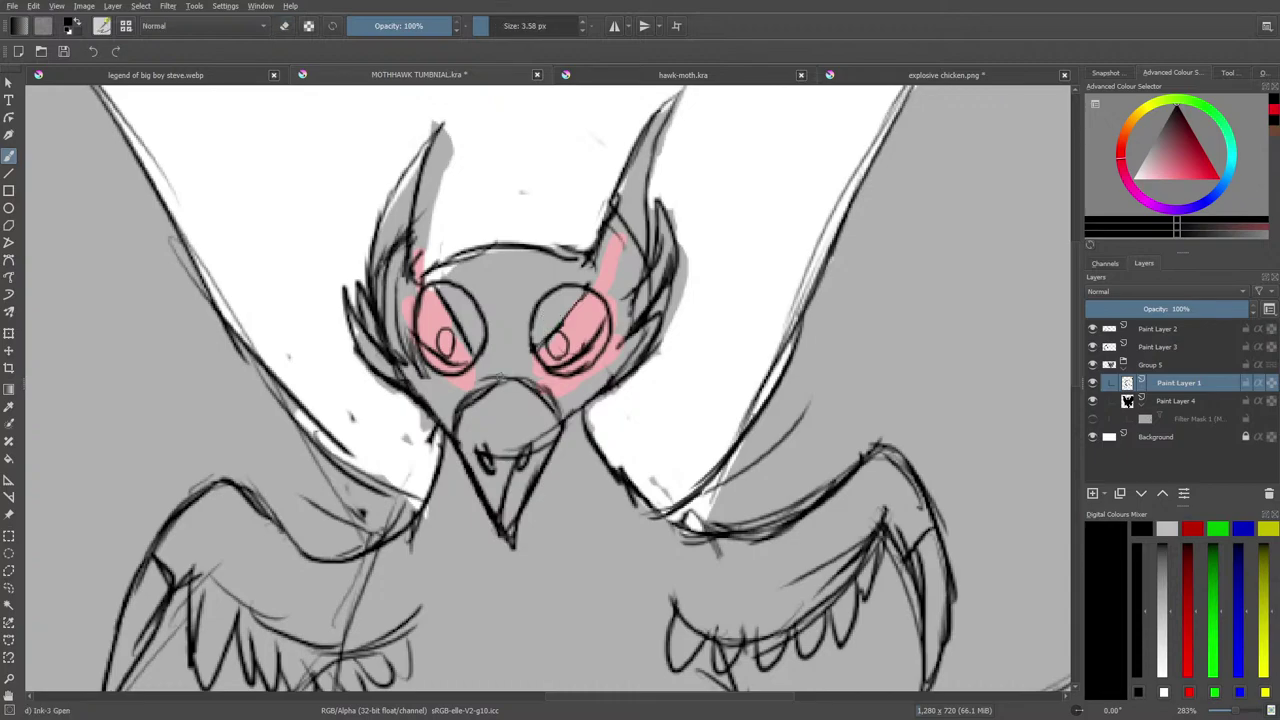
# Sketch a peaked line inside the top of the beak and check the beak shapes in explosive chicken.png and hawk-moth.kra.
pyautogui.moveTo(512, 390)
pyautogui.mouseDown()
pyautogui.moveTo(552, 420)
pyautogui.moveTo(534, 406)
pyautogui.moveTo(456, 432)
pyautogui.mouseUp()
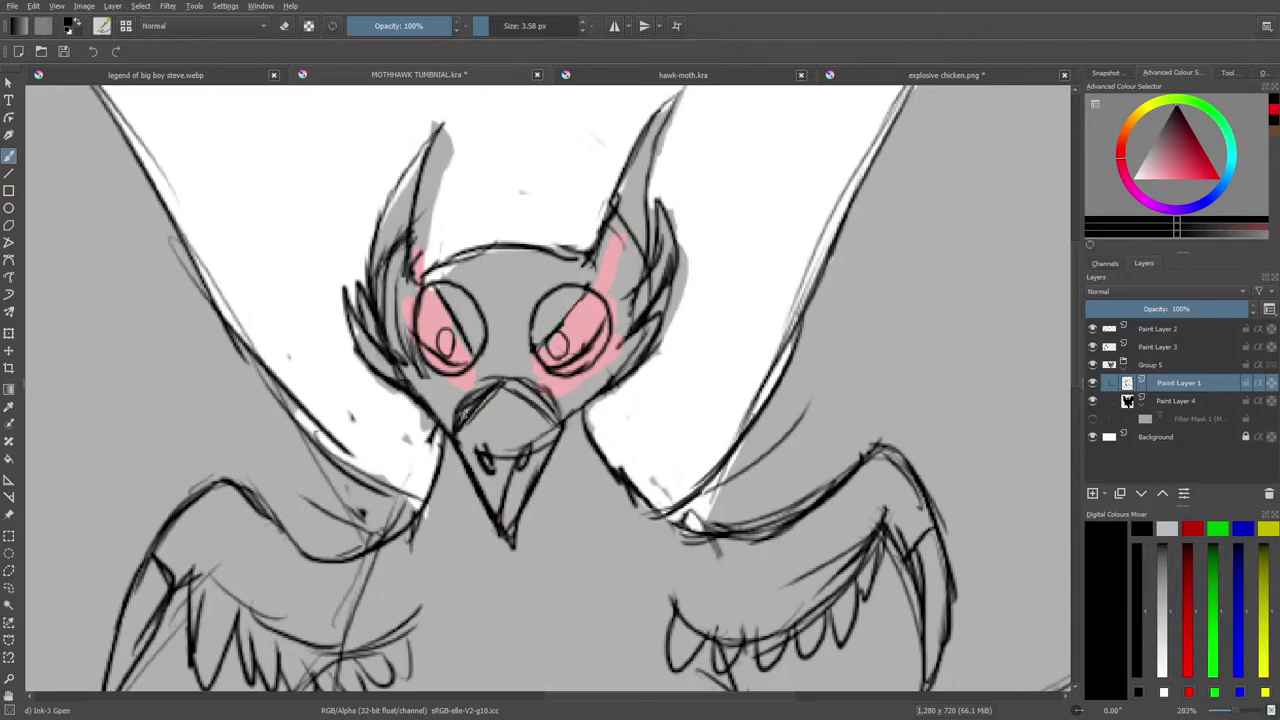
pyautogui.click(871, 74)
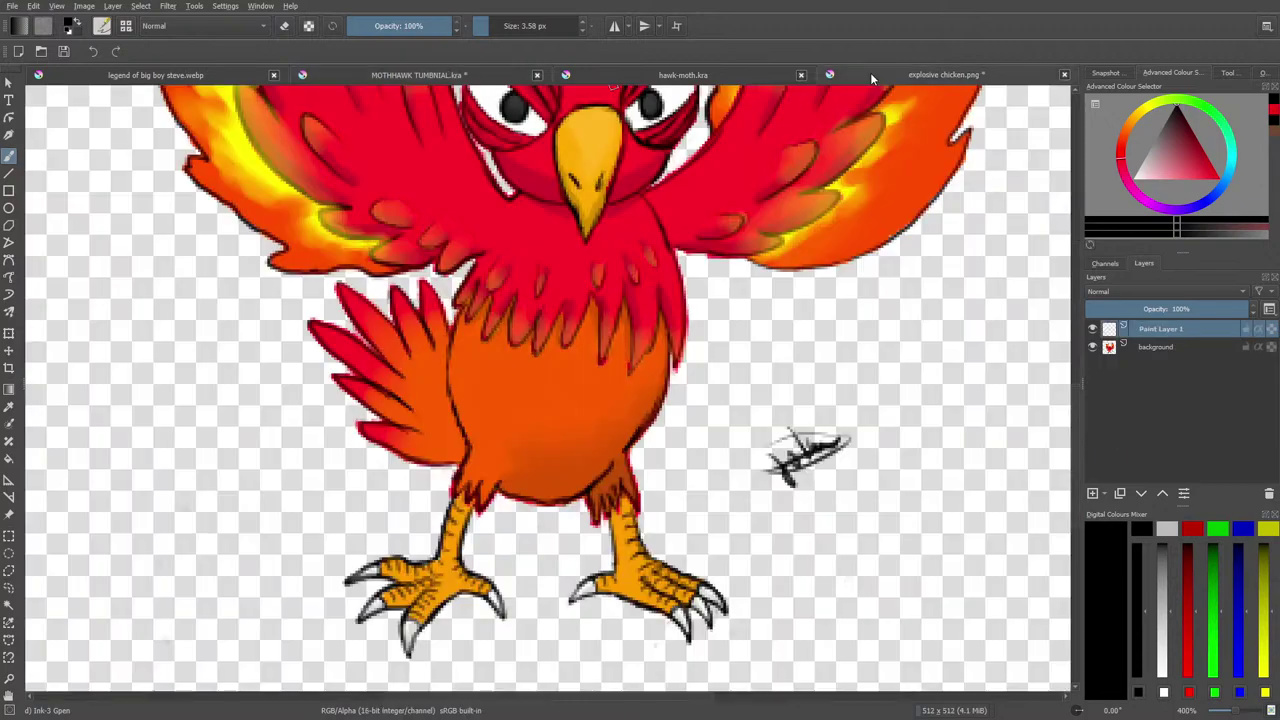
pyautogui.click(632, 68)
pyautogui.click(441, 80)
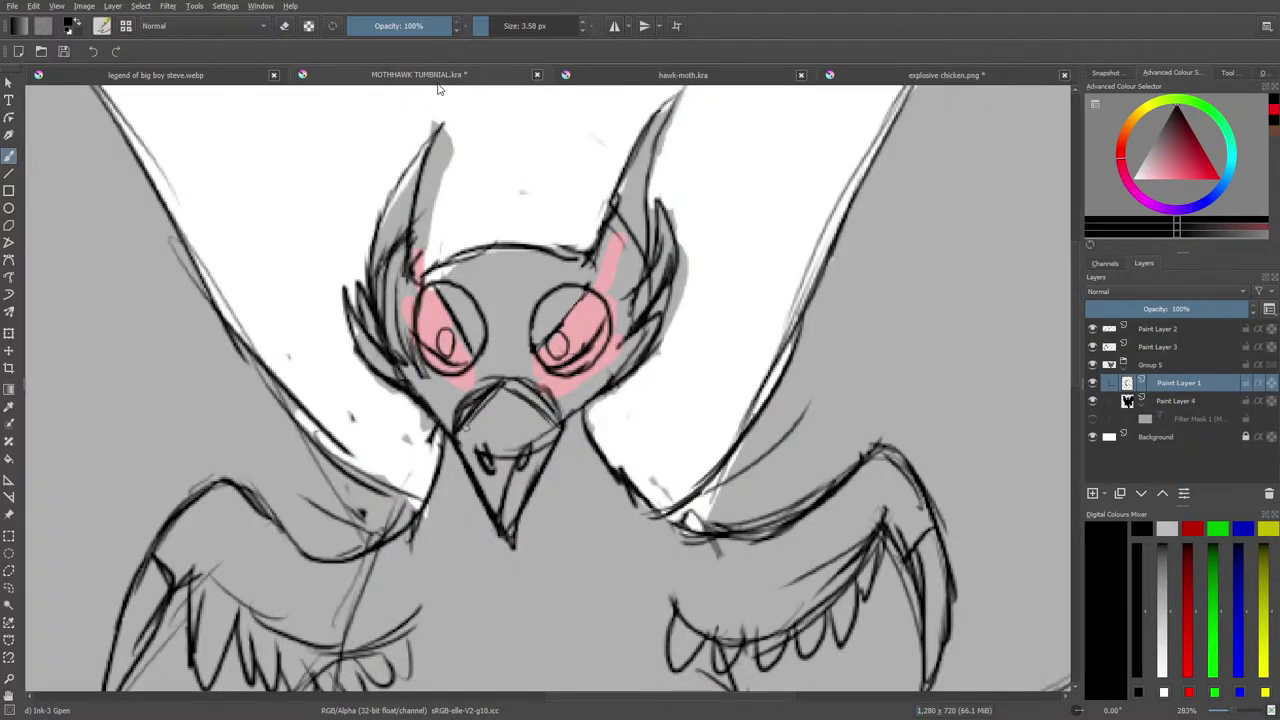
# Erase the nostrils and inner lines from the creature's beak and retrace its outline on Paint Layer 1.
pyautogui.press('e')
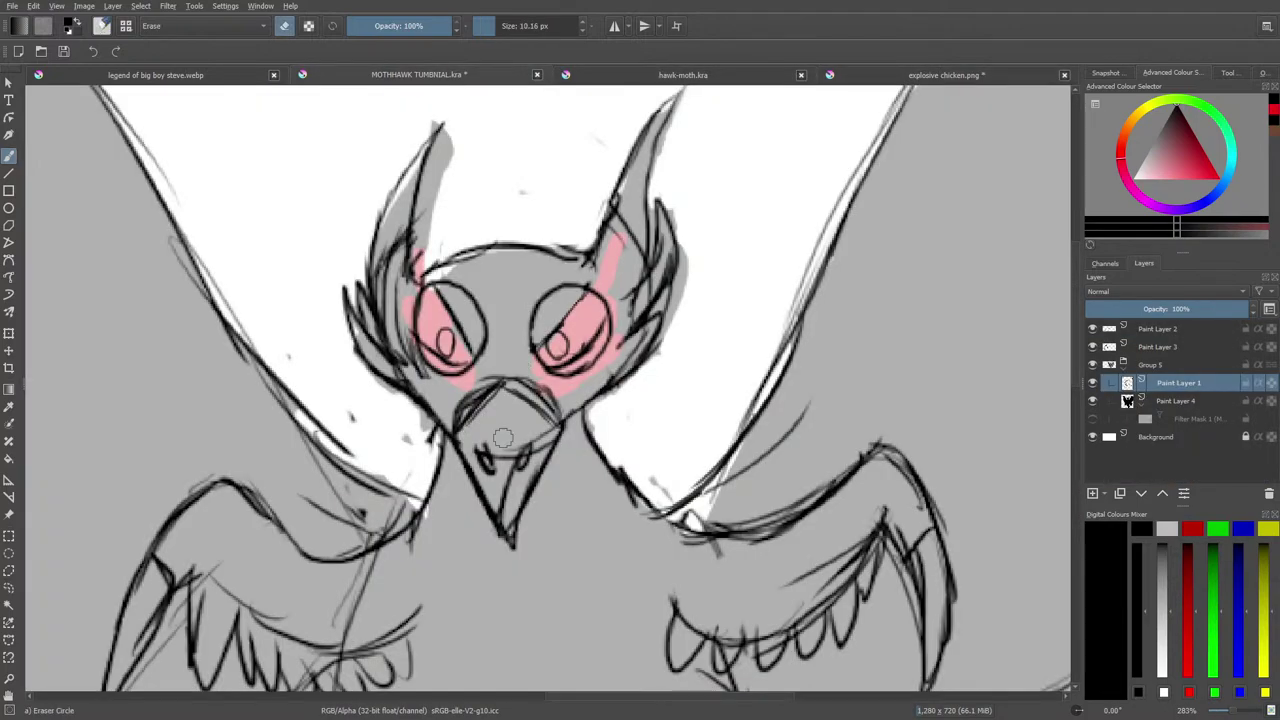
pyautogui.moveTo(498, 440)
pyautogui.mouseDown()
pyautogui.moveTo(492, 476)
pyautogui.moveTo(512, 479)
pyautogui.moveTo(524, 458)
pyautogui.moveTo(503, 499)
pyautogui.moveTo(540, 428)
pyautogui.moveTo(516, 396)
pyautogui.moveTo(518, 407)
pyautogui.moveTo(489, 416)
pyautogui.moveTo(492, 403)
pyautogui.moveTo(468, 420)
pyautogui.moveTo(484, 412)
pyautogui.moveTo(491, 451)
pyautogui.mouseUp()
pyautogui.press('e')
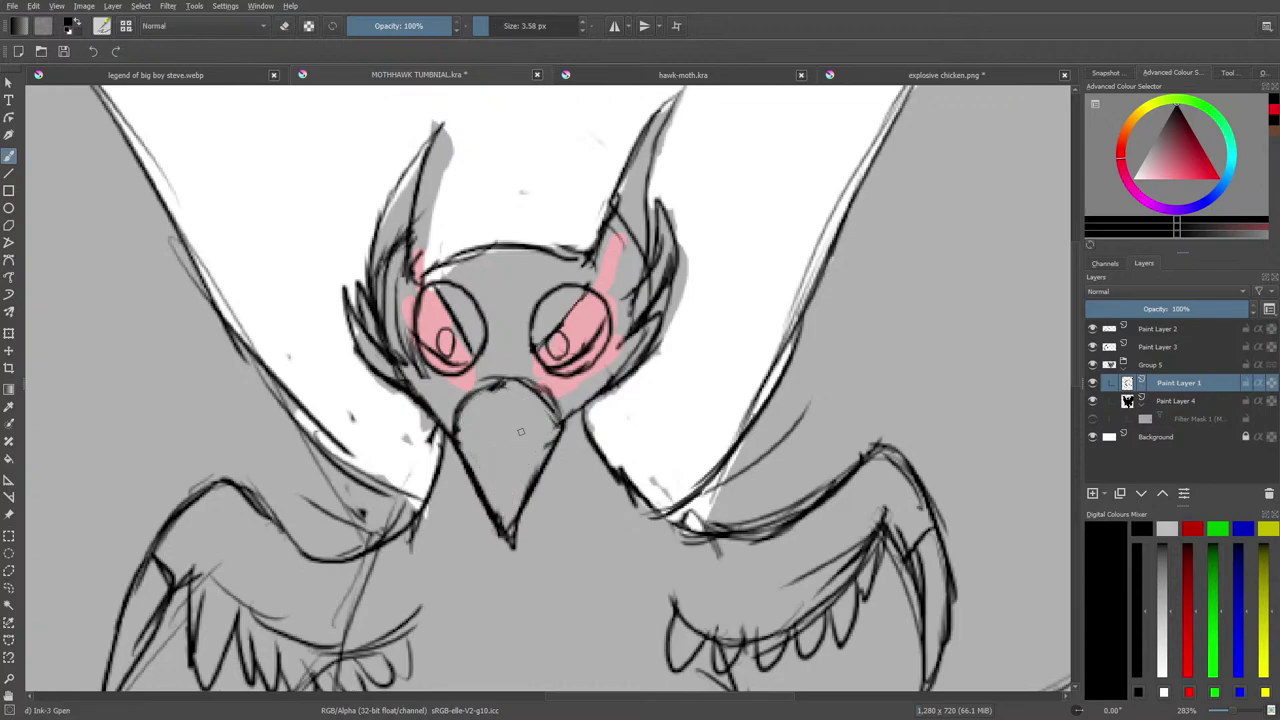
pyautogui.moveTo(497, 389)
pyautogui.mouseDown()
pyautogui.moveTo(478, 395)
pyautogui.moveTo(460, 450)
pyautogui.moveTo(515, 387)
pyautogui.moveTo(536, 394)
pyautogui.moveTo(556, 444)
pyautogui.moveTo(534, 488)
pyautogui.mouseUp()
# Erase the beak's rounded top edge and replace it with a low peaked arch between the two sides of the beak.
pyautogui.press('/')
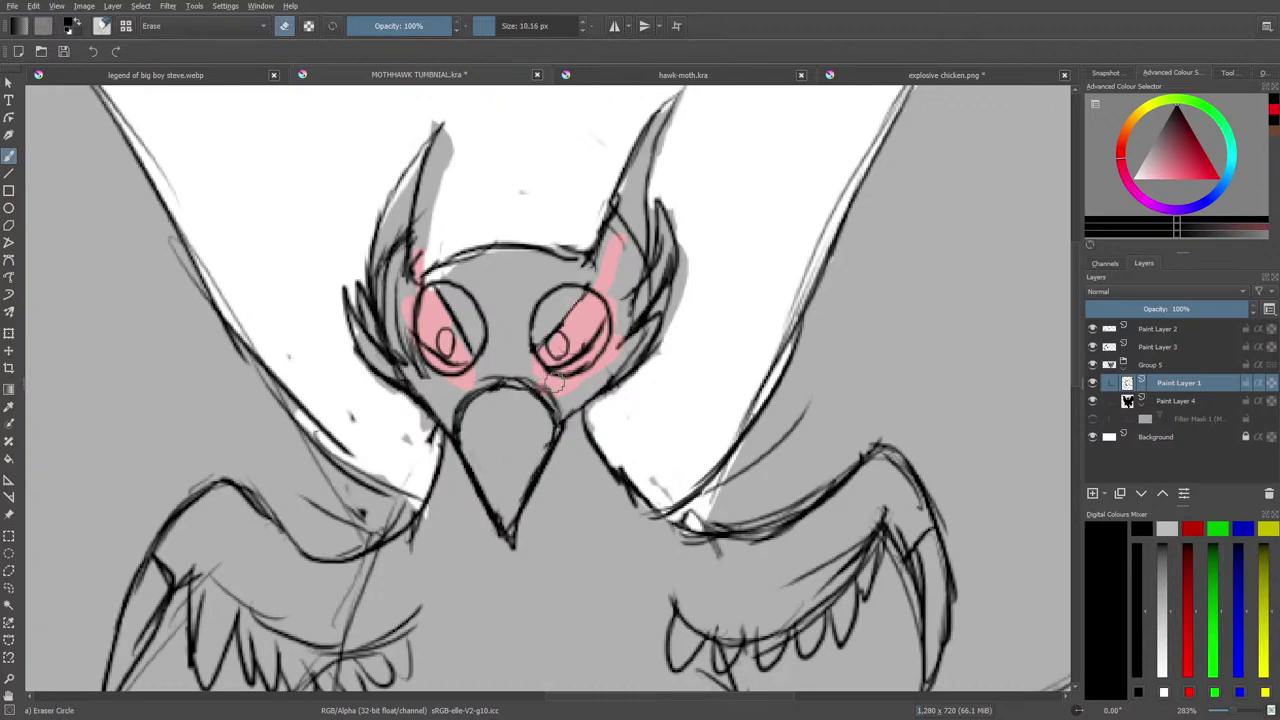
pyautogui.moveTo(554, 388)
pyautogui.mouseDown()
pyautogui.moveTo(510, 378)
pyautogui.moveTo(556, 424)
pyautogui.moveTo(480, 386)
pyautogui.moveTo(468, 404)
pyautogui.moveTo(495, 382)
pyautogui.moveTo(460, 415)
pyautogui.moveTo(461, 434)
pyautogui.moveTo(476, 426)
pyautogui.mouseUp()
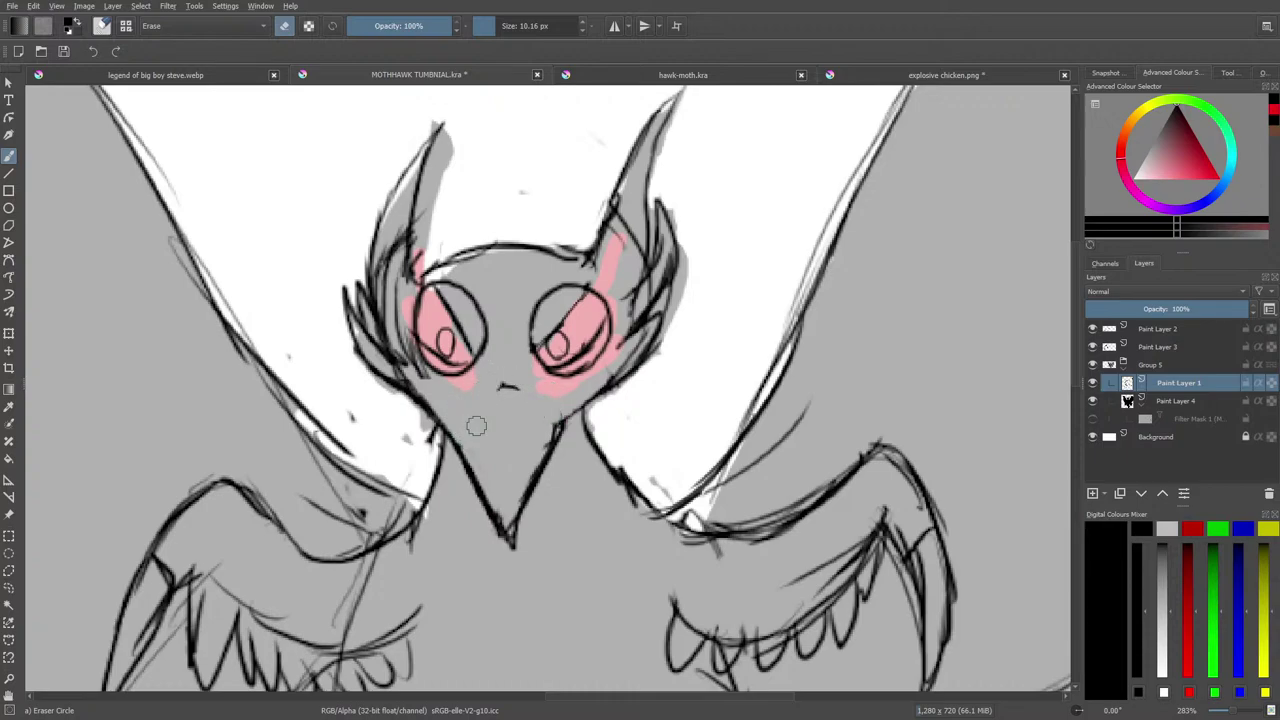
pyautogui.press('e')
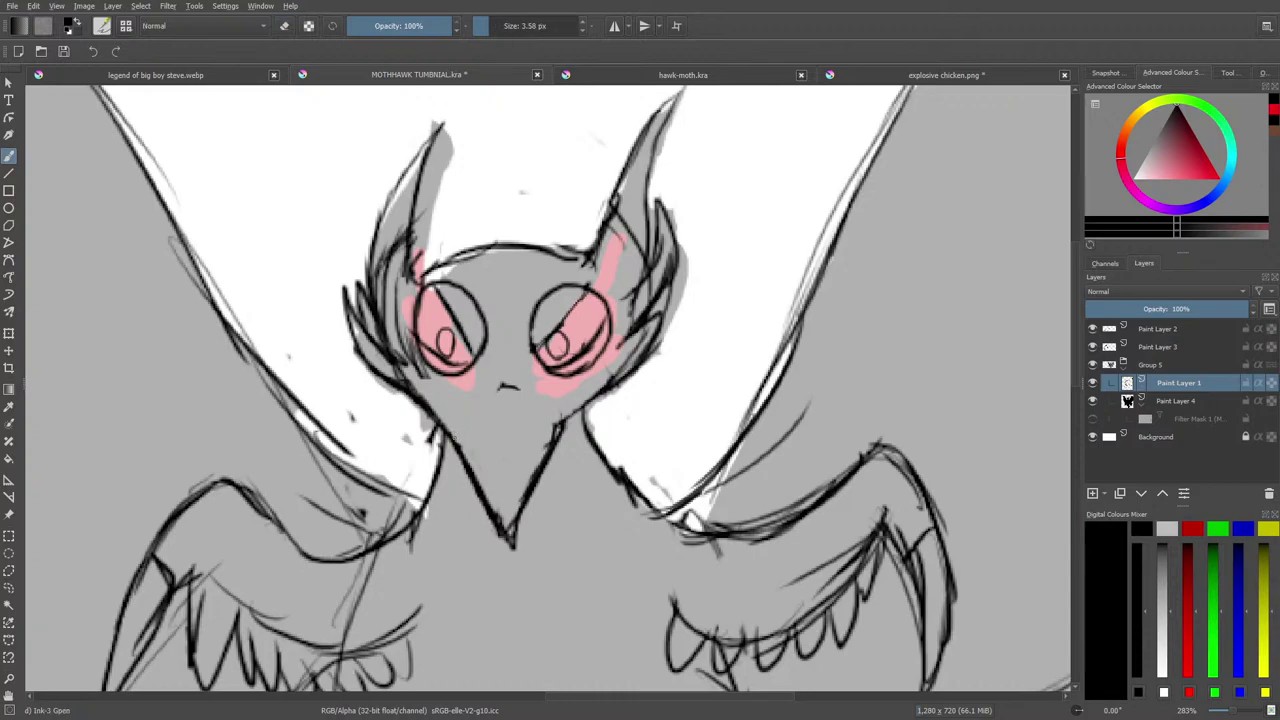
pyautogui.moveTo(452, 438)
pyautogui.mouseDown()
pyautogui.moveTo(523, 407)
pyautogui.moveTo(555, 437)
pyautogui.moveTo(532, 481)
pyautogui.mouseUp()
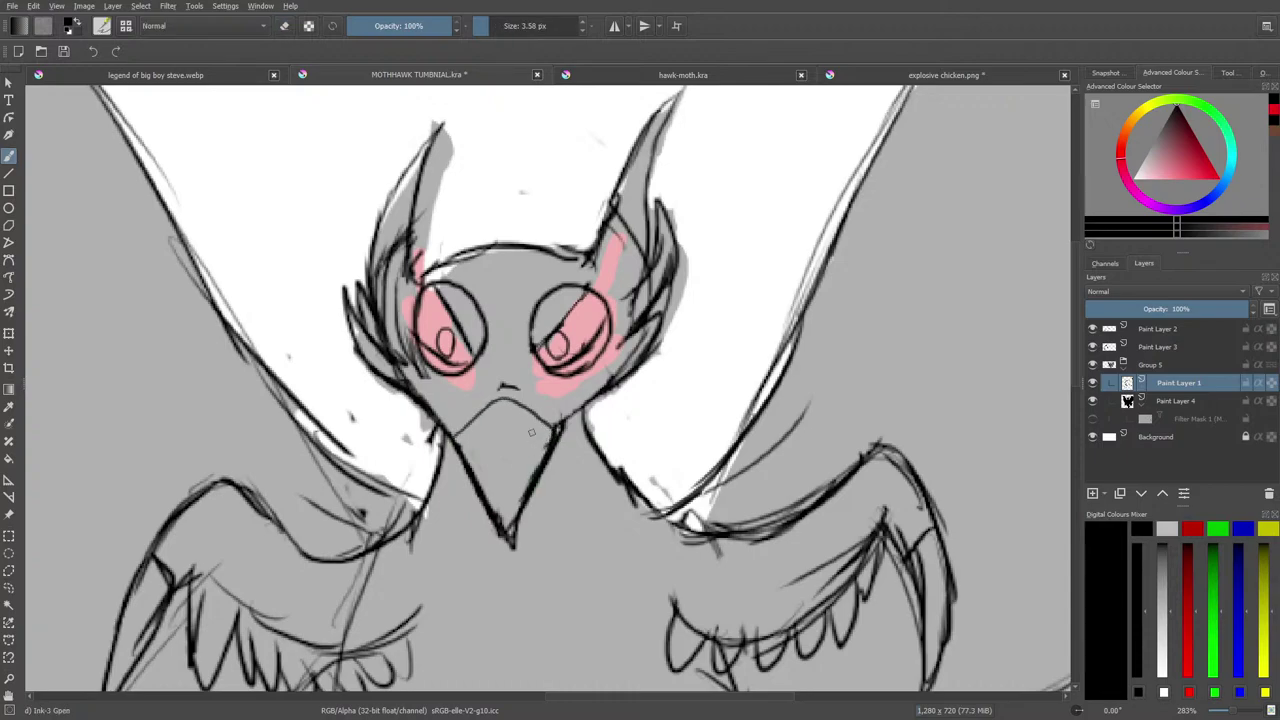
# Redraw the beak's sides narrower with the tip farther left, and erase the old right edge and tip.
pyautogui.moveTo(549, 419)
pyautogui.mouseDown()
pyautogui.moveTo(498, 510)
pyautogui.moveTo(462, 444)
pyautogui.mouseUp()
pyautogui.moveTo(490, 500)
pyautogui.mouseDown()
pyautogui.moveTo(450, 430)
pyautogui.moveTo(474, 472)
pyautogui.mouseUp()
pyautogui.press('e')
pyautogui.moveTo(552, 436)
pyautogui.mouseDown()
pyautogui.moveTo(506, 545)
pyautogui.moveTo(512, 500)
pyautogui.mouseUp()
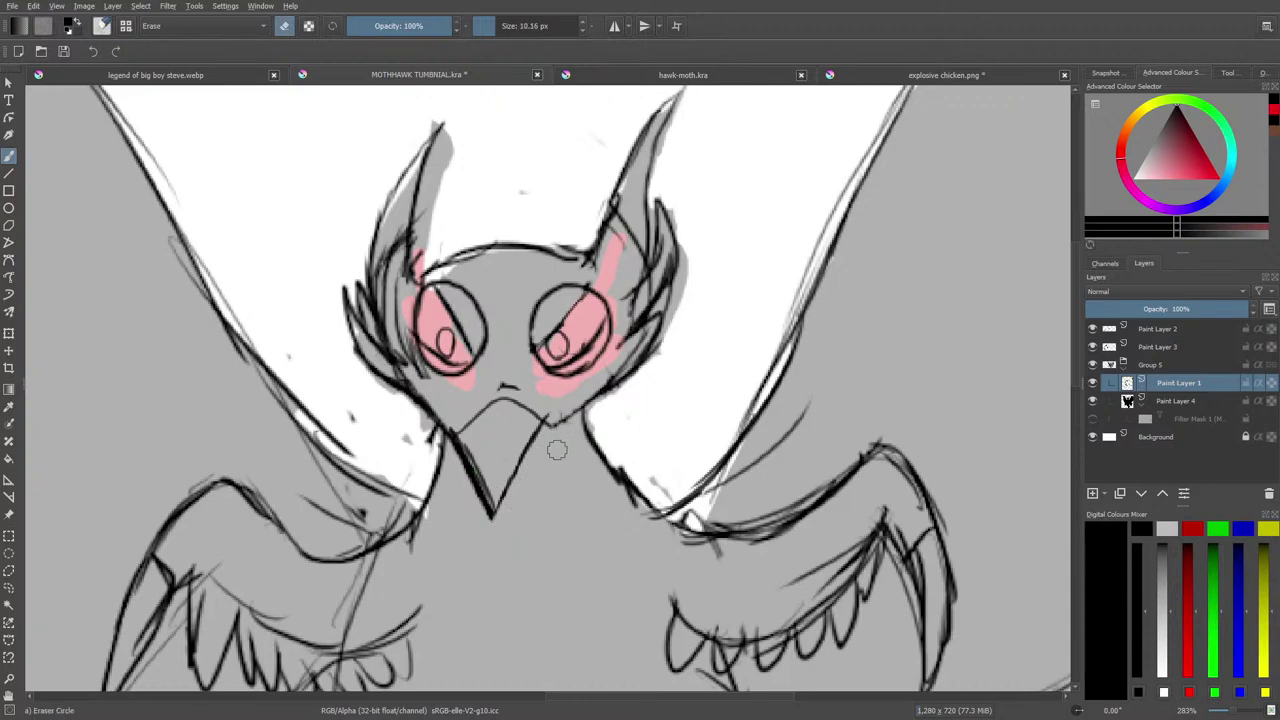
pyautogui.press('e')
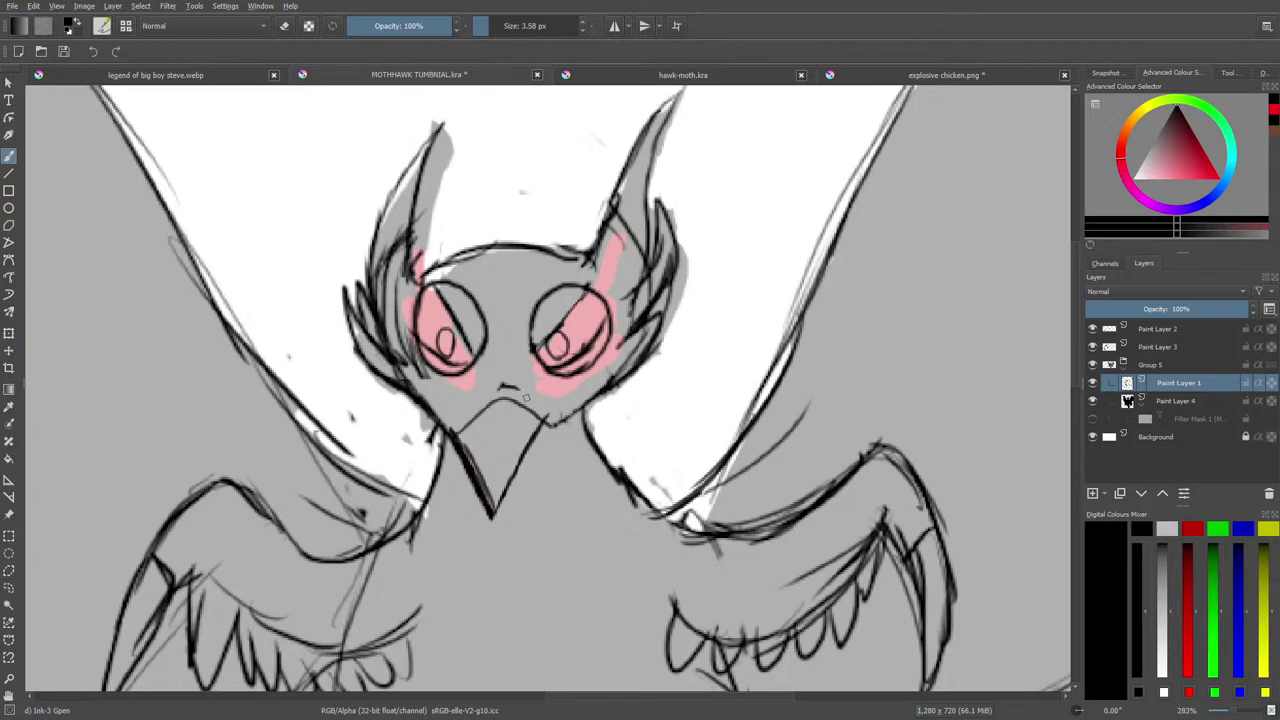
# Erase the beak's stray side lines and peaked arches, and redraw it with clean sides and a rounded top.
pyautogui.moveTo(512, 376)
pyautogui.mouseDown()
pyautogui.moveTo(537, 410)
pyautogui.moveTo(480, 398)
pyautogui.moveTo(461, 428)
pyautogui.moveTo(511, 516)
pyautogui.mouseUp()
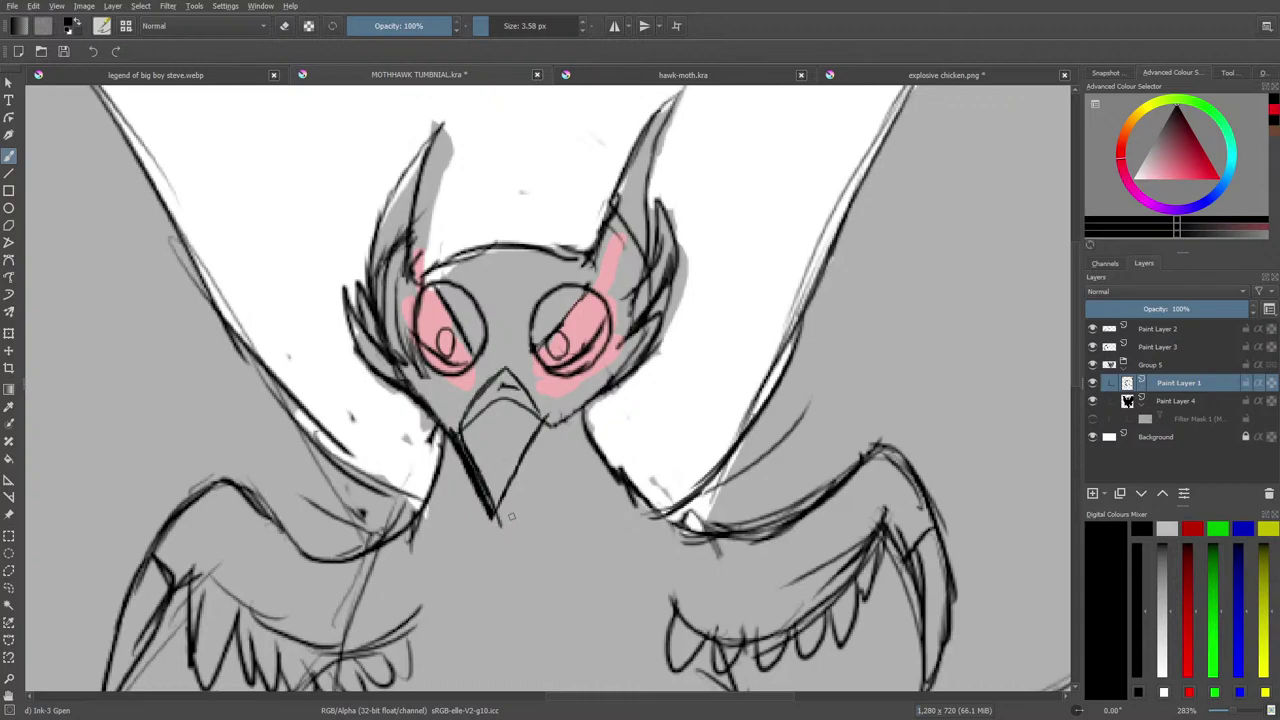
pyautogui.press('e')
pyautogui.moveTo(458, 460)
pyautogui.mouseDown()
pyautogui.moveTo(492, 528)
pyautogui.moveTo(465, 473)
pyautogui.mouseUp()
pyautogui.moveTo(488, 418)
pyautogui.mouseDown()
pyautogui.moveTo(515, 398)
pyautogui.moveTo(528, 413)
pyautogui.moveTo(515, 385)
pyautogui.moveTo(477, 400)
pyautogui.moveTo(485, 385)
pyautogui.moveTo(478, 400)
pyautogui.moveTo(500, 389)
pyautogui.moveTo(540, 418)
pyautogui.moveTo(500, 508)
pyautogui.mouseUp()
pyautogui.press('/')
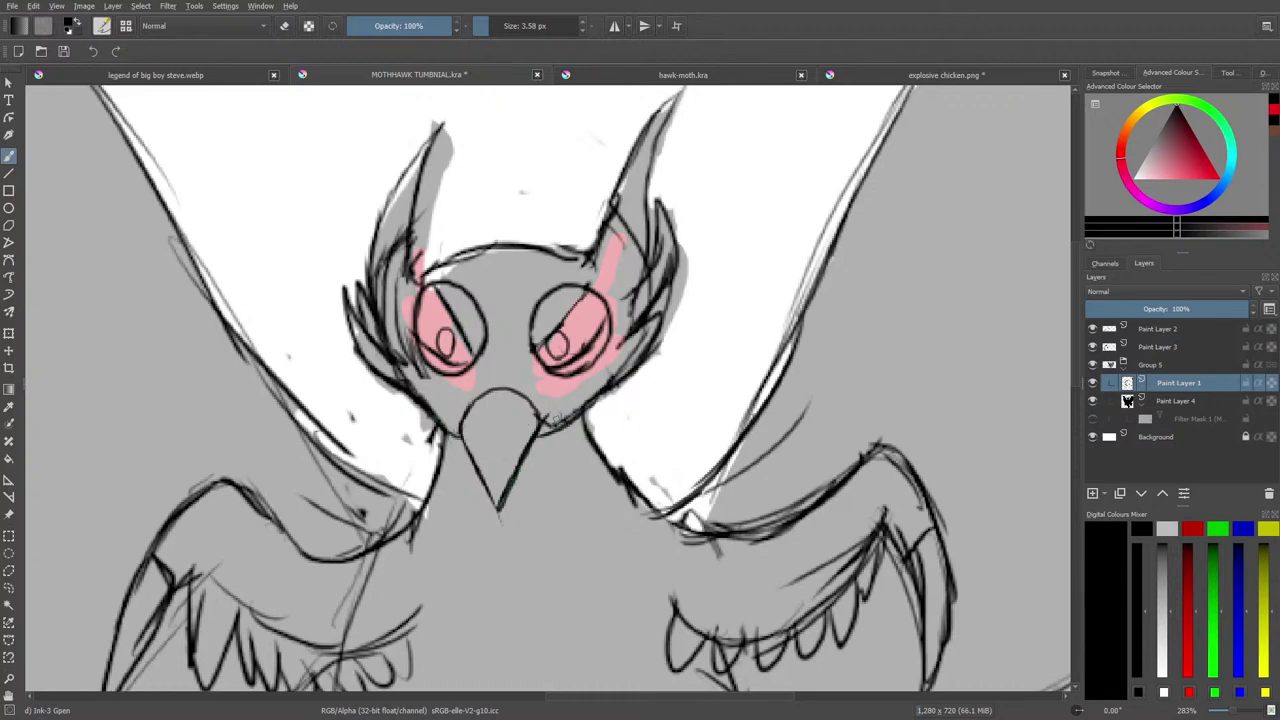
# Erase the beak's top arch, redraw it slightly higher, and add two short slanted nostrils near the tip.
pyautogui.press('e')
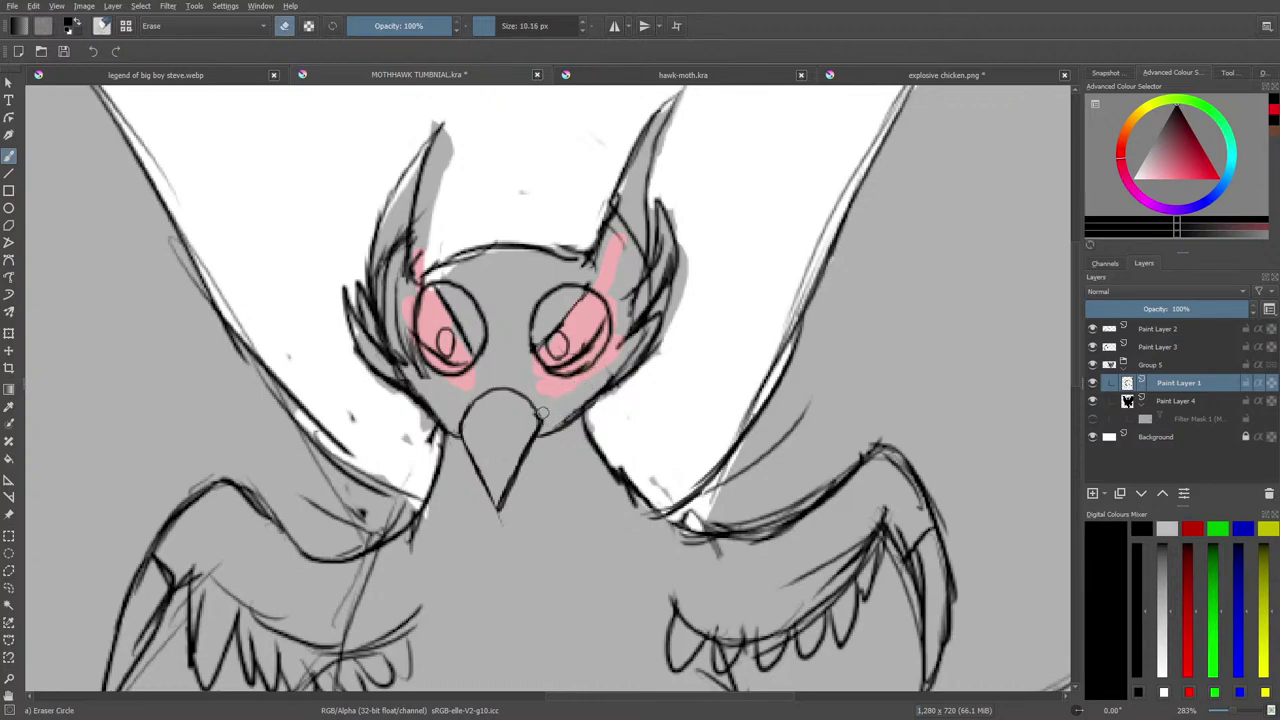
pyautogui.moveTo(496, 383)
pyautogui.mouseDown()
pyautogui.moveTo(476, 407)
pyautogui.moveTo(495, 382)
pyautogui.moveTo(529, 385)
pyautogui.mouseUp()
pyautogui.press('e')
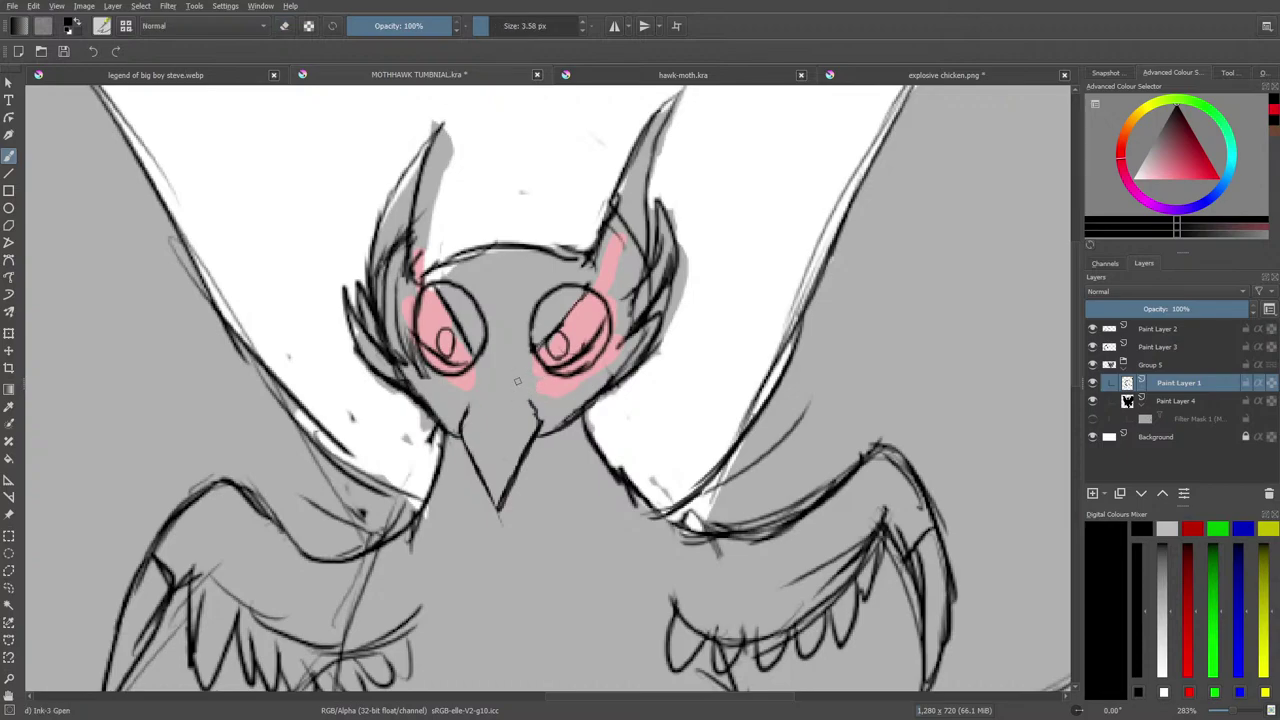
pyautogui.moveTo(465, 419)
pyautogui.mouseDown()
pyautogui.moveTo(498, 383)
pyautogui.moveTo(538, 424)
pyautogui.moveTo(499, 500)
pyautogui.mouseUp()
pyautogui.moveTo(507, 444)
pyautogui.mouseDown()
pyautogui.moveTo(501, 469)
pyautogui.moveTo(488, 467)
pyautogui.mouseUp()
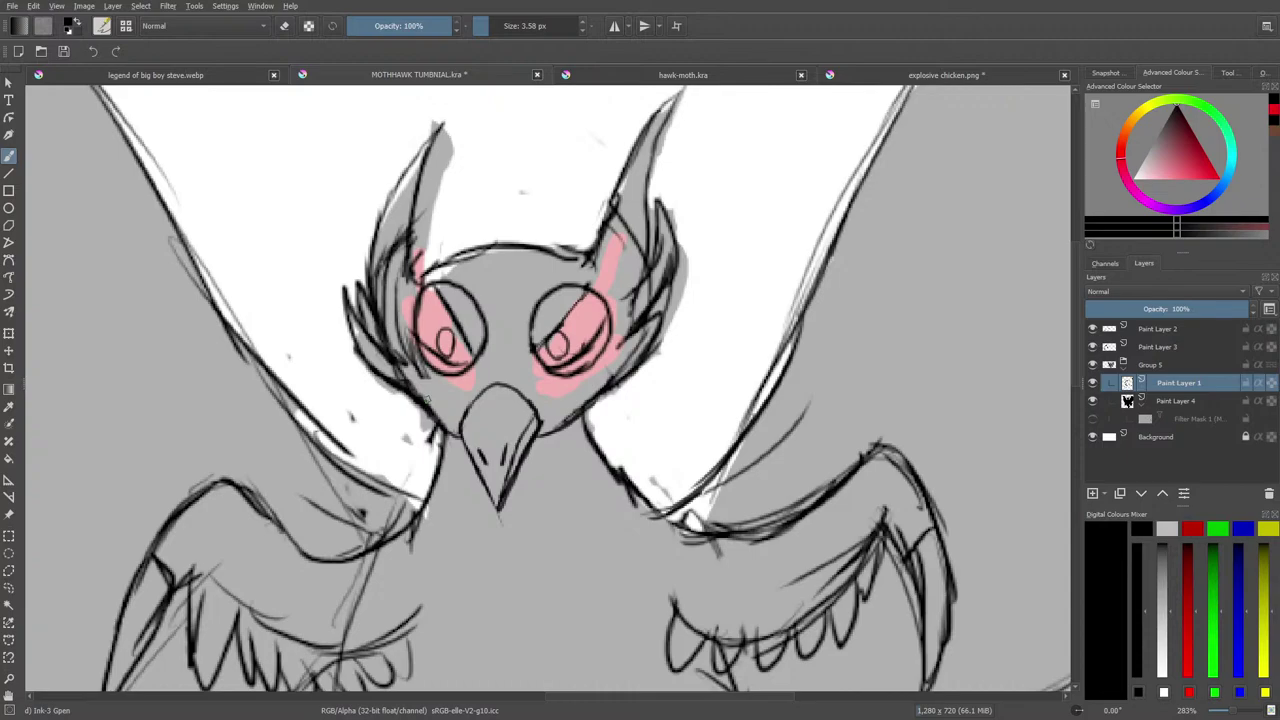
# Compare the beak with the reference birds in explosive chicken.png and hawk-moth.kra.
pyautogui.click(852, 77)
pyautogui.click(682, 72)
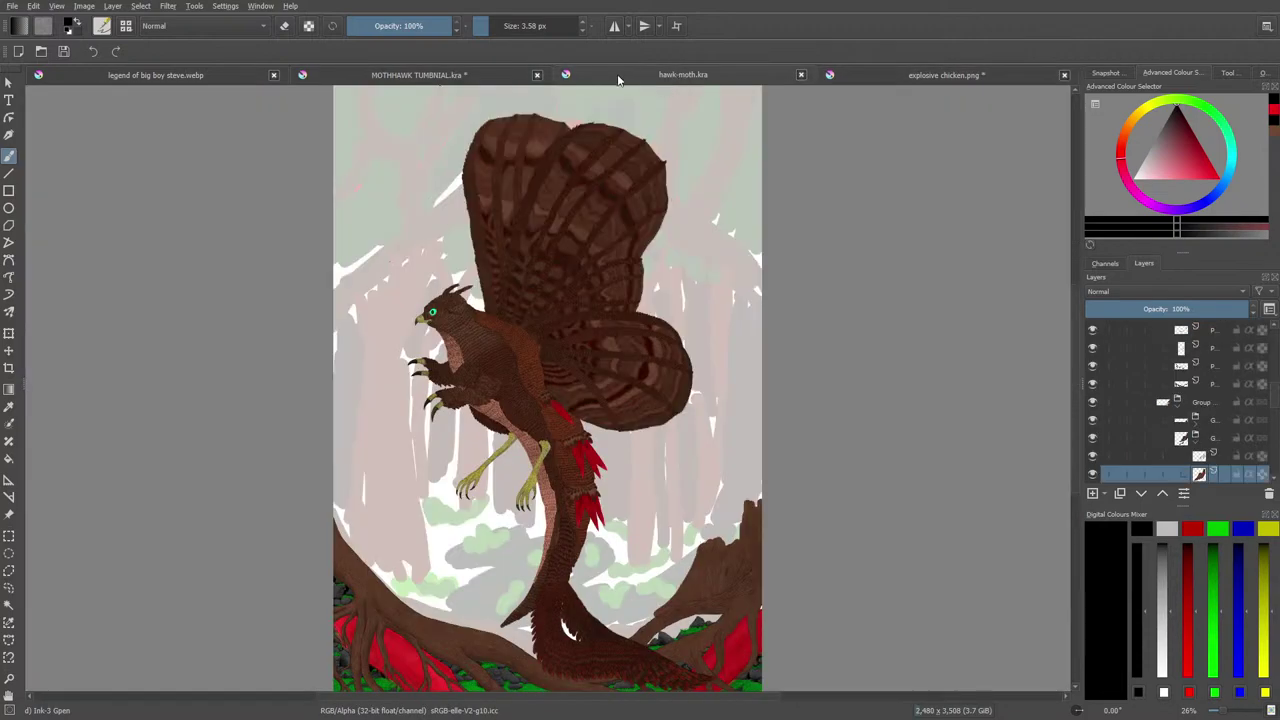
pyautogui.click(459, 80)
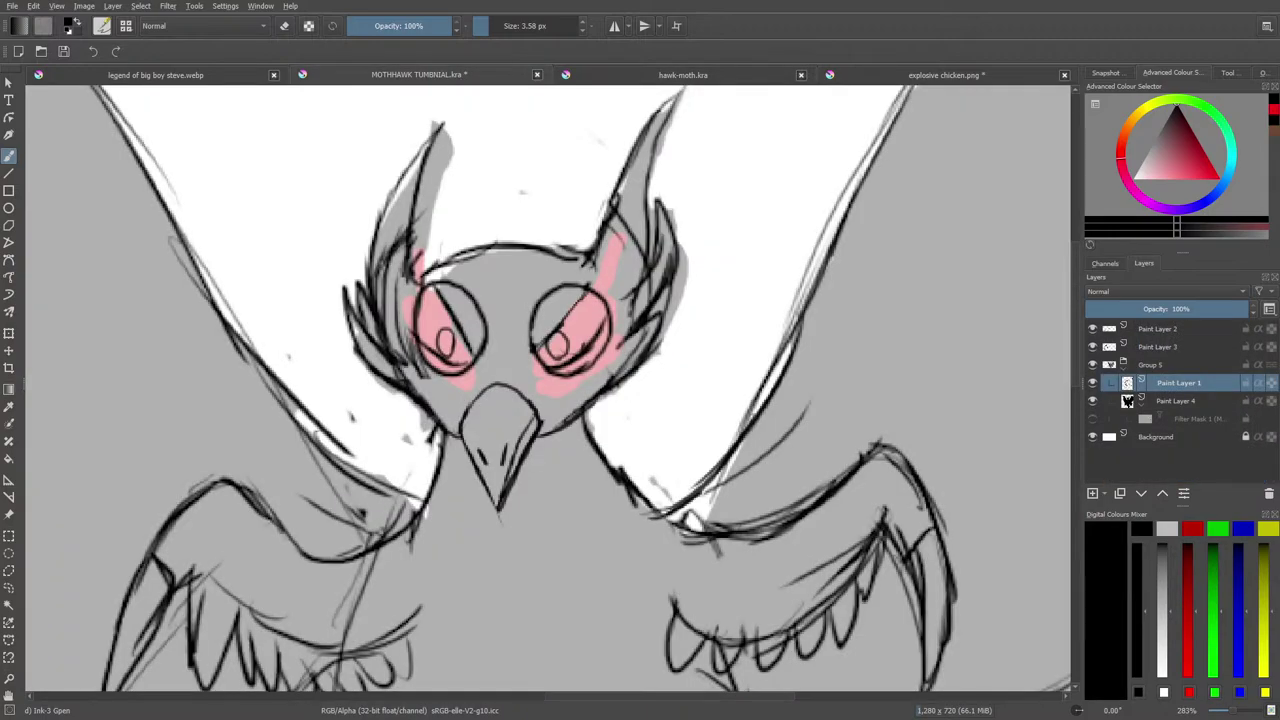
# Outline the beak with a polygonal selection, scale it up evenly in place, and deselect it.
pyautogui.click(8, 569)
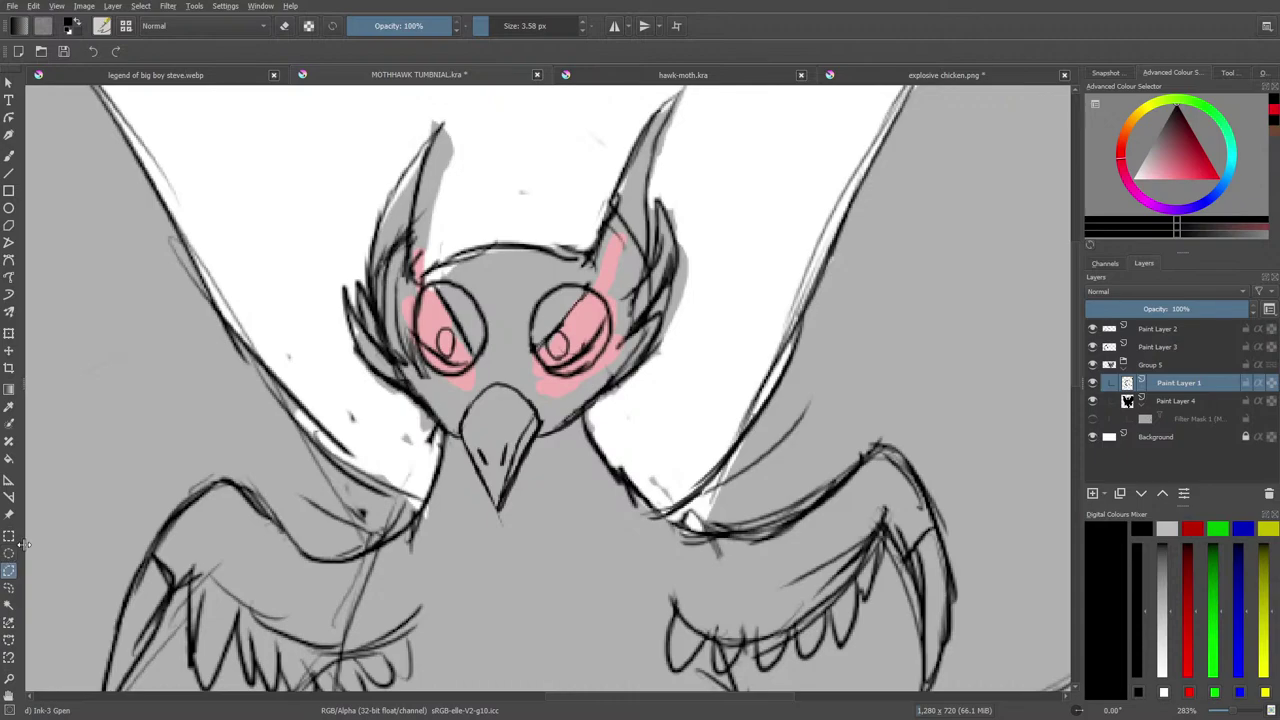
pyautogui.click(467, 399)
pyautogui.click(457, 426)
pyautogui.moveTo(500, 525)
pyautogui.mouseDown()
pyautogui.moveTo(553, 431)
pyautogui.moveTo(548, 409)
pyautogui.moveTo(504, 371)
pyautogui.moveTo(465, 398)
pyautogui.mouseUp()
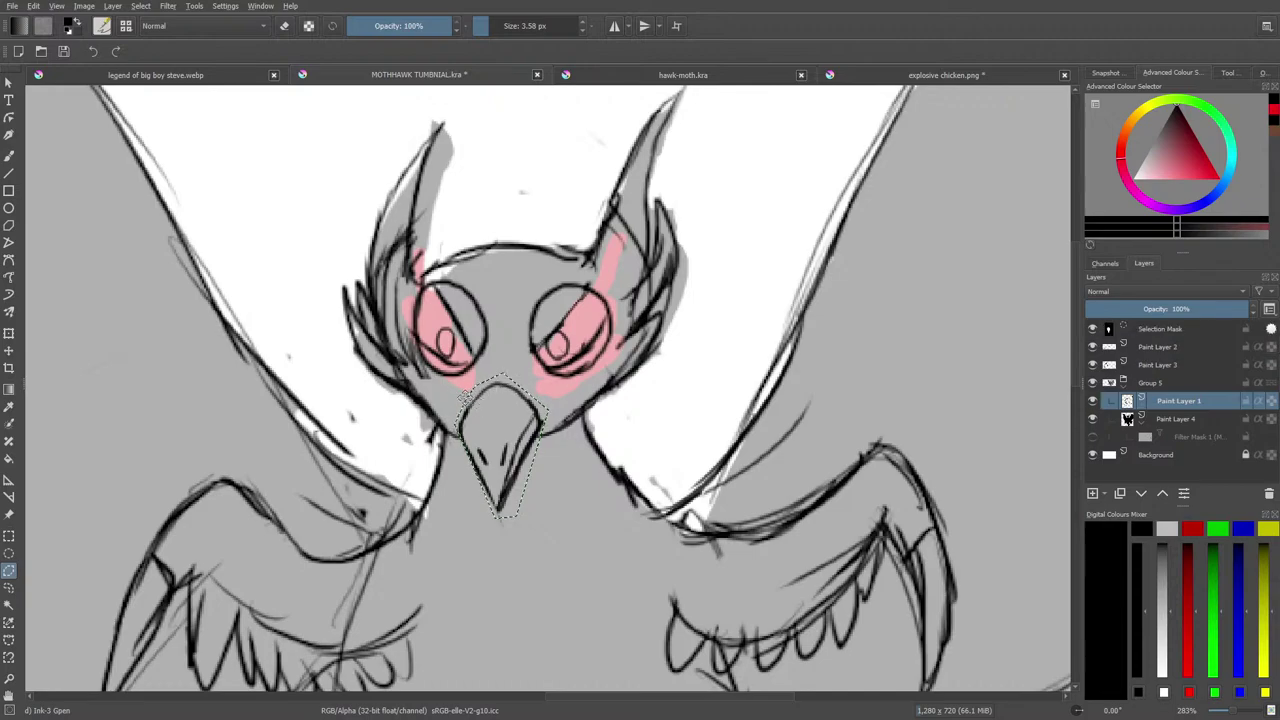
pyautogui.click(8, 348)
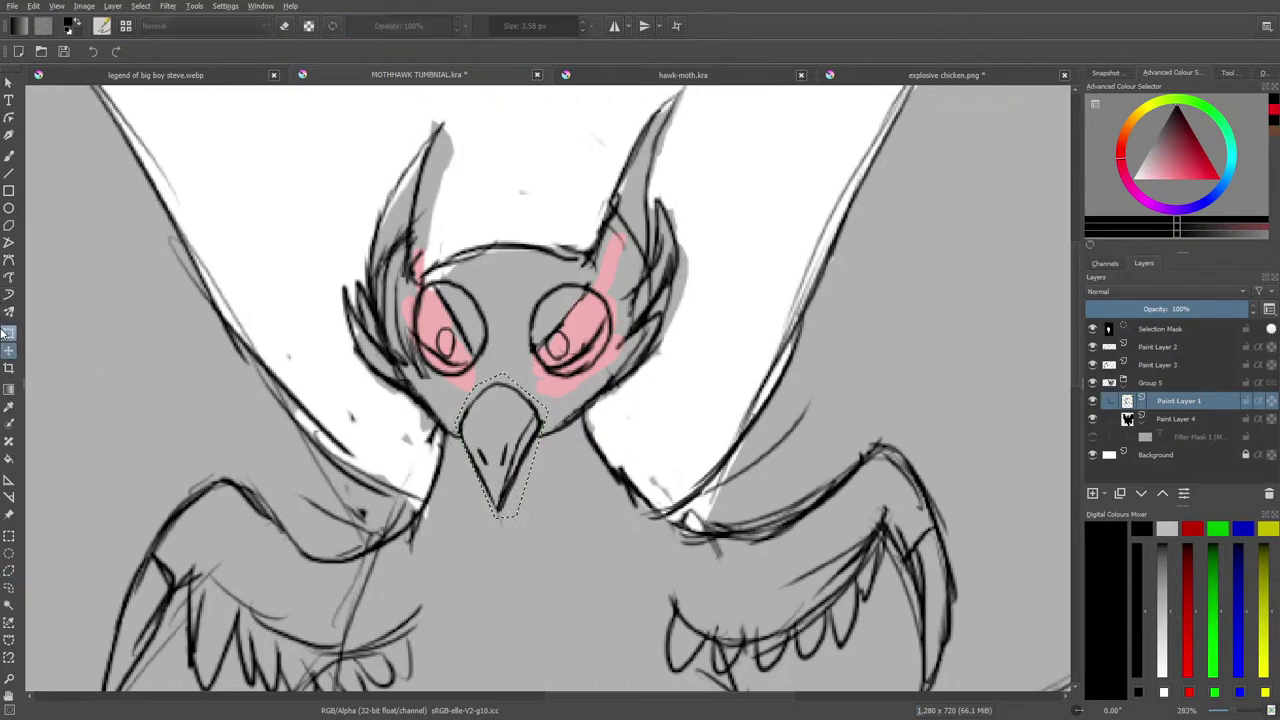
pyautogui.click(6, 333)
pyautogui.moveTo(450, 370); pyautogui.dragTo(486, 401)
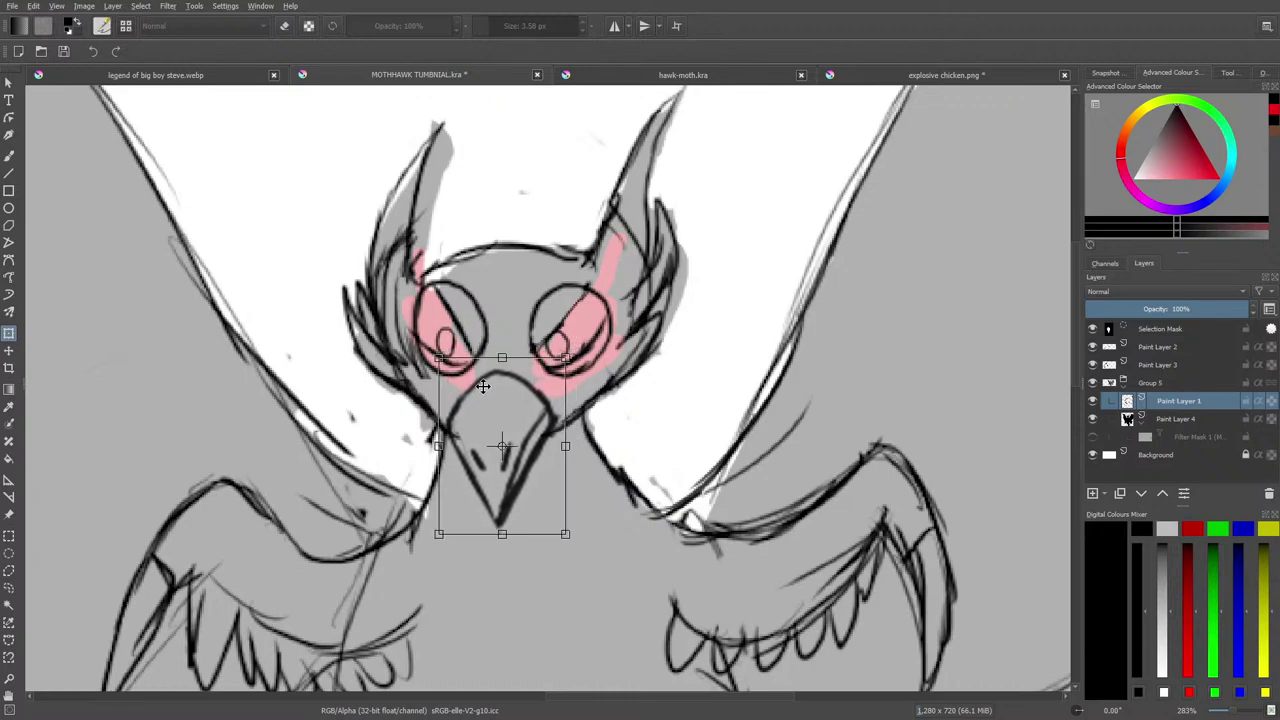
pyautogui.click(9, 156)
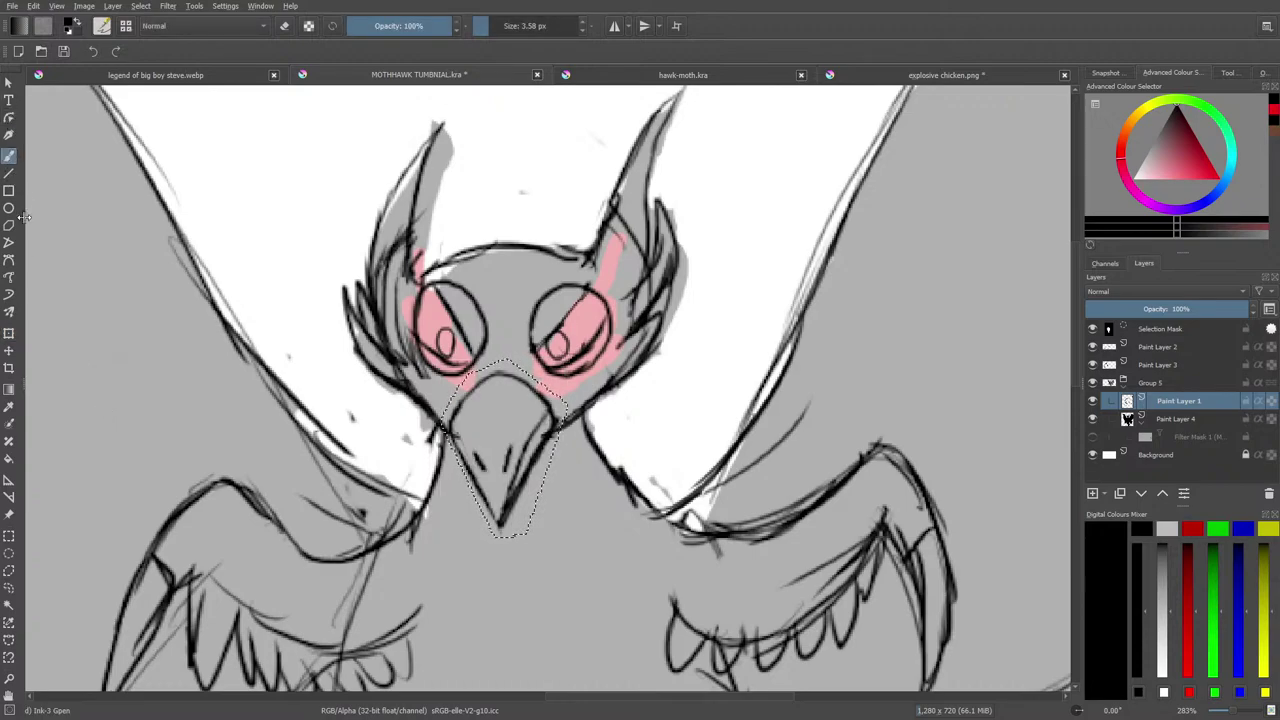
pyautogui.click(142, 6)
pyautogui.click(148, 33)
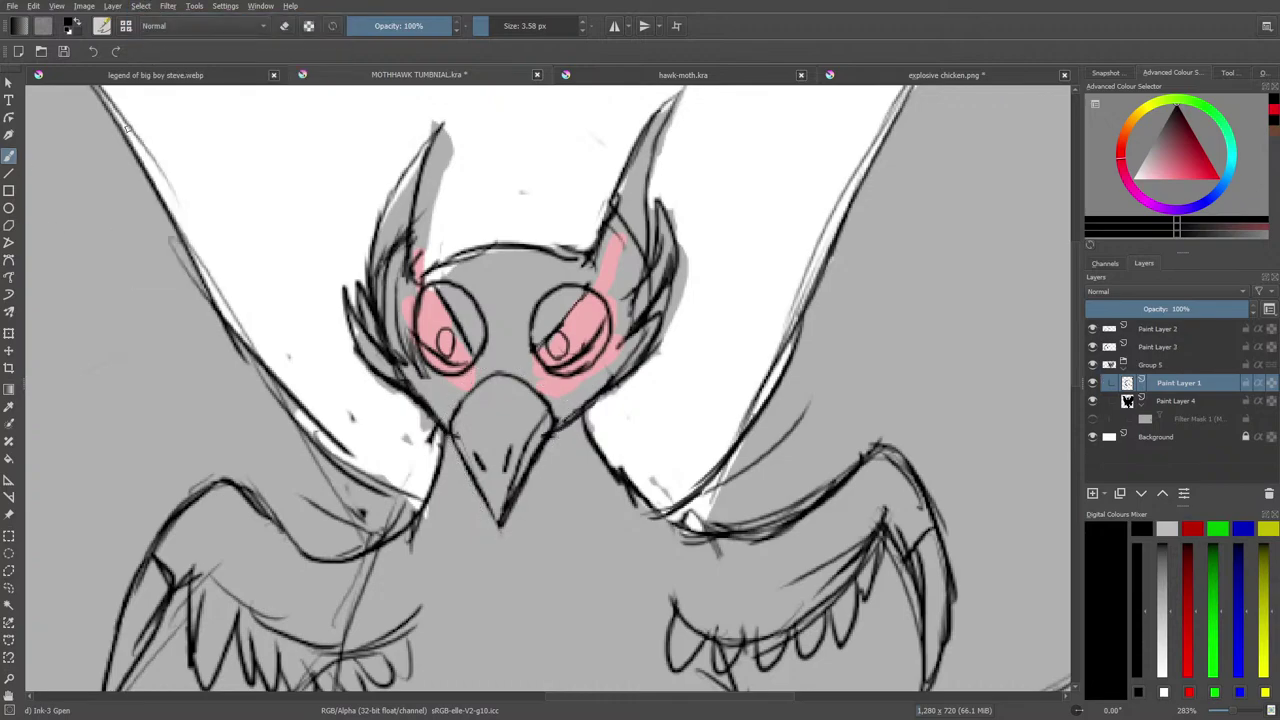
# Thicken the beak's right edge from the cheek down to the tip with short black strokes.
pyautogui.moveTo(1232, 709)
pyautogui.mouseDown()
pyautogui.moveTo(1221, 712)
pyautogui.moveTo(1238, 712)
pyautogui.mouseUp()
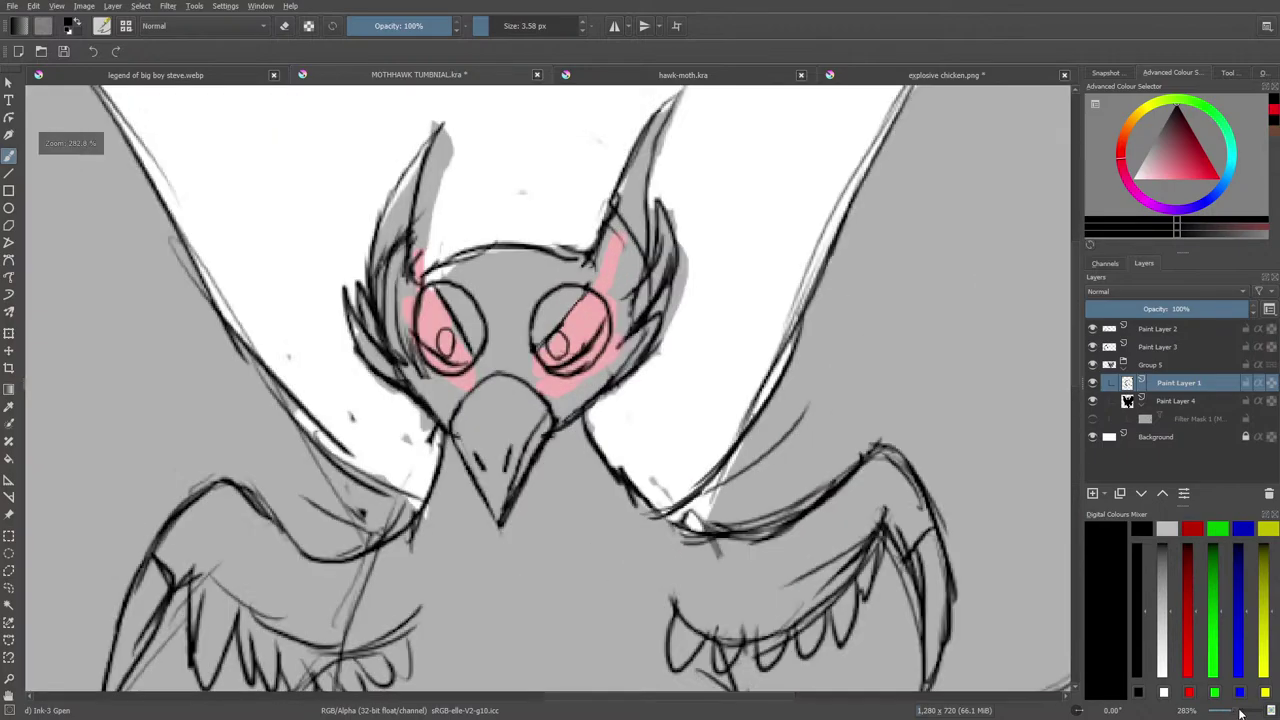
pyautogui.moveTo(544, 439); pyautogui.dragTo(513, 494)
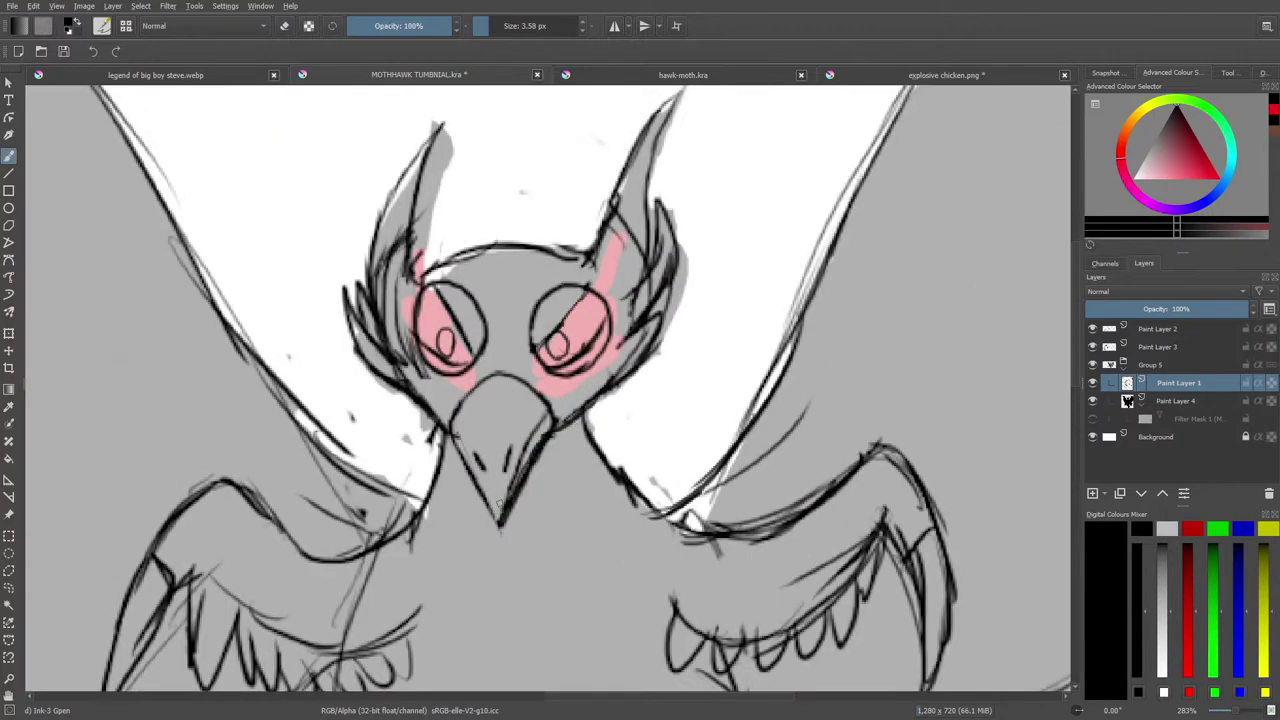
pyautogui.moveTo(548, 411)
pyautogui.mouseDown()
pyautogui.moveTo(508, 496)
pyautogui.moveTo(547, 420)
pyautogui.mouseUp()
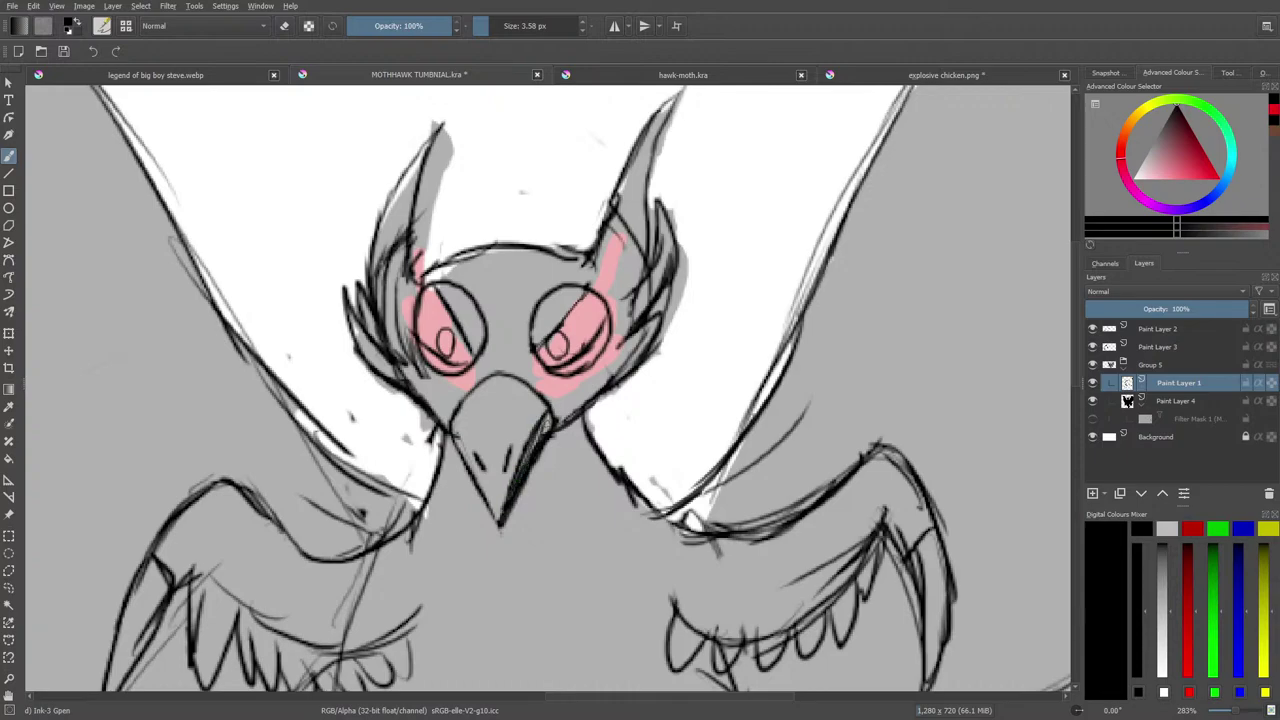
pyautogui.press('e')
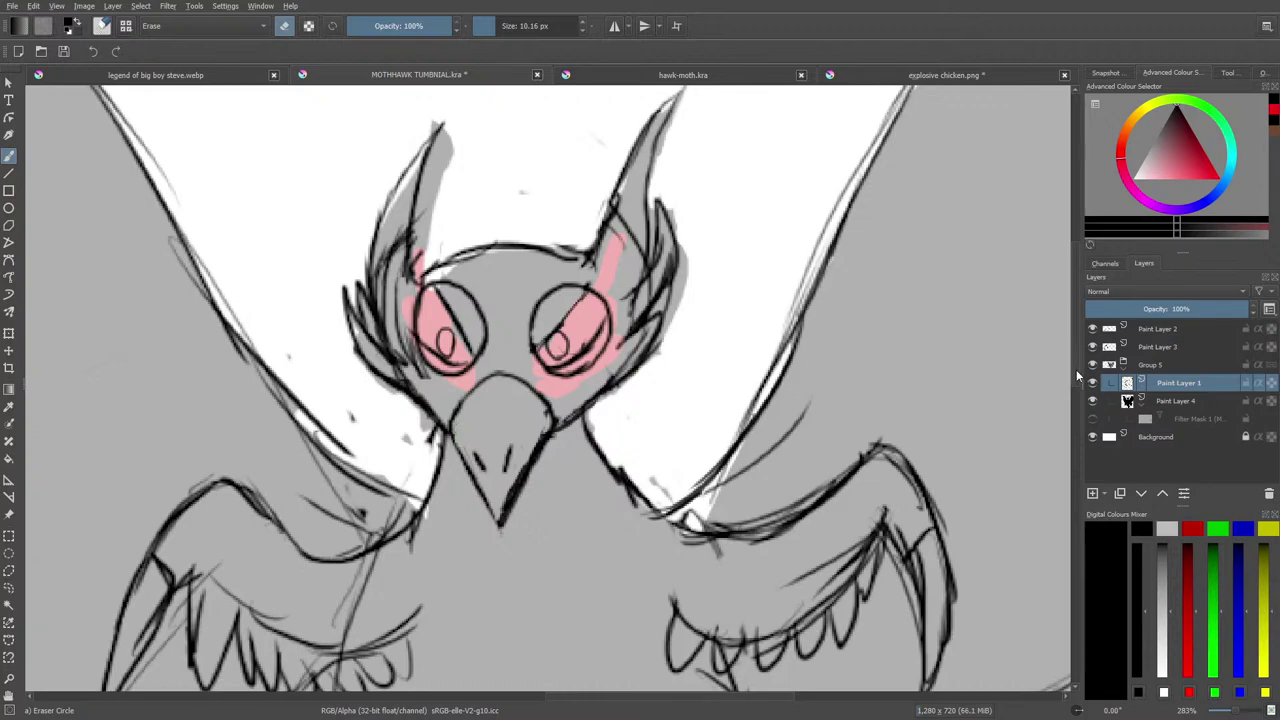
# Add a new paint layer above Paint Layer 1 and lower Paint Layer 1's opacity to 50%.
pyautogui.moveTo(1076, 369); pyautogui.dragTo(1080, 425)
pyautogui.scroll(-2, 1078, 432)
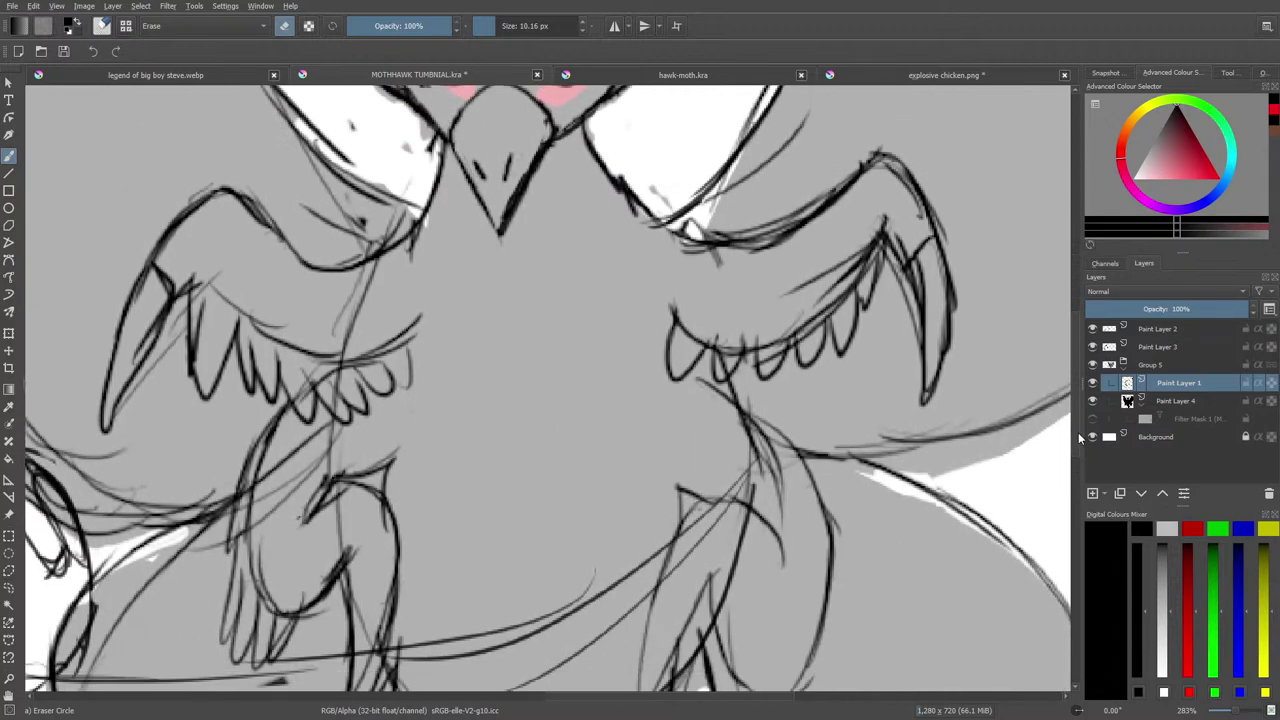
pyautogui.scroll(5, 1078, 428)
pyautogui.scroll(-4, 1078, 421)
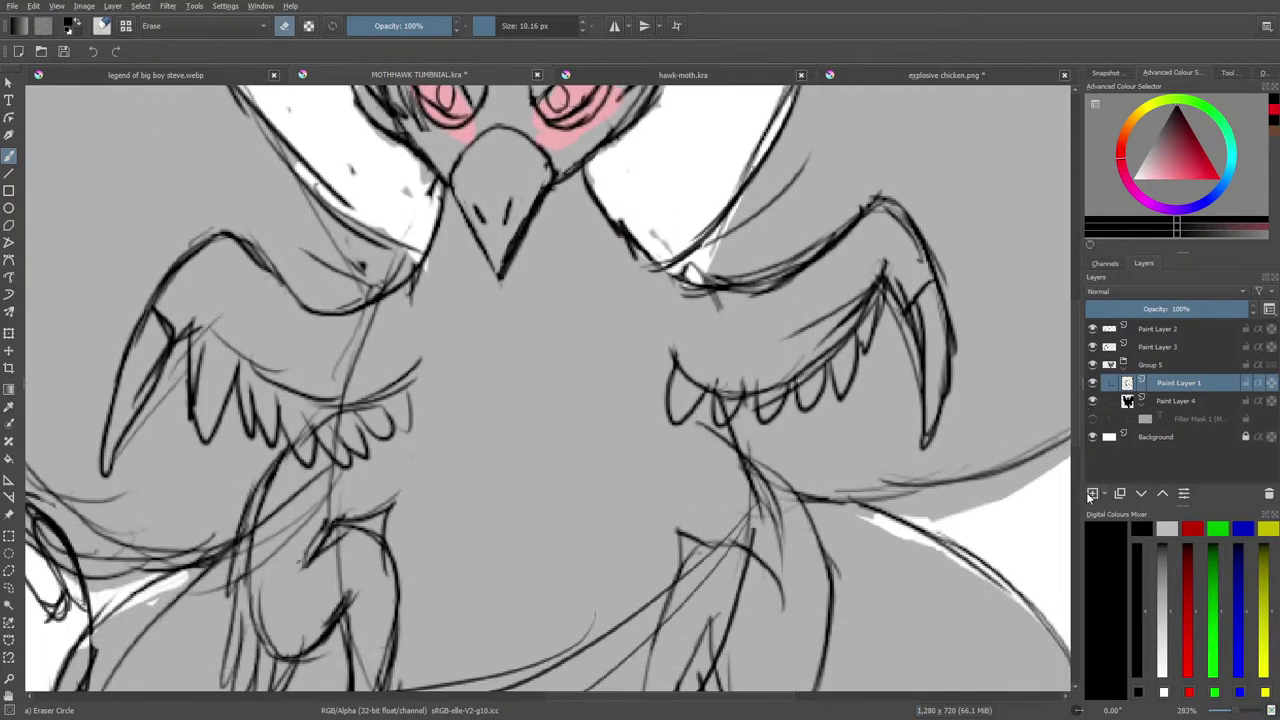
pyautogui.click(1093, 494)
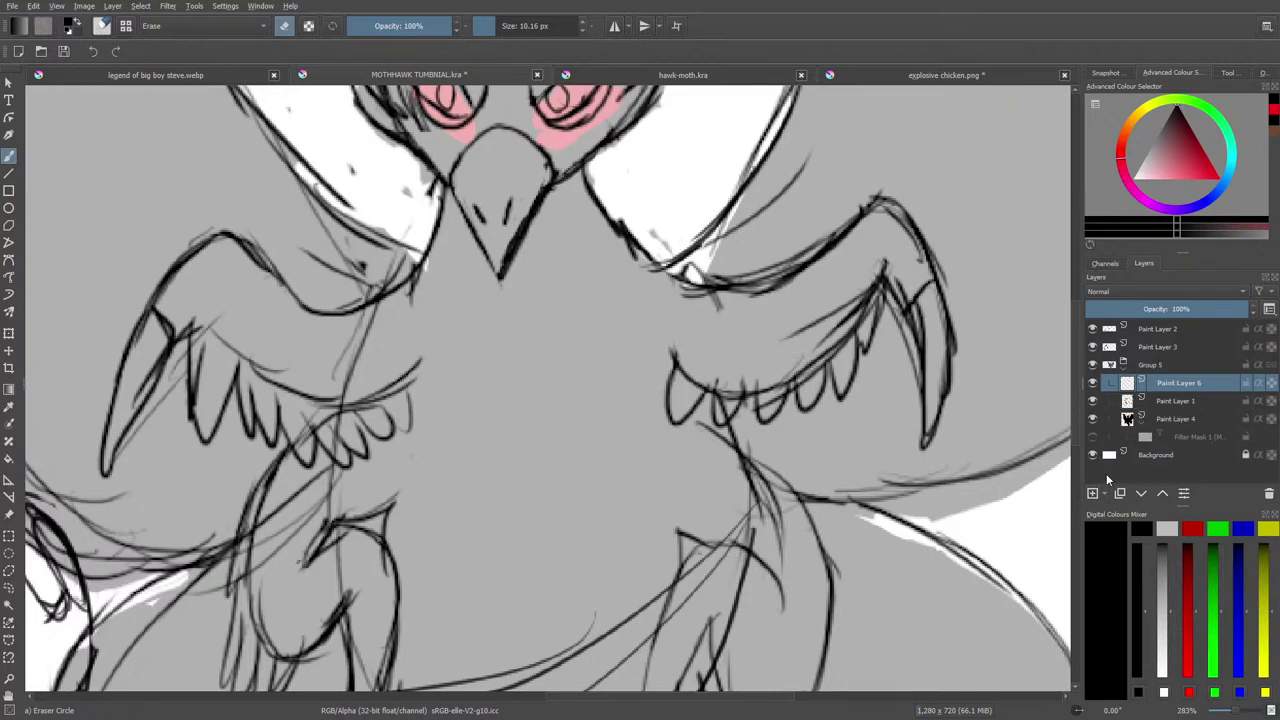
pyautogui.press('/')
pyautogui.click(1172, 400)
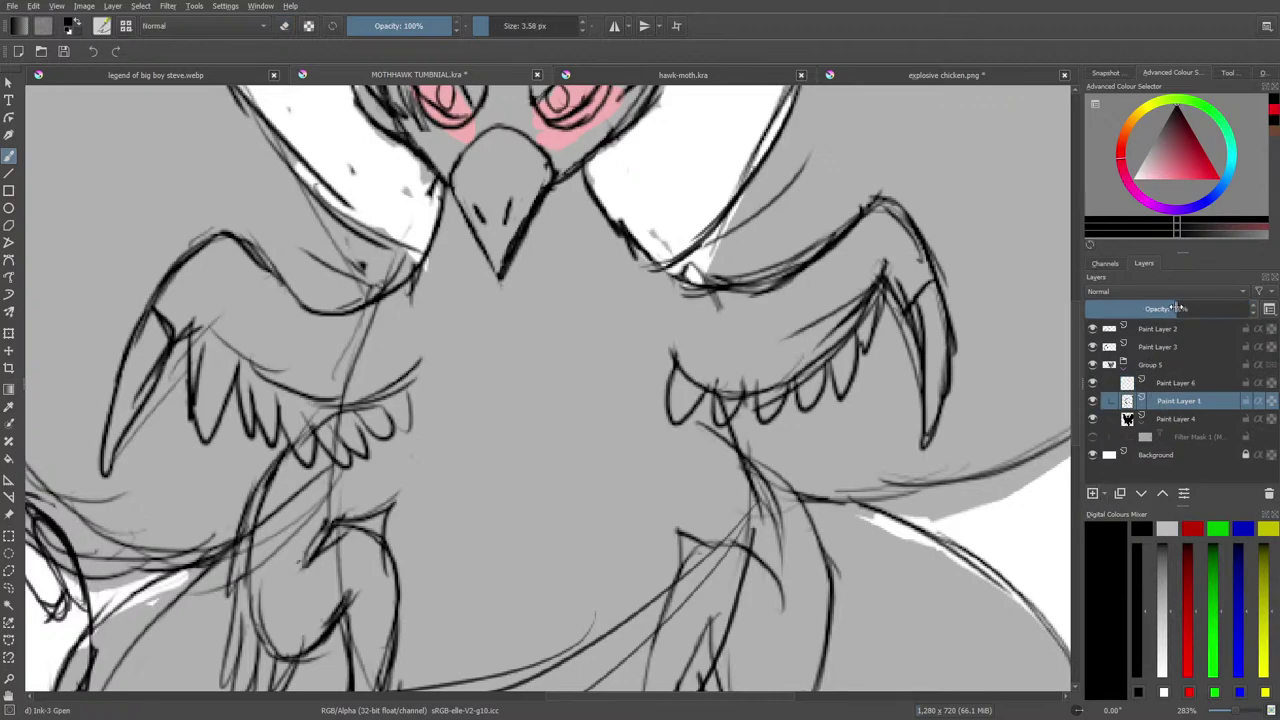
pyautogui.click(1177, 308)
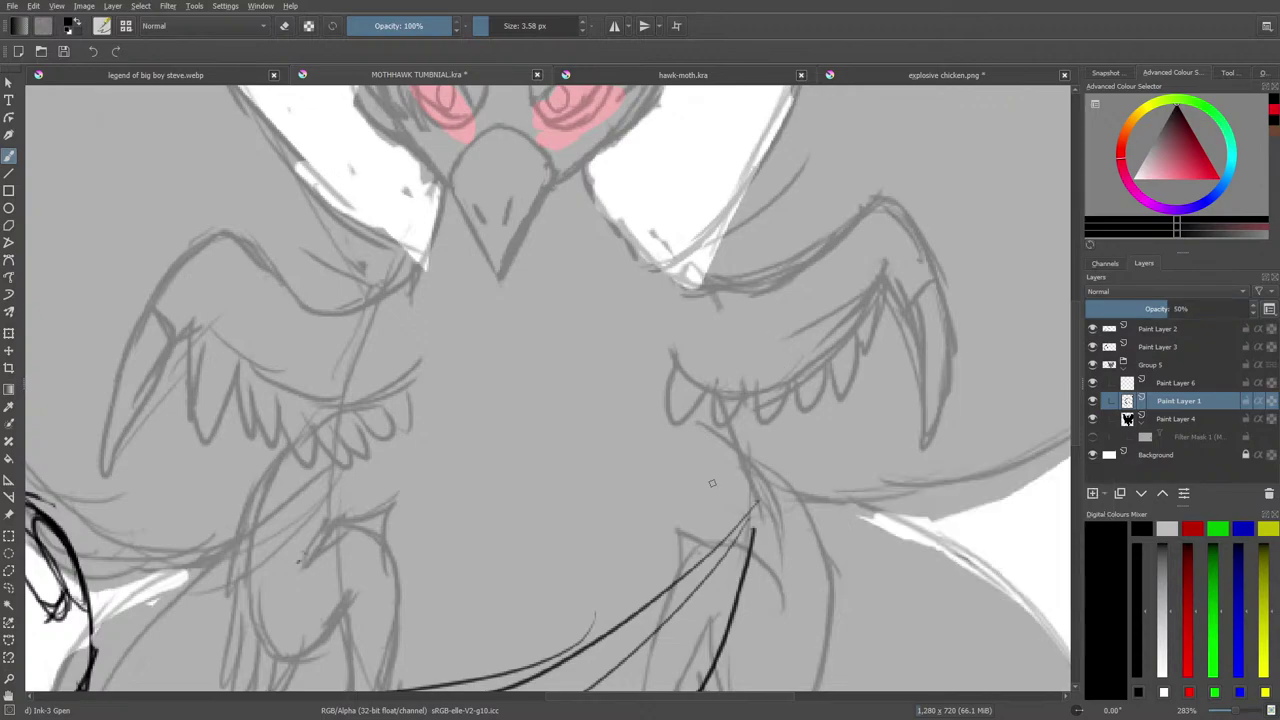
# Examine the body shapes in explosive chicken.png and hawk-moth.kra before returning to the thumbnail.
pyautogui.moveTo(571, 697)
pyautogui.mouseDown()
pyautogui.moveTo(529, 701)
pyautogui.moveTo(547, 700)
pyautogui.mouseUp()
pyautogui.click(884, 70)
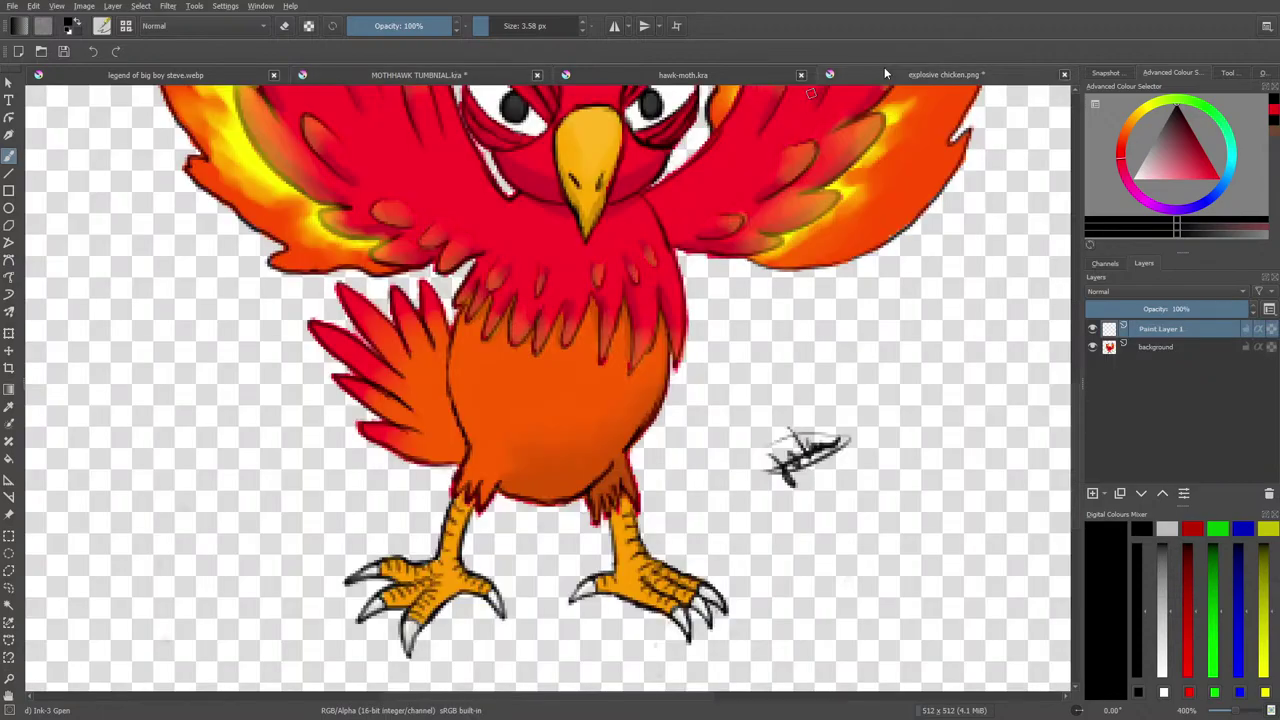
pyautogui.click(623, 71)
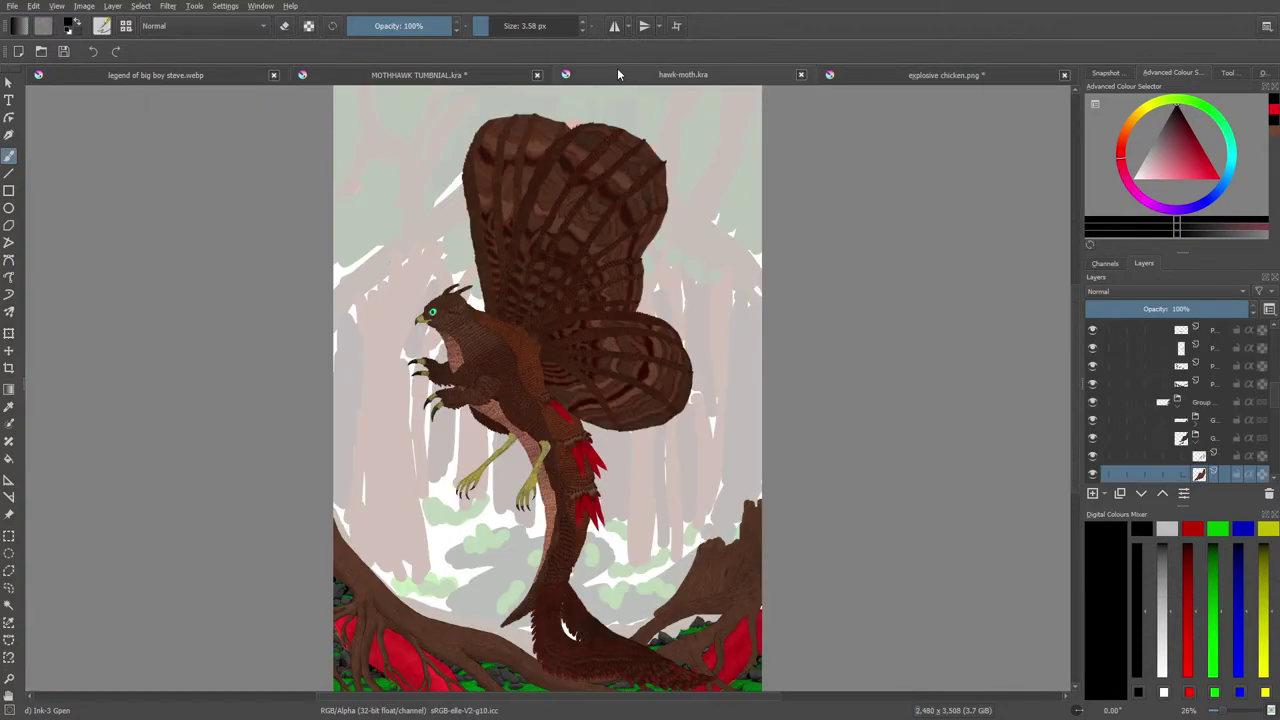
pyautogui.click(418, 76)
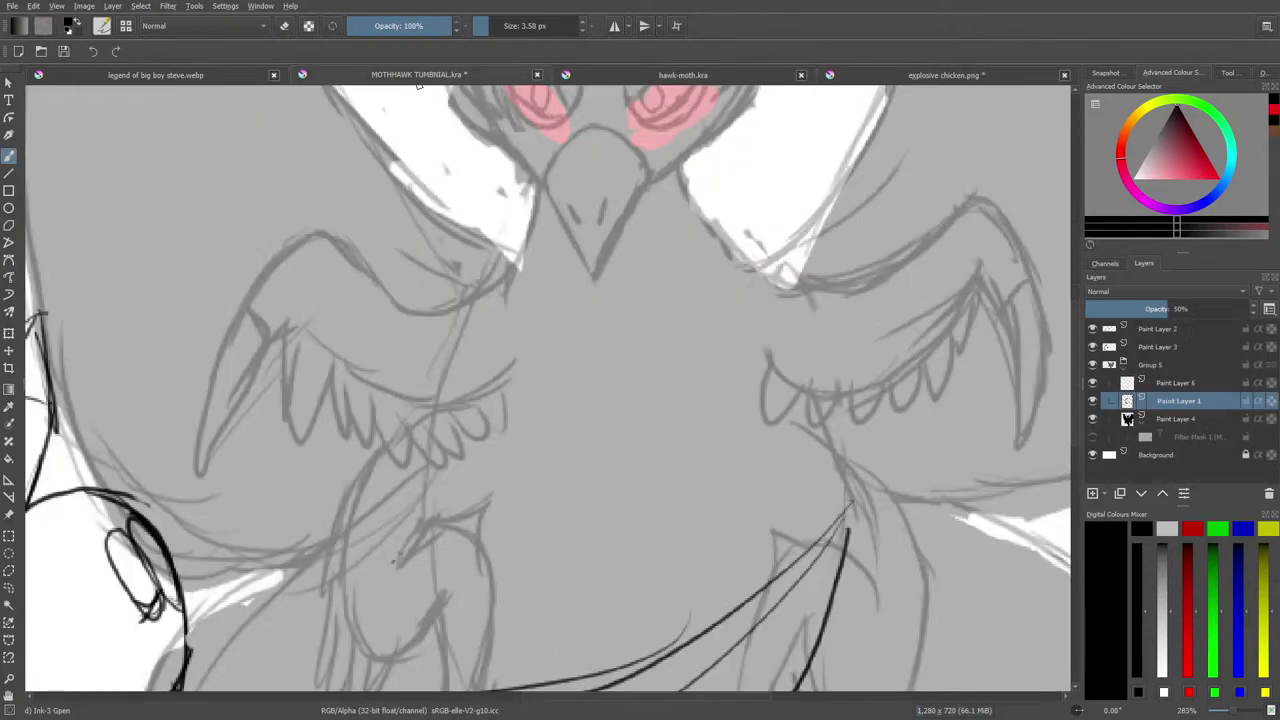
# Draw the left side of the creature's body on Paint Layer 6, from beside the beak down to the tail base.
pyautogui.moveTo(1075, 428); pyautogui.dragTo(1088, 394)
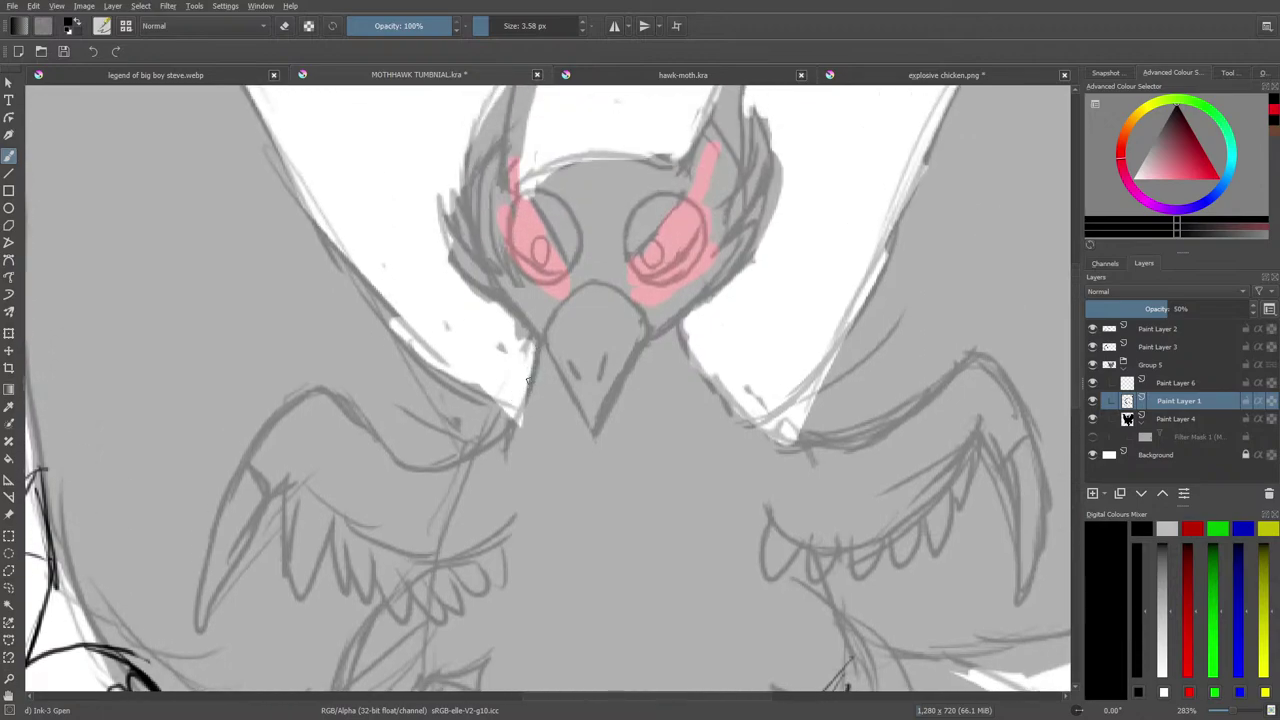
pyautogui.click(1185, 383)
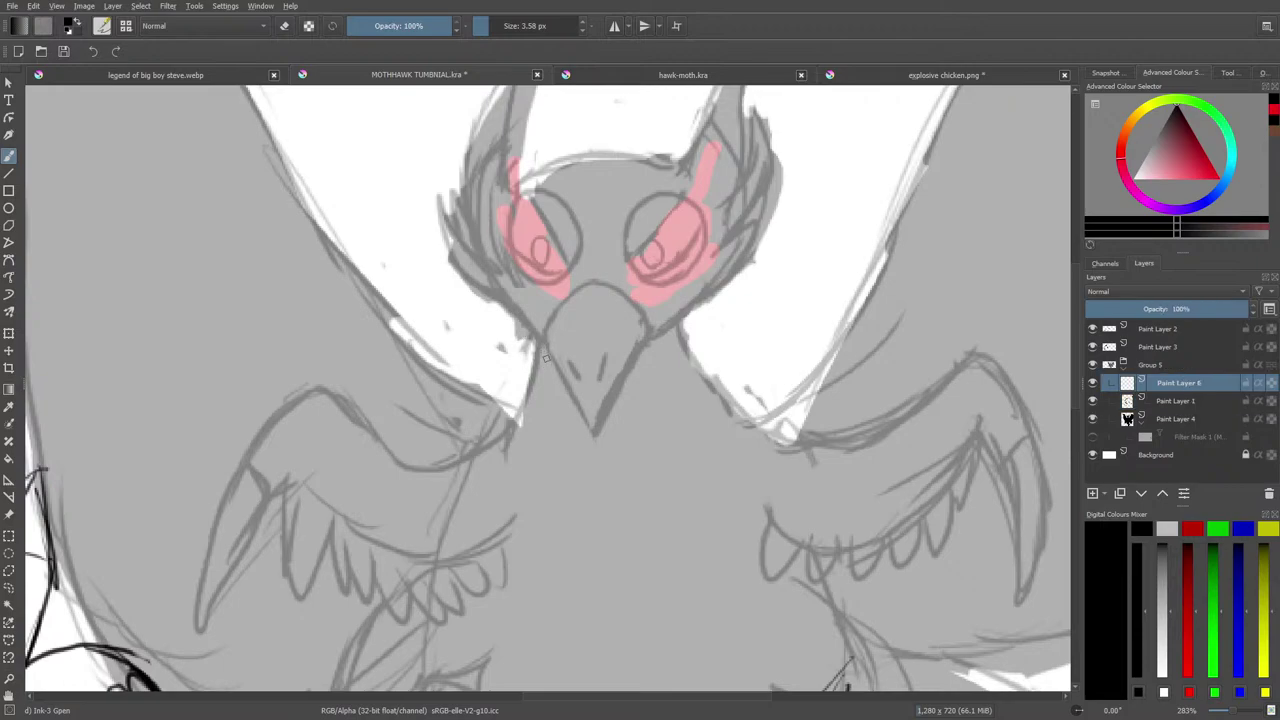
pyautogui.moveTo(542, 346); pyautogui.dragTo(528, 411)
pyautogui.moveTo(528, 393)
pyautogui.mouseDown()
pyautogui.moveTo(508, 533)
pyautogui.moveTo(509, 630)
pyautogui.mouseUp()
pyautogui.scroll(-5, 1076, 336)
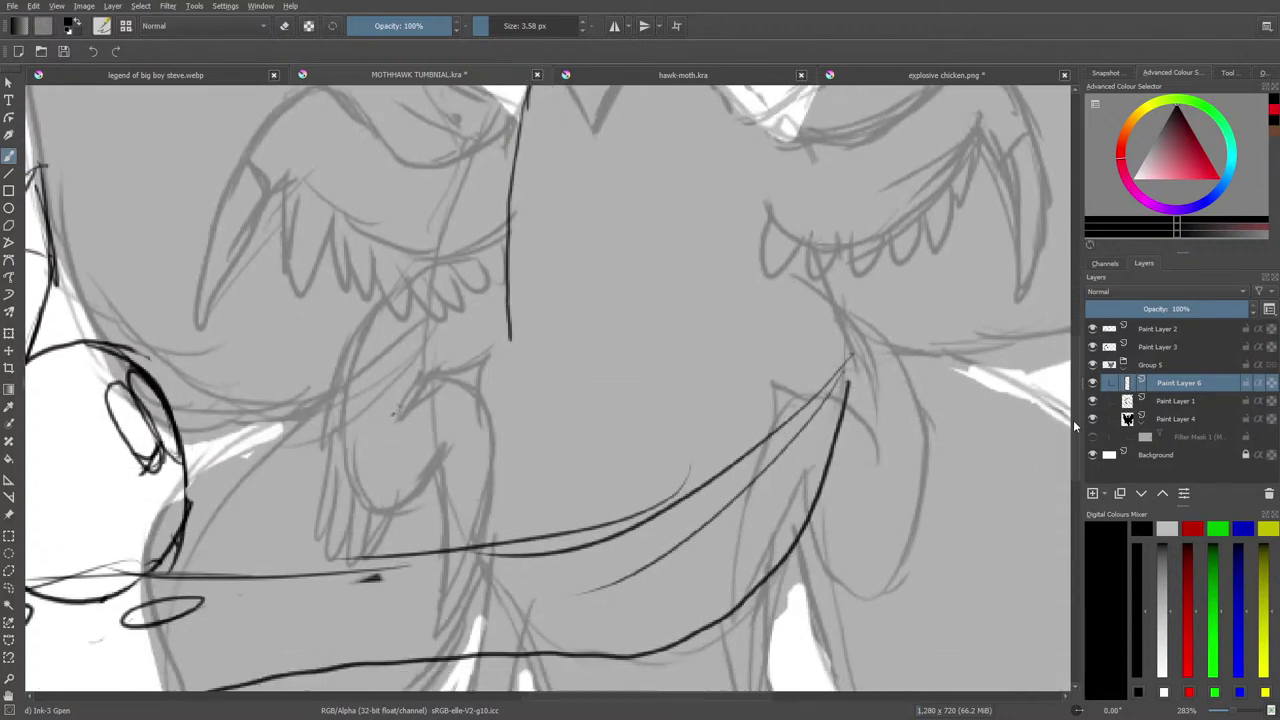
pyautogui.moveTo(509, 185)
pyautogui.mouseDown()
pyautogui.moveTo(488, 239)
pyautogui.moveTo(483, 350)
pyautogui.moveTo(511, 452)
pyautogui.moveTo(595, 593)
pyautogui.mouseUp()
pyautogui.moveTo(1234, 712)
pyautogui.mouseDown()
pyautogui.moveTo(1216, 712)
pyautogui.moveTo(1232, 712)
pyautogui.mouseUp()
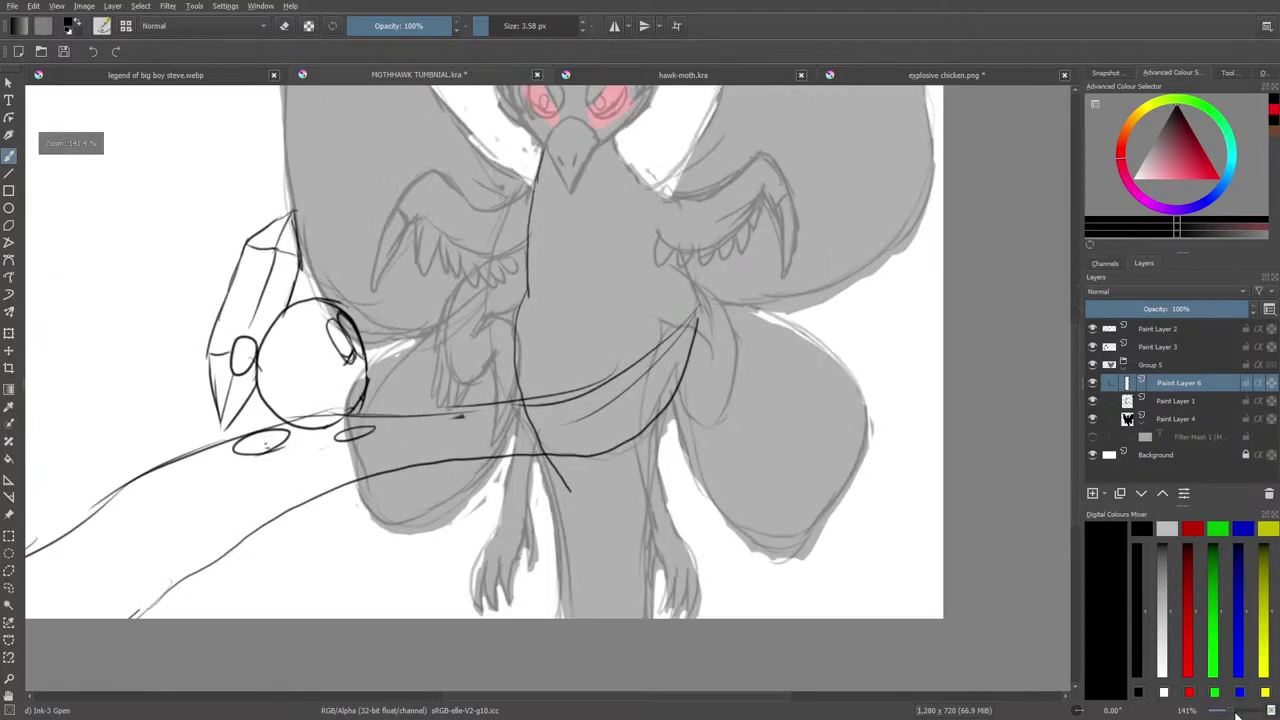
# Erase the body line's stretch beside the left arm and redraw it as a smoother curve bulging farther left.
pyautogui.press('/')
pyautogui.rightClick(530, 287)
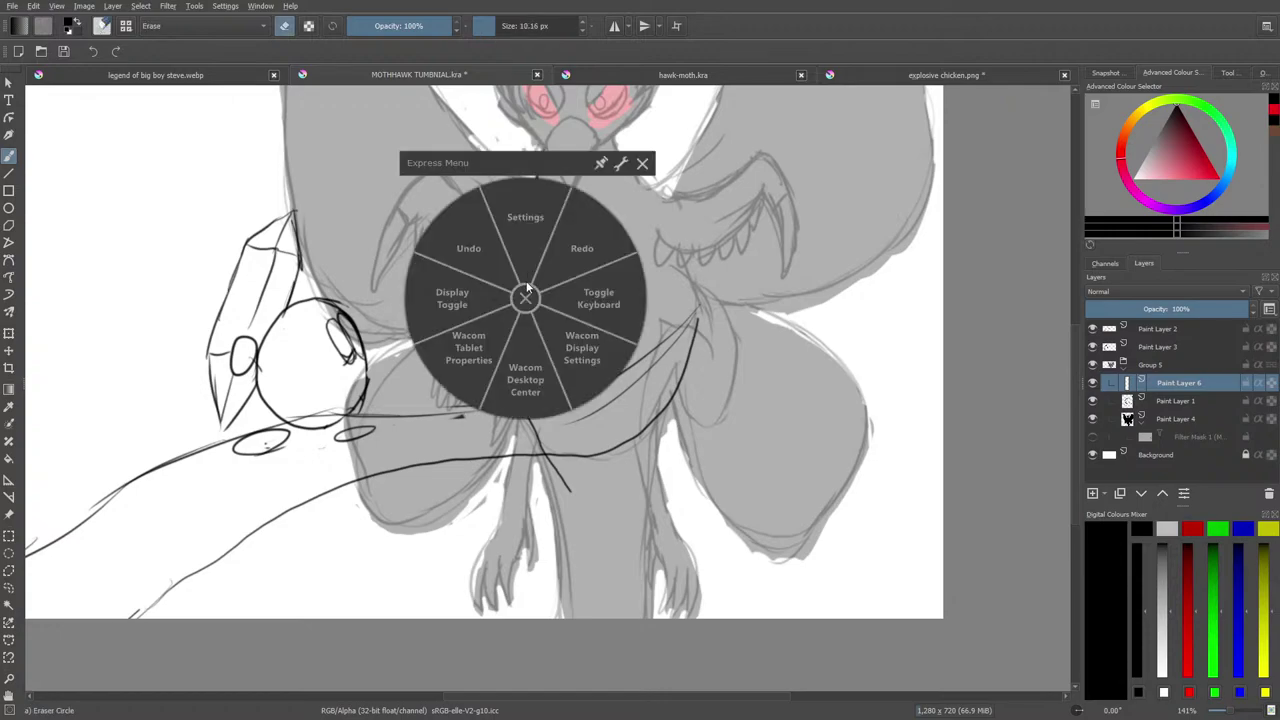
pyautogui.click(527, 294)
pyautogui.moveTo(532, 198); pyautogui.dragTo(527, 276)
pyautogui.rightClick(526, 241)
pyautogui.click(526, 241)
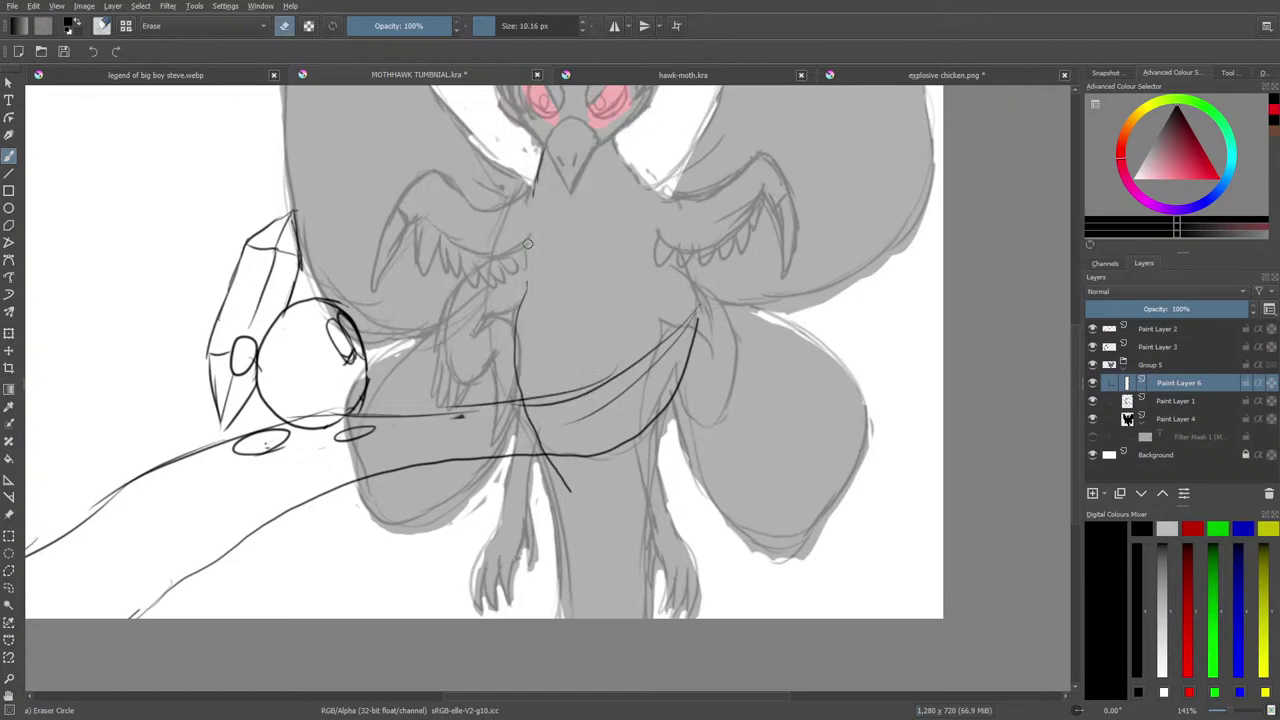
pyautogui.press('e')
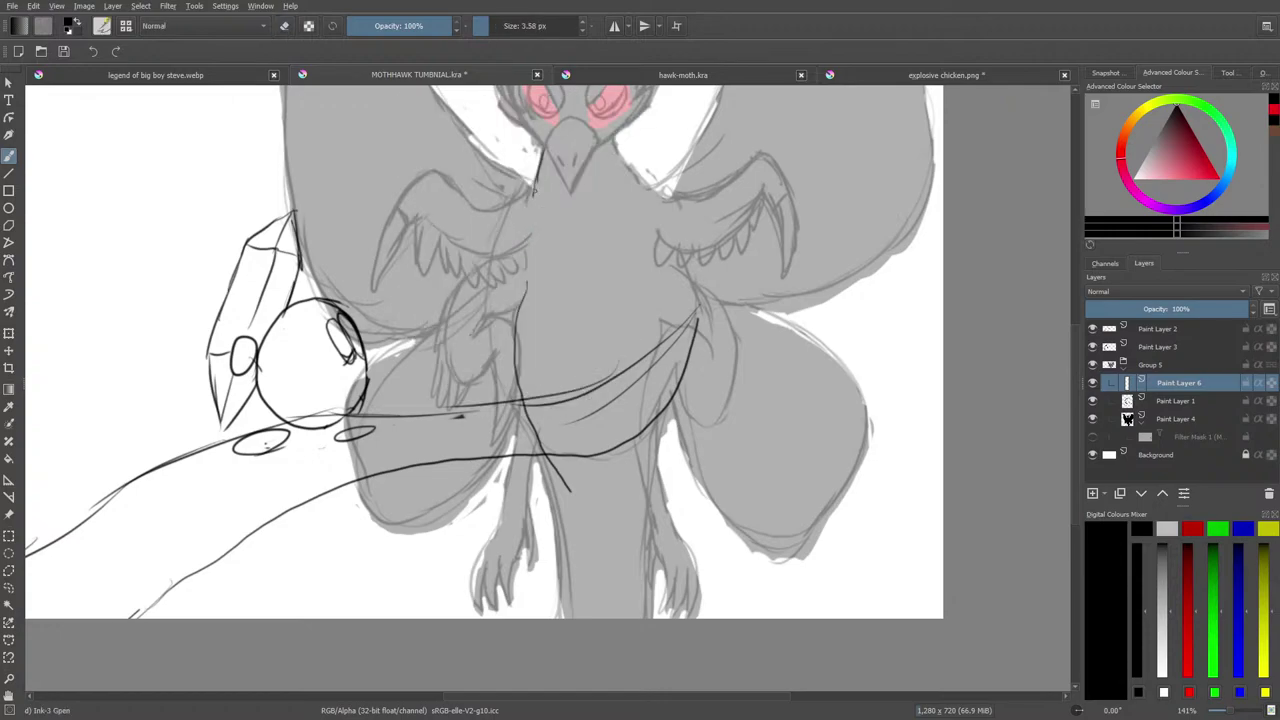
pyautogui.moveTo(531, 192); pyautogui.dragTo(511, 354)
# Trim the body line's overshoot at the tail base and hide Paint Layer 3 and Paint Layer 2.
pyautogui.press('e')
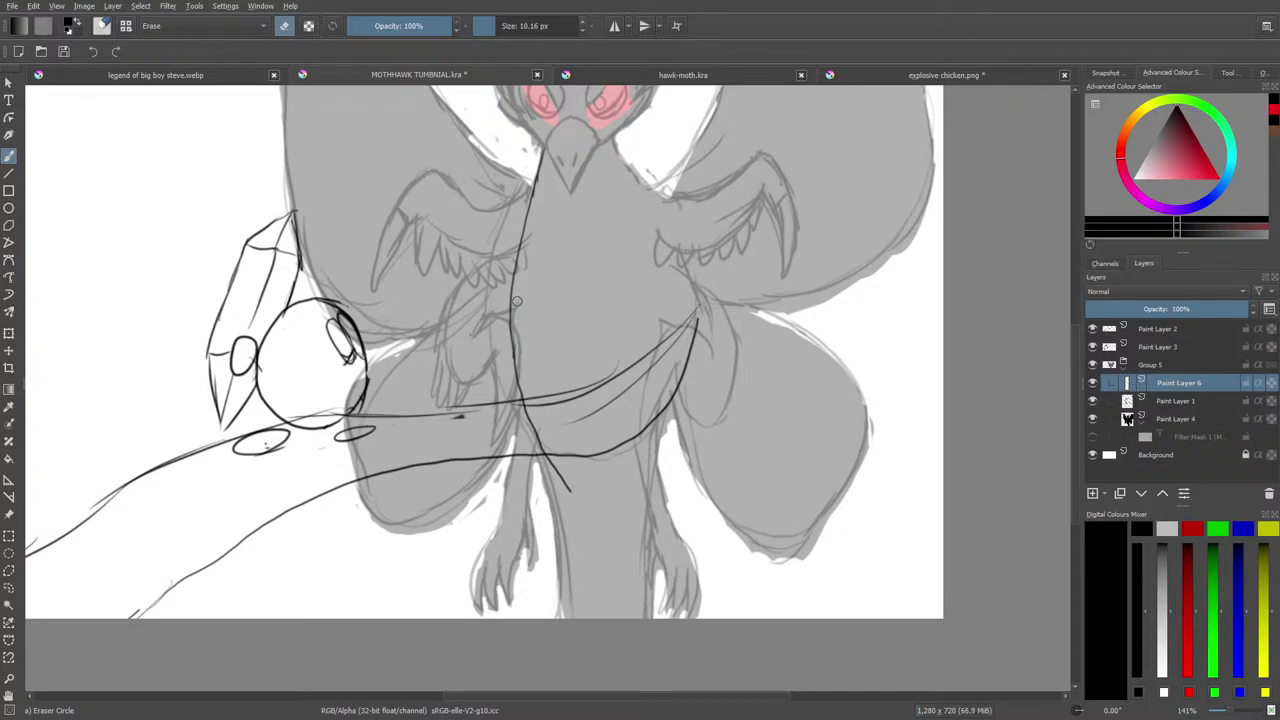
pyautogui.moveTo(552, 480); pyautogui.dragTo(556, 462)
pyautogui.click(1092, 346)
pyautogui.press('e')
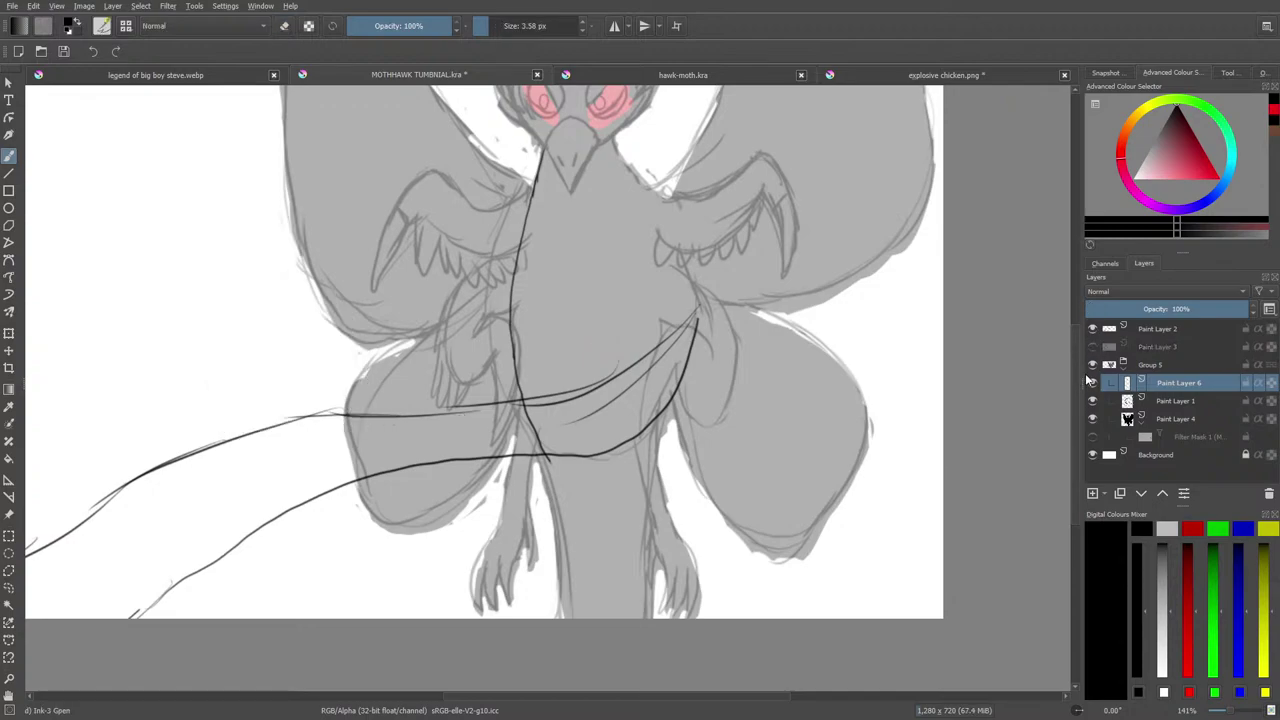
pyautogui.click(1093, 329)
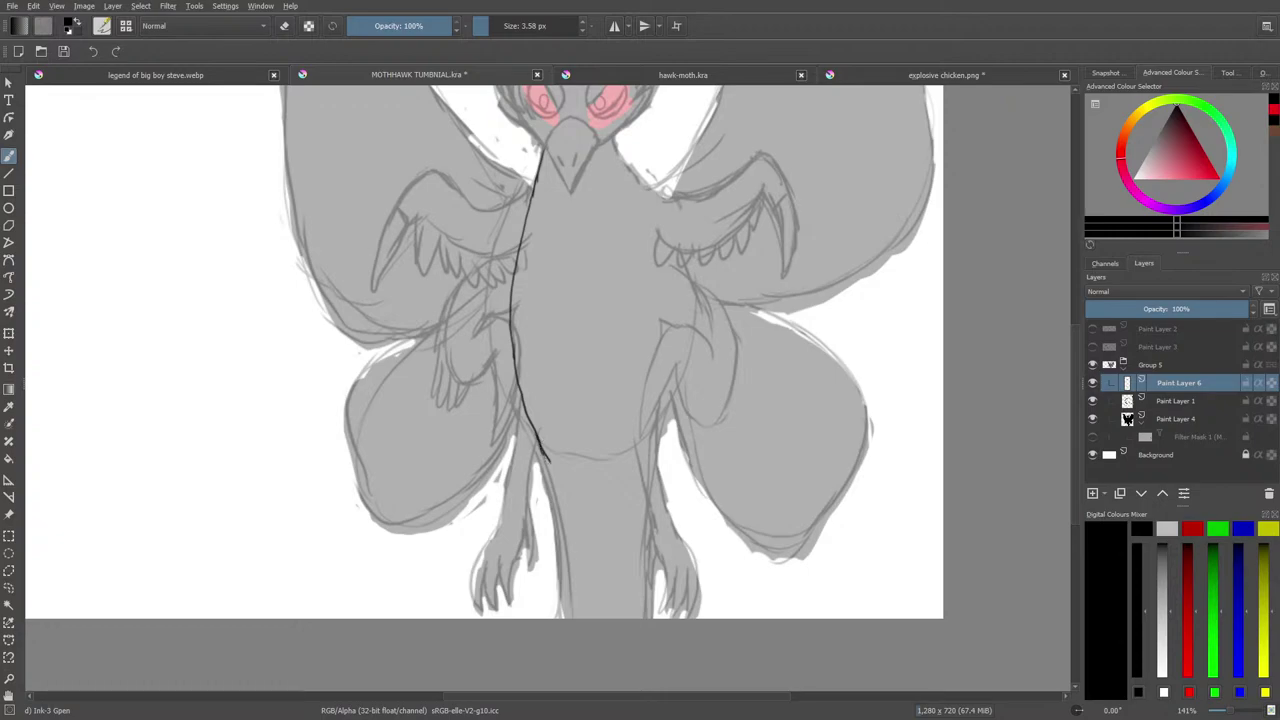
# Extend the creature's left body line down along the tail and draw the right neck line curving out onto the shoulder.
pyautogui.moveTo(547, 460); pyautogui.dragTo(562, 618)
pyautogui.moveTo(613, 139)
pyautogui.mouseDown()
pyautogui.moveTo(626, 184)
pyautogui.moveTo(662, 192)
pyautogui.mouseUp()
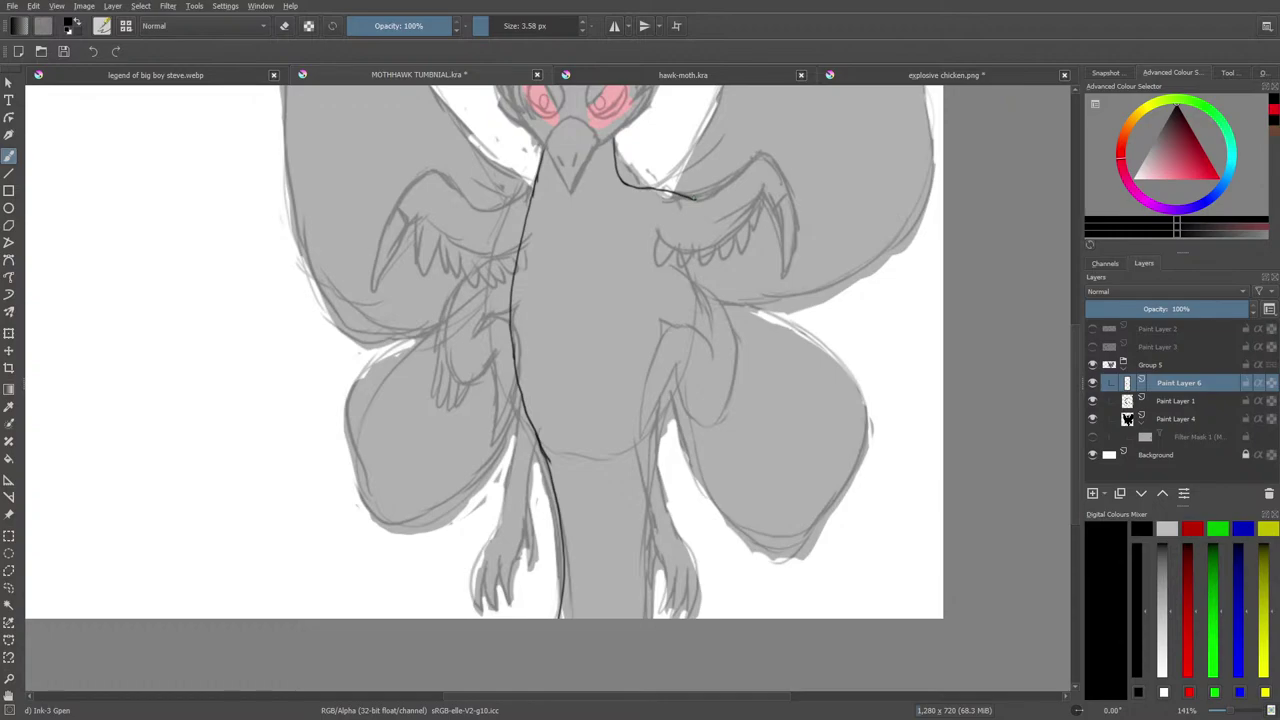
# Ink the right arm's upper outline from the shoulder up to the wrist, ending in a long curved claw beyond the sketch.
pyautogui.moveTo(1073, 416); pyautogui.dragTo(1073, 374)
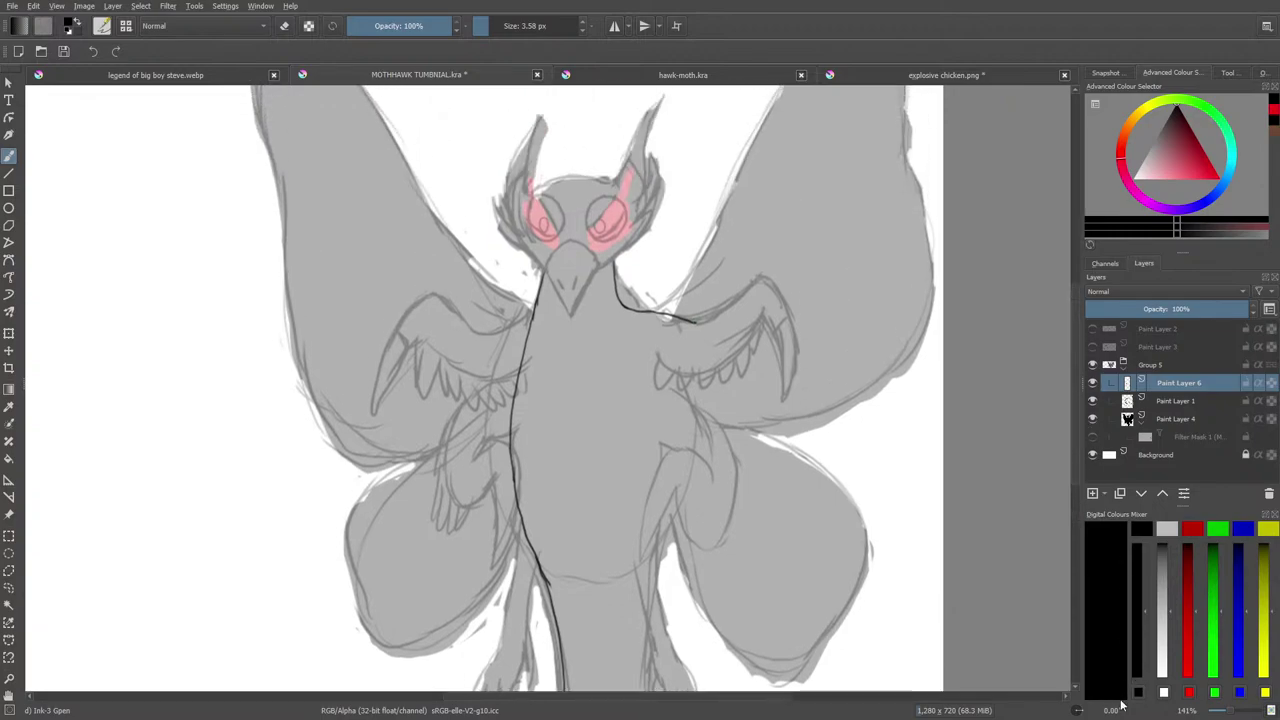
pyautogui.moveTo(1231, 711); pyautogui.dragTo(1241, 712)
pyautogui.moveTo(641, 696); pyautogui.dragTo(721, 668)
pyautogui.scroll(3, 1078, 405)
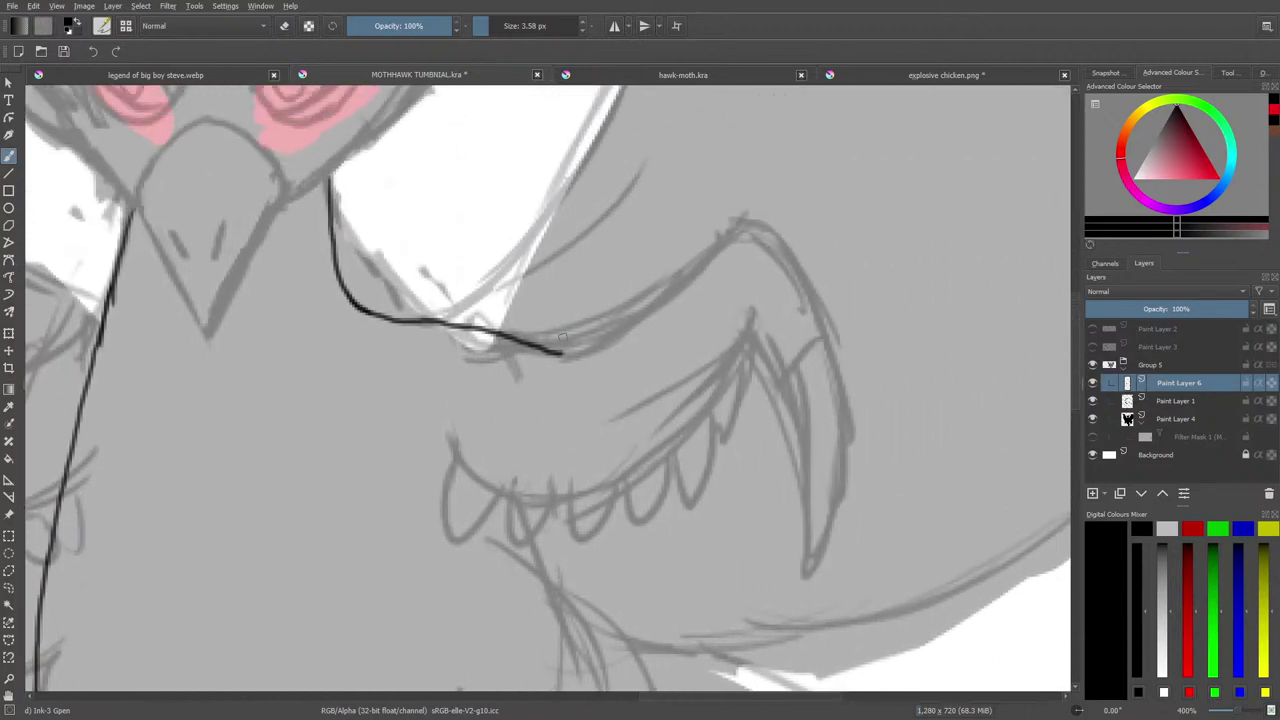
pyautogui.moveTo(560, 352)
pyautogui.mouseDown()
pyautogui.moveTo(638, 318)
pyautogui.moveTo(678, 285)
pyautogui.moveTo(748, 187)
pyautogui.moveTo(791, 185)
pyautogui.moveTo(852, 228)
pyautogui.moveTo(883, 277)
pyautogui.moveTo(902, 390)
pyautogui.moveTo(871, 488)
pyautogui.moveTo(867, 380)
pyautogui.moveTo(811, 273)
pyautogui.moveTo(866, 238)
pyautogui.mouseUp()
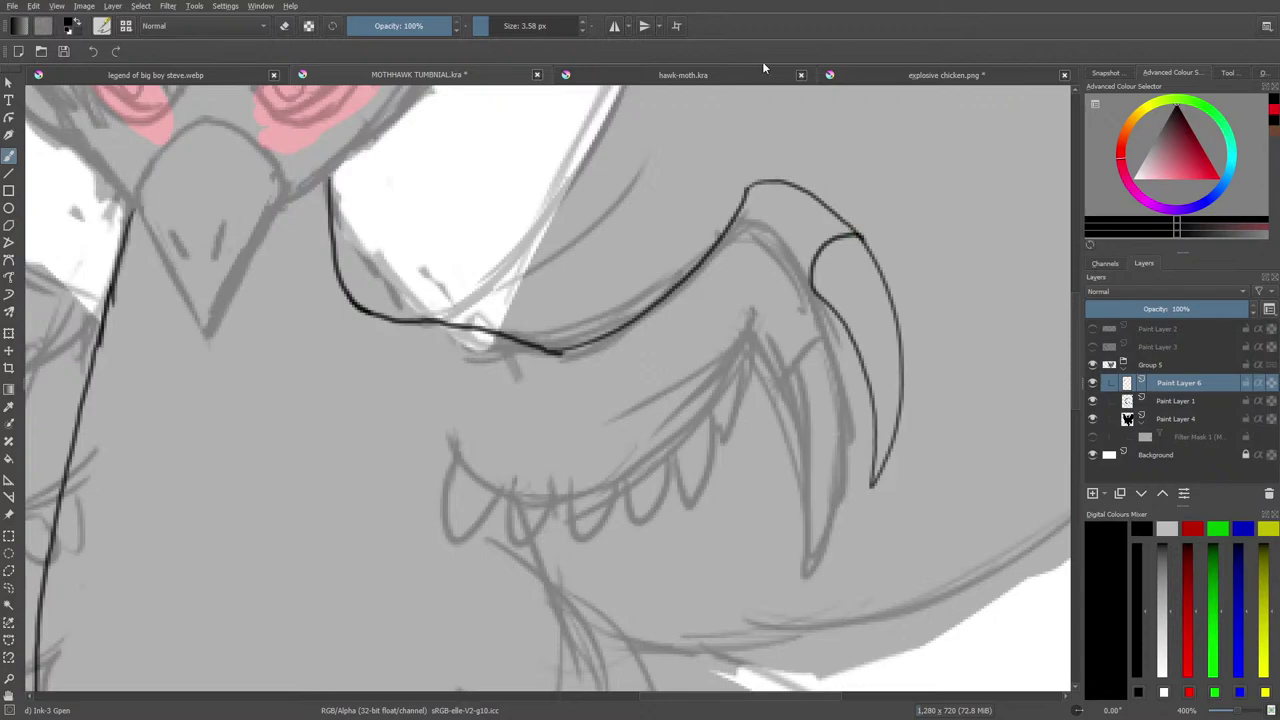
# Check the feathers in explosive chicken.png, and ink a row of rounded feathers along the right arm's underside from the claw inward.
pyautogui.click(873, 73)
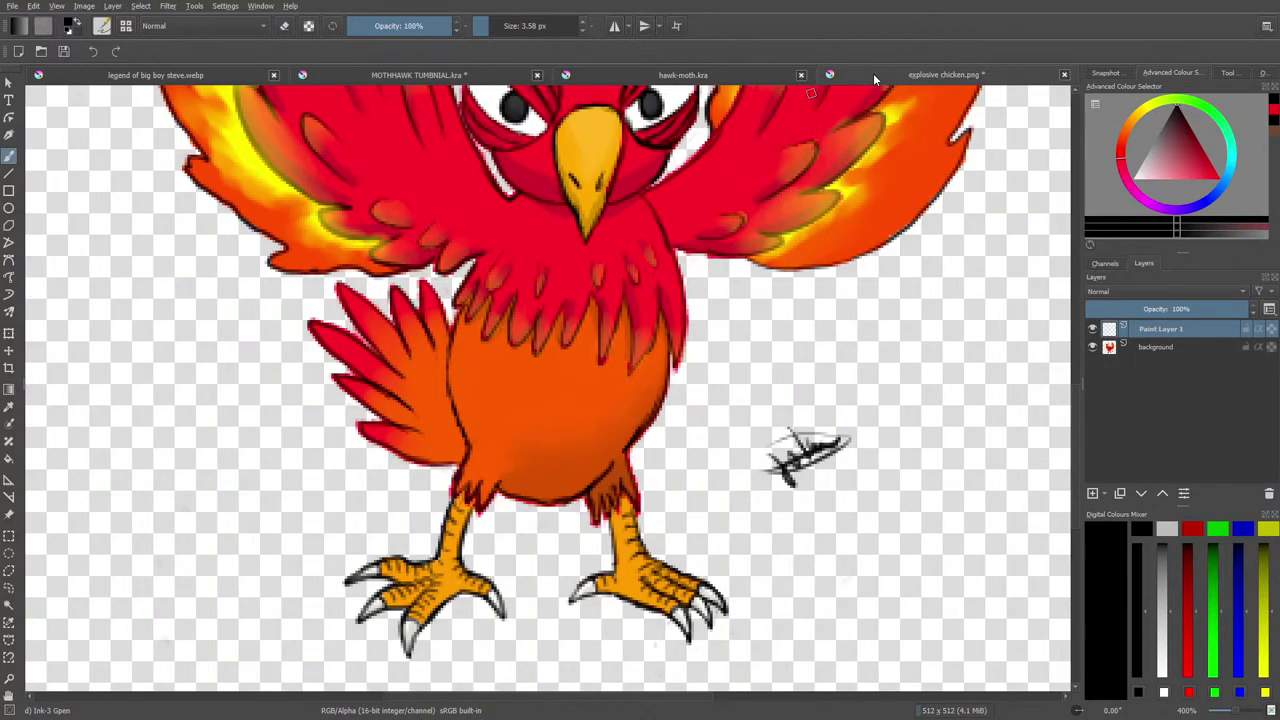
pyautogui.click(347, 73)
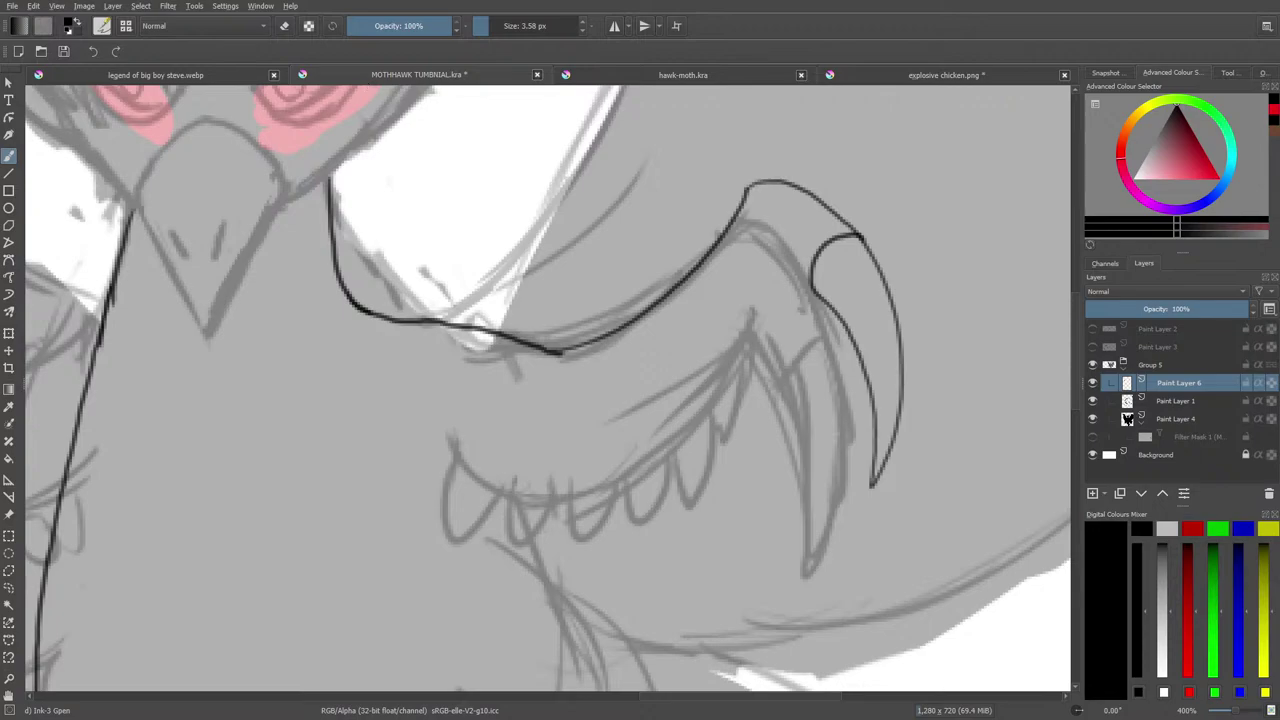
pyautogui.rightClick(644, 344)
pyautogui.click(742, 195)
pyautogui.moveTo(814, 291)
pyautogui.mouseDown()
pyautogui.moveTo(775, 272)
pyautogui.moveTo(786, 272)
pyautogui.moveTo(797, 350)
pyautogui.moveTo(772, 362)
pyautogui.moveTo(760, 285)
pyautogui.moveTo(746, 436)
pyautogui.moveTo(737, 335)
pyautogui.mouseUp()
pyautogui.moveTo(729, 395)
pyautogui.mouseDown()
pyautogui.moveTo(716, 474)
pyautogui.moveTo(694, 403)
pyautogui.mouseUp()
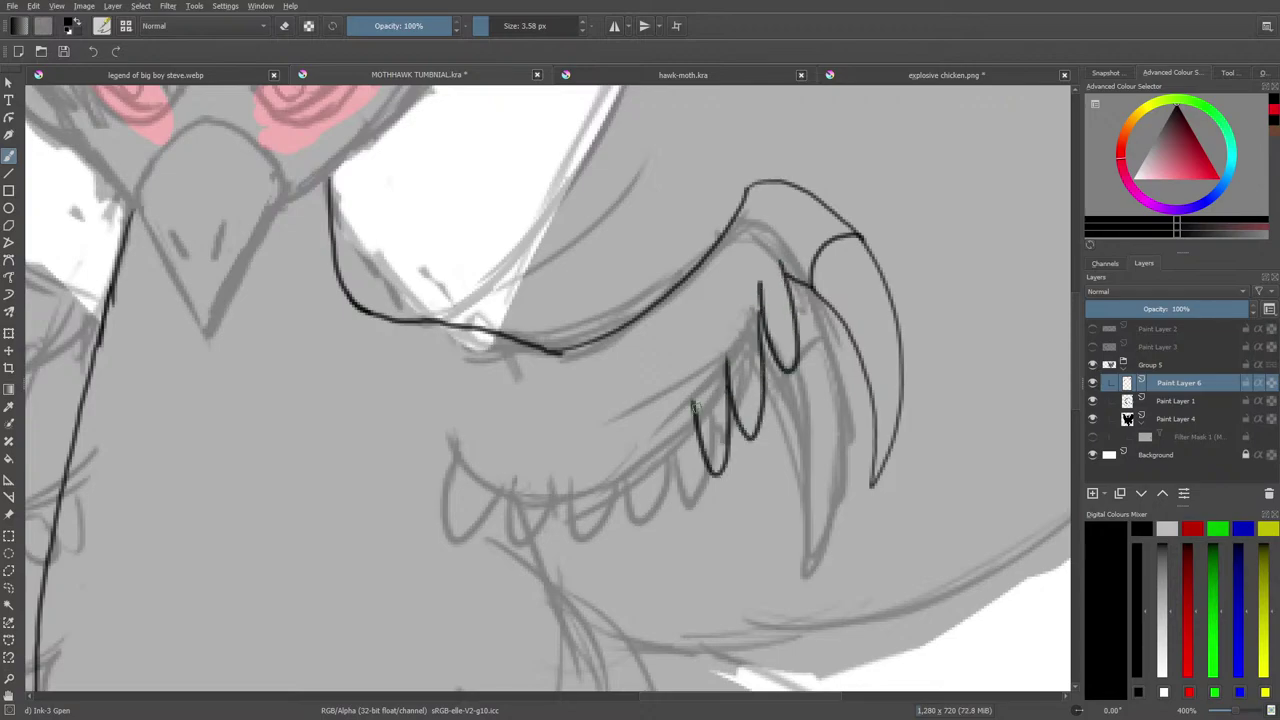
pyautogui.moveTo(698, 447)
pyautogui.mouseDown()
pyautogui.moveTo(692, 489)
pyautogui.moveTo(654, 545)
pyautogui.moveTo(640, 515)
pyautogui.moveTo(649, 440)
pyautogui.moveTo(590, 560)
pyautogui.moveTo(592, 472)
pyautogui.mouseUp()
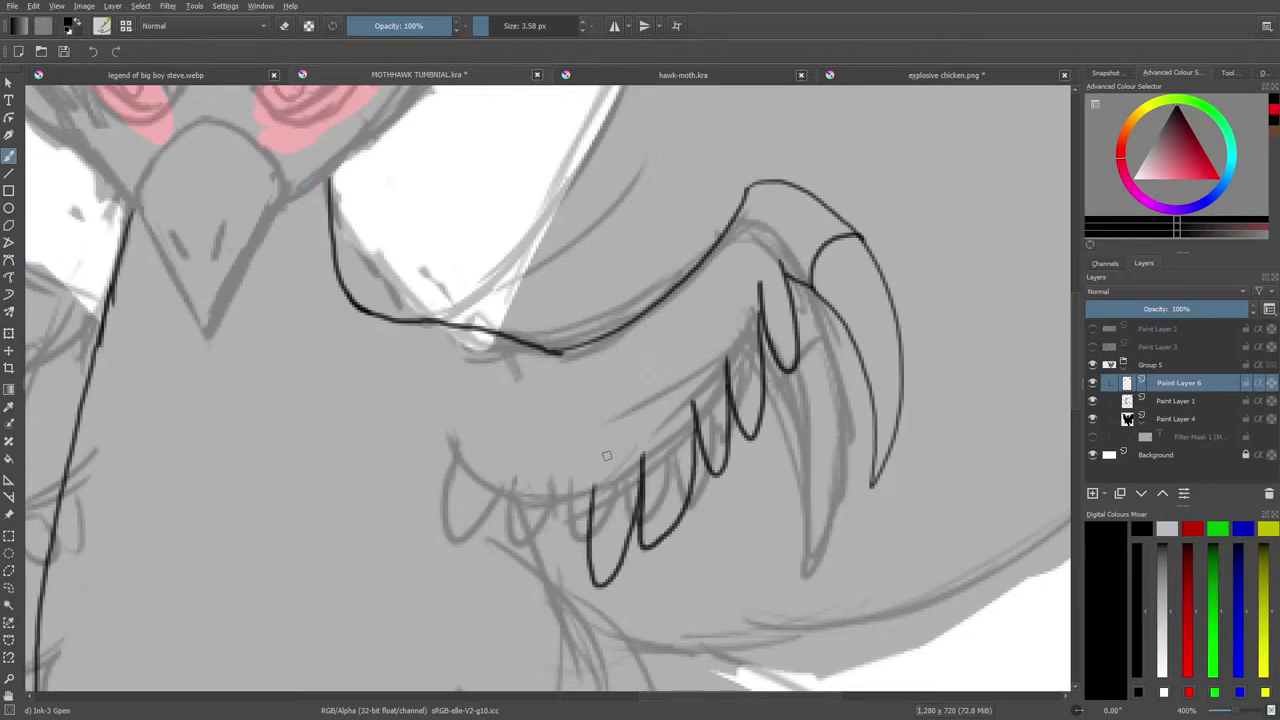
# Ink the remaining scalloped feather tips along the underside of the right upper arm, extending them inward onto the chest.
pyautogui.click(886, 74)
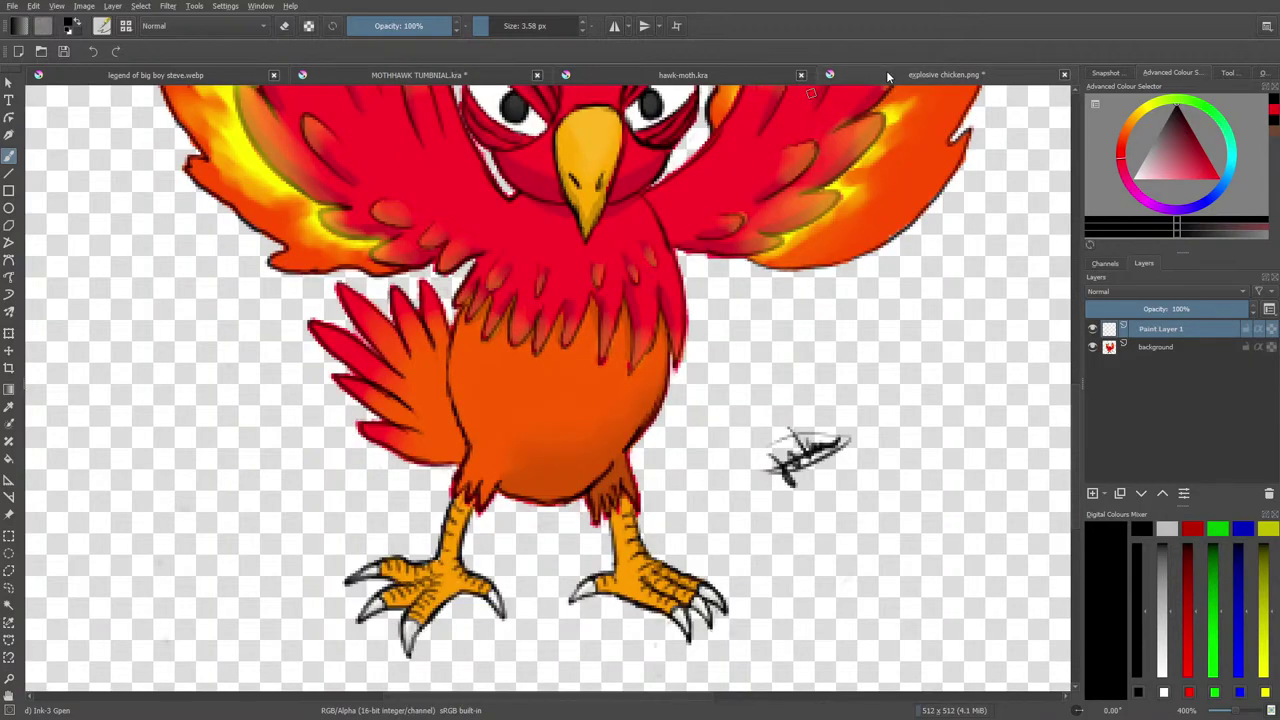
pyautogui.click(618, 70)
pyautogui.click(421, 74)
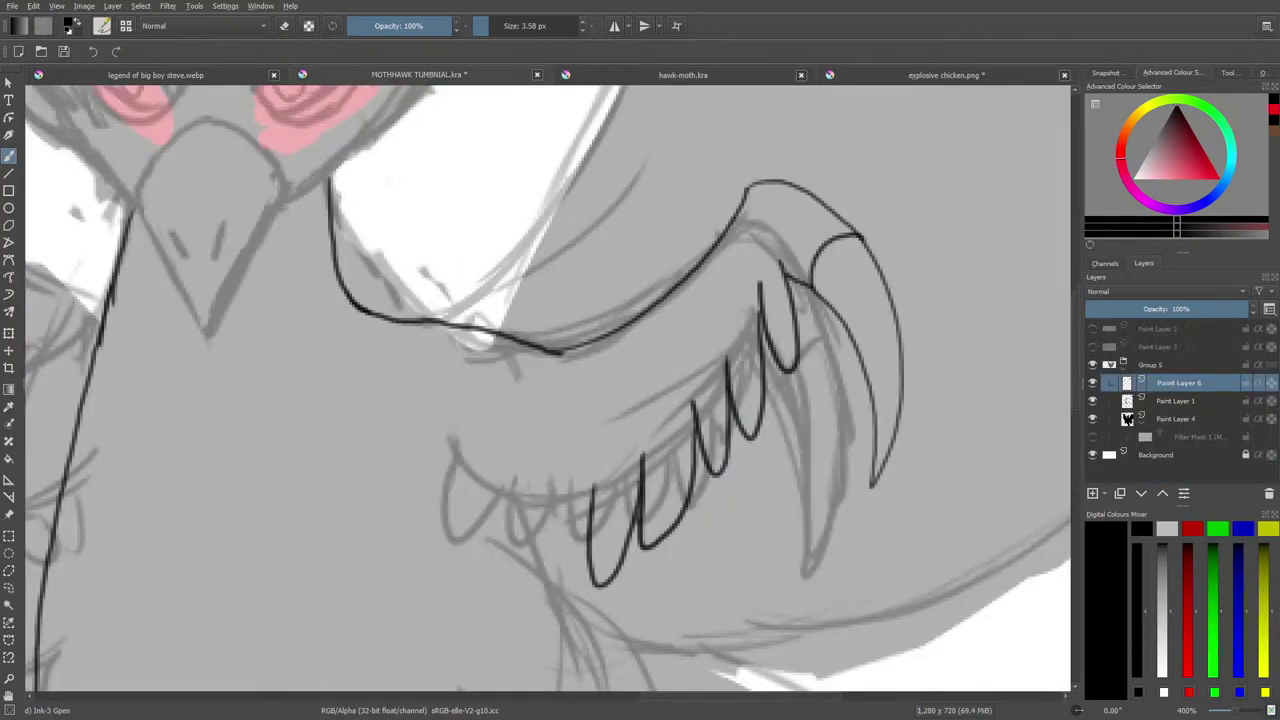
pyautogui.rightClick(522, 457)
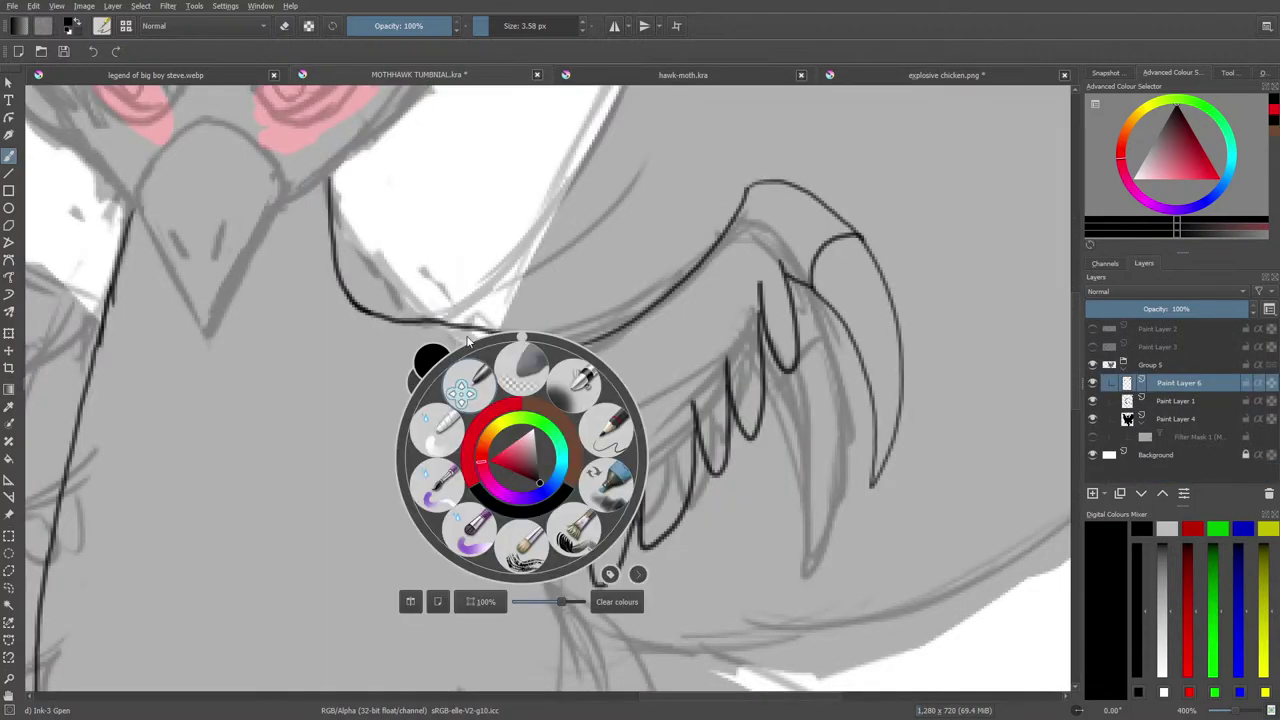
pyautogui.click(451, 316)
pyautogui.moveTo(589, 527)
pyautogui.mouseDown()
pyautogui.moveTo(526, 479)
pyautogui.moveTo(479, 496)
pyautogui.moveTo(418, 552)
pyautogui.moveTo(376, 504)
pyautogui.mouseUp()
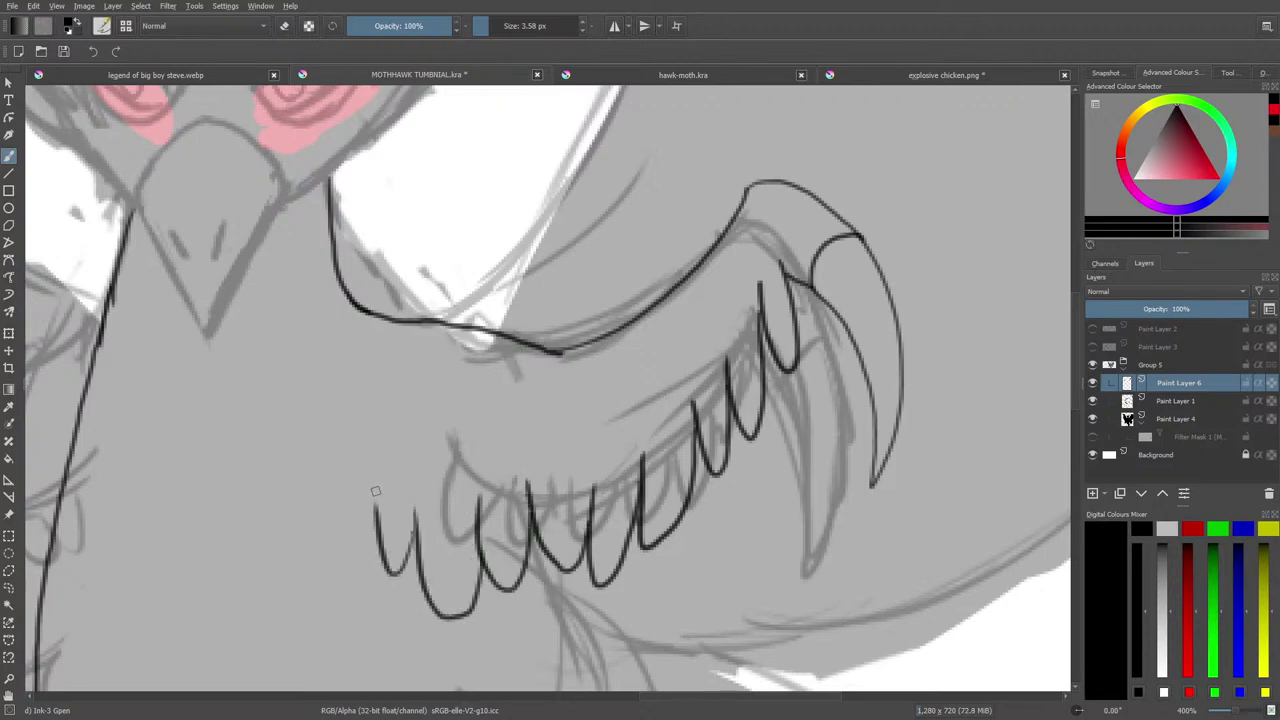
pyautogui.moveTo(1238, 714)
pyautogui.mouseDown()
pyautogui.moveTo(1219, 715)
pyautogui.moveTo(1236, 716)
pyautogui.mouseUp()
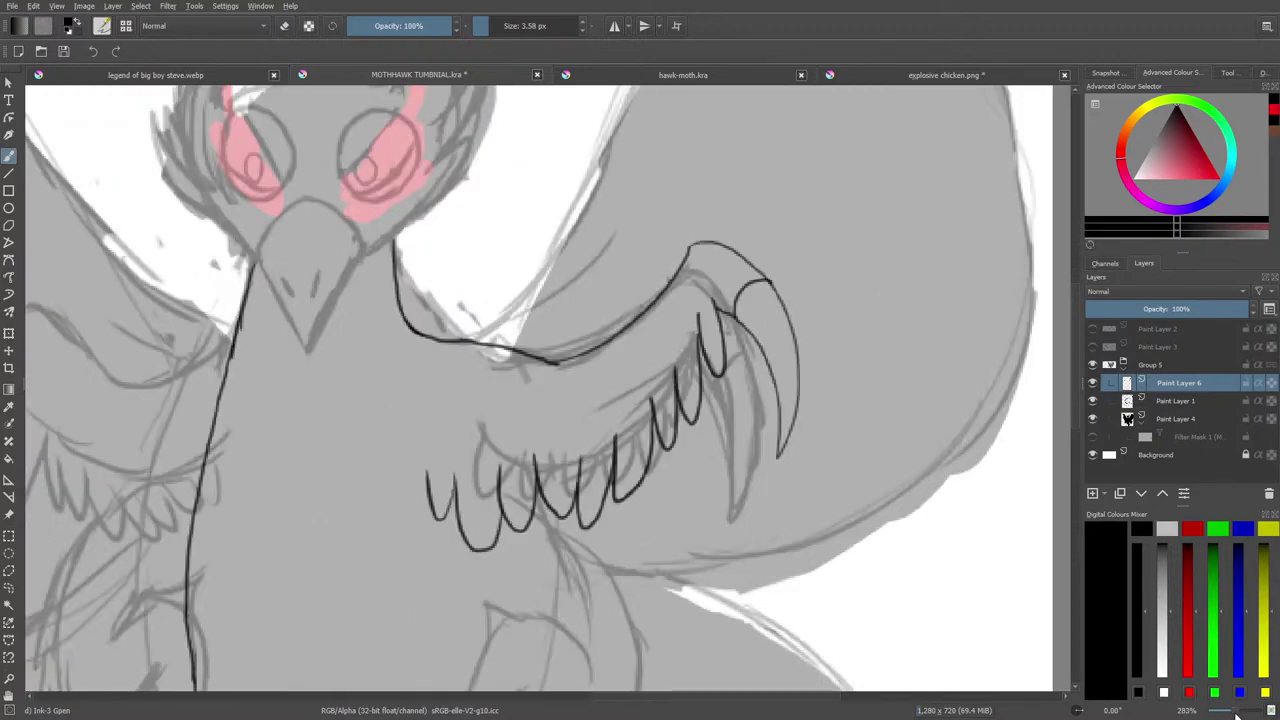
# Ink the right lower arm of the mothhawk over the sketch, with its outer contour, hanging feather tips and long curved claw.
pyautogui.click(620, 76)
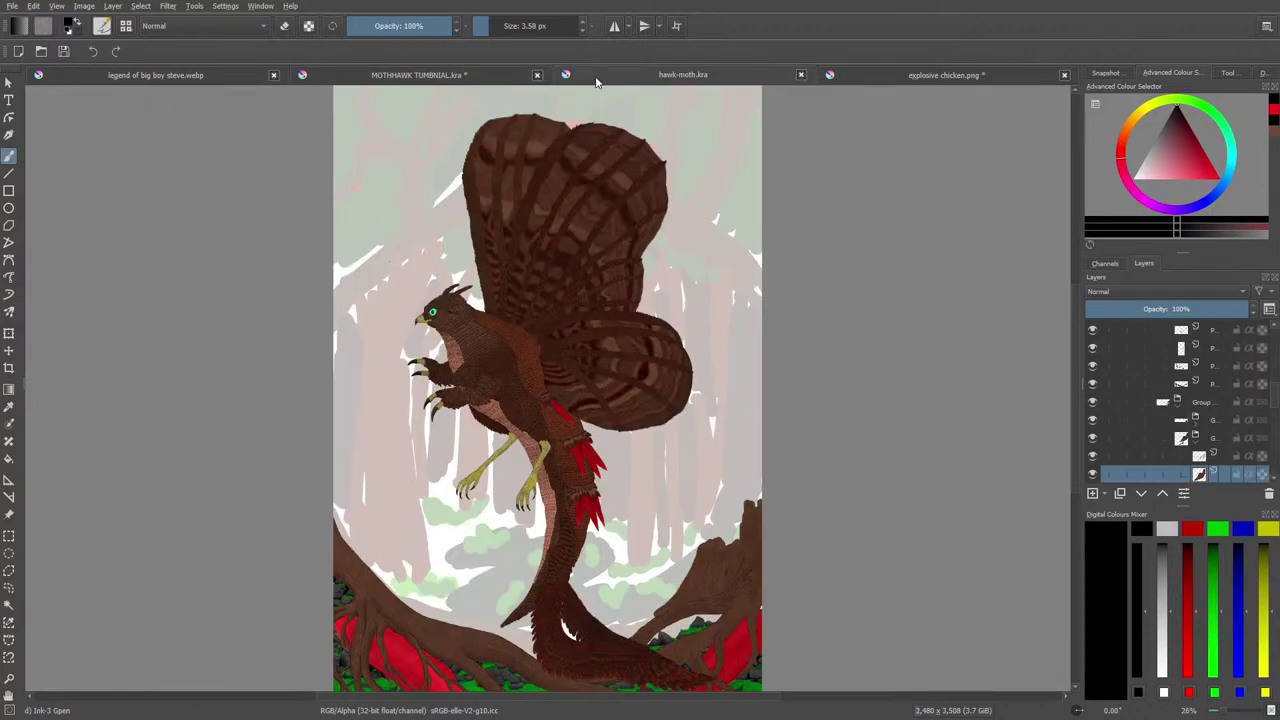
pyautogui.click(475, 79)
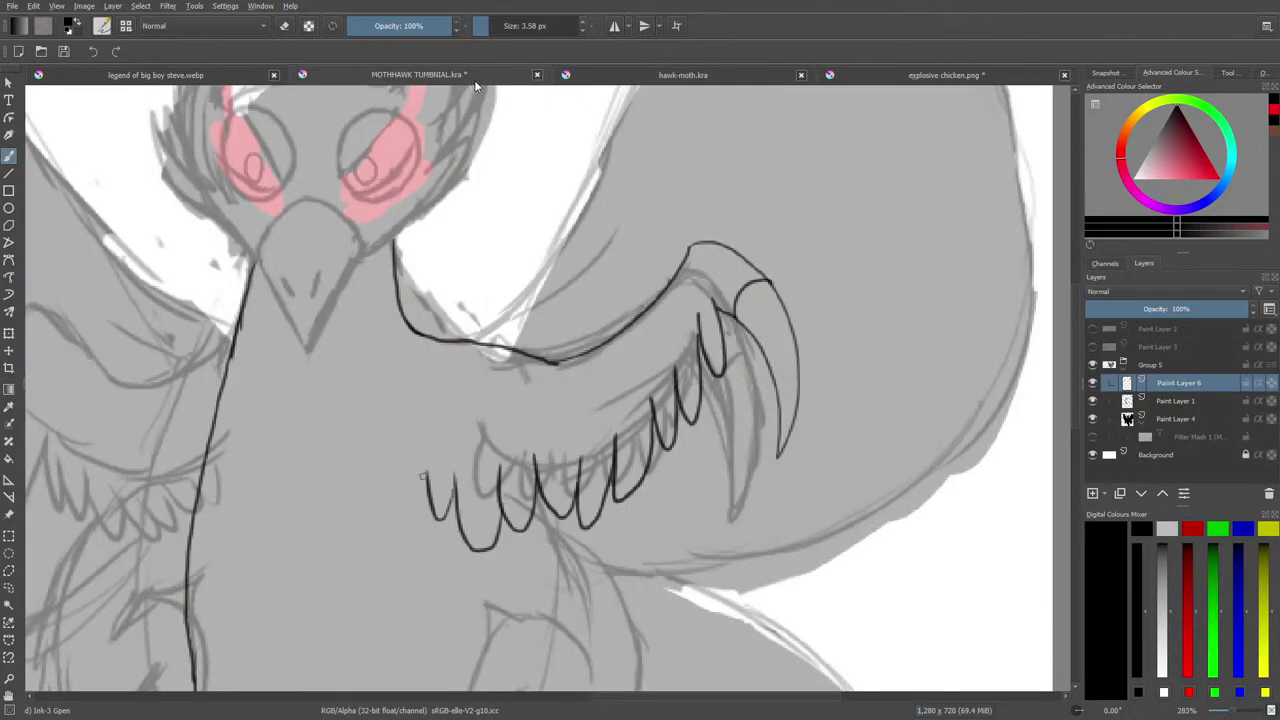
pyautogui.moveTo(1076, 367); pyautogui.dragTo(1076, 442)
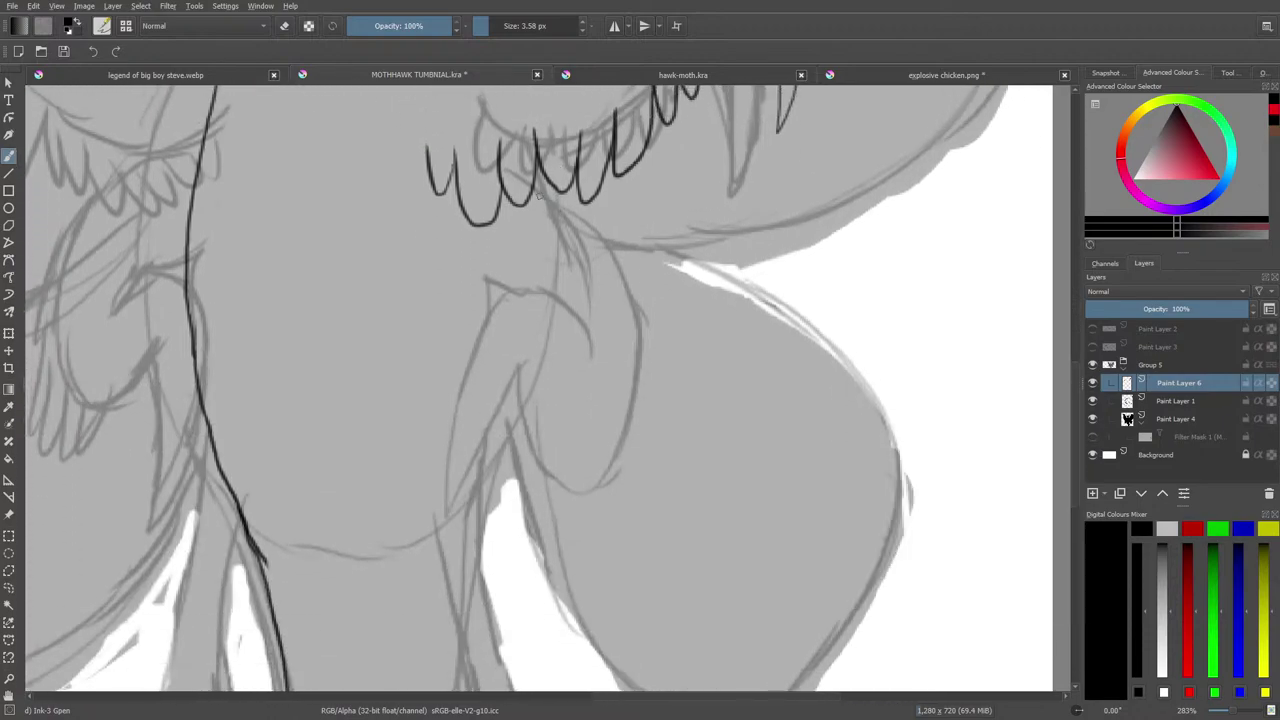
pyautogui.moveTo(534, 190)
pyautogui.mouseDown()
pyautogui.moveTo(624, 276)
pyautogui.moveTo(647, 372)
pyautogui.moveTo(641, 442)
pyautogui.moveTo(603, 475)
pyautogui.moveTo(556, 448)
pyautogui.moveTo(536, 402)
pyautogui.moveTo(518, 430)
pyautogui.mouseUp()
pyautogui.moveTo(520, 372); pyautogui.dragTo(517, 440)
pyautogui.moveTo(522, 364); pyautogui.dragTo(512, 406)
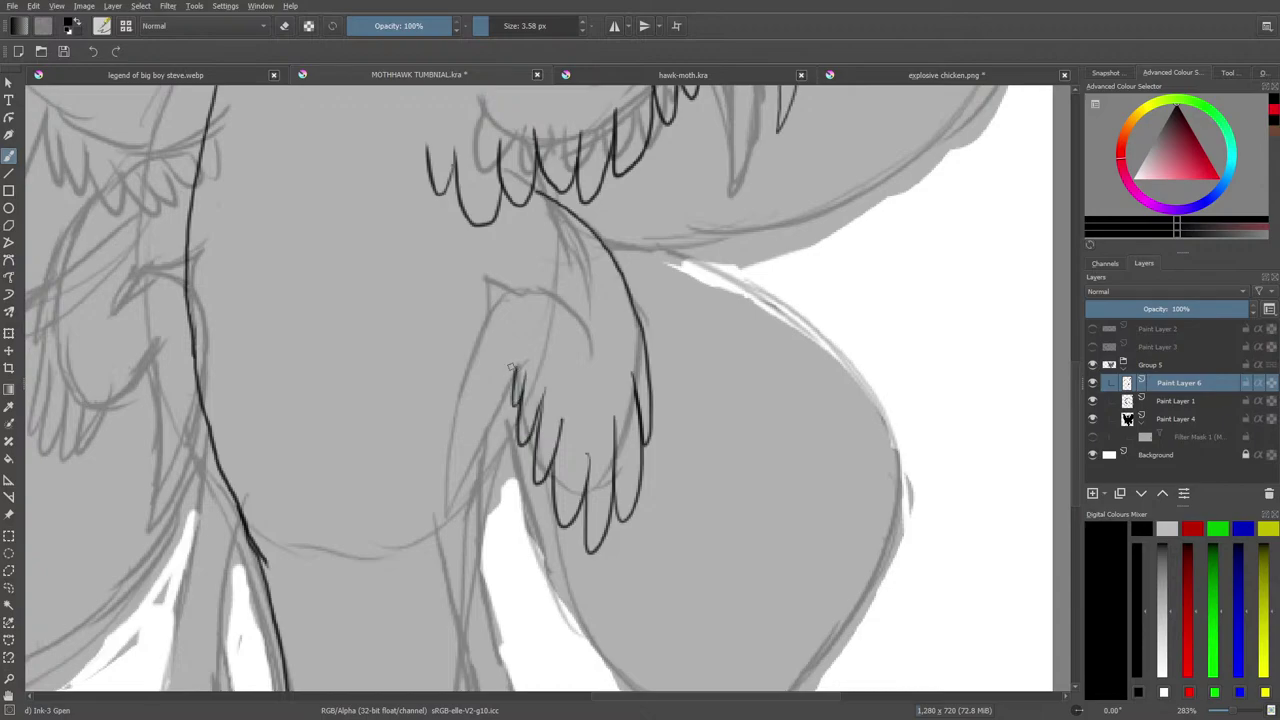
pyautogui.moveTo(520, 360)
pyautogui.mouseDown()
pyautogui.moveTo(489, 423)
pyautogui.moveTo(470, 534)
pyautogui.moveTo(446, 463)
pyautogui.moveTo(451, 412)
pyautogui.moveTo(499, 306)
pyautogui.moveTo(517, 294)
pyautogui.moveTo(551, 302)
pyautogui.moveTo(592, 366)
pyautogui.mouseUp()
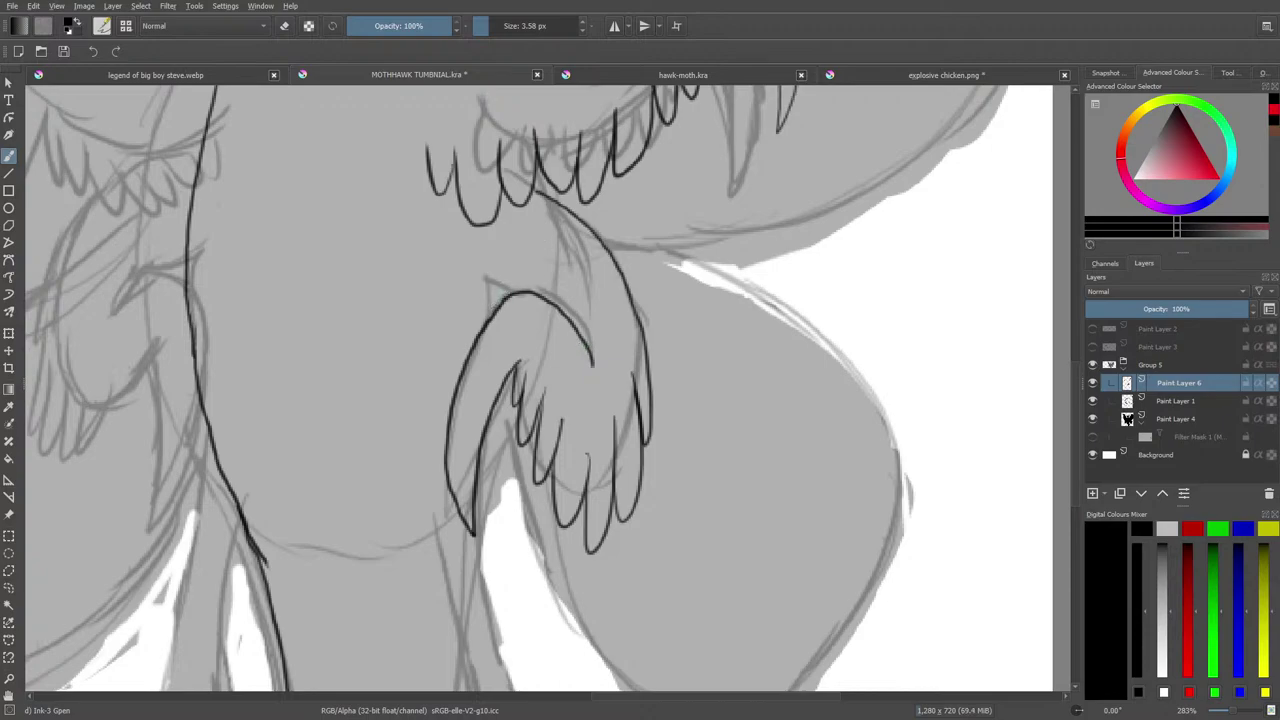
pyautogui.moveTo(490, 306); pyautogui.dragTo(477, 281)
# Ink the left upper arm from shoulder to curved claw, with a row of feather tips along its underside back to the body.
pyautogui.moveTo(840, 696); pyautogui.dragTo(775, 697)
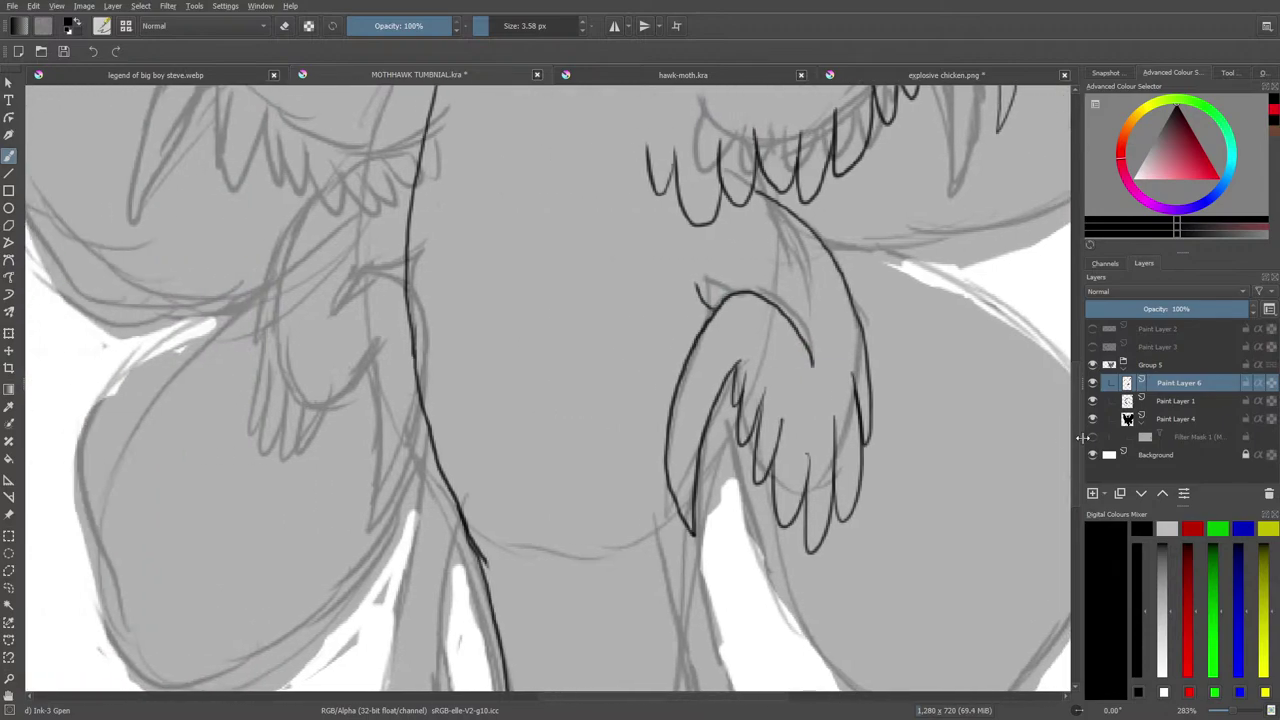
pyautogui.moveTo(1077, 457)
pyautogui.mouseDown()
pyautogui.moveTo(1076, 424)
pyautogui.moveTo(1078, 440)
pyautogui.mouseUp()
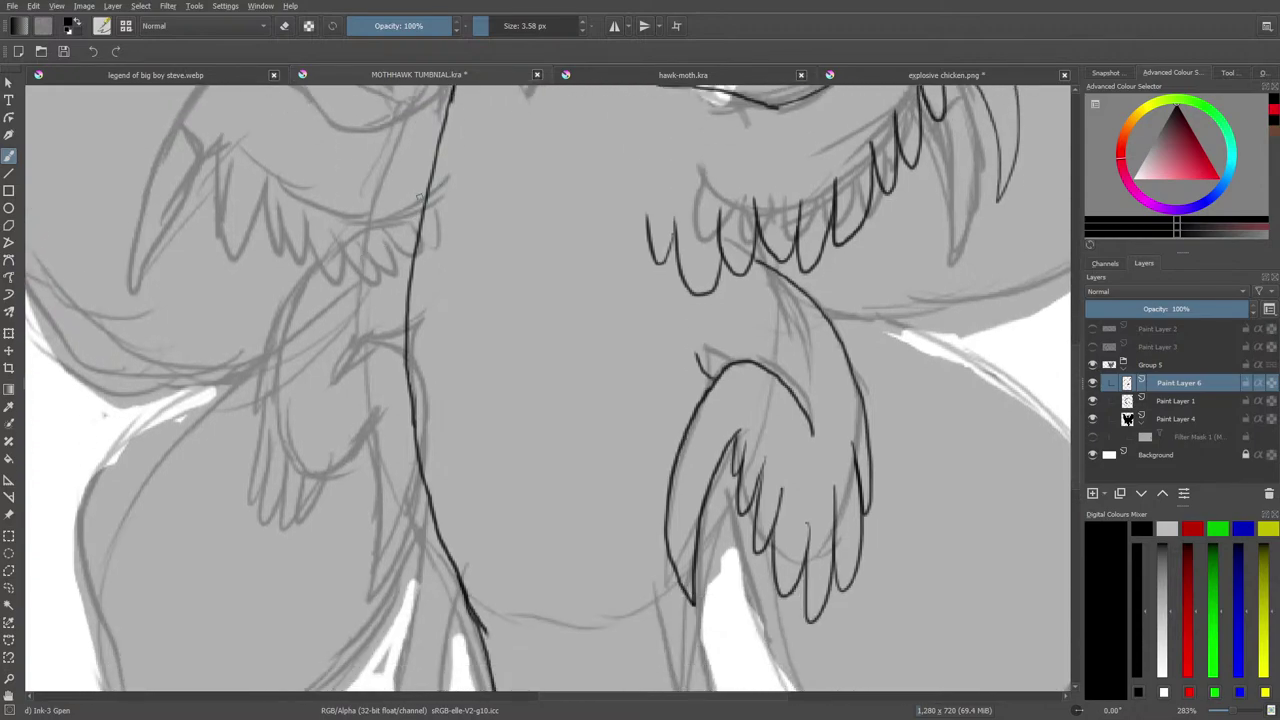
pyautogui.moveTo(1078, 430); pyautogui.dragTo(1088, 381)
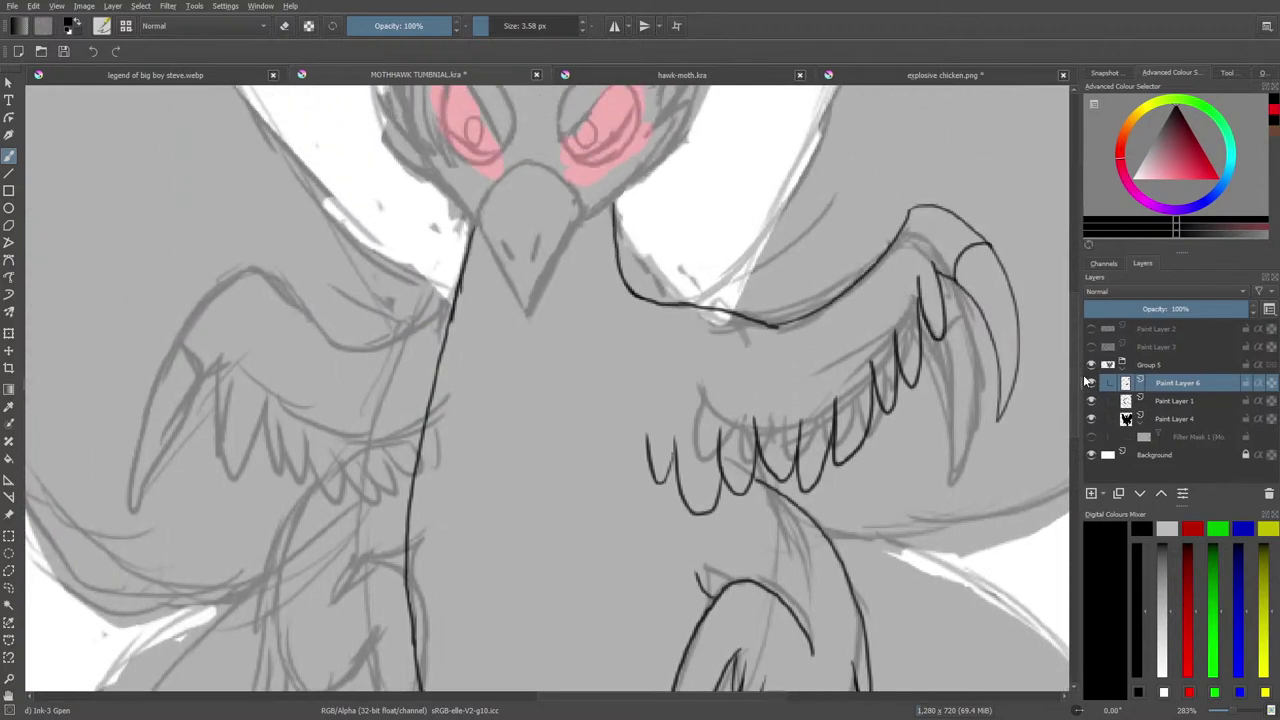
pyautogui.moveTo(600, 697); pyautogui.dragTo(560, 702)
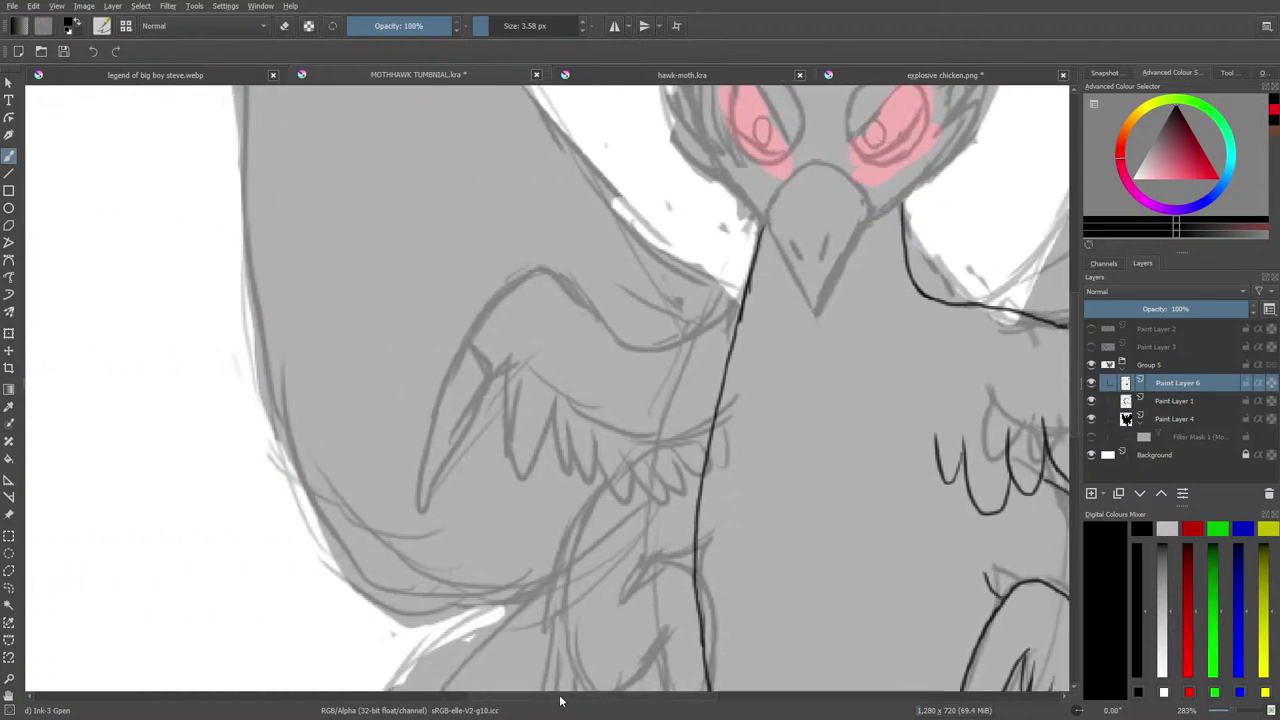
pyautogui.moveTo(745, 288)
pyautogui.mouseDown()
pyautogui.moveTo(671, 322)
pyautogui.moveTo(604, 324)
pyautogui.moveTo(552, 259)
pyautogui.moveTo(498, 252)
pyautogui.moveTo(406, 336)
pyautogui.moveTo(360, 467)
pyautogui.moveTo(392, 408)
pyautogui.moveTo(462, 342)
pyautogui.mouseUp()
pyautogui.moveTo(620, 697); pyautogui.dragTo(662, 690)
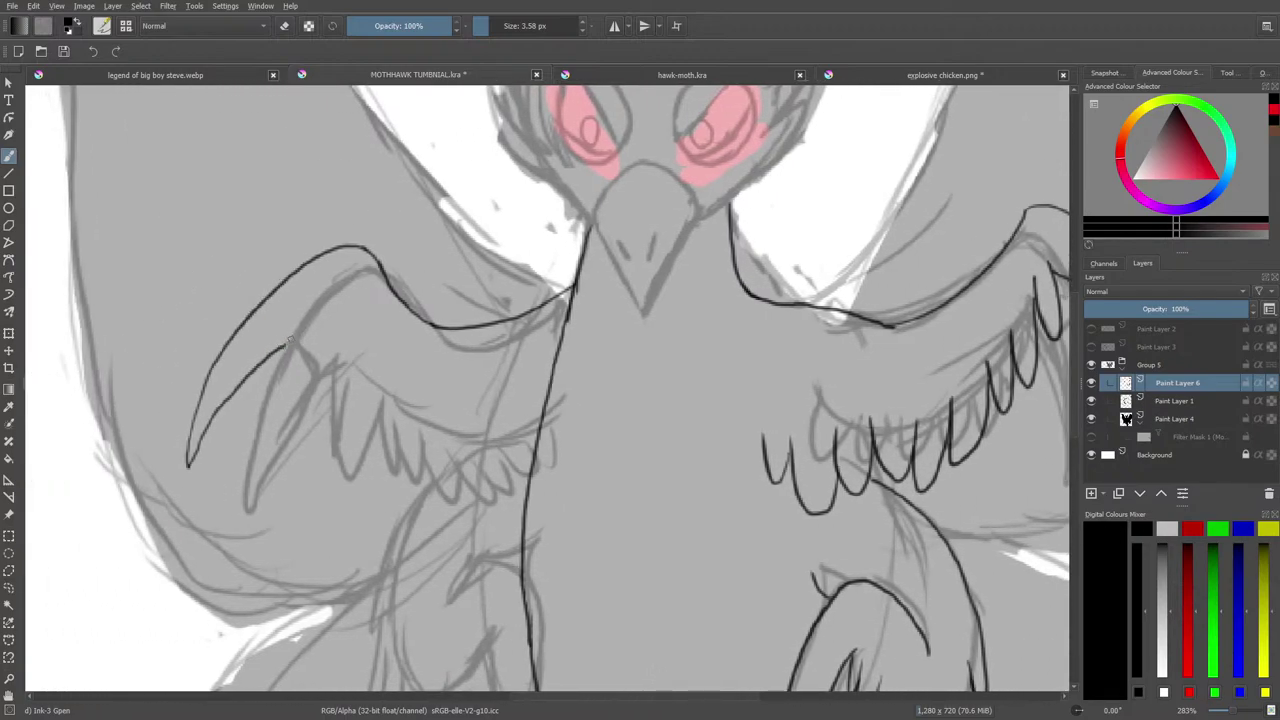
pyautogui.moveTo(294, 325)
pyautogui.mouseDown()
pyautogui.moveTo(264, 426)
pyautogui.moveTo(357, 377)
pyautogui.moveTo(418, 451)
pyautogui.moveTo(415, 487)
pyautogui.moveTo(438, 425)
pyautogui.moveTo(455, 450)
pyautogui.moveTo(447, 463)
pyautogui.moveTo(463, 431)
pyautogui.moveTo(470, 452)
pyautogui.moveTo(497, 415)
pyautogui.moveTo(536, 442)
pyautogui.mouseUp()
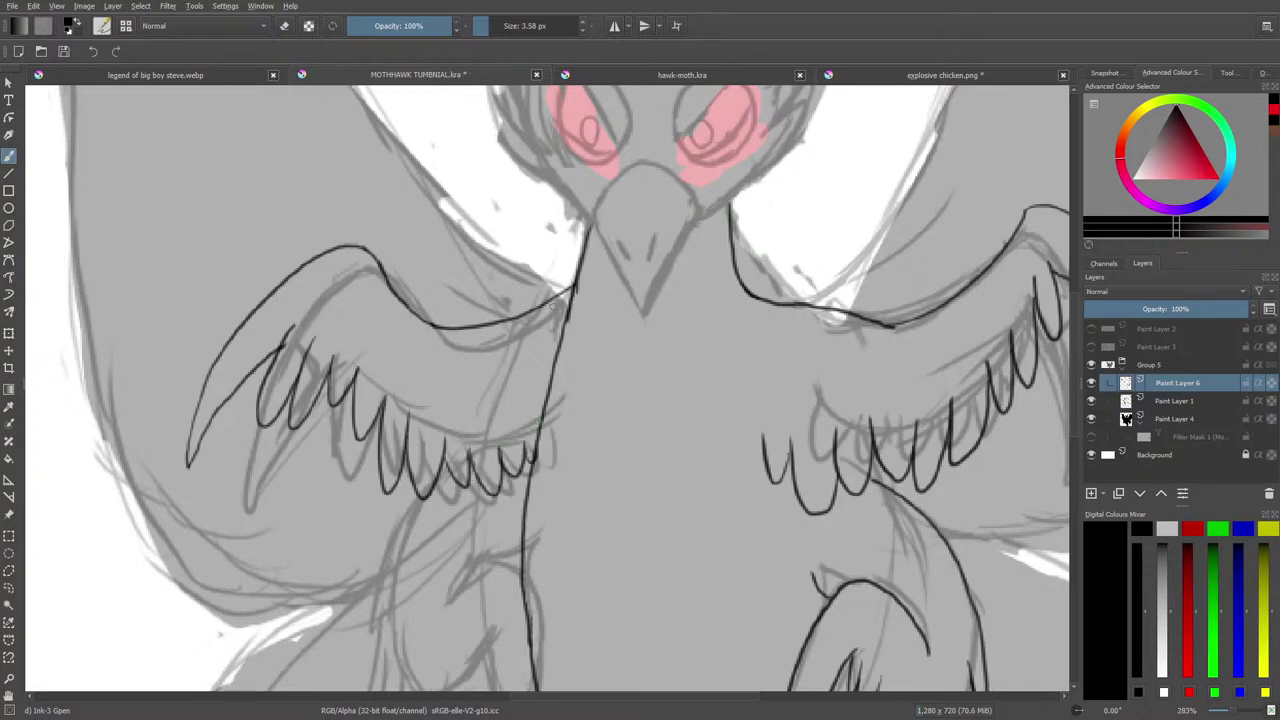
# Clean up the shoulder line of the left upper arm and ink the curved base of its claw.
pyautogui.moveTo(574, 298); pyautogui.dragTo(482, 324)
pyautogui.press('e')
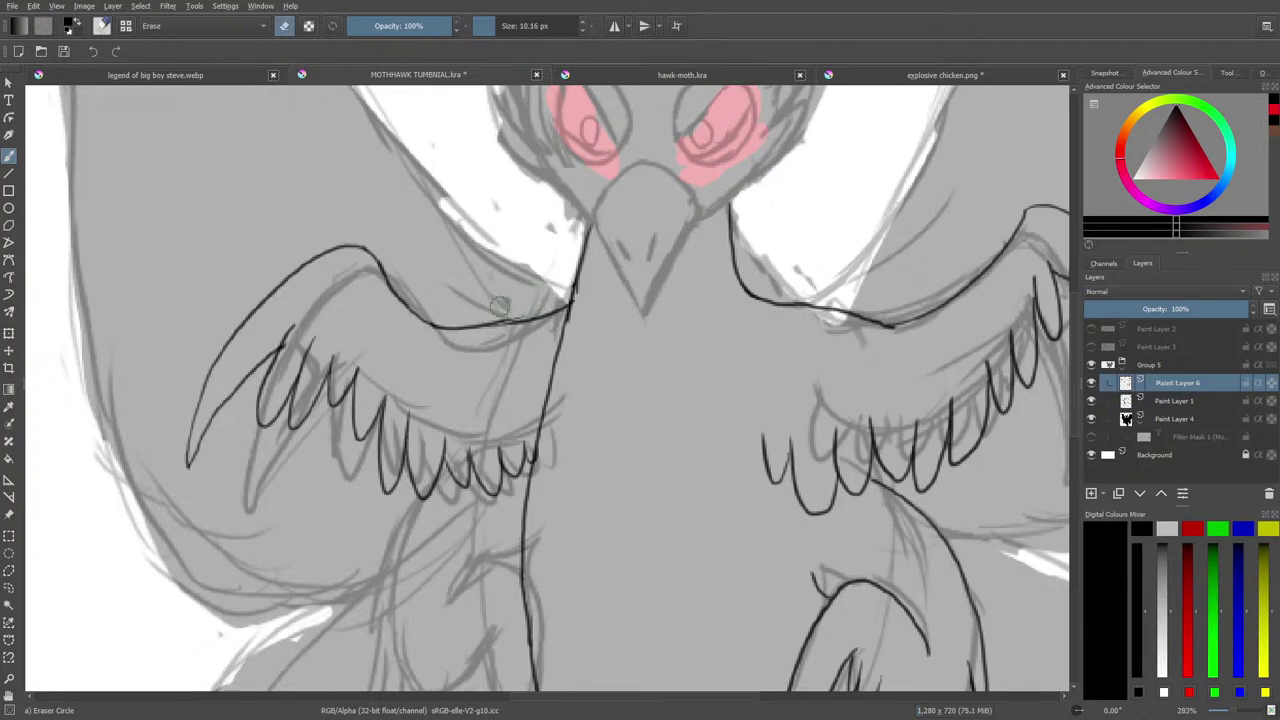
pyautogui.click(1213, 714)
pyautogui.moveTo(1236, 714)
pyautogui.mouseDown()
pyautogui.moveTo(1223, 714)
pyautogui.moveTo(1238, 716)
pyautogui.mouseUp()
pyautogui.press('/')
pyautogui.moveTo(706, 699); pyautogui.dragTo(624, 699)
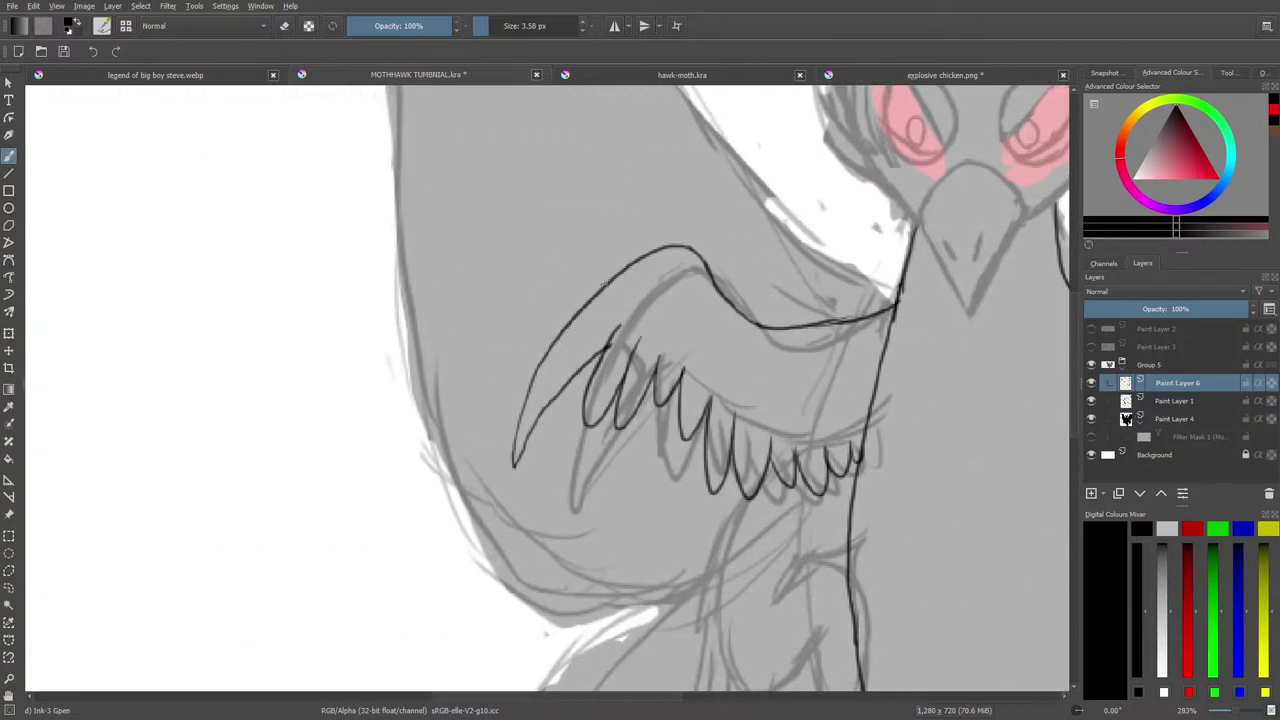
pyautogui.moveTo(606, 339)
pyautogui.mouseDown()
pyautogui.moveTo(571, 314)
pyautogui.moveTo(603, 331)
pyautogui.mouseUp()
# Ink the left lower arm over the sketch, with its outer contour, feather tips and long claw overlapping the body edge.
pyautogui.moveTo(543, 698); pyautogui.dragTo(595, 697)
pyautogui.moveTo(1070, 422); pyautogui.dragTo(1083, 466)
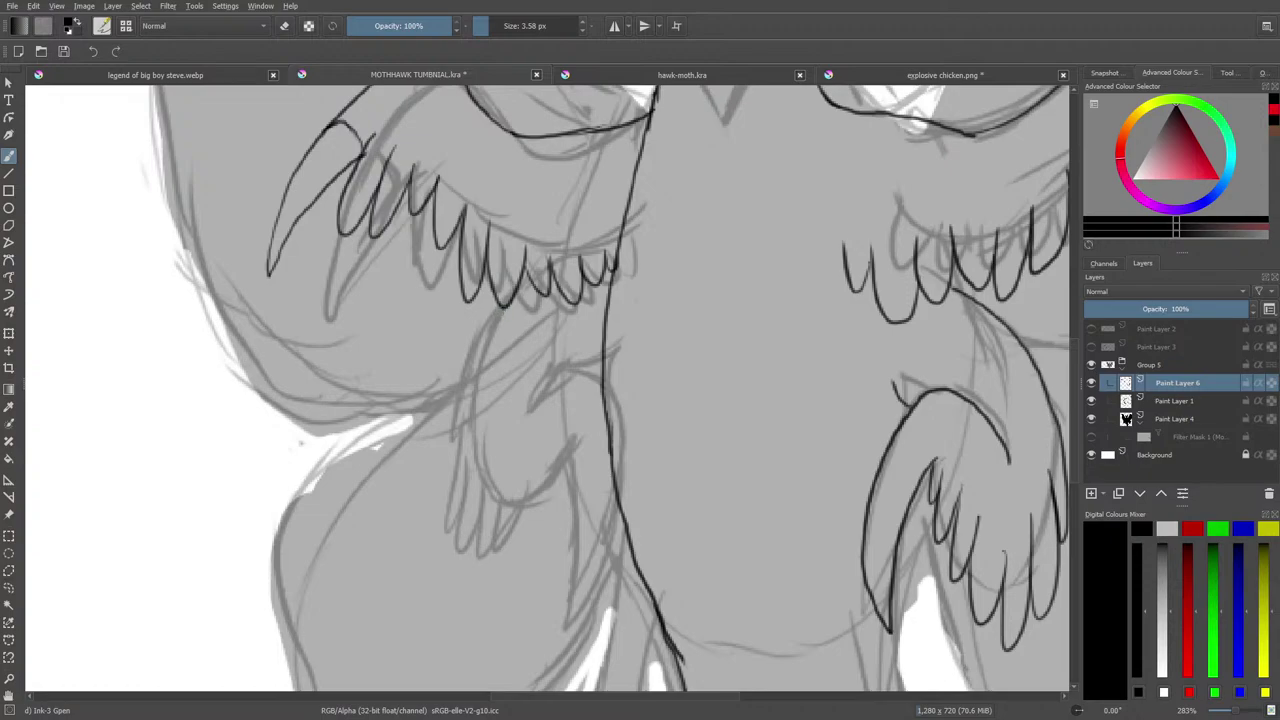
pyautogui.moveTo(499, 303)
pyautogui.mouseDown()
pyautogui.moveTo(455, 382)
pyautogui.moveTo(476, 399)
pyautogui.mouseUp()
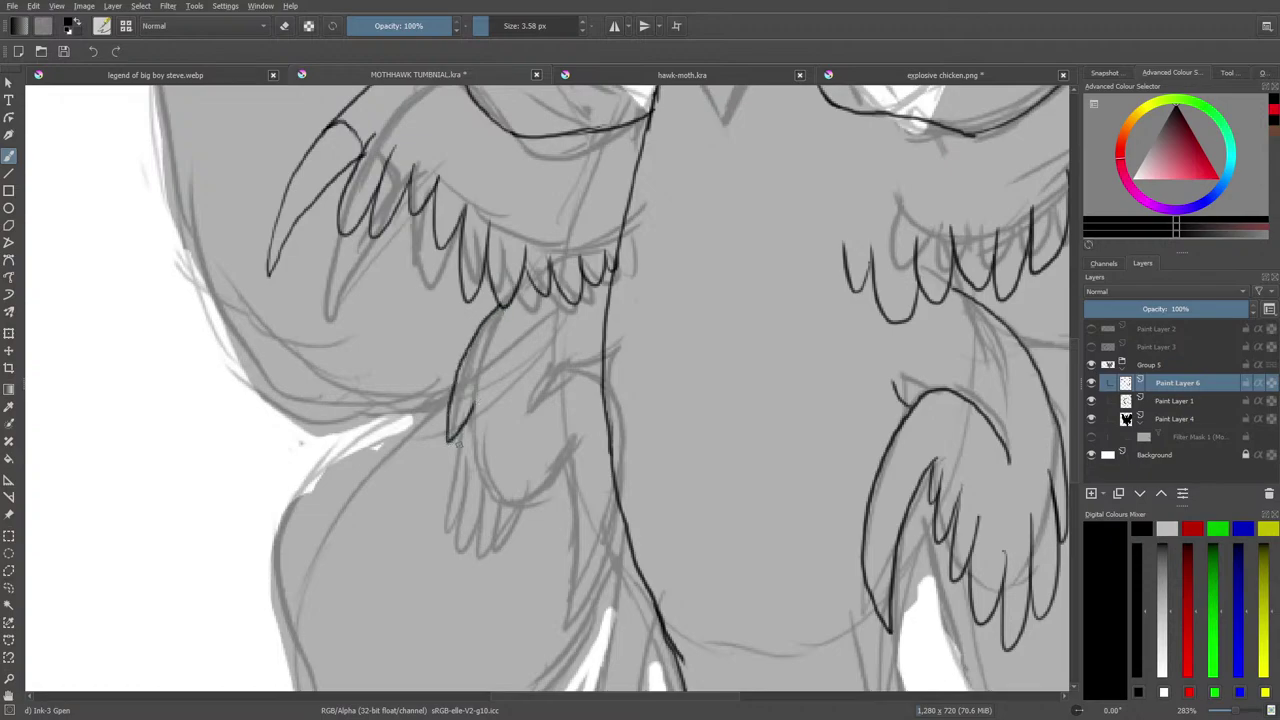
pyautogui.moveTo(458, 444)
pyautogui.mouseDown()
pyautogui.moveTo(450, 533)
pyautogui.moveTo(471, 486)
pyautogui.moveTo(487, 513)
pyautogui.moveTo(518, 519)
pyautogui.moveTo(507, 508)
pyautogui.moveTo(528, 484)
pyautogui.moveTo(532, 523)
pyautogui.moveTo(559, 450)
pyautogui.moveTo(568, 467)
pyautogui.moveTo(573, 415)
pyautogui.moveTo(583, 460)
pyautogui.moveTo(553, 638)
pyautogui.moveTo(617, 502)
pyautogui.moveTo(607, 385)
pyautogui.moveTo(569, 374)
pyautogui.moveTo(540, 403)
pyautogui.moveTo(606, 360)
pyautogui.mouseUp()
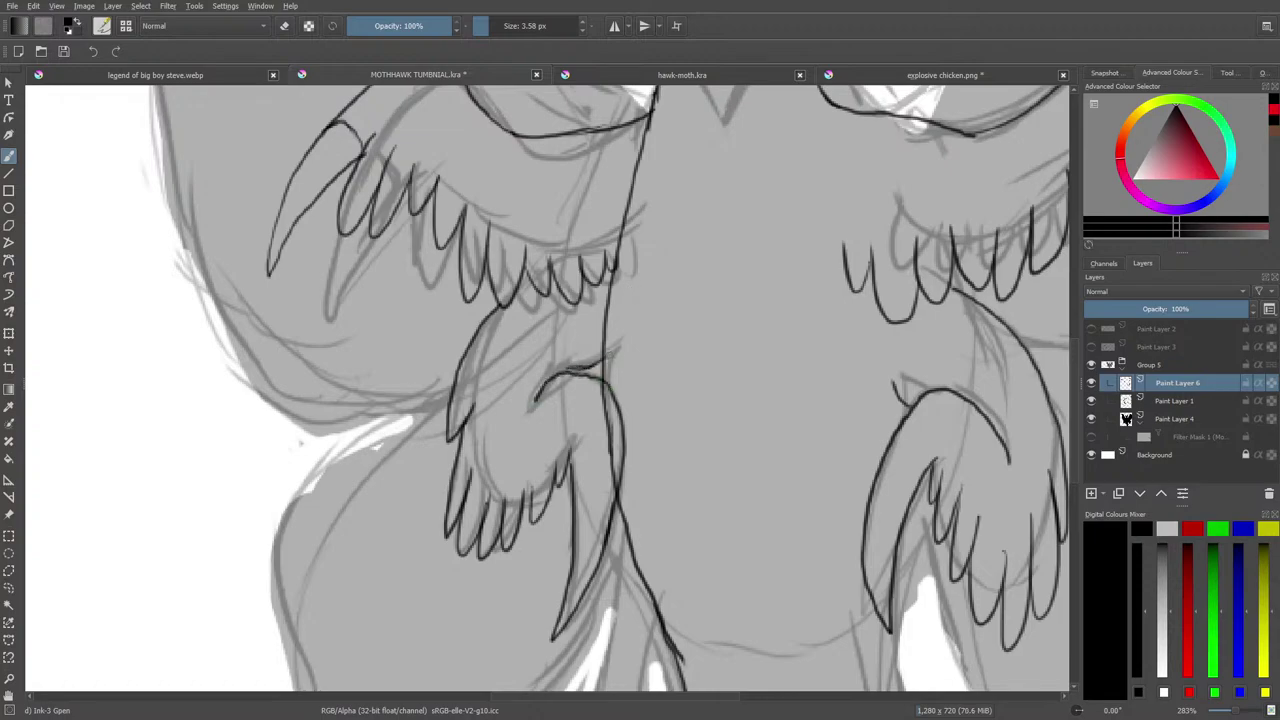
# Erase the part of the body outline that runs through the left lower arm's claw, then return to the ink brush.
pyautogui.press('e')
pyautogui.moveTo(604, 405); pyautogui.dragTo(605, 488)
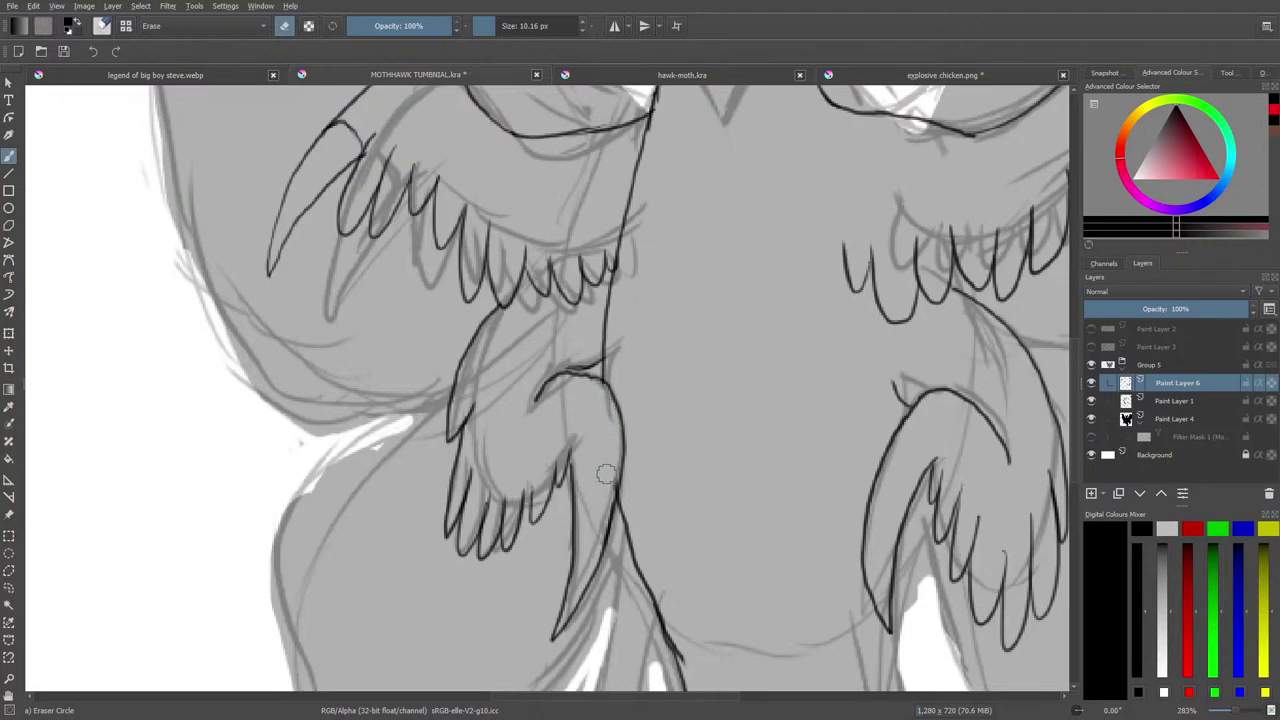
pyautogui.press('e')
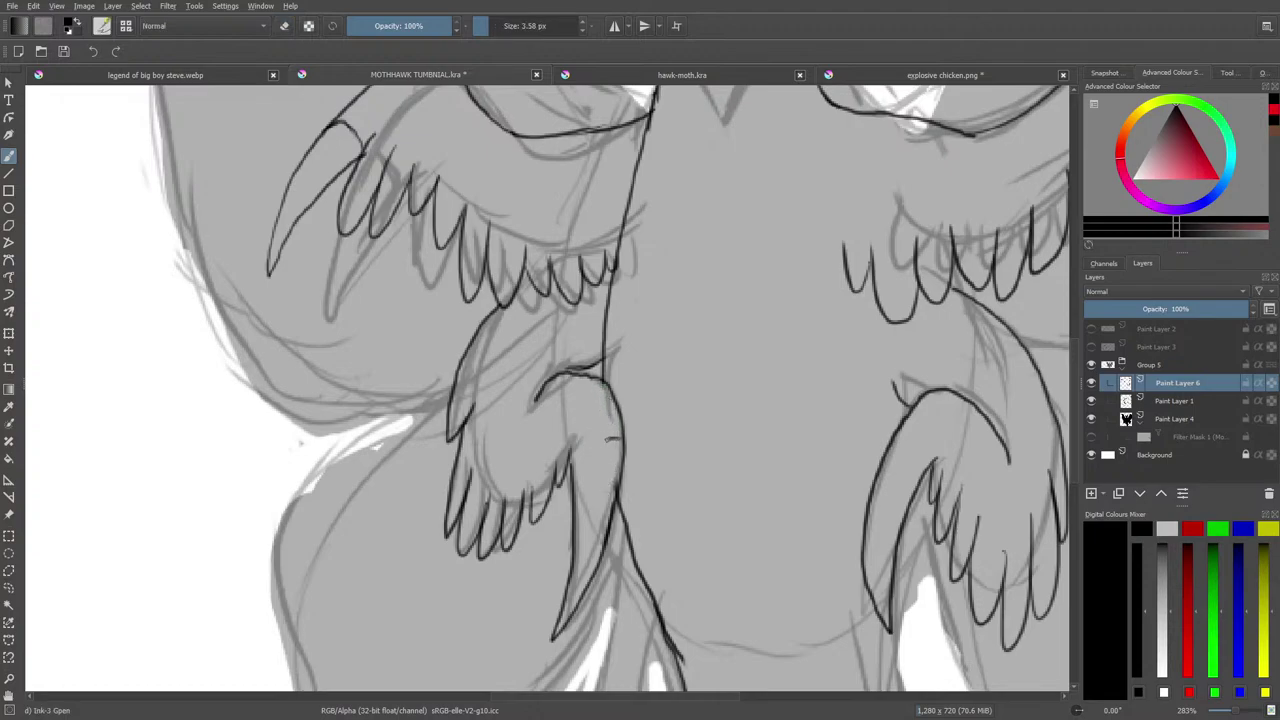
# Ink the lines separating the claws from the left and right lower arms.
pyautogui.moveTo(611, 439); pyautogui.dragTo(576, 462)
pyautogui.moveTo(933, 462)
pyautogui.mouseDown()
pyautogui.moveTo(923, 437)
pyautogui.moveTo(899, 427)
pyautogui.mouseUp()
pyautogui.moveTo(1235, 712)
pyautogui.mouseDown()
pyautogui.moveTo(1212, 713)
pyautogui.moveTo(1227, 717)
pyautogui.mouseUp()
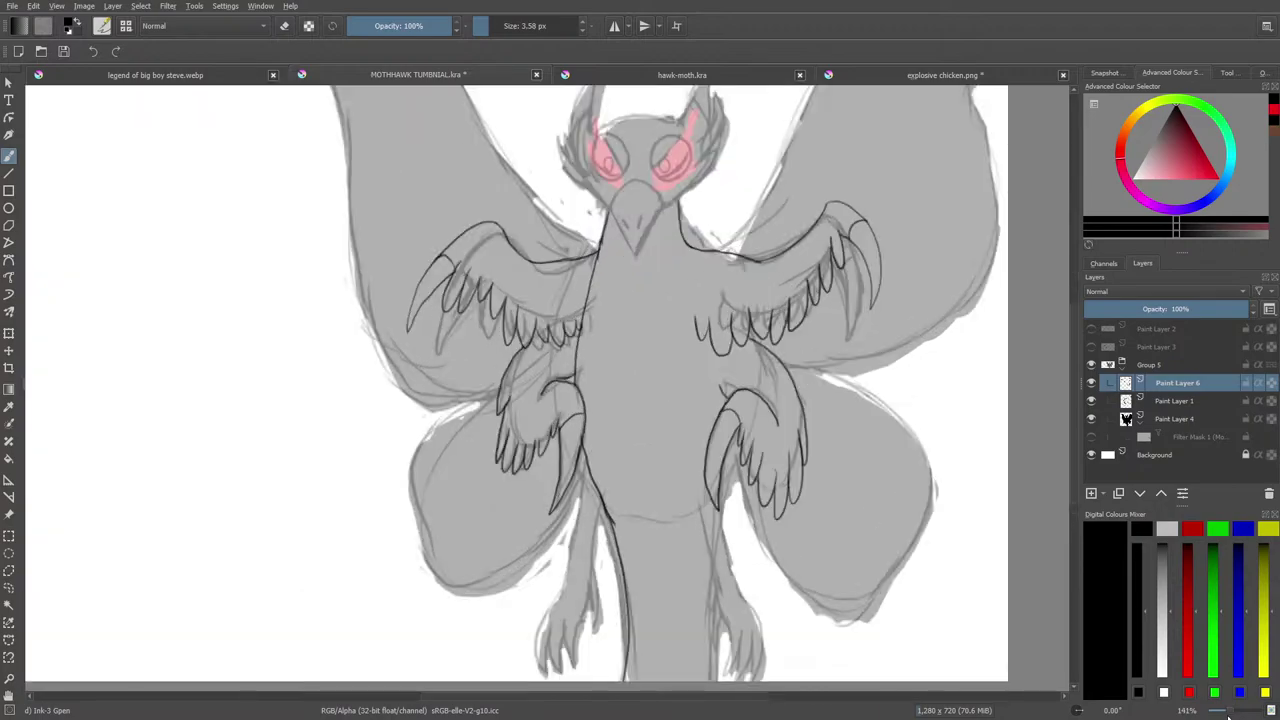
# Check the hawk-moth reference painting, then move the sketch on Paint Layer 1 up and slightly left with the Move tool.
pyautogui.click(663, 77)
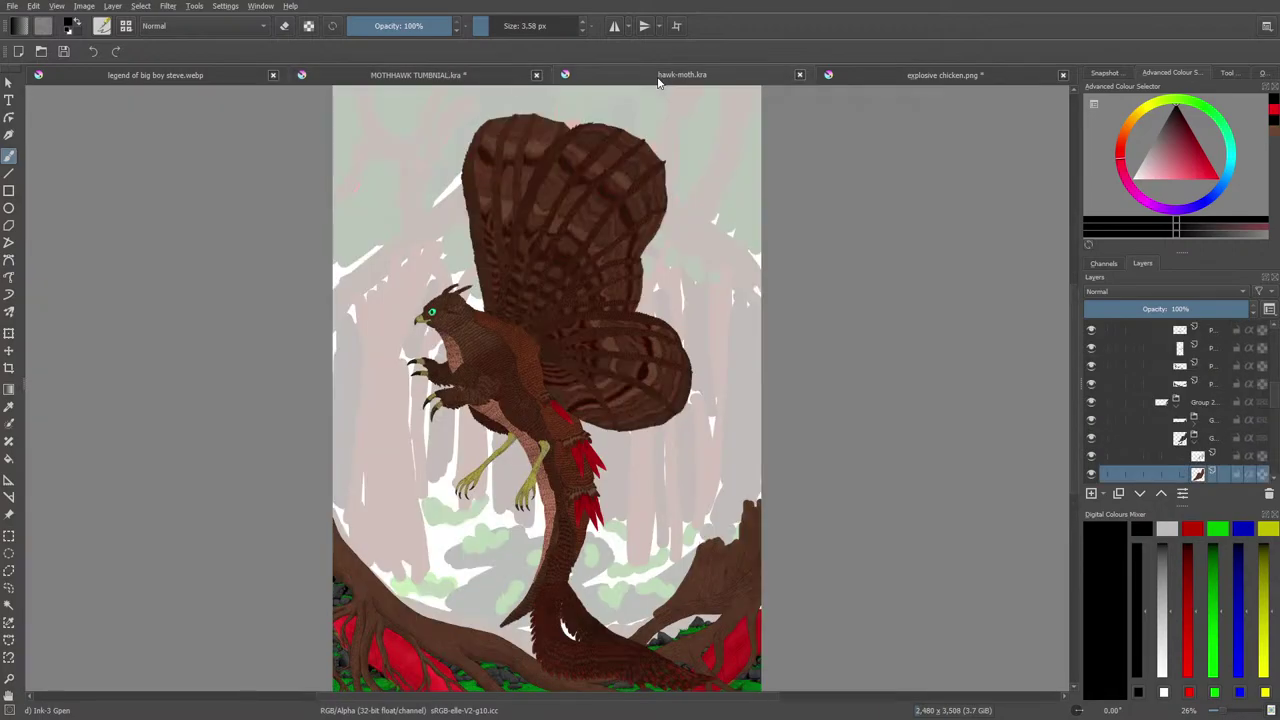
pyautogui.click(502, 80)
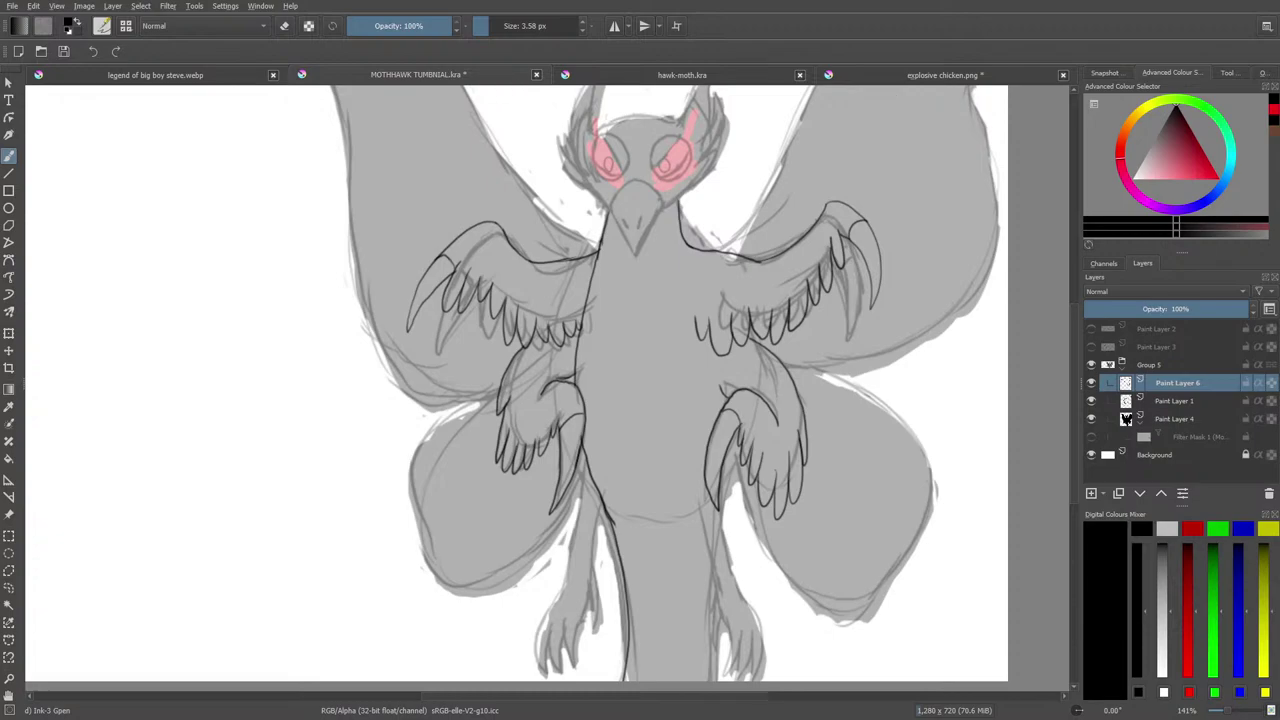
pyautogui.moveTo(1075, 343); pyautogui.dragTo(1074, 288)
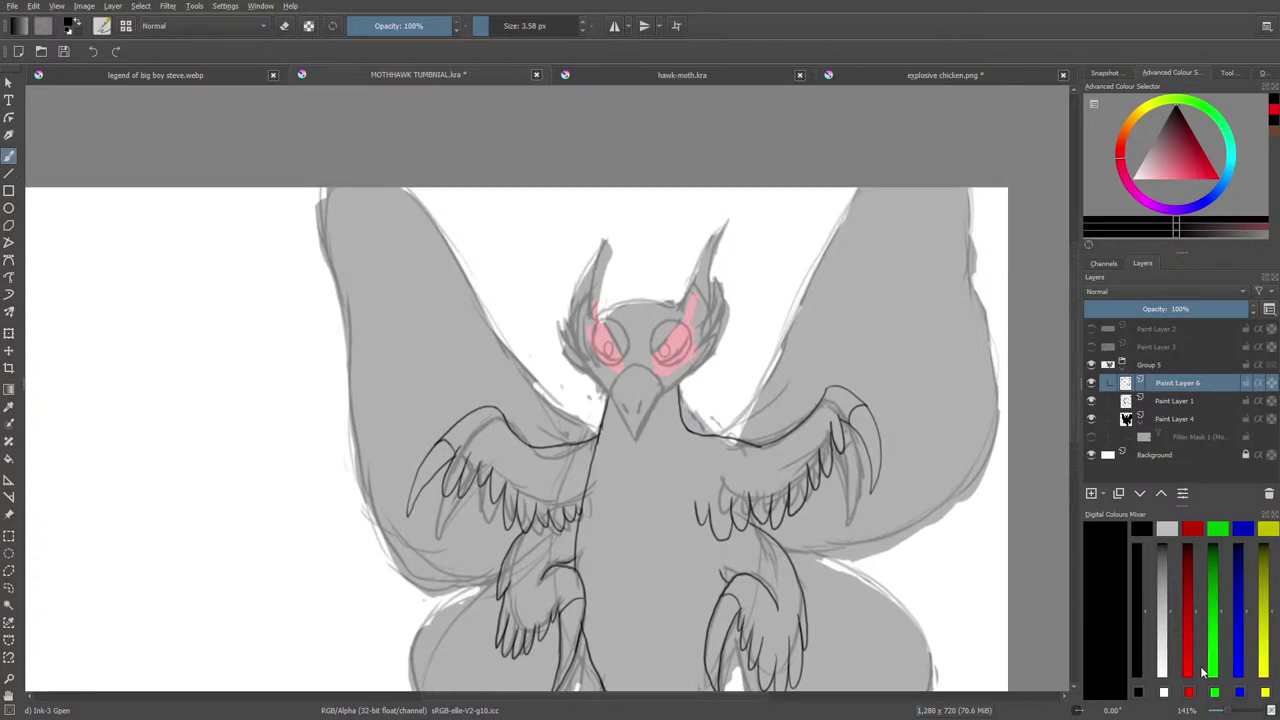
pyautogui.scroll(1, 1236, 714)
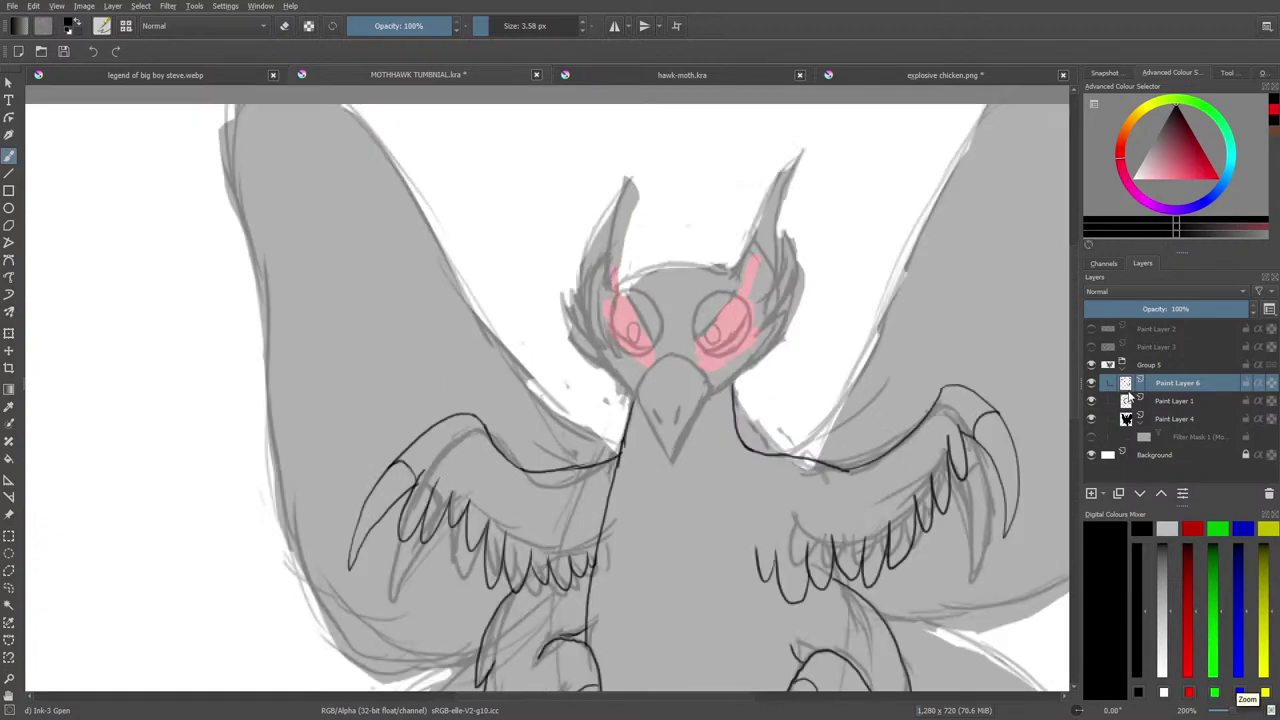
pyautogui.click(1174, 400)
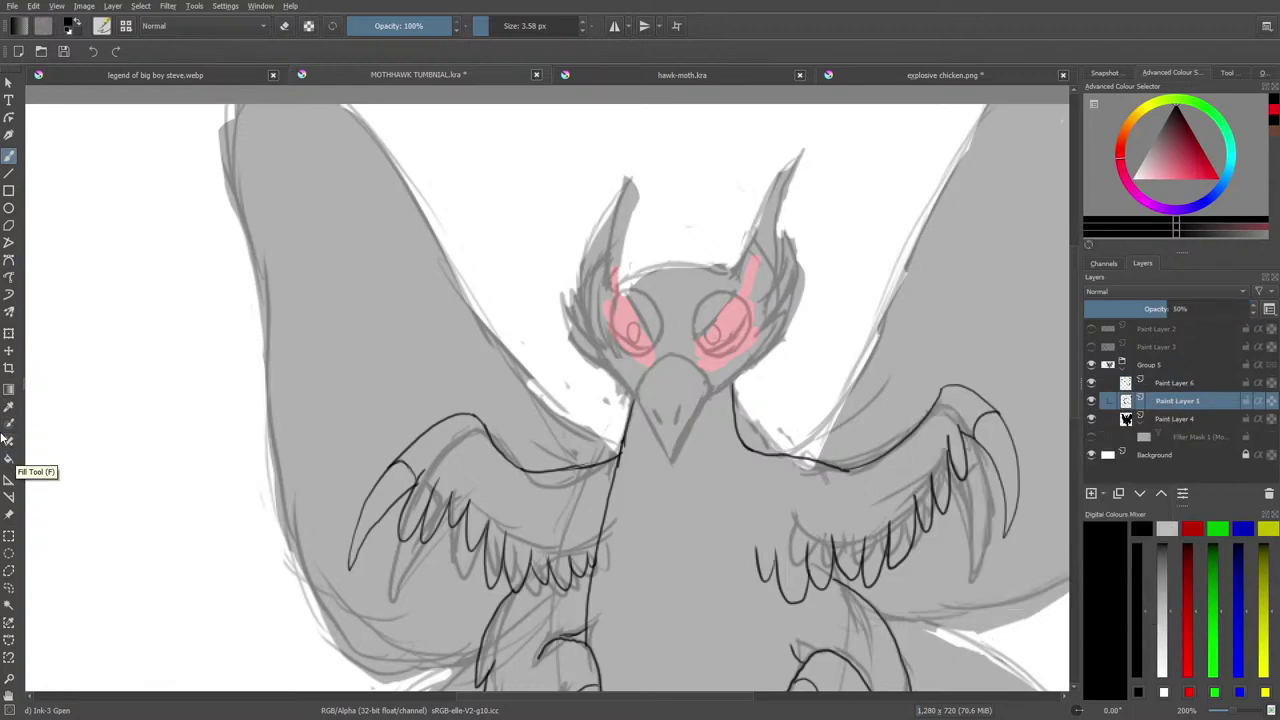
pyautogui.click(8, 350)
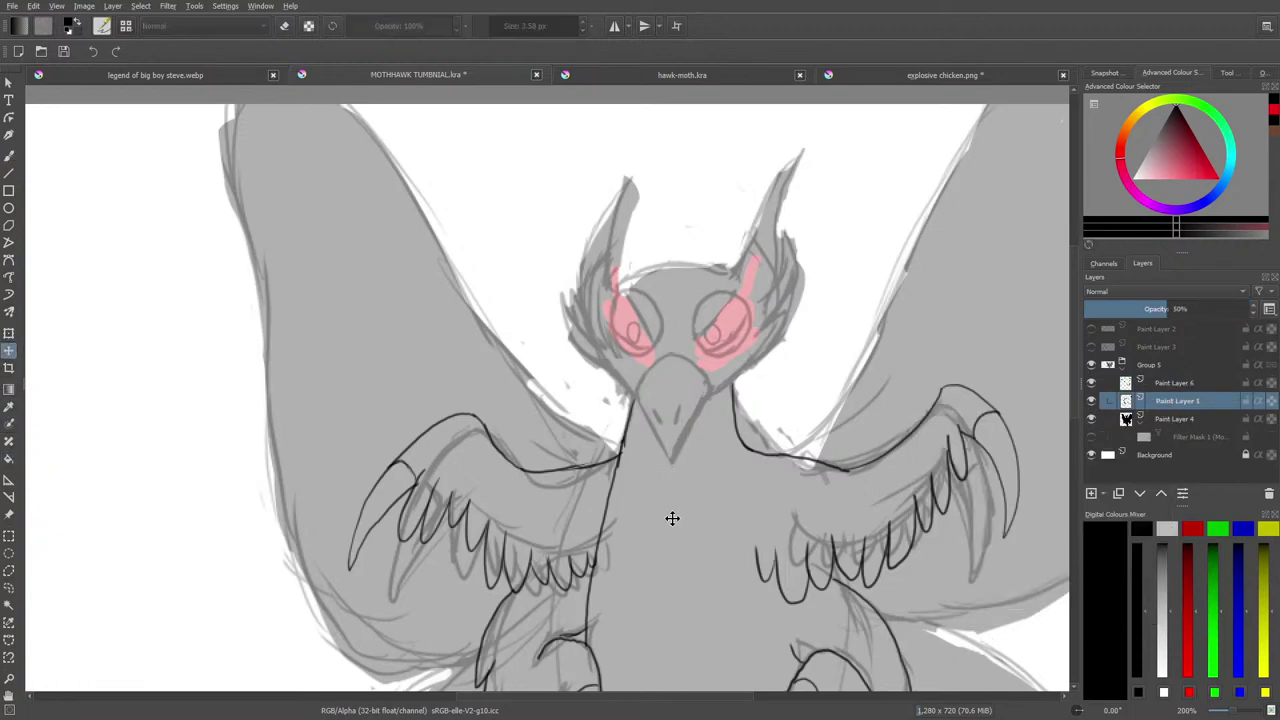
pyautogui.moveTo(674, 517)
pyautogui.mouseDown()
pyautogui.moveTo(680, 497)
pyautogui.moveTo(691, 506)
pyautogui.moveTo(680, 471)
pyautogui.moveTo(657, 454)
pyautogui.moveTo(637, 463)
pyautogui.moveTo(651, 468)
pyautogui.moveTo(651, 503)
pyautogui.moveTo(667, 490)
pyautogui.mouseUp()
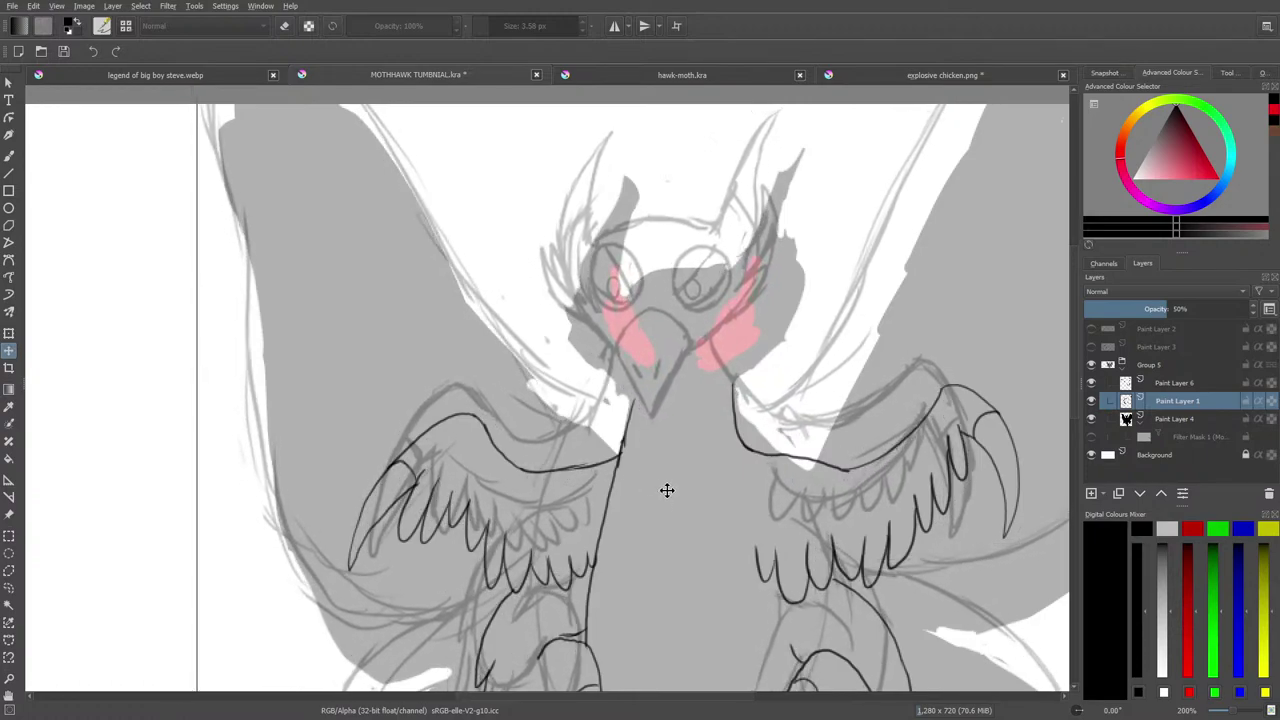
# Move the grey silhouette on Paint Layer 4 to line up with the shifted sketch, then reactivate Paint Layer 6 for brush inking.
pyautogui.click(9, 157)
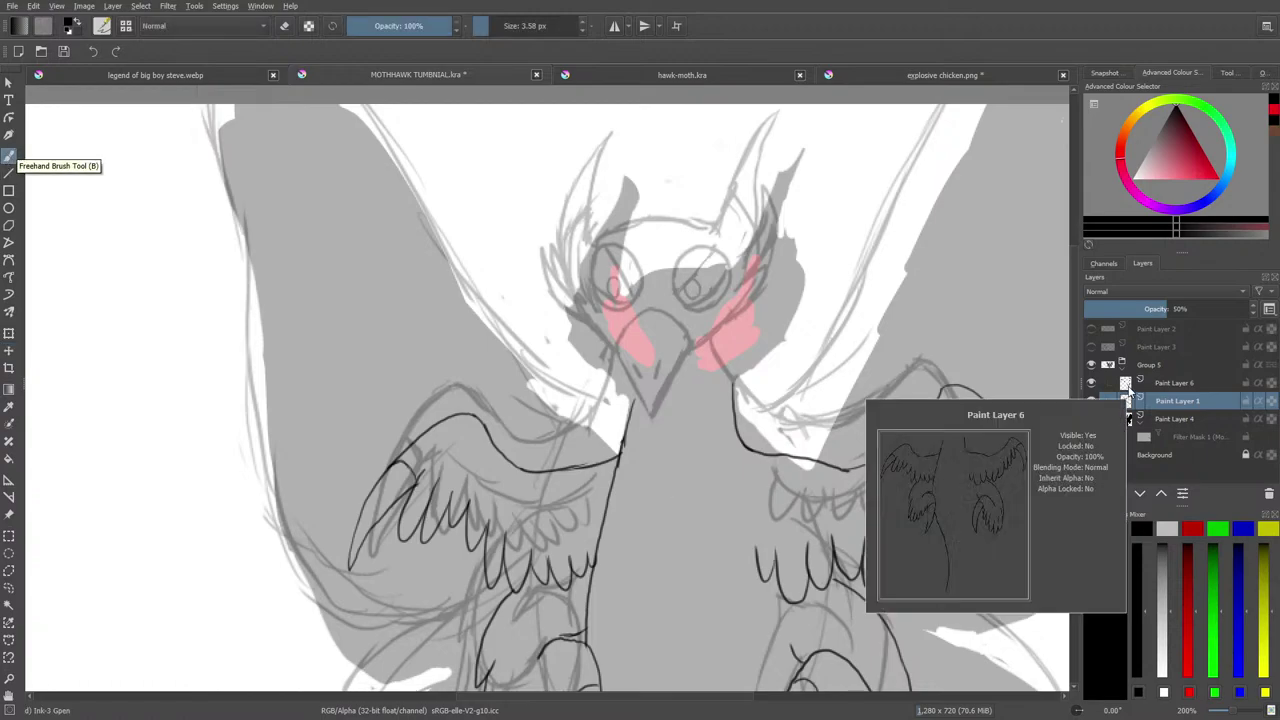
pyautogui.click(1178, 419)
pyautogui.press('t')
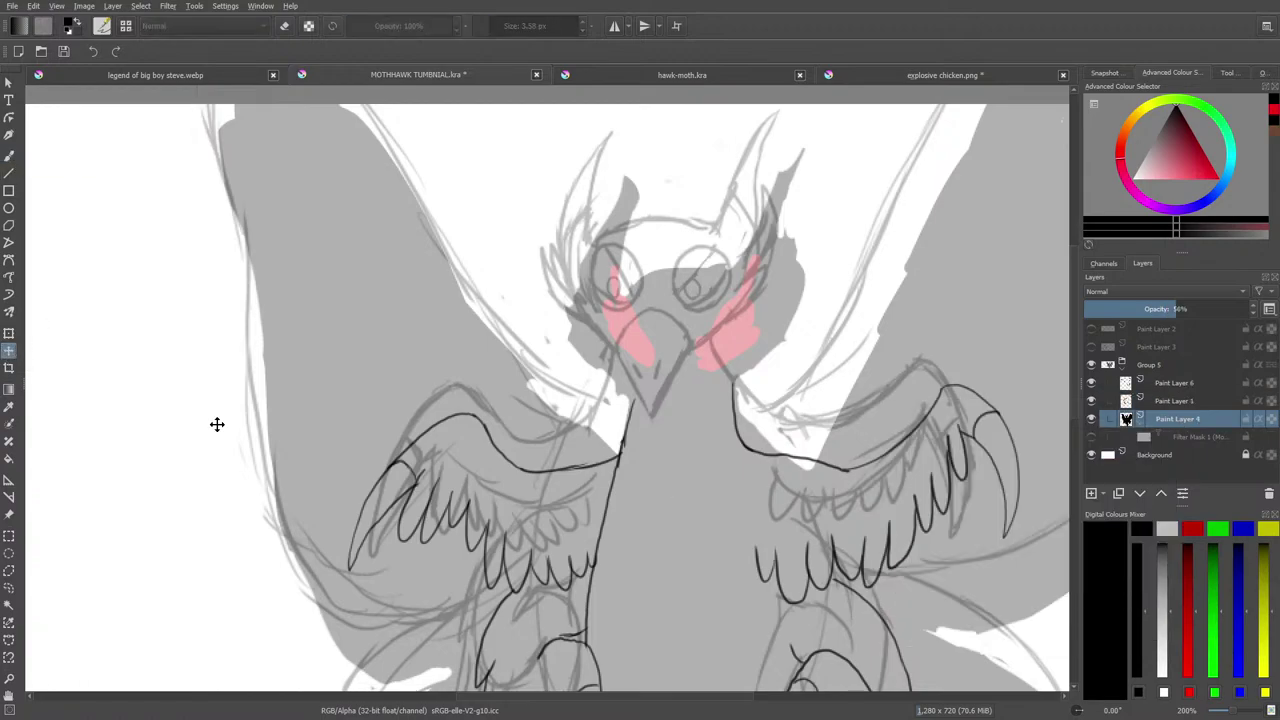
pyautogui.moveTo(635, 563)
pyautogui.mouseDown()
pyautogui.moveTo(637, 537)
pyautogui.moveTo(610, 508)
pyautogui.mouseUp()
pyautogui.click(9, 156)
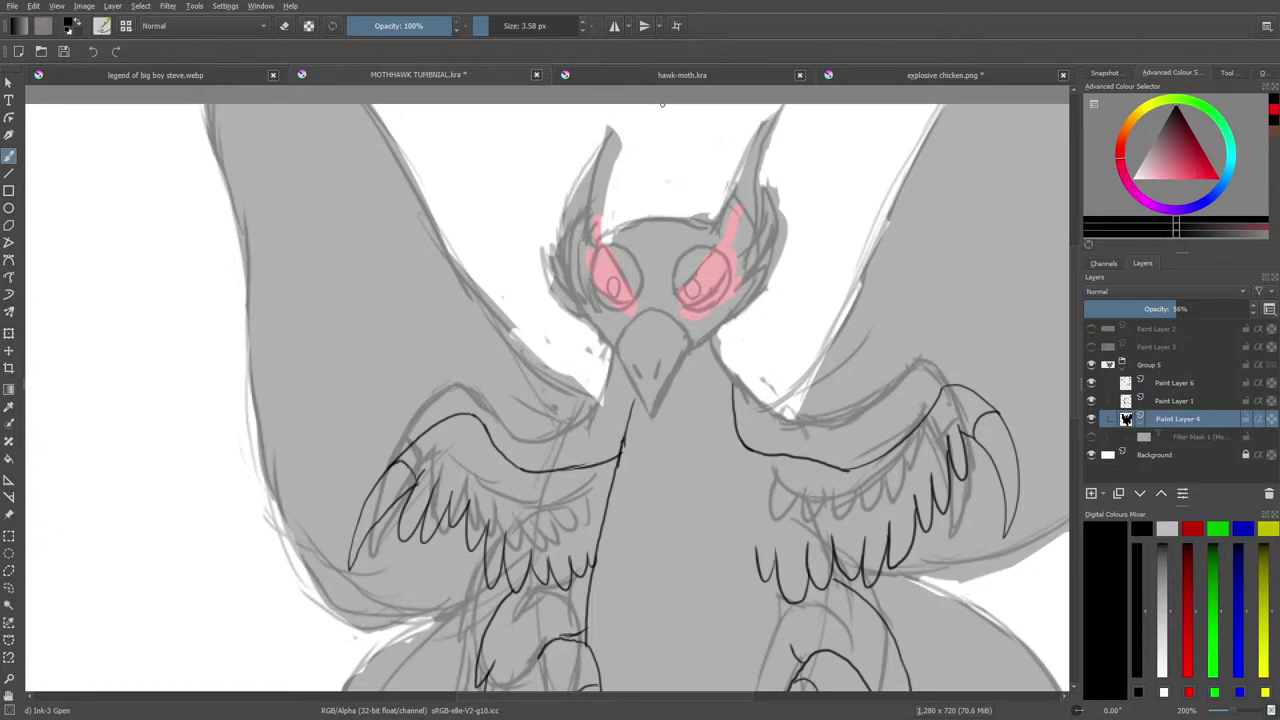
pyautogui.click(1178, 383)
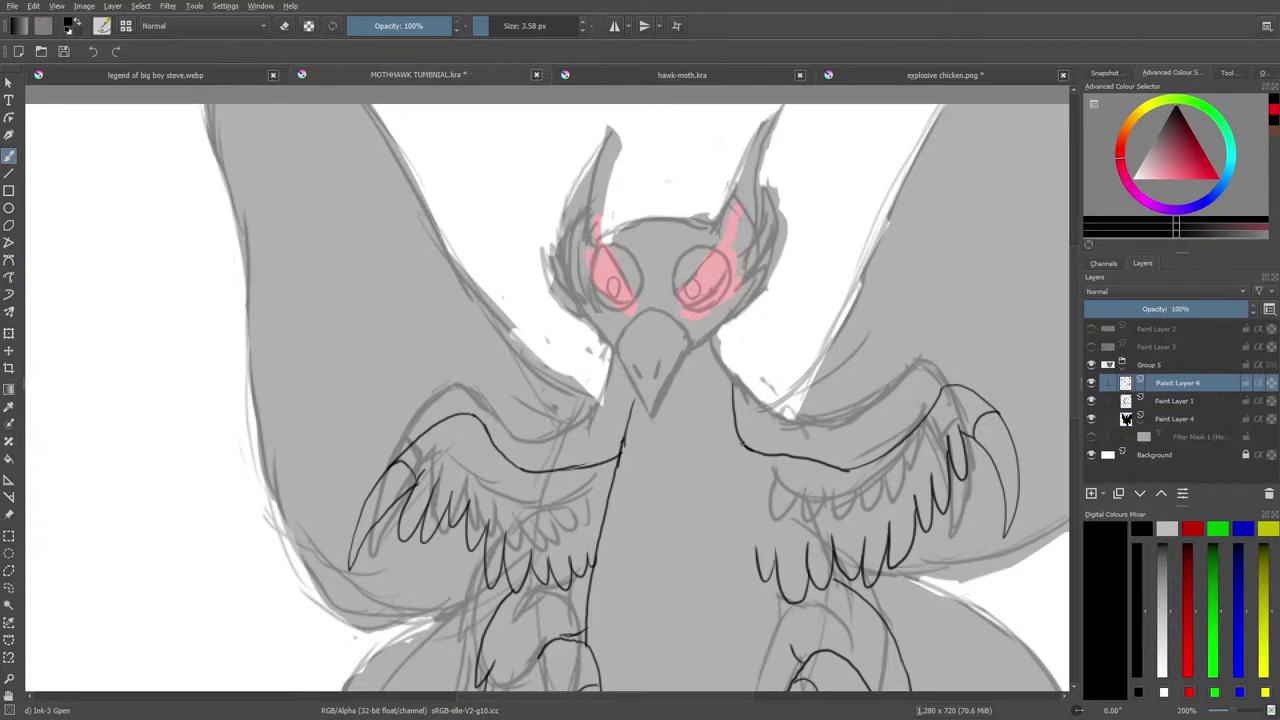
# Ink the neck lines on both sides, joining the right shoulder to the head and the left body outline to the beak.
pyautogui.moveTo(719, 383); pyautogui.dragTo(722, 406)
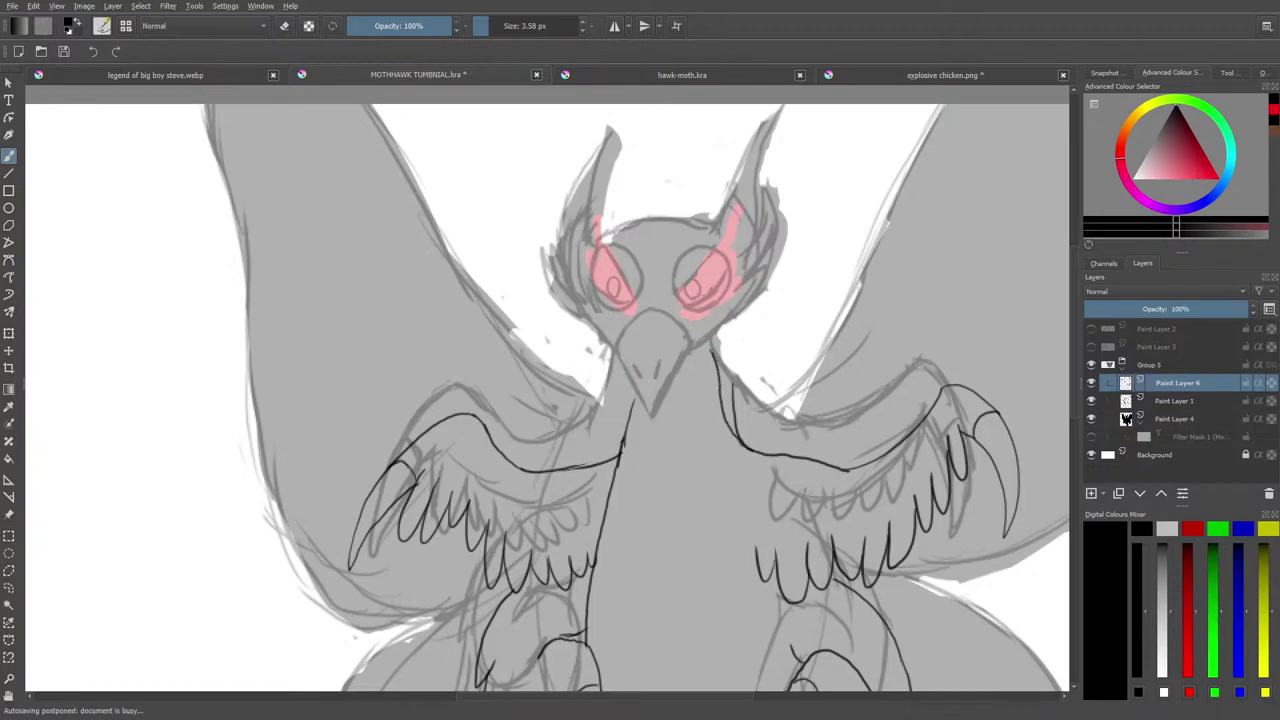
pyautogui.moveTo(634, 398); pyautogui.dragTo(620, 450)
pyautogui.moveTo(634, 400); pyautogui.dragTo(619, 453)
pyautogui.moveTo(734, 440); pyautogui.dragTo(731, 292)
pyautogui.press('e')
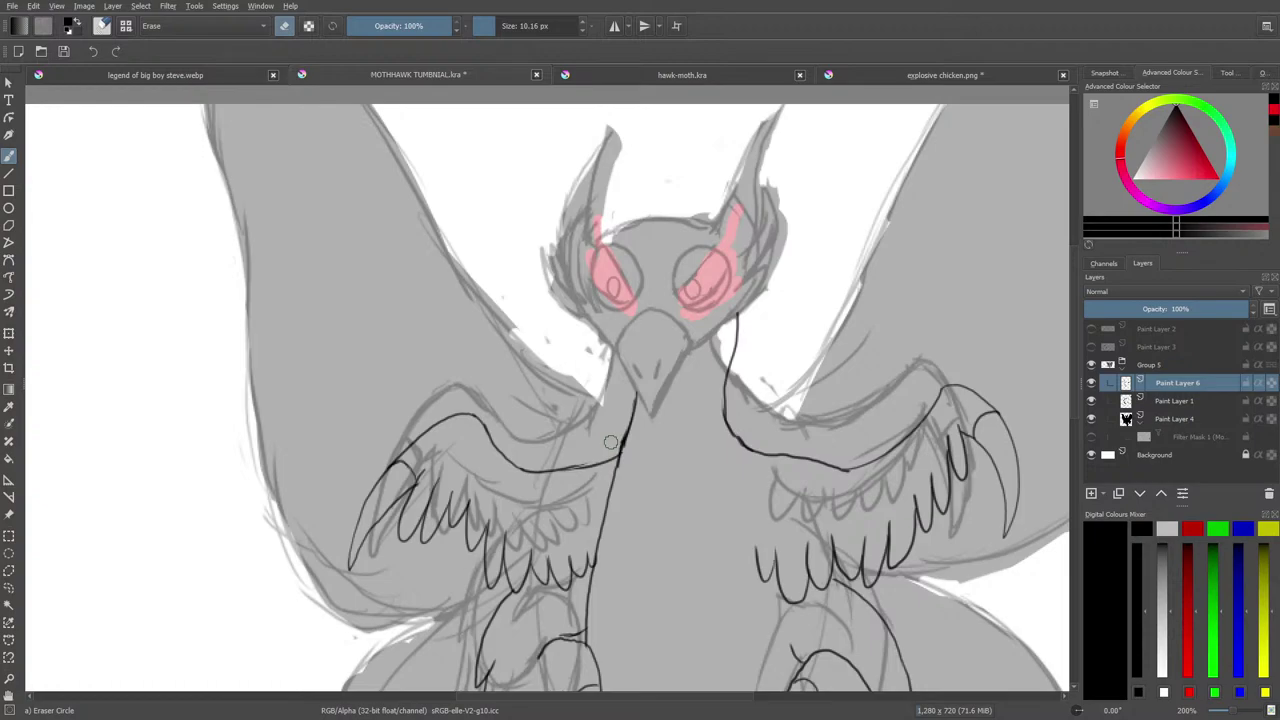
pyautogui.press('e')
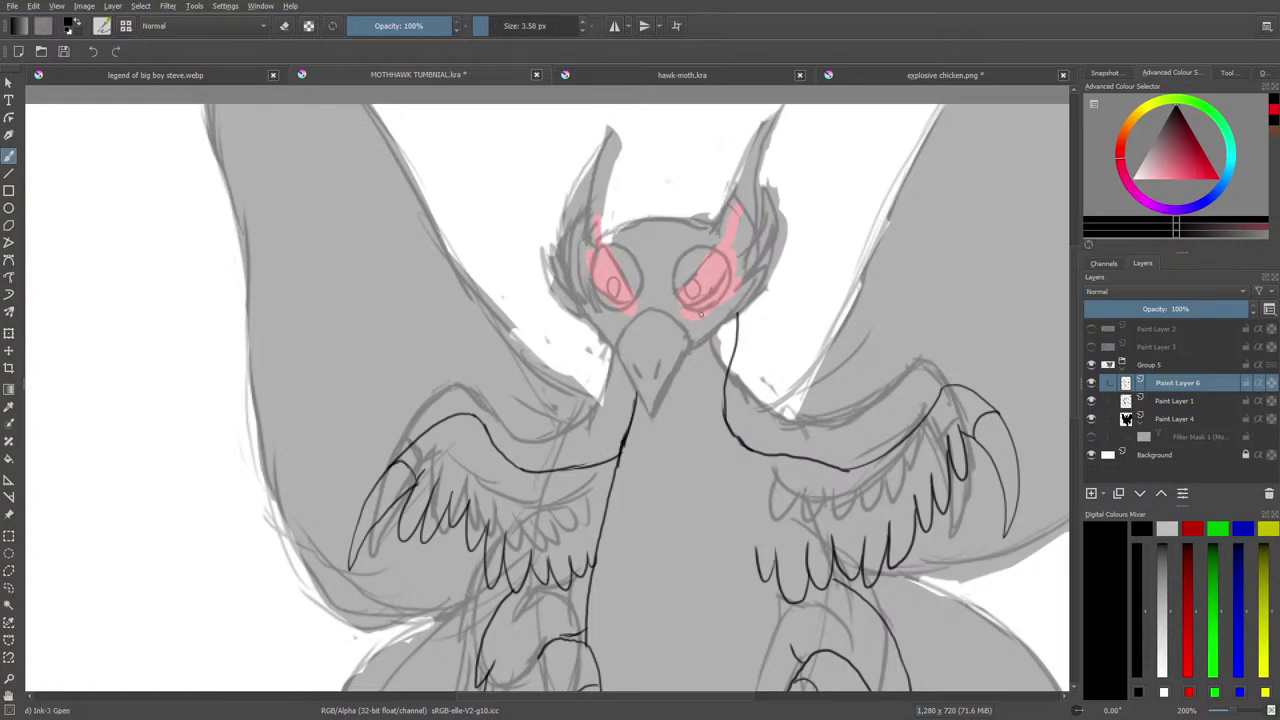
# Refine the upper outline of the left lower arm, inking its curve and erasing stray line along the outer edge.
pyautogui.moveTo(1230, 714)
pyautogui.mouseDown()
pyautogui.moveTo(1212, 712)
pyautogui.moveTo(1238, 714)
pyautogui.mouseUp()
pyautogui.moveTo(1074, 369); pyautogui.dragTo(1089, 450)
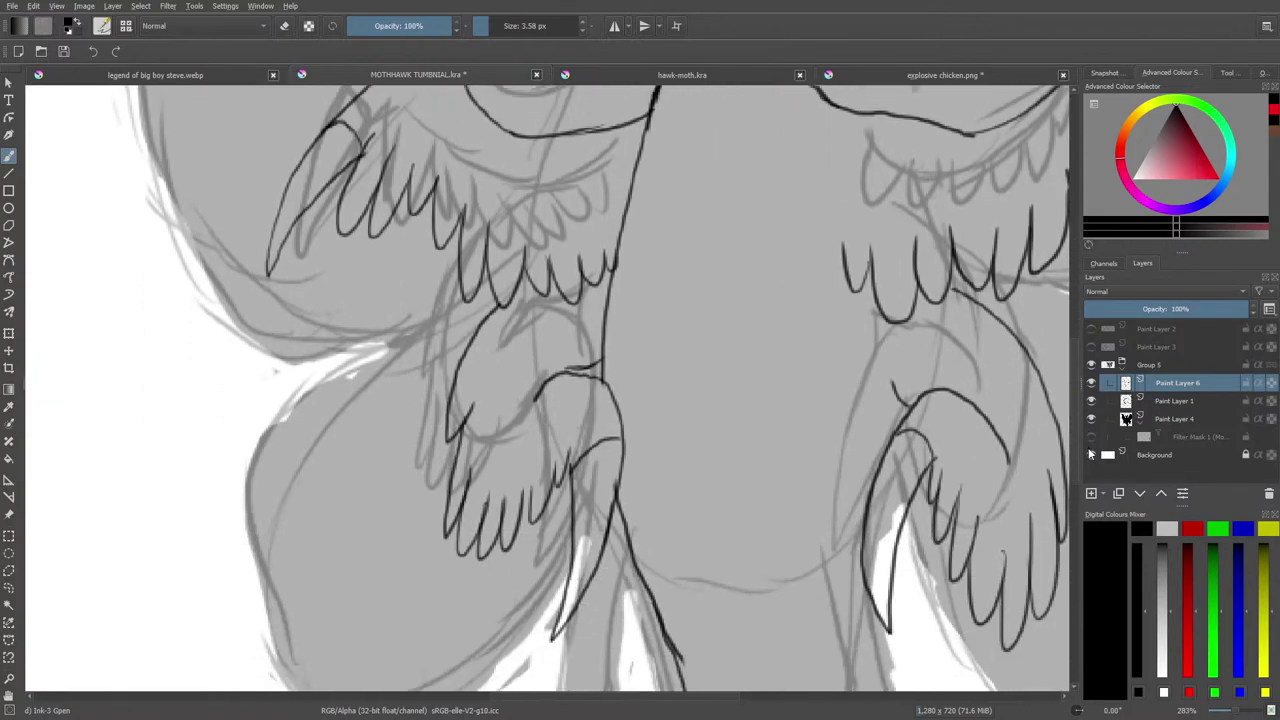
pyautogui.scroll(-2, 570, 227)
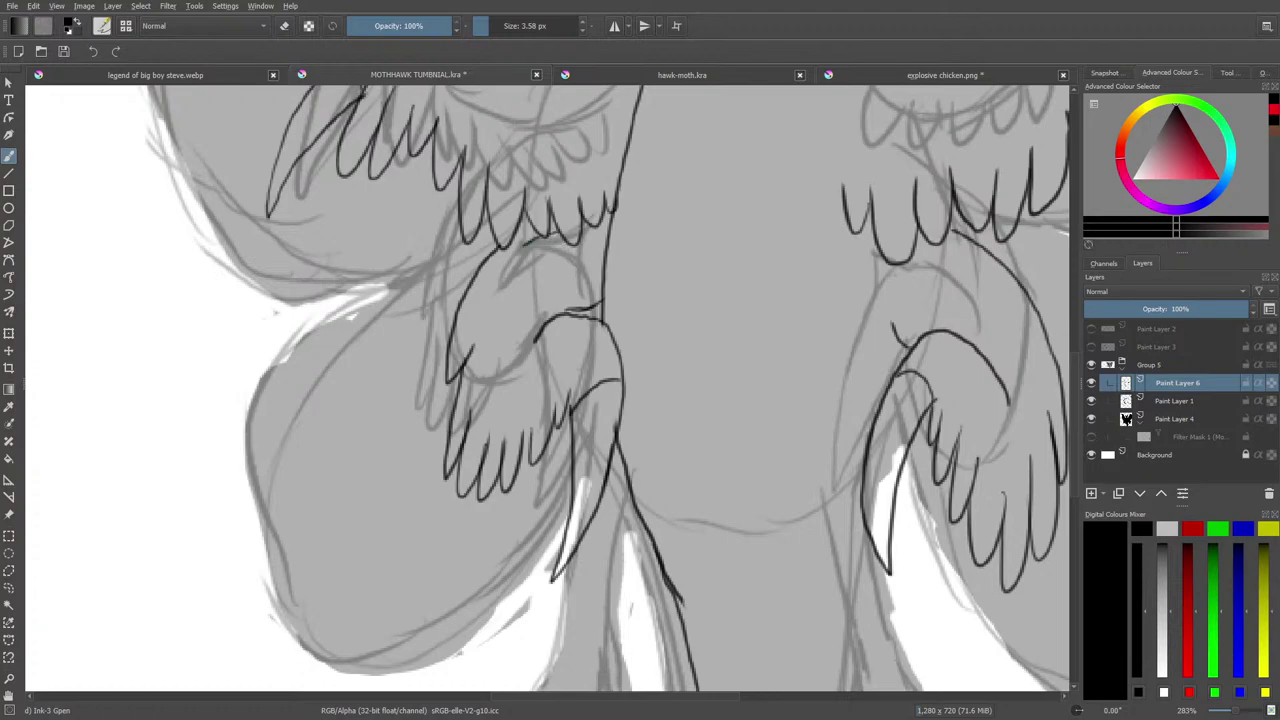
pyautogui.moveTo(524, 244); pyautogui.dragTo(466, 310)
pyautogui.press('e')
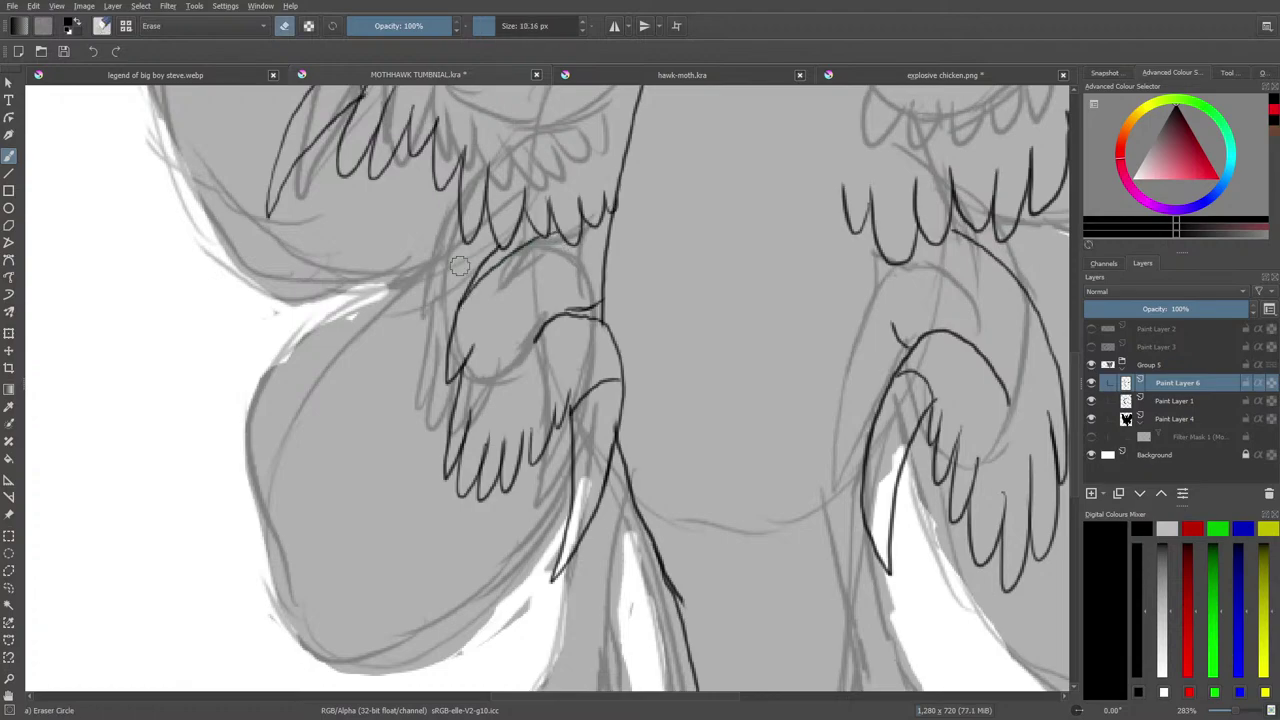
pyautogui.moveTo(488, 252); pyautogui.dragTo(452, 300)
# Ink the crown of the head, the right horn, and the right side's cheek feathers and jaw line with the ink brush.
pyautogui.scroll(5, 1070, 426)
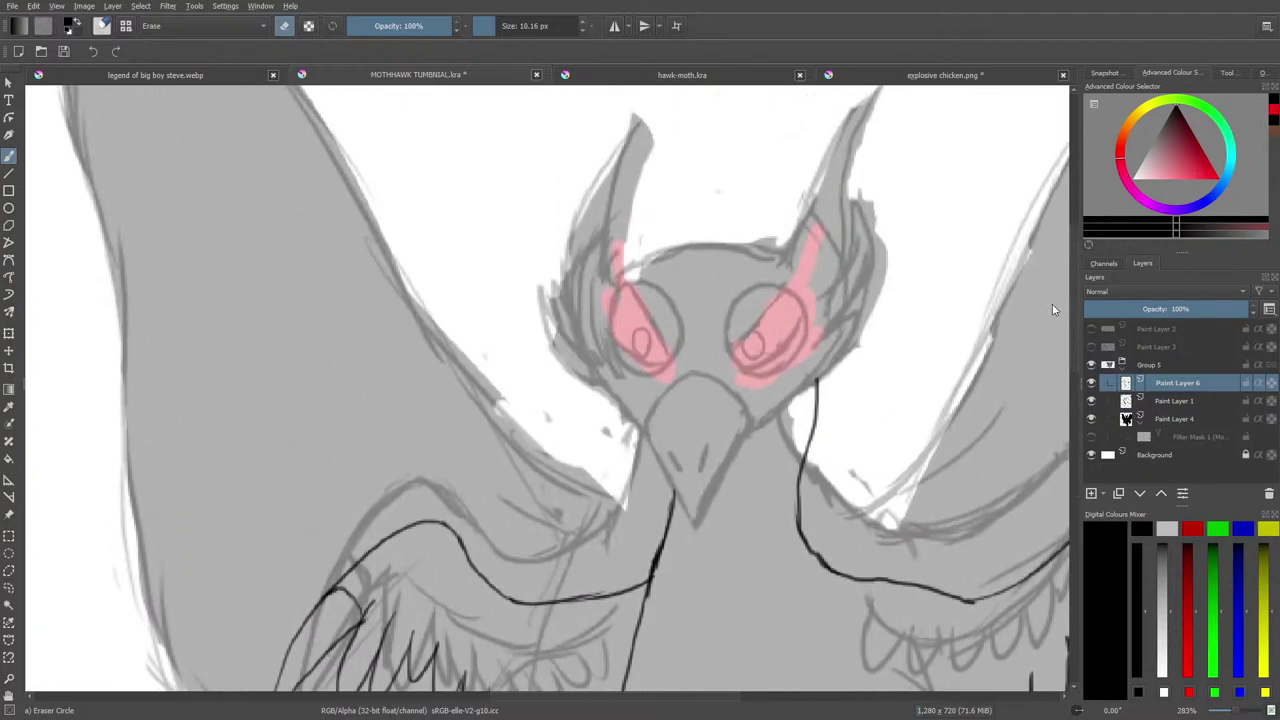
pyautogui.scroll(2, 1052, 310)
pyautogui.press('/')
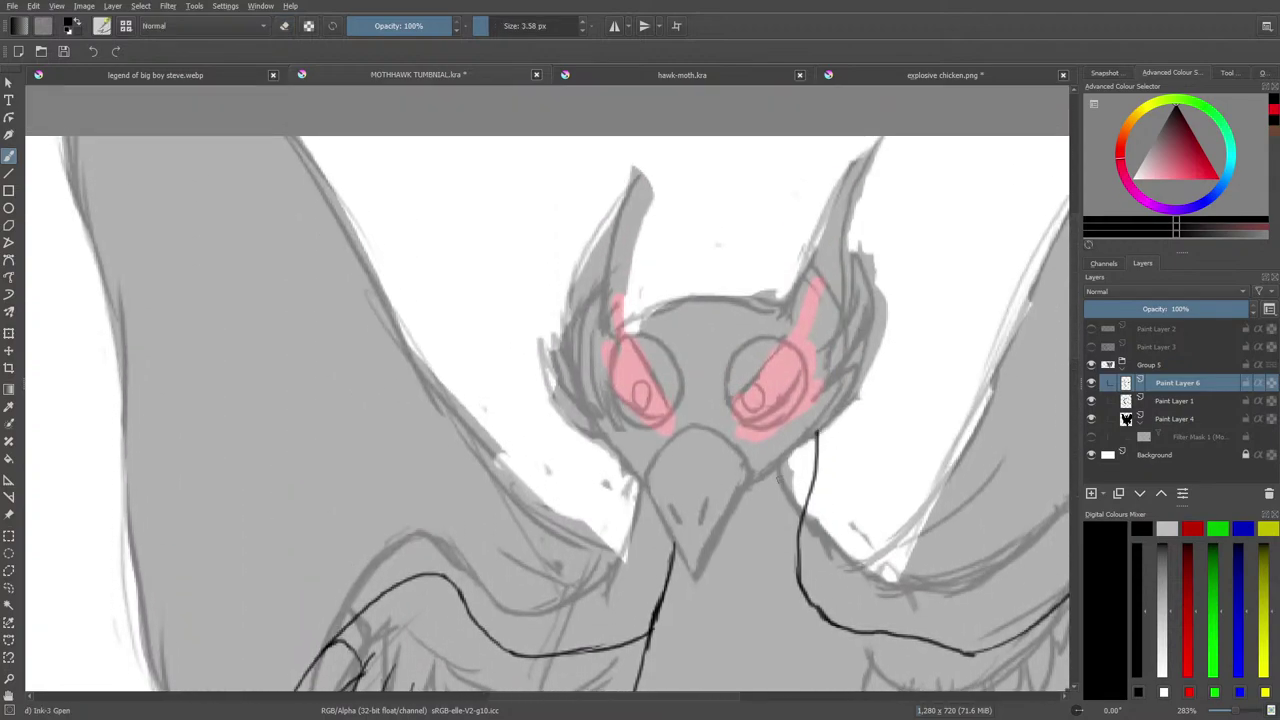
pyautogui.moveTo(752, 482)
pyautogui.mouseDown()
pyautogui.moveTo(799, 452)
pyautogui.moveTo(844, 398)
pyautogui.moveTo(854, 365)
pyautogui.moveTo(814, 398)
pyautogui.moveTo(873, 284)
pyautogui.moveTo(846, 232)
pyautogui.moveTo(879, 150)
pyautogui.moveTo(817, 220)
pyautogui.moveTo(781, 312)
pyautogui.moveTo(692, 296)
pyautogui.moveTo(614, 334)
pyautogui.mouseUp()
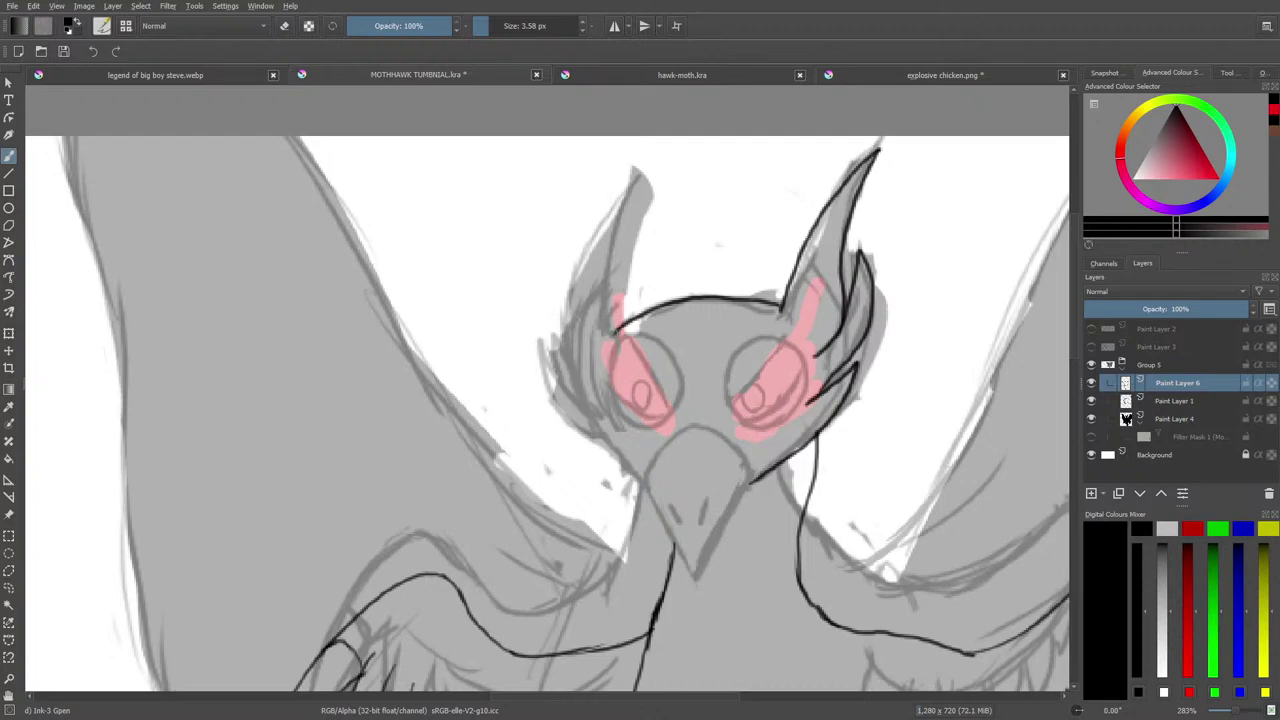
# Ink the left horn, cheek feathers and jaw line down to the beak, cleaning up the cheek with the eraser.
pyautogui.moveTo(614, 340); pyautogui.dragTo(638, 263)
pyautogui.moveTo(636, 266)
pyautogui.mouseDown()
pyautogui.moveTo(645, 182)
pyautogui.moveTo(577, 316)
pyautogui.moveTo(589, 386)
pyautogui.moveTo(560, 352)
pyautogui.moveTo(574, 306)
pyautogui.mouseUp()
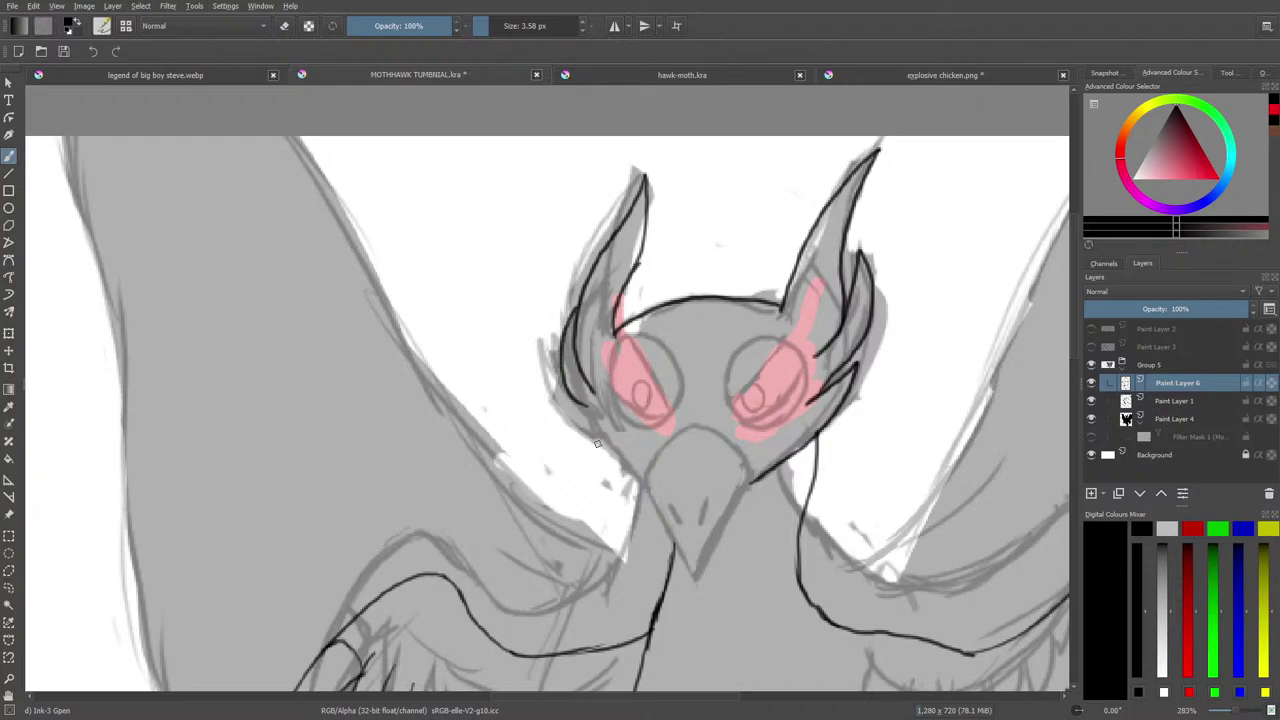
pyautogui.moveTo(606, 441)
pyautogui.mouseDown()
pyautogui.moveTo(558, 406)
pyautogui.moveTo(557, 378)
pyautogui.mouseUp()
pyautogui.press('e')
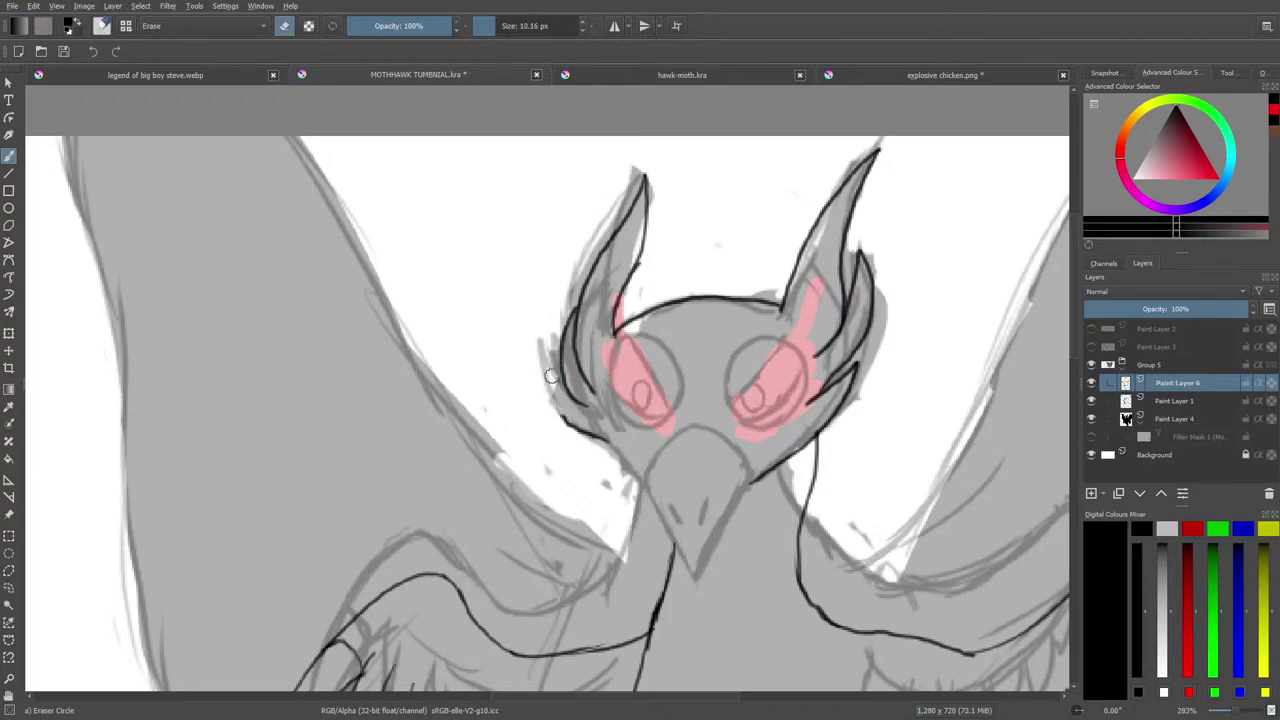
pyautogui.moveTo(558, 415)
pyautogui.mouseDown()
pyautogui.moveTo(582, 452)
pyautogui.moveTo(564, 394)
pyautogui.mouseUp()
pyautogui.press('e')
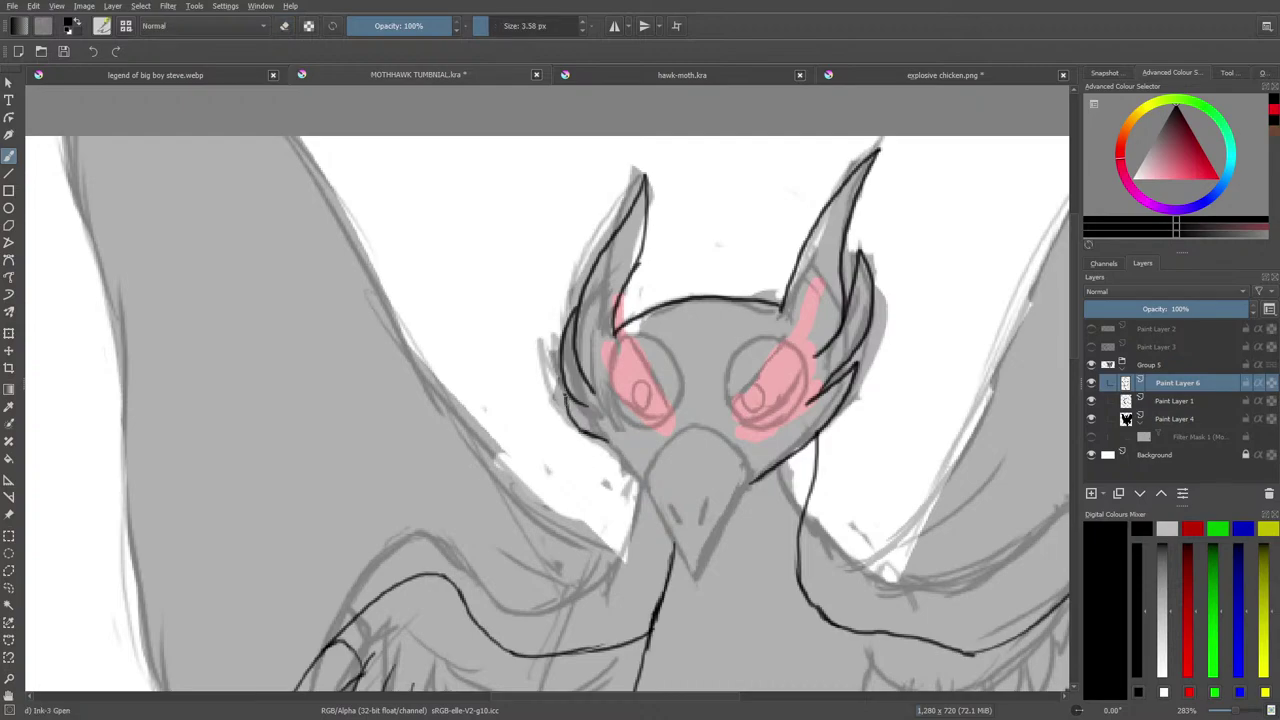
pyautogui.moveTo(602, 439); pyautogui.dragTo(636, 478)
# Ink the pointed beak's outline and its two nostril marks.
pyautogui.moveTo(752, 480)
pyautogui.mouseDown()
pyautogui.moveTo(695, 430)
pyautogui.moveTo(648, 476)
pyautogui.moveTo(694, 578)
pyautogui.mouseUp()
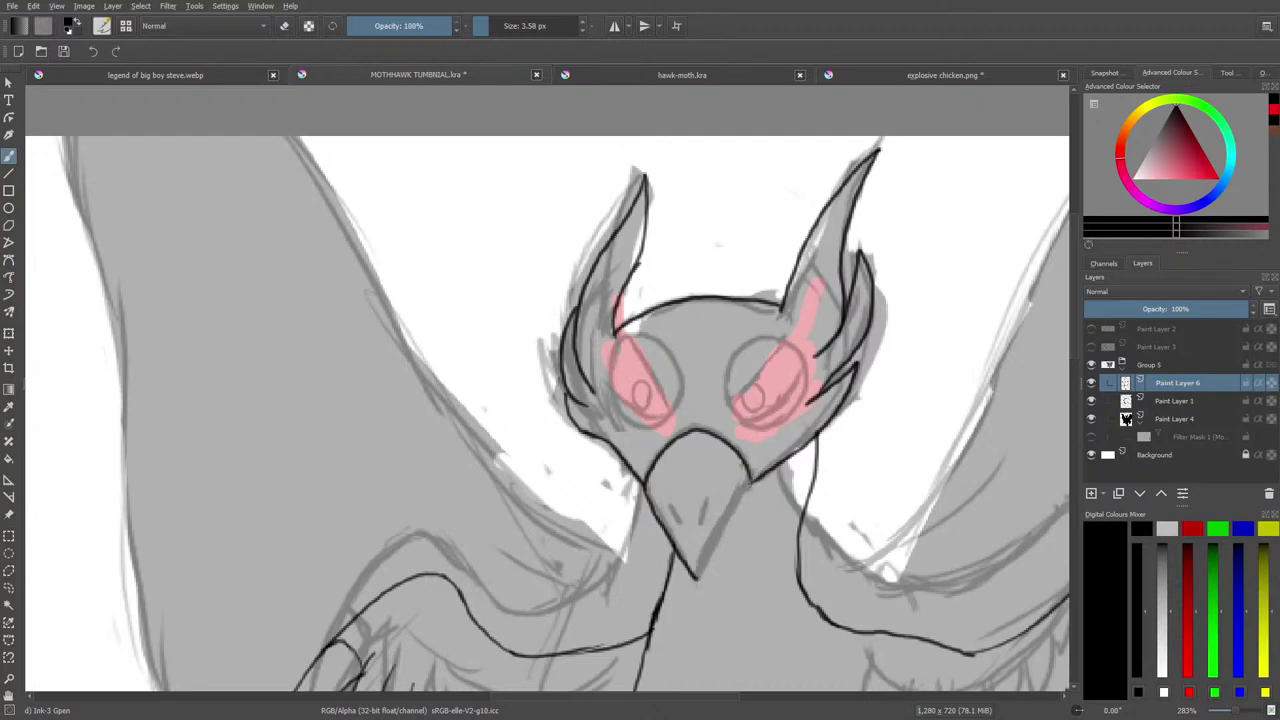
pyautogui.moveTo(752, 480); pyautogui.dragTo(695, 578)
pyautogui.moveTo(709, 509)
pyautogui.mouseDown()
pyautogui.moveTo(700, 537)
pyautogui.moveTo(679, 528)
pyautogui.mouseUp()
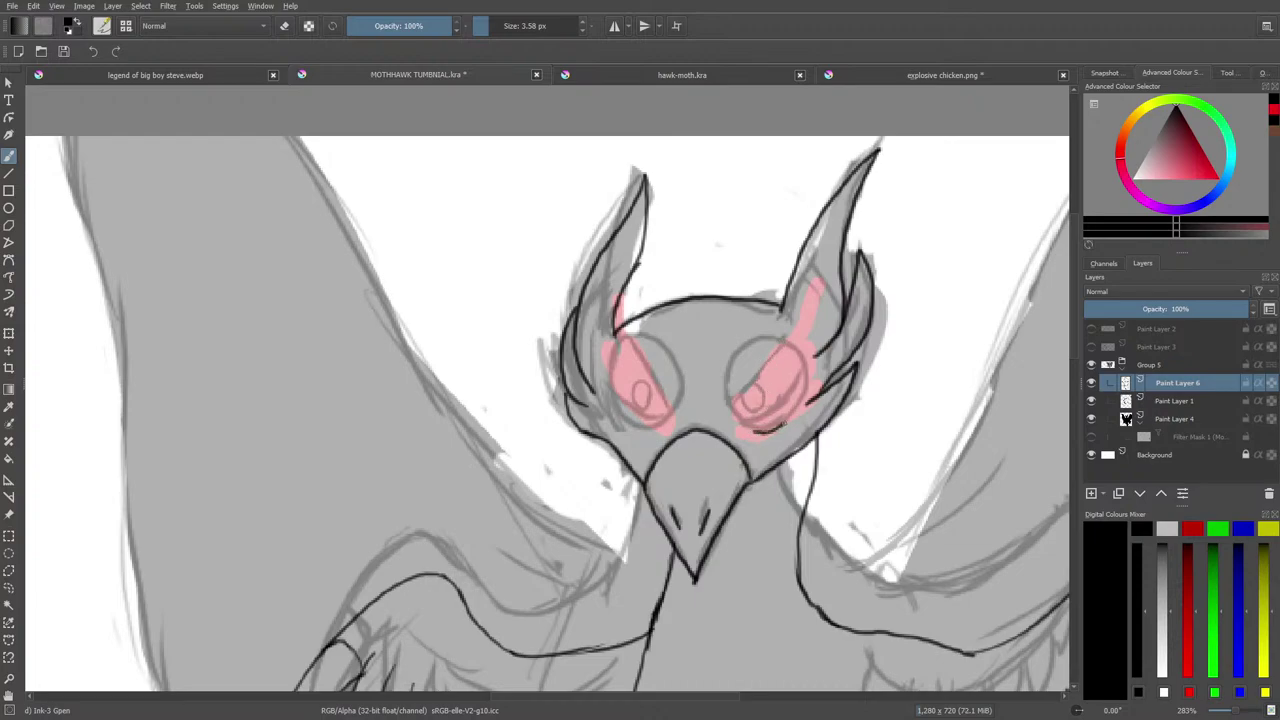
# Ink the right eye as a circle with slanted eyelid lines and a round pupil.
pyautogui.moveTo(785, 427); pyautogui.dragTo(806, 377)
pyautogui.moveTo(768, 337)
pyautogui.mouseDown()
pyautogui.moveTo(722, 385)
pyautogui.moveTo(728, 418)
pyautogui.moveTo(760, 434)
pyautogui.mouseUp()
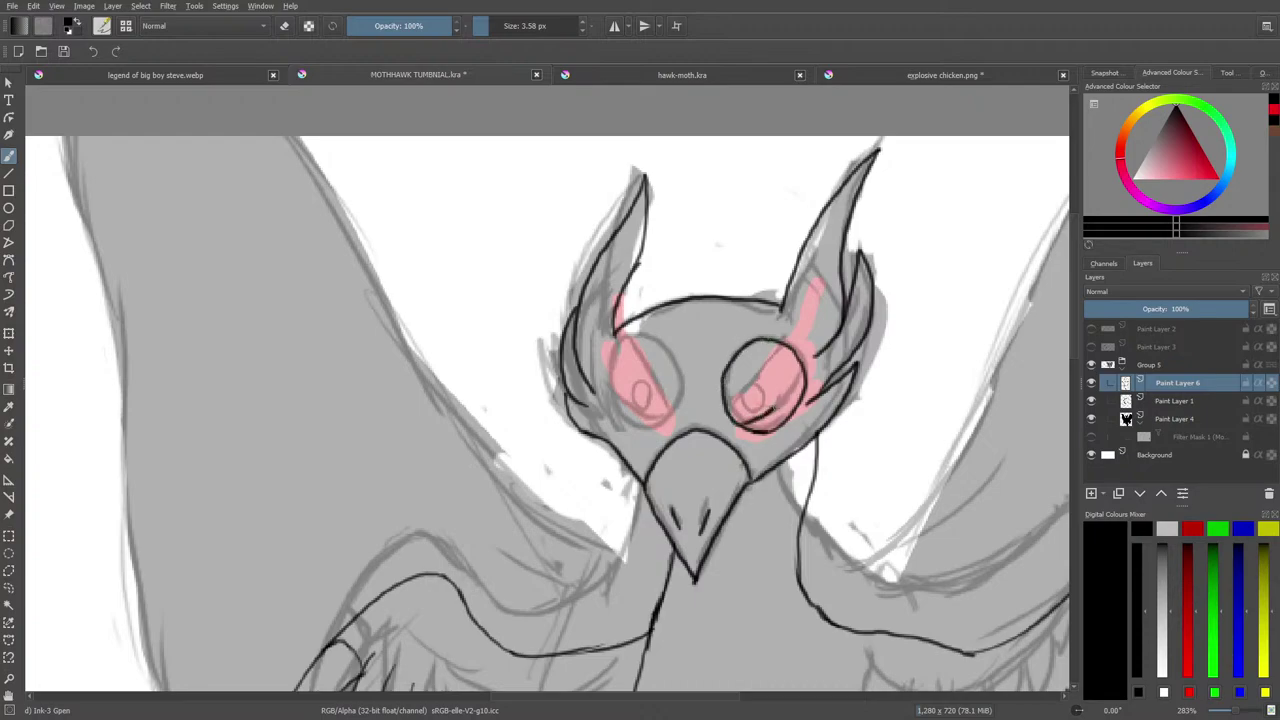
pyautogui.rightClick(758, 431)
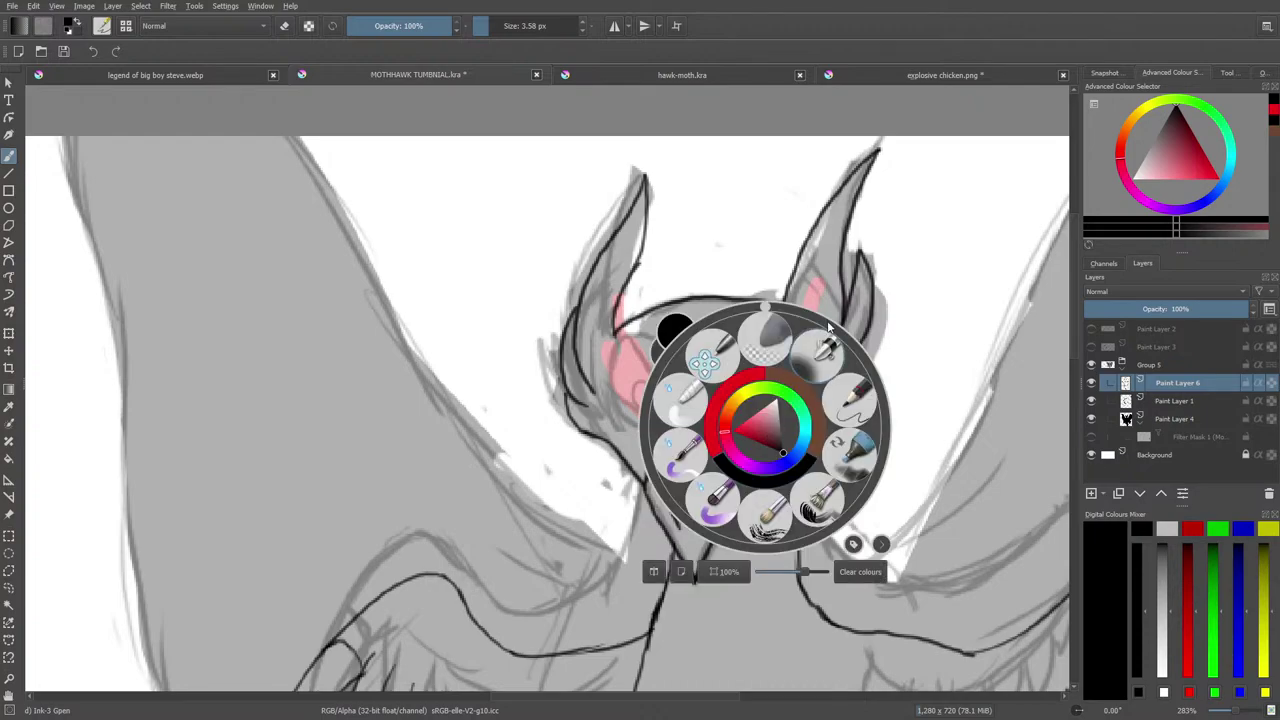
pyautogui.click(812, 293)
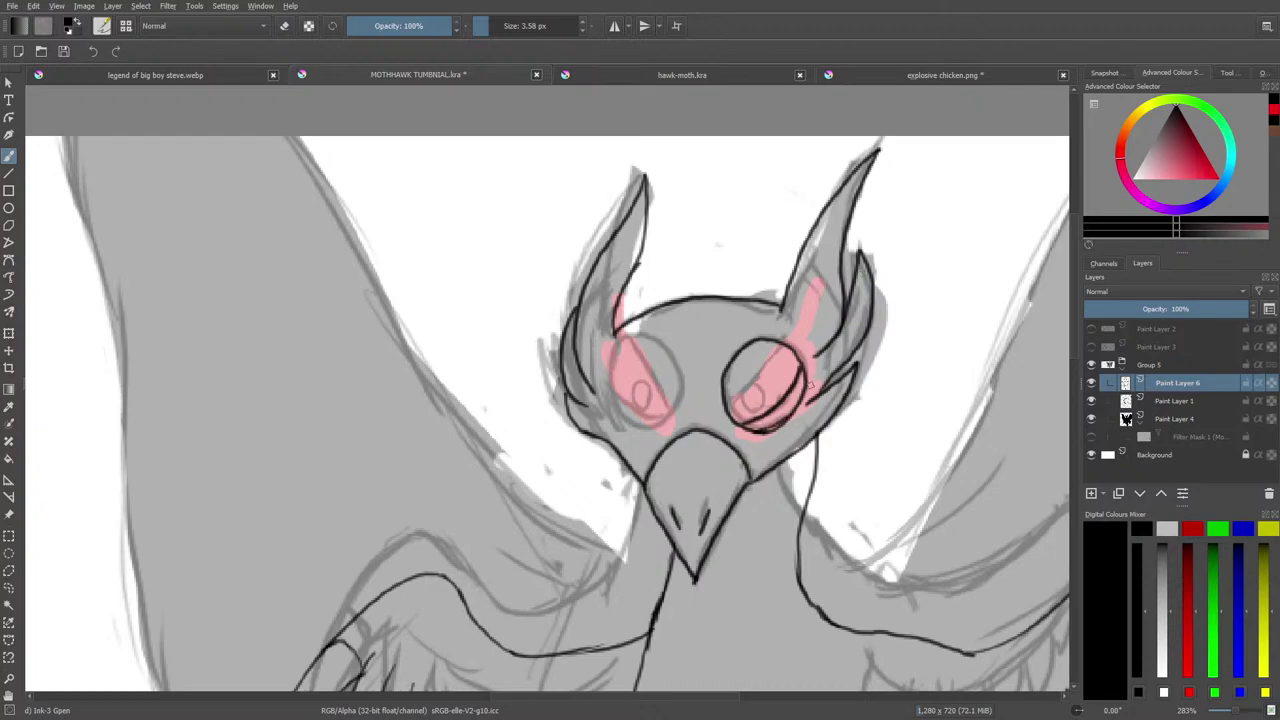
pyautogui.moveTo(779, 343)
pyautogui.mouseDown()
pyautogui.moveTo(731, 400)
pyautogui.moveTo(771, 337)
pyautogui.mouseUp()
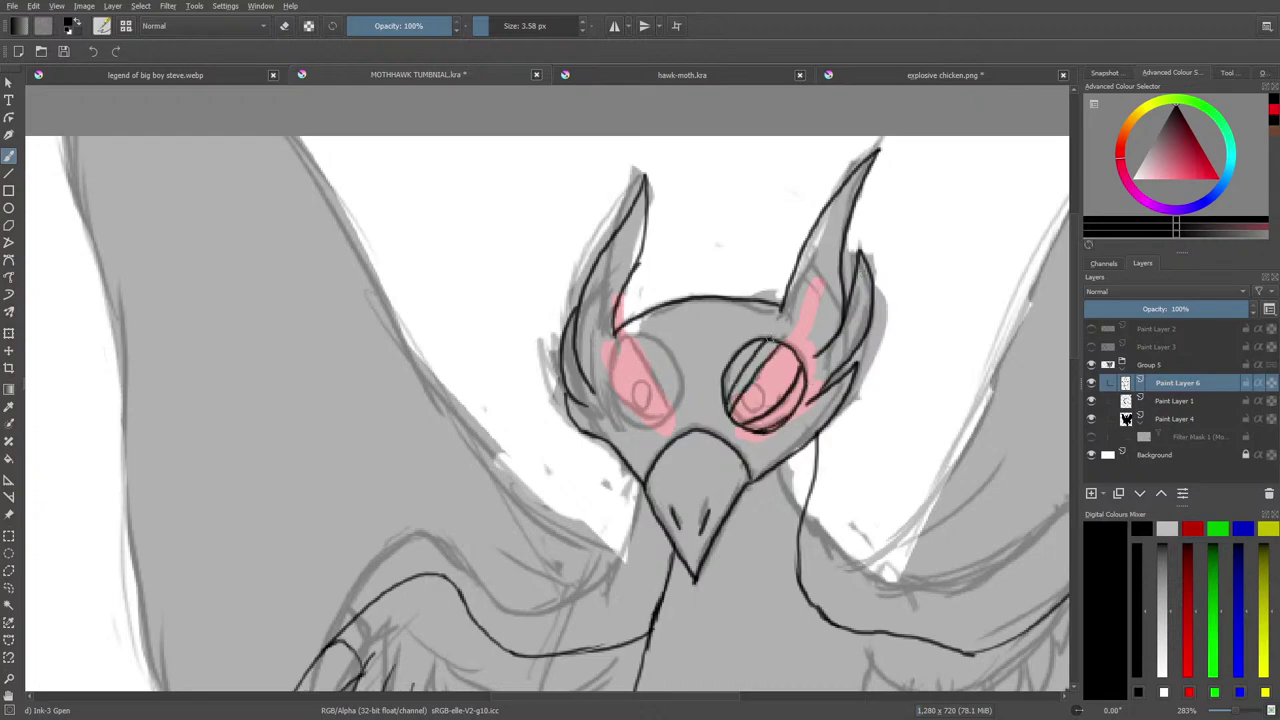
pyautogui.moveTo(744, 396)
pyautogui.mouseDown()
pyautogui.moveTo(754, 414)
pyautogui.moveTo(766, 394)
pyautogui.moveTo(750, 390)
pyautogui.mouseUp()
# Ink the left eye as a circle with slanted eyelid lines and an oval pupil.
pyautogui.hscroll(4, 618, 673)
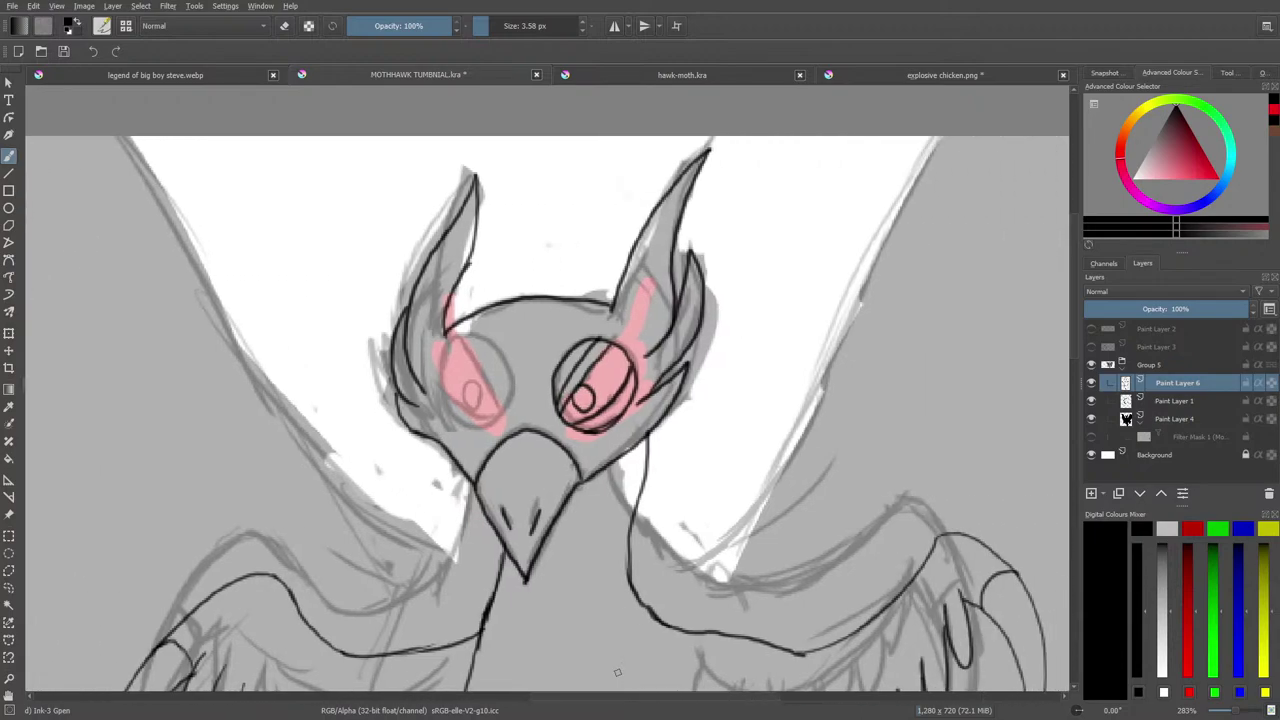
pyautogui.moveTo(1077, 354)
pyautogui.mouseDown()
pyautogui.moveTo(1077, 585)
pyautogui.moveTo(1077, 411)
pyautogui.moveTo(1094, 384)
pyautogui.mouseUp()
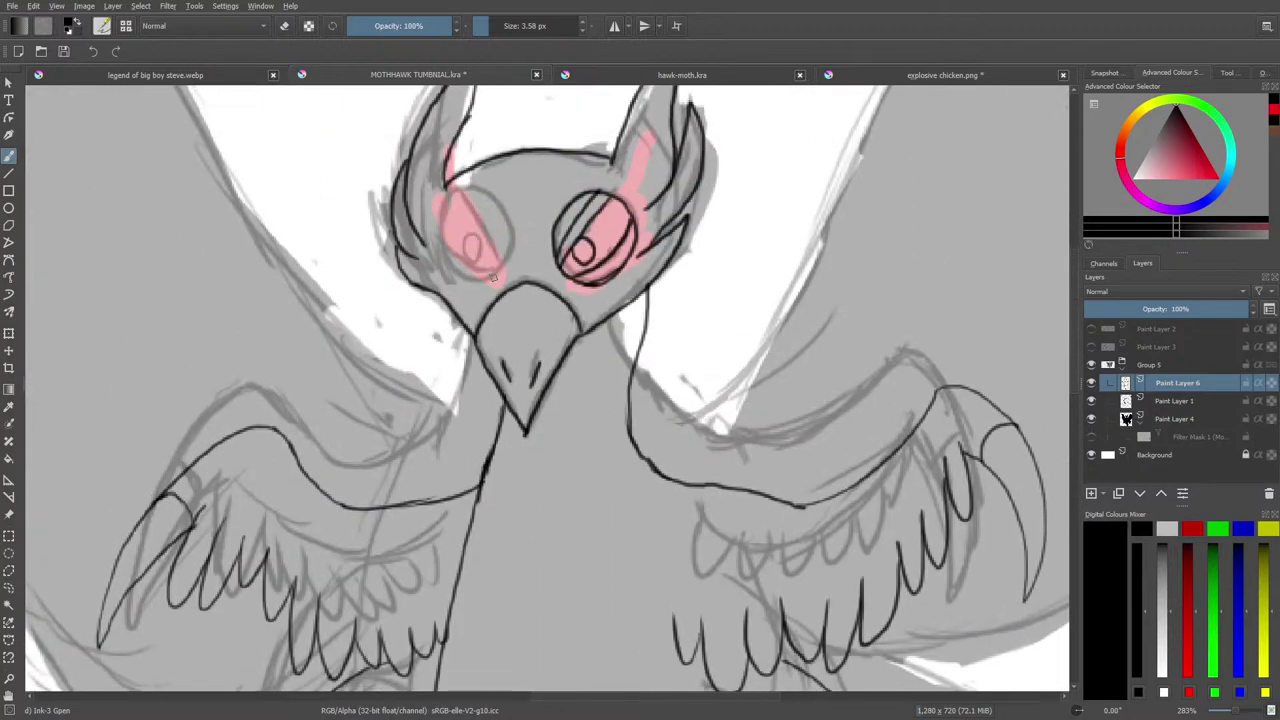
pyautogui.moveTo(492, 278)
pyautogui.mouseDown()
pyautogui.moveTo(512, 238)
pyautogui.moveTo(478, 196)
pyautogui.moveTo(455, 196)
pyautogui.moveTo(440, 260)
pyautogui.moveTo(466, 285)
pyautogui.moveTo(500, 252)
pyautogui.moveTo(467, 195)
pyautogui.mouseUp()
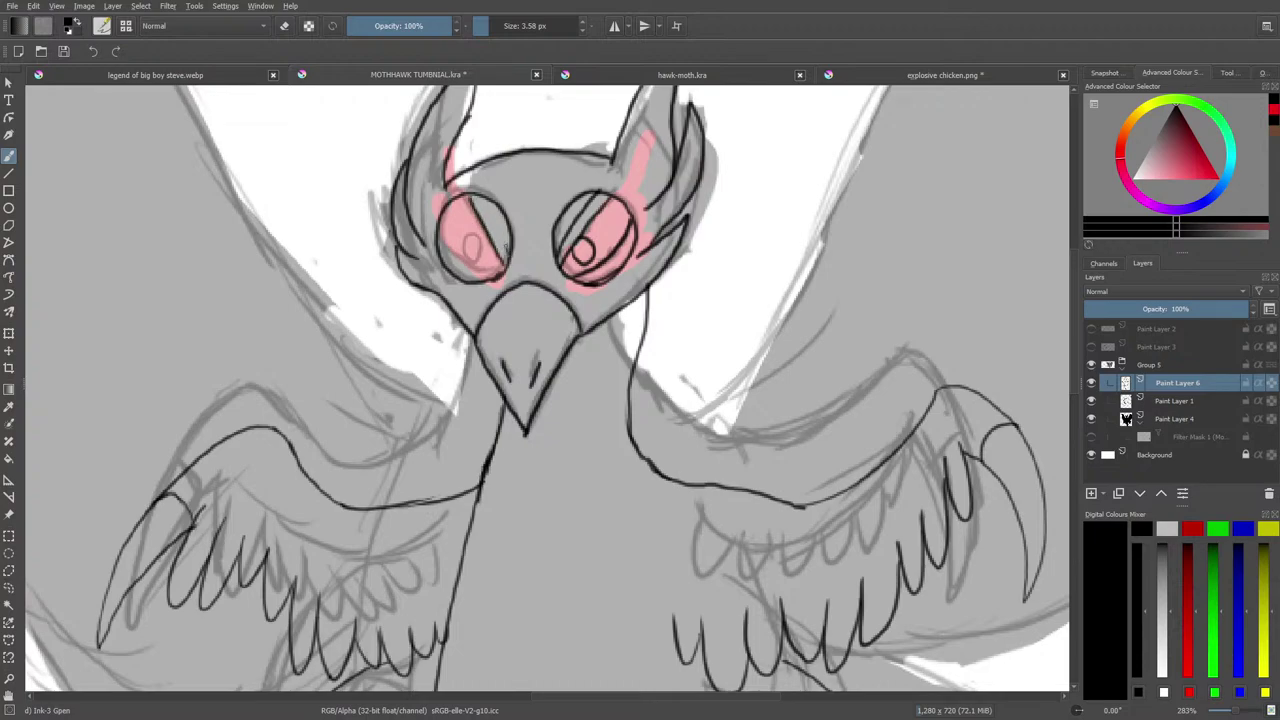
pyautogui.moveTo(506, 248); pyautogui.dragTo(479, 197)
pyautogui.moveTo(503, 268)
pyautogui.mouseDown()
pyautogui.moveTo(465, 268)
pyautogui.moveTo(437, 237)
pyautogui.mouseUp()
pyautogui.moveTo(479, 258)
pyautogui.mouseDown()
pyautogui.moveTo(466, 242)
pyautogui.moveTo(480, 246)
pyautogui.mouseUp()
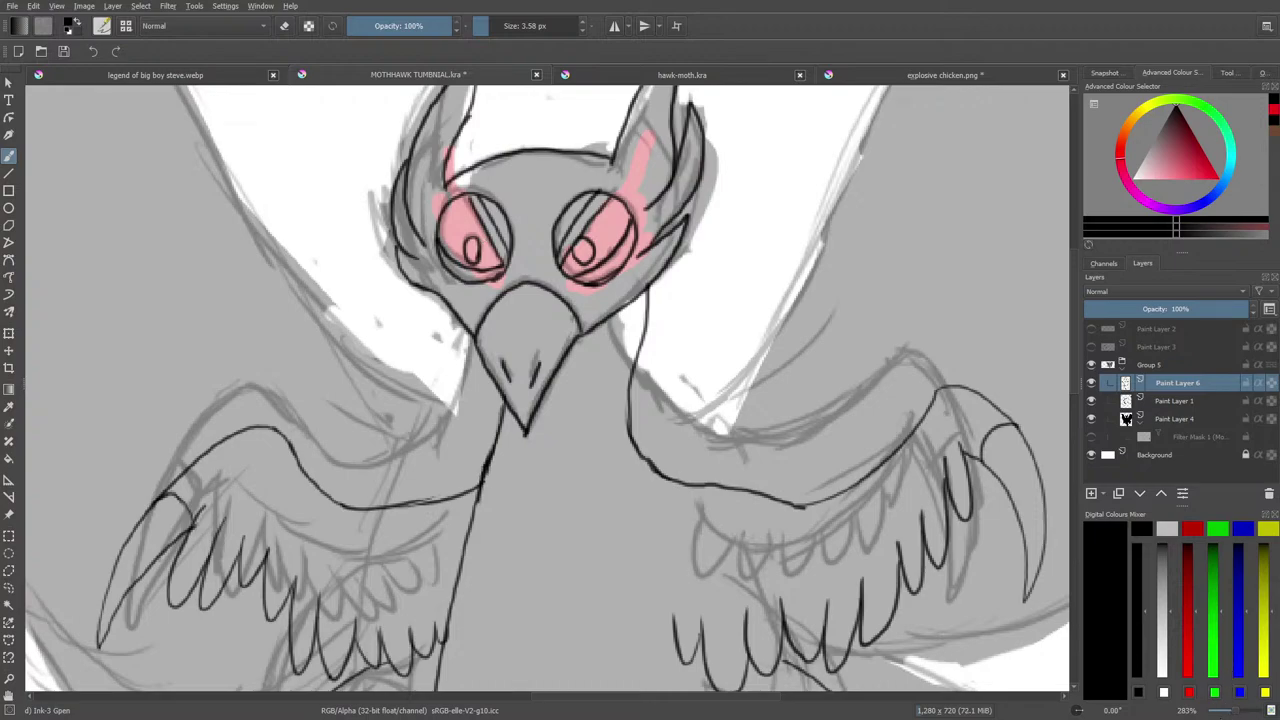
# Erase the right eye's pupil and ink a narrower oval one, and make Paint Layer 3 visible.
pyautogui.moveTo(1237, 713)
pyautogui.mouseDown()
pyautogui.moveTo(1215, 713)
pyautogui.moveTo(1243, 713)
pyautogui.mouseUp()
pyautogui.click(1091, 346)
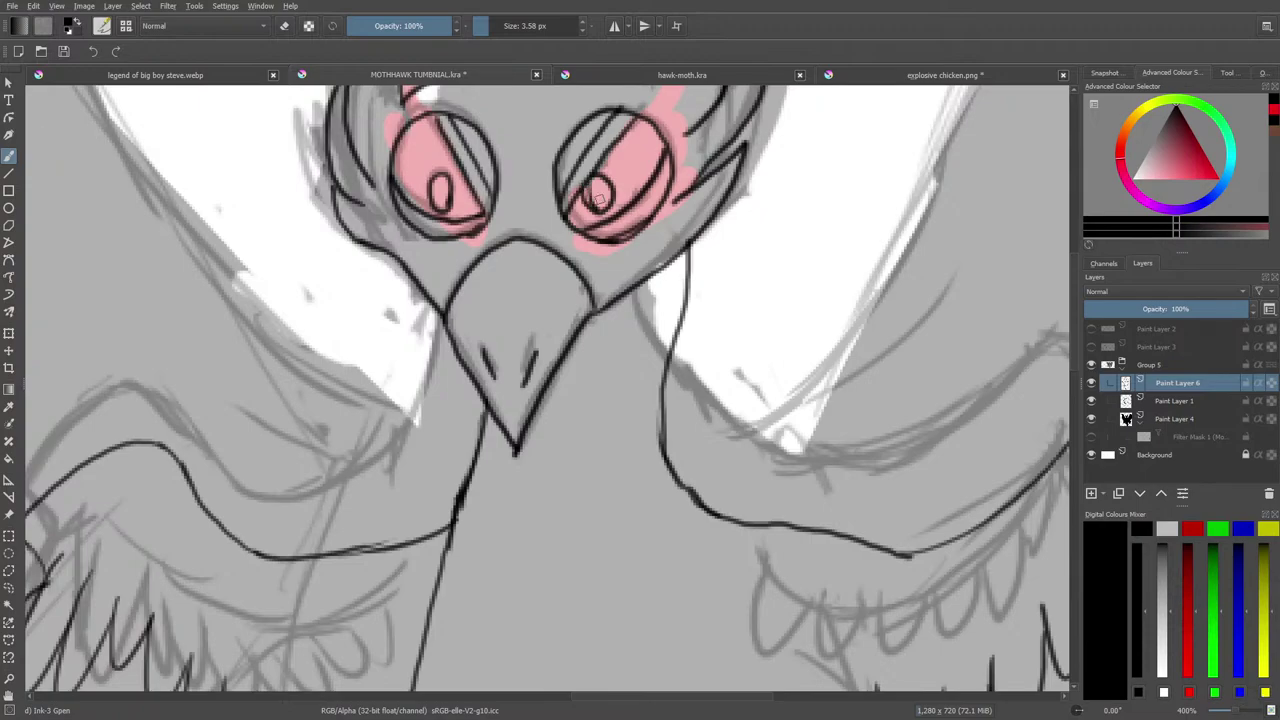
pyautogui.press('/')
pyautogui.moveTo(607, 189)
pyautogui.mouseDown()
pyautogui.moveTo(602, 168)
pyautogui.moveTo(594, 200)
pyautogui.moveTo(605, 194)
pyautogui.moveTo(597, 202)
pyautogui.moveTo(596, 180)
pyautogui.moveTo(602, 193)
pyautogui.mouseUp()
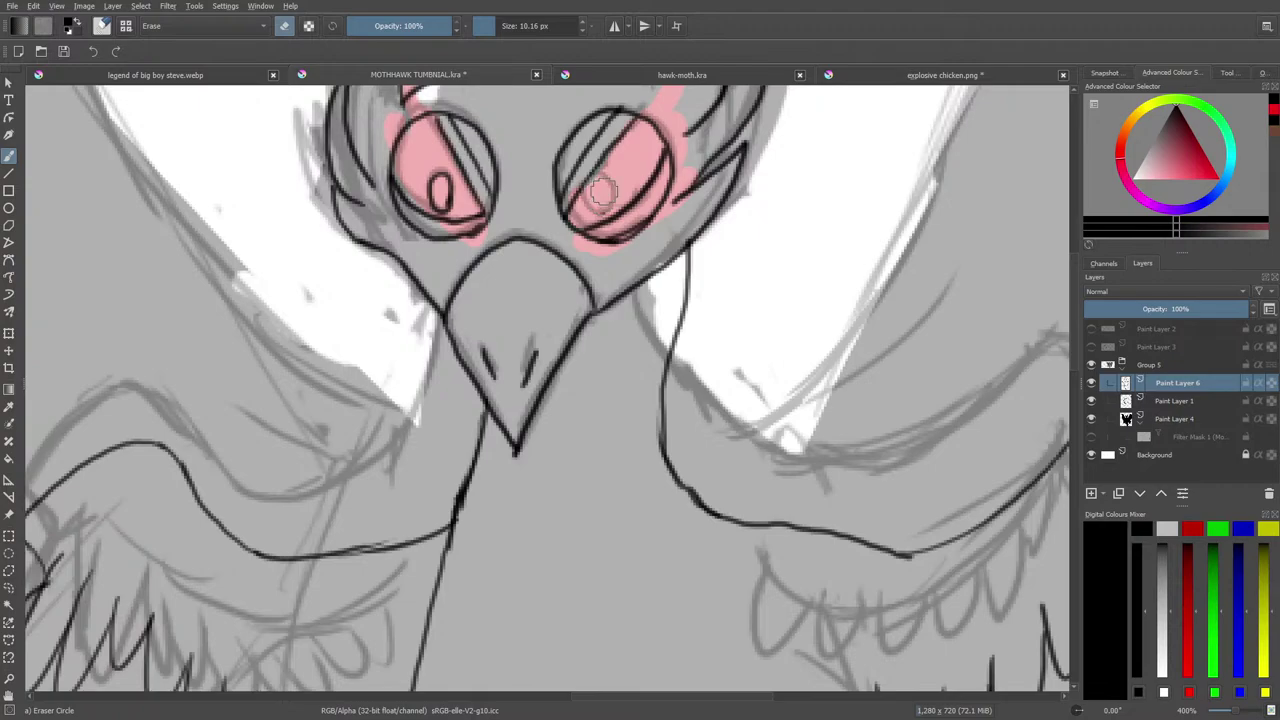
pyautogui.click(1091, 347)
pyautogui.click(1225, 712)
pyautogui.moveTo(1225, 712); pyautogui.dragTo(1231, 713)
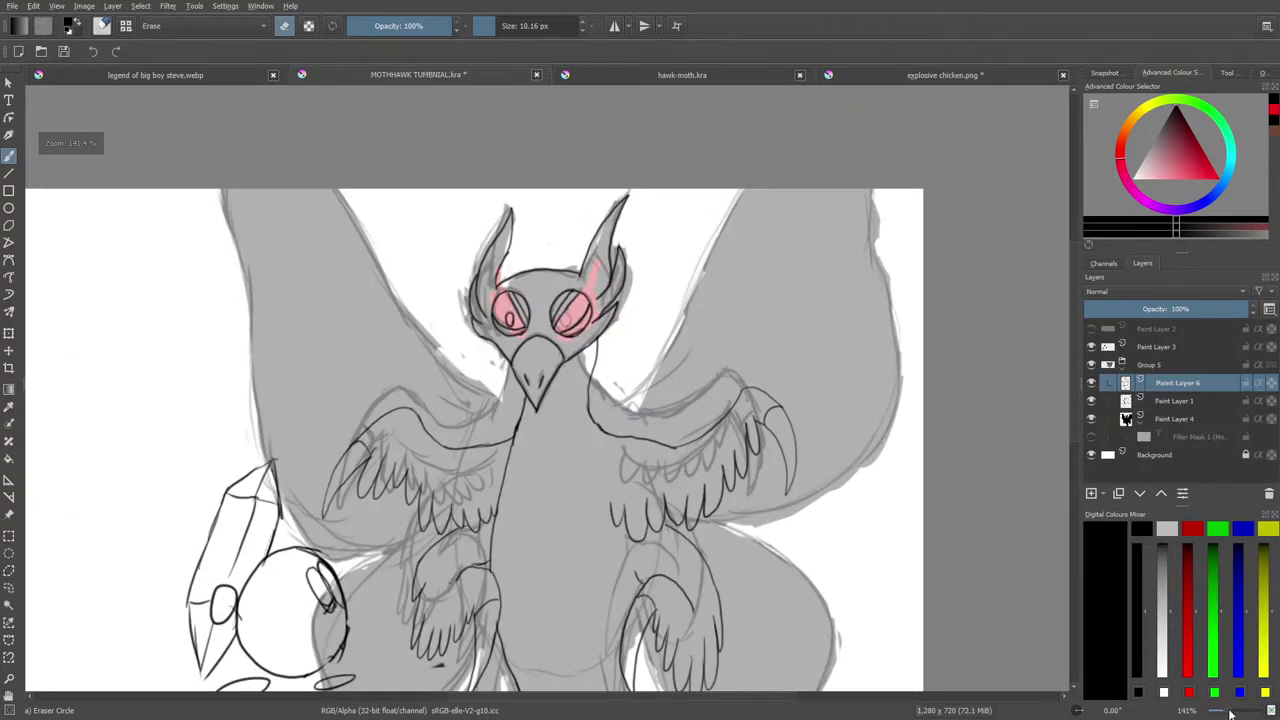
pyautogui.press('e')
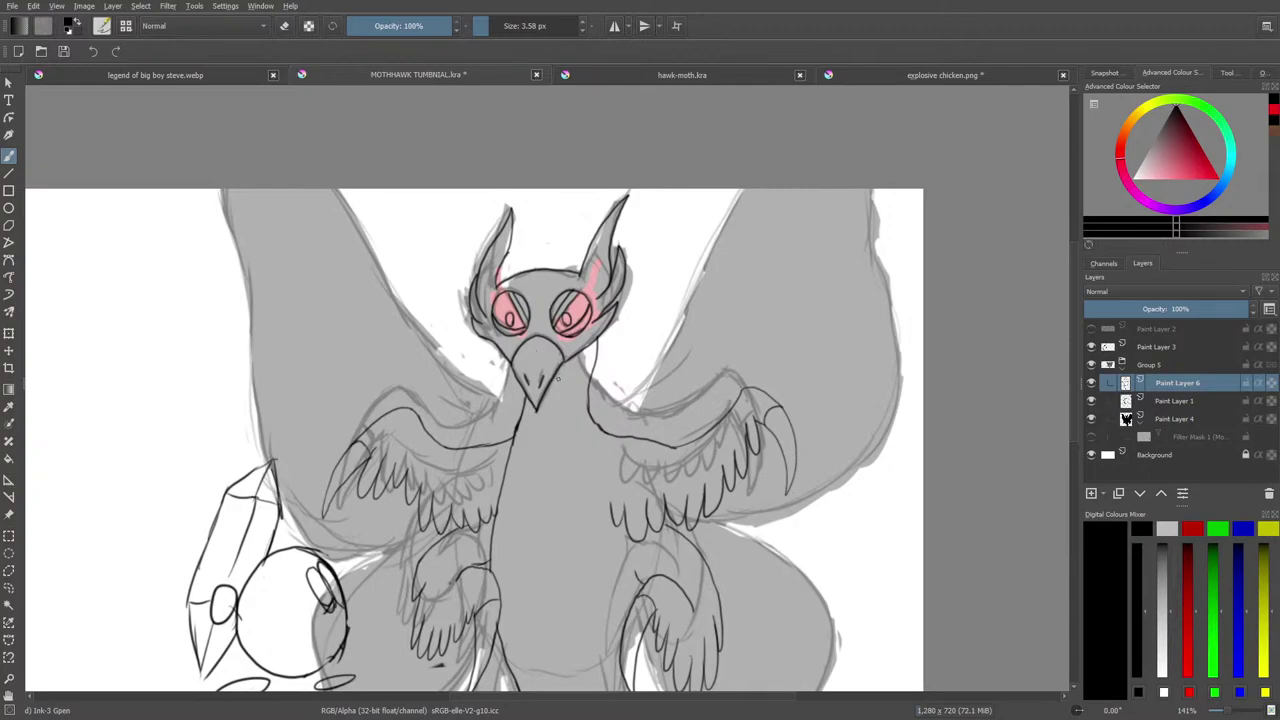
# Try a curved neck line running from the beak's right edge down to the left body outline, then remove it.
pyautogui.moveTo(548, 386); pyautogui.dragTo(514, 448)
pyautogui.moveTo(1229, 710); pyautogui.dragTo(1241, 713)
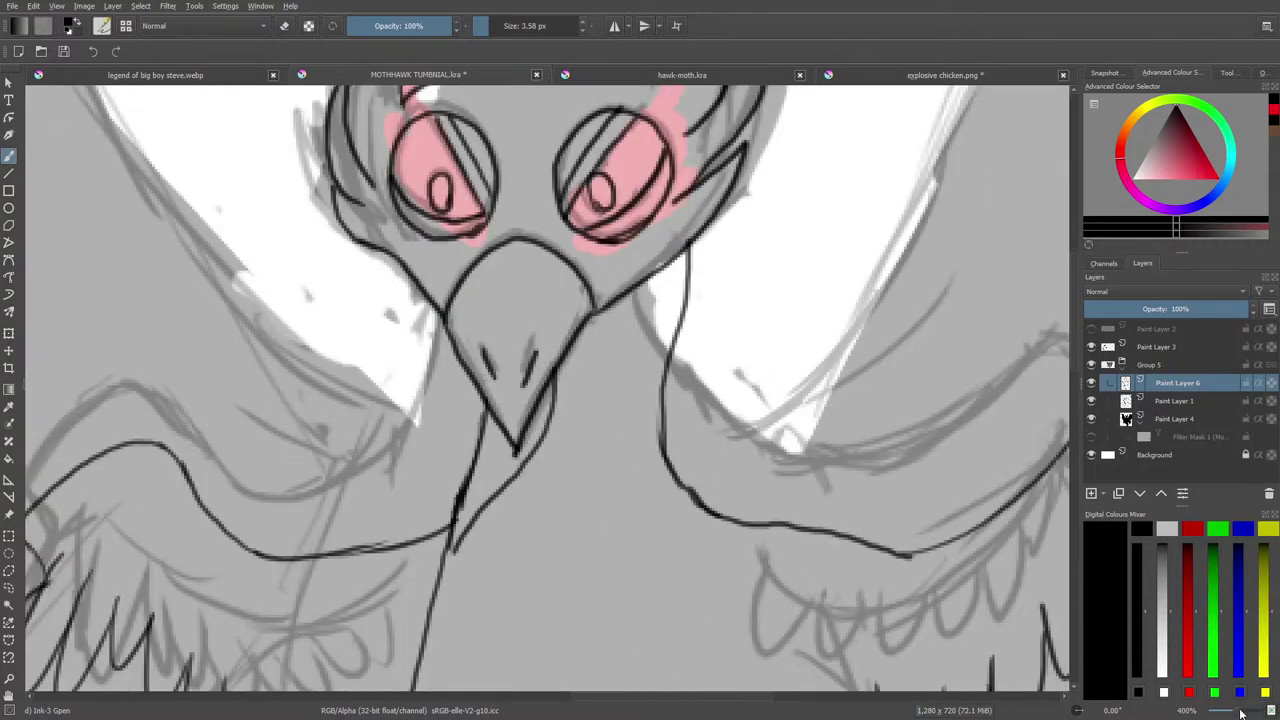
pyautogui.press('e')
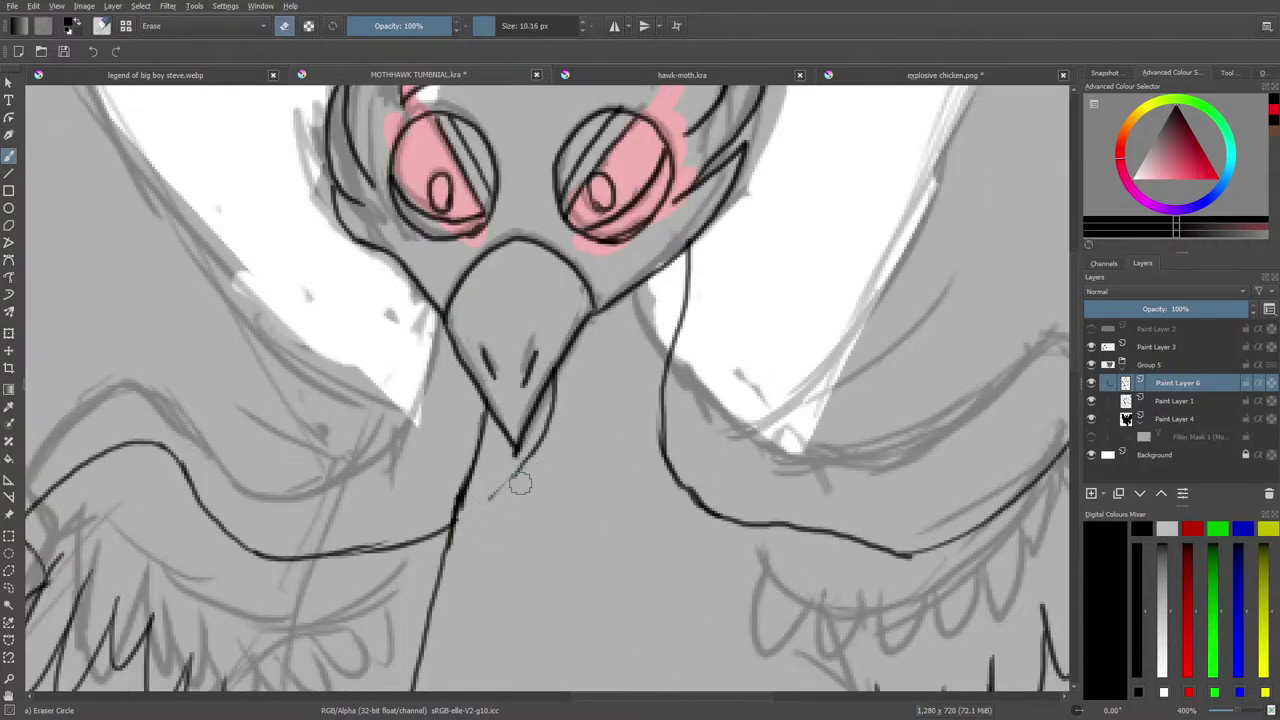
pyautogui.moveTo(520, 480)
pyautogui.mouseDown()
pyautogui.moveTo(551, 423)
pyautogui.moveTo(534, 460)
pyautogui.moveTo(545, 446)
pyautogui.mouseUp()
# Check the hawk-moth and explosive chicken references, then re-ink the body's left outline as a wider curve and erase the old line.
pyautogui.click(626, 76)
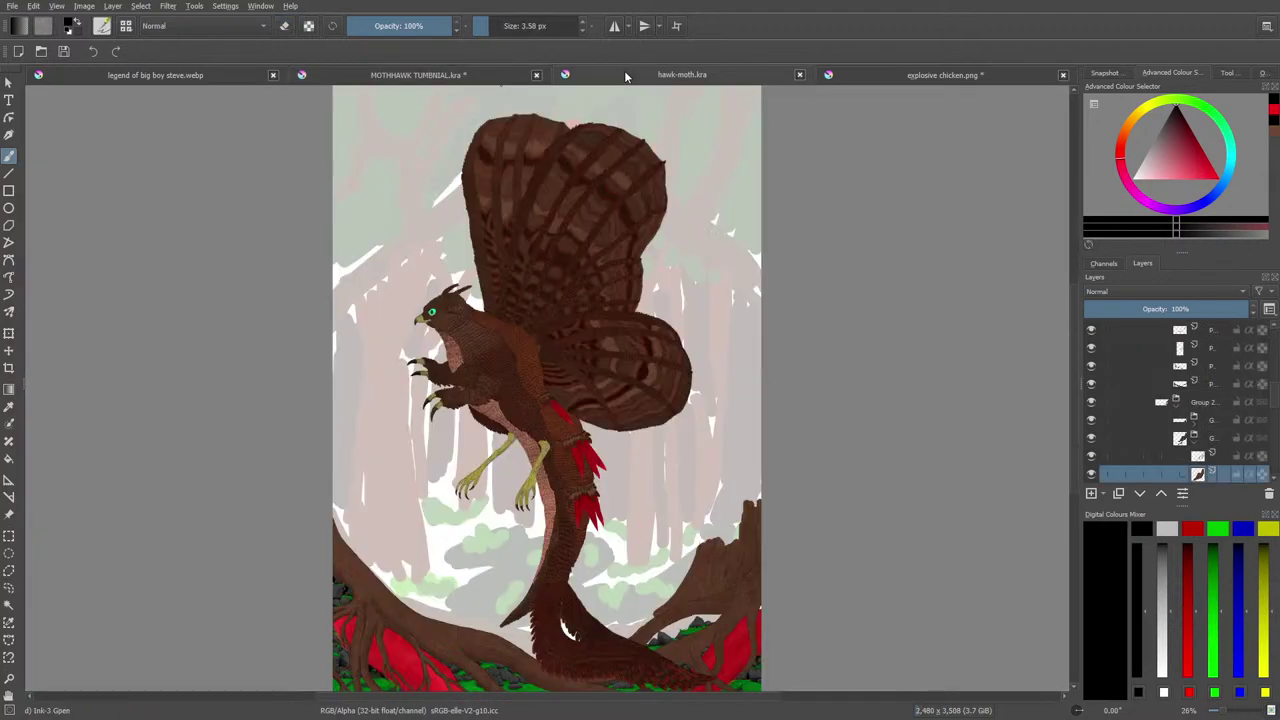
pyautogui.click(878, 76)
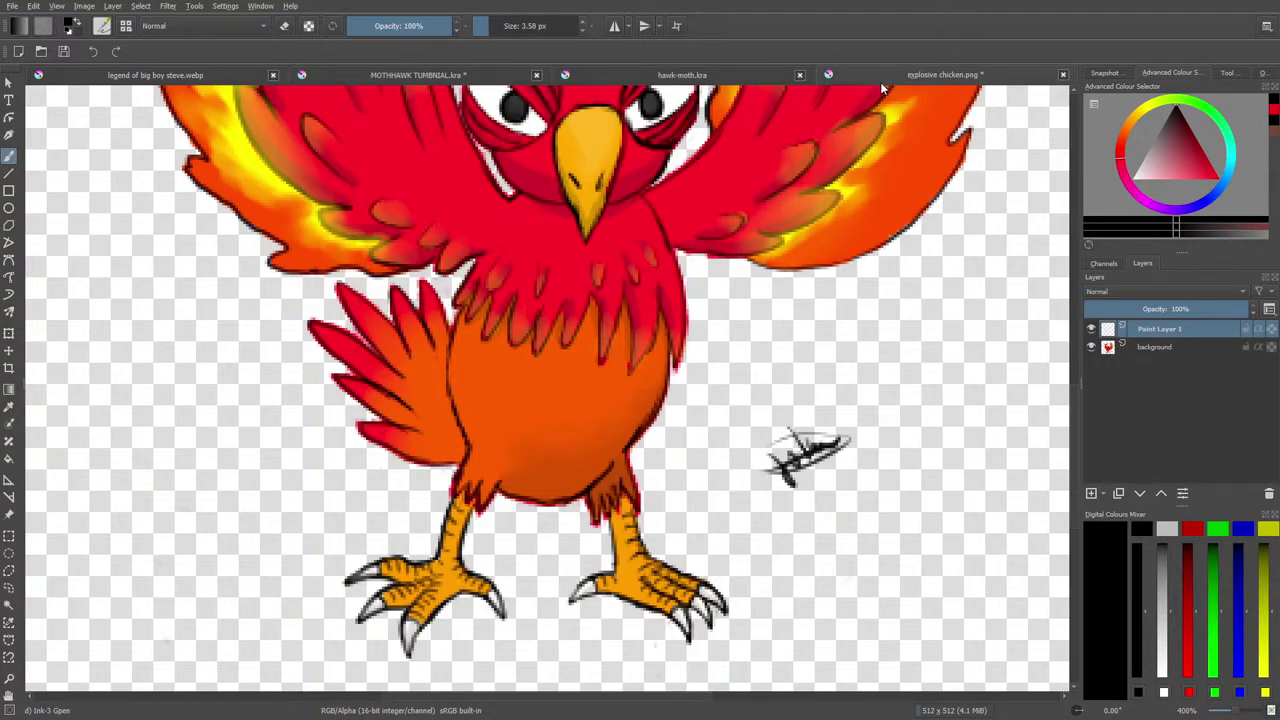
pyautogui.click(406, 74)
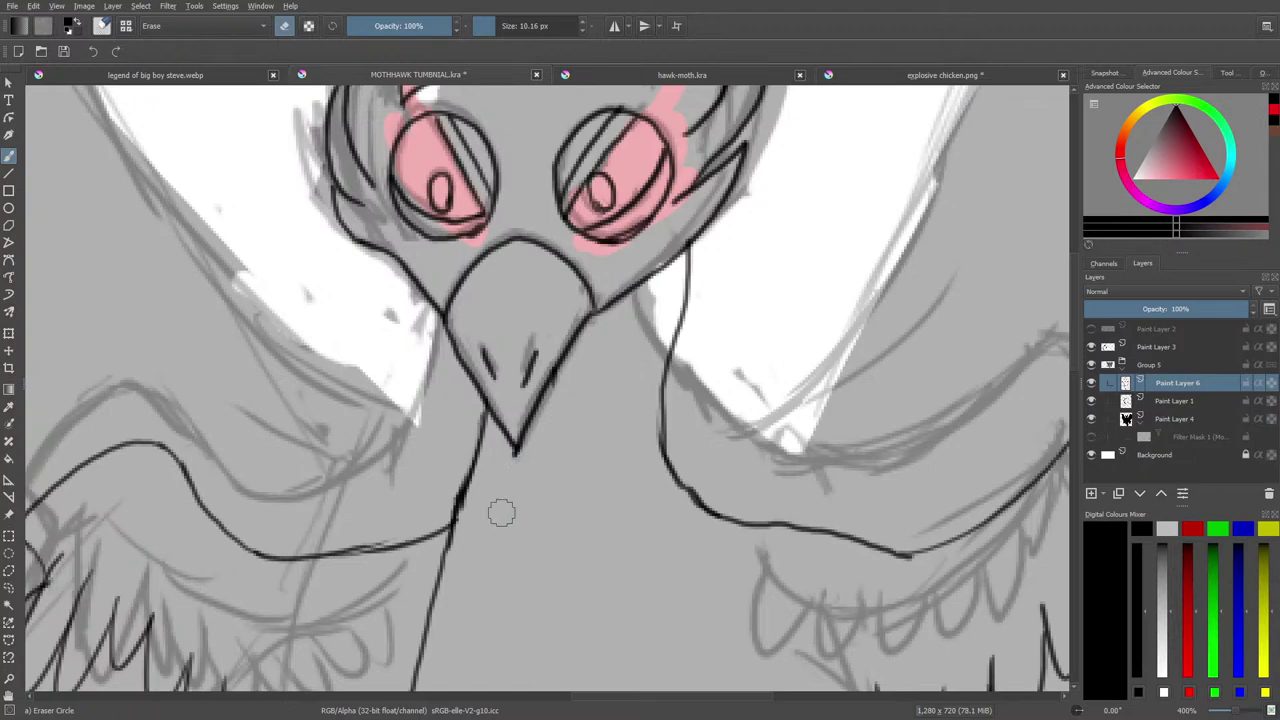
pyautogui.scroll(-5, 1077, 372)
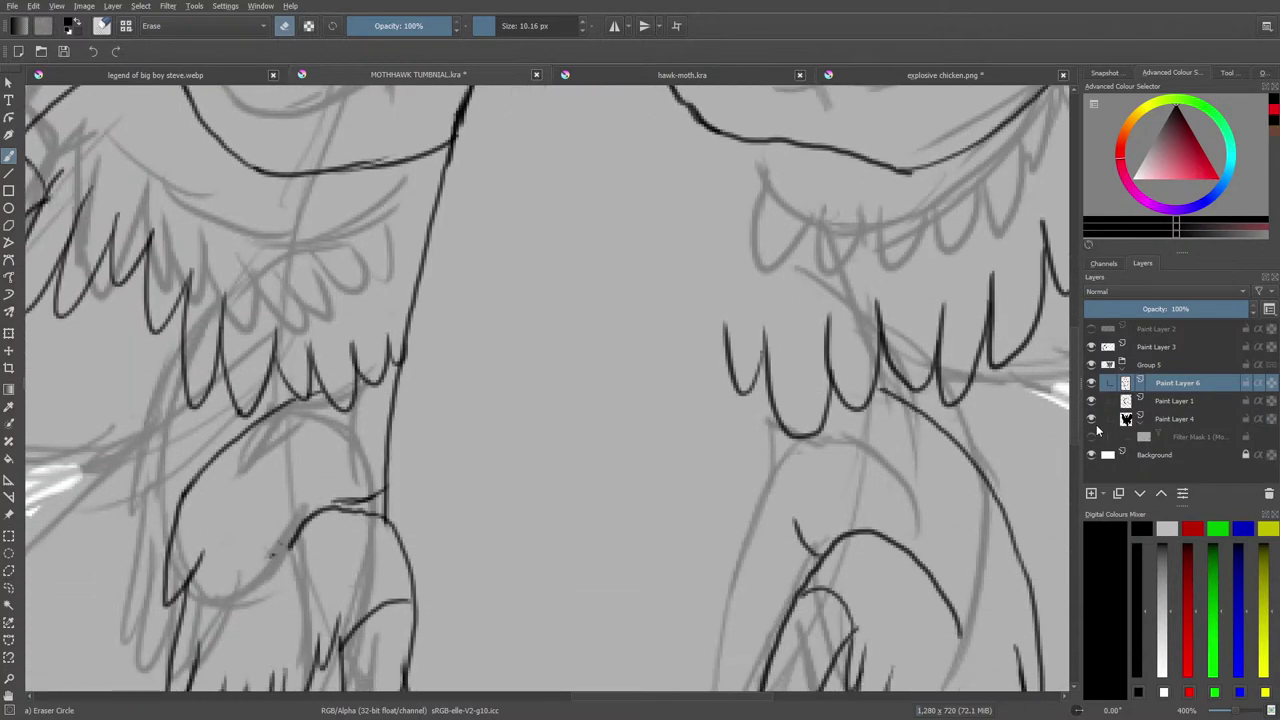
pyautogui.press('/')
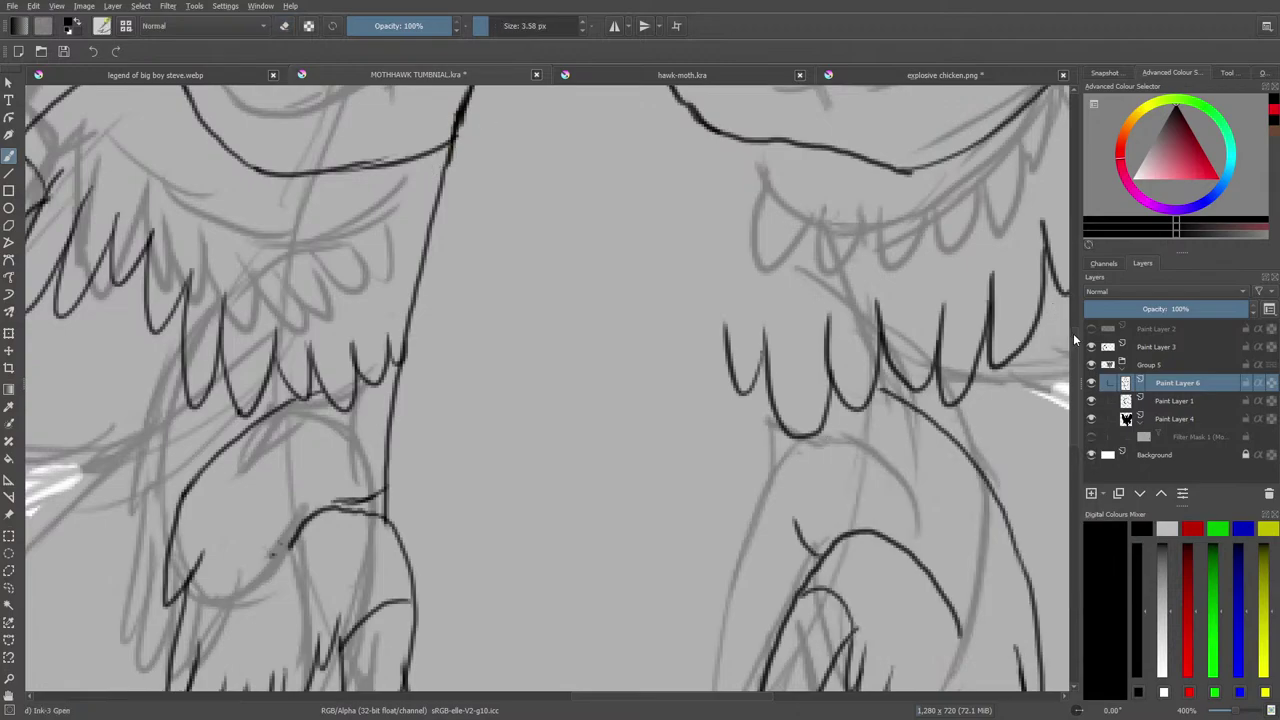
pyautogui.scroll(2, 1073, 333)
pyautogui.moveTo(484, 172)
pyautogui.mouseDown()
pyautogui.moveTo(414, 312)
pyautogui.moveTo(380, 455)
pyautogui.moveTo(398, 618)
pyautogui.mouseUp()
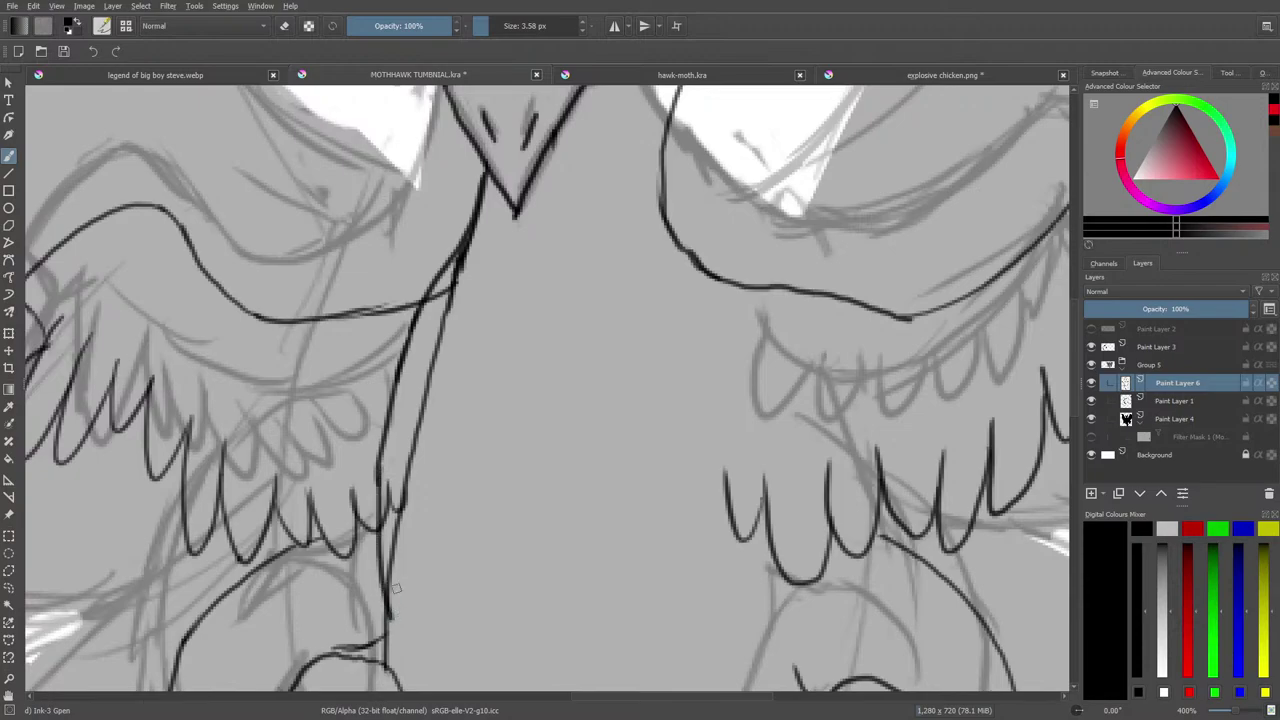
pyautogui.press('e')
pyautogui.moveTo(440, 368)
pyautogui.mouseDown()
pyautogui.moveTo(456, 288)
pyautogui.moveTo(411, 480)
pyautogui.moveTo(394, 494)
pyautogui.moveTo(400, 614)
pyautogui.mouseUp()
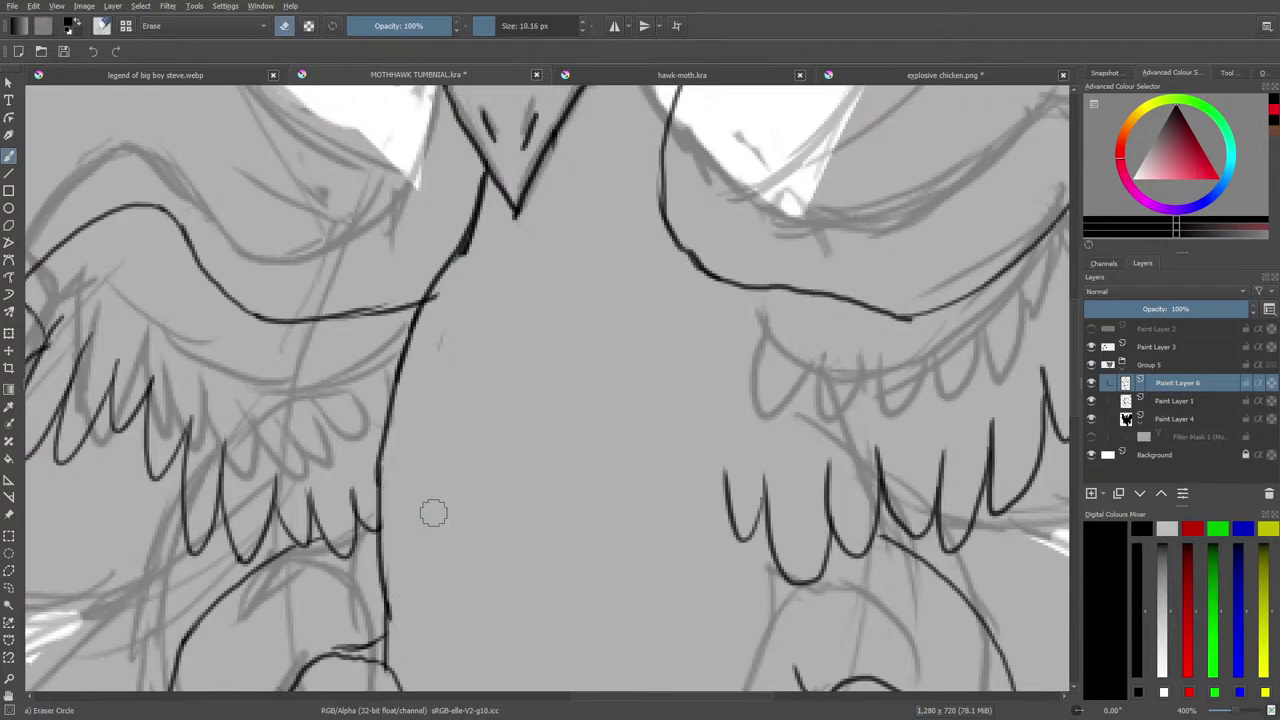
# Check the hawk-moth reference's plumage, then ink pointed feather tufts along the right side of the mothhawk's neck.
pyautogui.click(656, 74)
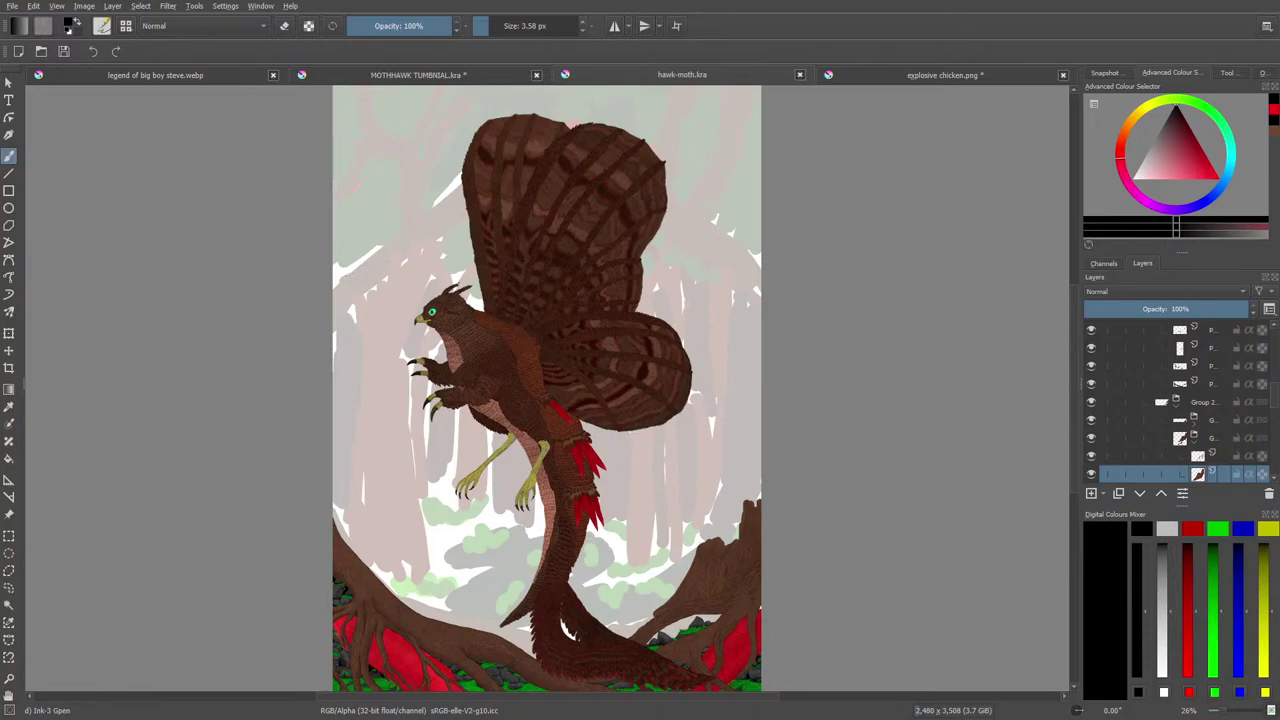
pyautogui.moveTo(1222, 714); pyautogui.dragTo(1235, 716)
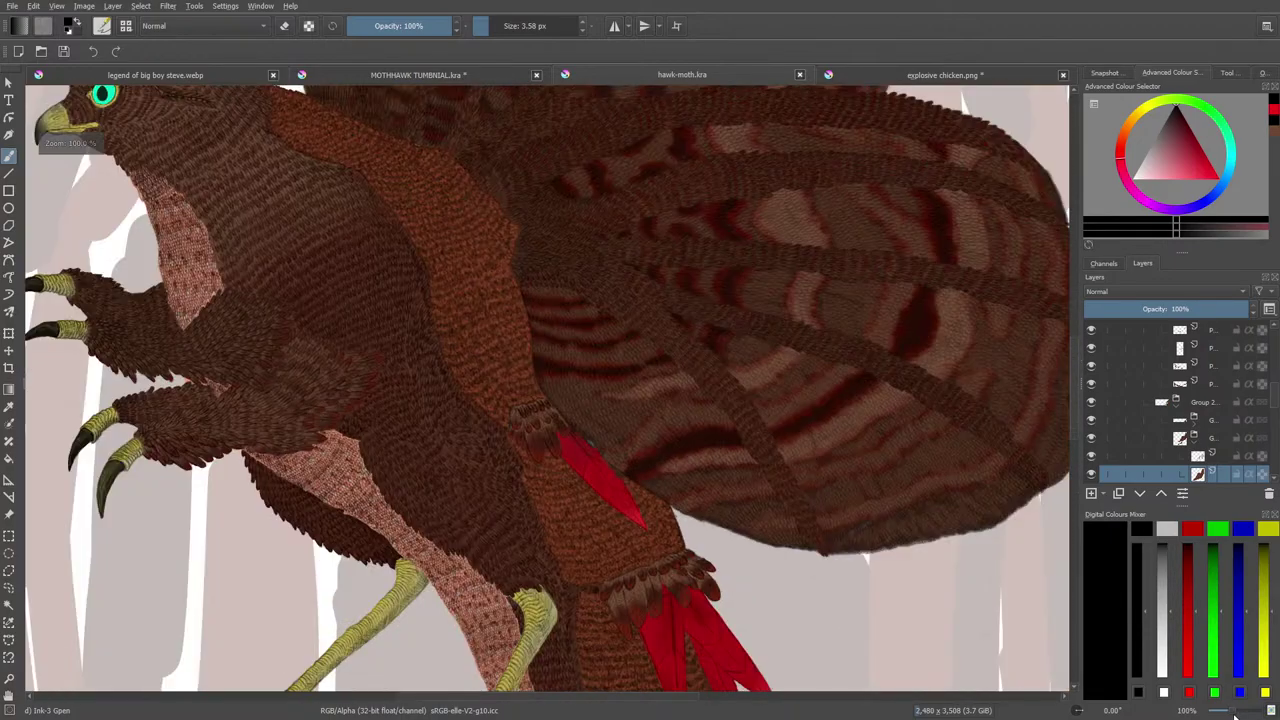
pyautogui.click(460, 75)
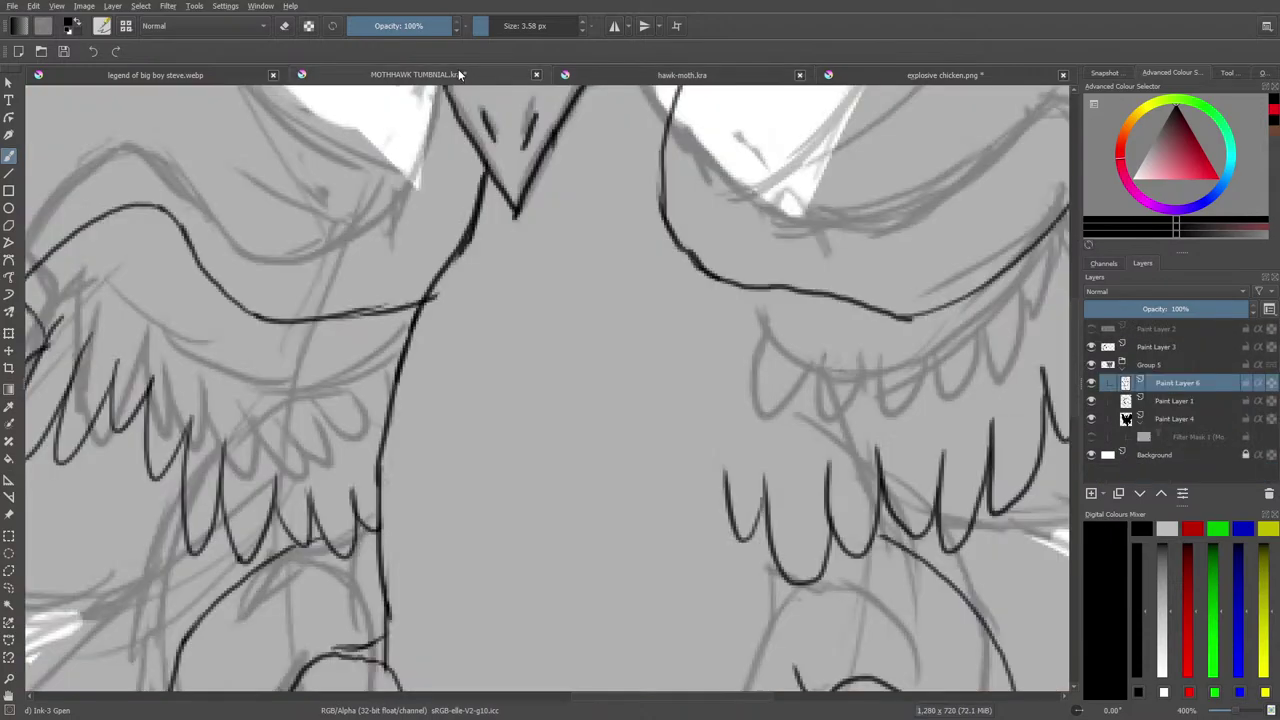
pyautogui.scroll(3, 1075, 370)
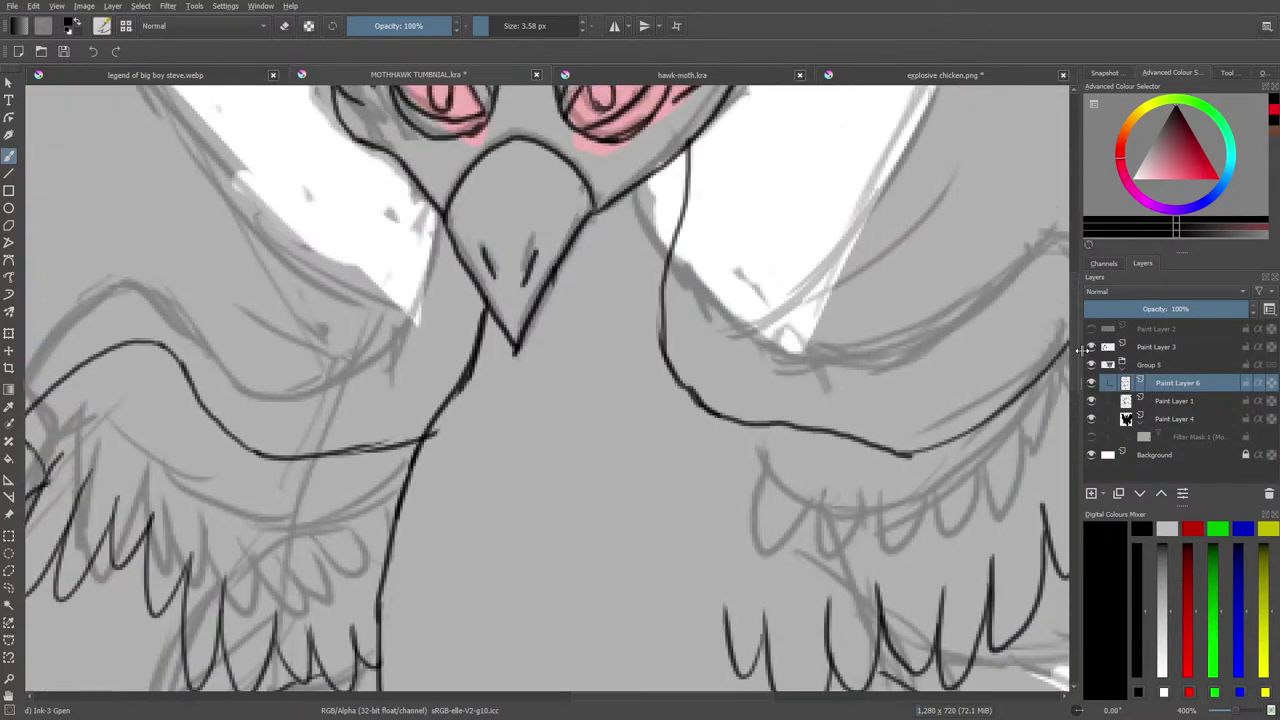
pyautogui.click(630, 70)
pyautogui.click(418, 73)
pyautogui.moveTo(689, 150)
pyautogui.mouseDown()
pyautogui.moveTo(682, 229)
pyautogui.moveTo(634, 231)
pyautogui.moveTo(635, 249)
pyautogui.moveTo(643, 238)
pyautogui.moveTo(615, 242)
pyautogui.moveTo(617, 272)
pyautogui.moveTo(686, 250)
pyautogui.moveTo(697, 325)
pyautogui.mouseUp()
pyautogui.moveTo(680, 280)
pyautogui.mouseDown()
pyautogui.moveTo(662, 335)
pyautogui.moveTo(644, 292)
pyautogui.moveTo(640, 347)
pyautogui.mouseUp()
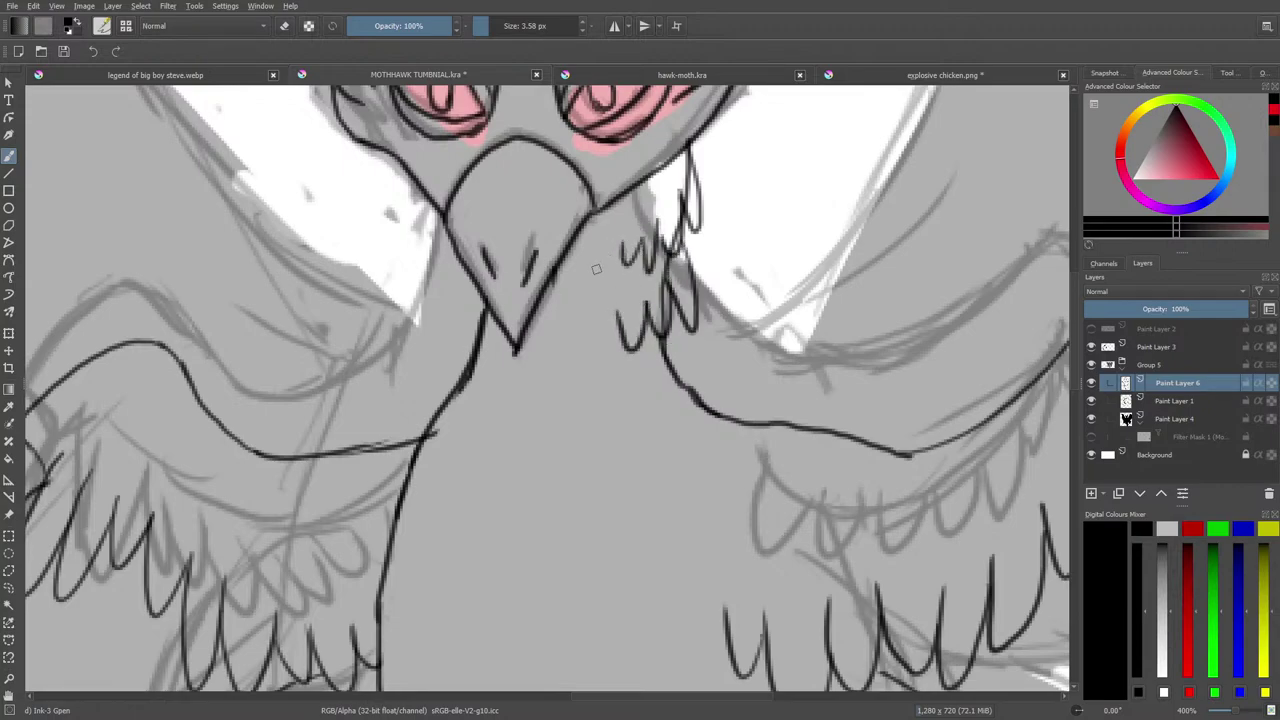
# Ink a jagged feather edge running down the throat from the beak's right corner, ending in small rounded tufts.
pyautogui.moveTo(592, 214)
pyautogui.mouseDown()
pyautogui.moveTo(583, 296)
pyautogui.moveTo(595, 295)
pyautogui.moveTo(577, 380)
pyautogui.mouseUp()
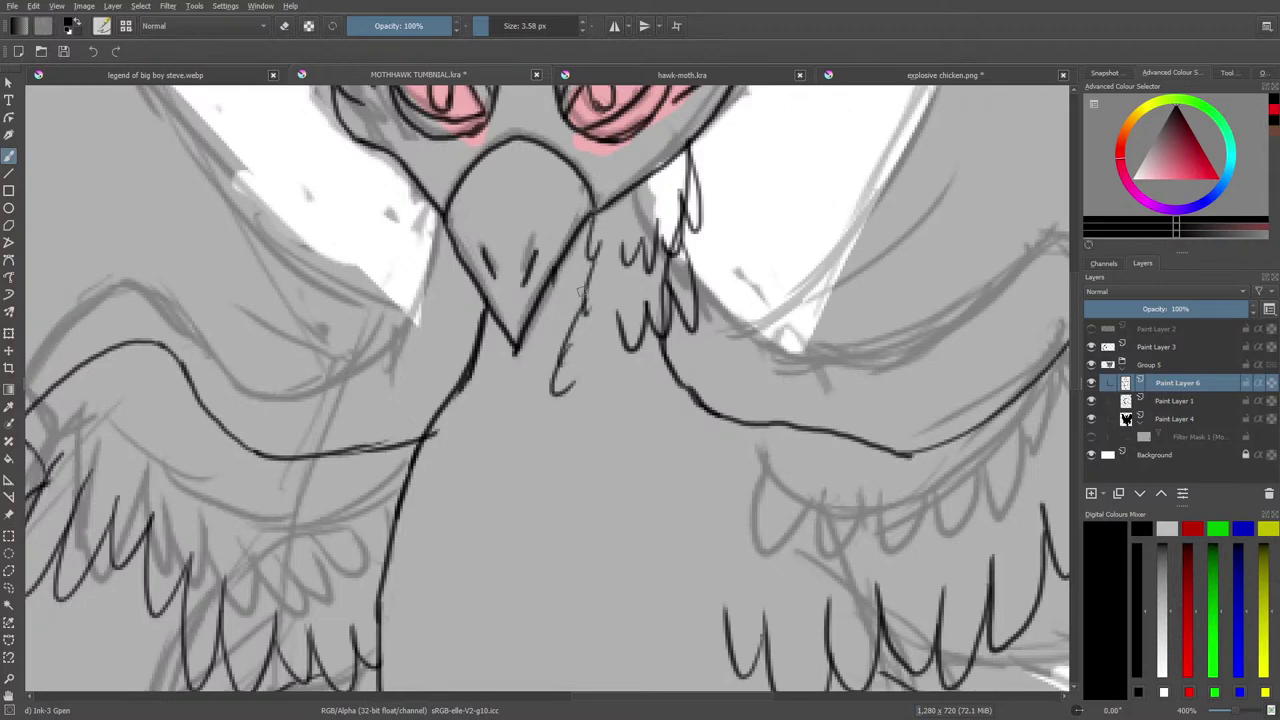
pyautogui.moveTo(598, 338); pyautogui.dragTo(584, 394)
pyautogui.moveTo(596, 298); pyautogui.dragTo(576, 350)
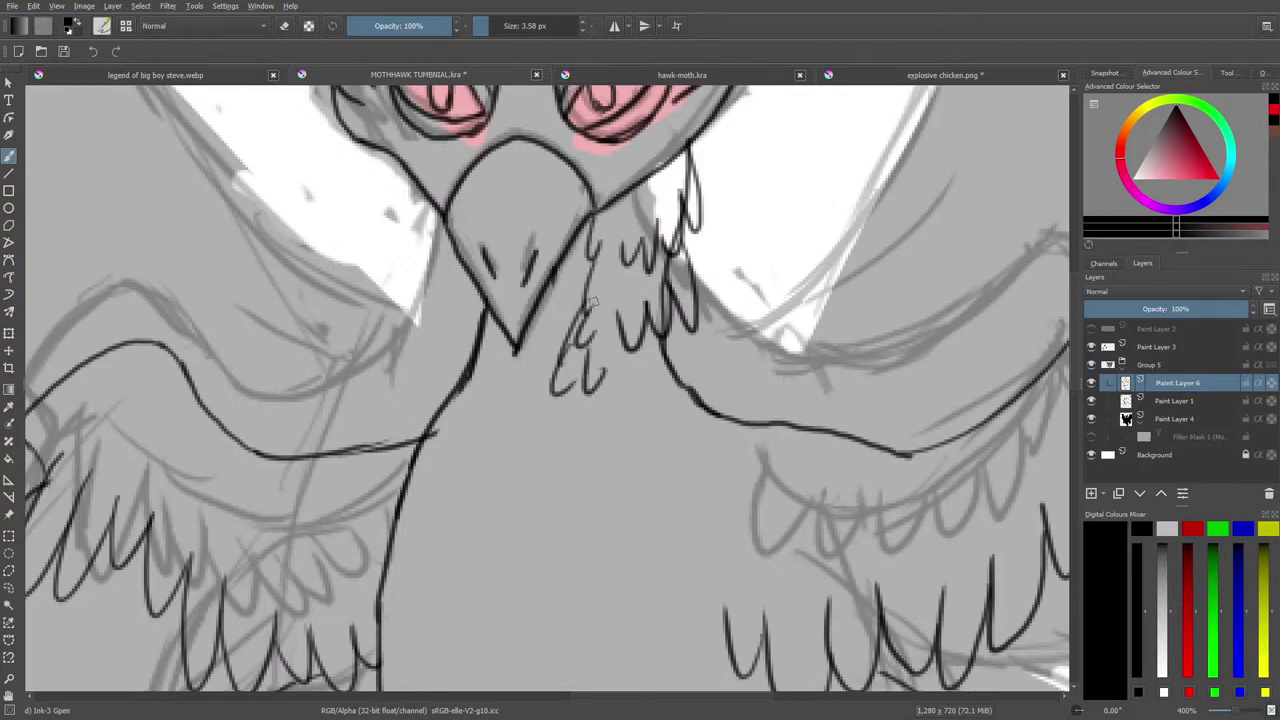
pyautogui.moveTo(600, 252)
pyautogui.mouseDown()
pyautogui.moveTo(556, 347)
pyautogui.moveTo(558, 400)
pyautogui.moveTo(565, 371)
pyautogui.moveTo(630, 410)
pyautogui.mouseUp()
pyautogui.press('e')
pyautogui.press('e')
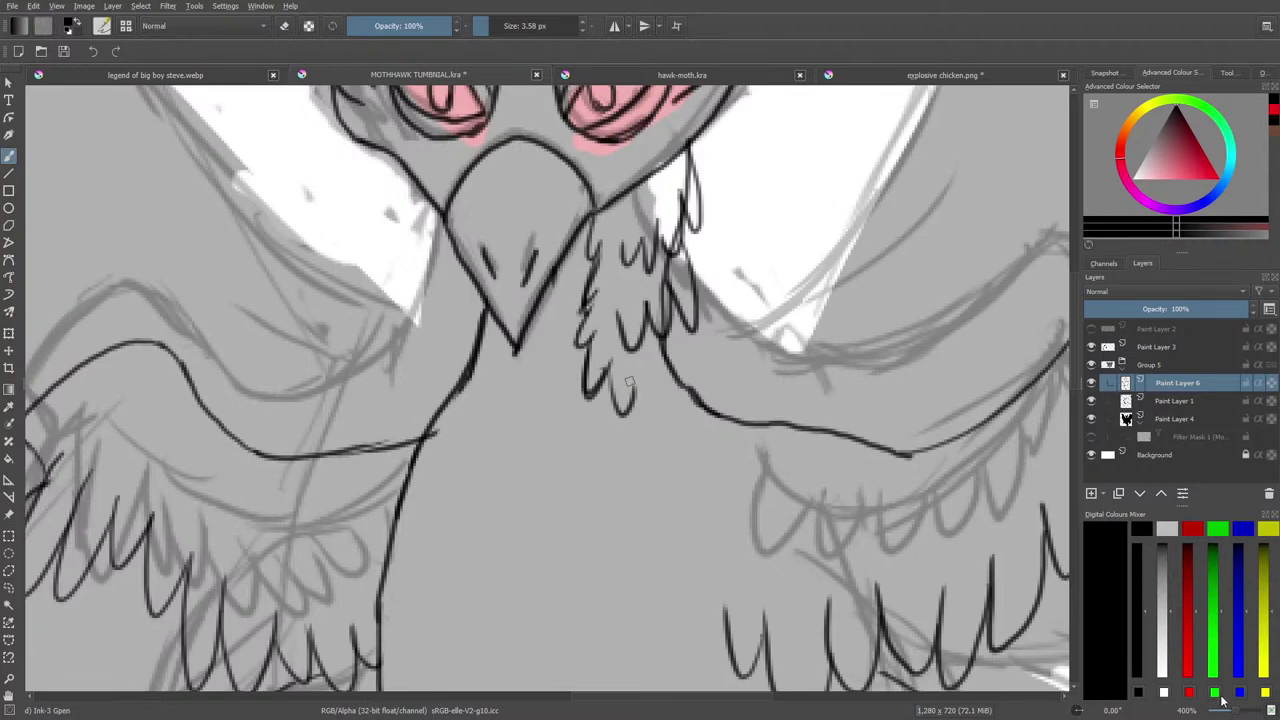
# Ink a feather where the neck meets the right shoulder and erase the old smooth neck line and stray marks there.
pyautogui.moveTo(1235, 711)
pyautogui.mouseDown()
pyautogui.moveTo(1223, 713)
pyautogui.moveTo(1236, 714)
pyautogui.mouseUp()
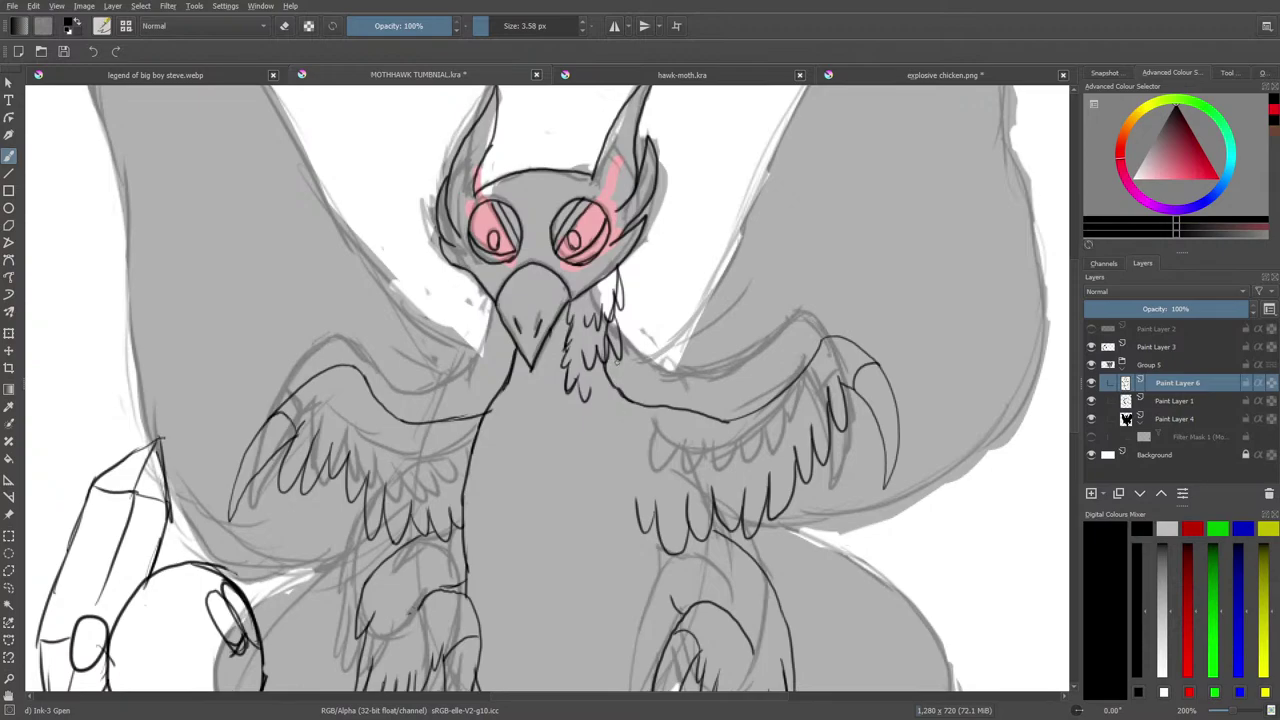
pyautogui.moveTo(616, 364); pyautogui.dragTo(628, 404)
pyautogui.press('e')
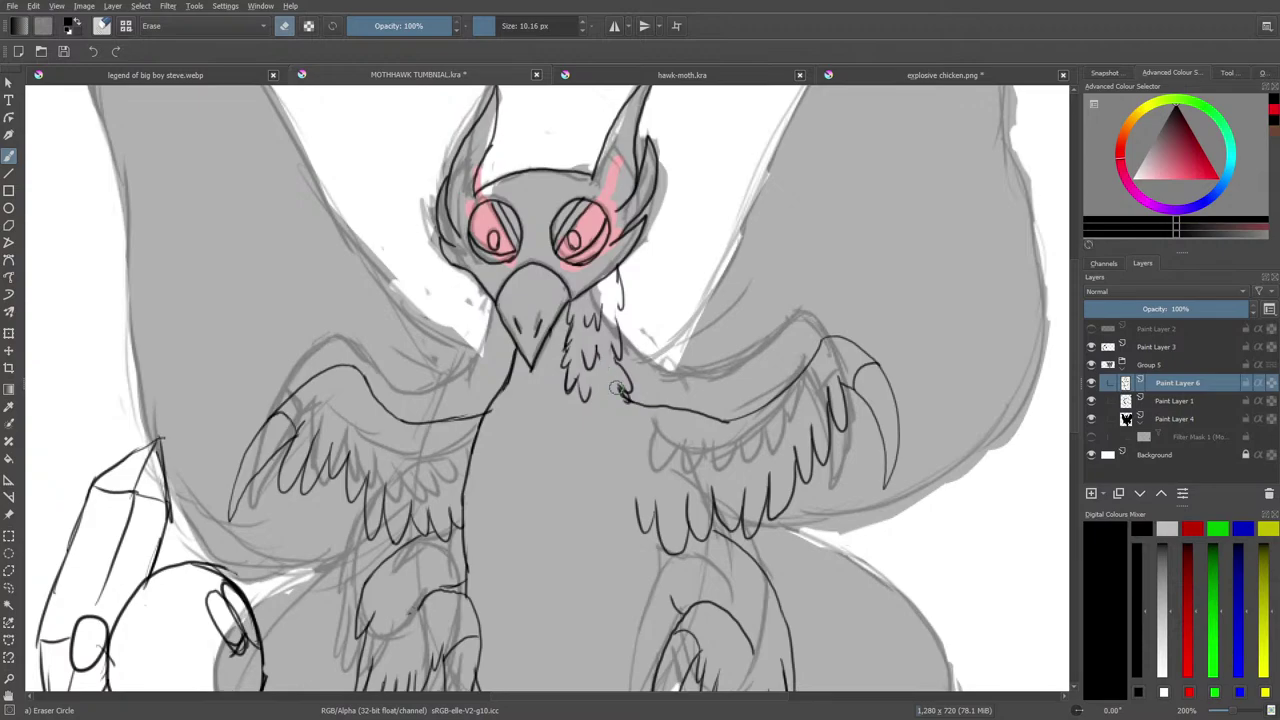
pyautogui.press('+')
pyautogui.press('+')
pyautogui.press('+')
pyautogui.press('e')
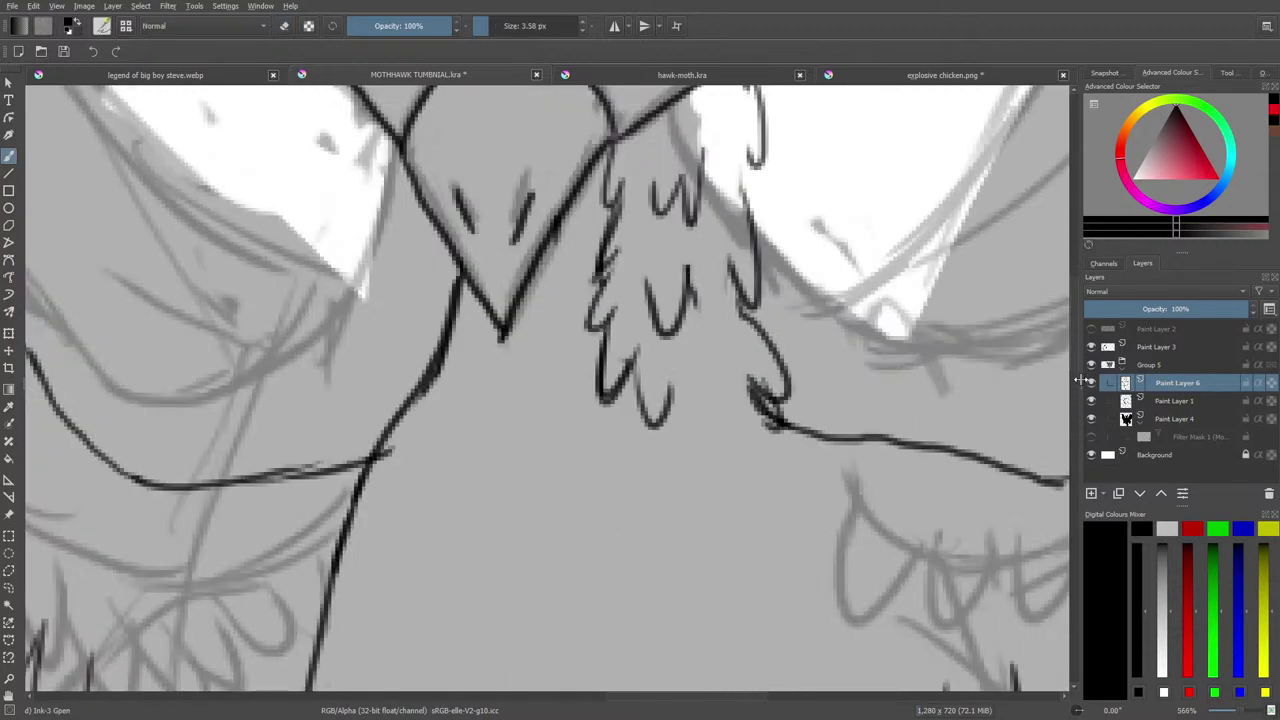
pyautogui.scroll(3, 1080, 370)
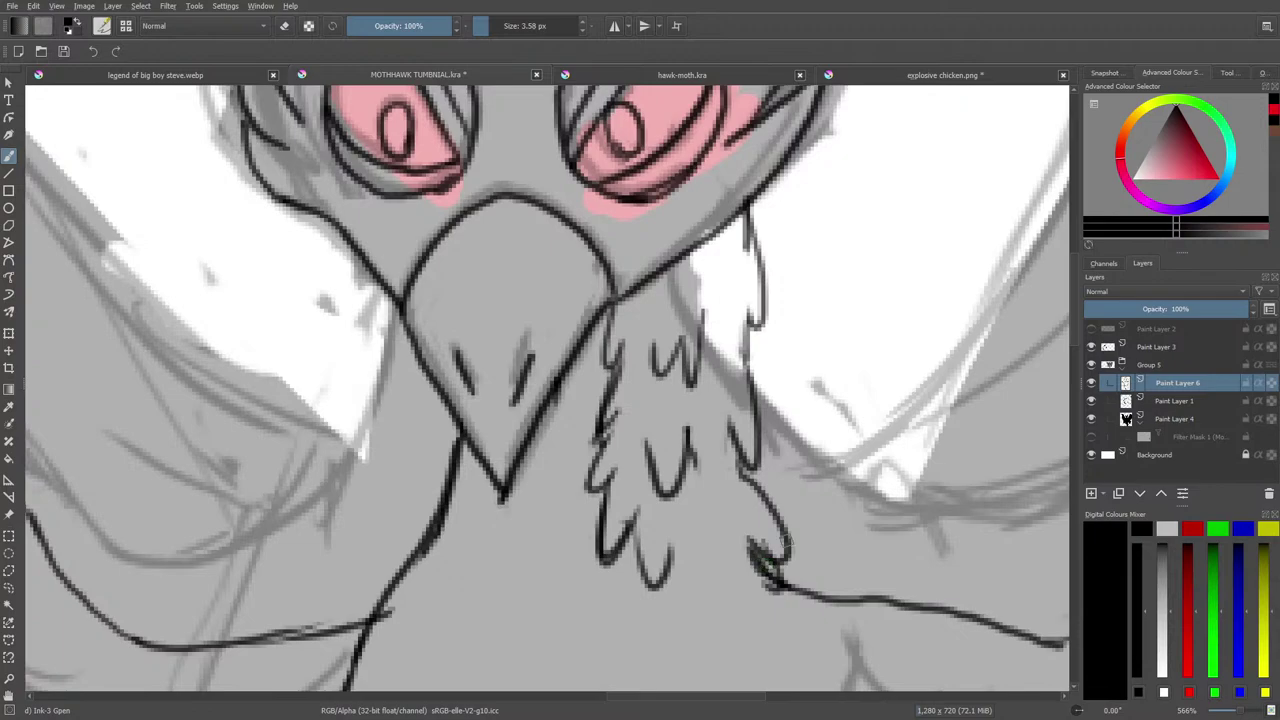
pyautogui.press('e')
pyautogui.moveTo(748, 577); pyautogui.dragTo(754, 569)
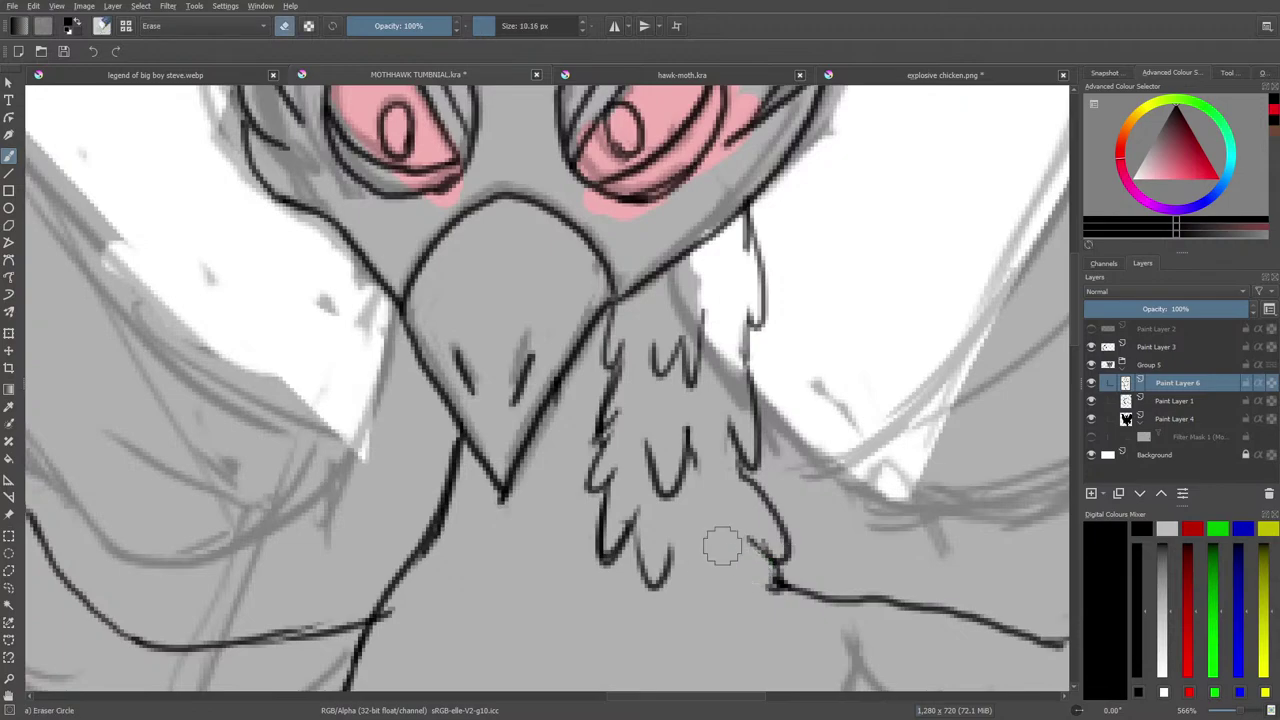
# Compare the hawk-moth and explosive chicken references, then ink a feathered edge from the throat down the right side of the belly.
pyautogui.moveTo(1237, 711); pyautogui.dragTo(1229, 711)
pyautogui.press('e')
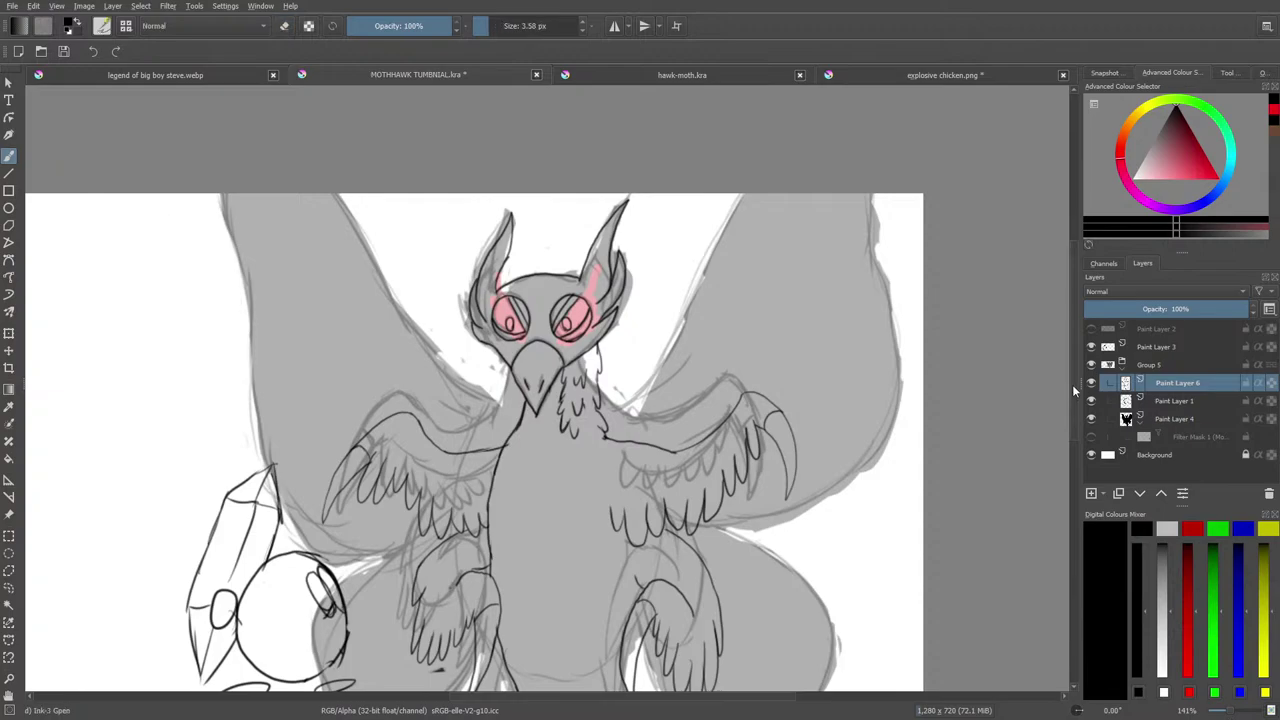
pyautogui.moveTo(1072, 384)
pyautogui.mouseDown()
pyautogui.moveTo(1077, 443)
pyautogui.moveTo(1075, 408)
pyautogui.mouseUp()
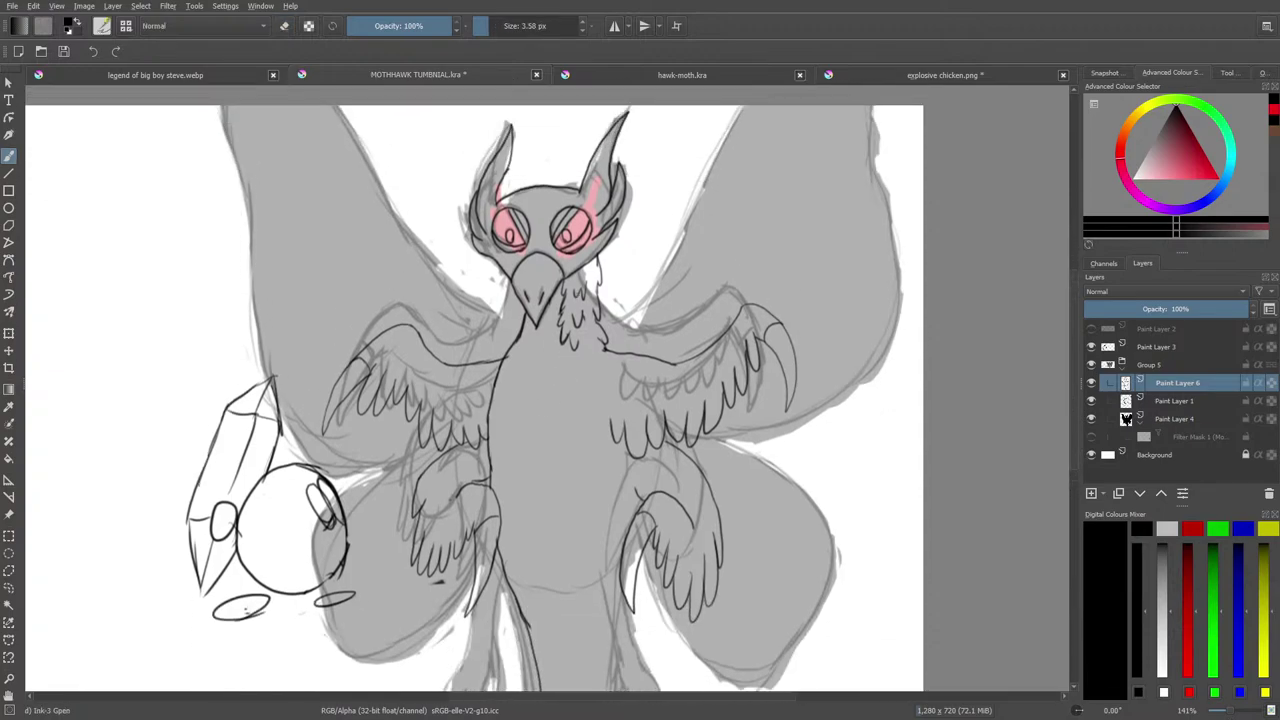
pyautogui.click(610, 73)
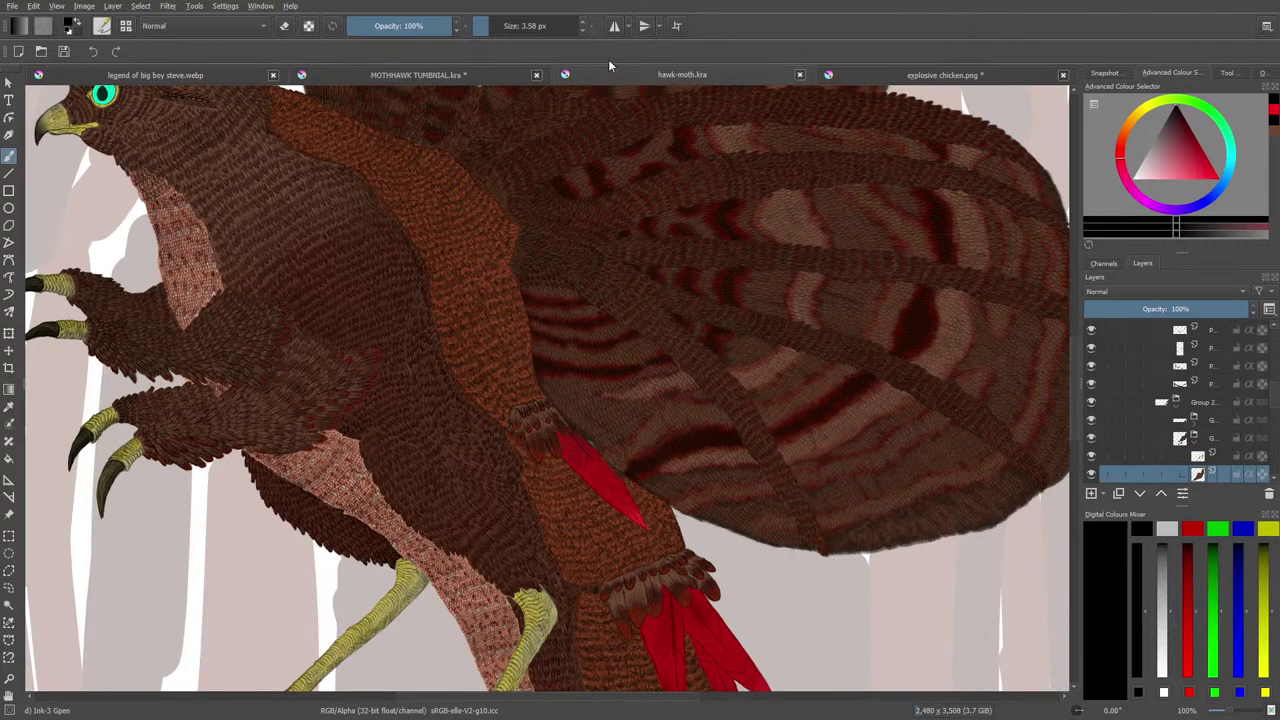
pyautogui.click(876, 74)
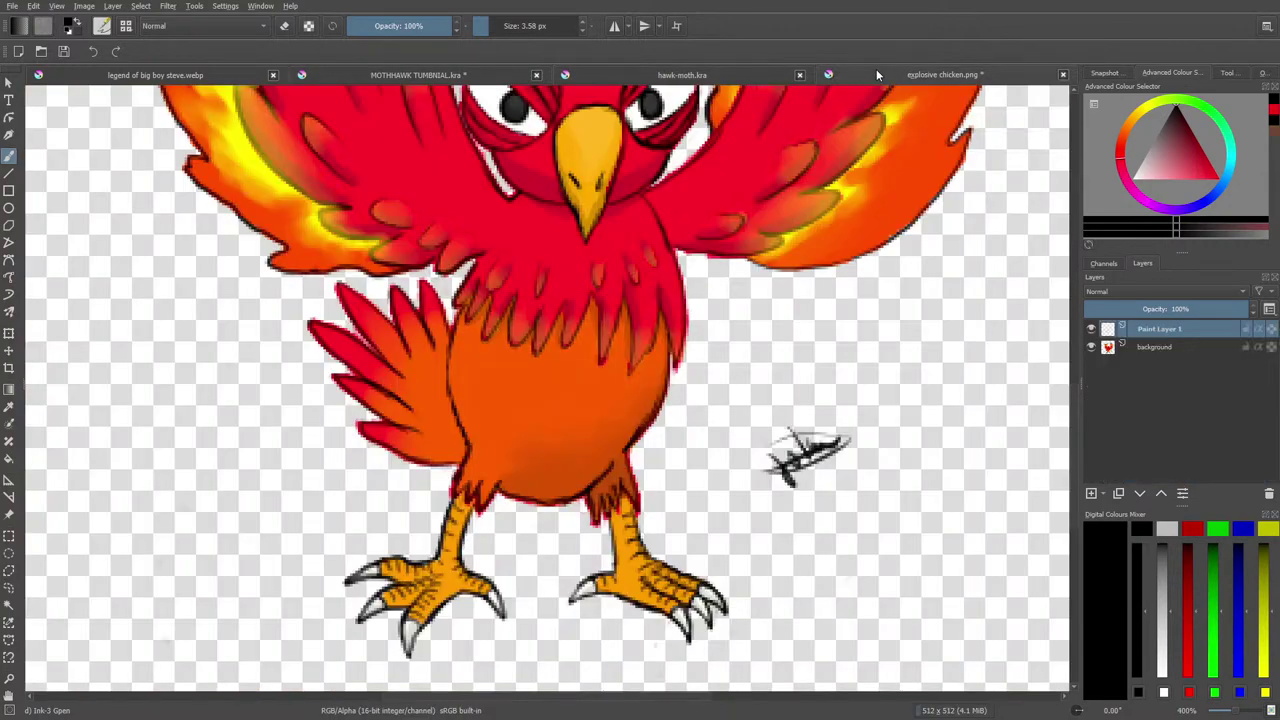
pyautogui.click(400, 76)
pyautogui.click(642, 74)
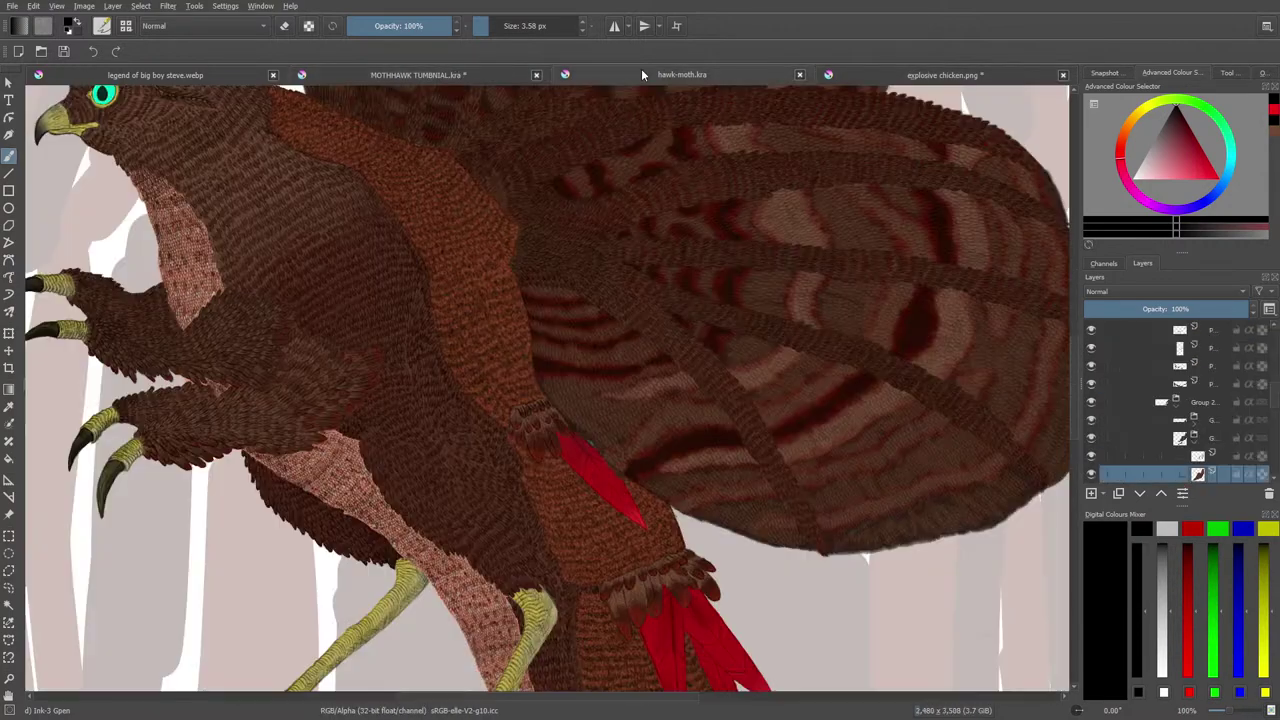
pyautogui.click(427, 74)
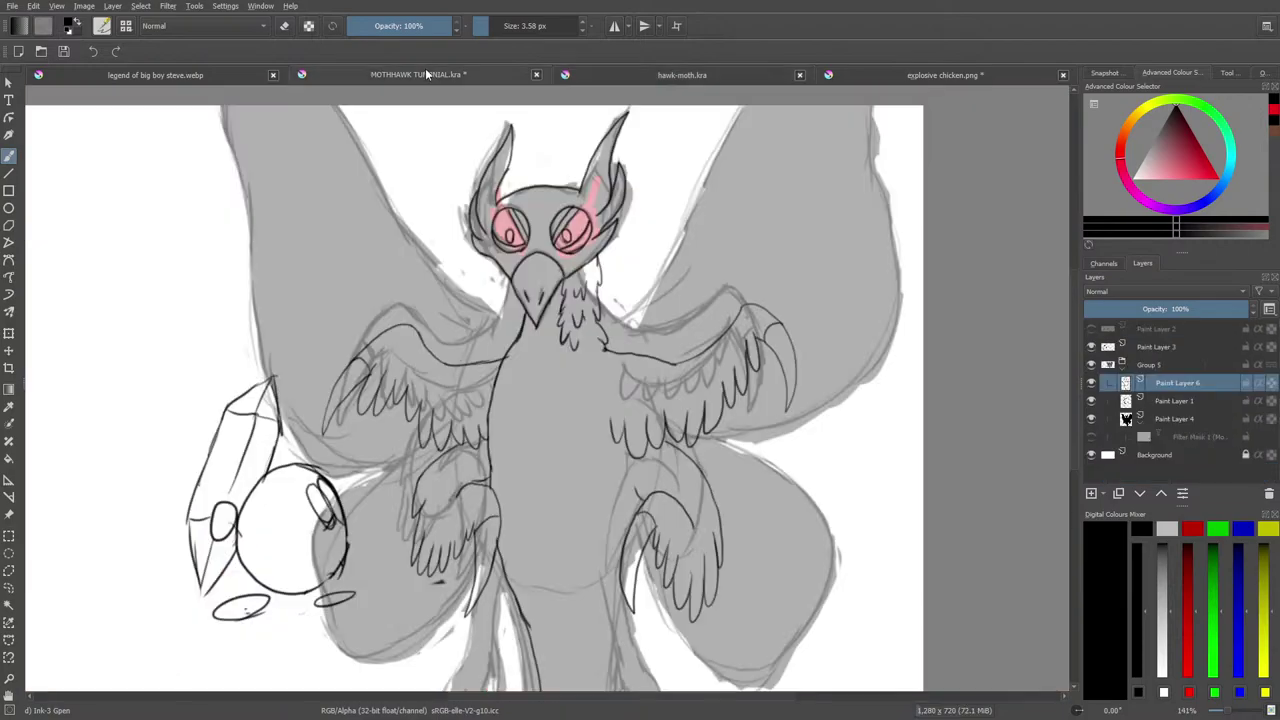
pyautogui.click(655, 77)
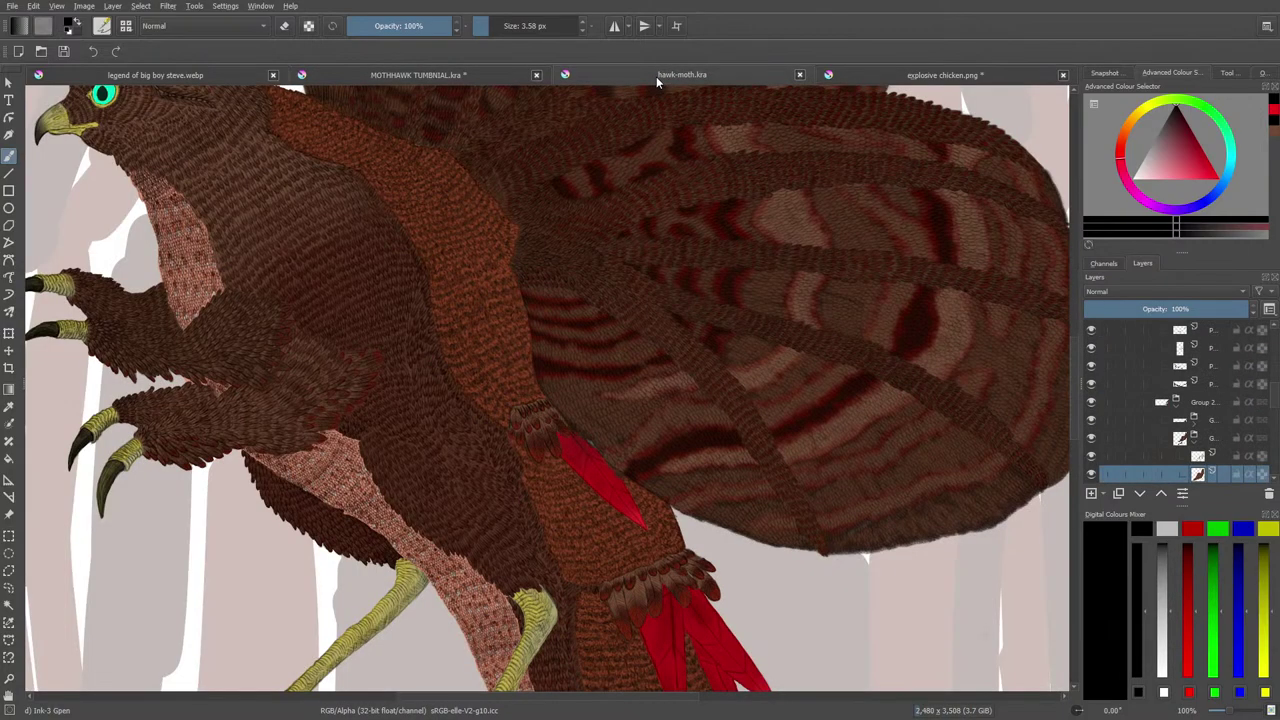
pyautogui.click(423, 76)
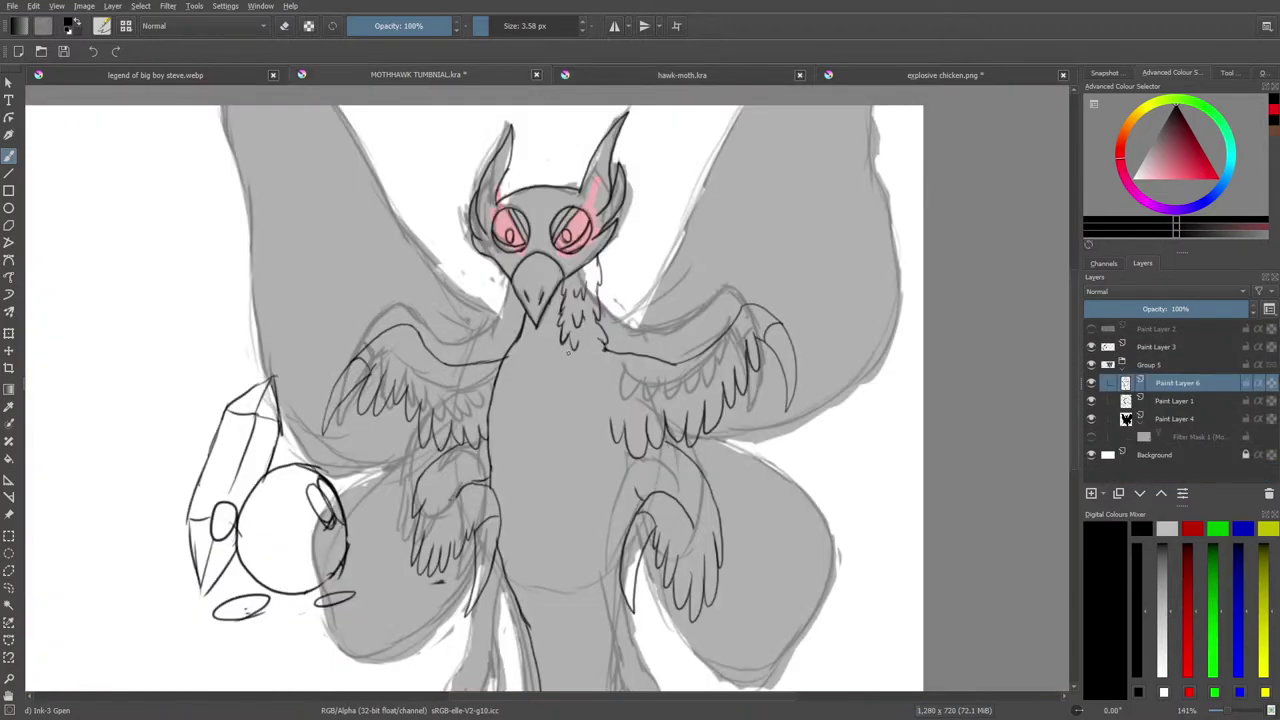
pyautogui.moveTo(568, 350)
pyautogui.mouseDown()
pyautogui.moveTo(591, 380)
pyautogui.moveTo(584, 424)
pyautogui.moveTo(605, 518)
pyautogui.moveTo(592, 573)
pyautogui.mouseUp()
pyautogui.moveTo(600, 567); pyautogui.dragTo(590, 600)
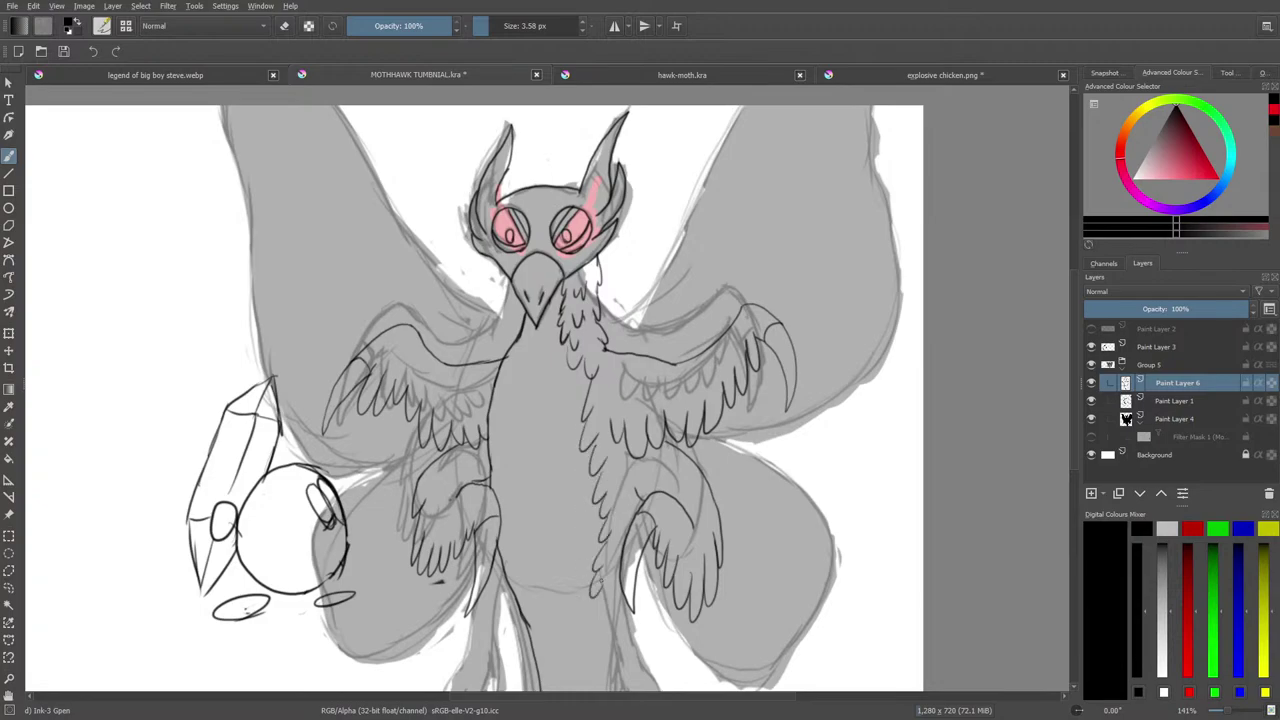
# Recheck the hawk-moth's belly plumage and extend the feathered edge down the tail to the canvas's lower border.
pyautogui.click(606, 75)
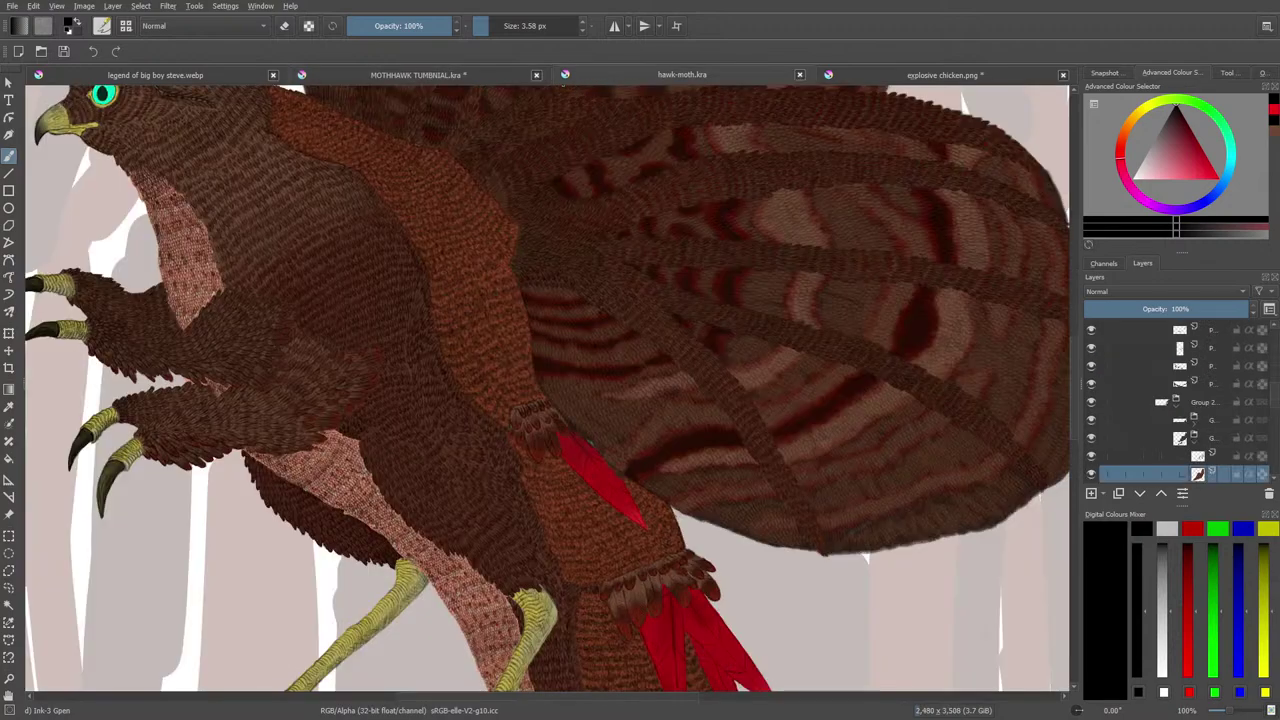
pyautogui.scroll(-10, 1072, 384)
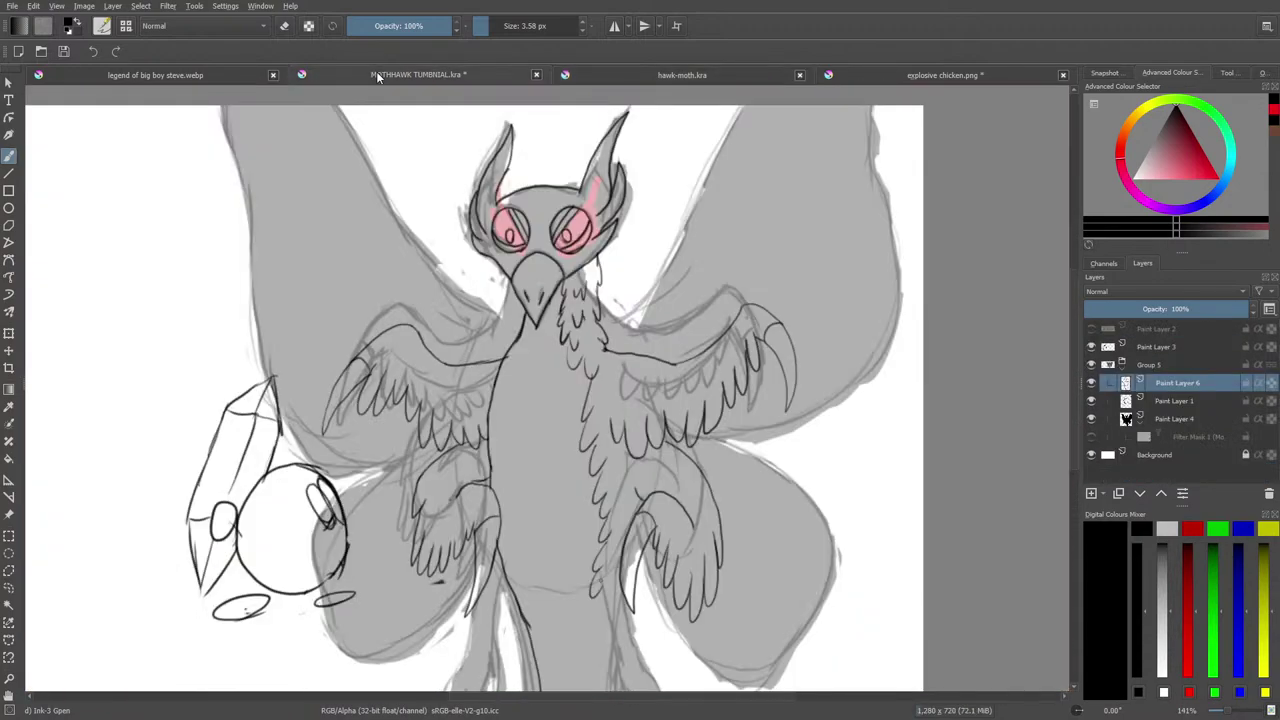
pyautogui.scroll(-5, 1077, 422)
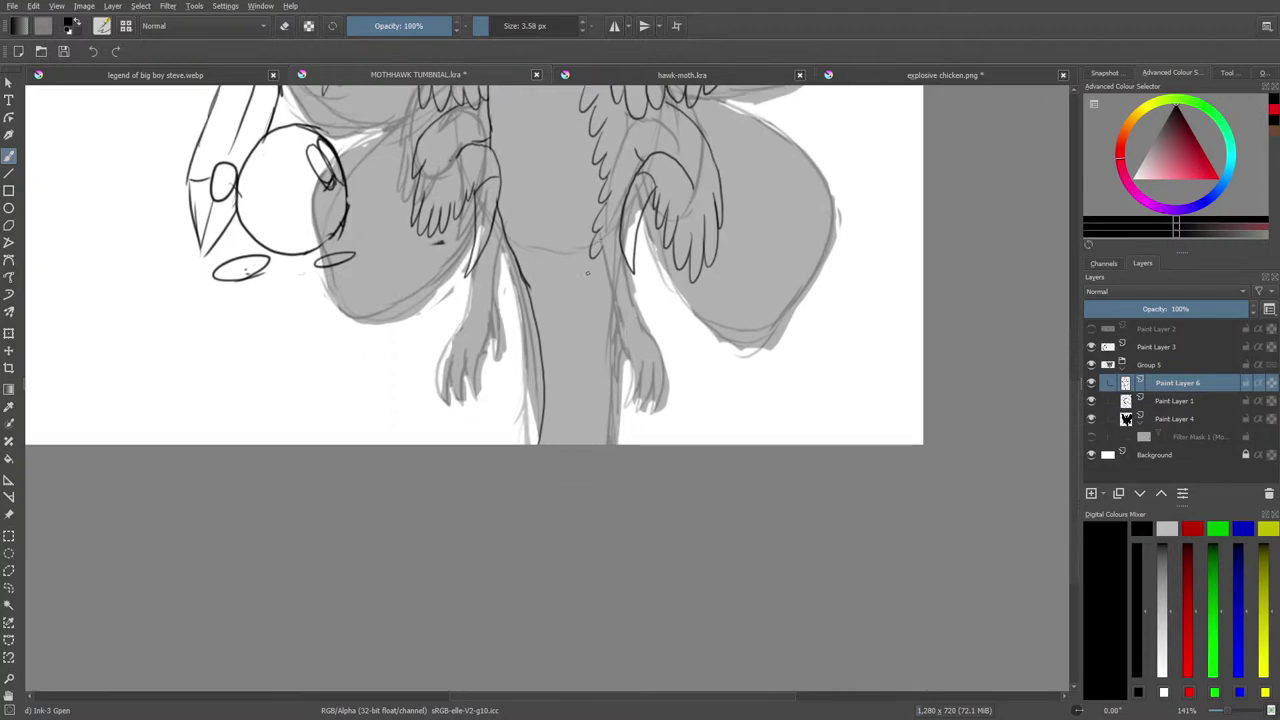
pyautogui.moveTo(593, 270)
pyautogui.mouseDown()
pyautogui.moveTo(584, 311)
pyautogui.moveTo(595, 293)
pyautogui.moveTo(601, 307)
pyautogui.moveTo(590, 372)
pyautogui.mouseUp()
pyautogui.moveTo(595, 370); pyautogui.dragTo(587, 445)
pyautogui.rightClick(594, 403)
pyautogui.click(594, 404)
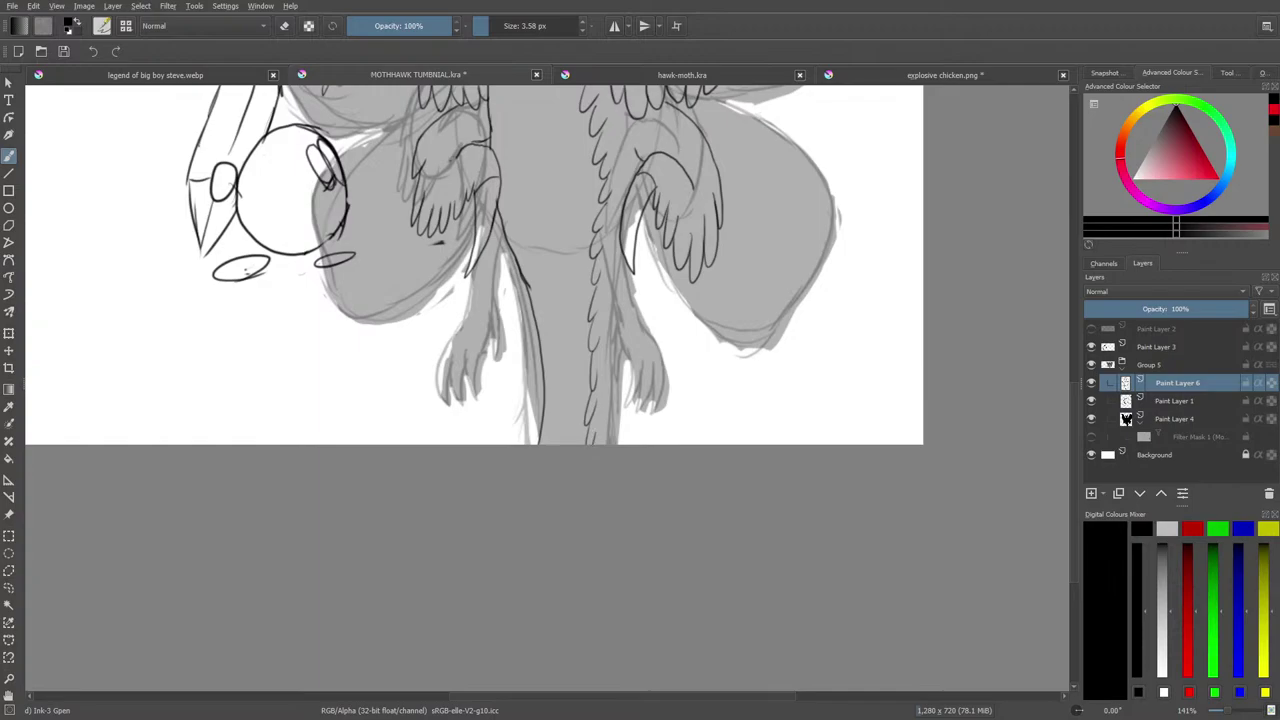
# Erase the feathered edge at the top of the tail and re-ink it as overlapping feathers farther left.
pyautogui.moveTo(1073, 412); pyautogui.dragTo(1076, 335)
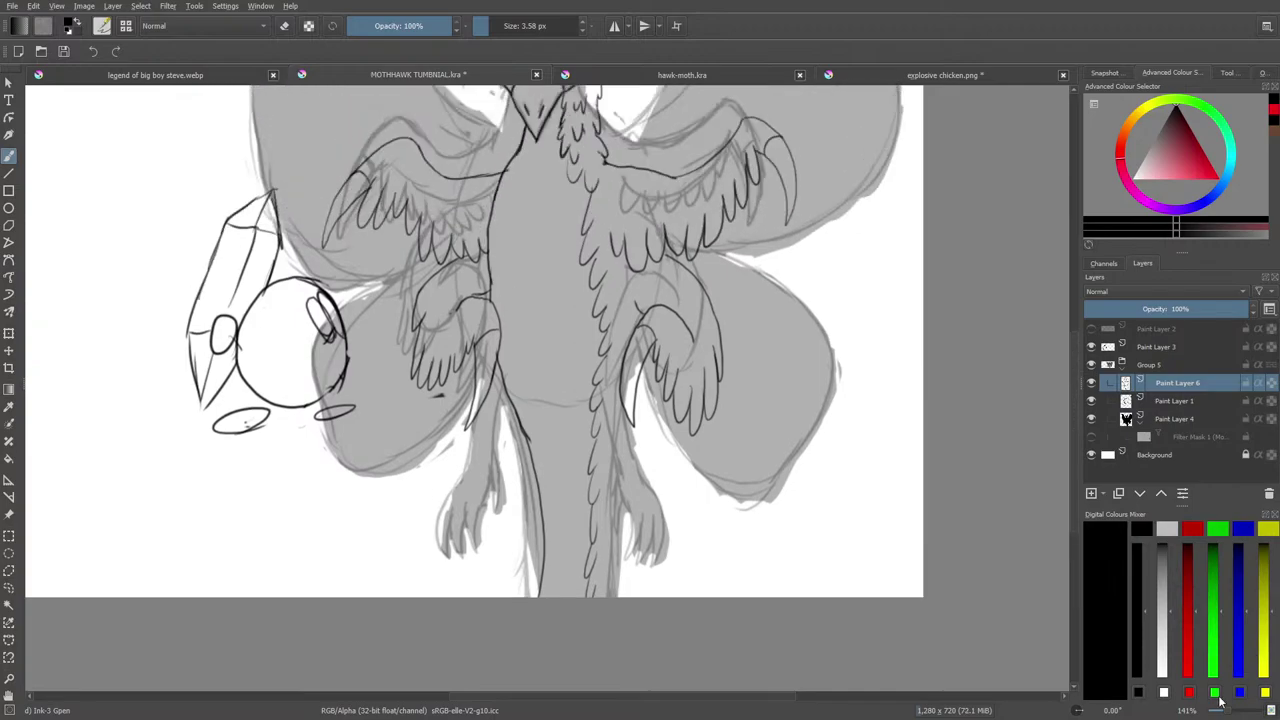
pyautogui.moveTo(1227, 710); pyautogui.dragTo(1235, 711)
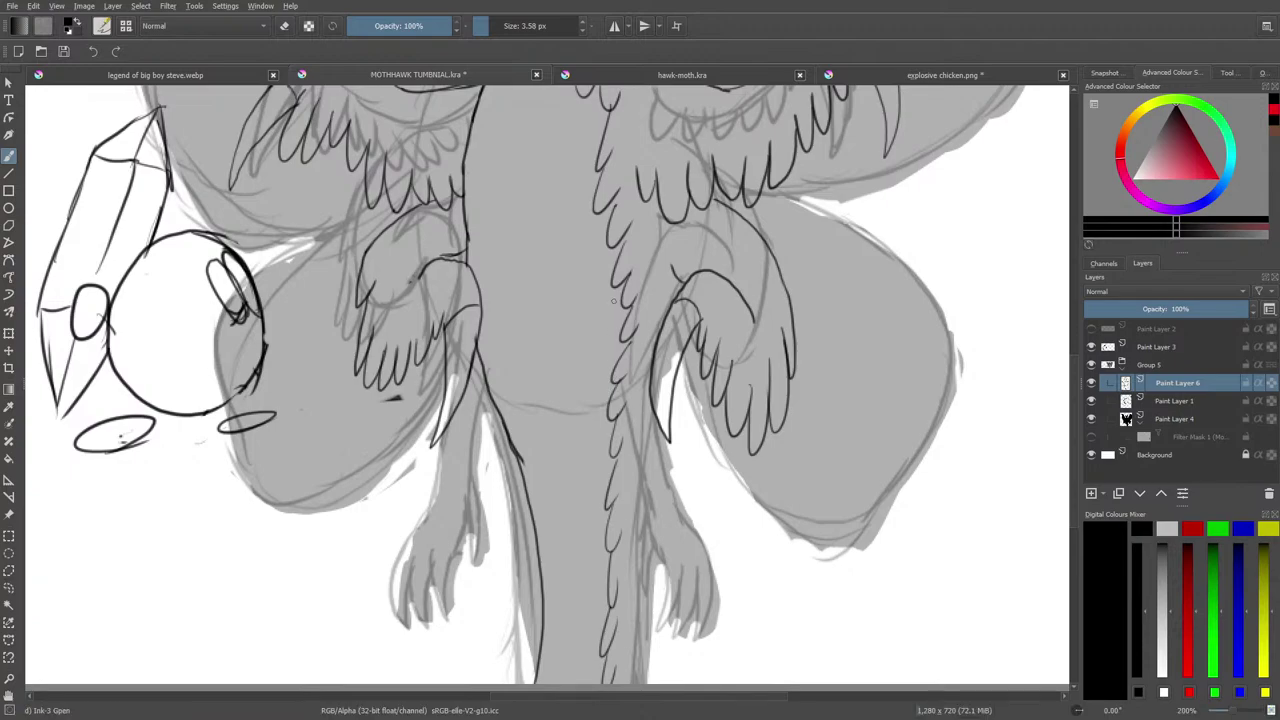
pyautogui.press('e')
pyautogui.moveTo(612, 376); pyautogui.dragTo(628, 352)
pyautogui.rightClick(624, 356)
pyautogui.click(624, 356)
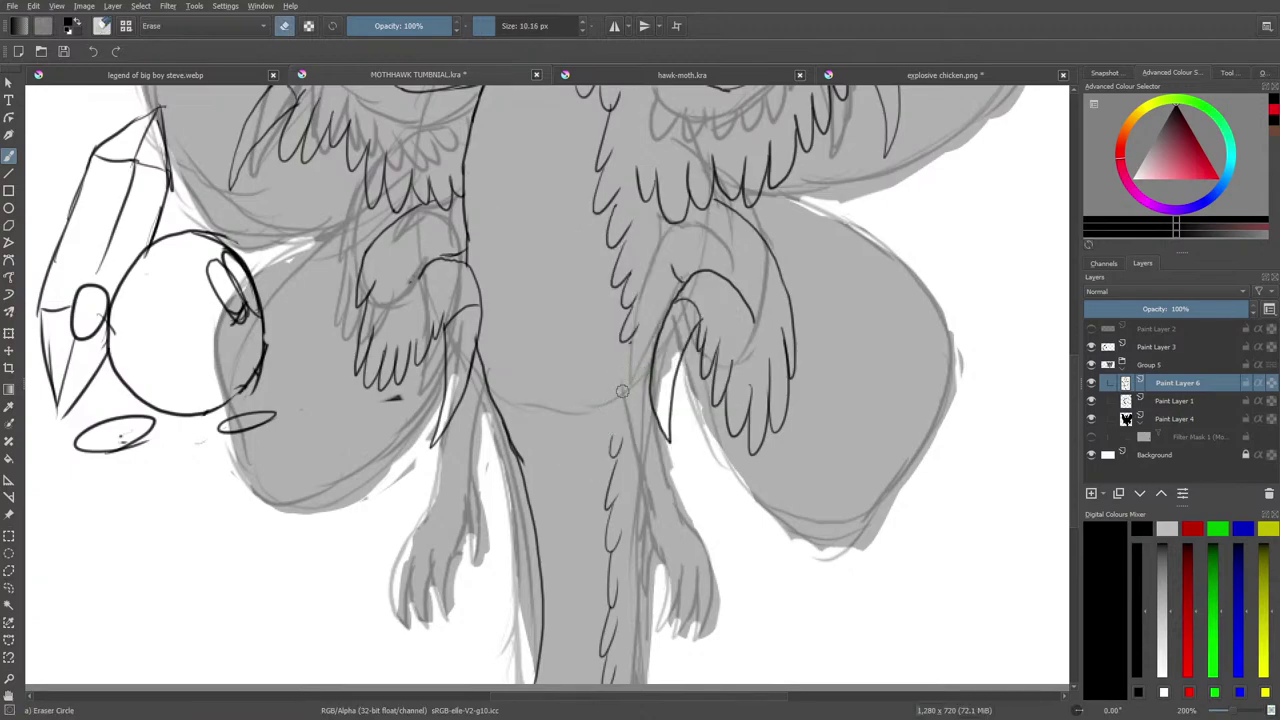
pyautogui.press('e')
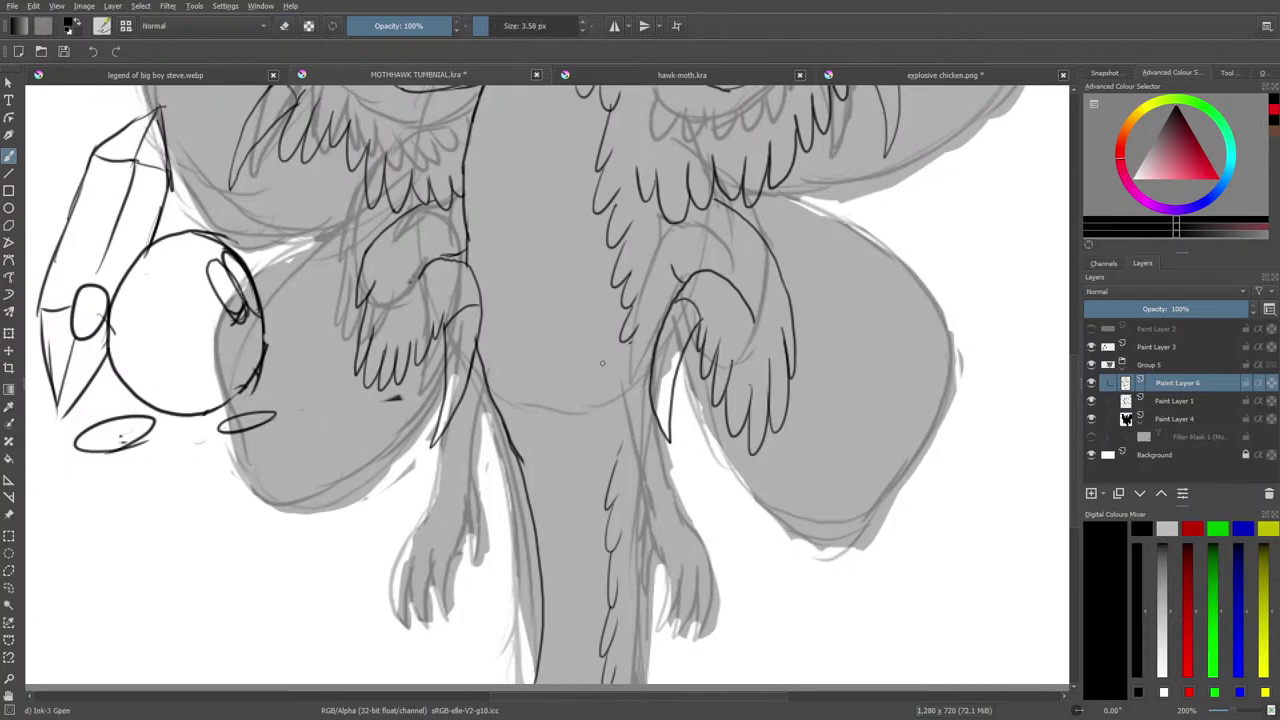
pyautogui.moveTo(600, 350)
pyautogui.mouseDown()
pyautogui.moveTo(588, 440)
pyautogui.moveTo(608, 506)
pyautogui.mouseUp()
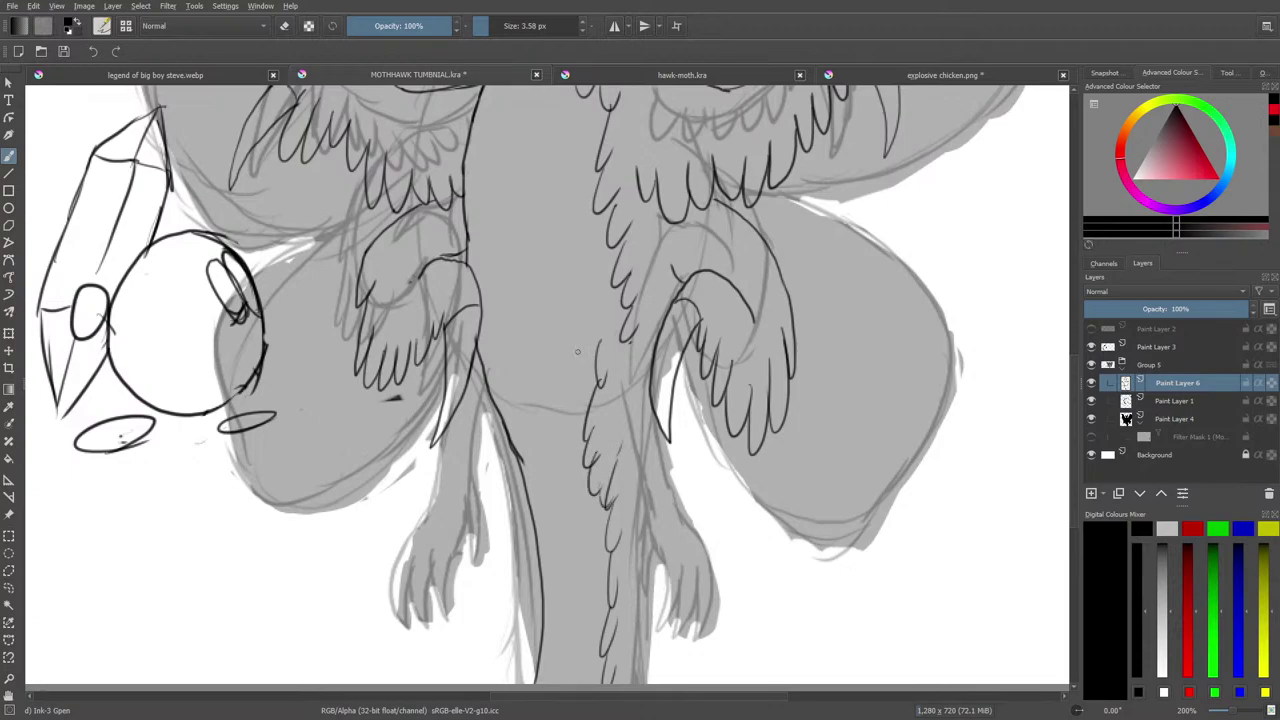
# Erase the lower belly's feathered edge and re-ink it farther left so it joins the tail feathers.
pyautogui.press('e')
pyautogui.moveTo(636, 352)
pyautogui.mouseDown()
pyautogui.moveTo(614, 212)
pyautogui.moveTo(604, 263)
pyautogui.mouseUp()
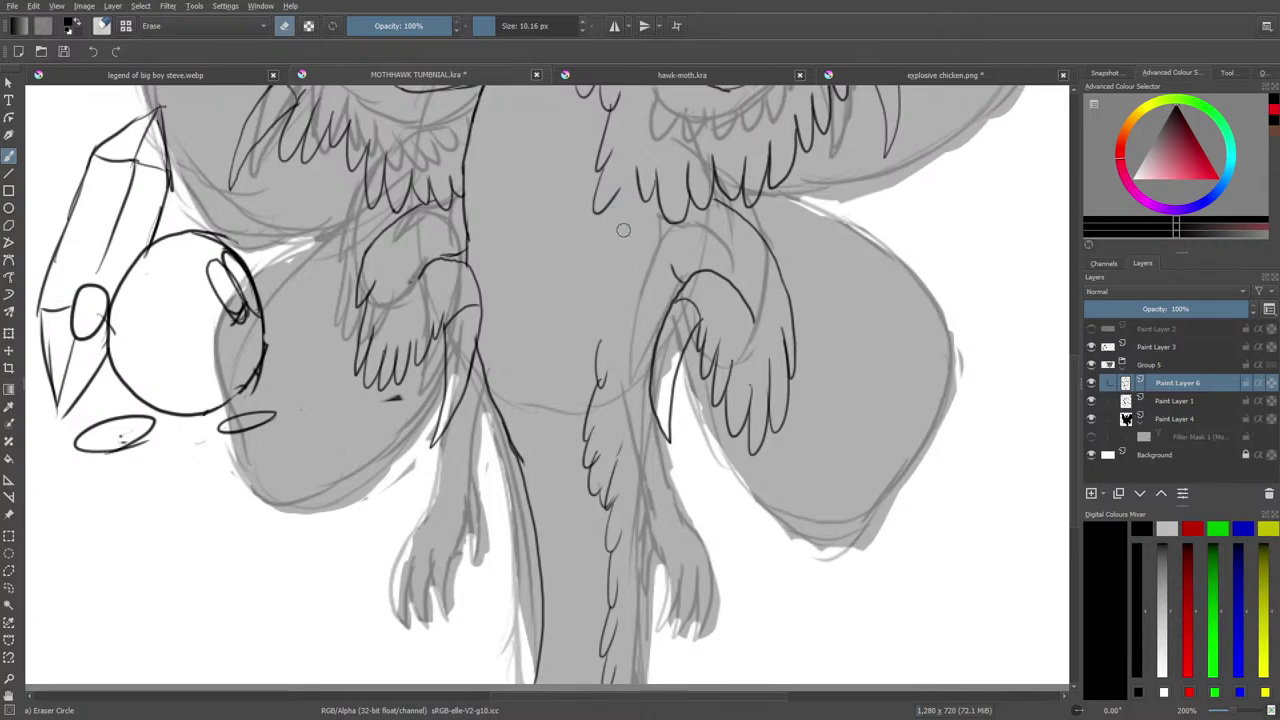
pyautogui.press('e')
pyautogui.moveTo(606, 214)
pyautogui.mouseDown()
pyautogui.moveTo(574, 282)
pyautogui.moveTo(582, 268)
pyautogui.moveTo(575, 309)
pyautogui.moveTo(590, 313)
pyautogui.moveTo(578, 358)
pyautogui.mouseUp()
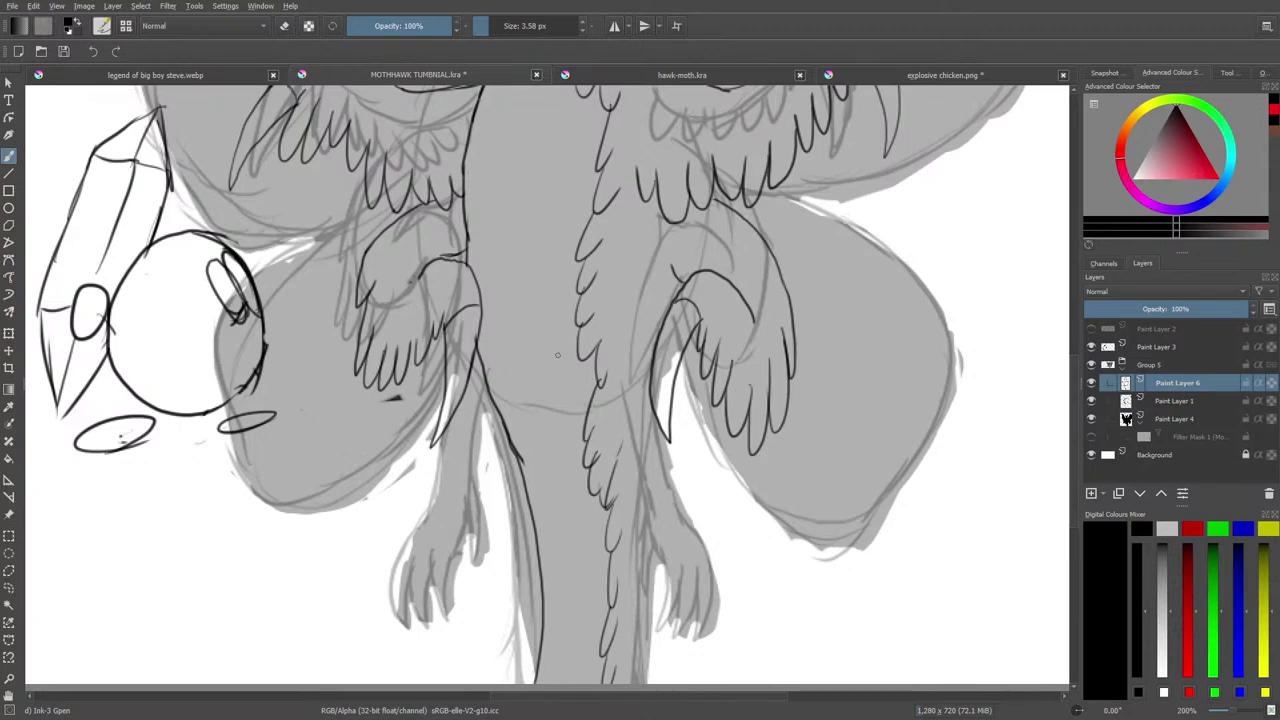
# Ink short feather strokes along the tail's right edge near the canvas's lower border.
pyautogui.moveTo(646, 594); pyautogui.dragTo(631, 684)
pyautogui.press('e')
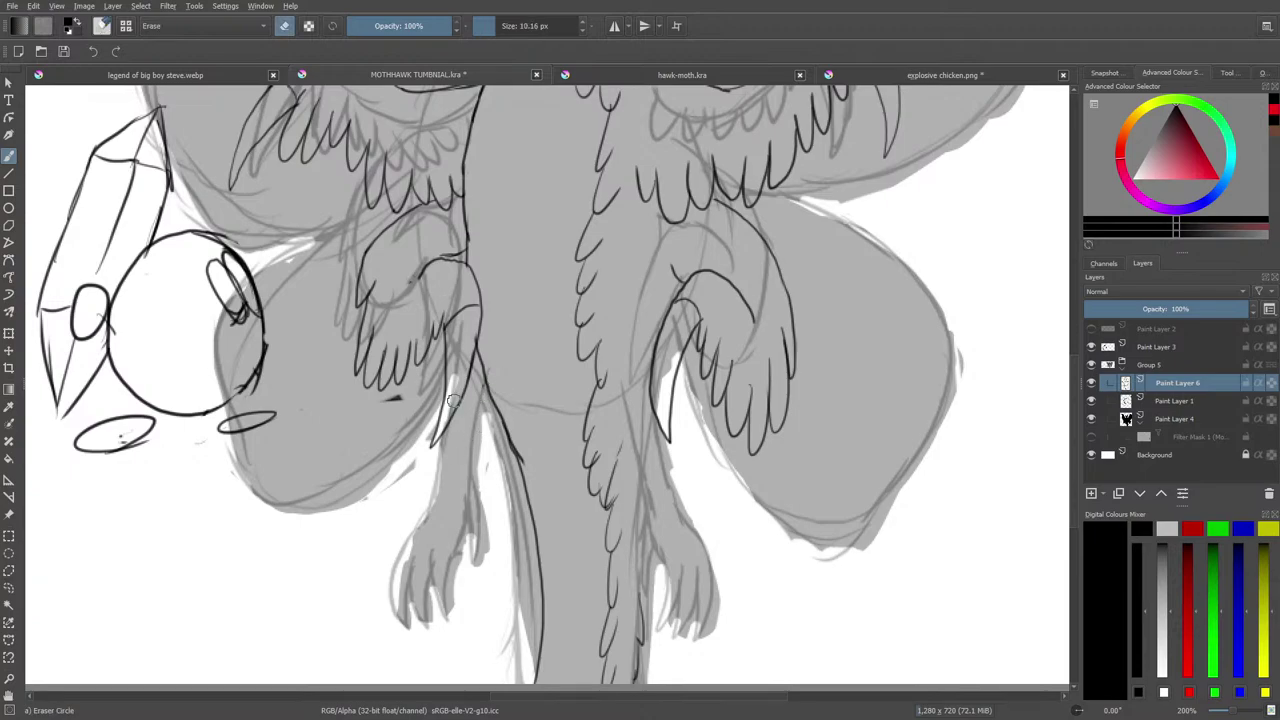
pyautogui.press('e')
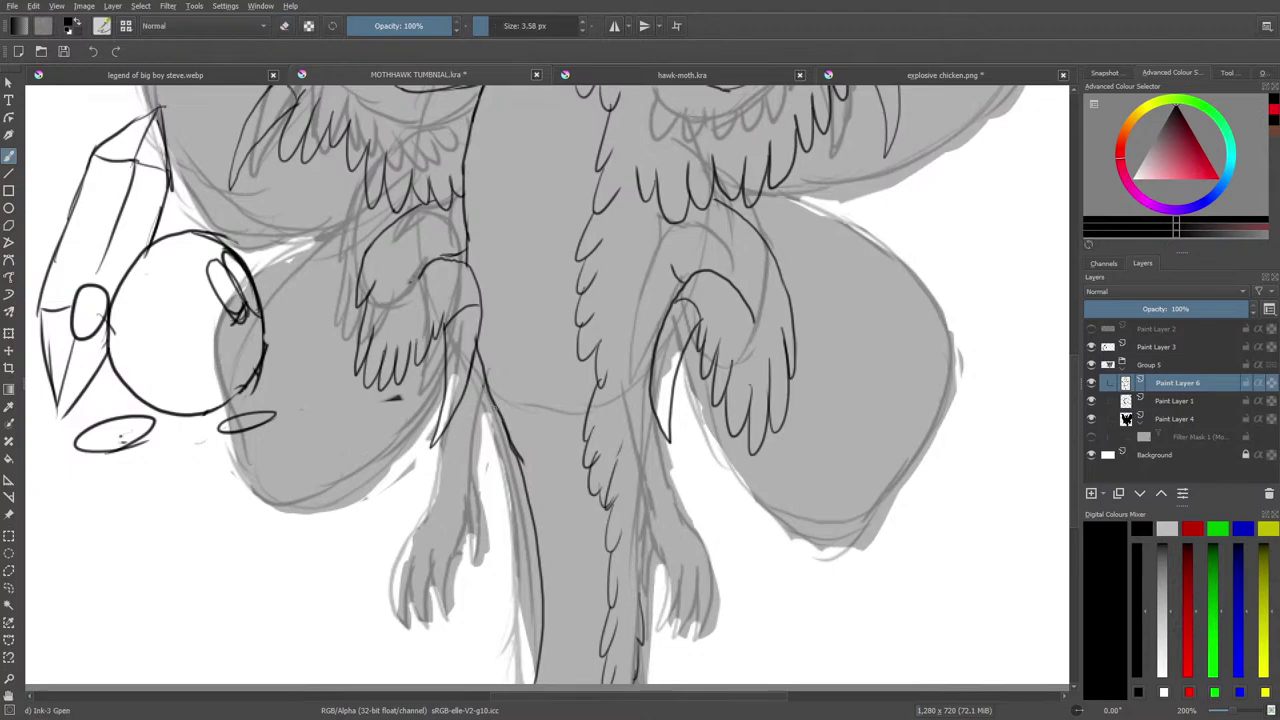
# Check the legs in the hawk-moth and explosive chicken references and ink the left leg's jagged feather cuff, inner edge and inner claw.
pyautogui.click(661, 79)
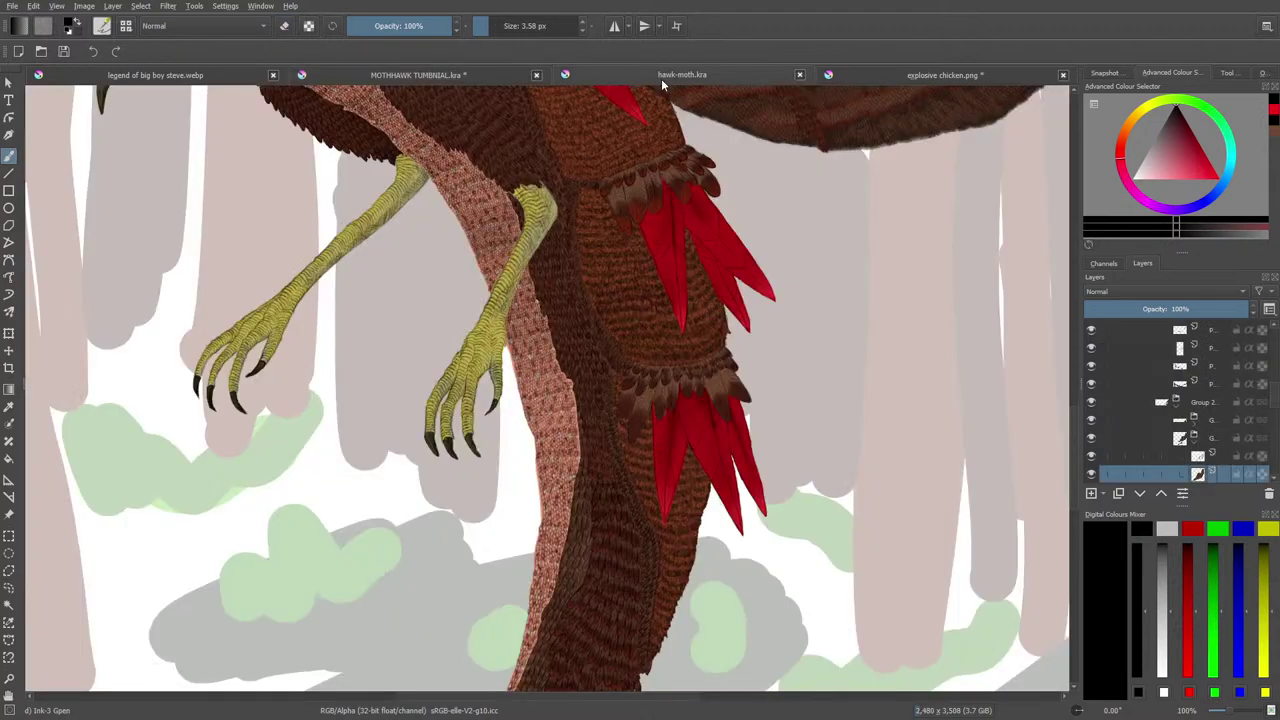
pyautogui.click(876, 77)
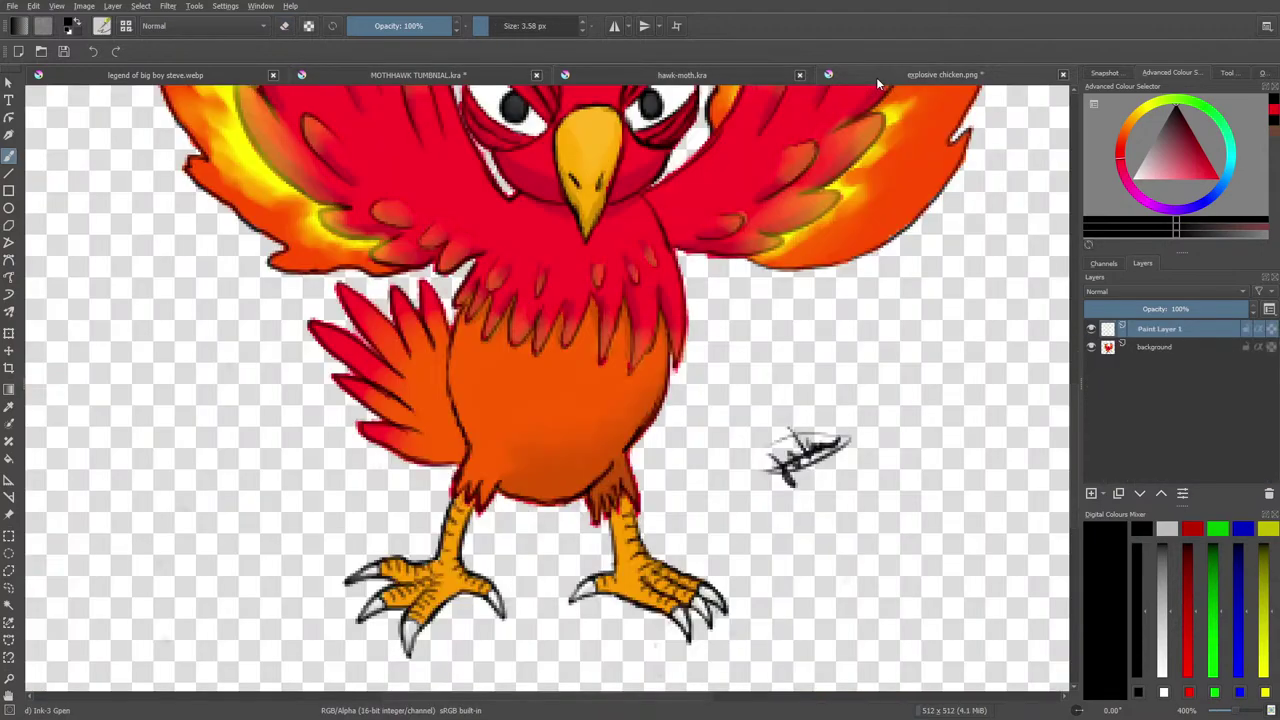
pyautogui.click(378, 78)
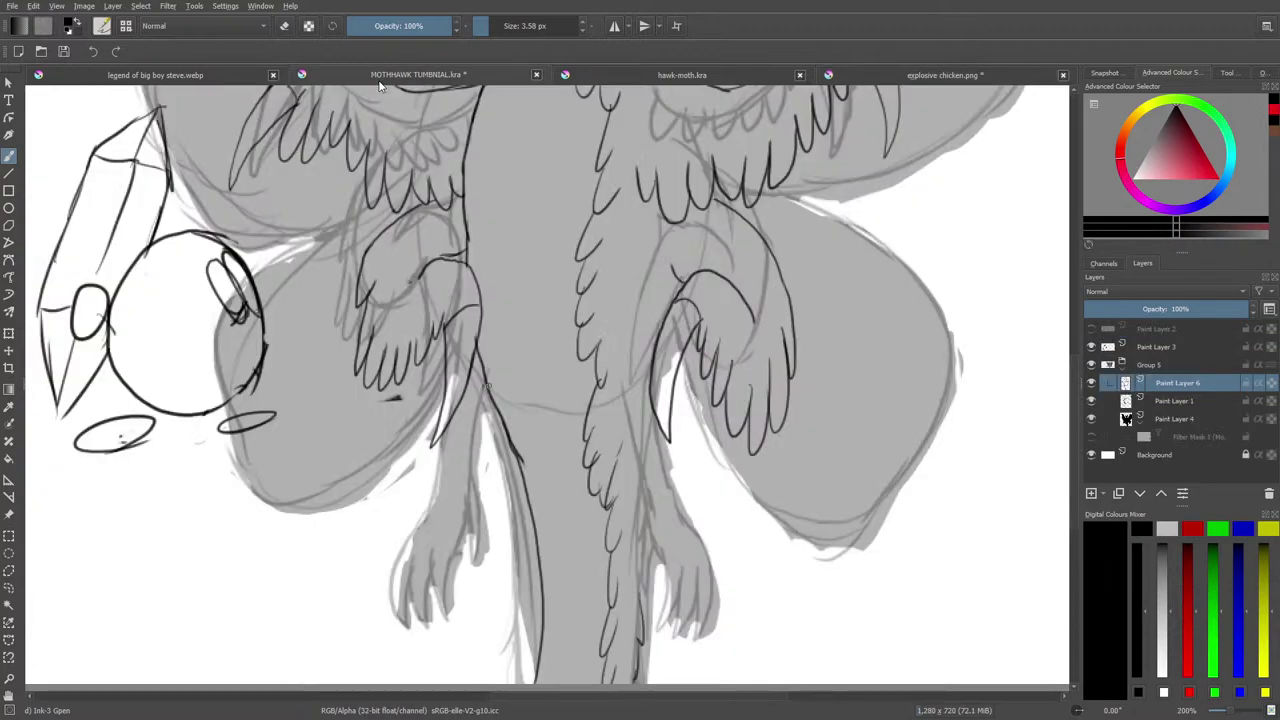
pyautogui.moveTo(484, 388)
pyautogui.mouseDown()
pyautogui.moveTo(460, 411)
pyautogui.moveTo(484, 548)
pyautogui.moveTo(468, 528)
pyautogui.moveTo(482, 518)
pyautogui.moveTo(450, 556)
pyautogui.mouseUp()
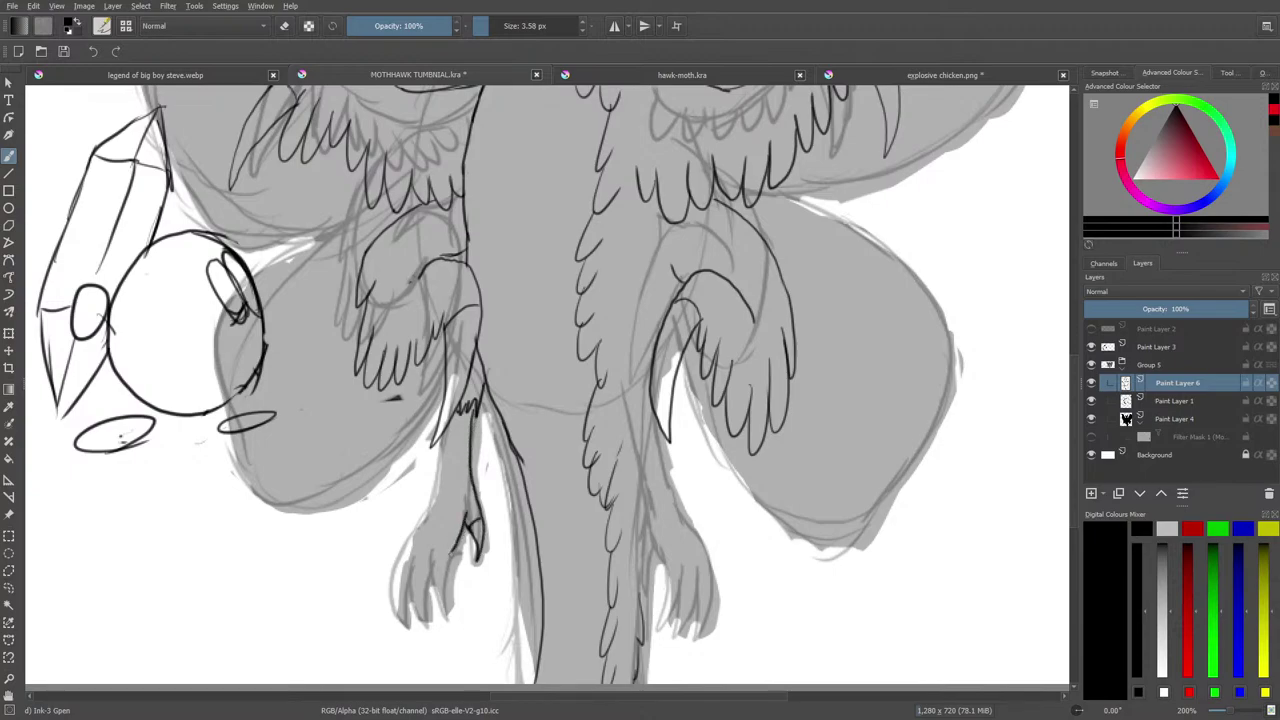
# Recheck the explosive chicken's feet and ink the left foot's three clawed toes and the leg's outer edge up to the feather cuff.
pyautogui.click(892, 74)
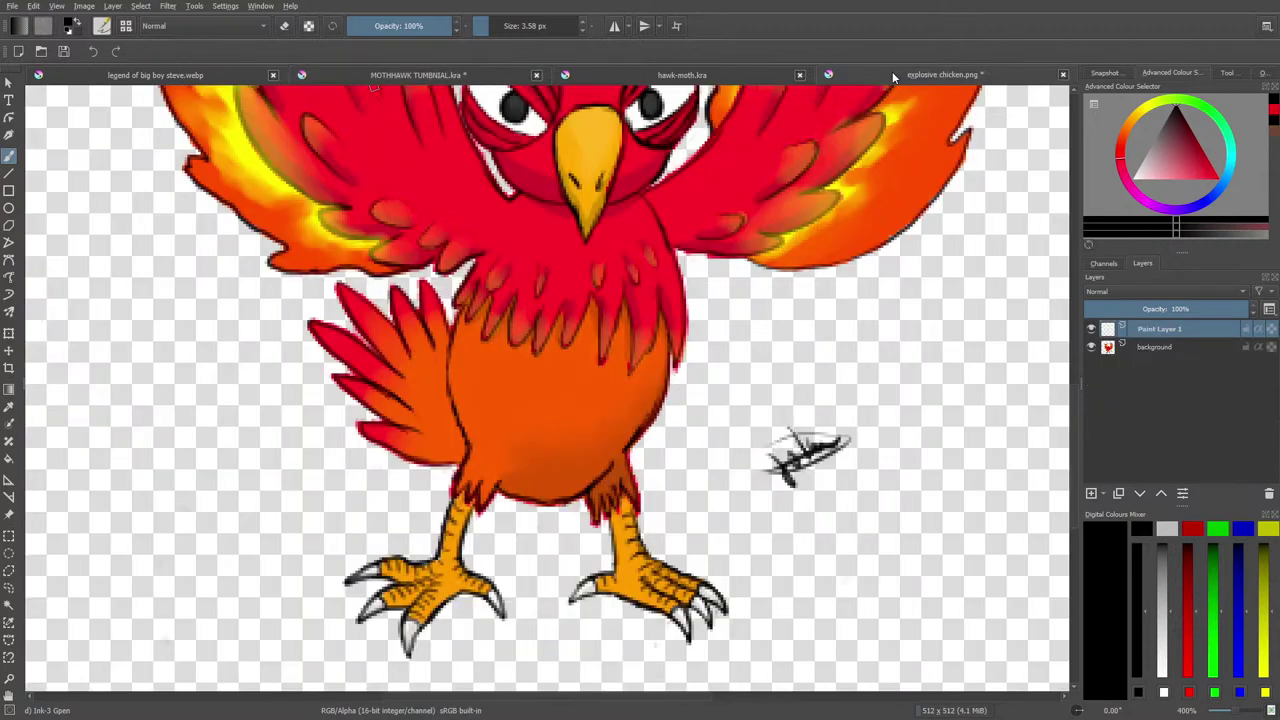
pyautogui.click(345, 74)
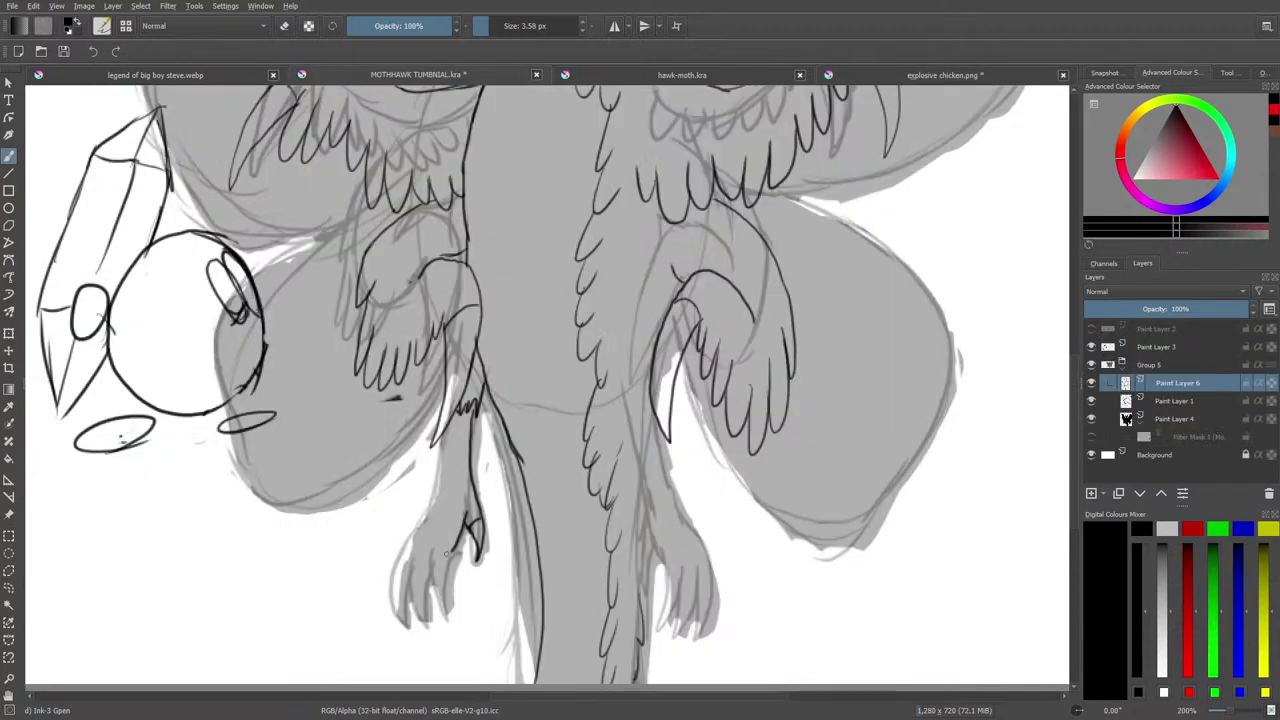
pyautogui.moveTo(448, 550)
pyautogui.mouseDown()
pyautogui.moveTo(454, 612)
pyautogui.moveTo(428, 576)
pyautogui.moveTo(436, 543)
pyautogui.mouseUp()
pyautogui.moveTo(430, 588)
pyautogui.mouseDown()
pyautogui.moveTo(428, 622)
pyautogui.moveTo(411, 606)
pyautogui.moveTo(421, 547)
pyautogui.moveTo(405, 616)
pyautogui.moveTo(392, 556)
pyautogui.moveTo(422, 523)
pyautogui.moveTo(442, 441)
pyautogui.mouseUp()
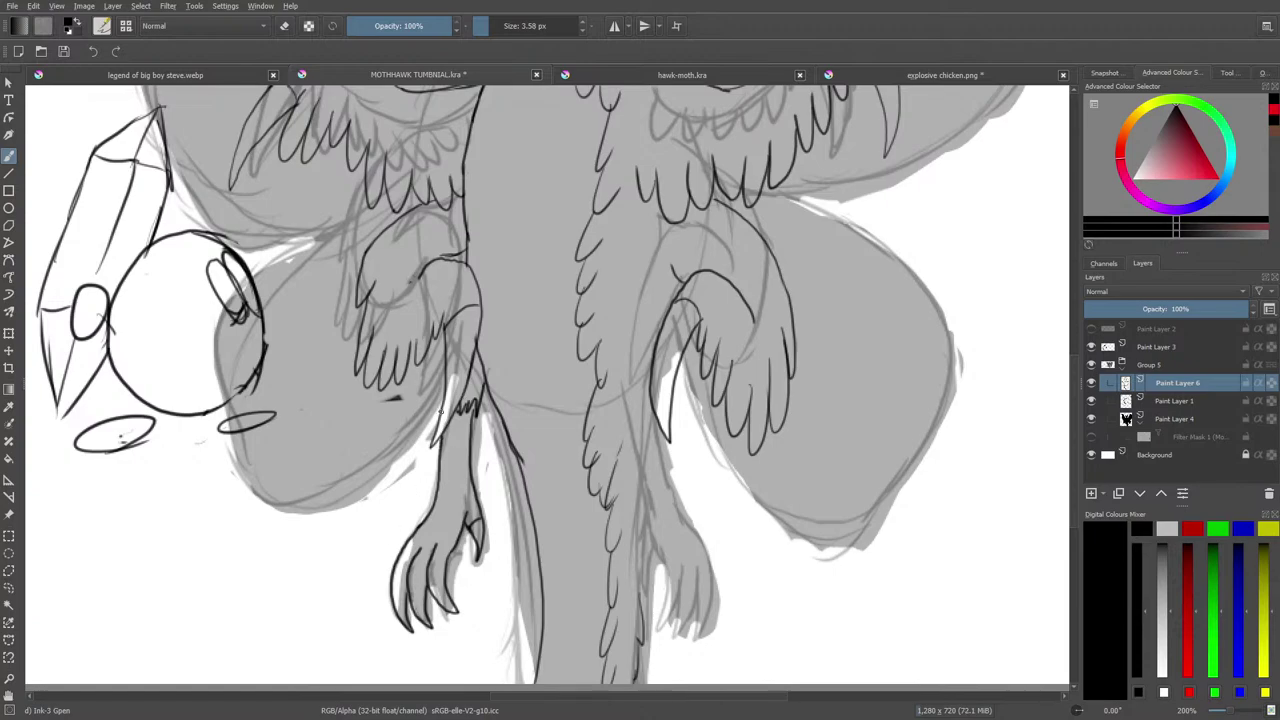
pyautogui.moveTo(436, 414); pyautogui.dragTo(446, 367)
# Ink the right thigh's curved contour with a jagged feather cuff and erase the belly's feathered edge overlapping it.
pyautogui.moveTo(1076, 376)
pyautogui.mouseDown()
pyautogui.moveTo(1075, 324)
pyautogui.moveTo(1086, 374)
pyautogui.mouseUp()
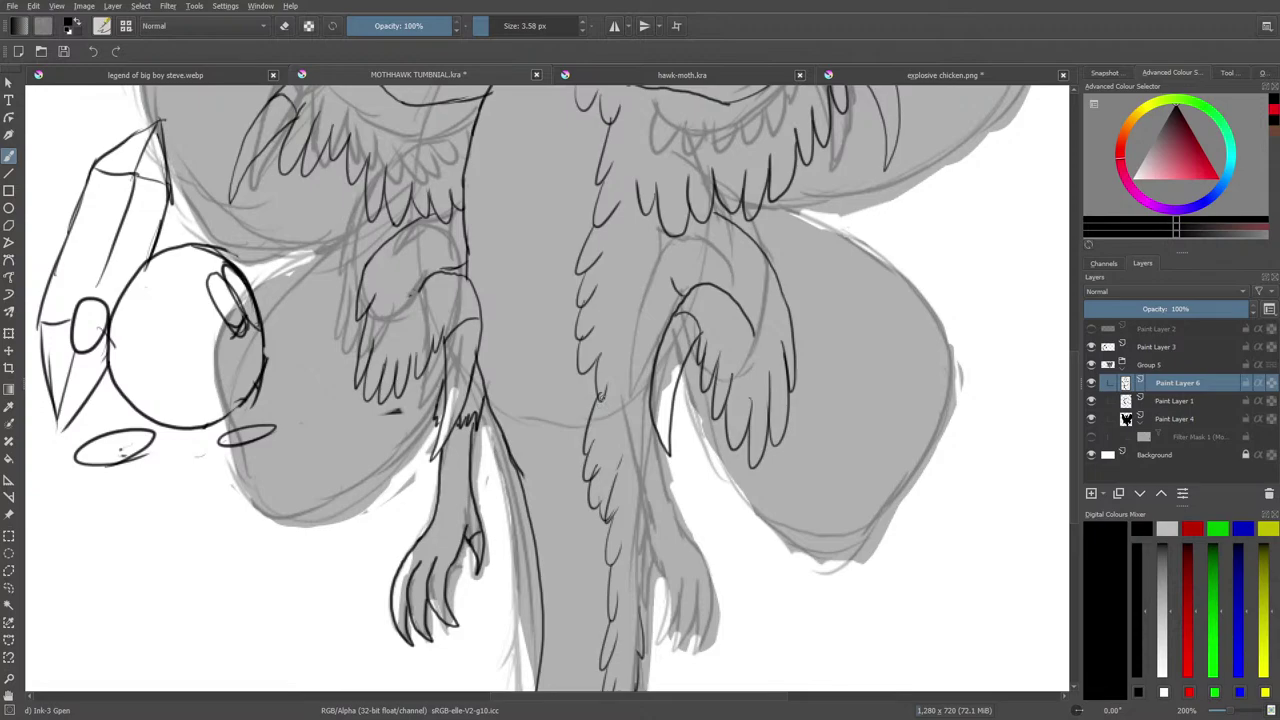
pyautogui.moveTo(587, 398)
pyautogui.mouseDown()
pyautogui.moveTo(607, 439)
pyautogui.moveTo(611, 420)
pyautogui.moveTo(628, 431)
pyautogui.moveTo(637, 415)
pyautogui.moveTo(587, 396)
pyautogui.moveTo(568, 358)
pyautogui.moveTo(577, 285)
pyautogui.mouseUp()
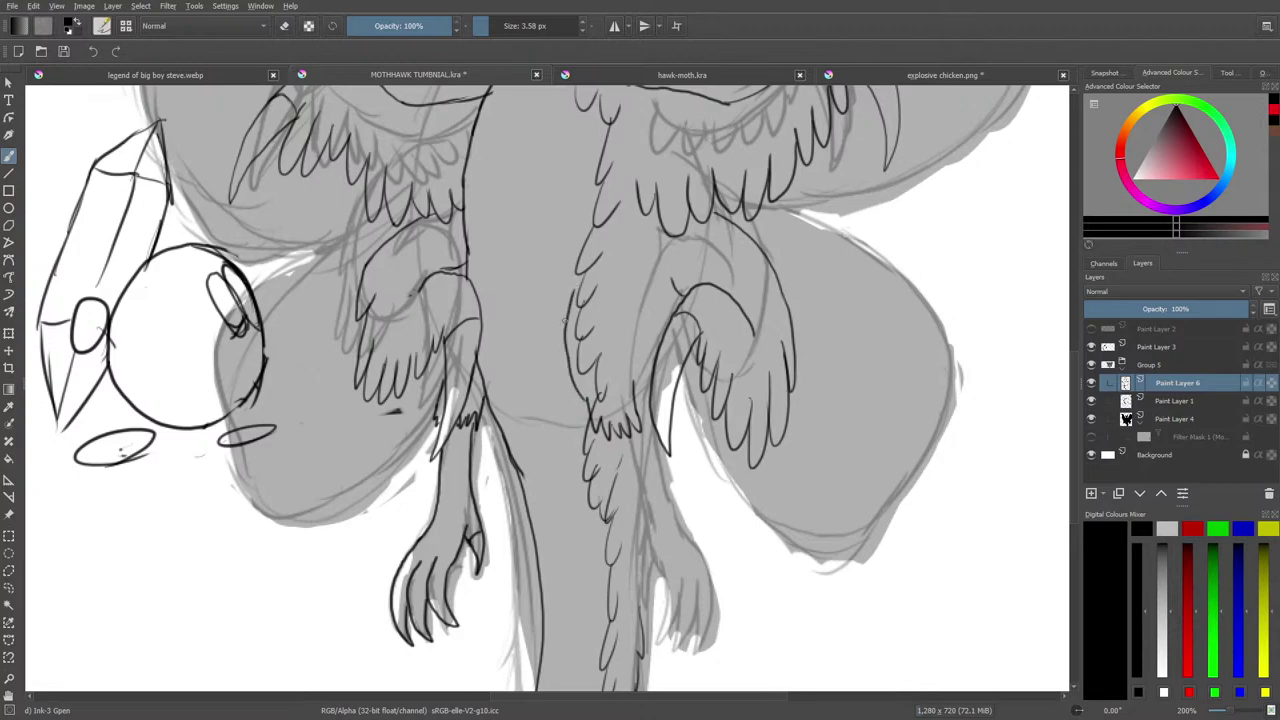
pyautogui.press('e')
pyautogui.moveTo(602, 388)
pyautogui.mouseDown()
pyautogui.moveTo(587, 316)
pyautogui.moveTo(580, 343)
pyautogui.moveTo(581, 360)
pyautogui.moveTo(591, 266)
pyautogui.moveTo(596, 376)
pyautogui.moveTo(600, 255)
pyautogui.moveTo(578, 258)
pyautogui.mouseUp()
pyautogui.press('e')
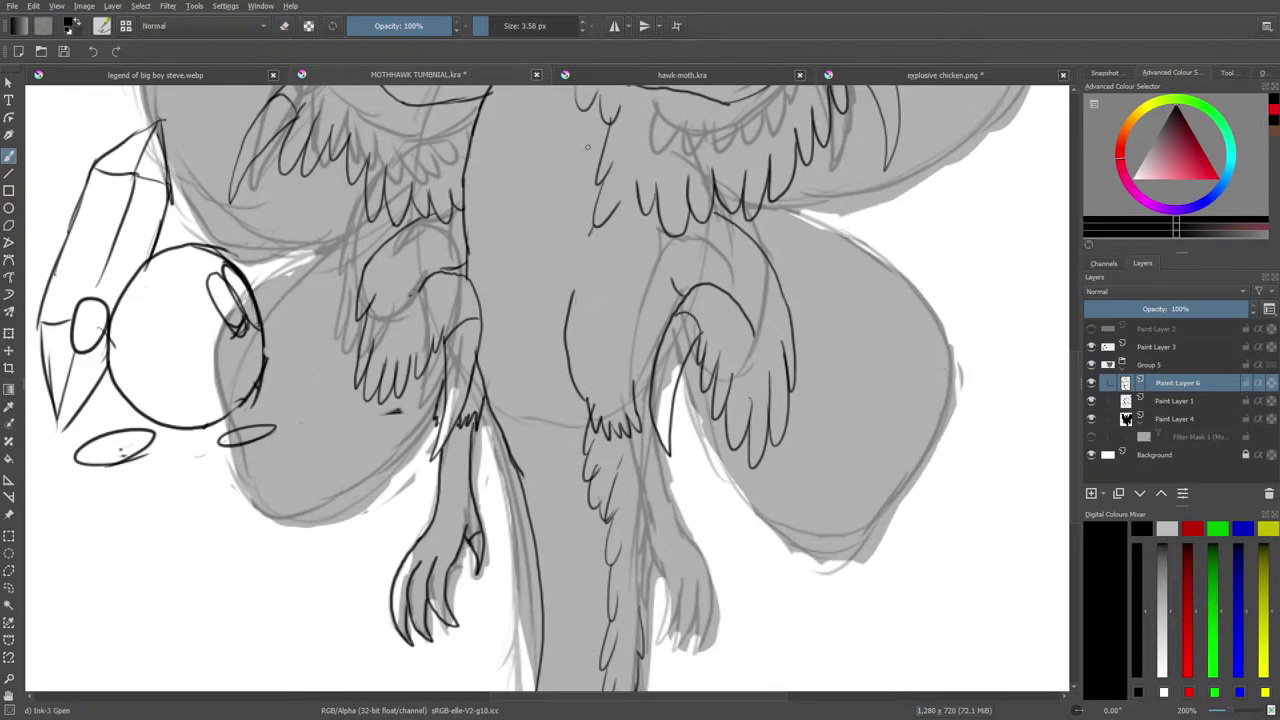
# Ink a new feathered belly edge farther left above the right thigh and erase the old edge beside it.
pyautogui.moveTo(589, 113)
pyautogui.mouseDown()
pyautogui.moveTo(560, 222)
pyautogui.moveTo(576, 292)
pyautogui.moveTo(596, 286)
pyautogui.moveTo(578, 258)
pyautogui.mouseUp()
pyautogui.press('e')
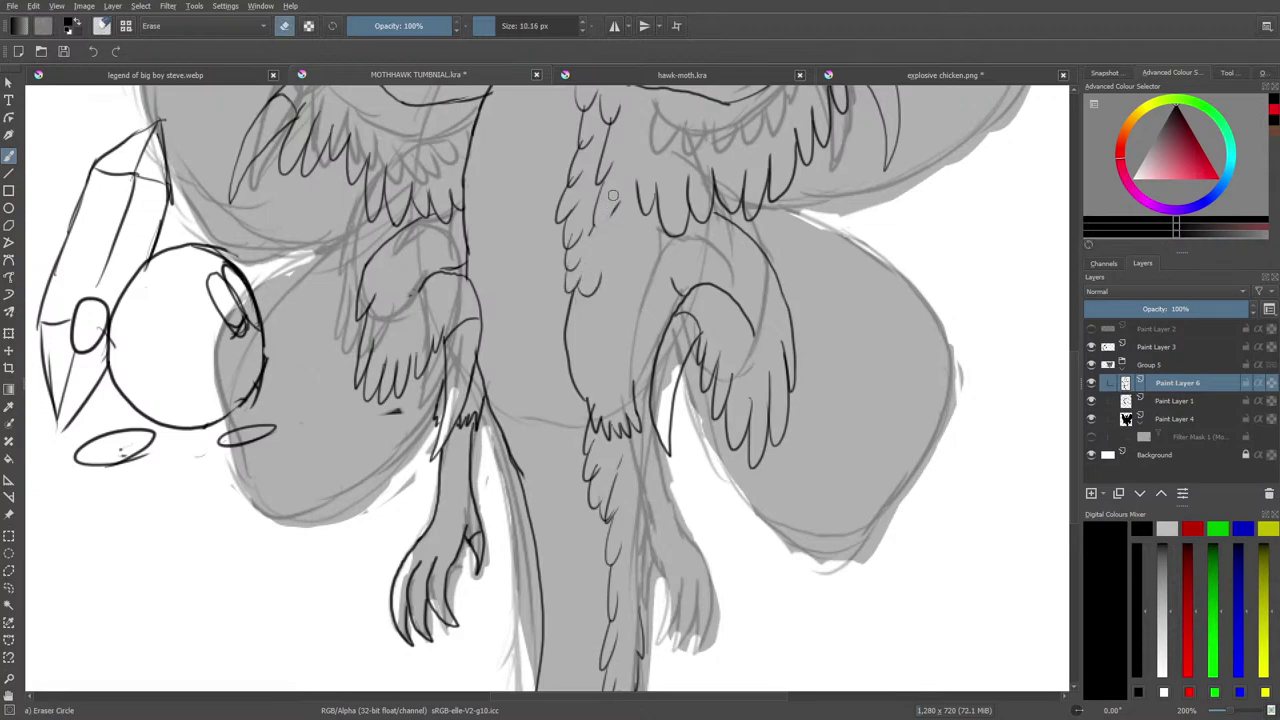
pyautogui.moveTo(610, 165)
pyautogui.mouseDown()
pyautogui.moveTo(606, 108)
pyautogui.moveTo(602, 128)
pyautogui.mouseUp()
pyautogui.moveTo(590, 298)
pyautogui.mouseDown()
pyautogui.moveTo(598, 280)
pyautogui.moveTo(588, 287)
pyautogui.mouseUp()
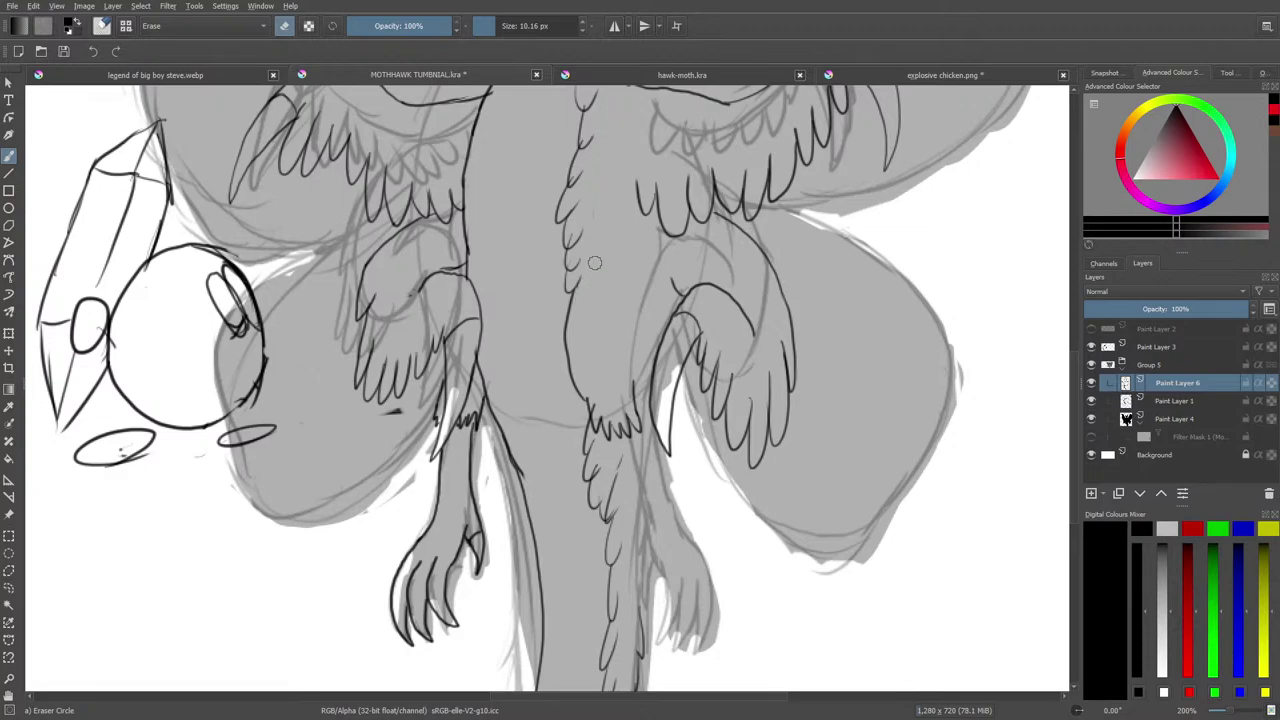
# Ink the right lower leg below its feather cuff and the foot's three clawed front toes.
pyautogui.press('/')
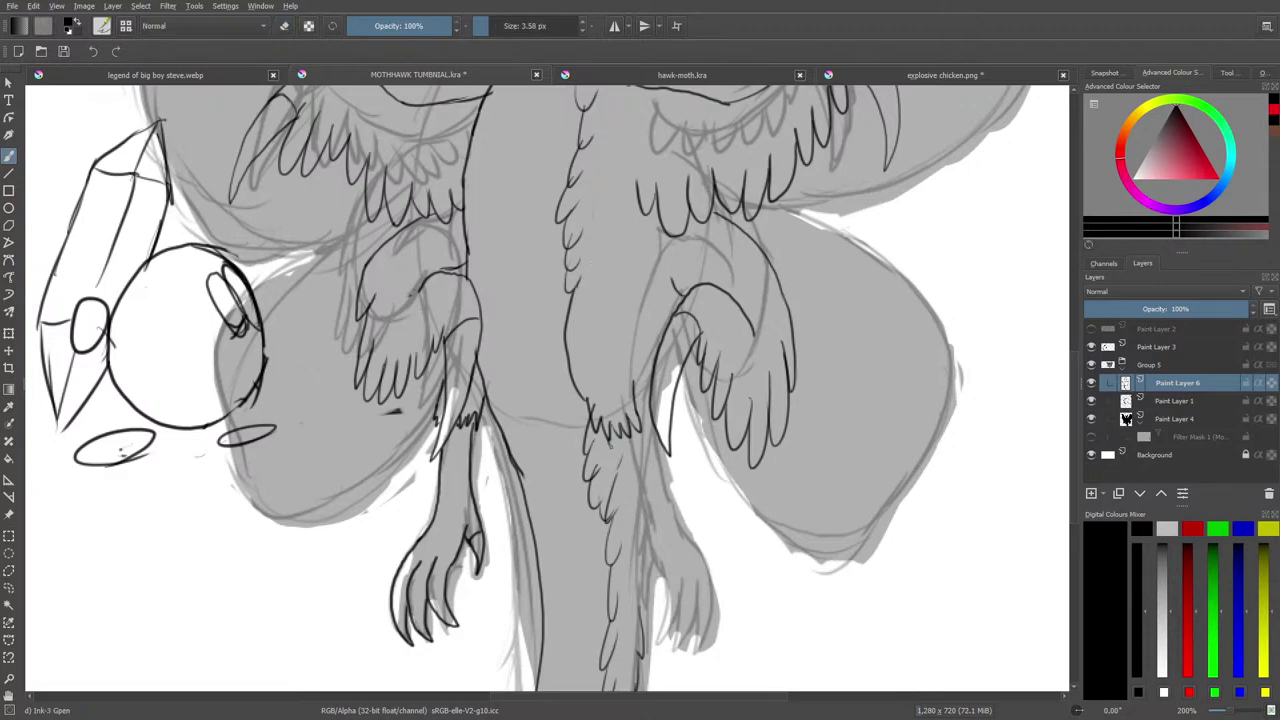
pyautogui.moveTo(610, 446); pyautogui.dragTo(638, 498)
pyautogui.moveTo(631, 439)
pyautogui.mouseDown()
pyautogui.moveTo(664, 496)
pyautogui.moveTo(645, 520)
pyautogui.moveTo(648, 596)
pyautogui.moveTo(674, 612)
pyautogui.mouseUp()
pyautogui.moveTo(658, 570); pyautogui.dragTo(670, 610)
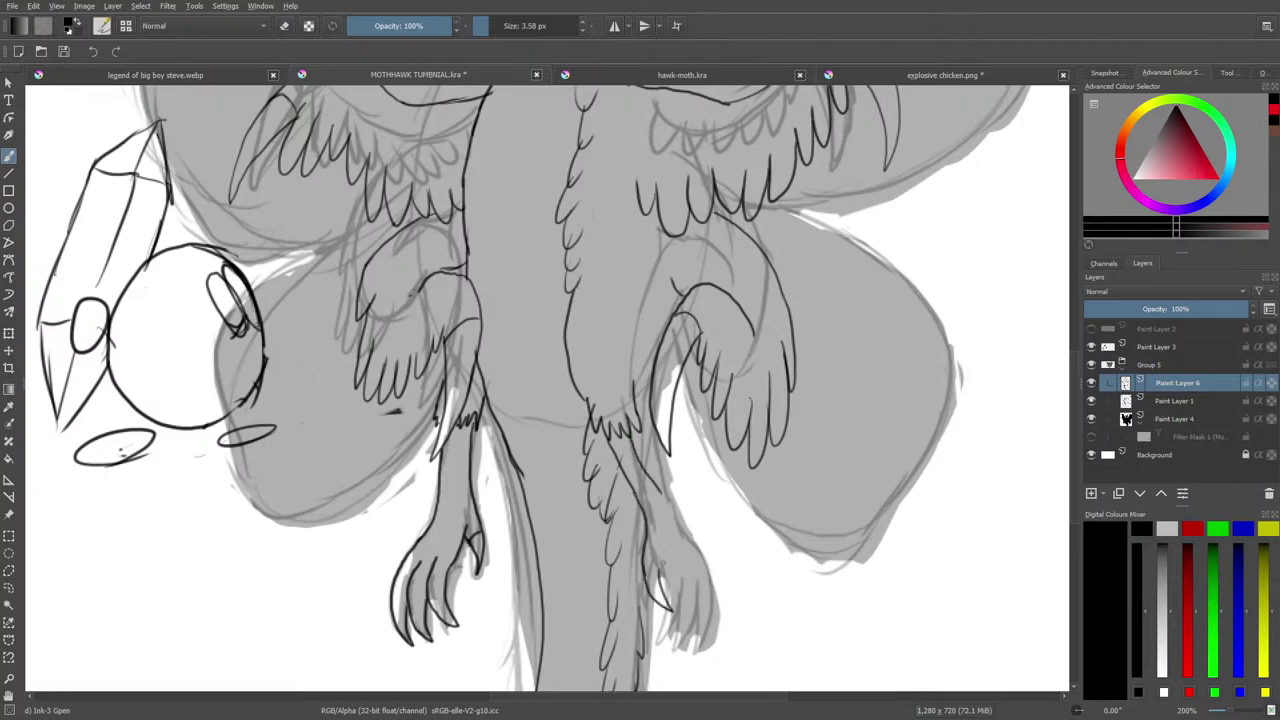
pyautogui.moveTo(658, 566); pyautogui.dragTo(684, 604)
pyautogui.moveTo(680, 592); pyautogui.dragTo(692, 610)
pyautogui.moveTo(686, 552)
pyautogui.mouseDown()
pyautogui.moveTo(680, 594)
pyautogui.moveTo(688, 580)
pyautogui.moveTo(712, 592)
pyautogui.mouseUp()
pyautogui.moveTo(708, 588)
pyautogui.mouseDown()
pyautogui.moveTo(681, 521)
pyautogui.moveTo(701, 526)
pyautogui.moveTo(656, 486)
pyautogui.moveTo(700, 512)
pyautogui.moveTo(705, 531)
pyautogui.moveTo(702, 506)
pyautogui.moveTo(688, 524)
pyautogui.mouseUp()
# Ink the right foot's hooked outer toe, closing its underside and marking the base of the claw.
pyautogui.press('e')
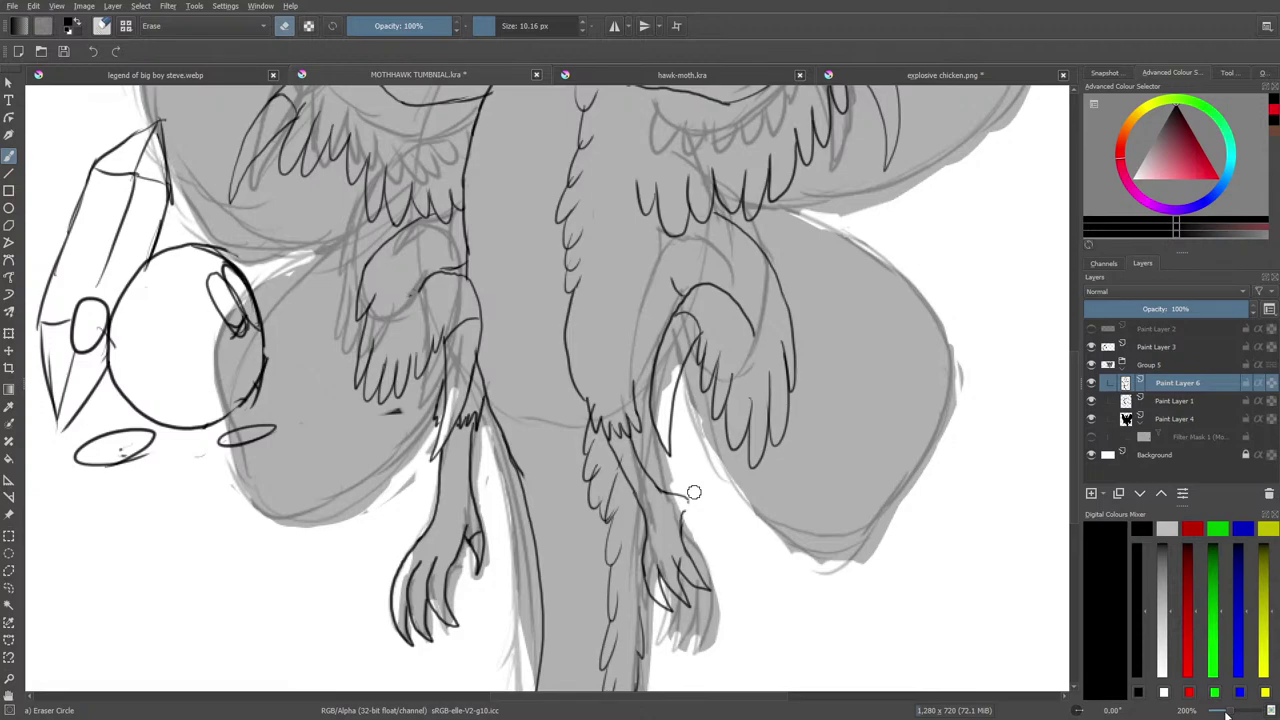
pyautogui.moveTo(1233, 712); pyautogui.dragTo(1233, 713)
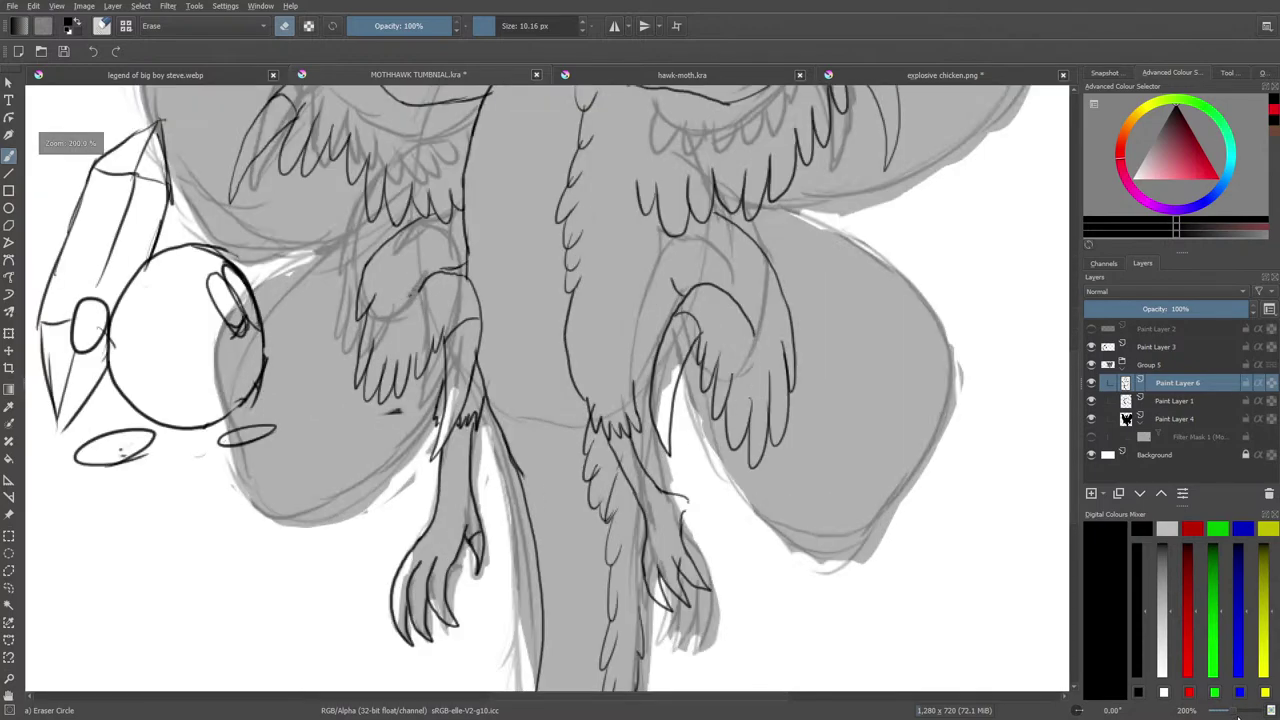
pyautogui.press('/')
pyautogui.moveTo(625, 695); pyautogui.dragTo(679, 695)
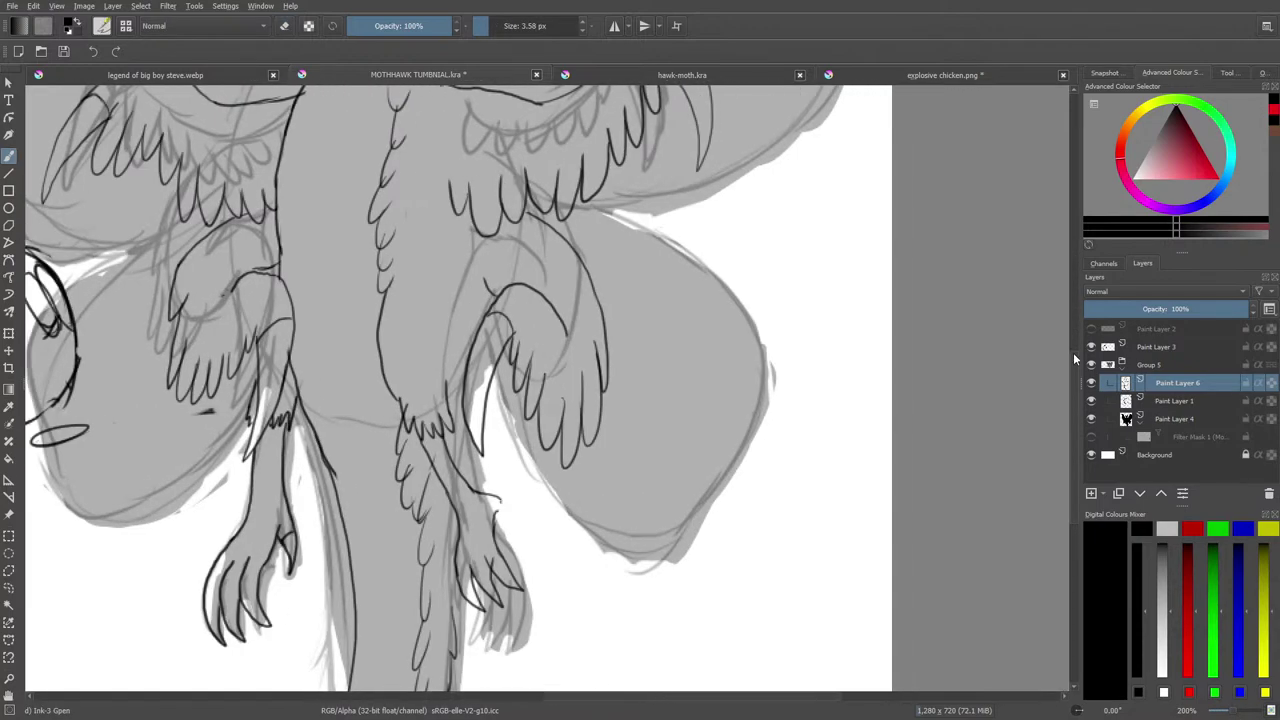
pyautogui.scroll(-3, 1074, 380)
pyautogui.scroll(3, 1238, 712)
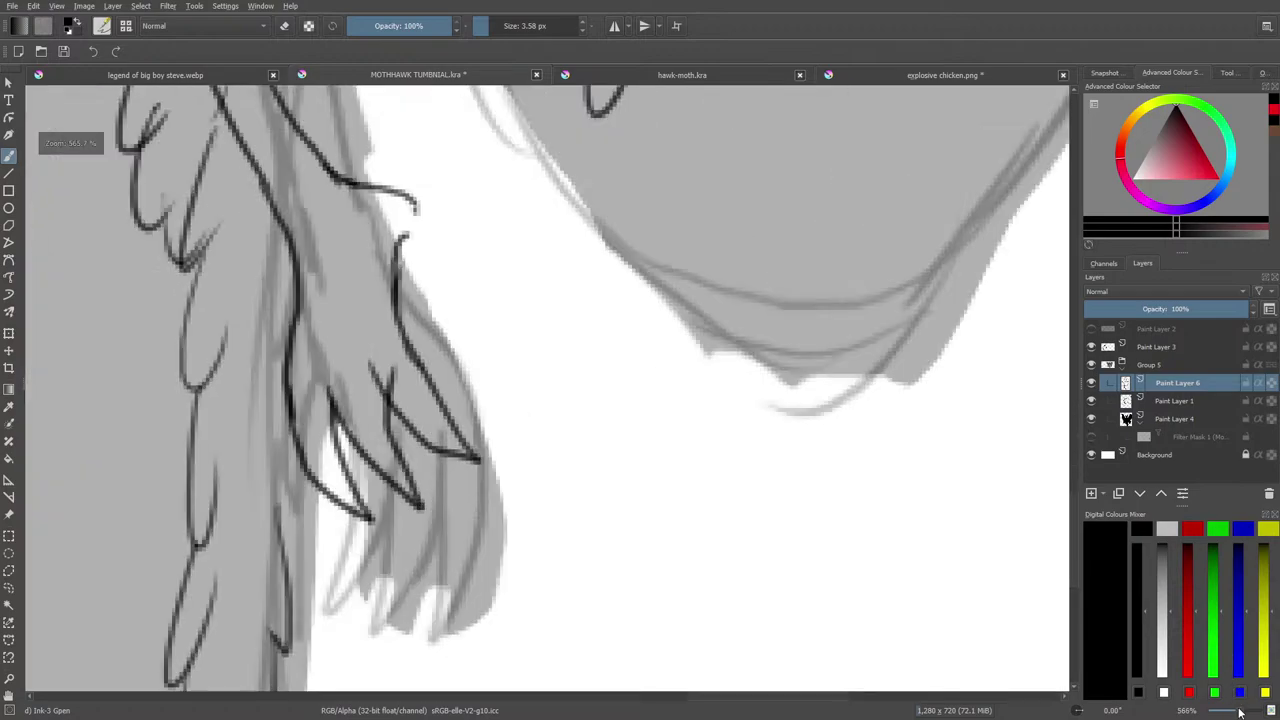
pyautogui.moveTo(406, 235)
pyautogui.mouseDown()
pyautogui.moveTo(458, 287)
pyautogui.moveTo(445, 233)
pyautogui.moveTo(448, 245)
pyautogui.moveTo(400, 192)
pyautogui.mouseUp()
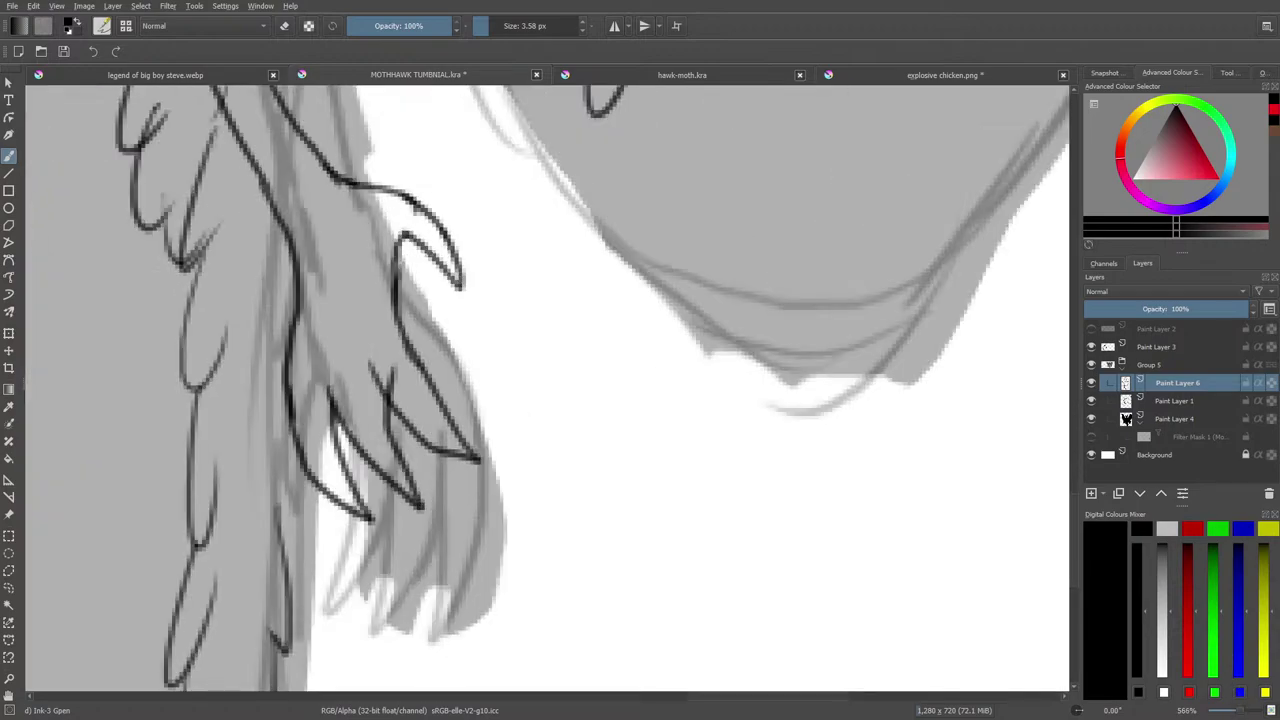
pyautogui.moveTo(434, 242); pyautogui.dragTo(397, 250)
pyautogui.press('e')
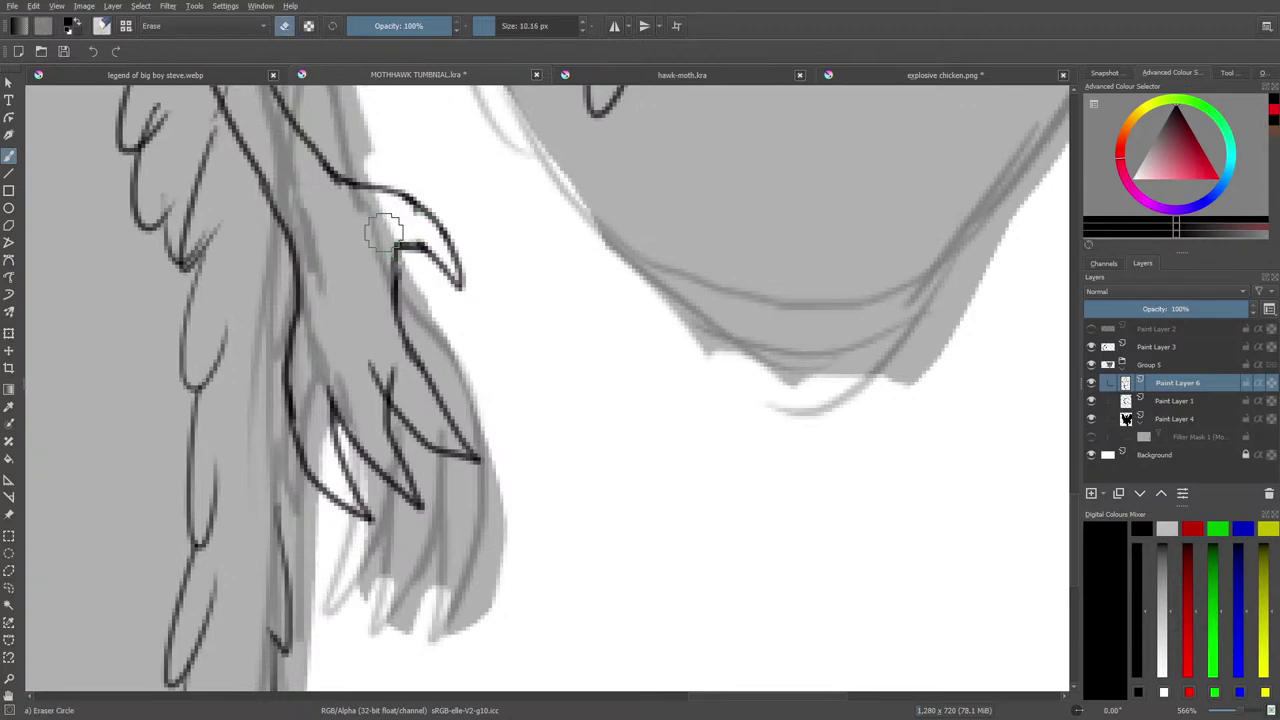
pyautogui.press('e')
pyautogui.moveTo(426, 218); pyautogui.dragTo(414, 246)
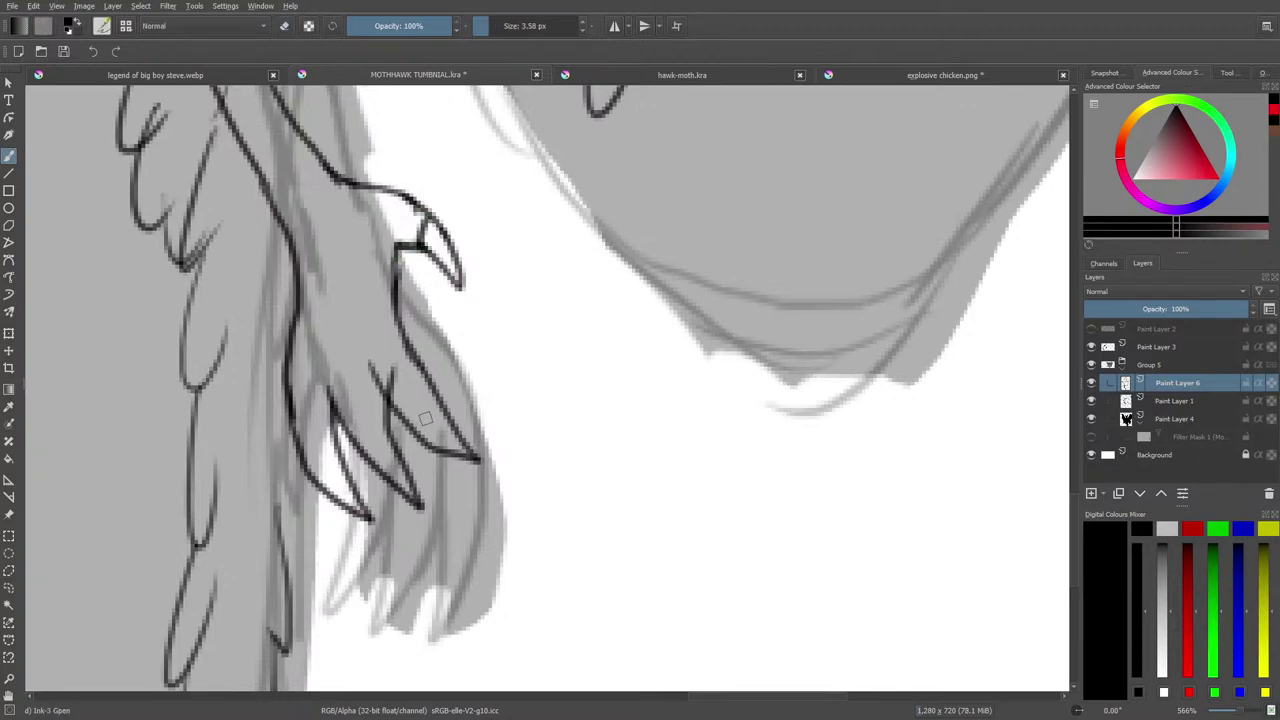
# Draw claw base lines across the right foot's three front toes and erase the stray line ends between the toes.
pyautogui.moveTo(397, 416); pyautogui.dragTo(438, 390)
pyautogui.moveTo(361, 452); pyautogui.dragTo(392, 431)
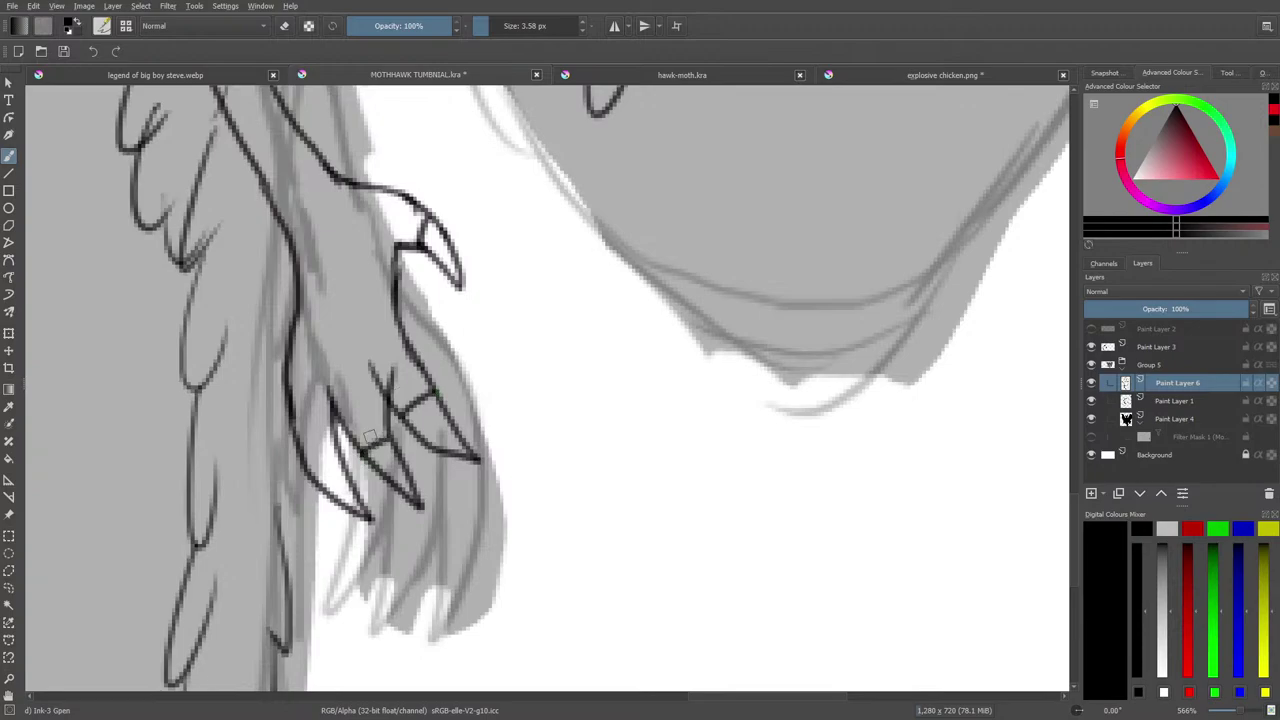
pyautogui.moveTo(311, 476); pyautogui.dragTo(336, 459)
pyautogui.press('/')
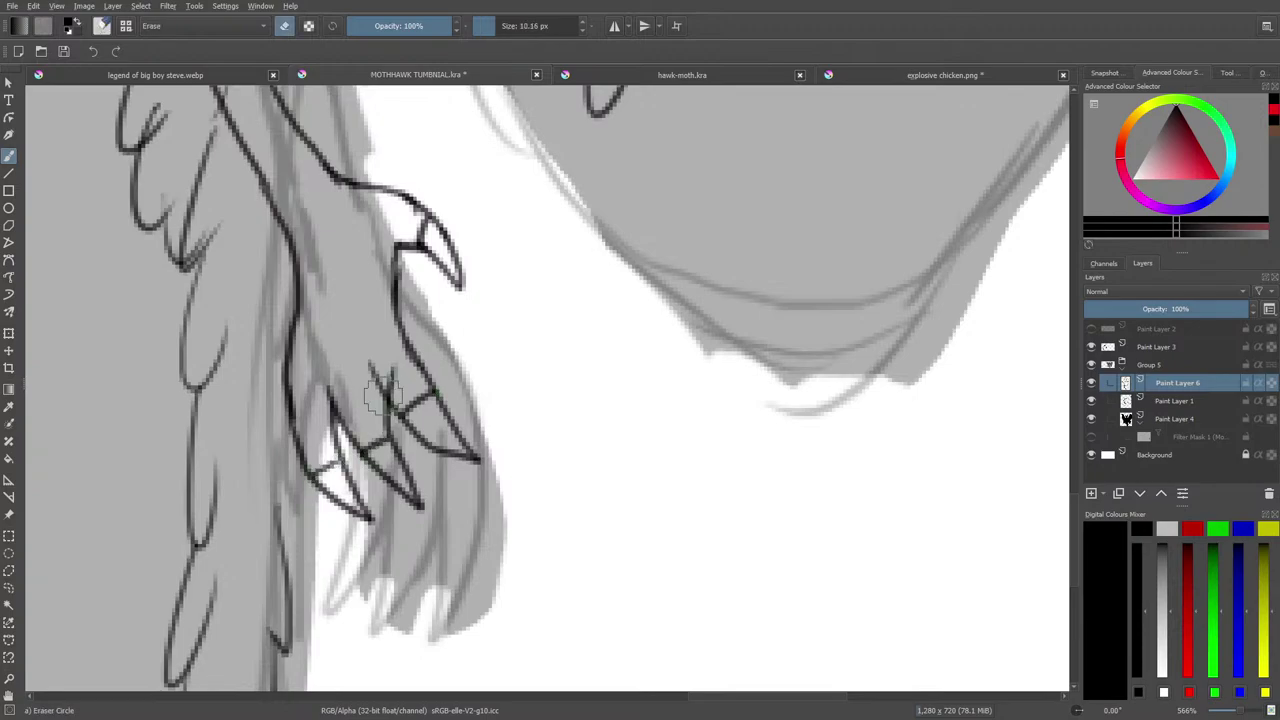
pyautogui.moveTo(374, 398); pyautogui.dragTo(391, 372)
# Draw claw base lines across the left foot's three front toes and clean up the outermost claw.
pyautogui.moveTo(1241, 710); pyautogui.dragTo(1236, 716)
pyautogui.press('/')
pyautogui.moveTo(640, 698); pyautogui.dragTo(548, 716)
pyautogui.moveTo(570, 438)
pyautogui.mouseDown()
pyautogui.moveTo(592, 452)
pyautogui.moveTo(538, 455)
pyautogui.mouseUp()
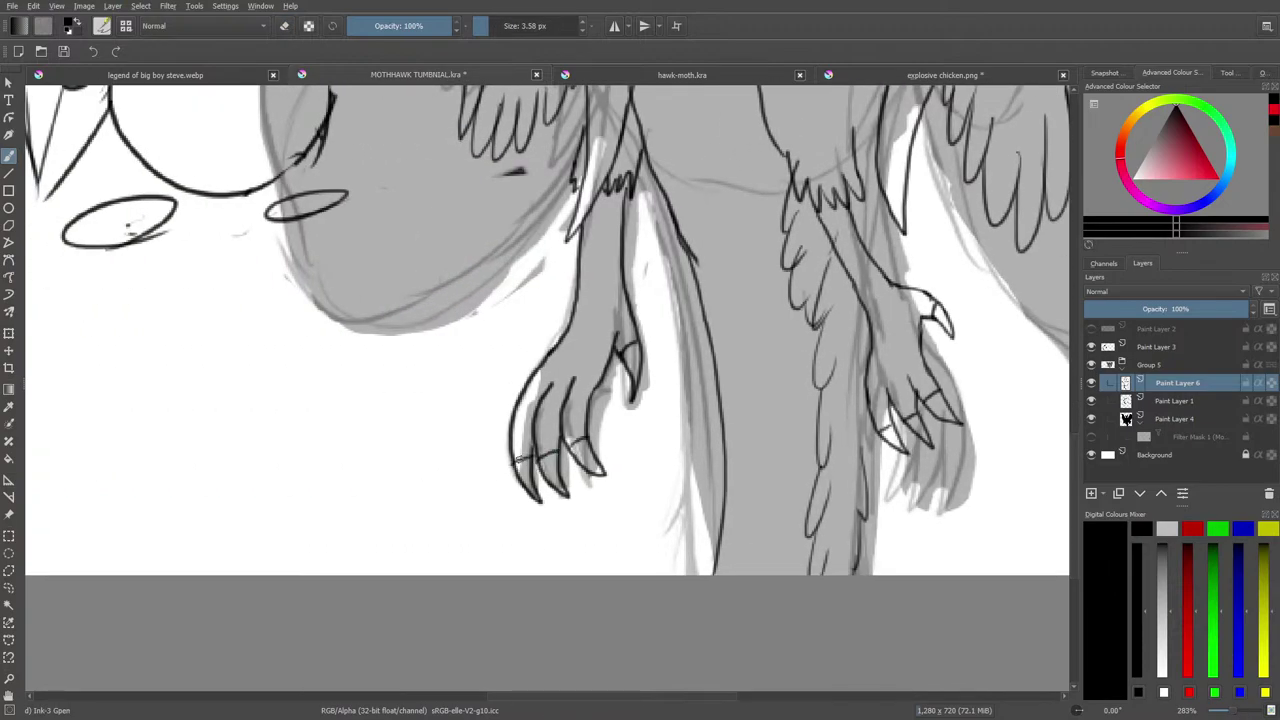
pyautogui.press('e')
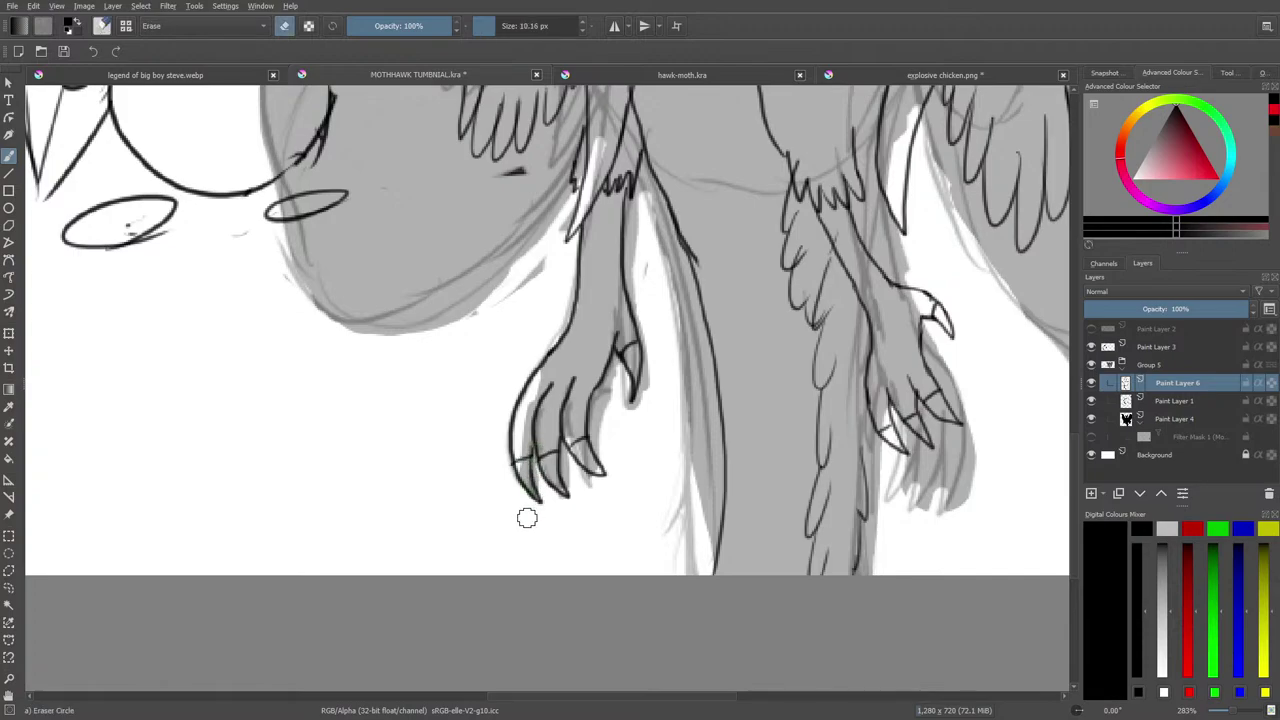
# Compare the mothhawk's inked belly and legs with the explosive chicken and hawk-moth references.
pyautogui.moveTo(1073, 435)
pyautogui.mouseDown()
pyautogui.moveTo(1072, 223)
pyautogui.moveTo(1102, 432)
pyautogui.moveTo(1104, 400)
pyautogui.mouseUp()
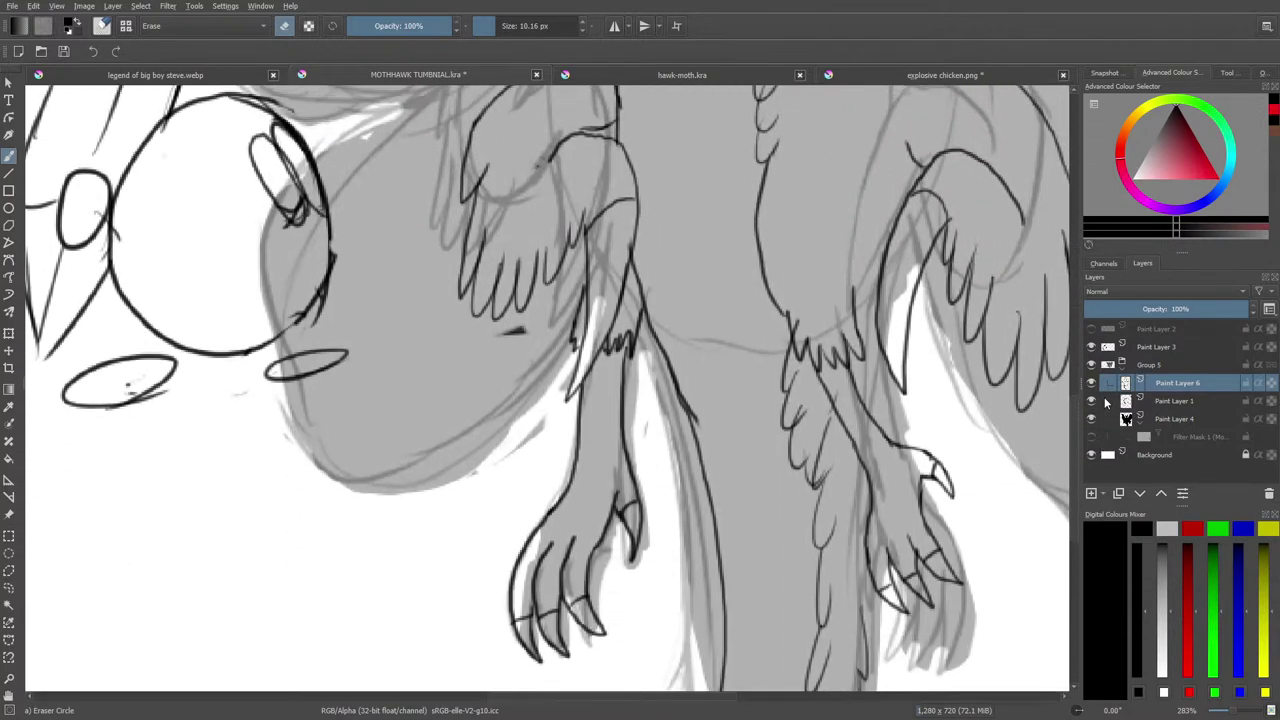
pyautogui.press('e')
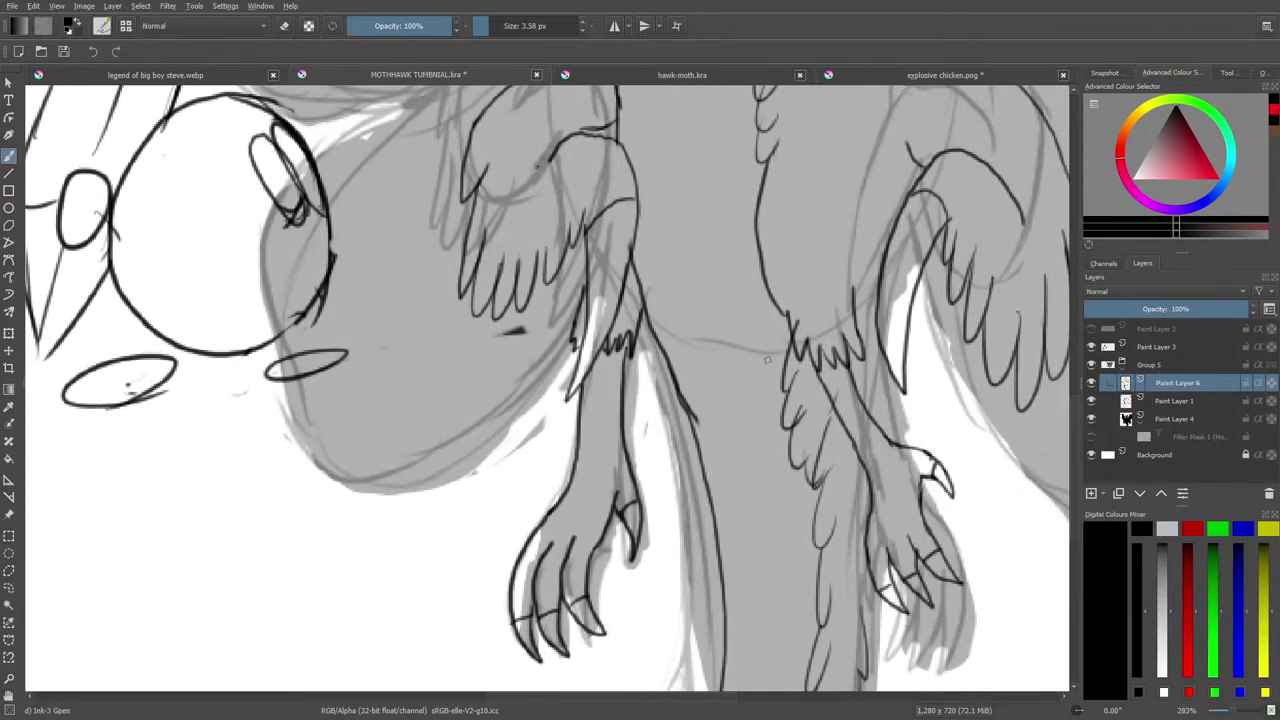
pyautogui.scroll(1, 1075, 426)
pyautogui.scroll(3, 1075, 426)
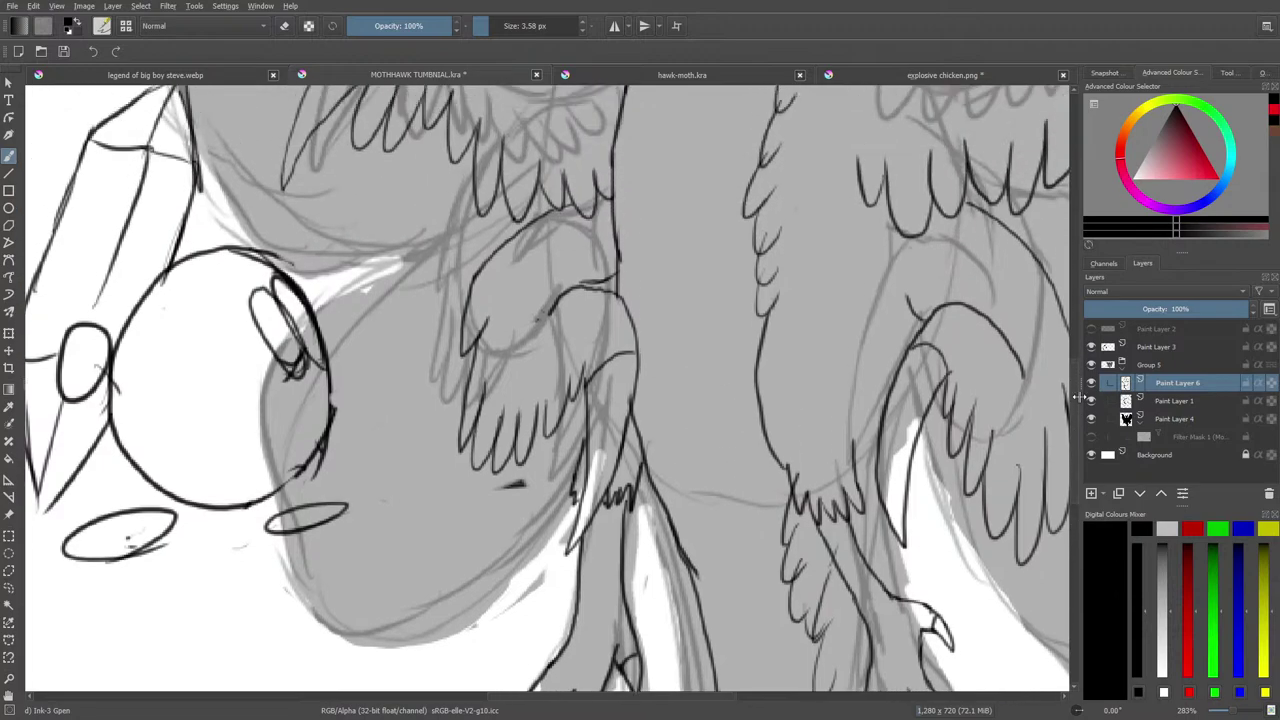
pyautogui.scroll(1, 1078, 397)
pyautogui.click(874, 78)
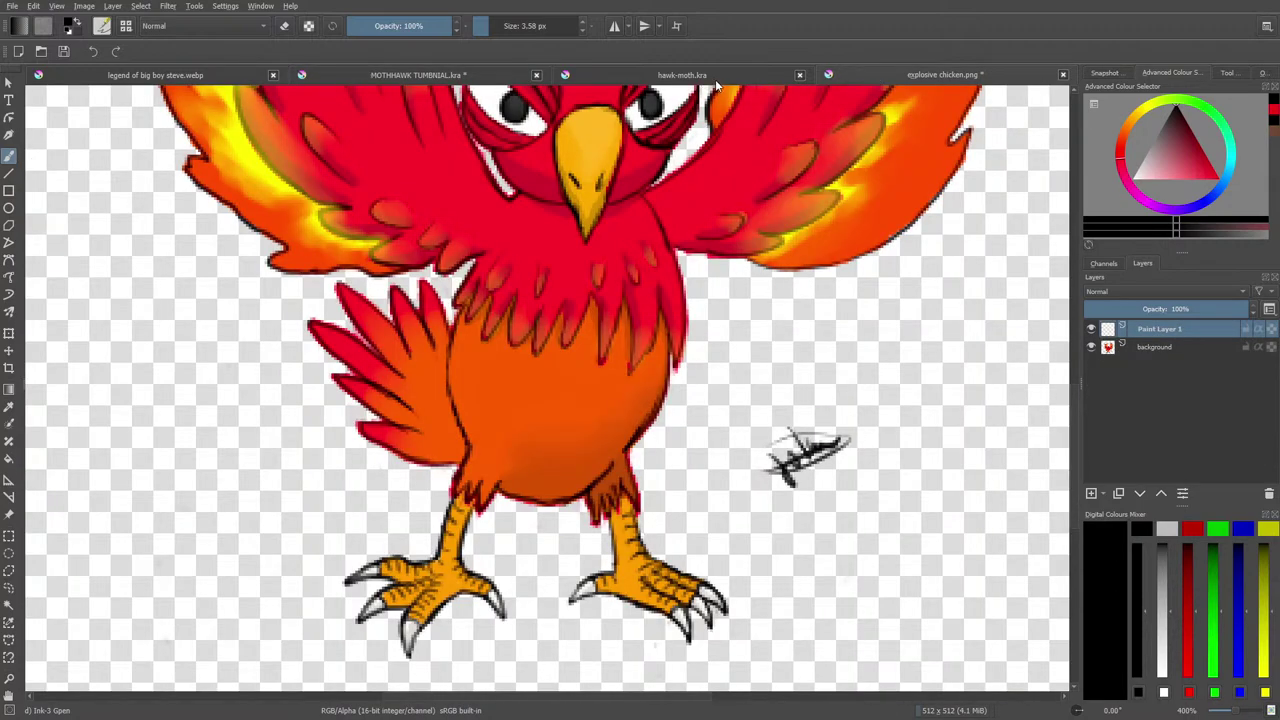
pyautogui.click(716, 80)
pyautogui.click(880, 71)
pyautogui.click(393, 72)
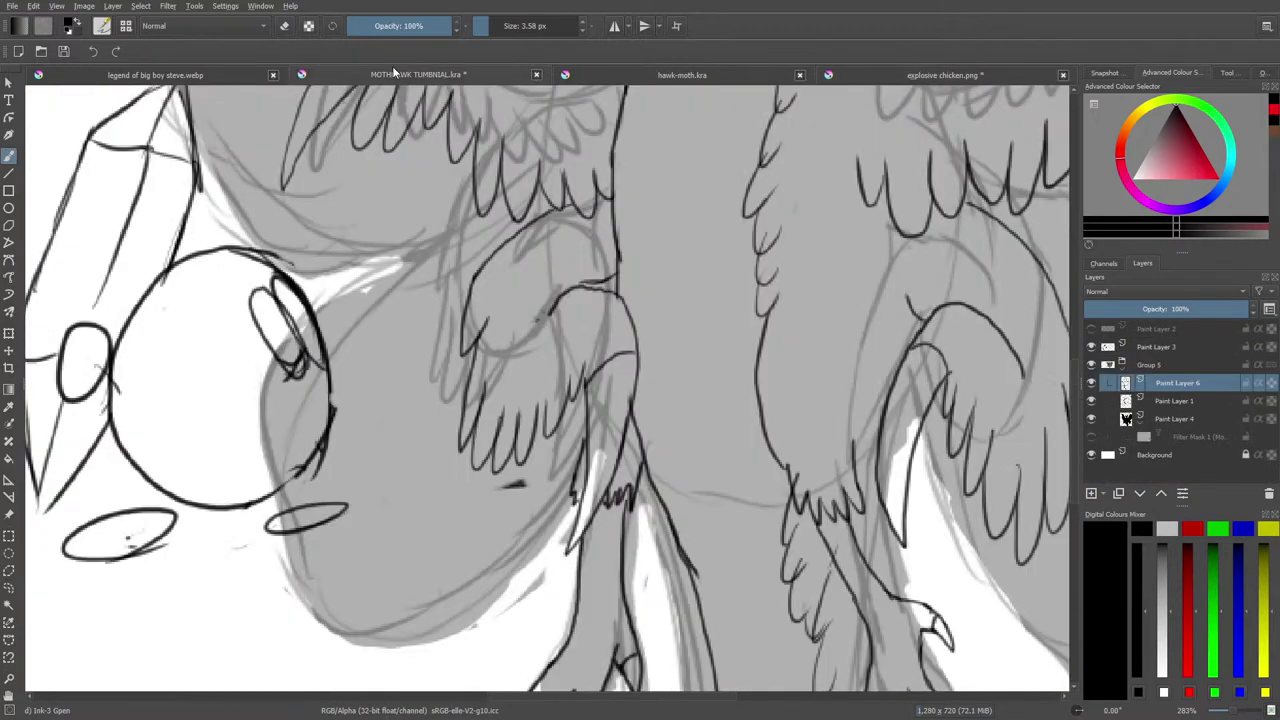
# Erase the feathered edge running down the middle of the tail from the right thigh to the canvas's lower border.
pyautogui.press('e')
pyautogui.scroll(-5, 1074, 396)
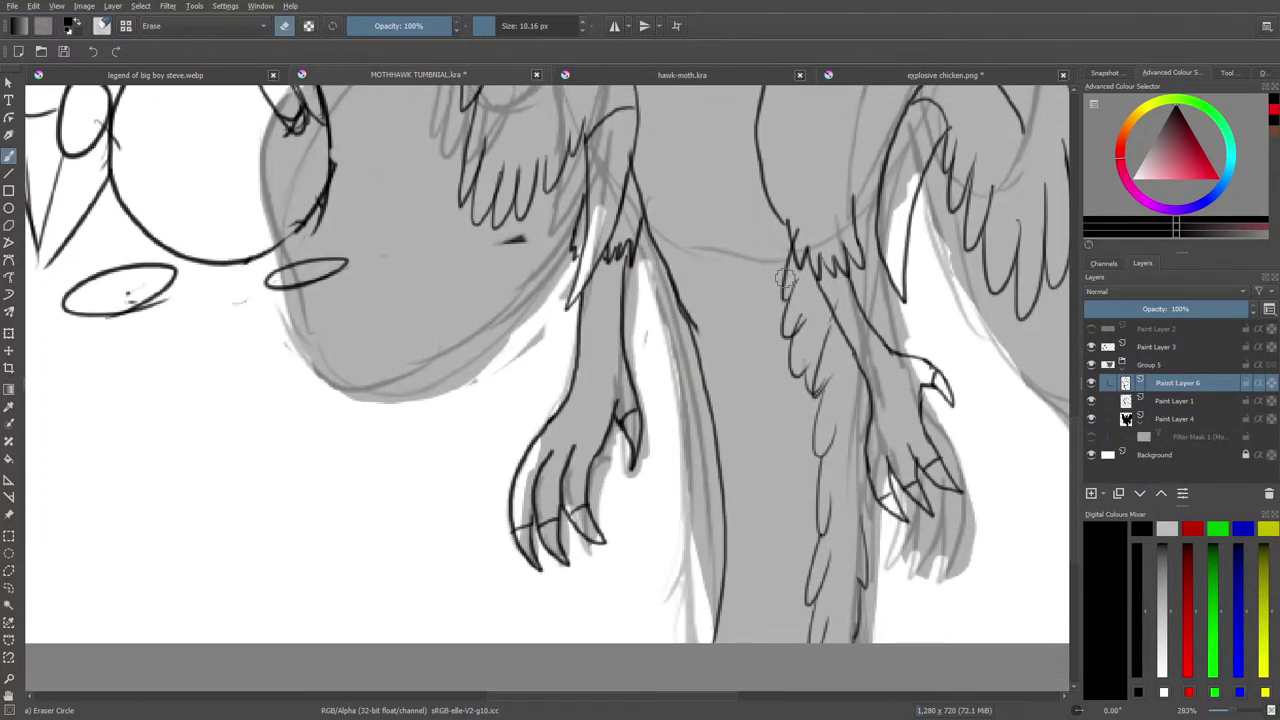
pyautogui.moveTo(785, 279)
pyautogui.mouseDown()
pyautogui.moveTo(776, 247)
pyautogui.moveTo(800, 315)
pyautogui.moveTo(779, 283)
pyautogui.moveTo(795, 373)
pyautogui.moveTo(811, 393)
pyautogui.moveTo(817, 329)
pyautogui.moveTo(836, 362)
pyautogui.moveTo(838, 307)
pyautogui.mouseUp()
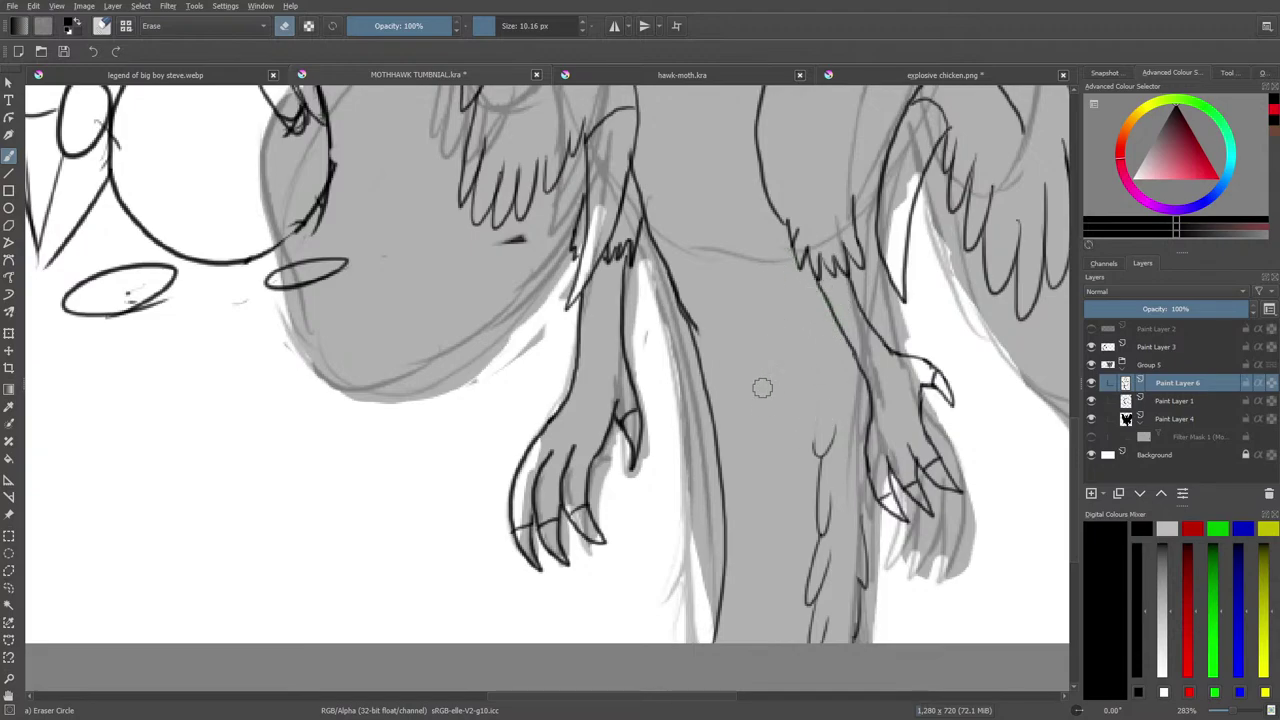
pyautogui.moveTo(812, 458)
pyautogui.mouseDown()
pyautogui.moveTo(801, 567)
pyautogui.moveTo(836, 466)
pyautogui.moveTo(822, 610)
pyautogui.mouseUp()
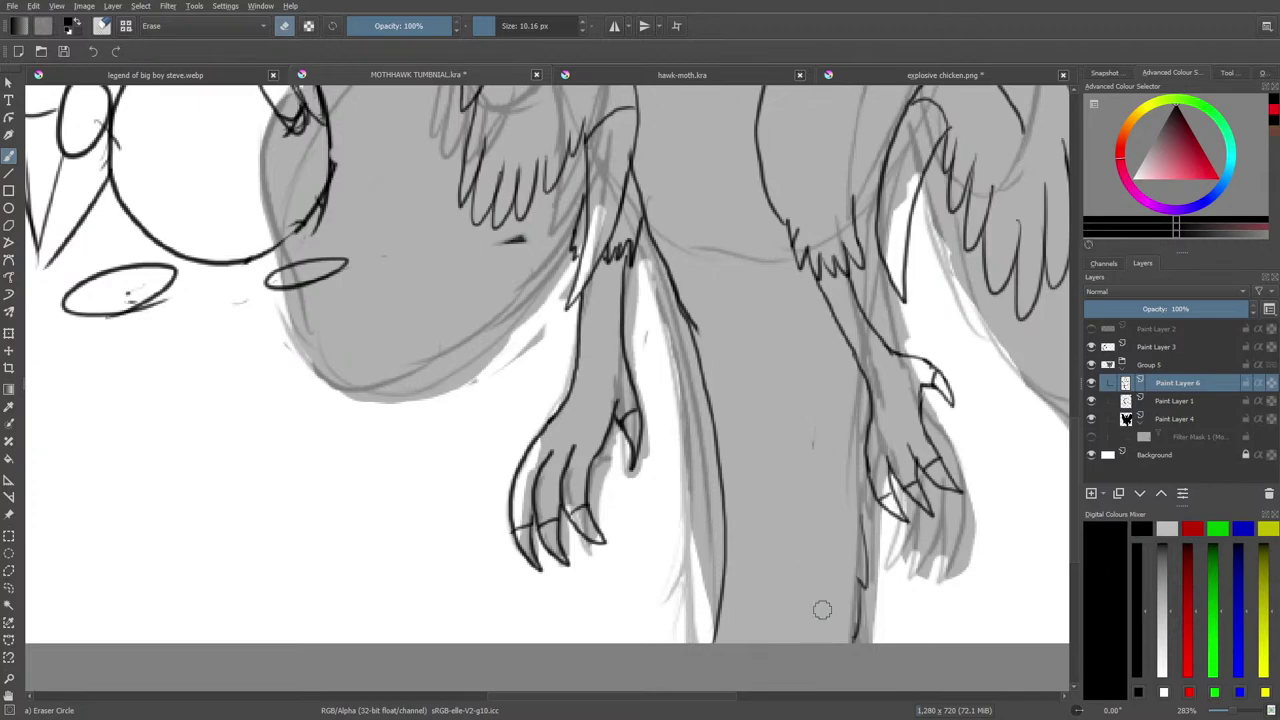
# Extend the small feather strokes up the tail's right edge as far as the right foot.
pyautogui.press('/')
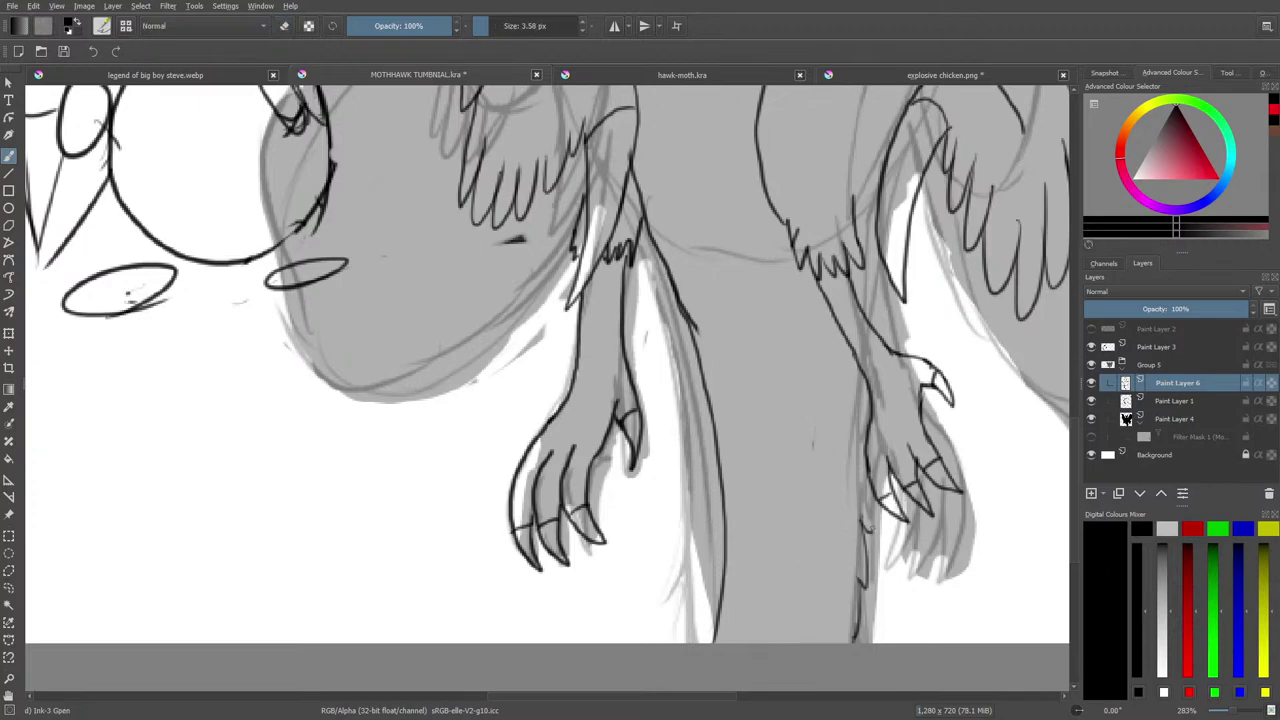
pyautogui.rightClick(869, 514)
pyautogui.click(871, 505)
pyautogui.press('d')
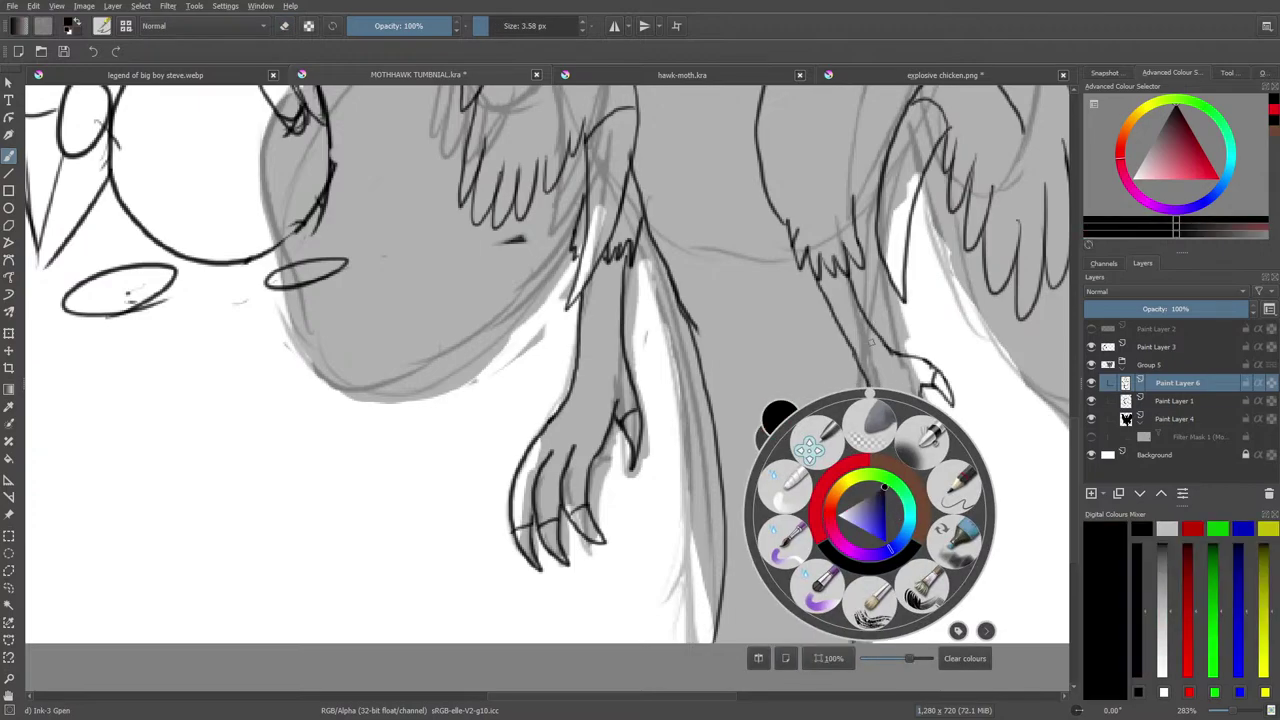
pyautogui.click(868, 279)
pyautogui.moveTo(866, 499); pyautogui.dragTo(877, 500)
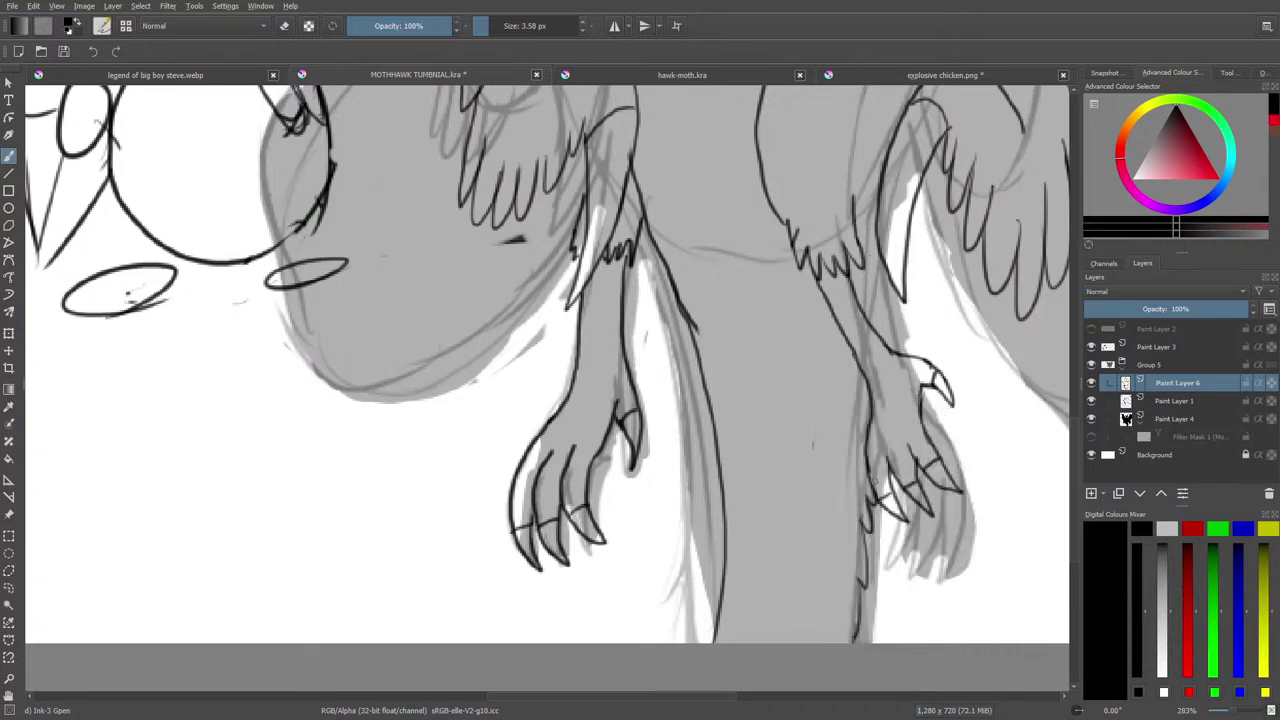
pyautogui.moveTo(1235, 710); pyautogui.dragTo(1231, 710)
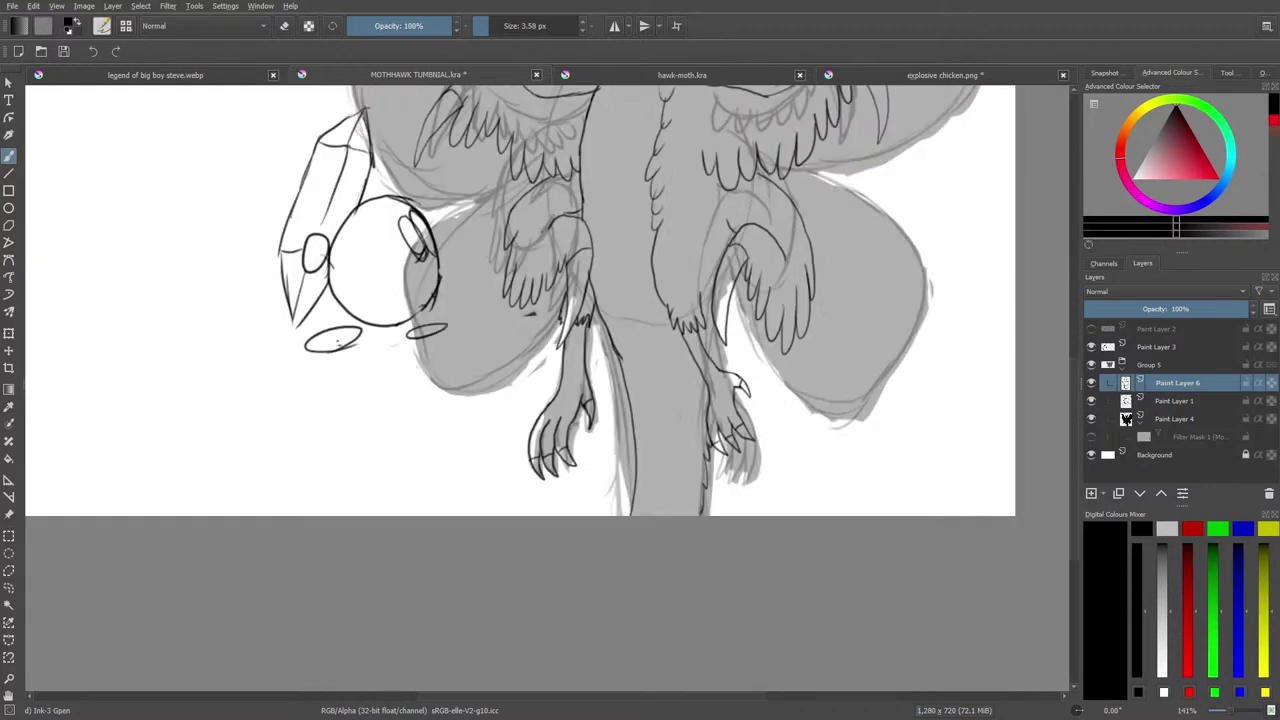
# Compare the mothhawk's belly and legs with the explosive chicken and hawk-moth references.
pyautogui.moveTo(716, 360); pyautogui.dragTo(716, 326)
pyautogui.click(884, 76)
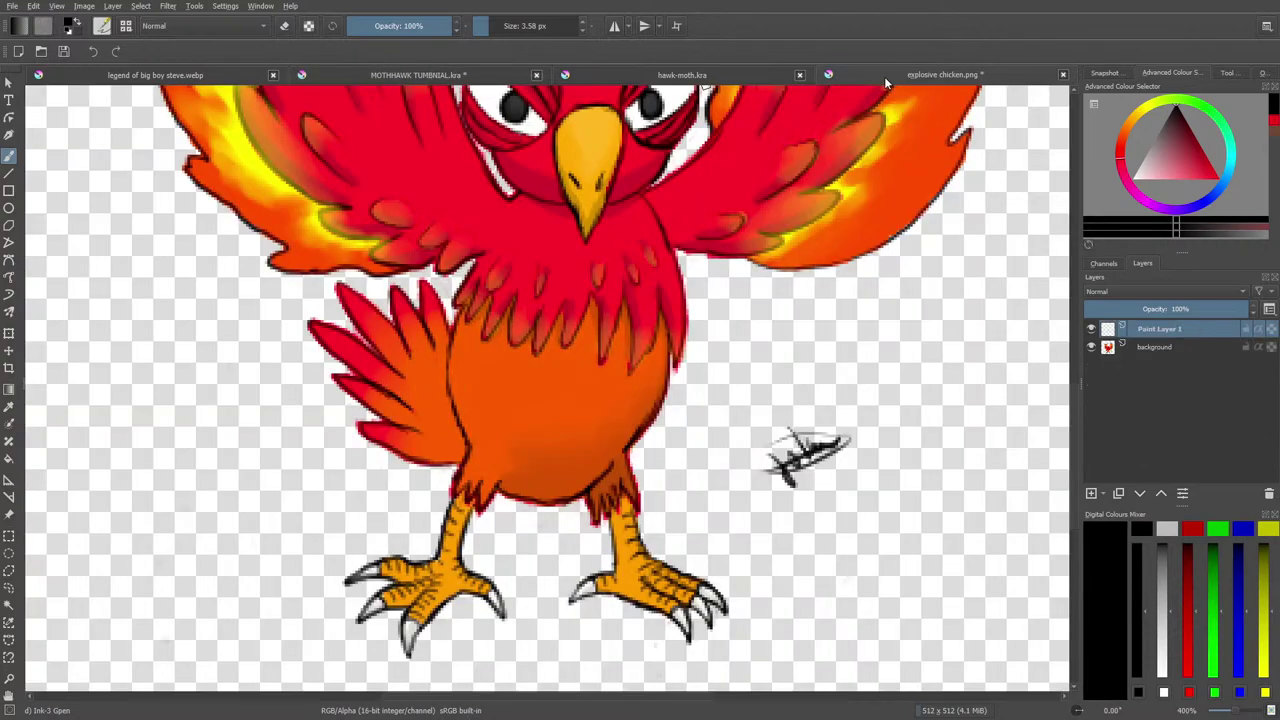
pyautogui.click(622, 74)
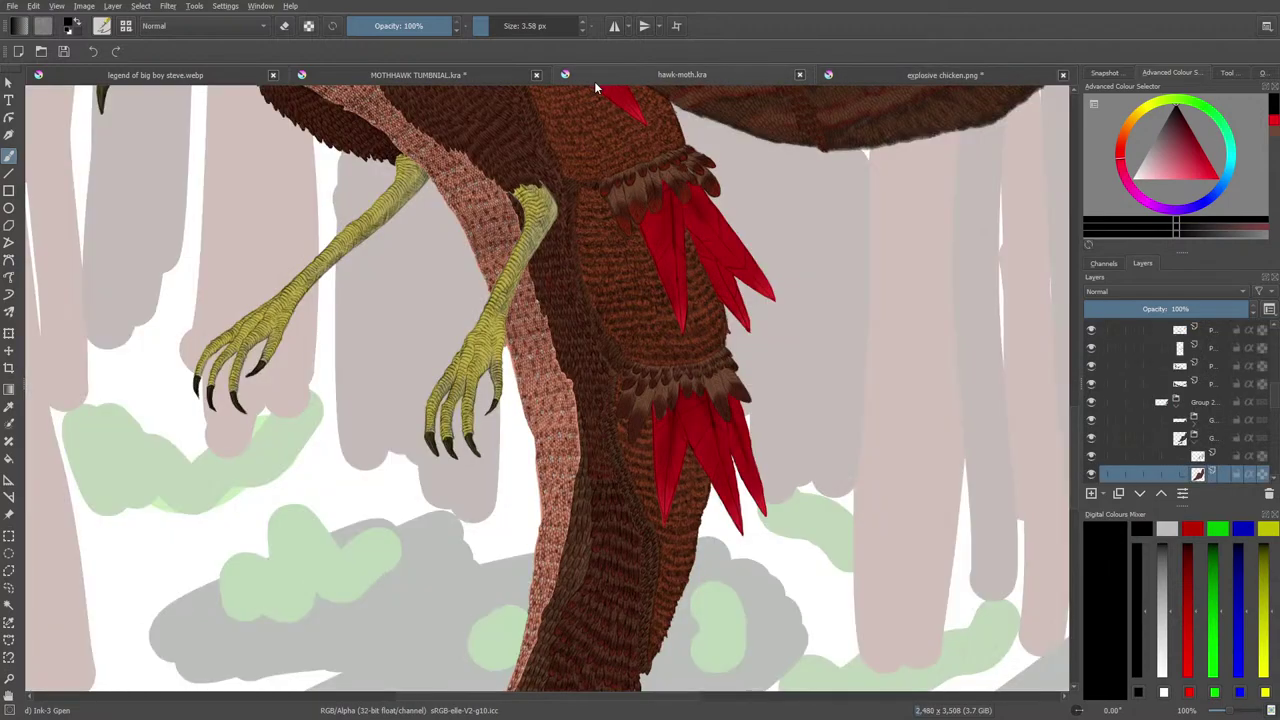
pyautogui.click(438, 74)
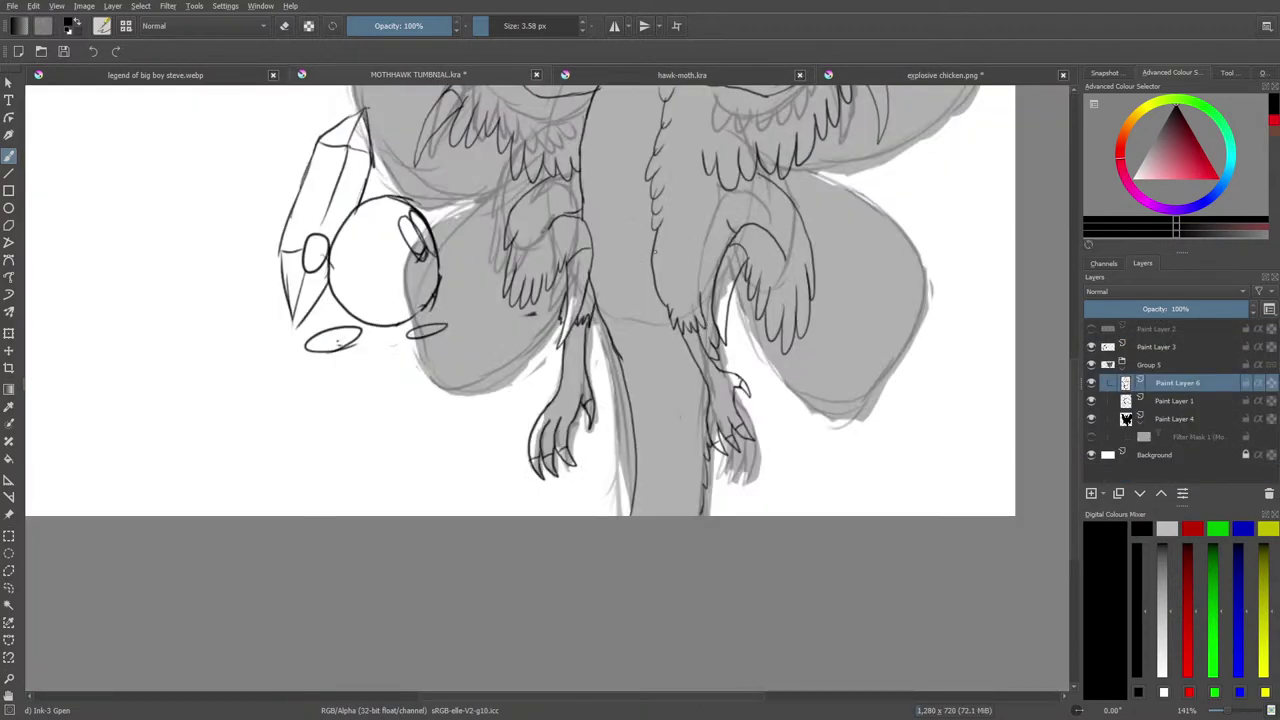
pyautogui.click(882, 74)
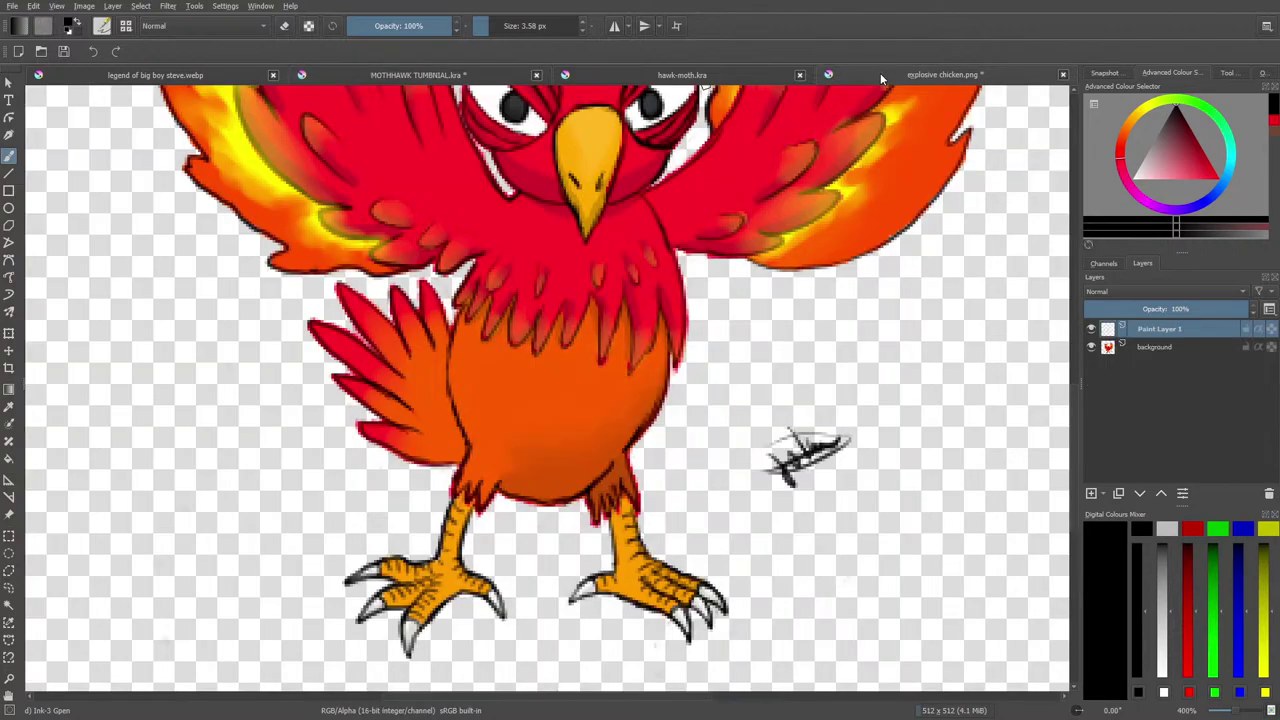
pyautogui.click(419, 75)
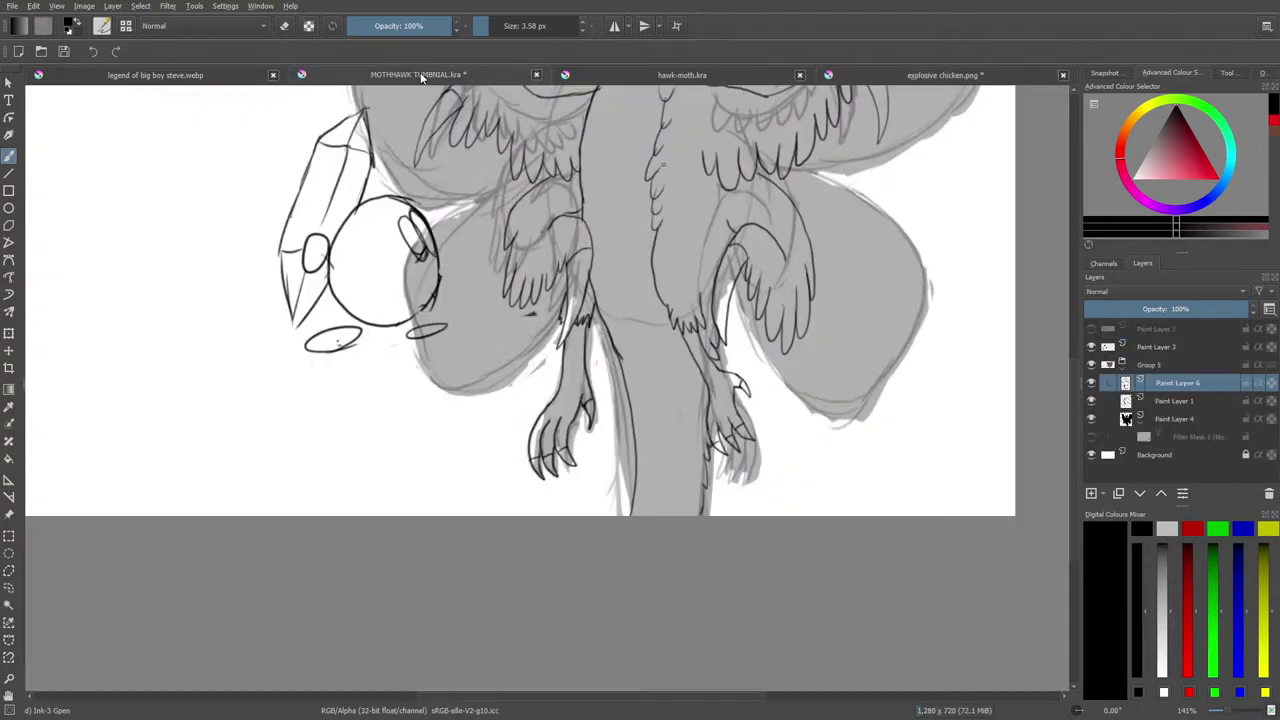
pyautogui.moveTo(1078, 382); pyautogui.dragTo(1078, 363)
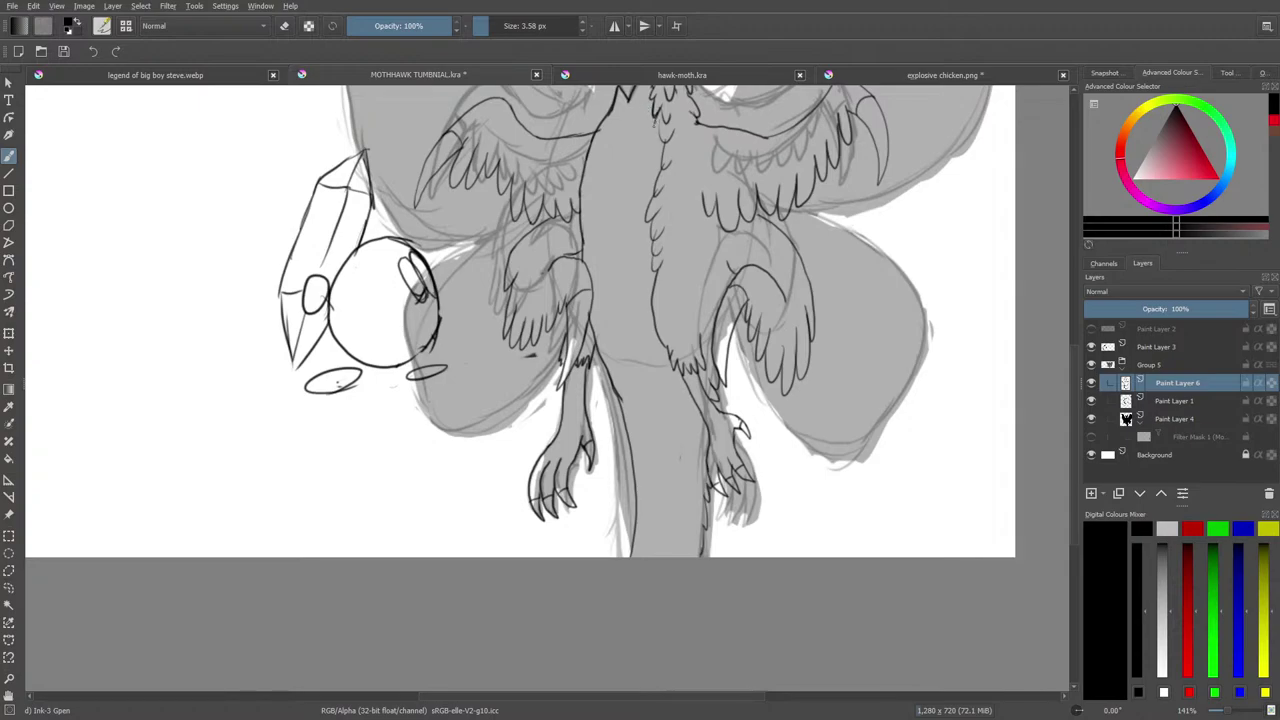
# Erase the feathered line running from the chest down the middle of the belly.
pyautogui.moveTo(650, 126); pyautogui.dragTo(655, 200)
pyautogui.press('e')
pyautogui.moveTo(658, 135)
pyautogui.mouseDown()
pyautogui.moveTo(660, 165)
pyautogui.moveTo(662, 128)
pyautogui.mouseUp()
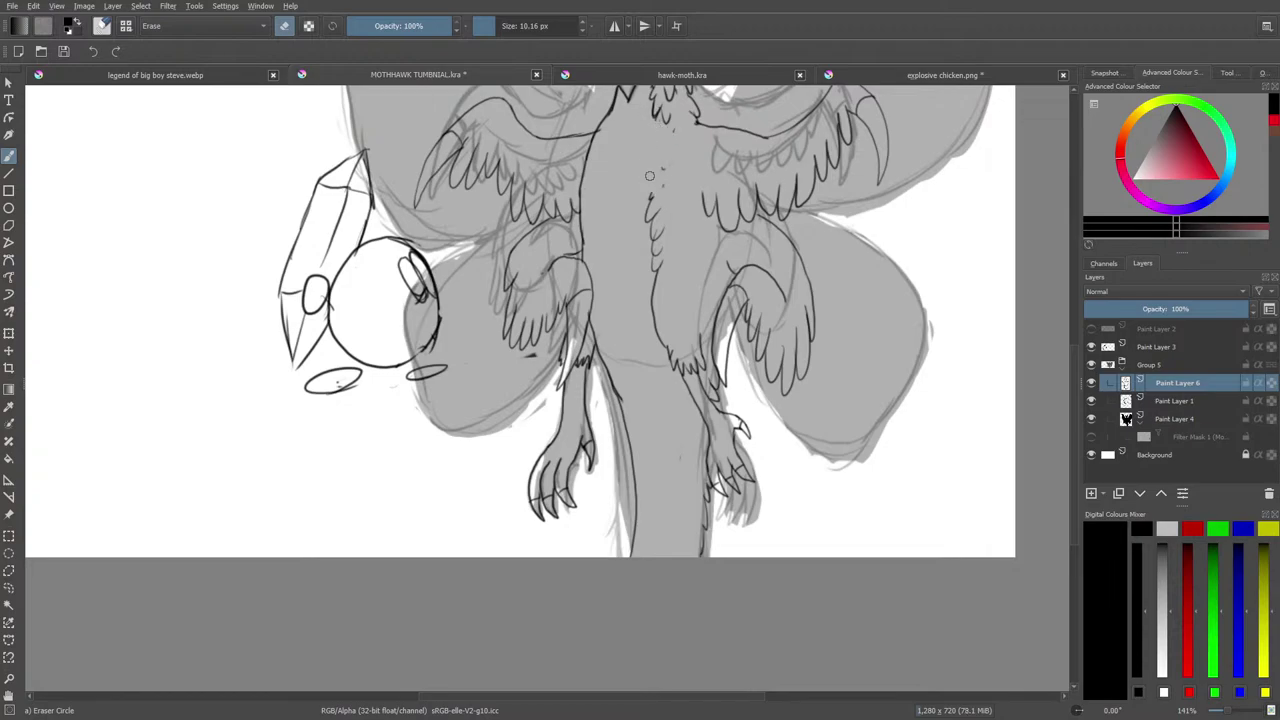
pyautogui.moveTo(649, 176); pyautogui.dragTo(656, 240)
pyautogui.scroll(2, 1073, 424)
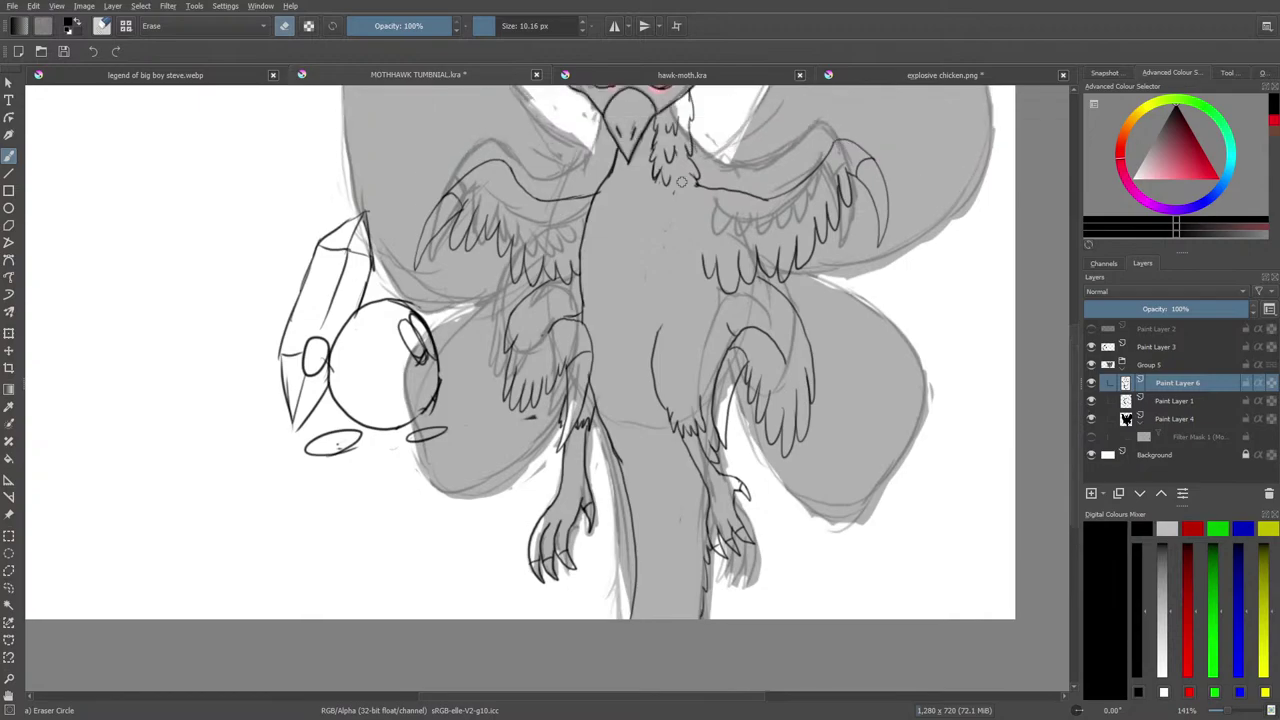
pyautogui.press('e')
pyautogui.scroll(1, 1075, 366)
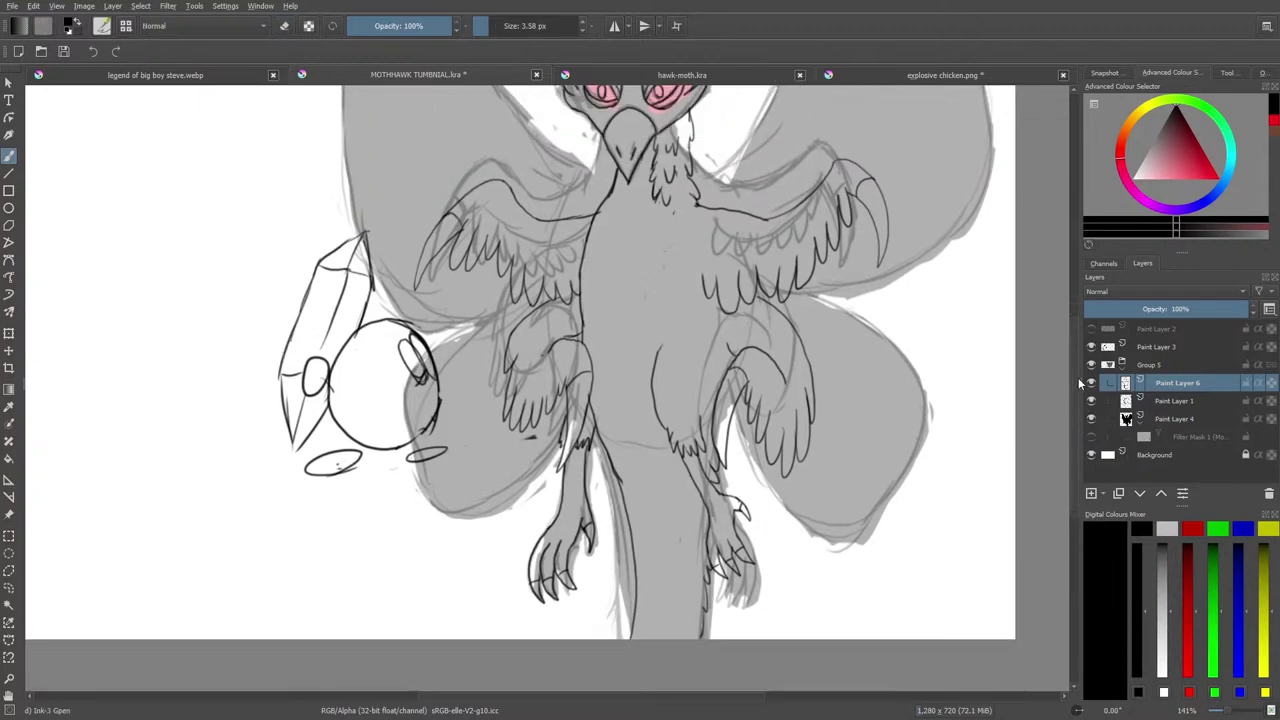
# Examine the explosive chicken's feathered thighs and the hawk-moth's belly and leg joints beside the mothhawk drawing.
pyautogui.moveTo(1227, 711); pyautogui.dragTo(1232, 711)
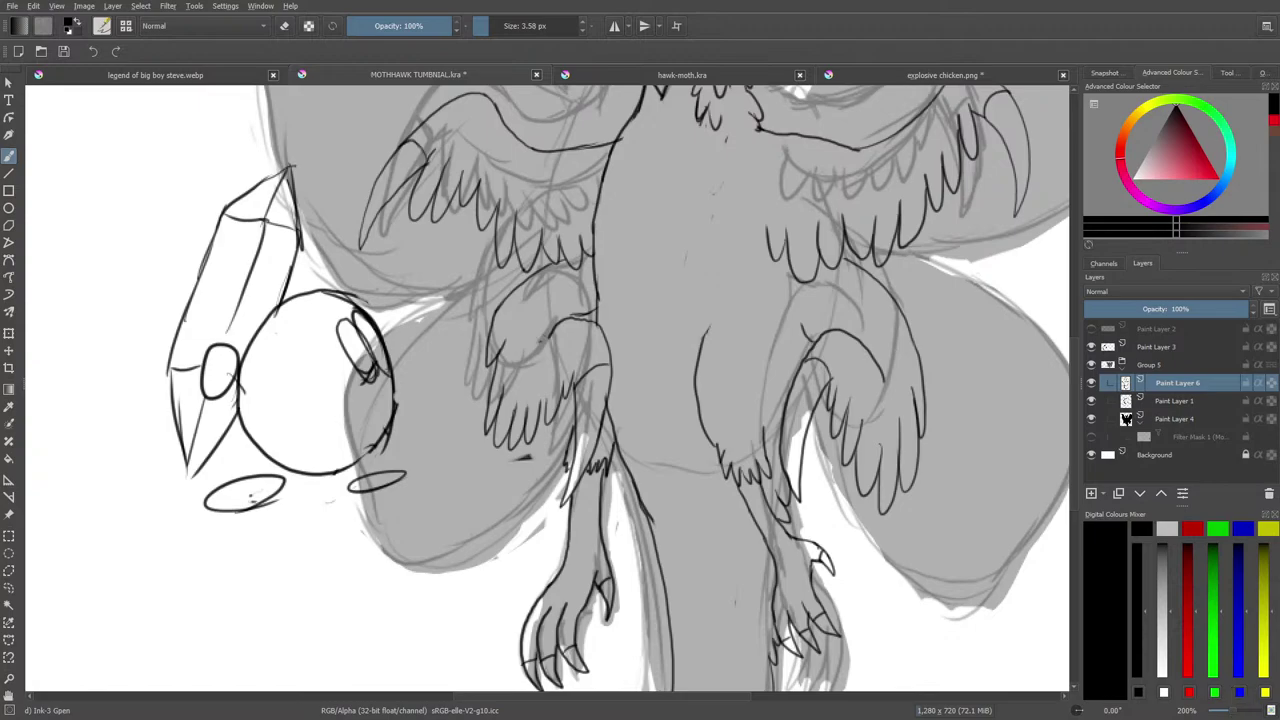
pyautogui.click(880, 75)
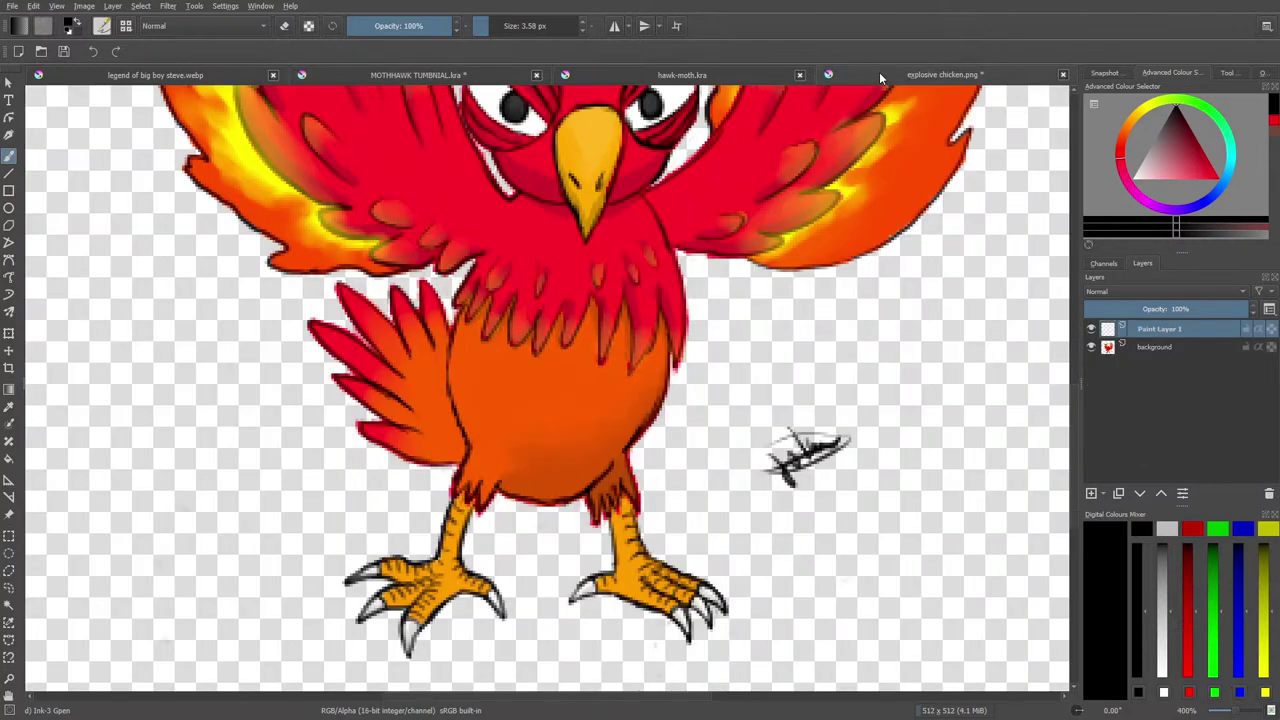
pyautogui.click(612, 76)
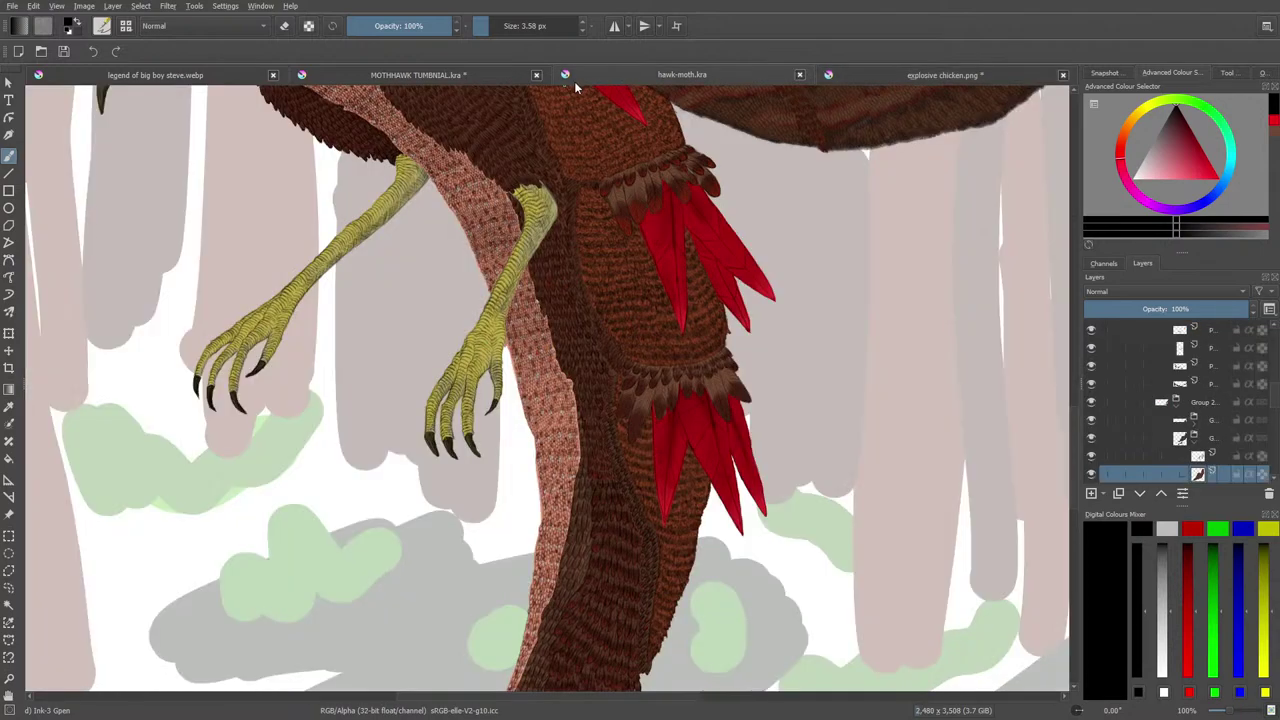
pyautogui.moveTo(1073, 430); pyautogui.dragTo(1089, 381)
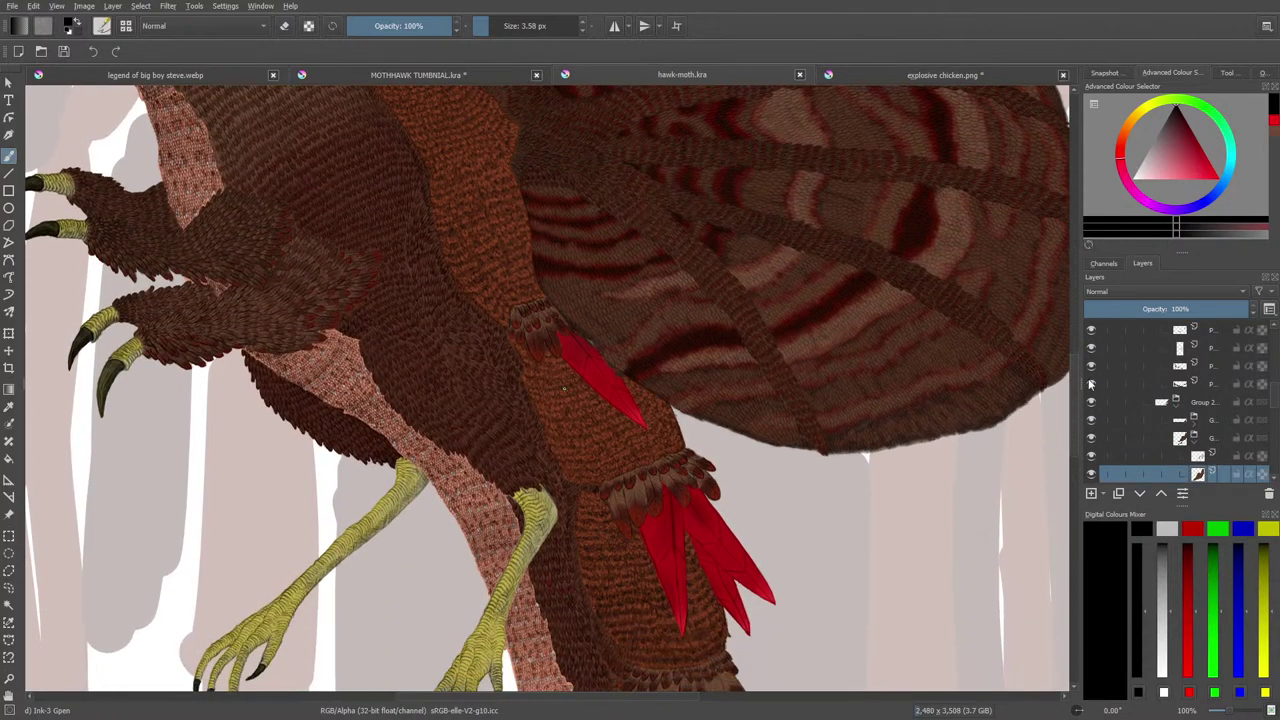
pyautogui.click(427, 80)
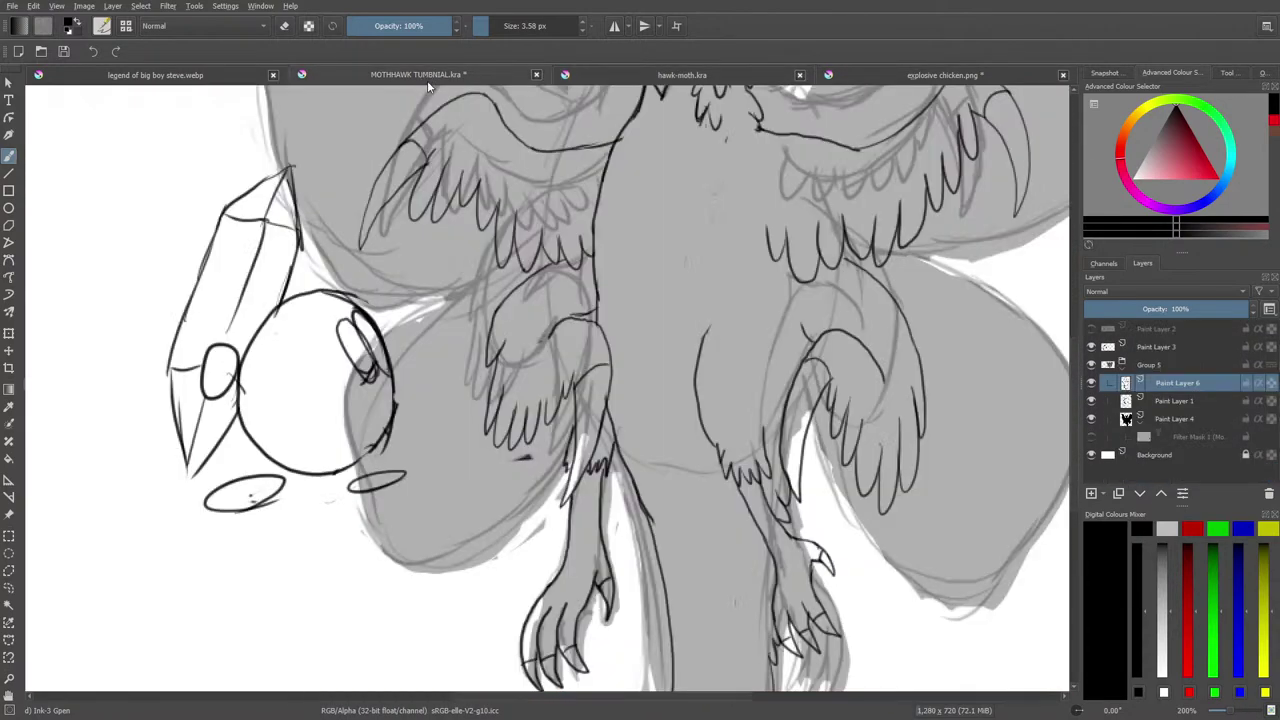
# Erase the remaining inner belly curve with its feather fringe and the stray marks on the torso and tail.
pyautogui.press('/')
pyautogui.moveTo(708, 328)
pyautogui.mouseDown()
pyautogui.moveTo(697, 400)
pyautogui.moveTo(703, 330)
pyautogui.moveTo(730, 411)
pyautogui.mouseUp()
pyautogui.moveTo(736, 466)
pyautogui.mouseDown()
pyautogui.moveTo(758, 498)
pyautogui.moveTo(766, 432)
pyautogui.mouseUp()
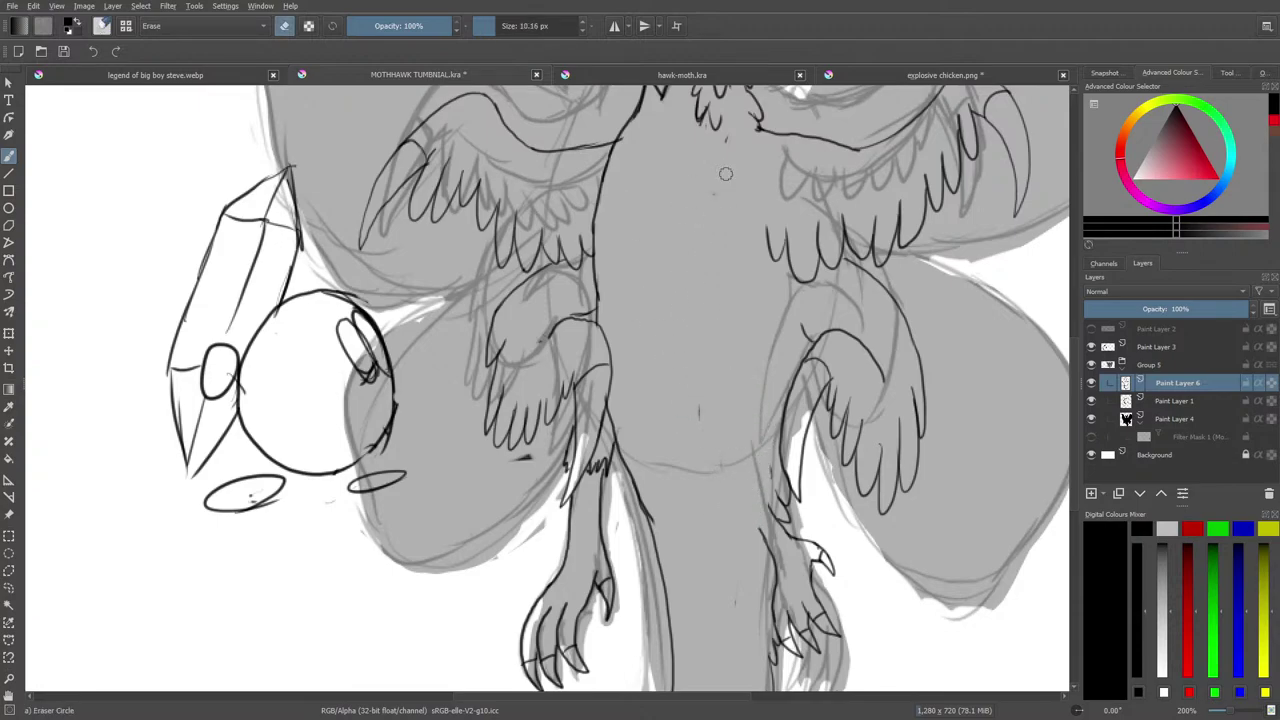
pyautogui.moveTo(704, 120); pyautogui.dragTo(697, 149)
pyautogui.moveTo(706, 398); pyautogui.dragTo(698, 428)
pyautogui.moveTo(725, 596); pyautogui.dragTo(743, 612)
# Erase the inked lower legs and clawed feet on both sides, along with the feather fringes above them.
pyautogui.moveTo(602, 495)
pyautogui.mouseDown()
pyautogui.moveTo(610, 448)
pyautogui.moveTo(612, 616)
pyautogui.mouseUp()
pyautogui.moveTo(582, 648)
pyautogui.mouseDown()
pyautogui.moveTo(582, 668)
pyautogui.moveTo(570, 640)
pyautogui.moveTo(491, 684)
pyautogui.moveTo(590, 501)
pyautogui.mouseUp()
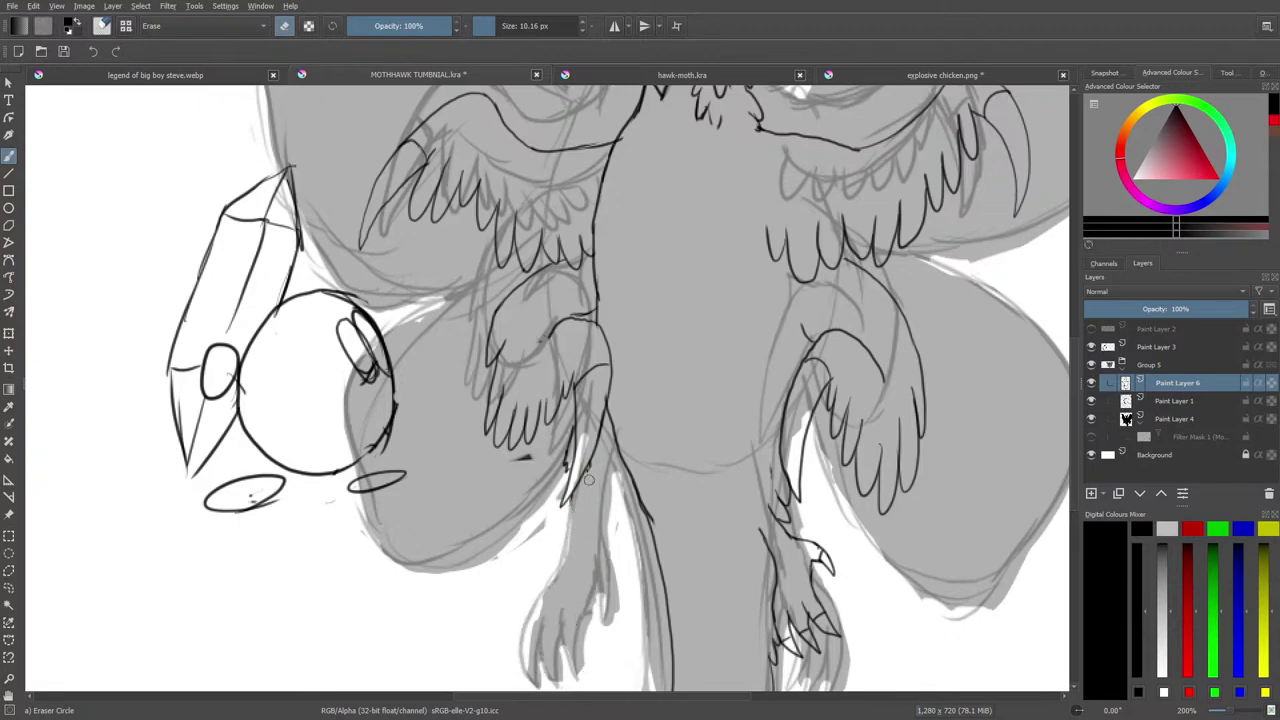
pyautogui.moveTo(594, 462); pyautogui.dragTo(579, 494)
pyautogui.moveTo(568, 434); pyautogui.dragTo(563, 466)
pyautogui.moveTo(781, 656)
pyautogui.mouseDown()
pyautogui.moveTo(754, 487)
pyautogui.moveTo(759, 549)
pyautogui.moveTo(823, 666)
pyautogui.moveTo(825, 562)
pyautogui.moveTo(855, 658)
pyautogui.moveTo(817, 545)
pyautogui.moveTo(777, 501)
pyautogui.moveTo(793, 556)
pyautogui.moveTo(768, 469)
pyautogui.mouseUp()
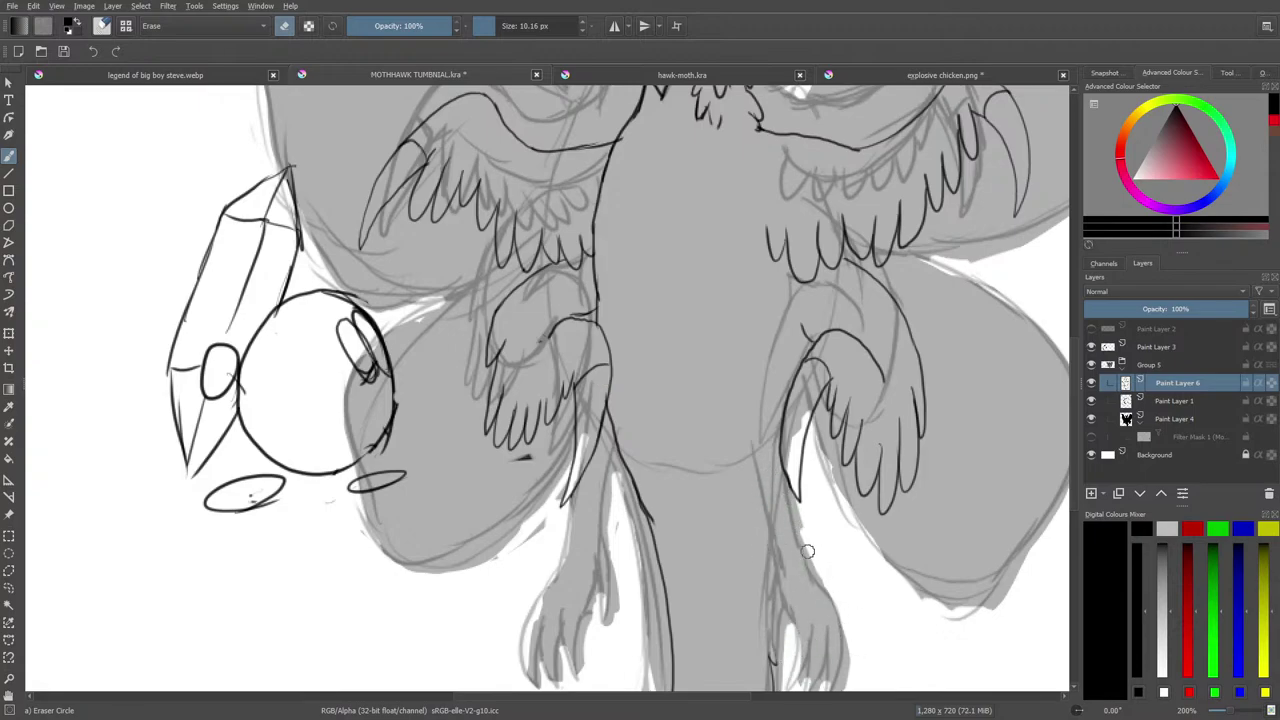
pyautogui.scroll(-4, 1075, 413)
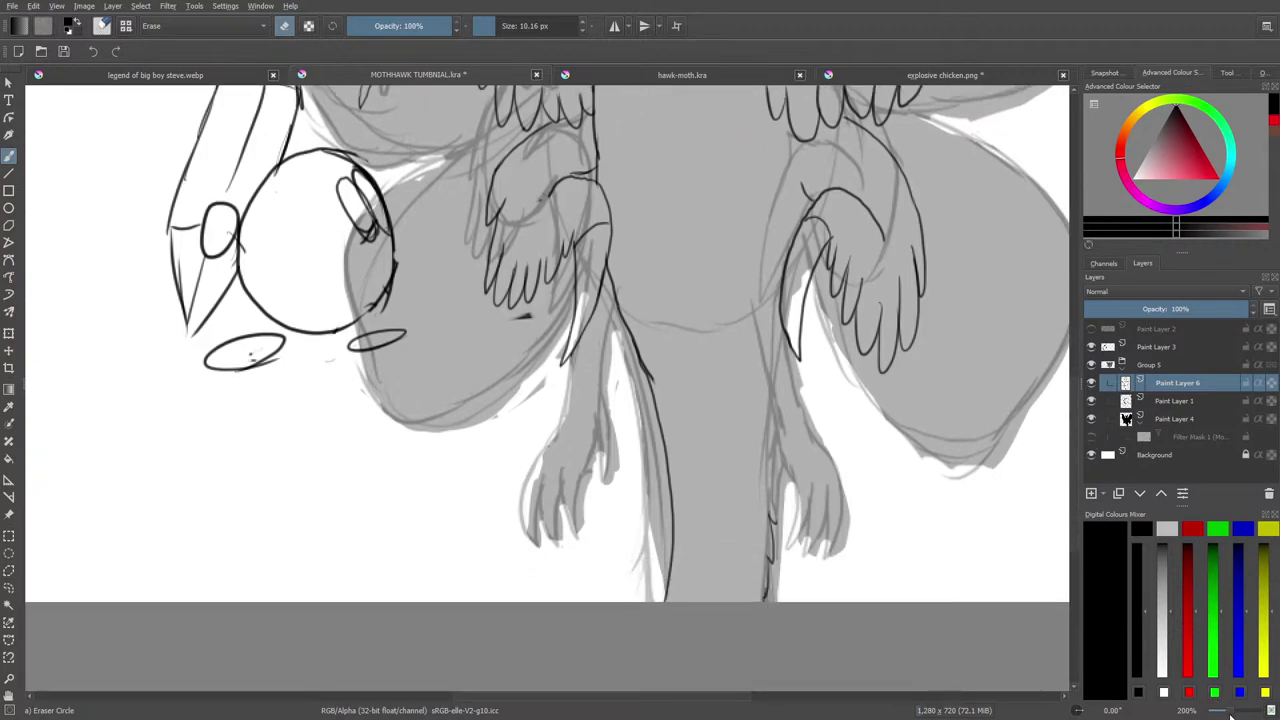
pyautogui.moveTo(1230, 714)
pyautogui.mouseDown()
pyautogui.moveTo(1219, 712)
pyautogui.moveTo(1233, 708)
pyautogui.mouseUp()
pyautogui.press('/')
pyautogui.rightClick(734, 393)
pyautogui.click(701, 210)
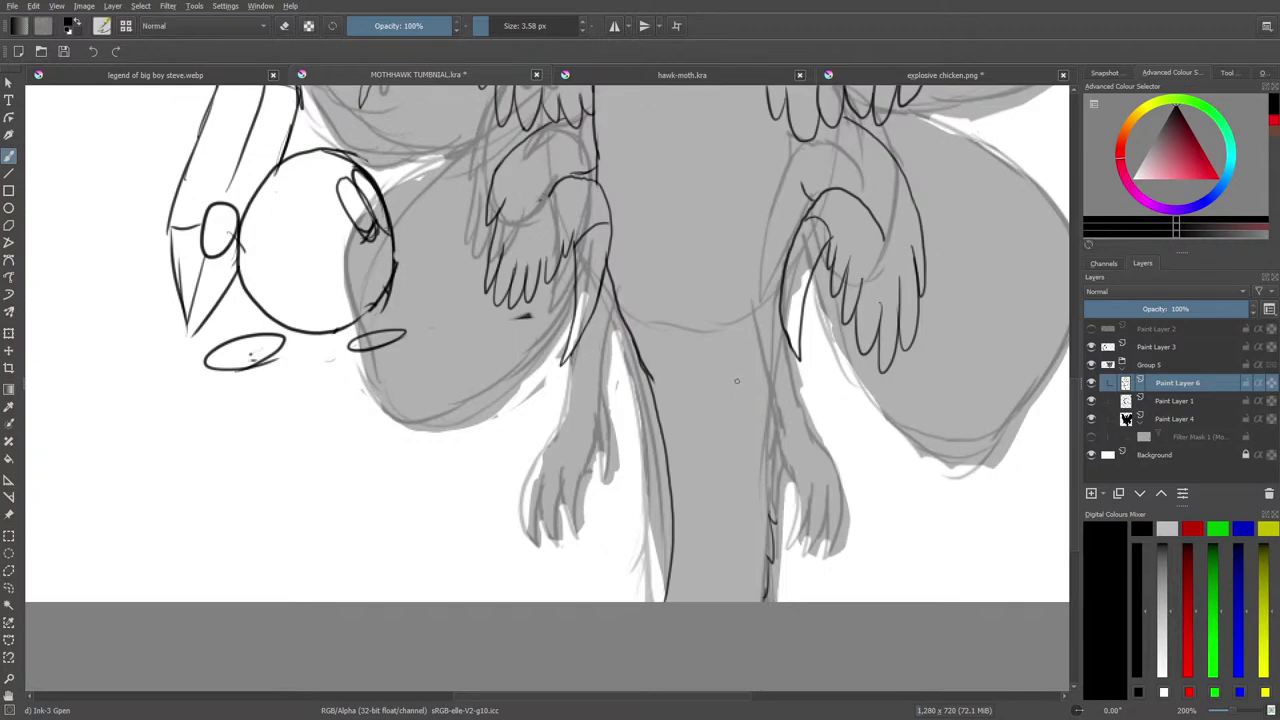
pyautogui.moveTo(737, 380)
pyautogui.mouseDown()
pyautogui.moveTo(764, 452)
pyautogui.moveTo(791, 428)
pyautogui.mouseUp()
pyautogui.moveTo(790, 422); pyautogui.dragTo(797, 440)
pyautogui.press('/')
pyautogui.moveTo(739, 382)
pyautogui.mouseDown()
pyautogui.moveTo(768, 458)
pyautogui.moveTo(790, 405)
pyautogui.mouseUp()
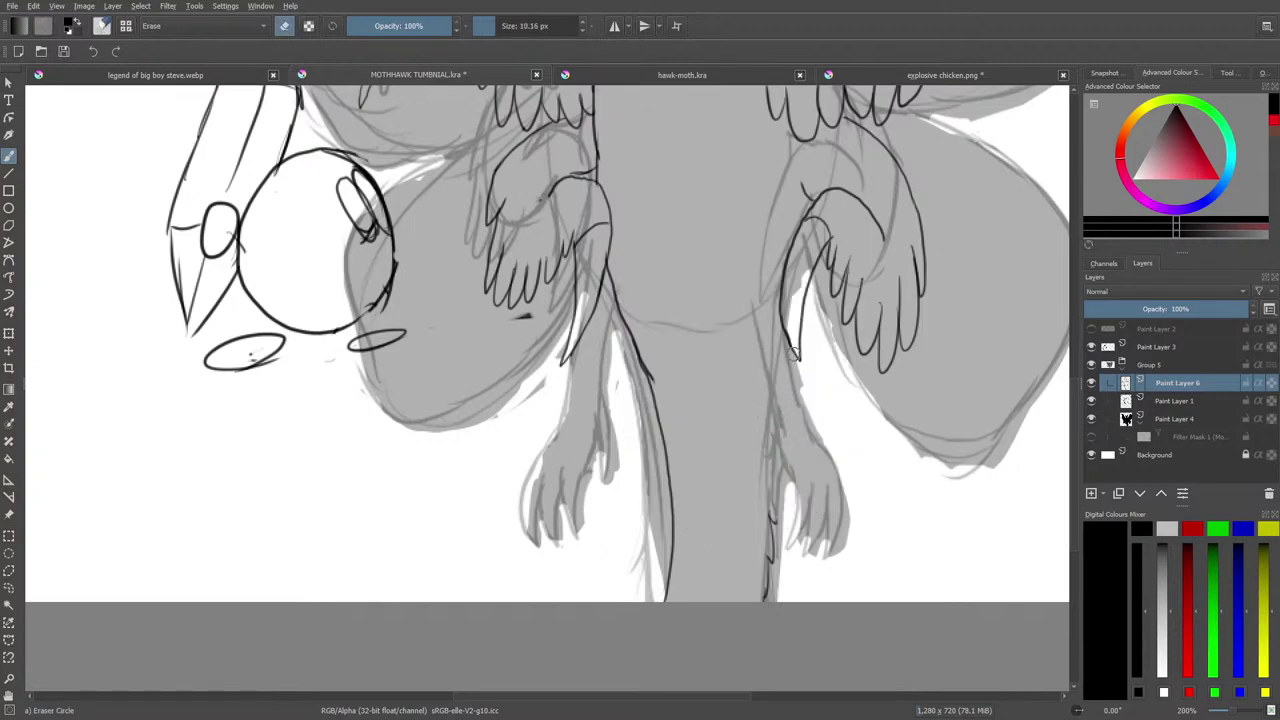
# Ink a longer right thigh with outer and inner contours ending in a jagged feather cuff over the sketched foot.
pyautogui.press('e')
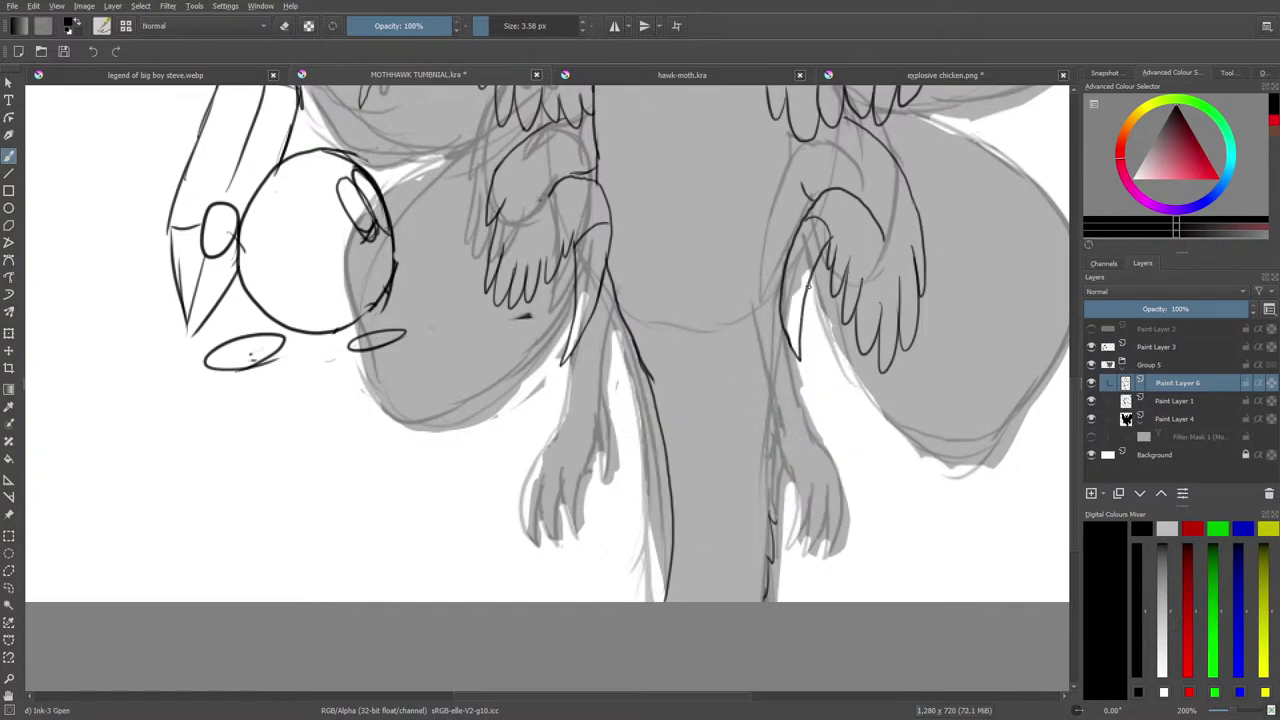
pyautogui.moveTo(814, 294)
pyautogui.mouseDown()
pyautogui.moveTo(836, 366)
pyautogui.moveTo(834, 452)
pyautogui.mouseUp()
pyautogui.moveTo(842, 398)
pyautogui.mouseDown()
pyautogui.moveTo(839, 460)
pyautogui.moveTo(862, 556)
pyautogui.mouseUp()
pyautogui.moveTo(842, 518)
pyautogui.mouseDown()
pyautogui.moveTo(856, 550)
pyautogui.moveTo(838, 546)
pyautogui.mouseUp()
pyautogui.moveTo(838, 524); pyautogui.dragTo(806, 556)
pyautogui.moveTo(796, 478)
pyautogui.mouseDown()
pyautogui.moveTo(806, 526)
pyautogui.moveTo(802, 504)
pyautogui.mouseUp()
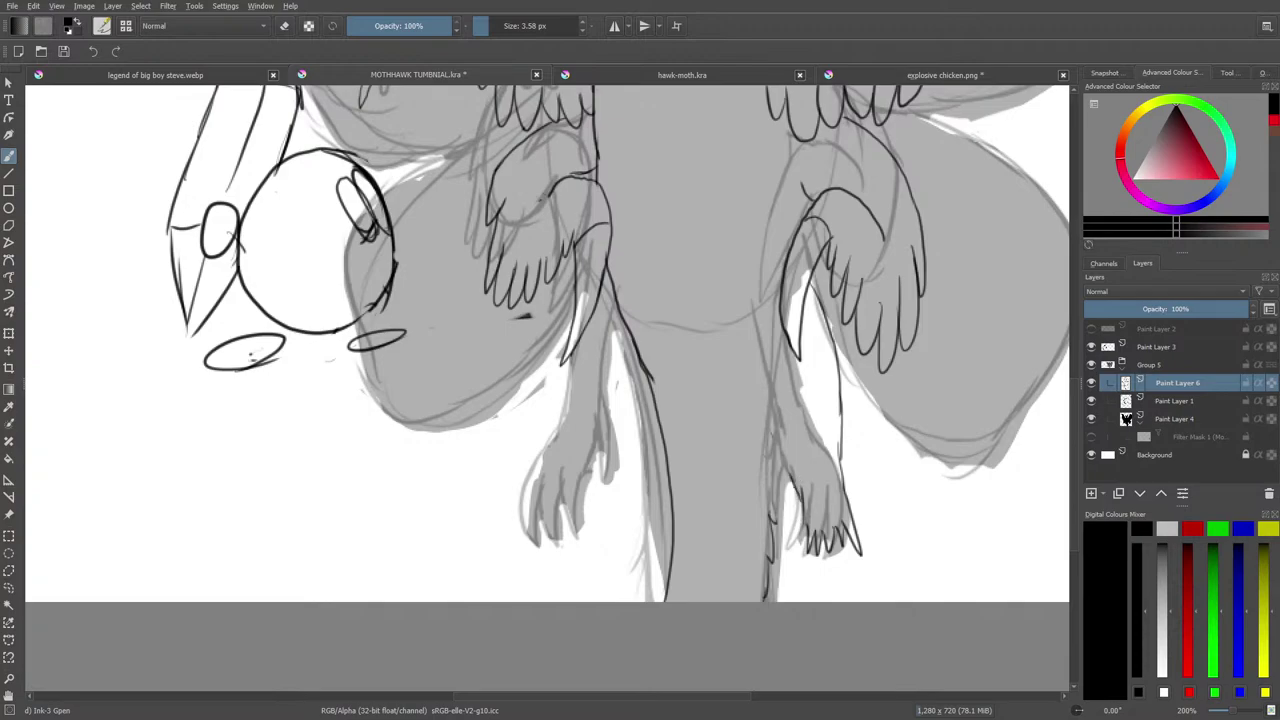
pyautogui.moveTo(768, 430); pyautogui.dragTo(796, 492)
pyautogui.moveTo(756, 390); pyautogui.dragTo(780, 456)
pyautogui.moveTo(760, 318); pyautogui.dragTo(758, 426)
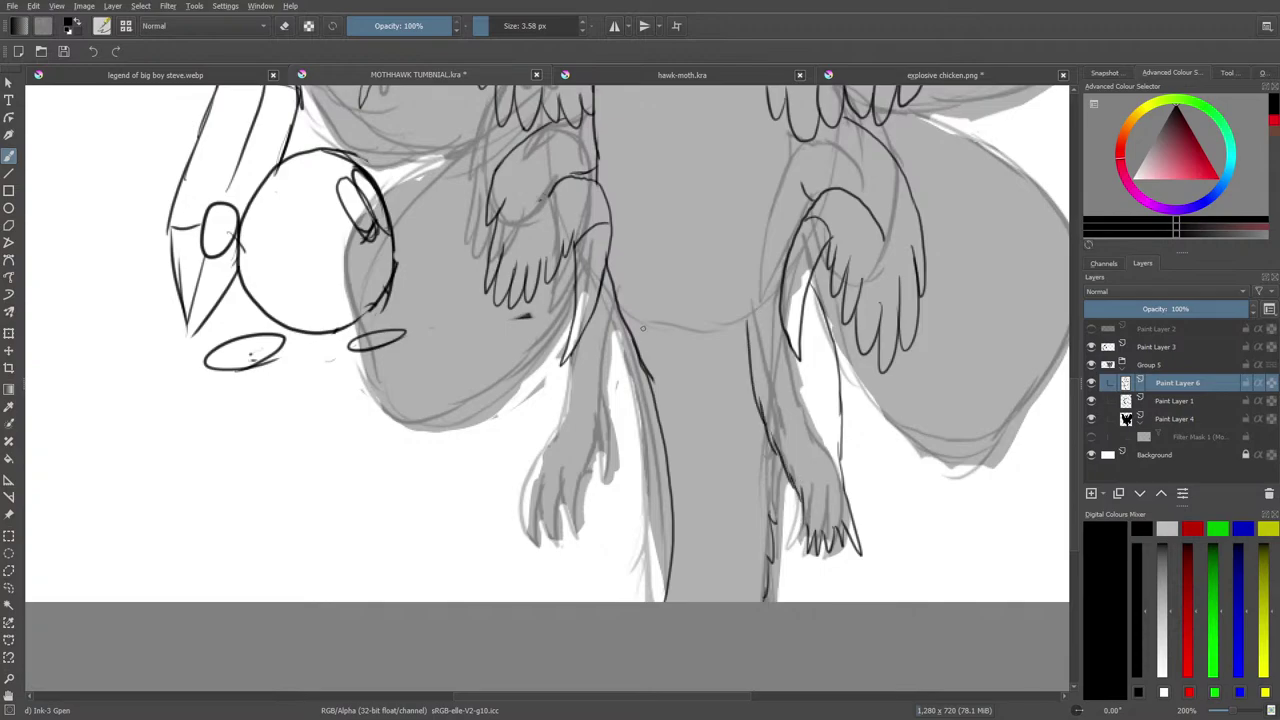
# Ink a matching longer left thigh beside the tail, ending in a jagged feather cuff.
pyautogui.moveTo(610, 300)
pyautogui.mouseDown()
pyautogui.moveTo(618, 360)
pyautogui.moveTo(600, 414)
pyautogui.mouseUp()
pyautogui.moveTo(608, 364); pyautogui.dragTo(586, 446)
pyautogui.moveTo(592, 412)
pyautogui.mouseDown()
pyautogui.moveTo(584, 480)
pyautogui.moveTo(608, 550)
pyautogui.moveTo(634, 520)
pyautogui.moveTo(656, 410)
pyautogui.mouseUp()
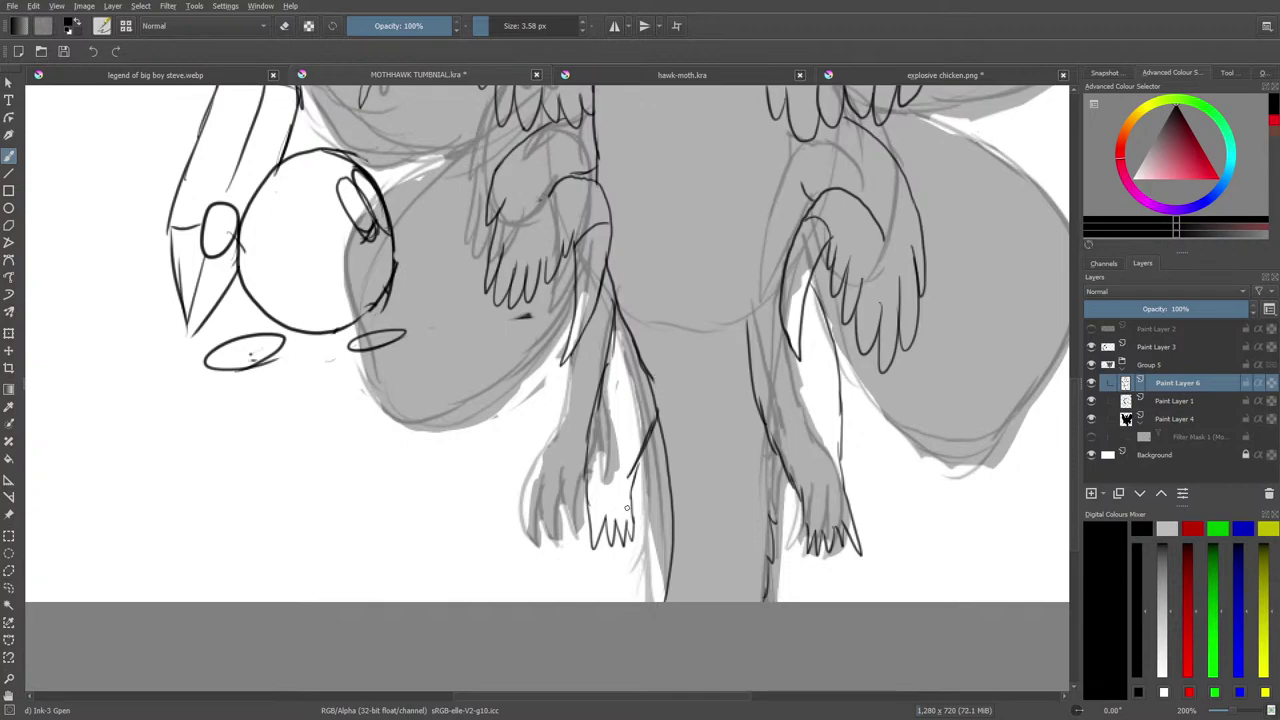
# Try two shin lines from the left thigh's feather cuff down to the canvas's lower border.
pyautogui.moveTo(600, 540); pyautogui.dragTo(612, 600)
pyautogui.moveTo(627, 537); pyautogui.dragTo(641, 600)
pyautogui.moveTo(602, 532); pyautogui.dragTo(607, 602)
pyautogui.press('/')
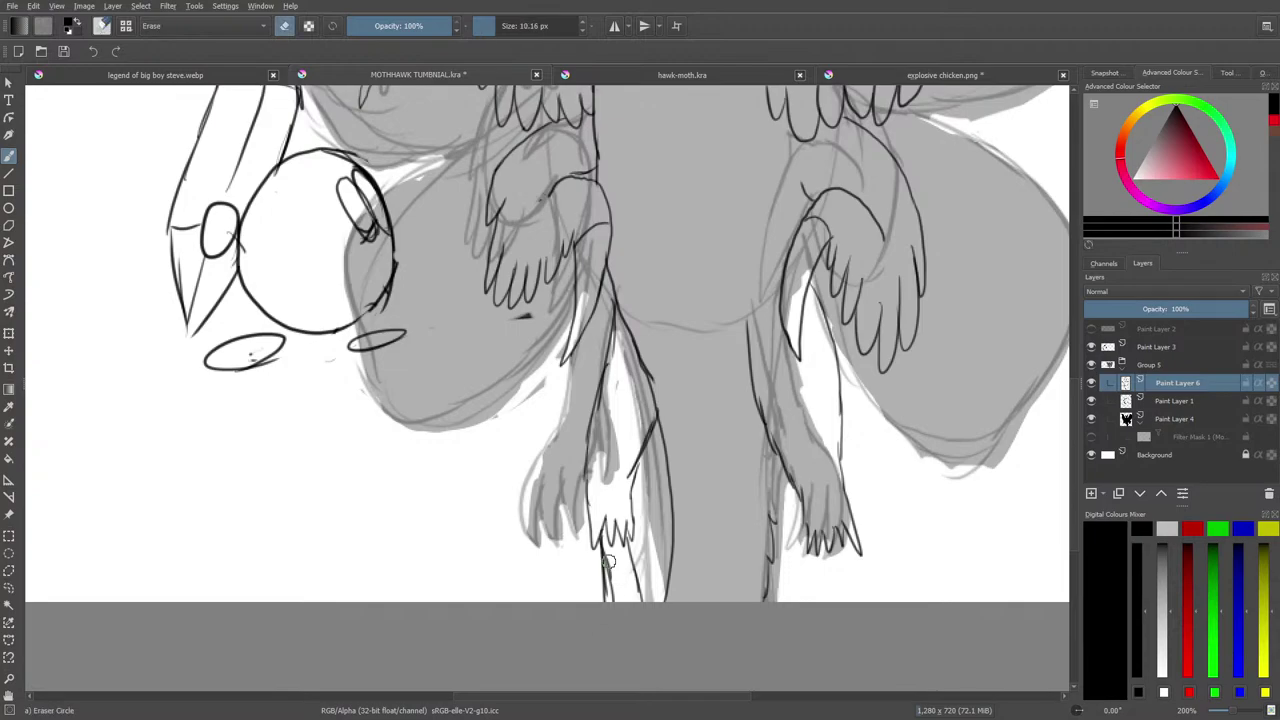
pyautogui.moveTo(608, 556)
pyautogui.mouseDown()
pyautogui.moveTo(611, 598)
pyautogui.moveTo(639, 575)
pyautogui.mouseUp()
pyautogui.press('/')
pyautogui.moveTo(628, 536); pyautogui.dragTo(638, 601)
pyautogui.moveTo(603, 545)
pyautogui.mouseDown()
pyautogui.moveTo(618, 603)
pyautogui.moveTo(603, 597)
pyautogui.mouseUp()
pyautogui.press('/')
# Draw the right leg's shin lines from its feather cuff to the canvas's lower border and clean up their ends.
pyautogui.moveTo(1236, 706); pyautogui.dragTo(1222, 713)
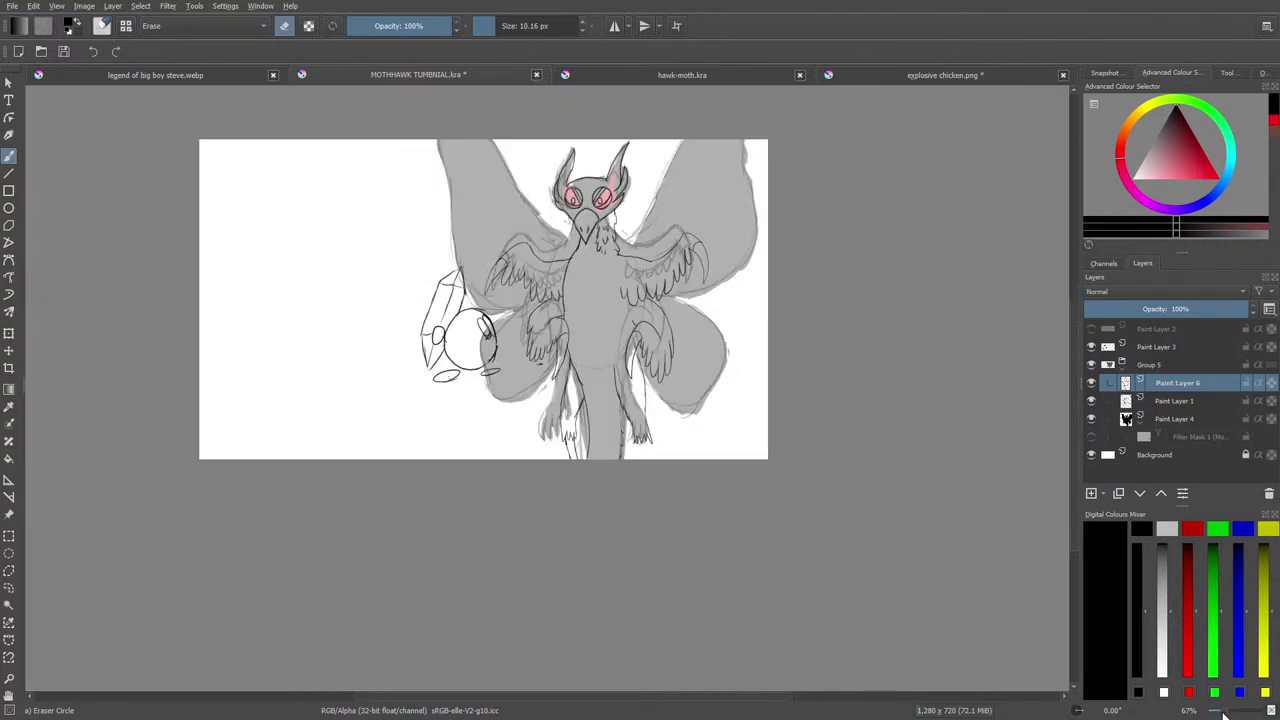
pyautogui.press('1')
pyautogui.press('e')
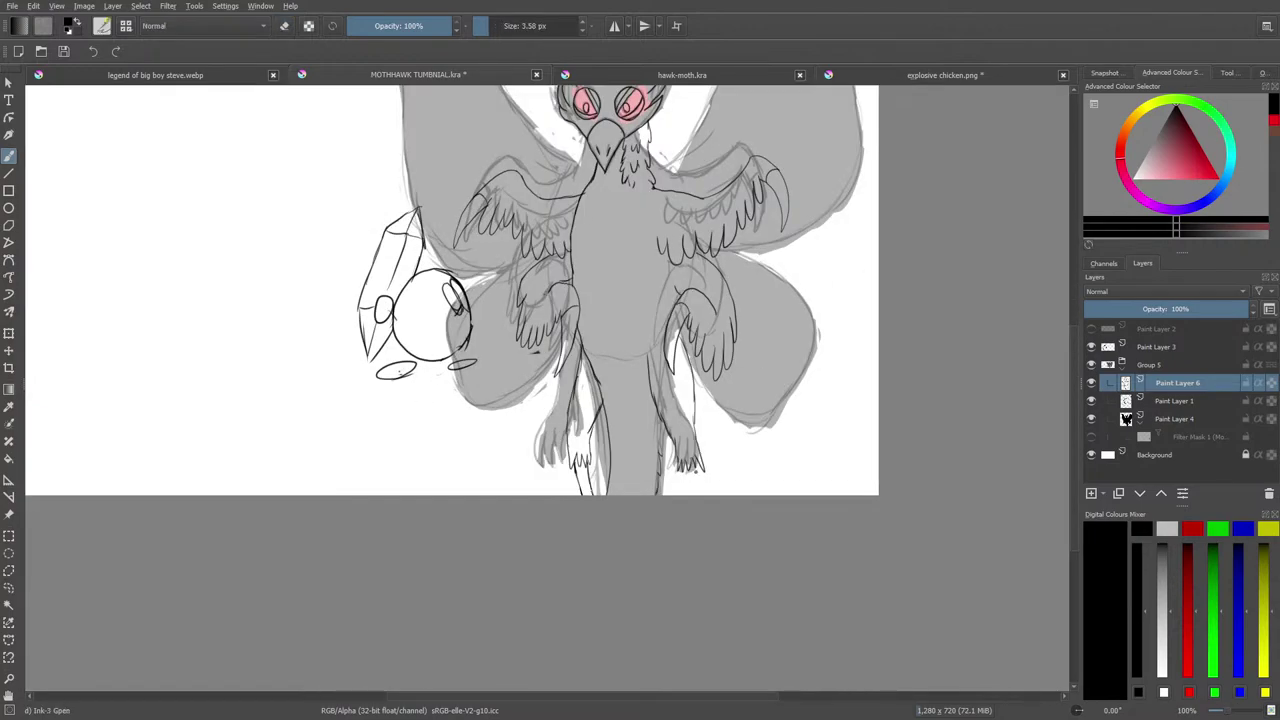
pyautogui.moveTo(686, 470)
pyautogui.mouseDown()
pyautogui.moveTo(691, 495)
pyautogui.moveTo(709, 495)
pyautogui.mouseUp()
pyautogui.press('e')
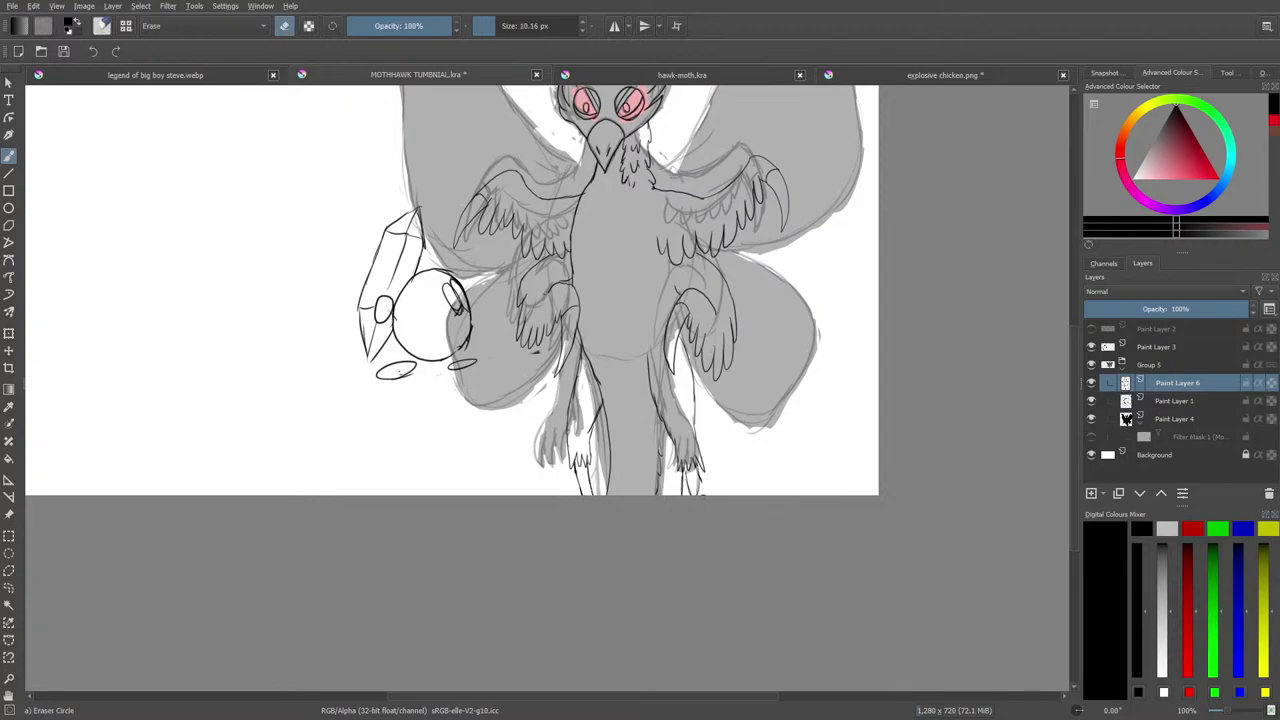
pyautogui.moveTo(683, 490); pyautogui.dragTo(689, 494)
# Erase the left leg's straight shin lines and redraw them slanting from the feather cuff to the canvas's lower border.
pyautogui.moveTo(584, 494)
pyautogui.mouseDown()
pyautogui.moveTo(578, 482)
pyautogui.moveTo(590, 485)
pyautogui.mouseUp()
pyautogui.moveTo(1224, 710); pyautogui.dragTo(1238, 710)
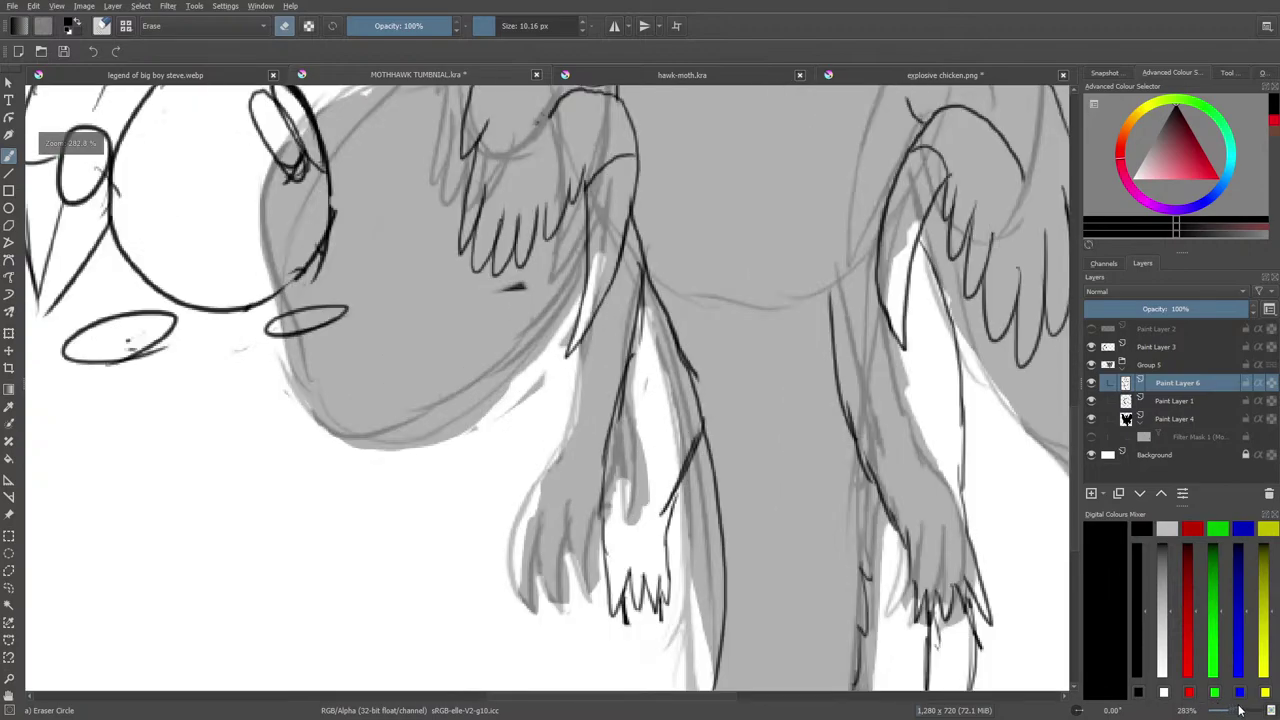
pyautogui.press('/')
pyautogui.moveTo(619, 603); pyautogui.dragTo(648, 684)
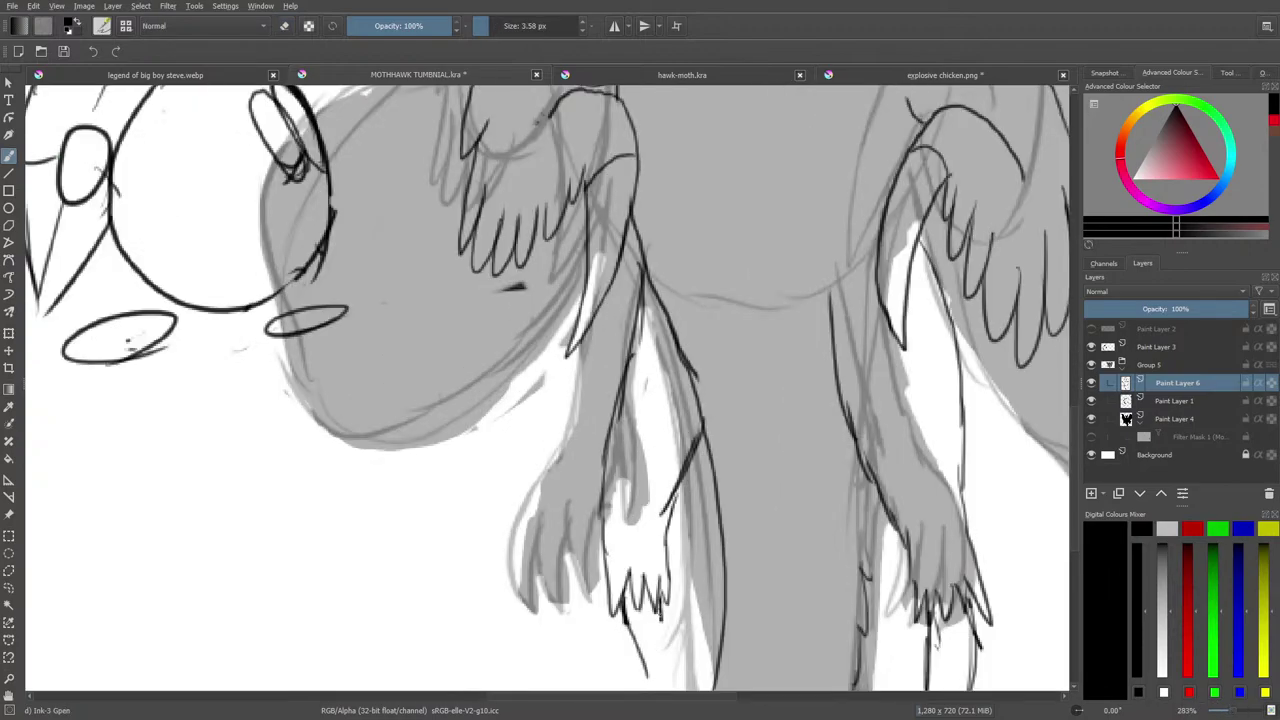
pyautogui.moveTo(662, 610); pyautogui.dragTo(693, 708)
pyautogui.moveTo(1075, 429); pyautogui.dragTo(1089, 489)
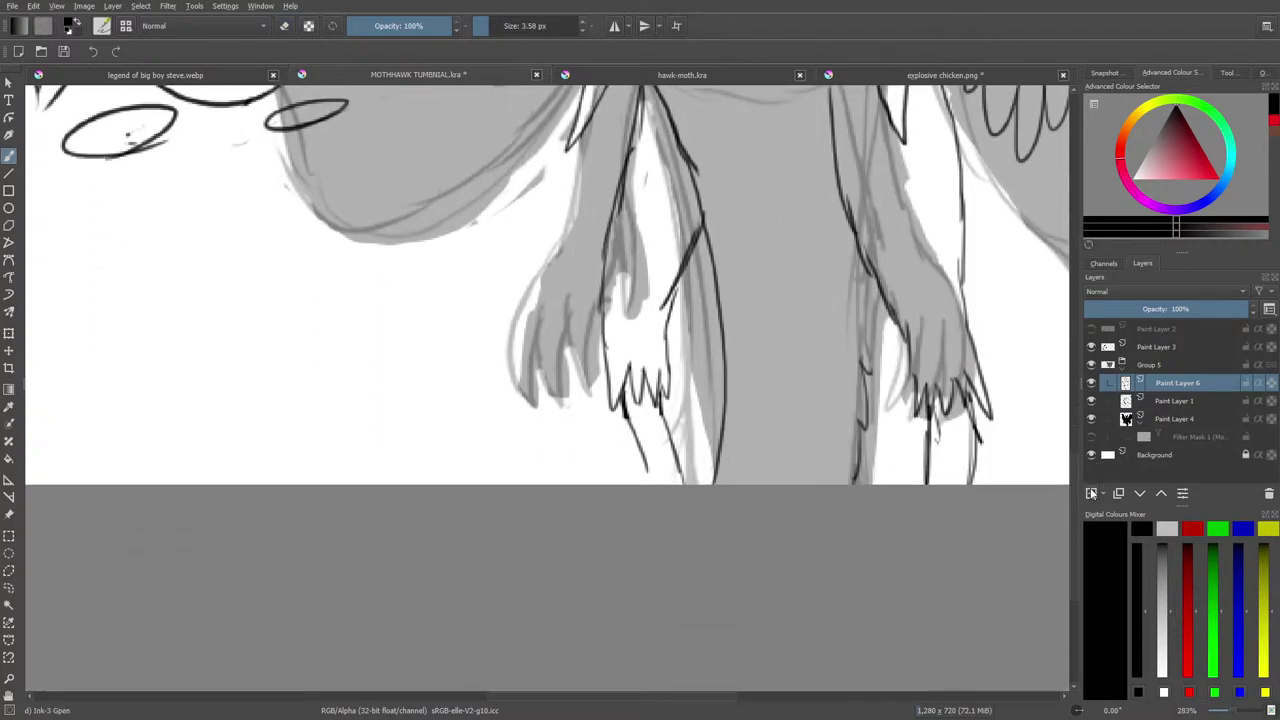
pyautogui.moveTo(644, 464)
pyautogui.mouseDown()
pyautogui.moveTo(654, 484)
pyautogui.moveTo(686, 486)
pyautogui.mouseUp()
pyautogui.scroll(3, 885, 541)
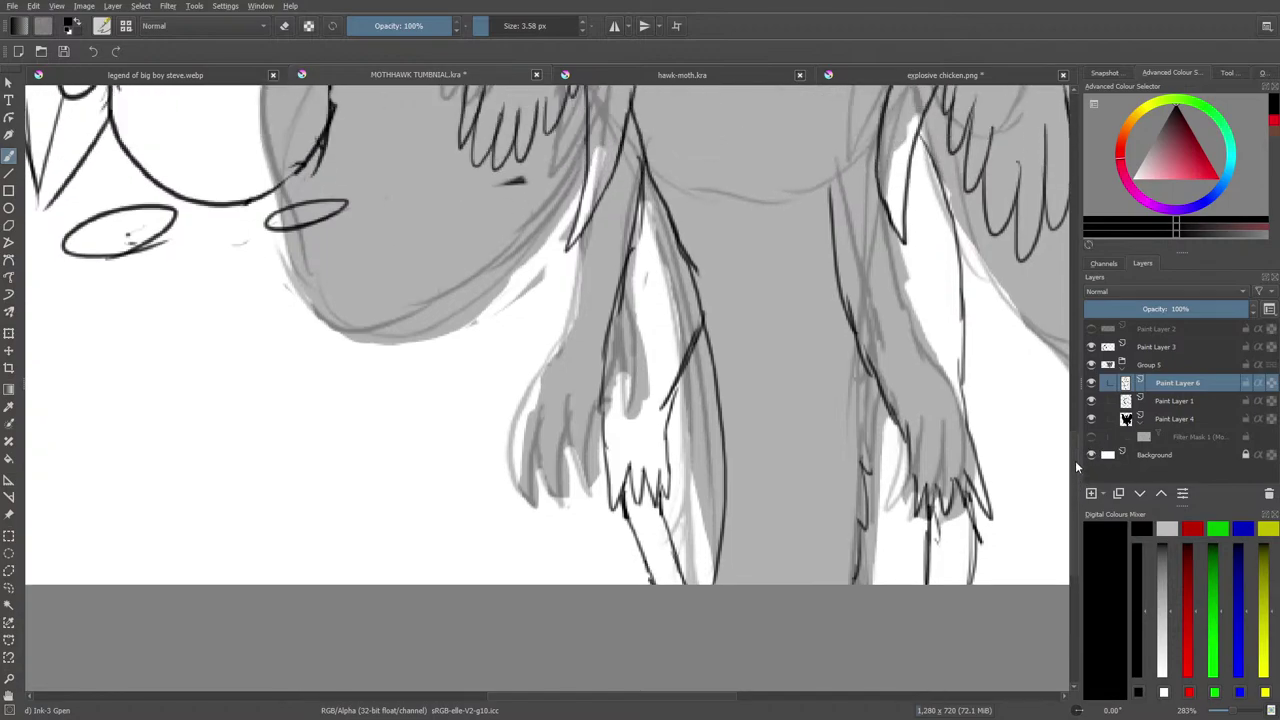
# Add a line beside the right leg's shin on the tail side and erase the tail's inked right edge.
pyautogui.moveTo(899, 470); pyautogui.dragTo(900, 556)
pyautogui.moveTo(904, 510); pyautogui.dragTo(877, 624)
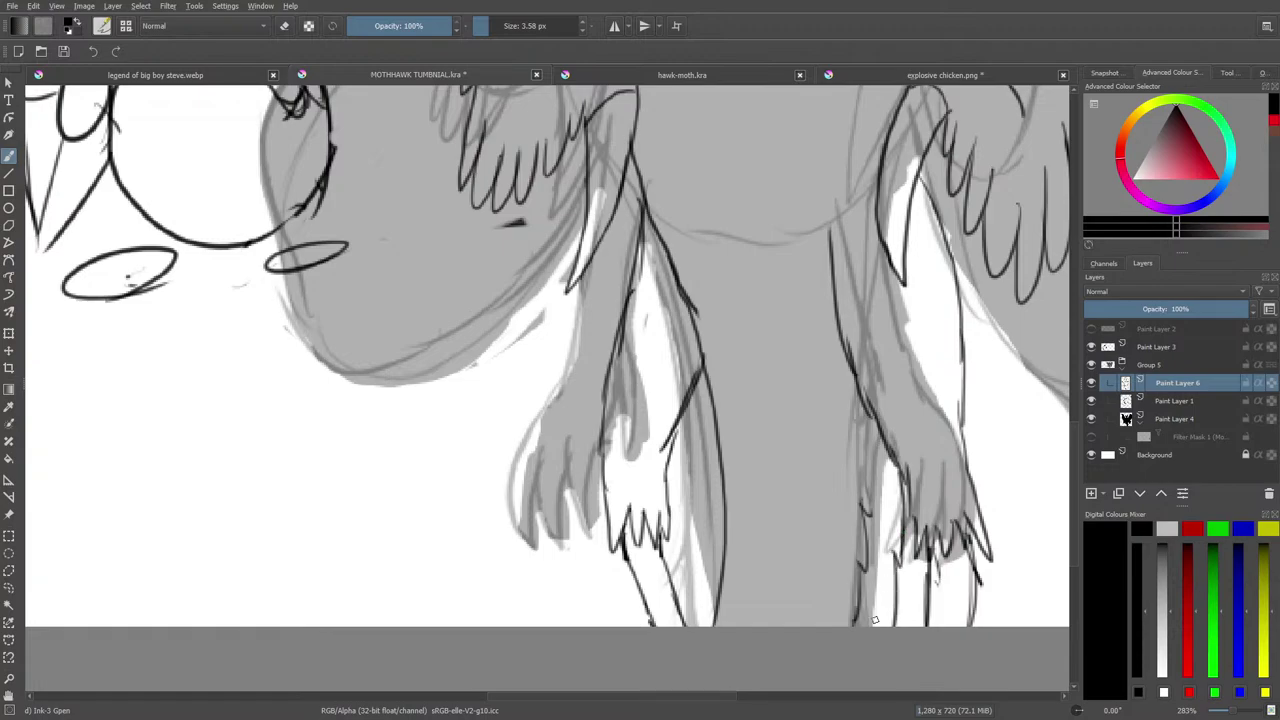
pyautogui.press('e')
pyautogui.moveTo(849, 523)
pyautogui.mouseDown()
pyautogui.moveTo(857, 586)
pyautogui.moveTo(851, 543)
pyautogui.moveTo(838, 628)
pyautogui.mouseUp()
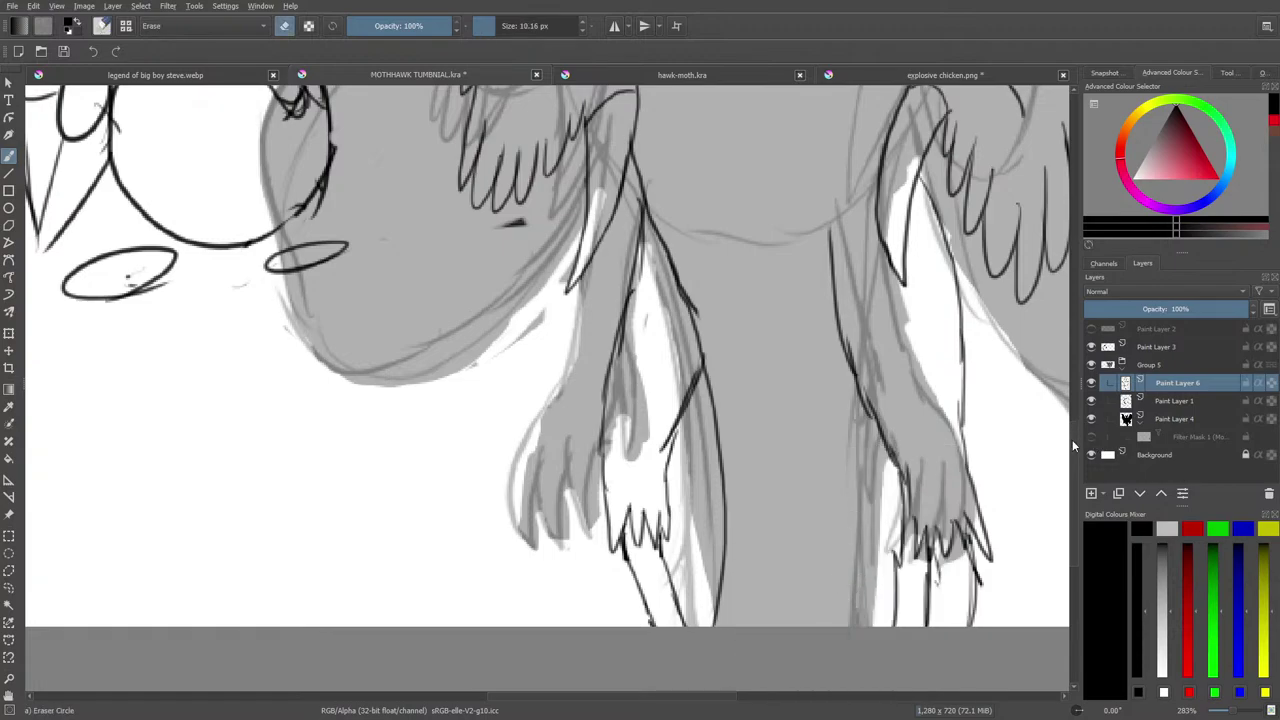
# Check the hawk-moth and explosive chicken references and ink two rows of U-shaped feather tips across the mothhawk's chest.
pyautogui.moveTo(1073, 446); pyautogui.dragTo(1097, 349)
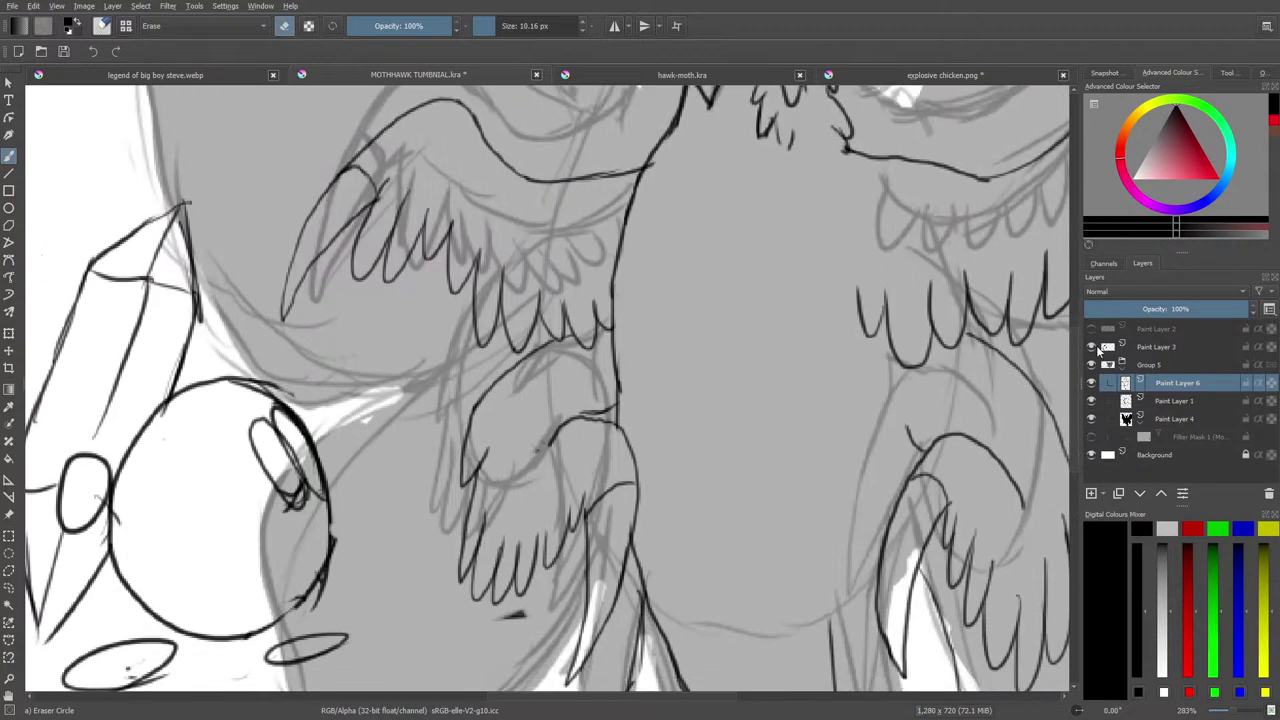
pyautogui.press('/')
pyautogui.moveTo(1076, 443); pyautogui.dragTo(1078, 437)
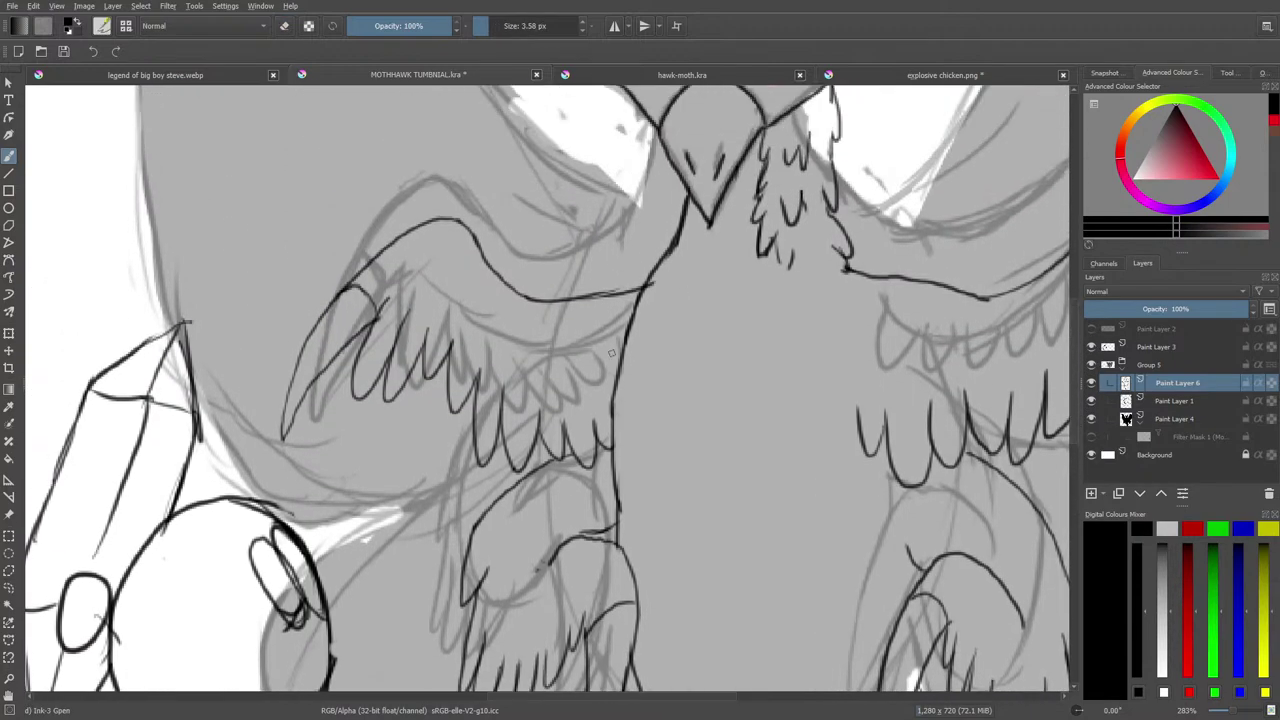
pyautogui.click(674, 76)
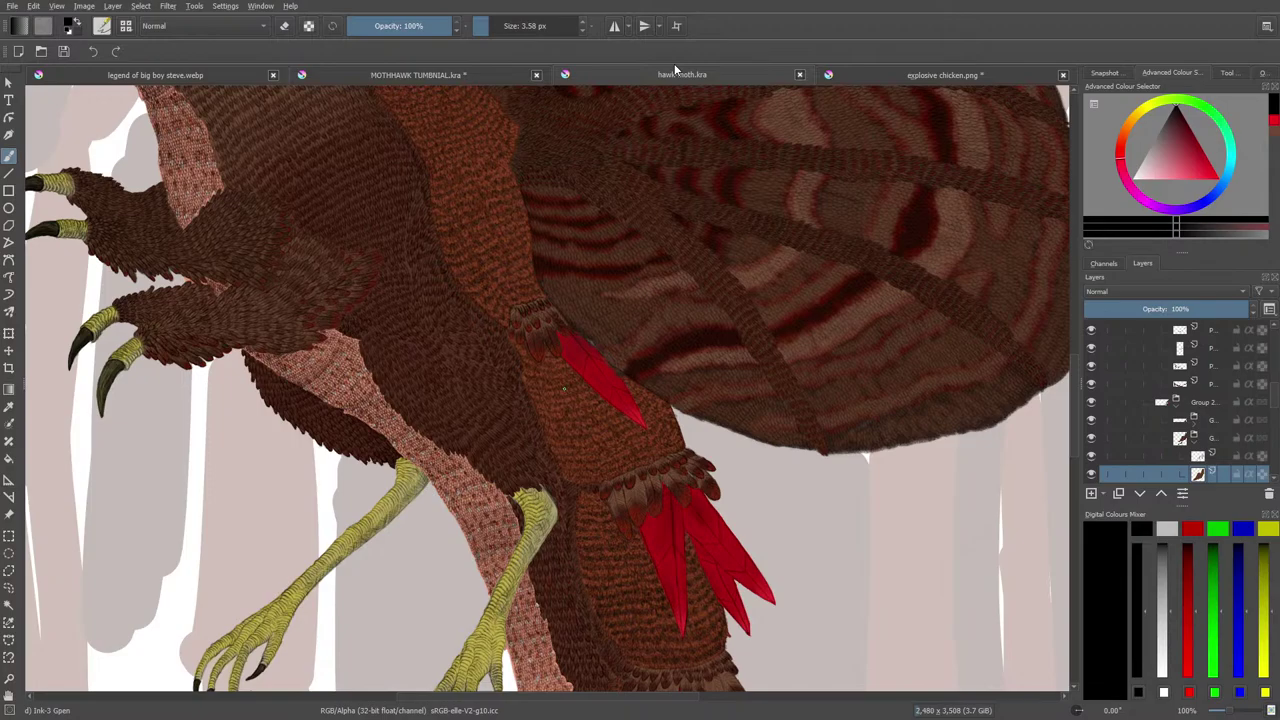
pyautogui.click(865, 74)
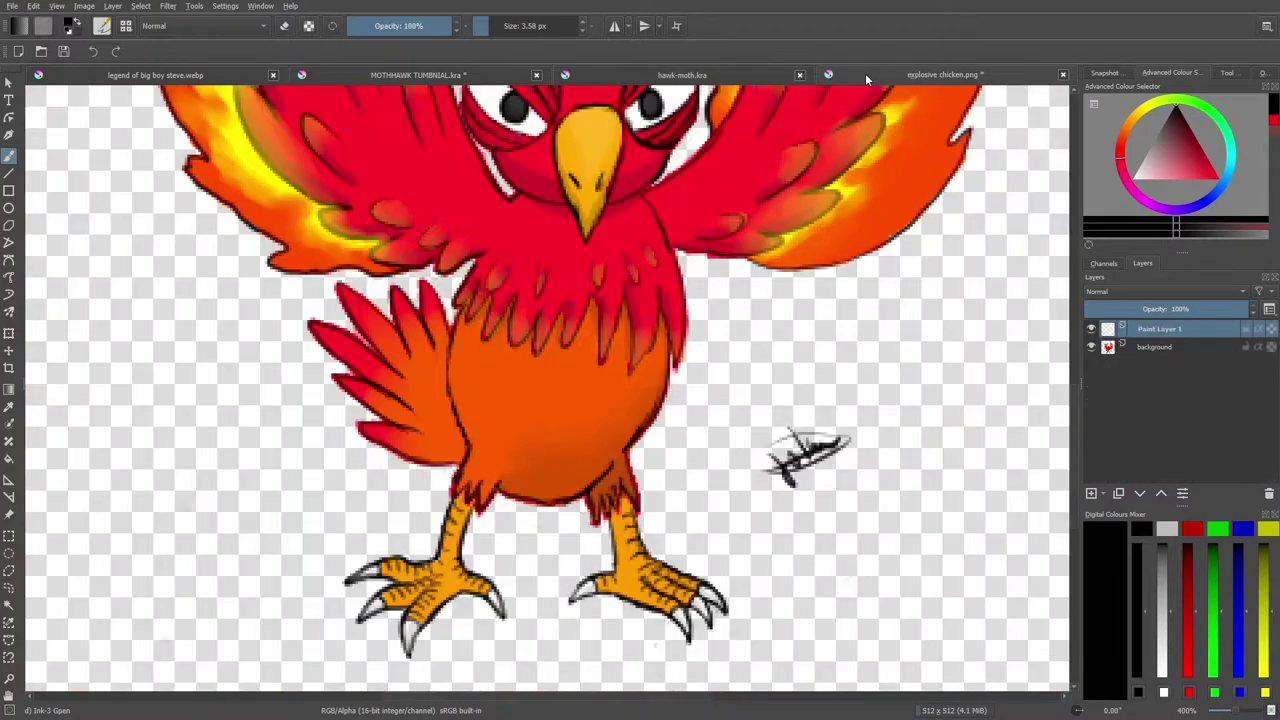
pyautogui.click(360, 75)
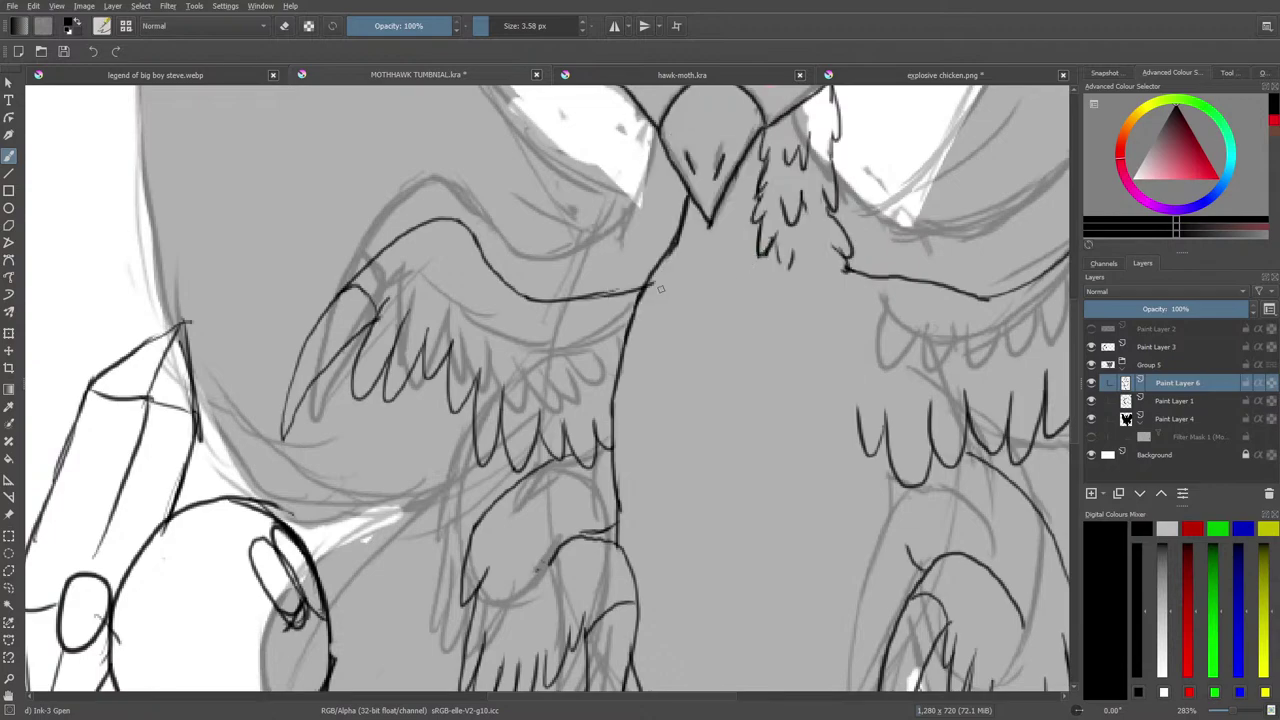
pyautogui.moveTo(641, 296)
pyautogui.mouseDown()
pyautogui.moveTo(632, 330)
pyautogui.moveTo(658, 340)
pyautogui.moveTo(668, 328)
pyautogui.mouseUp()
pyautogui.moveTo(688, 311)
pyautogui.mouseDown()
pyautogui.moveTo(696, 344)
pyautogui.moveTo(705, 312)
pyautogui.moveTo(740, 305)
pyautogui.moveTo(759, 326)
pyautogui.moveTo(759, 300)
pyautogui.moveTo(781, 263)
pyautogui.mouseUp()
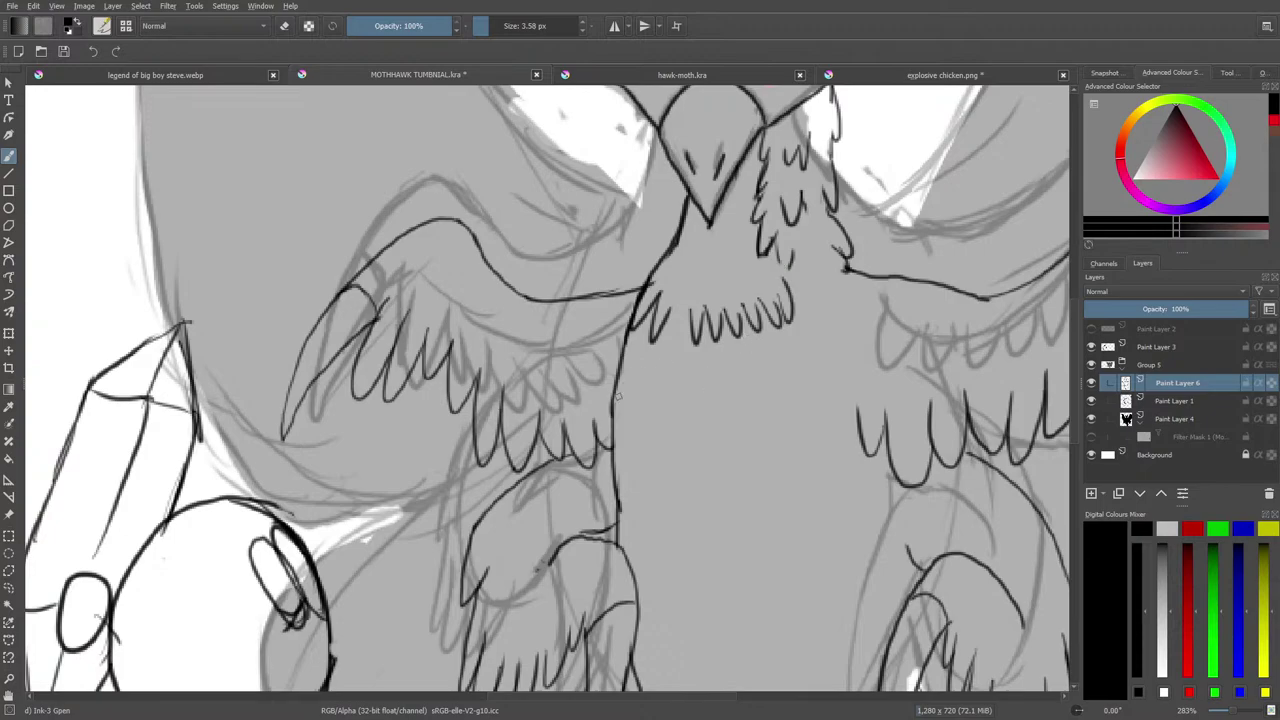
pyautogui.moveTo(622, 362)
pyautogui.mouseDown()
pyautogui.moveTo(658, 433)
pyautogui.moveTo(713, 392)
pyautogui.moveTo(731, 440)
pyautogui.moveTo(743, 395)
pyautogui.moveTo(760, 399)
pyautogui.moveTo(783, 376)
pyautogui.moveTo(796, 401)
pyautogui.moveTo(804, 350)
pyautogui.mouseUp()
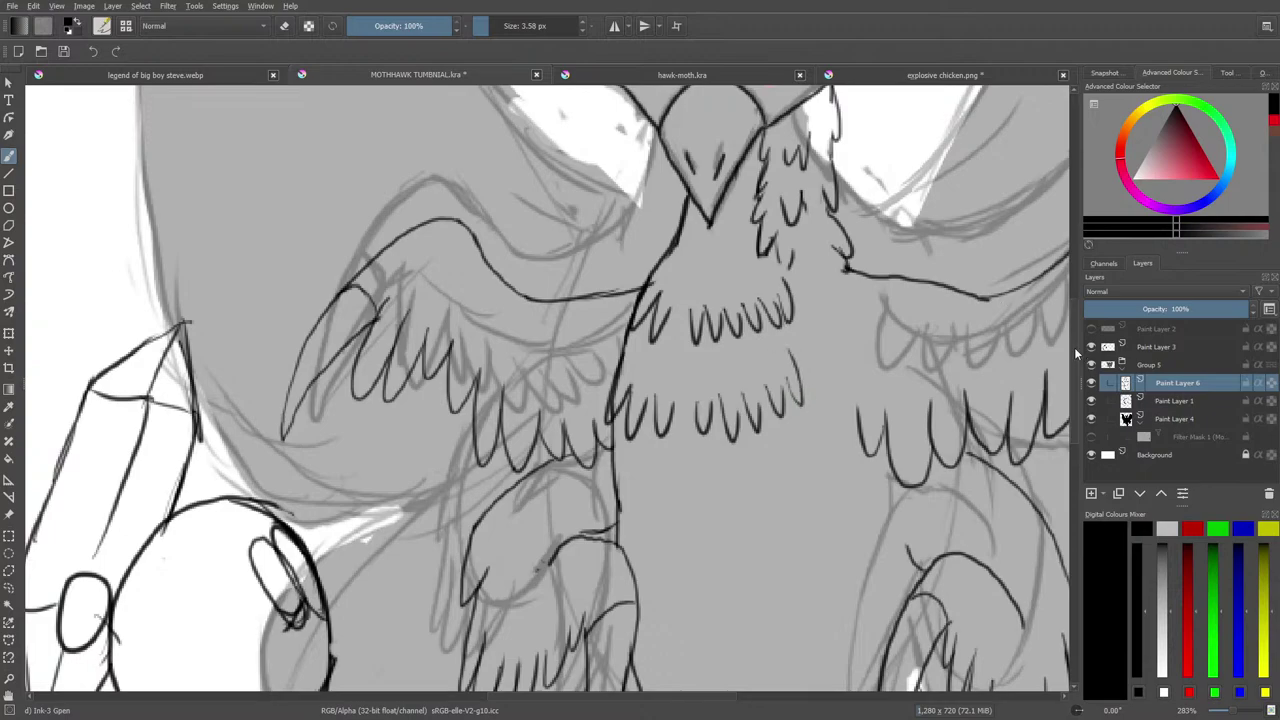
# Ink a third row of U-shaped feather tips across the belly, level with the base of the lower arms.
pyautogui.scroll(-5, 1068, 370)
pyautogui.moveTo(614, 244)
pyautogui.mouseDown()
pyautogui.moveTo(632, 262)
pyautogui.moveTo(712, 280)
pyautogui.moveTo(724, 248)
pyautogui.mouseUp()
pyautogui.moveTo(730, 248); pyautogui.dragTo(754, 236)
pyautogui.moveTo(756, 248); pyautogui.dragTo(779, 231)
pyautogui.moveTo(780, 244); pyautogui.dragTo(814, 210)
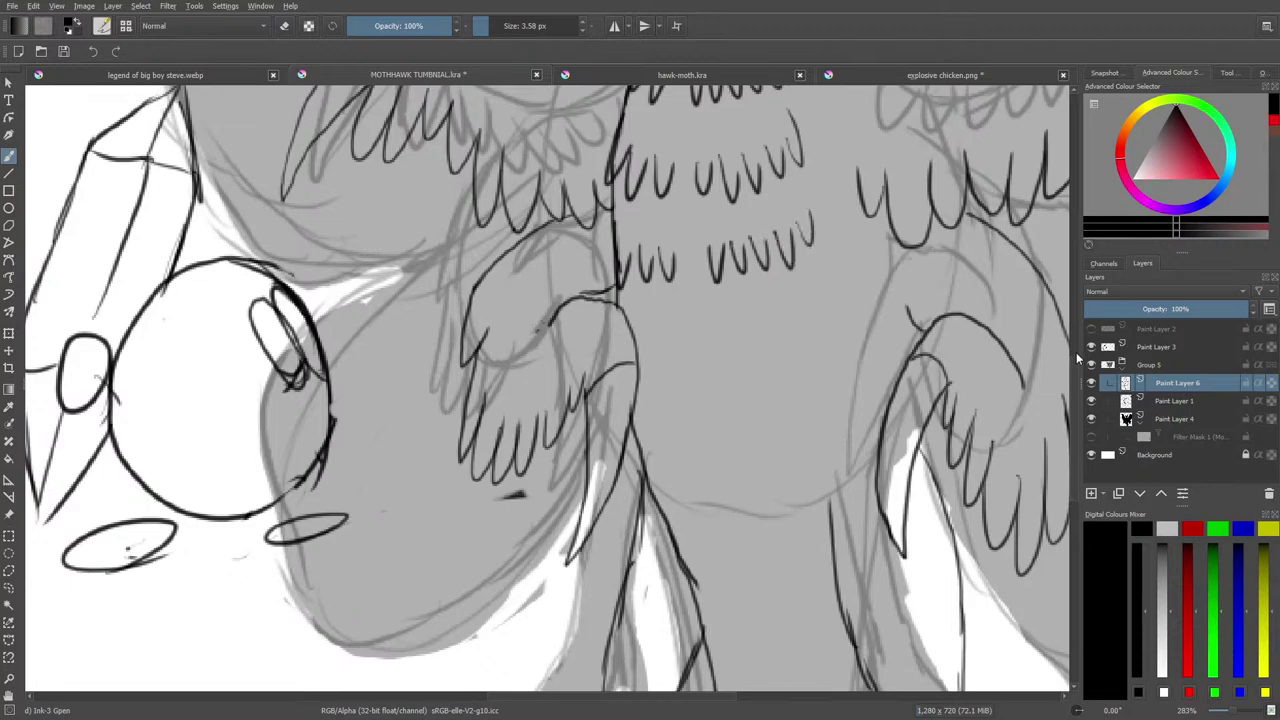
pyautogui.scroll(2, 1076, 362)
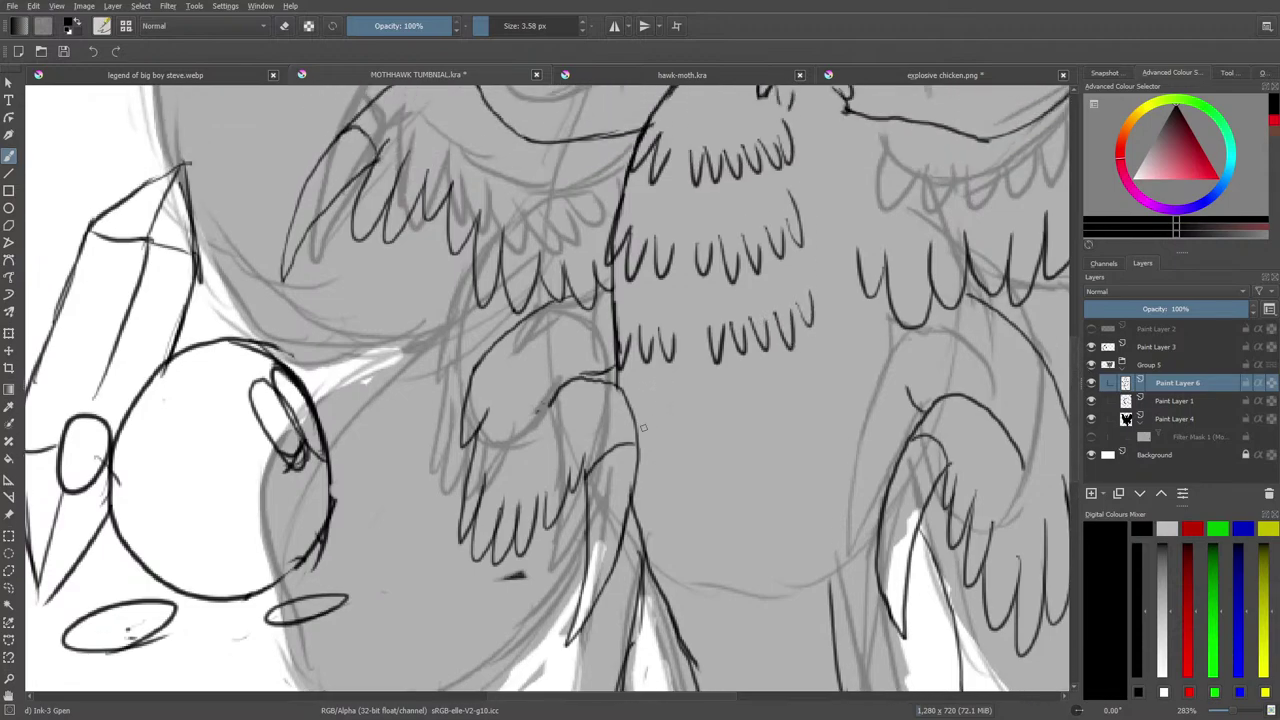
# Ink a fourth feather row across the lower belly, erasing and redrawing both of its halves at a flatter angle.
pyautogui.moveTo(632, 497)
pyautogui.mouseDown()
pyautogui.moveTo(664, 491)
pyautogui.moveTo(679, 435)
pyautogui.moveTo(721, 468)
pyautogui.moveTo(809, 420)
pyautogui.mouseUp()
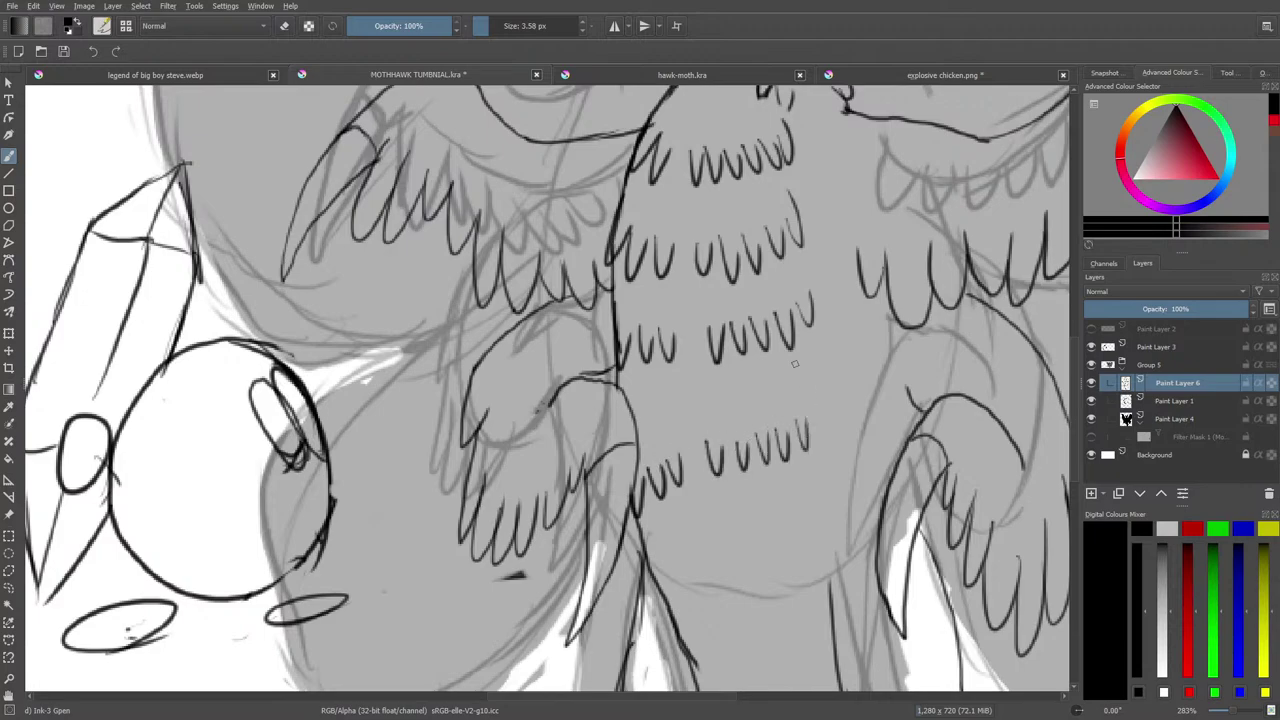
pyautogui.press('e')
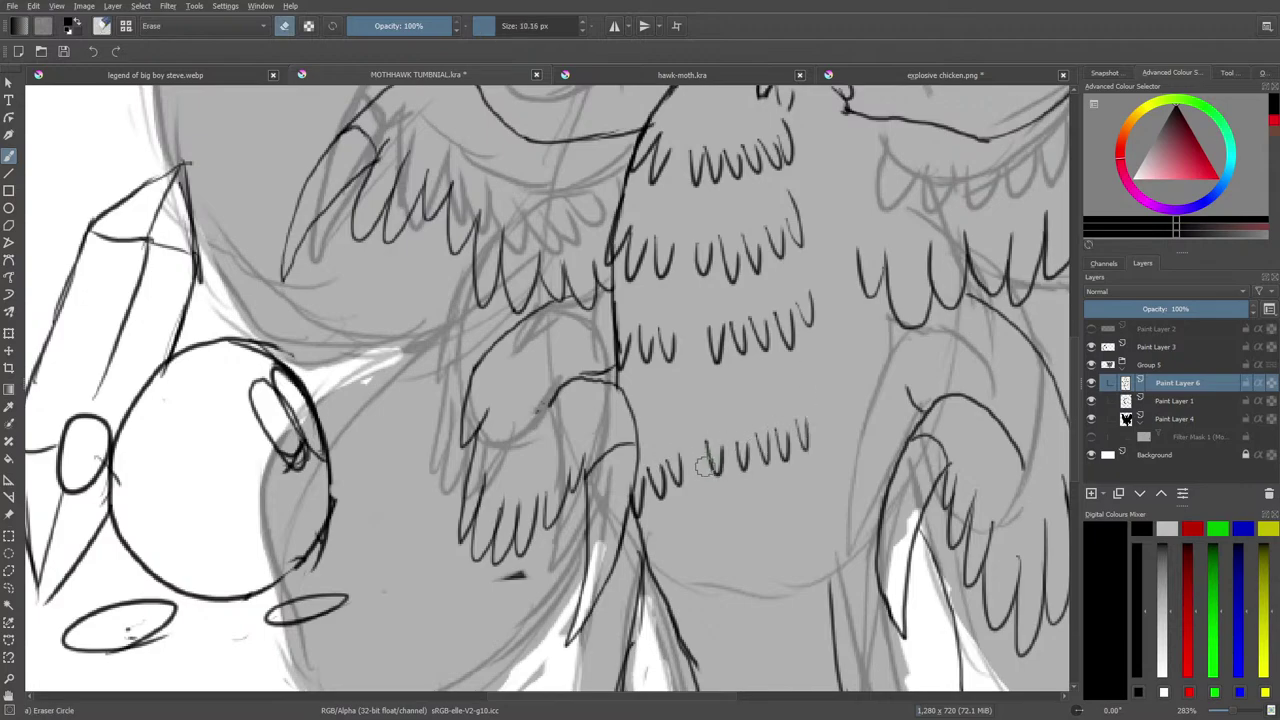
pyautogui.moveTo(700, 462)
pyautogui.mouseDown()
pyautogui.moveTo(764, 462)
pyautogui.moveTo(807, 429)
pyautogui.mouseUp()
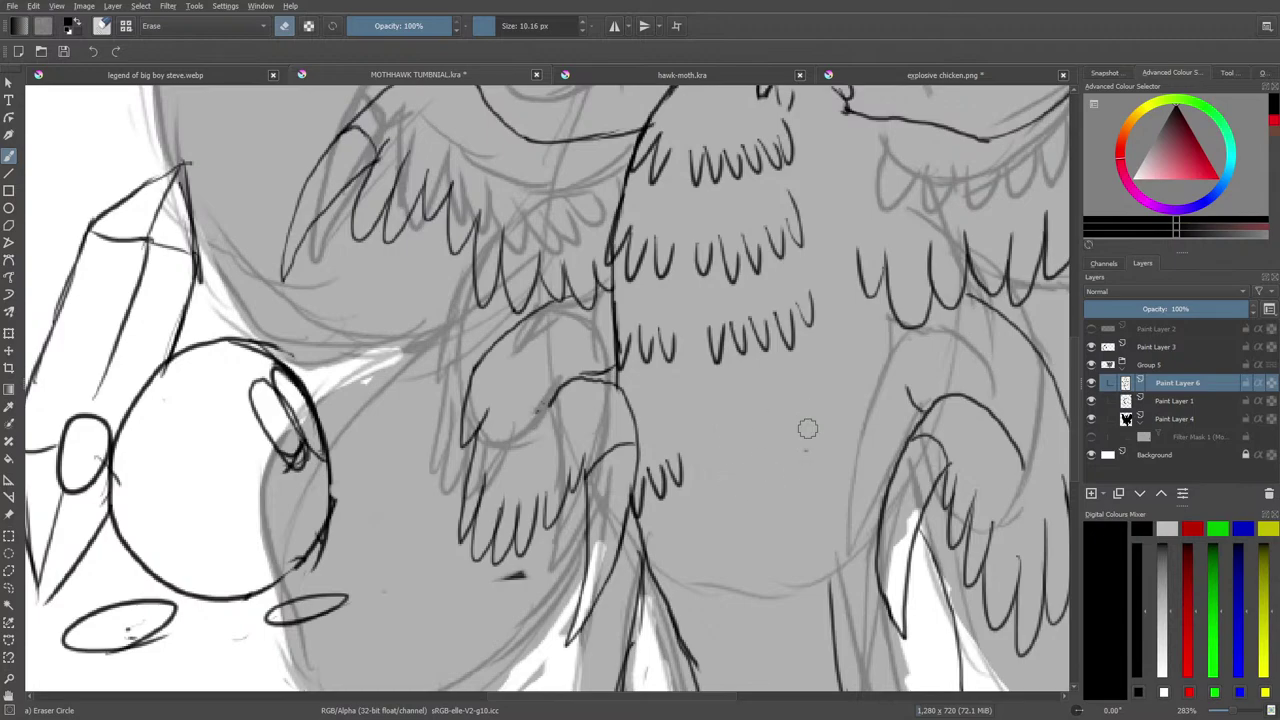
pyautogui.press('e')
pyautogui.moveTo(728, 458); pyautogui.dragTo(824, 443)
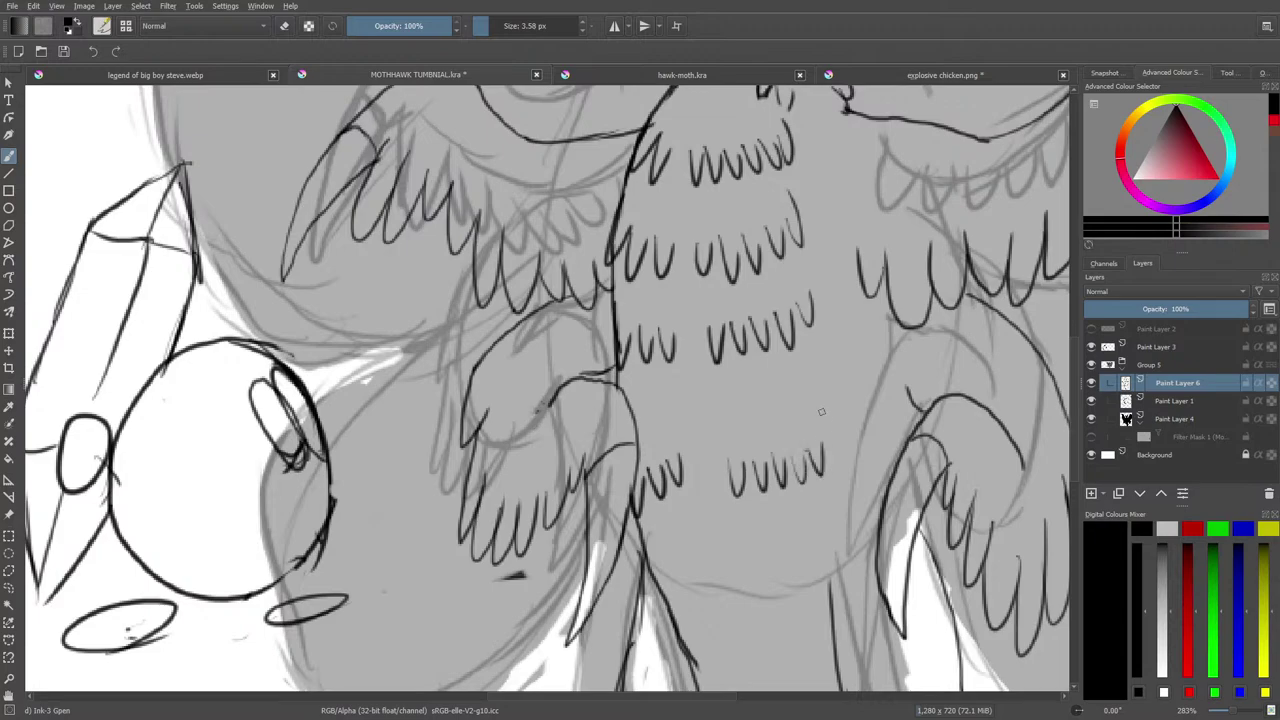
pyautogui.press('e')
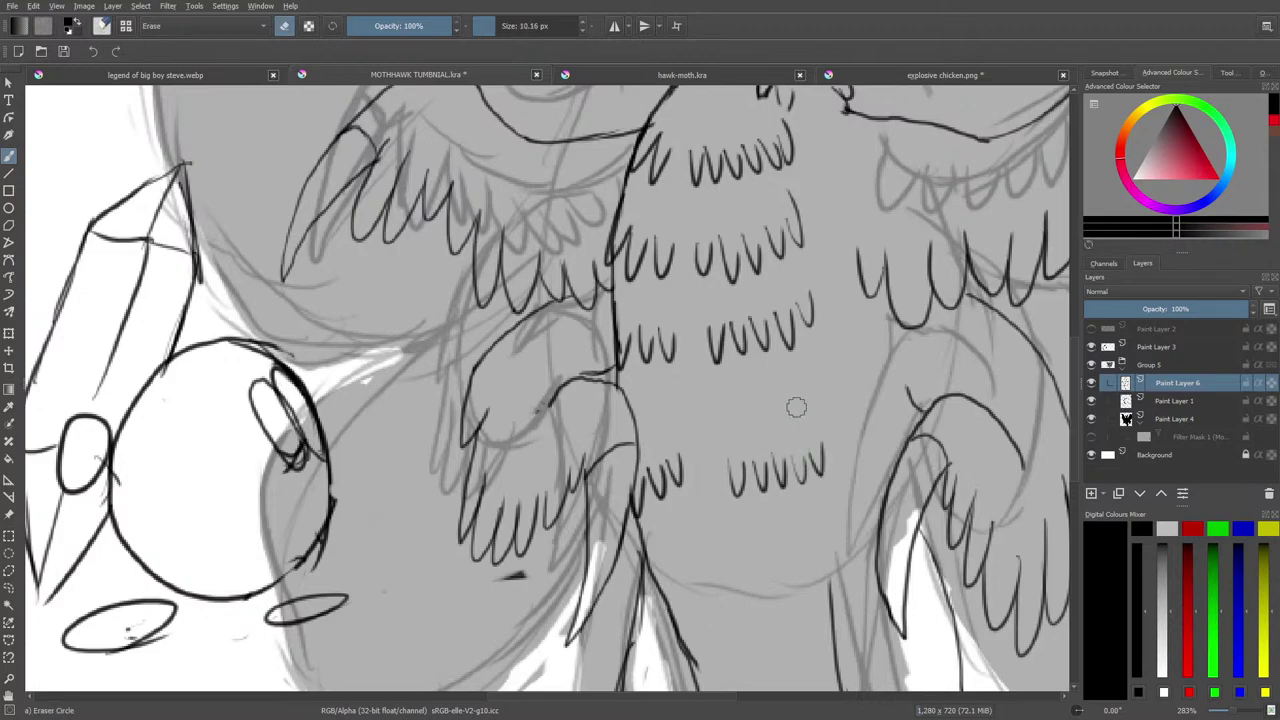
pyautogui.moveTo(684, 458)
pyautogui.mouseDown()
pyautogui.moveTo(650, 505)
pyautogui.moveTo(643, 485)
pyautogui.moveTo(640, 512)
pyautogui.mouseUp()
pyautogui.press('e')
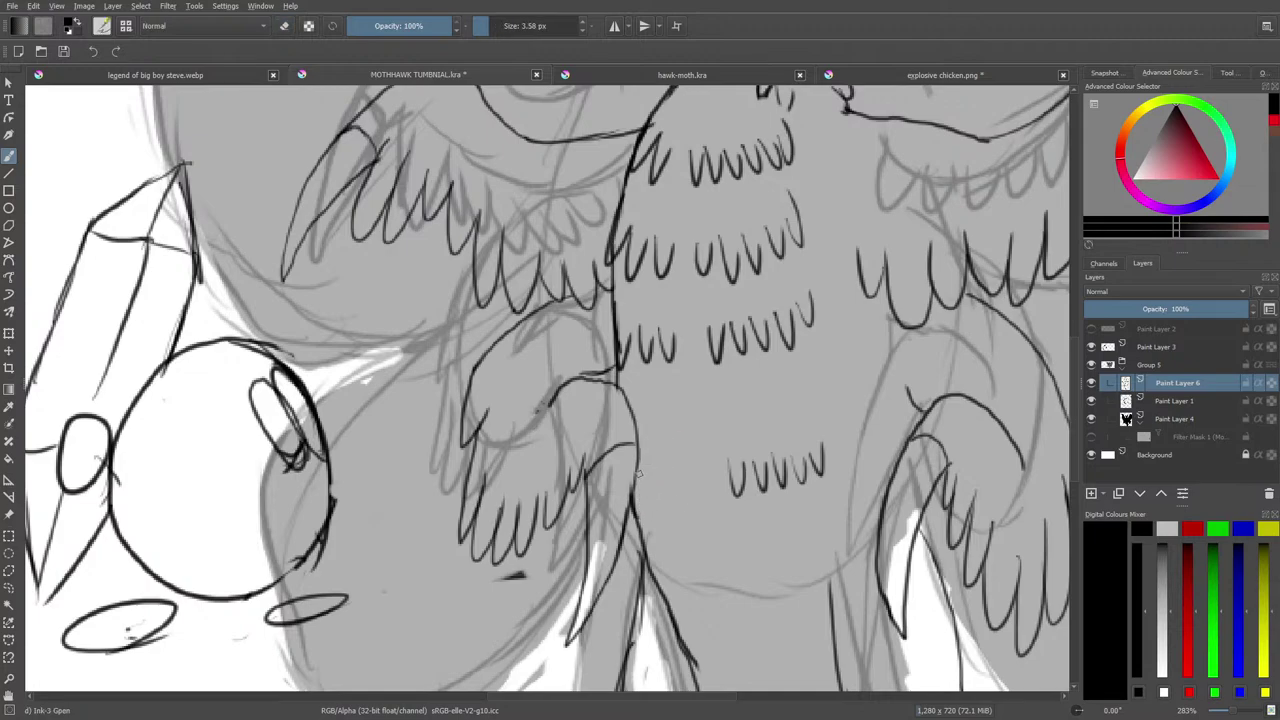
pyautogui.moveTo(638, 462); pyautogui.dragTo(692, 452)
# Ink three narrowing rows of feather tips from the bottom of the belly down the upper tail between the thighs.
pyautogui.scroll(-4, 694, 454)
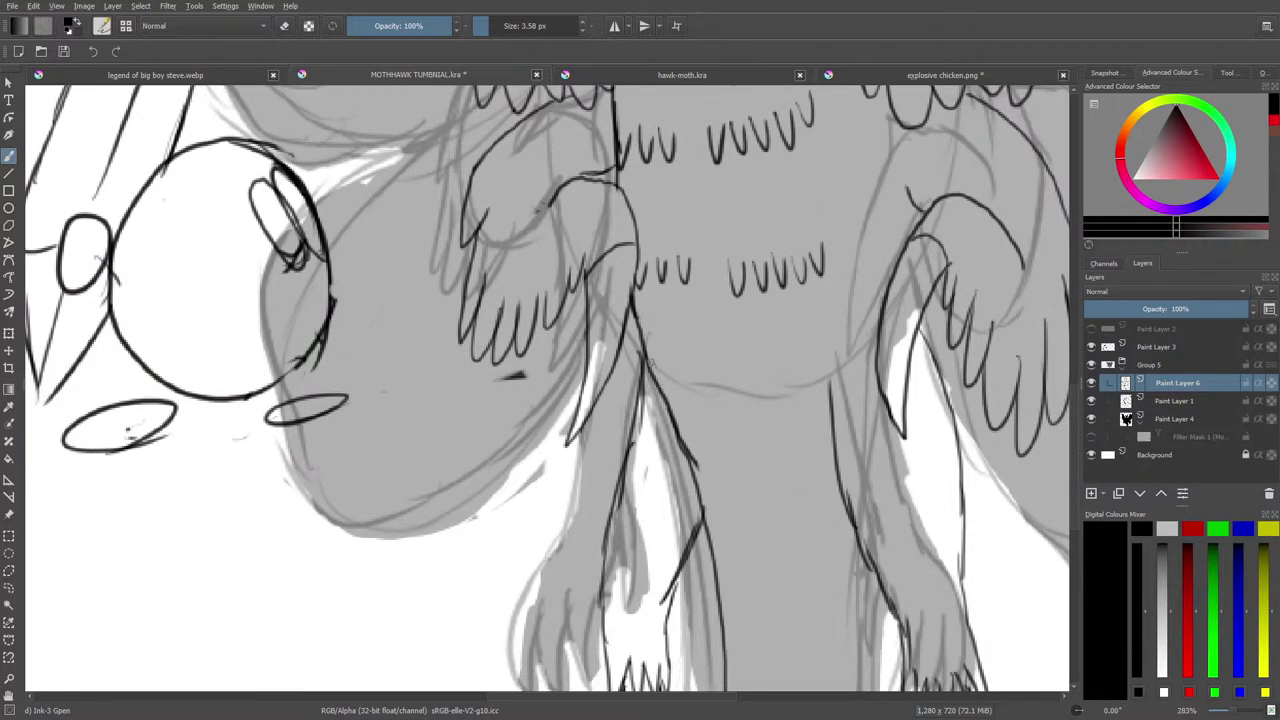
pyautogui.moveTo(668, 376); pyautogui.dragTo(704, 373)
pyautogui.moveTo(705, 376); pyautogui.dragTo(812, 362)
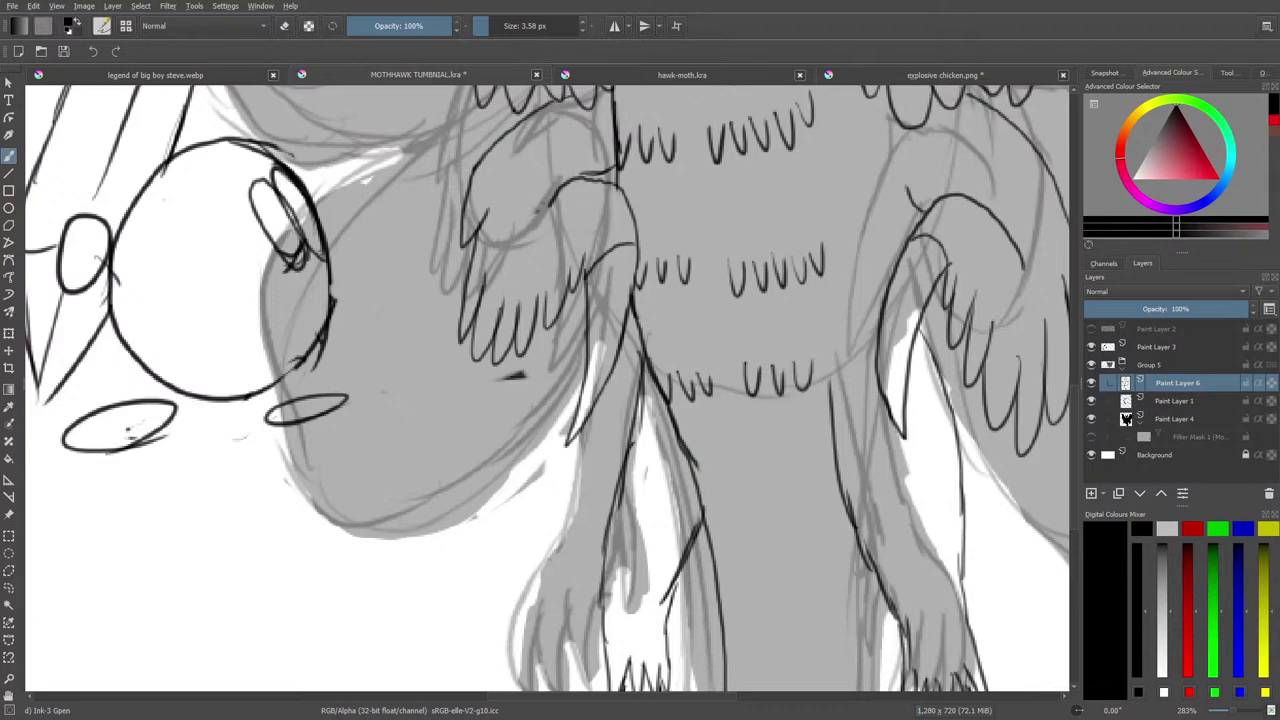
pyautogui.moveTo(699, 452)
pyautogui.mouseDown()
pyautogui.moveTo(780, 434)
pyautogui.moveTo(809, 453)
pyautogui.moveTo(828, 428)
pyautogui.mouseUp()
pyautogui.scroll(-3, 1074, 409)
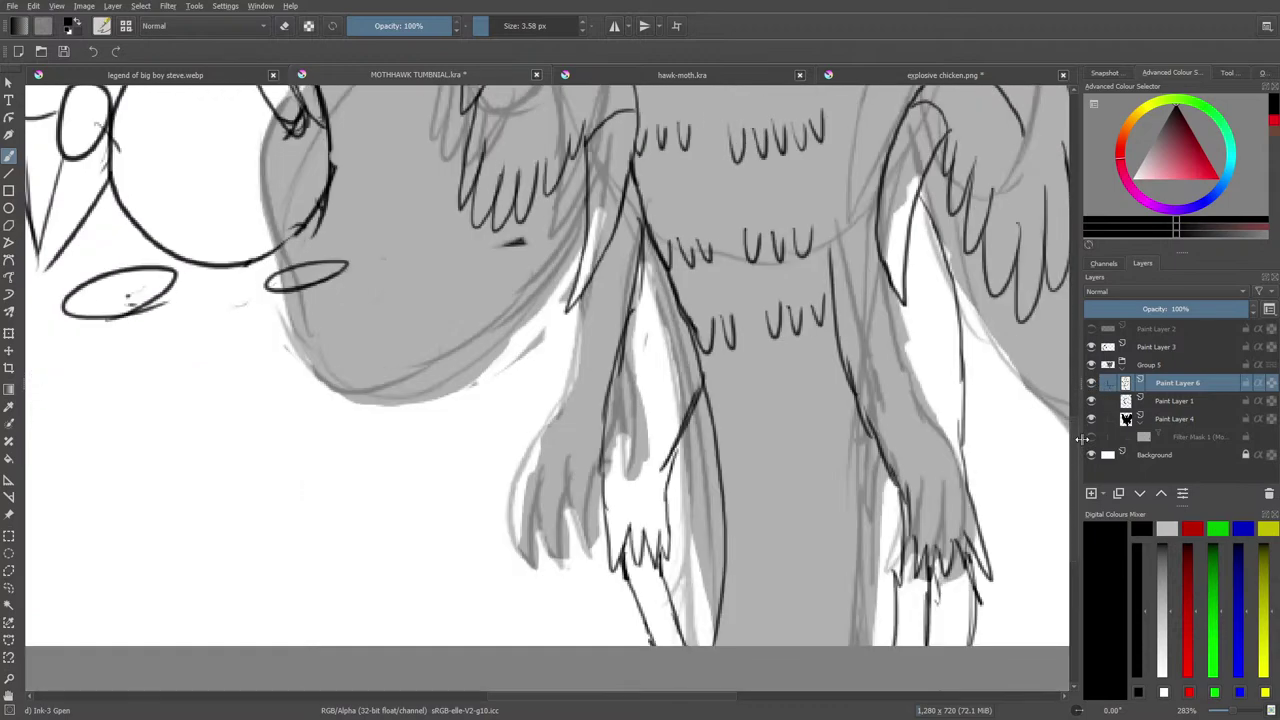
pyautogui.moveTo(716, 411)
pyautogui.mouseDown()
pyautogui.moveTo(722, 433)
pyautogui.moveTo(731, 414)
pyautogui.mouseUp()
pyautogui.moveTo(735, 414)
pyautogui.mouseDown()
pyautogui.moveTo(793, 440)
pyautogui.moveTo(826, 402)
pyautogui.mouseUp()
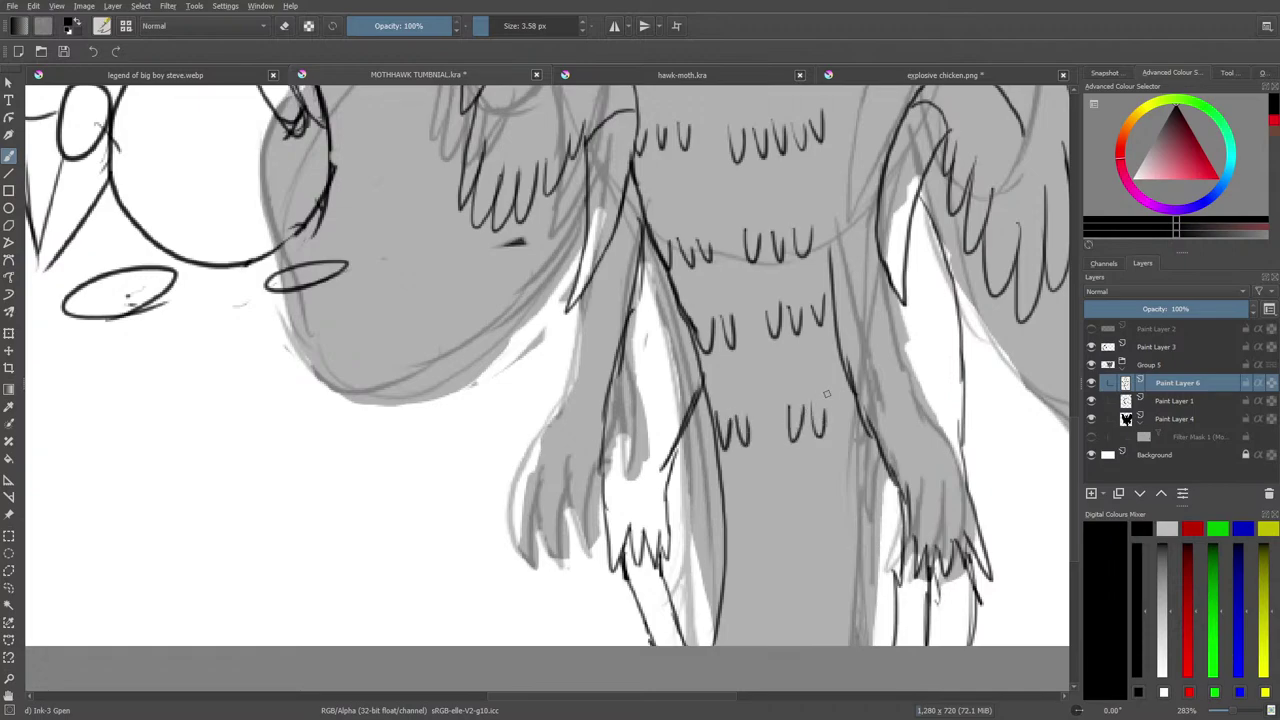
# Ink two more short rows of feather tips down the tail to the canvas's lower border.
pyautogui.moveTo(733, 500)
pyautogui.mouseDown()
pyautogui.moveTo(735, 545)
pyautogui.moveTo(766, 496)
pyautogui.moveTo(814, 530)
pyautogui.moveTo(822, 506)
pyautogui.mouseUp()
pyautogui.moveTo(826, 508); pyautogui.dragTo(838, 504)
pyautogui.moveTo(722, 586)
pyautogui.mouseDown()
pyautogui.moveTo(728, 626)
pyautogui.moveTo(738, 618)
pyautogui.mouseUp()
pyautogui.moveTo(742, 620)
pyautogui.mouseDown()
pyautogui.moveTo(750, 586)
pyautogui.moveTo(811, 592)
pyautogui.mouseUp()
pyautogui.moveTo(819, 594); pyautogui.dragTo(837, 588)
pyautogui.moveTo(1232, 710); pyautogui.dragTo(1230, 713)
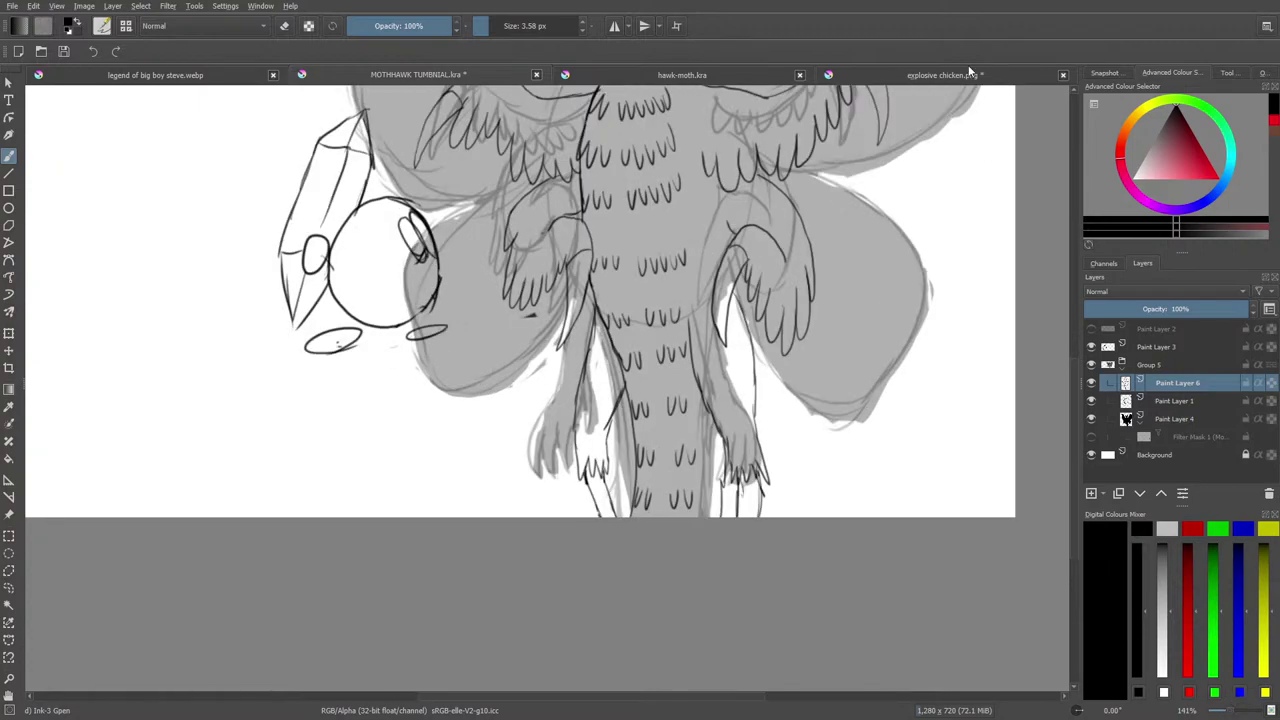
# Ink a short row of feather tips across the throat just below the beak.
pyautogui.scroll(5, 1072, 429)
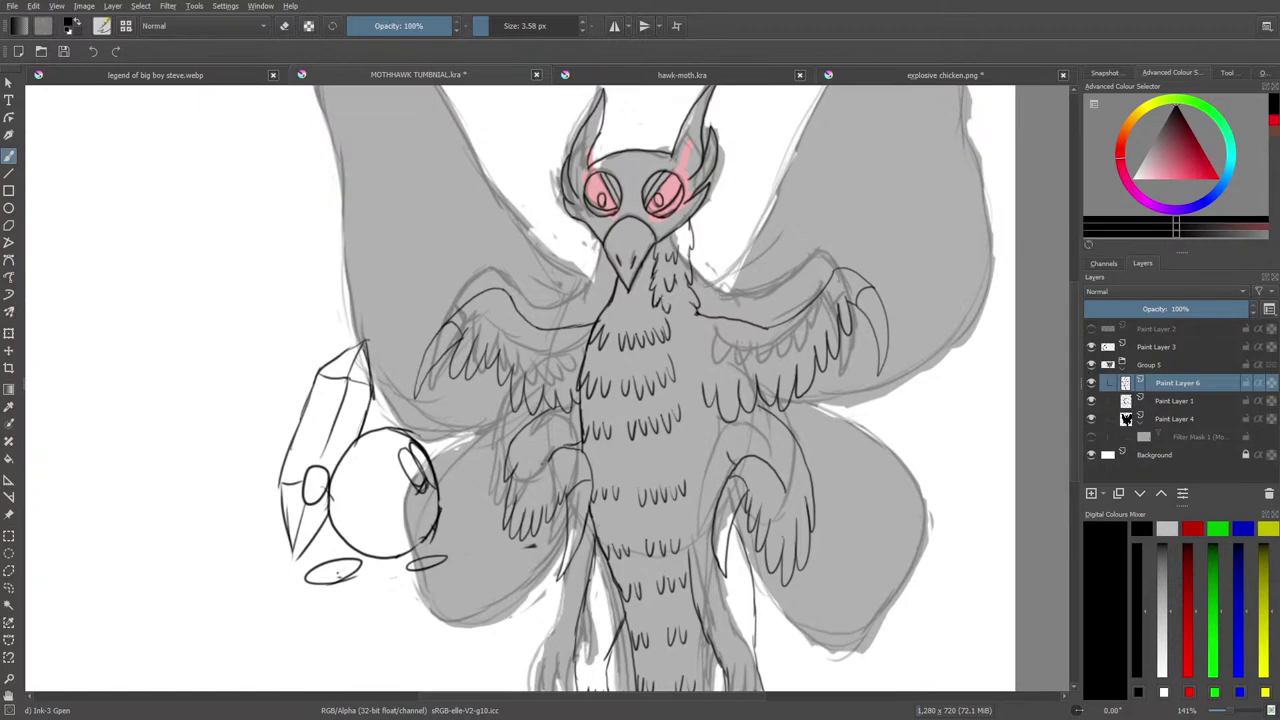
pyautogui.scroll(1, 1085, 458)
pyautogui.press('+')
pyautogui.press('+')
pyautogui.press('+')
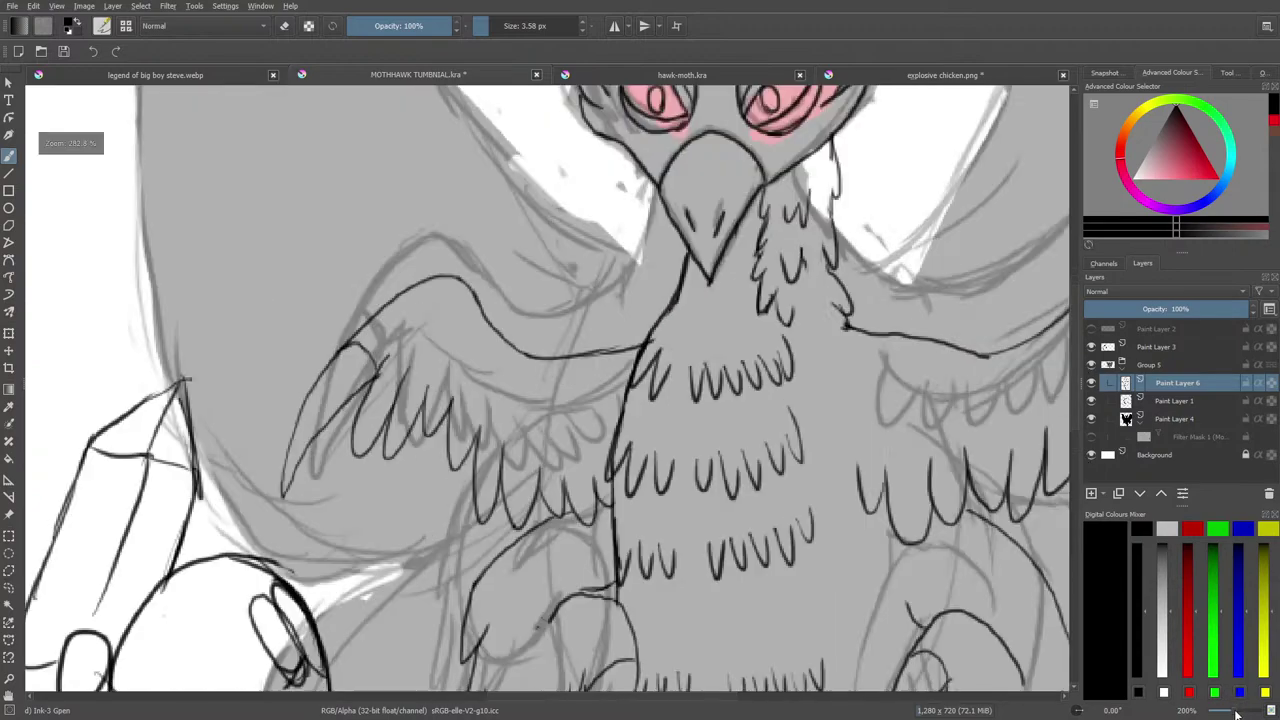
pyautogui.moveTo(734, 262)
pyautogui.mouseDown()
pyautogui.moveTo(727, 288)
pyautogui.moveTo(754, 258)
pyautogui.mouseUp()
pyautogui.moveTo(768, 264)
pyautogui.mouseDown()
pyautogui.moveTo(765, 287)
pyautogui.moveTo(776, 266)
pyautogui.moveTo(843, 250)
pyautogui.mouseUp()
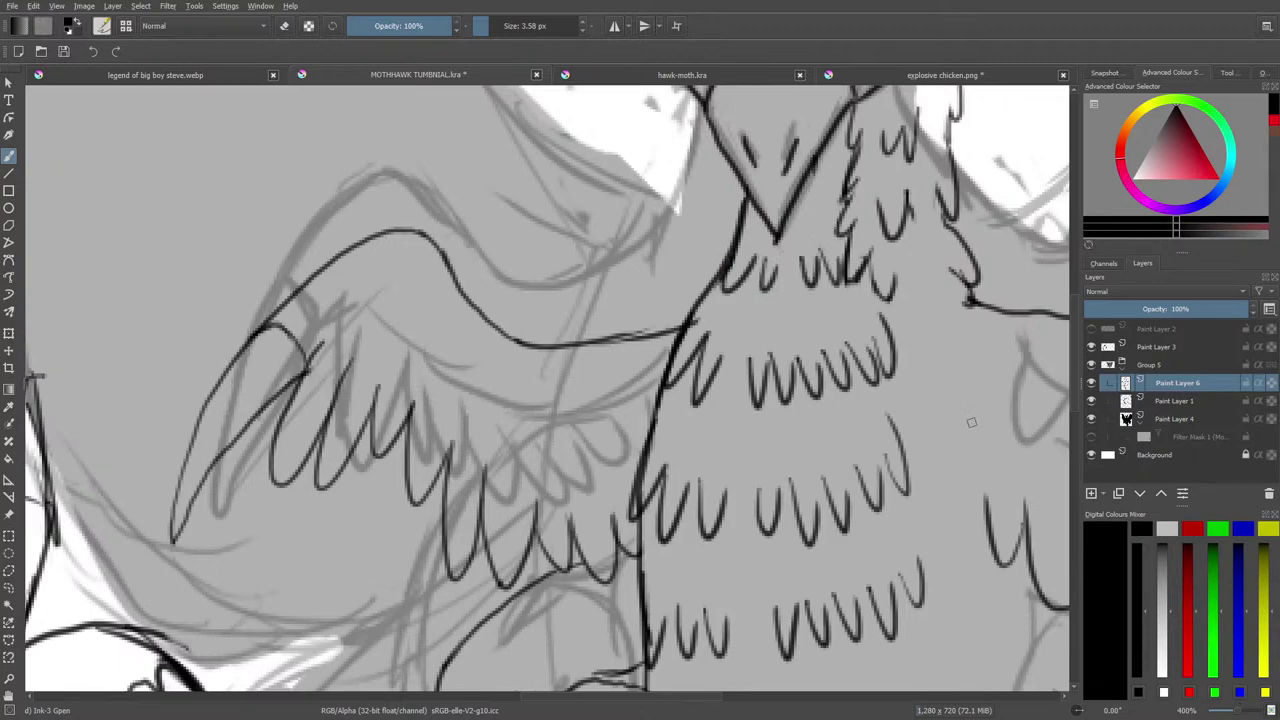
# Ink a jagged feather edge along the right side of the chest and belly rows, from the throat to the hip.
pyautogui.moveTo(636, 697); pyautogui.dragTo(692, 697)
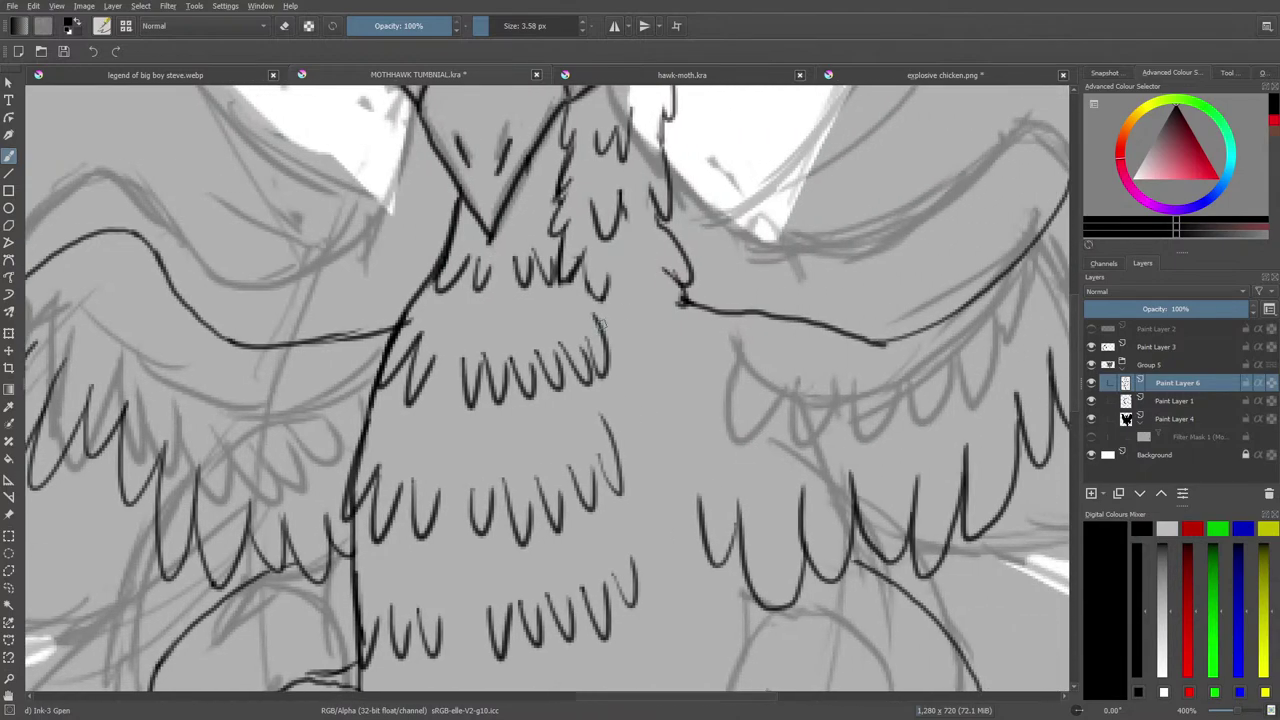
pyautogui.moveTo(600, 302)
pyautogui.mouseDown()
pyautogui.moveTo(601, 375)
pyautogui.moveTo(620, 380)
pyautogui.moveTo(635, 448)
pyautogui.moveTo(634, 502)
pyautogui.moveTo(648, 491)
pyautogui.moveTo(650, 578)
pyautogui.mouseUp()
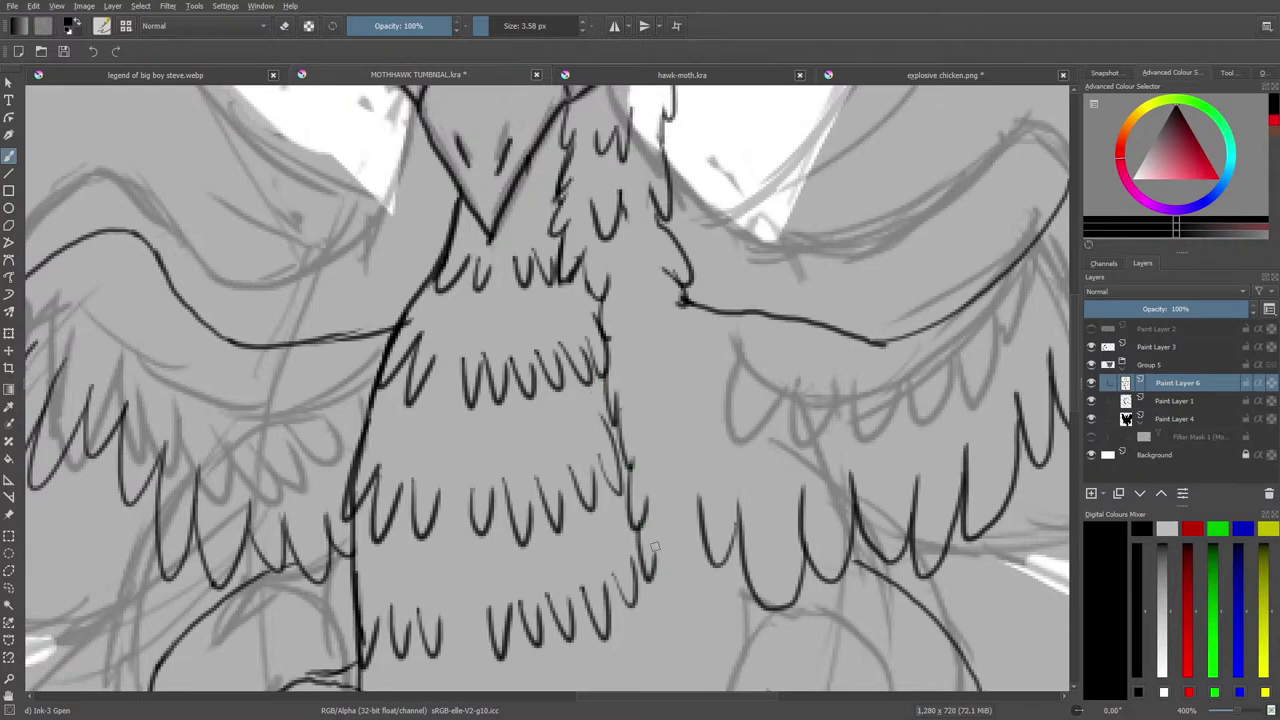
pyautogui.scroll(-5, 1075, 429)
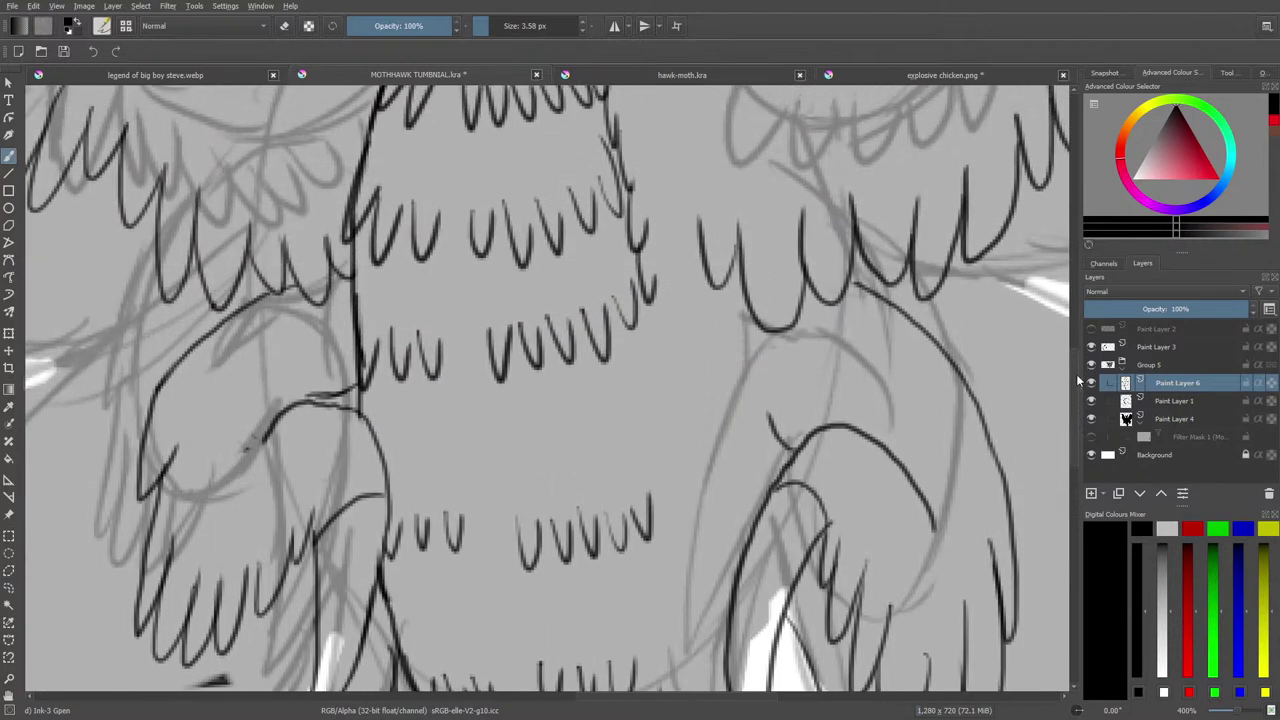
pyautogui.moveTo(644, 312)
pyautogui.mouseDown()
pyautogui.moveTo(688, 478)
pyautogui.moveTo(695, 456)
pyautogui.moveTo(683, 523)
pyautogui.moveTo(706, 515)
pyautogui.moveTo(692, 575)
pyautogui.moveTo(712, 654)
pyautogui.mouseUp()
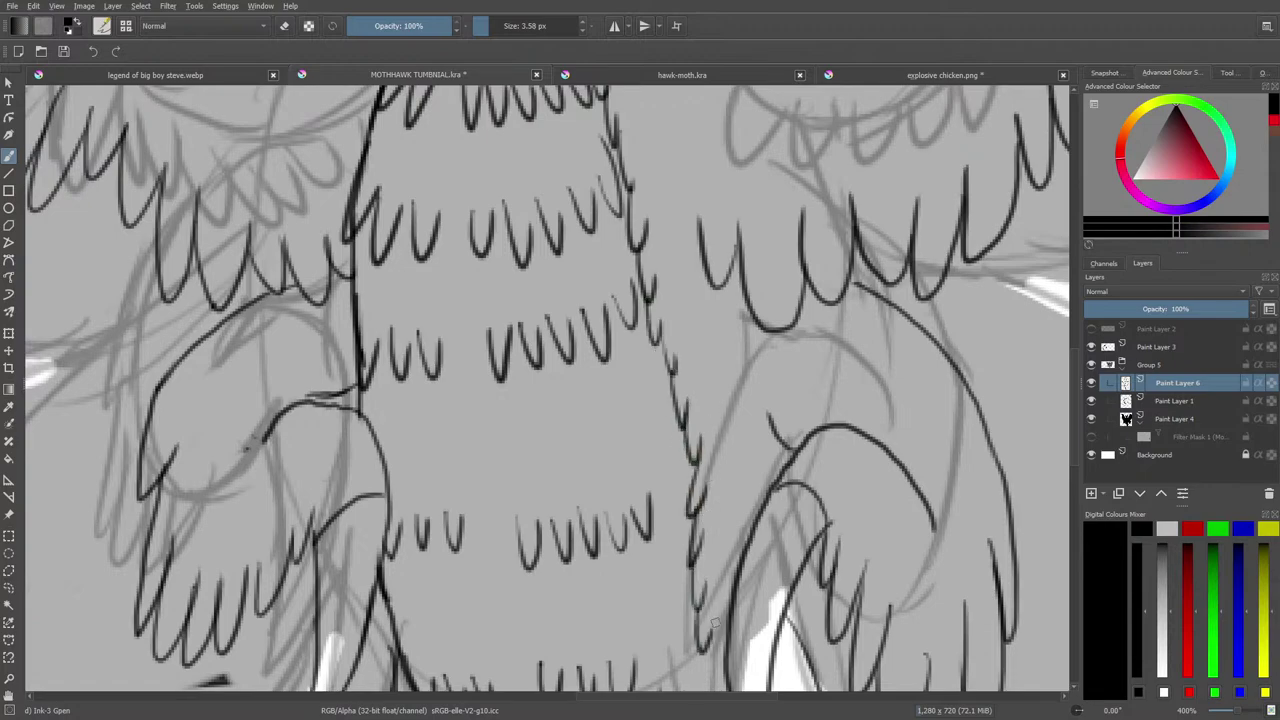
# Ink a second jagged feather line beside the right belly edge, leading down to the top of the tail.
pyautogui.scroll(-5, 1078, 473)
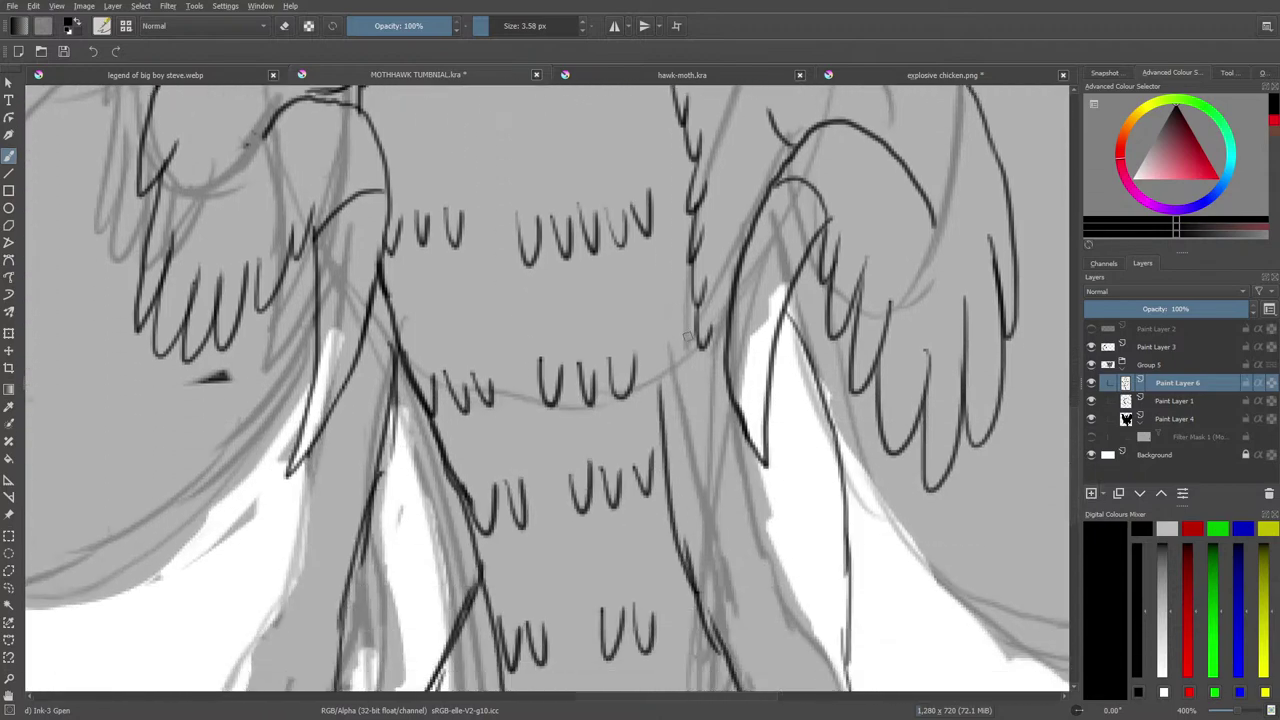
pyautogui.moveTo(694, 314)
pyautogui.mouseDown()
pyautogui.moveTo(684, 372)
pyautogui.moveTo(656, 352)
pyautogui.moveTo(673, 311)
pyautogui.moveTo(664, 246)
pyautogui.moveTo(684, 210)
pyautogui.moveTo(670, 178)
pyautogui.moveTo(677, 118)
pyautogui.mouseUp()
pyautogui.scroll(4, 1056, 444)
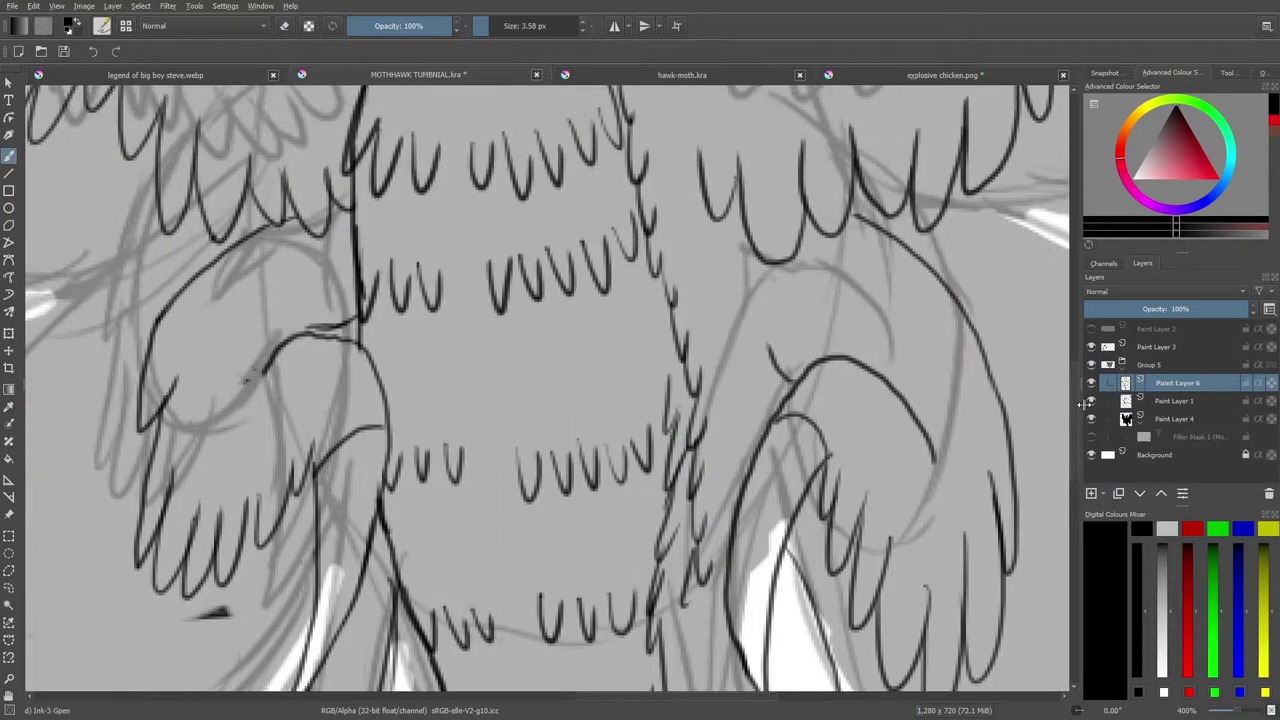
# Ink extra feather strokes along the right belly edge and erase the second jagged line beside it.
pyautogui.moveTo(670, 412); pyautogui.dragTo(658, 277)
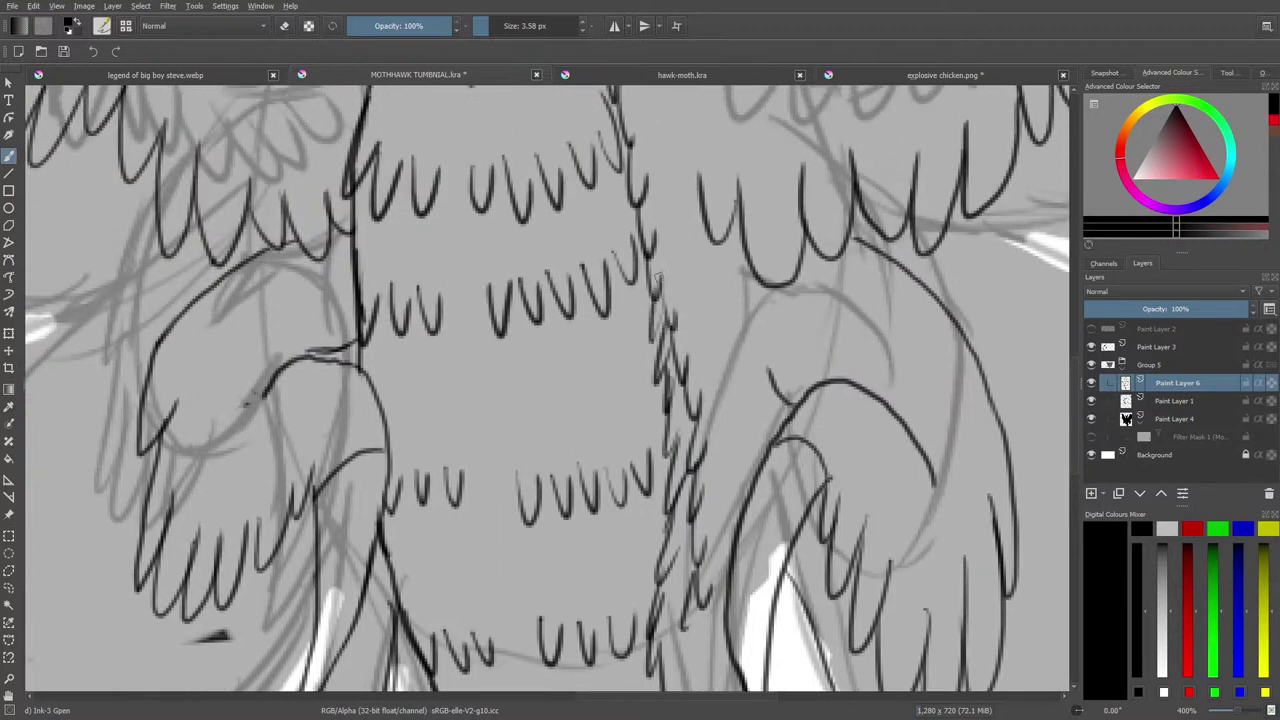
pyautogui.moveTo(650, 356); pyautogui.dragTo(660, 322)
pyautogui.press('/')
pyautogui.moveTo(697, 615)
pyautogui.mouseDown()
pyautogui.moveTo(714, 566)
pyautogui.moveTo(685, 619)
pyautogui.moveTo(713, 504)
pyautogui.moveTo(677, 337)
pyautogui.mouseUp()
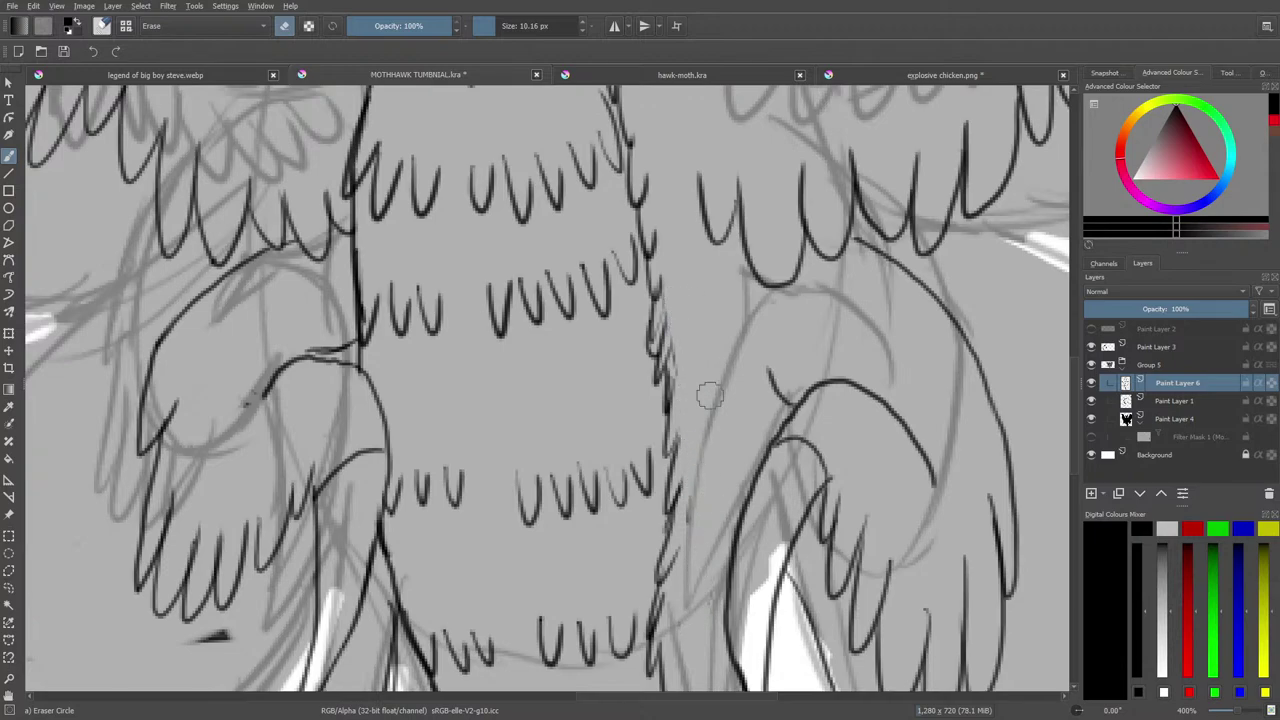
pyautogui.press('/')
# Ink short feather tips across the right hip and dense jagged feather strokes down the left hip beside the belly.
pyautogui.moveTo(1073, 454)
pyautogui.mouseDown()
pyautogui.moveTo(1083, 540)
pyautogui.moveTo(1085, 493)
pyautogui.mouseUp()
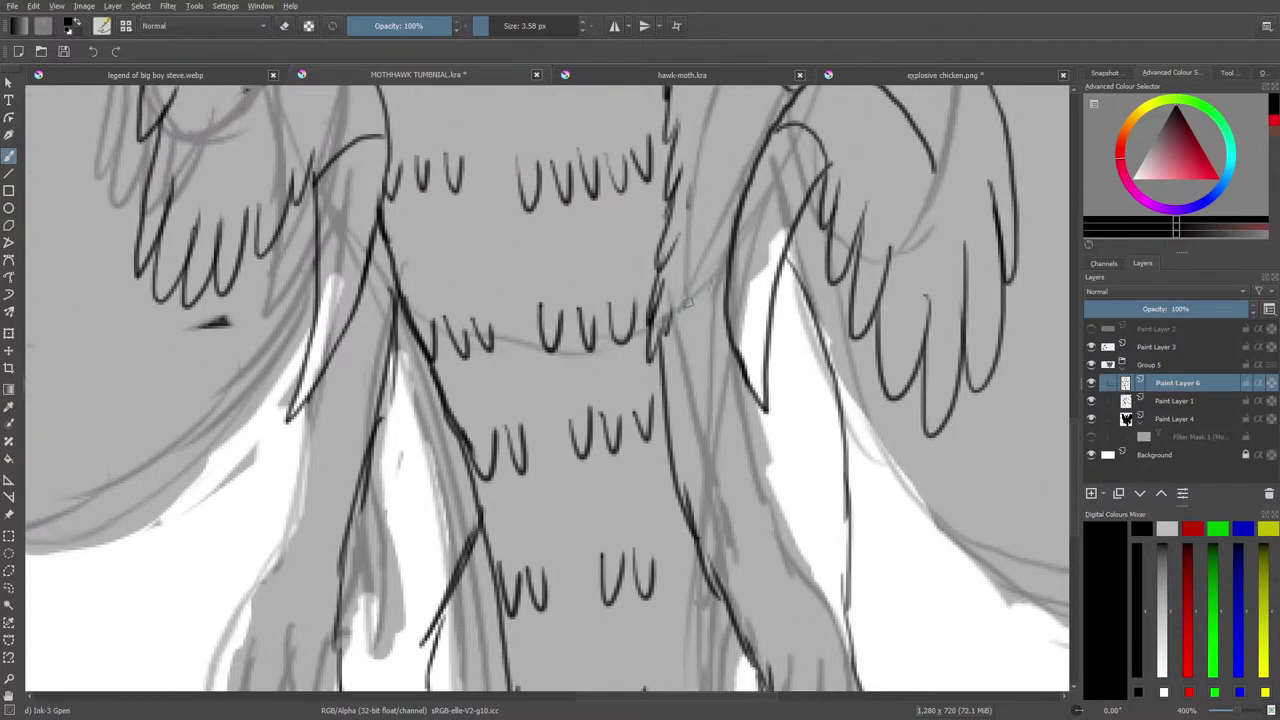
pyautogui.moveTo(686, 298); pyautogui.dragTo(722, 266)
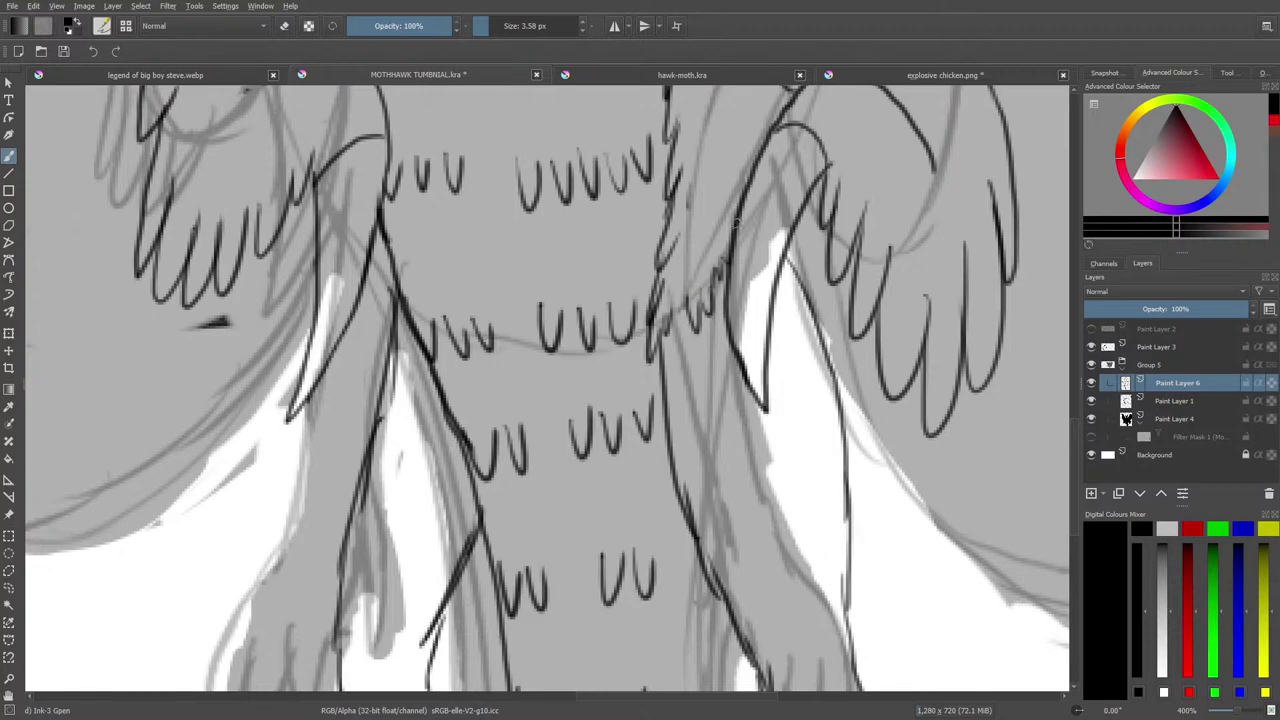
pyautogui.moveTo(1073, 466); pyautogui.dragTo(1084, 431)
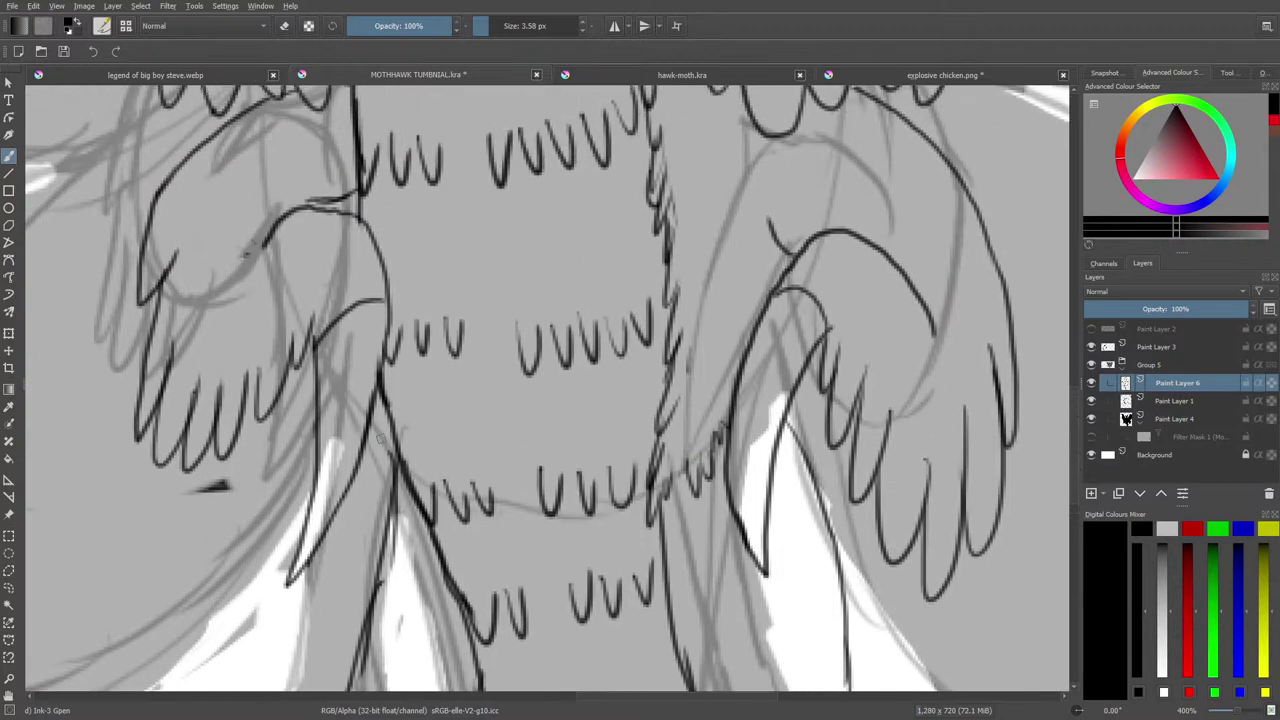
pyautogui.moveTo(392, 450)
pyautogui.mouseDown()
pyautogui.moveTo(417, 502)
pyautogui.moveTo(372, 520)
pyautogui.moveTo(392, 510)
pyautogui.moveTo(376, 423)
pyautogui.mouseUp()
pyautogui.press('/')
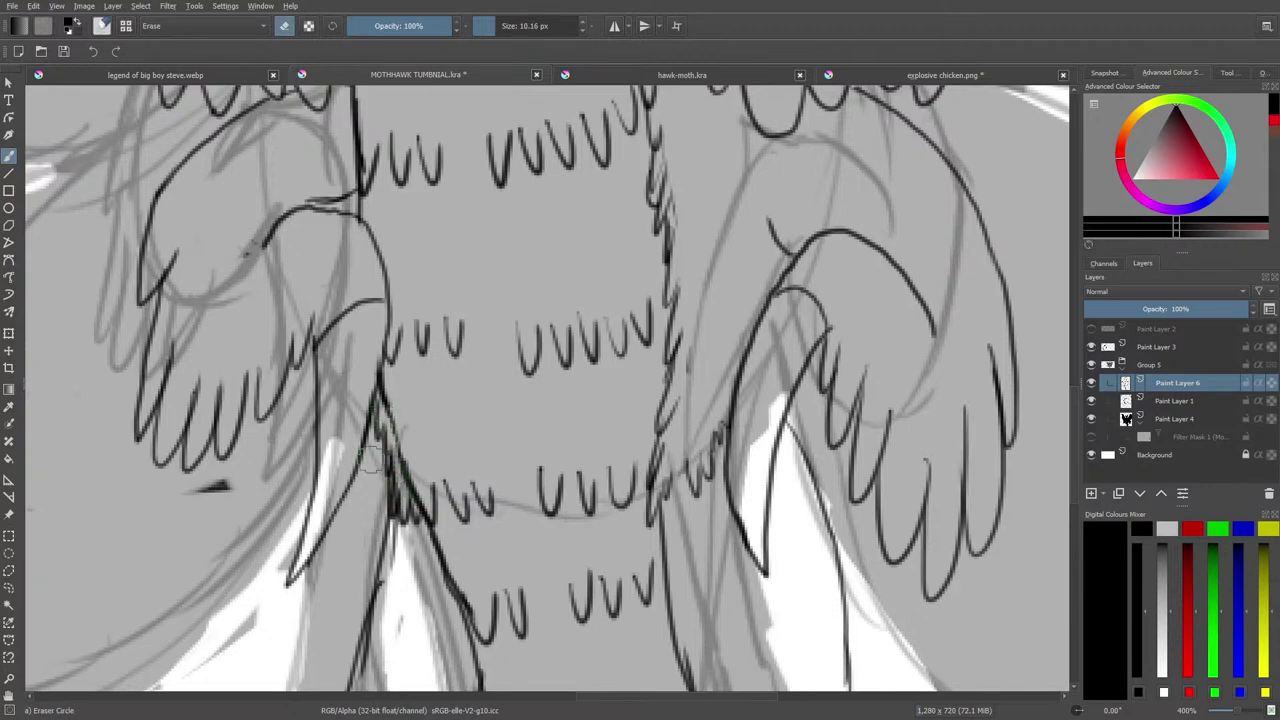
pyautogui.press('e')
pyautogui.moveTo(385, 405); pyautogui.dragTo(405, 478)
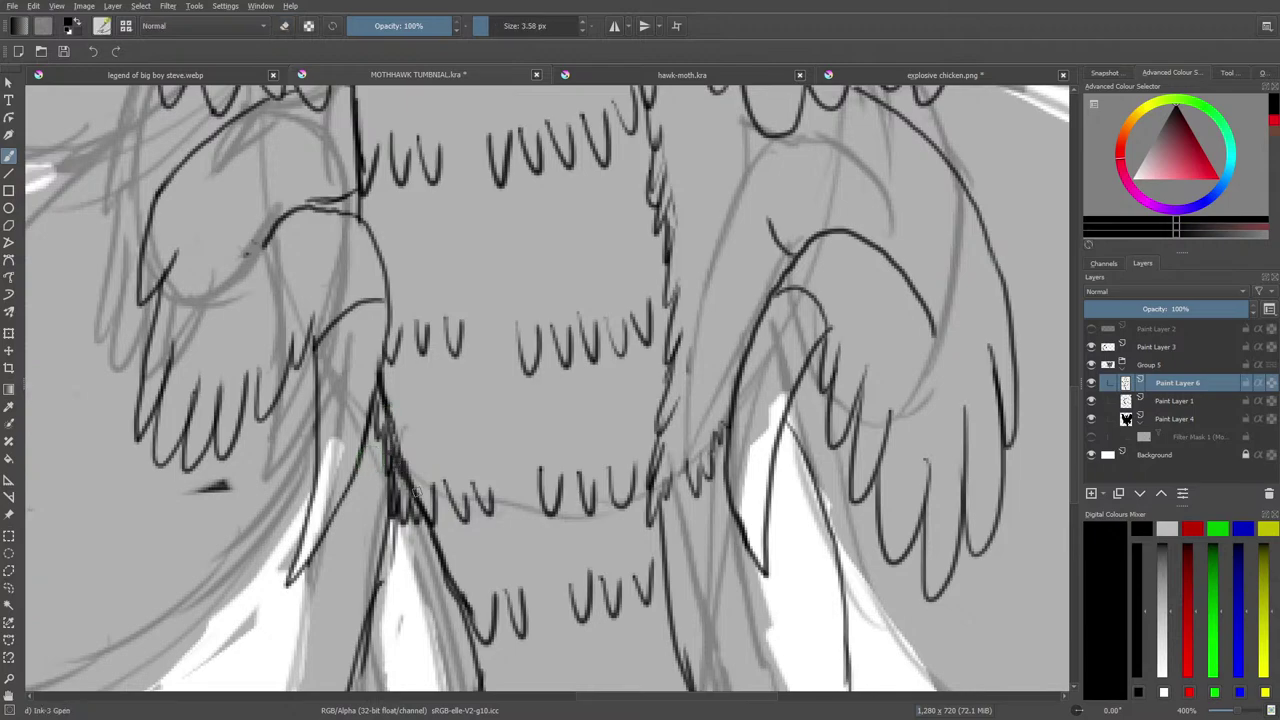
# Check the explosive chicken.png drawing as a feather reference and return to the MOTHHAWK thumbnail.
pyautogui.scroll(5, 1076, 385)
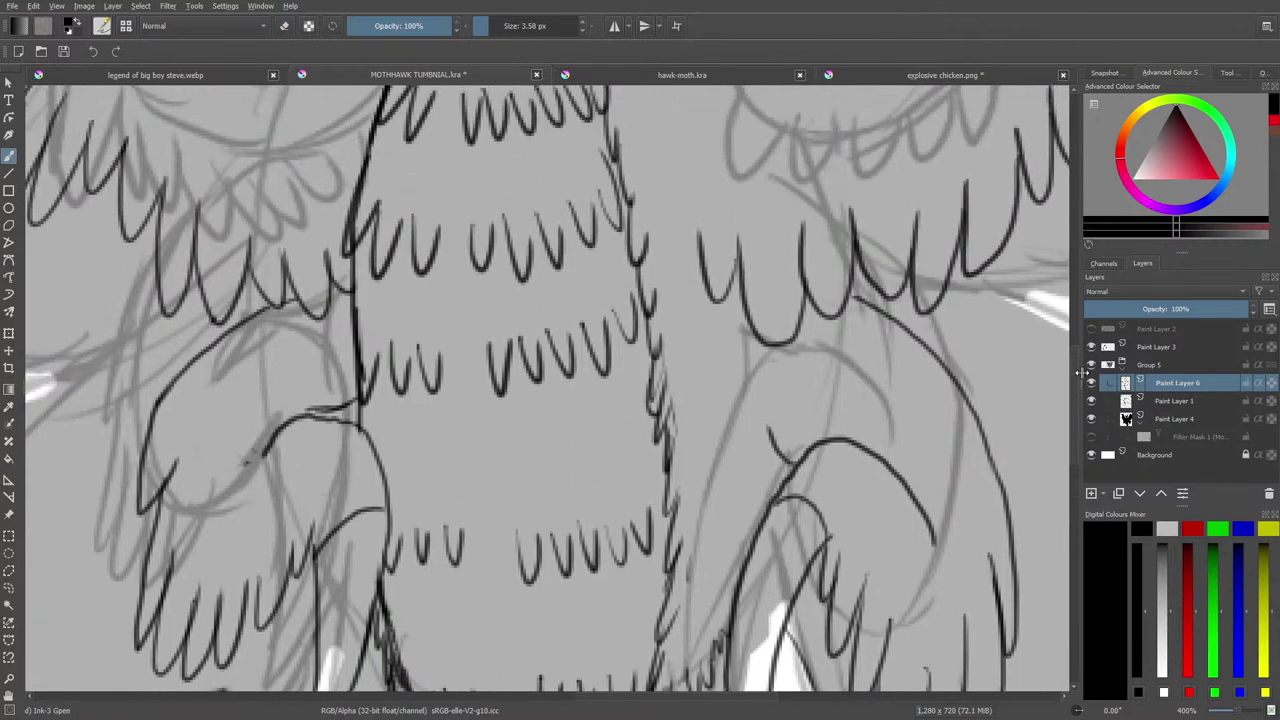
pyautogui.click(663, 78)
pyautogui.click(890, 75)
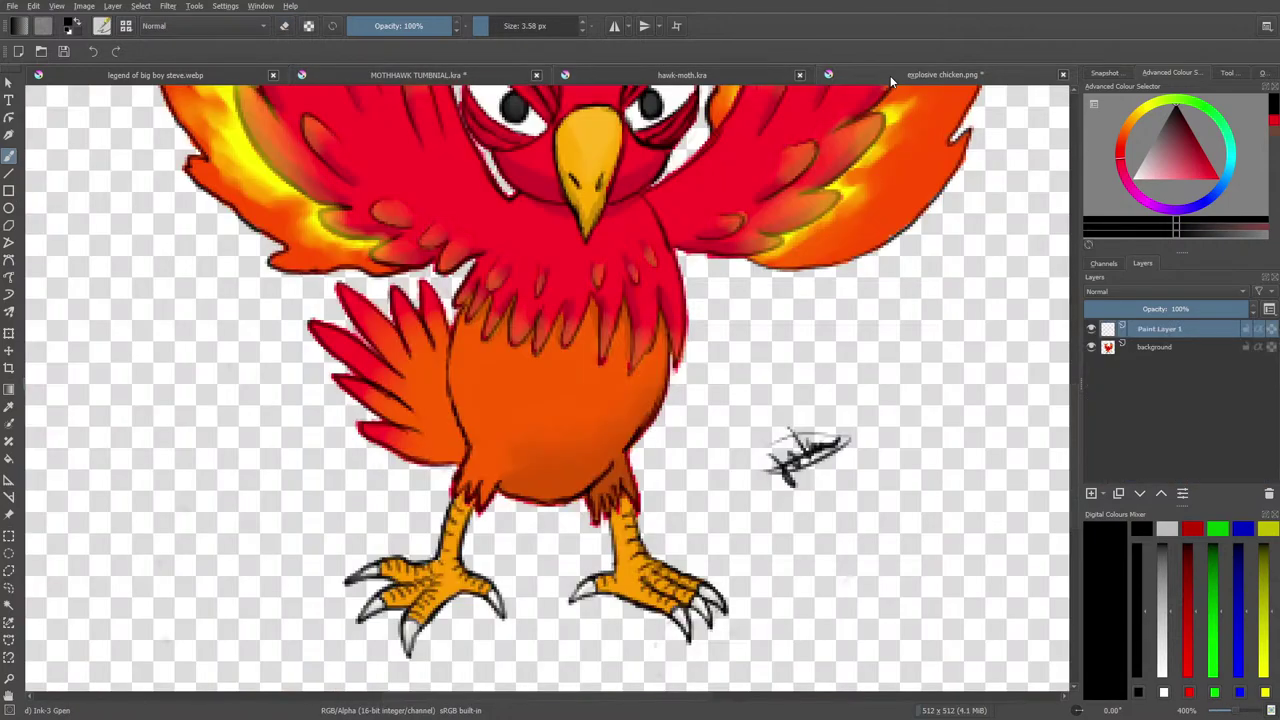
pyautogui.click(449, 75)
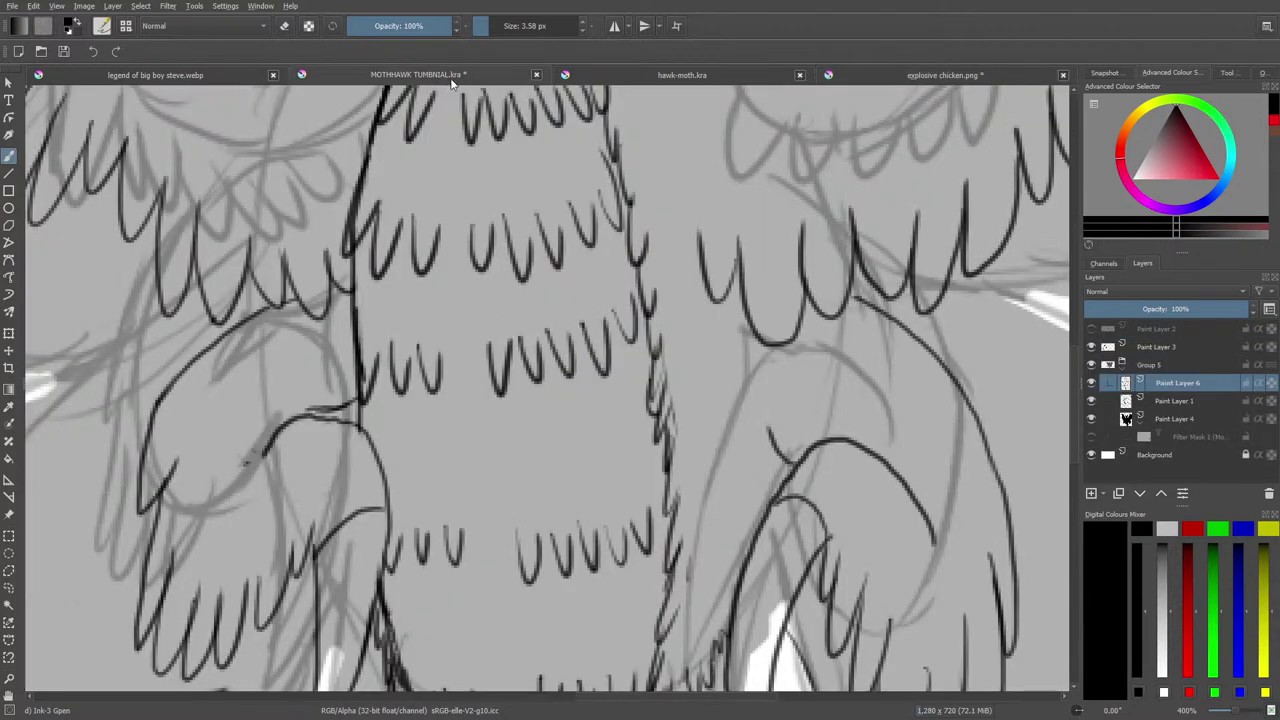
# Ink a second row of feather tips above the long feathers hanging from the lower right arm.
pyautogui.scroll(-4, 1076, 383)
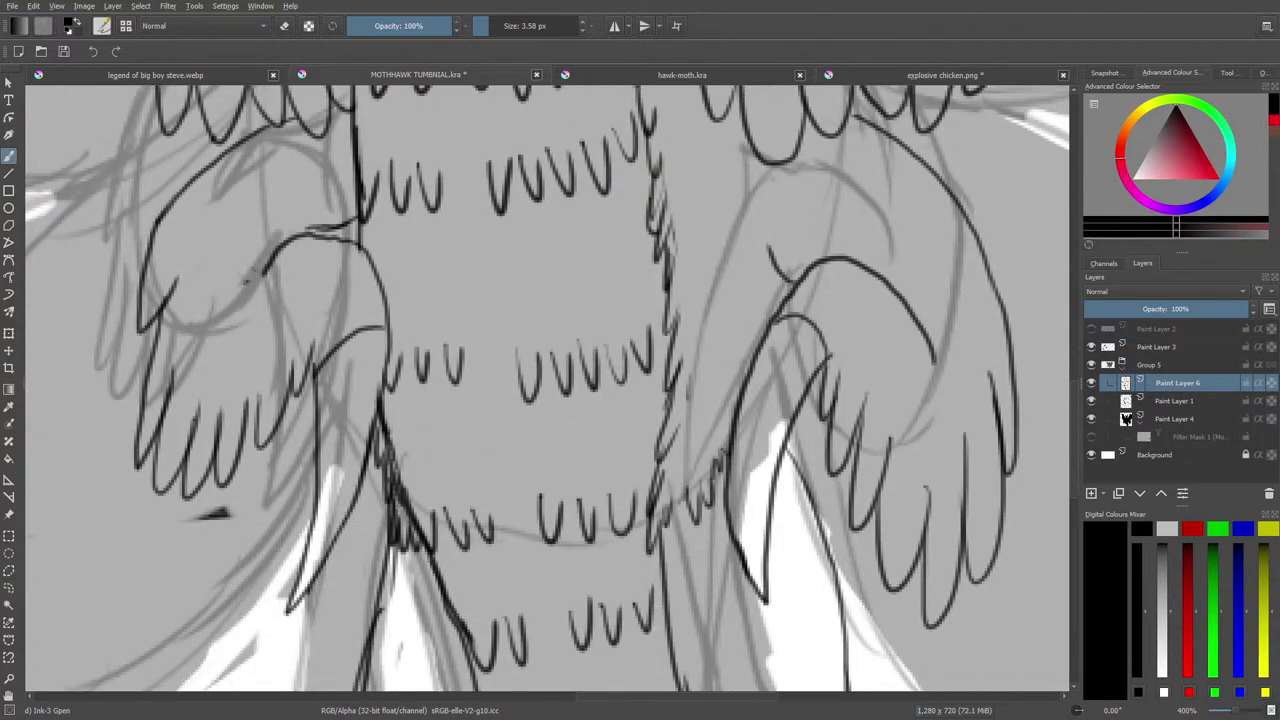
pyautogui.moveTo(847, 330)
pyautogui.mouseDown()
pyautogui.moveTo(872, 355)
pyautogui.moveTo(892, 466)
pyautogui.mouseUp()
pyautogui.moveTo(898, 392)
pyautogui.mouseDown()
pyautogui.moveTo(906, 446)
pyautogui.moveTo(934, 426)
pyautogui.moveTo(966, 464)
pyautogui.mouseUp()
pyautogui.moveTo(988, 340); pyautogui.dragTo(1000, 412)
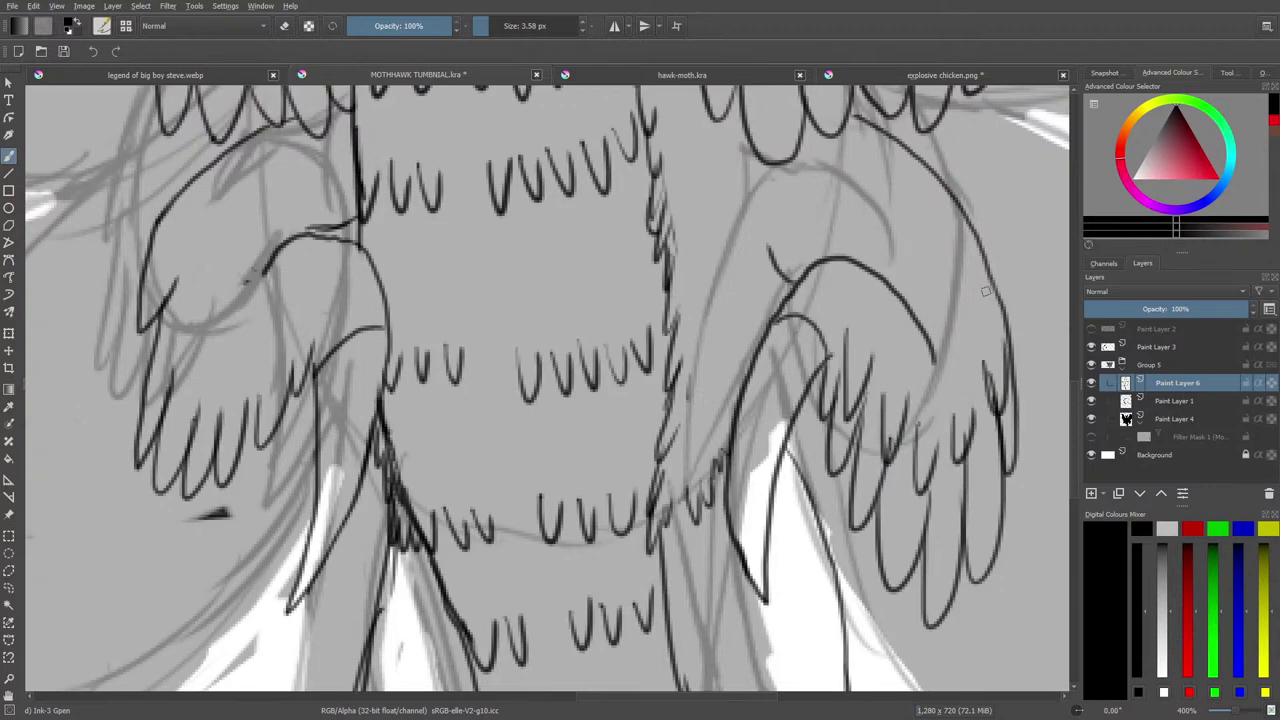
# Ink a second row of feather tips above the long feathers along the upper right arm, out to its far end.
pyautogui.scroll(5, 1066, 366)
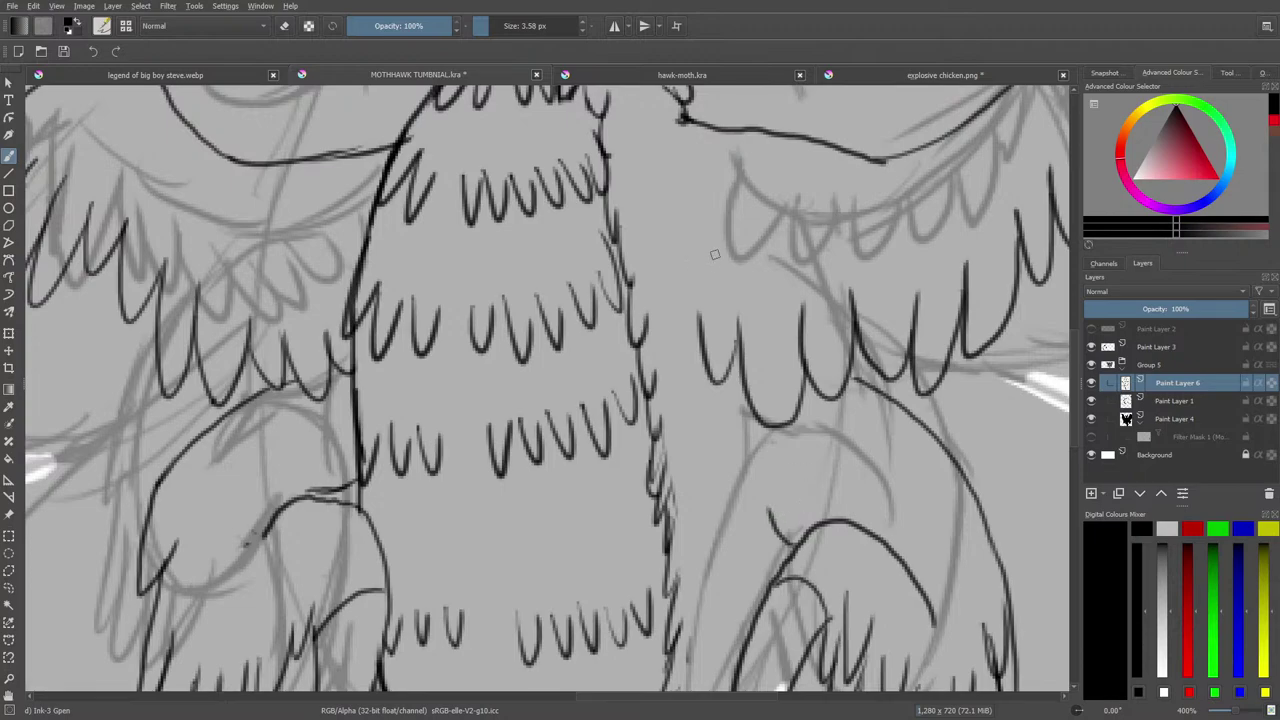
pyautogui.moveTo(690, 240)
pyautogui.mouseDown()
pyautogui.moveTo(731, 252)
pyautogui.moveTo(767, 213)
pyautogui.moveTo(816, 289)
pyautogui.moveTo(834, 185)
pyautogui.moveTo(890, 240)
pyautogui.moveTo(950, 233)
pyautogui.moveTo(986, 186)
pyautogui.mouseUp()
pyautogui.moveTo(1076, 416); pyautogui.dragTo(1079, 379)
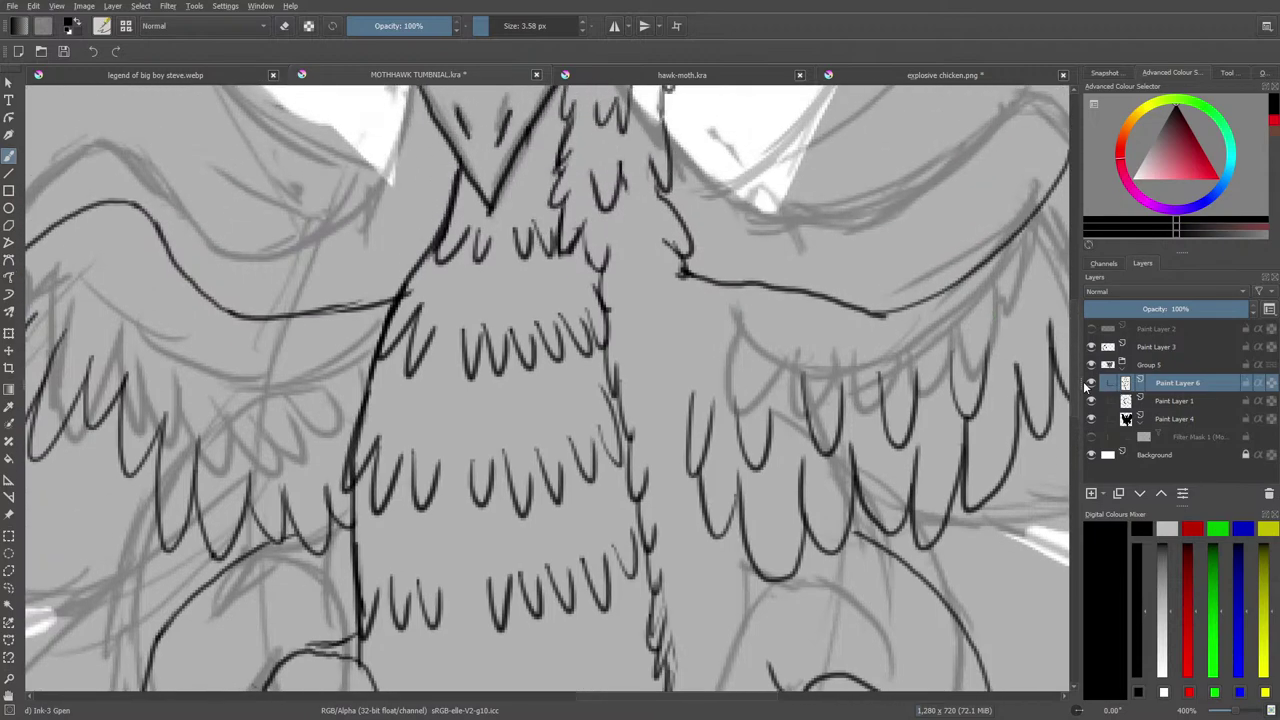
pyautogui.moveTo(641, 697); pyautogui.dragTo(714, 697)
pyautogui.moveTo(656, 278)
pyautogui.mouseDown()
pyautogui.moveTo(694, 276)
pyautogui.moveTo(722, 232)
pyautogui.mouseUp()
# Ink a second row of feather tips above the long feathers along the upper left arm, from the body outwards.
pyautogui.moveTo(662, 696); pyautogui.dragTo(522, 703)
pyautogui.moveTo(748, 408); pyautogui.dragTo(761, 487)
pyautogui.moveTo(760, 436); pyautogui.dragTo(600, 390)
pyautogui.moveTo(602, 436); pyautogui.dragTo(598, 388)
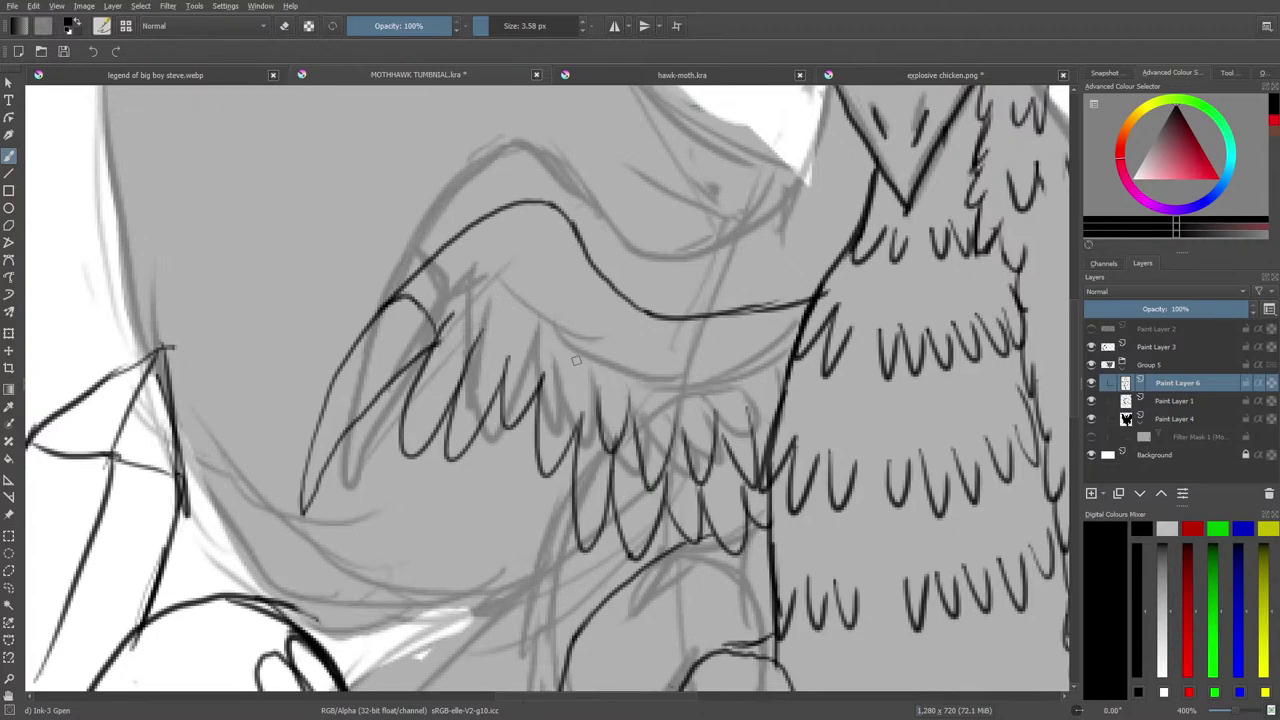
pyautogui.moveTo(586, 342)
pyautogui.mouseDown()
pyautogui.moveTo(556, 352)
pyautogui.moveTo(511, 318)
pyautogui.mouseUp()
pyautogui.rightClick(482, 260)
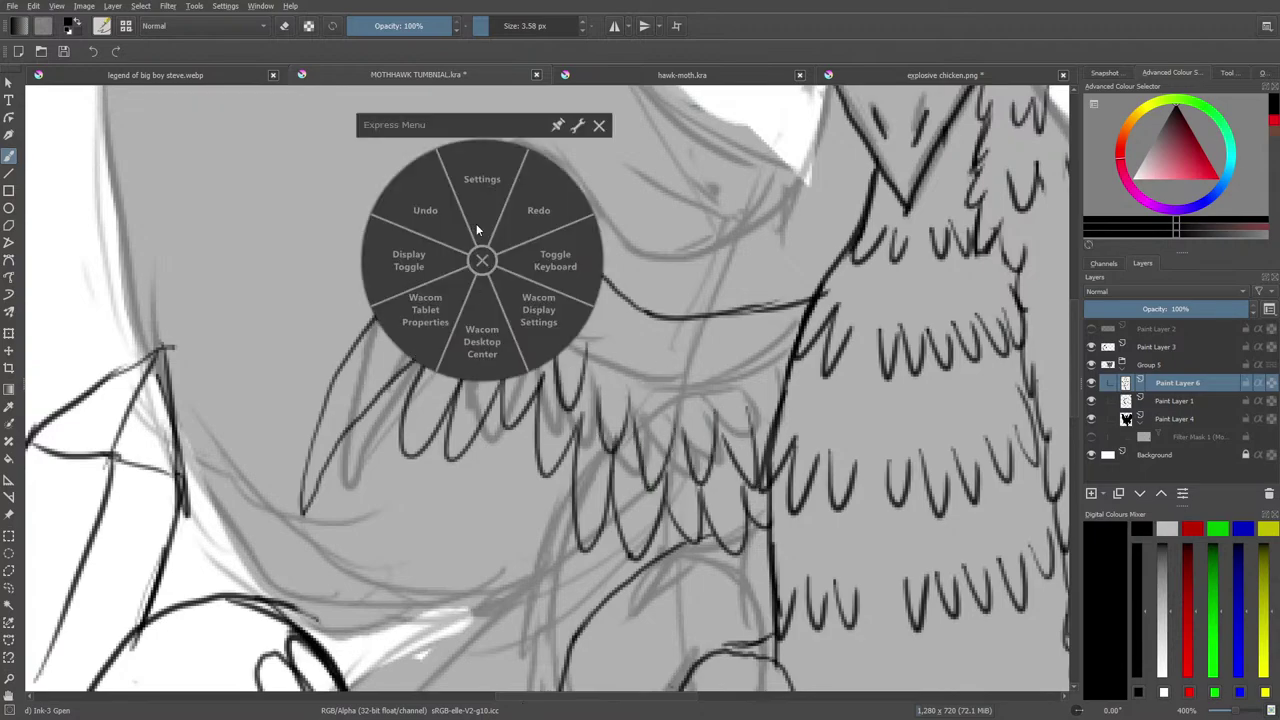
pyautogui.click(484, 258)
# Open the reference image fired up.webp from the fired up folder inside angry chicken.
pyautogui.moveTo(1236, 712); pyautogui.dragTo(1227, 717)
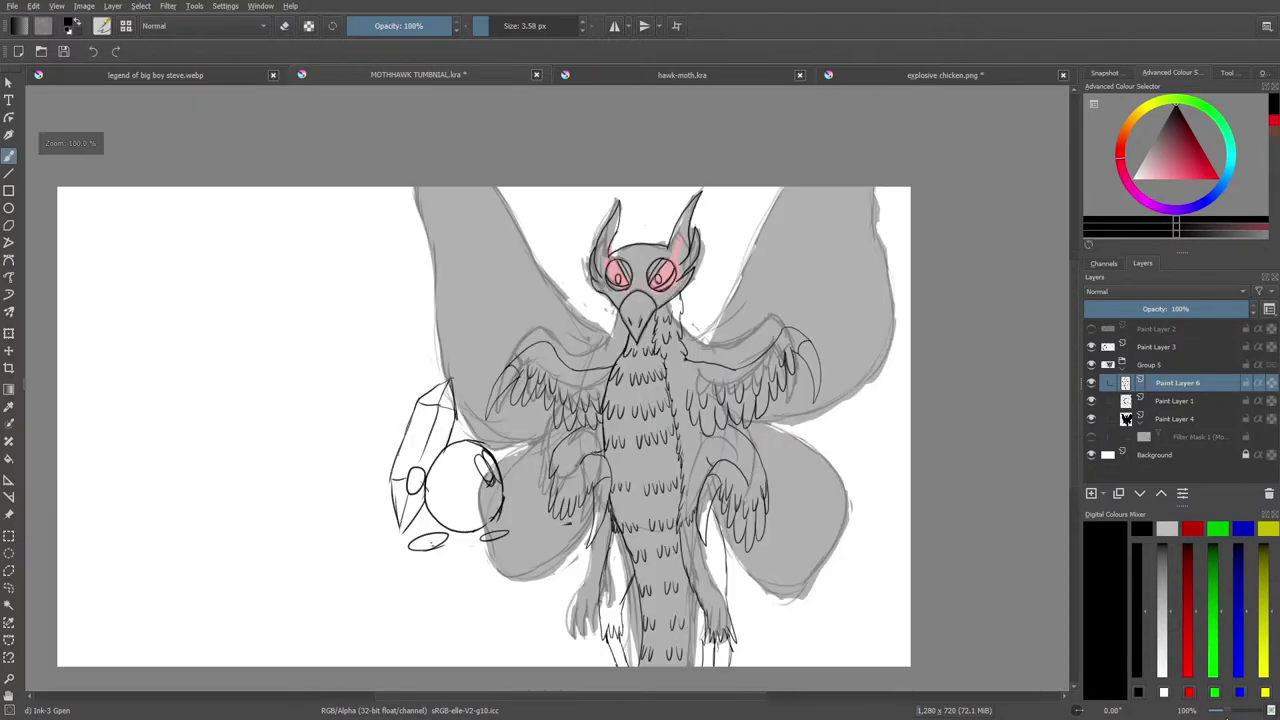
pyautogui.click(41, 51)
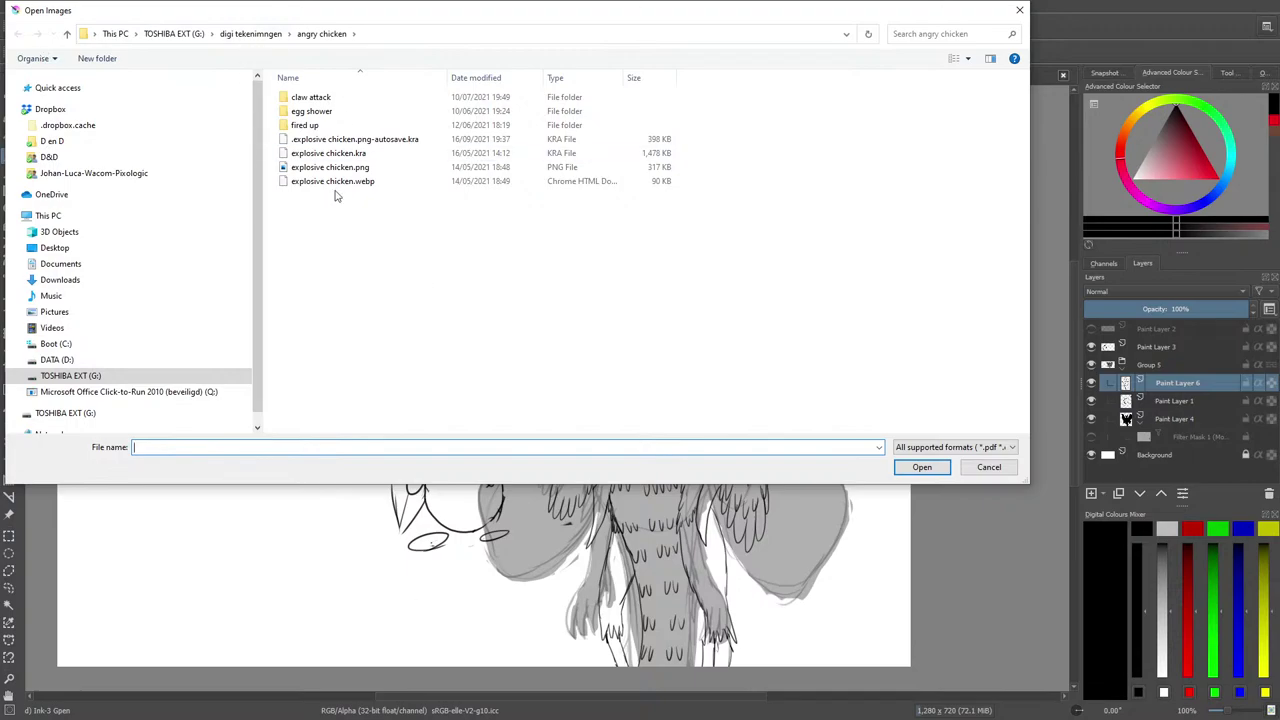
pyautogui.click(302, 126)
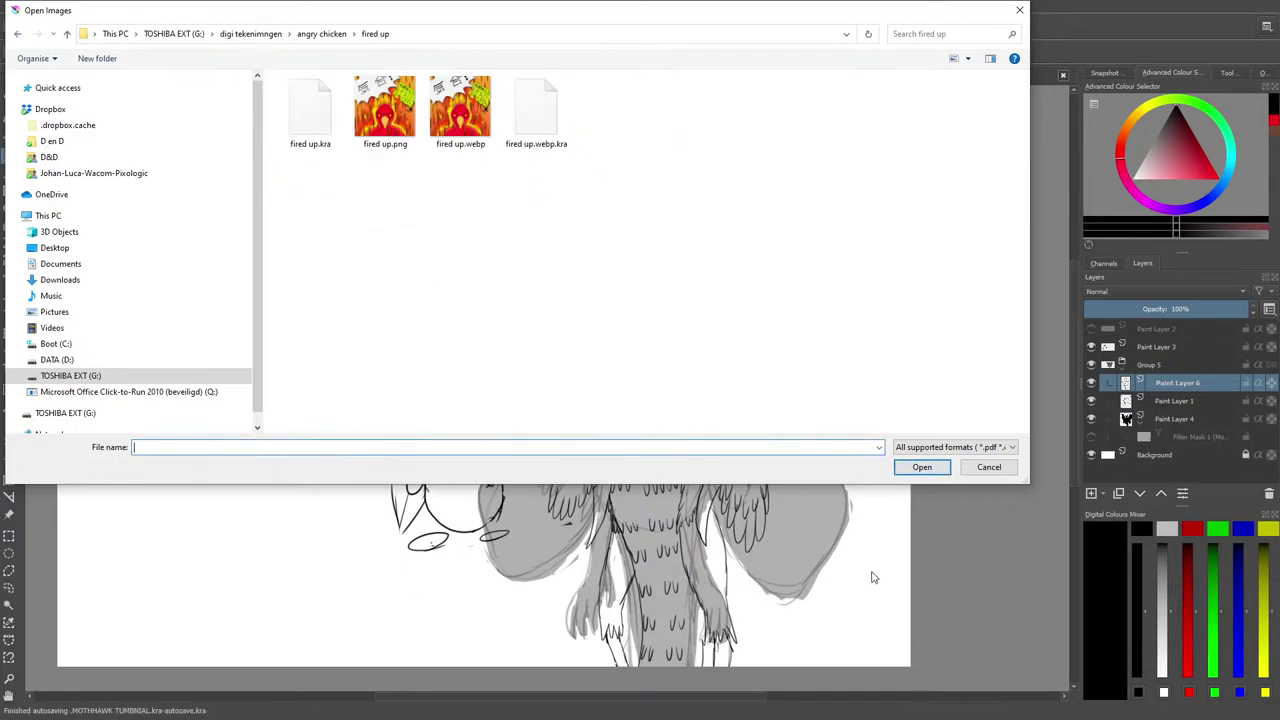
pyautogui.click(455, 110)
pyautogui.click(921, 468)
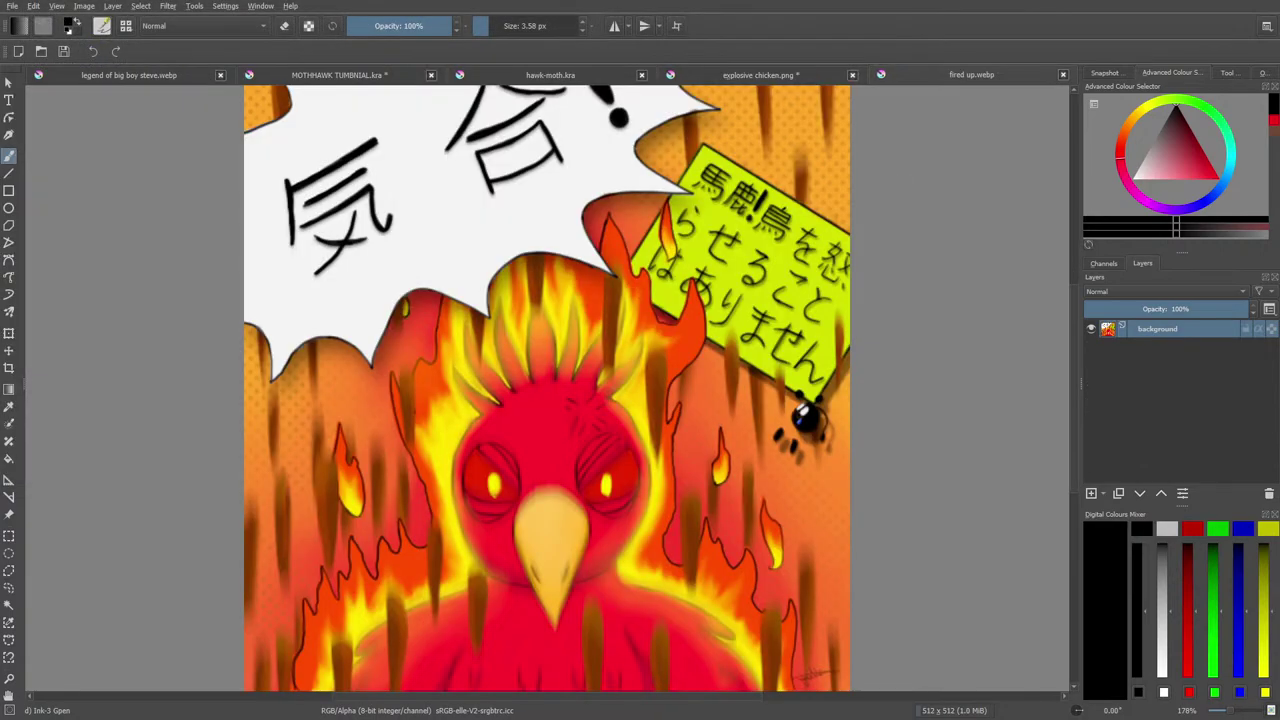
# Close the explosive chicken.png document and go back to the MOTHHAWK thumbnail.
pyautogui.click(852, 75)
pyautogui.click(655, 369)
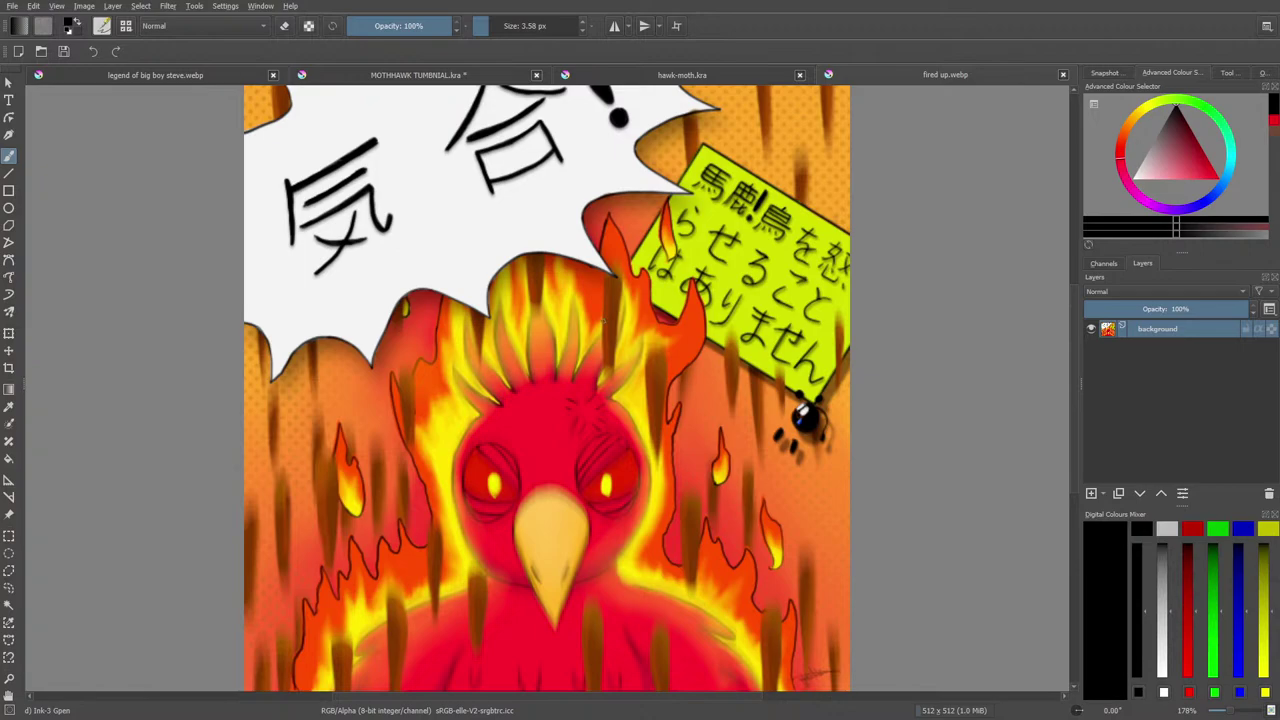
pyautogui.click(356, 80)
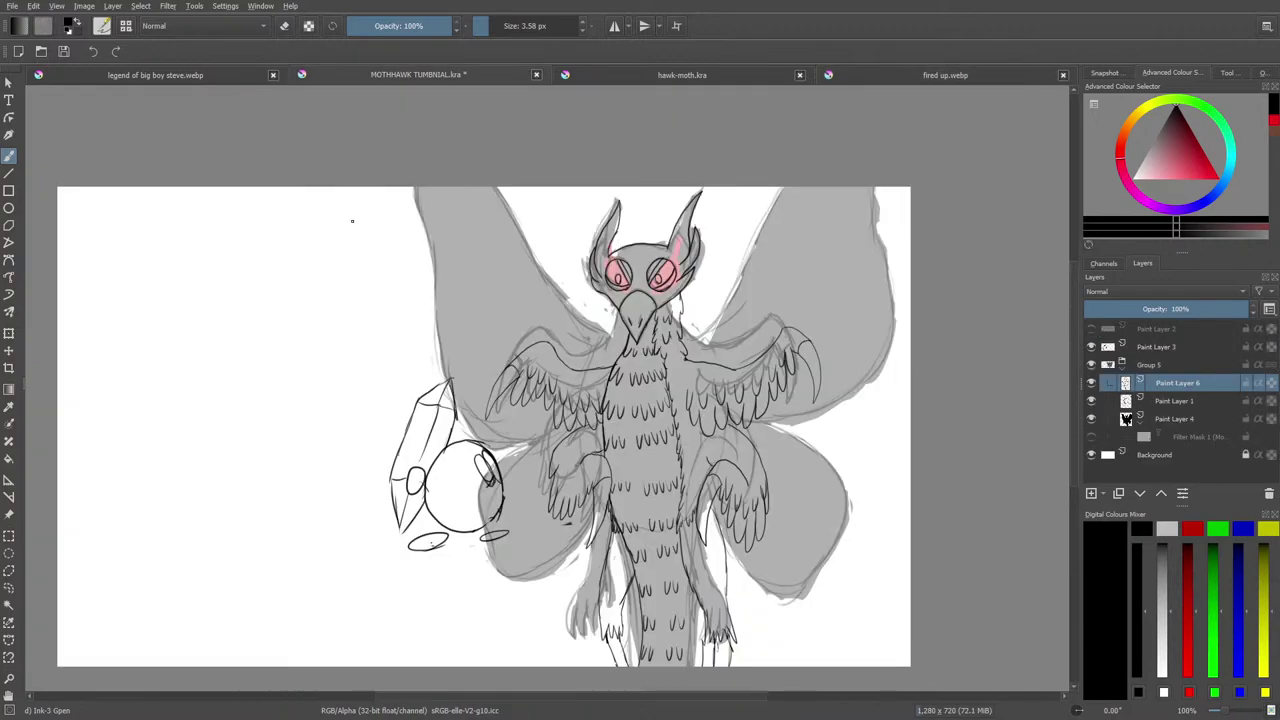
# Turn on the filter mask of Paint Layer 4 and hide that silhouette layer.
pyautogui.click(1092, 438)
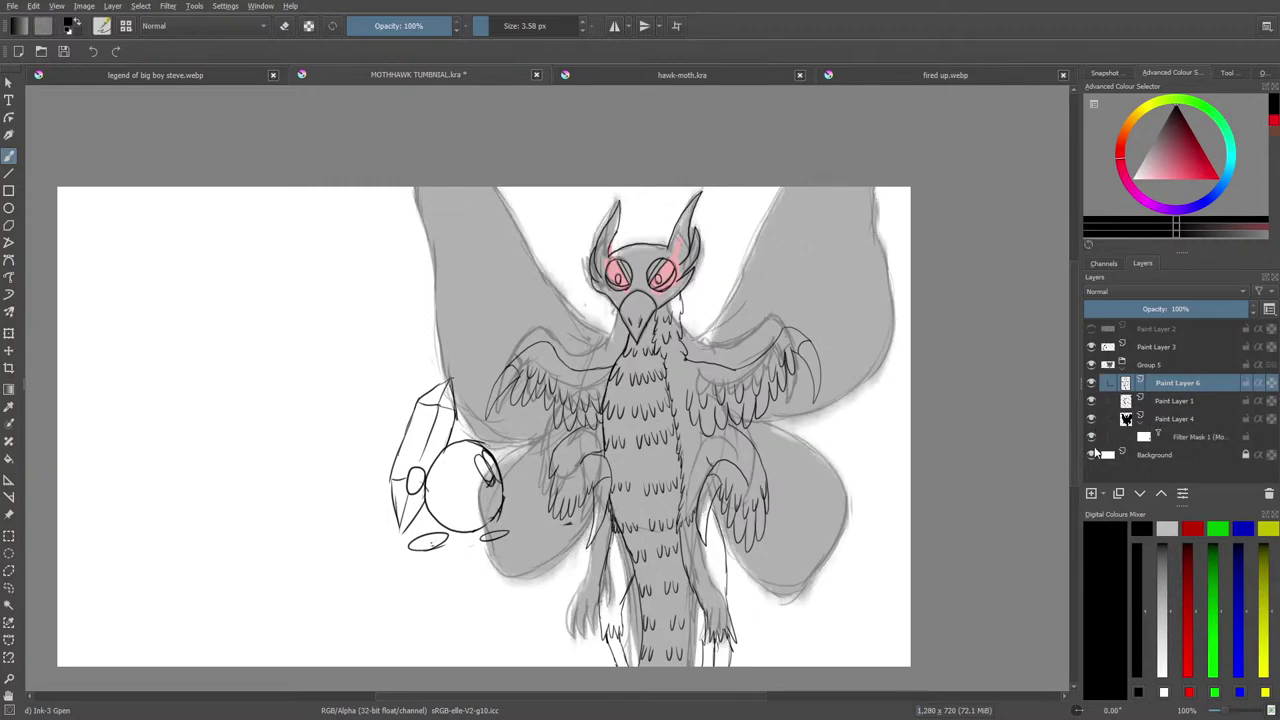
pyautogui.click(1170, 418)
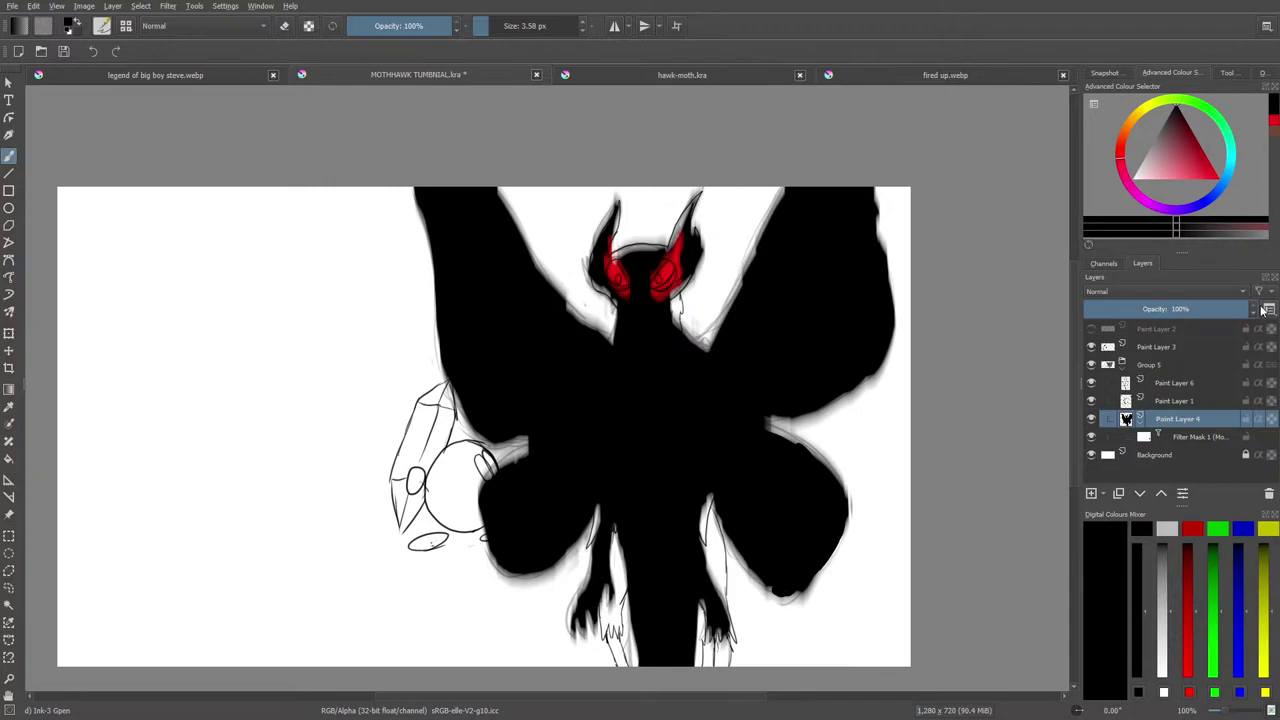
pyautogui.click(1092, 419)
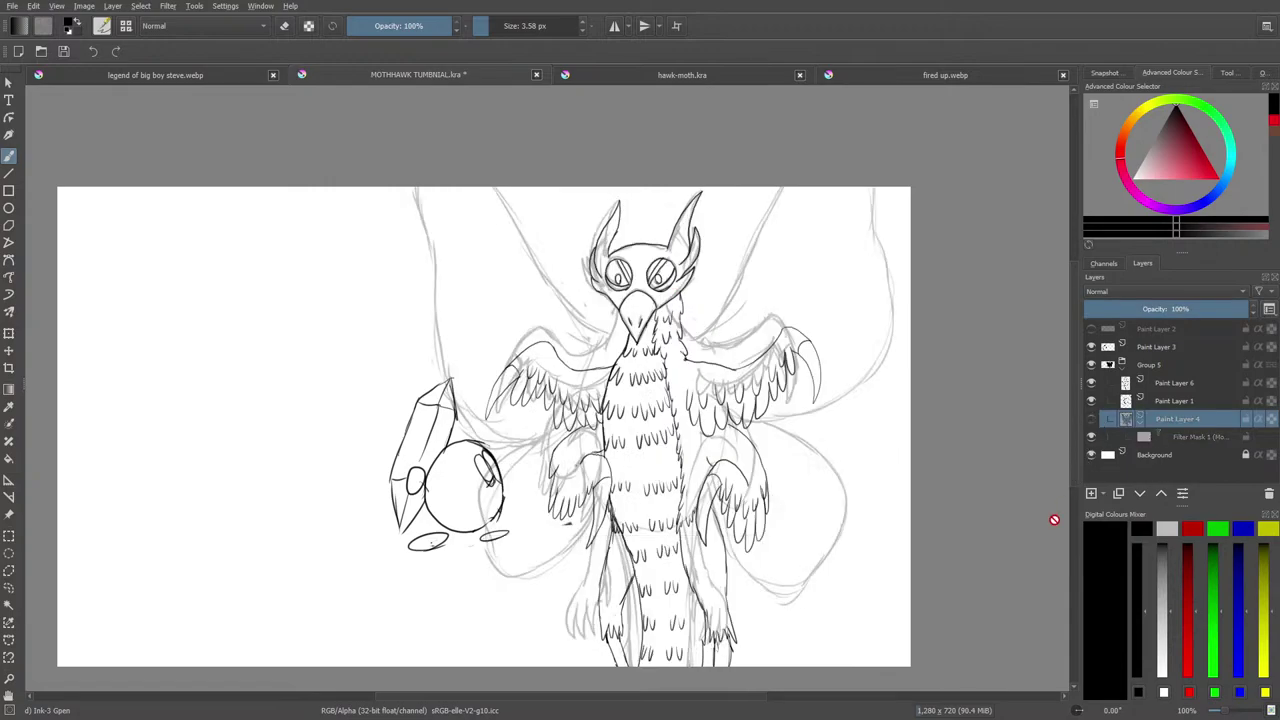
# On Paint Layer 6, ink new inner and outer edges for the pointed left ear up to its tip.
pyautogui.click(1230, 714)
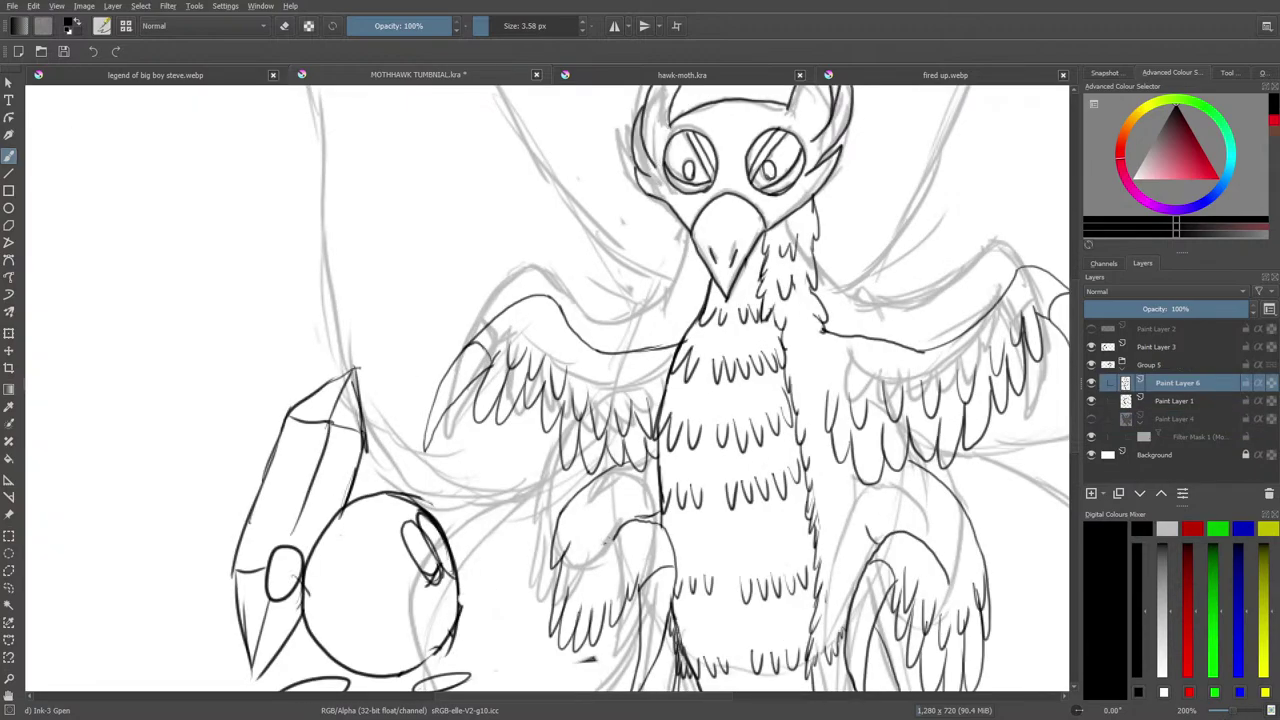
pyautogui.moveTo(672, 122); pyautogui.dragTo(660, 174)
pyautogui.scroll(3, 1073, 410)
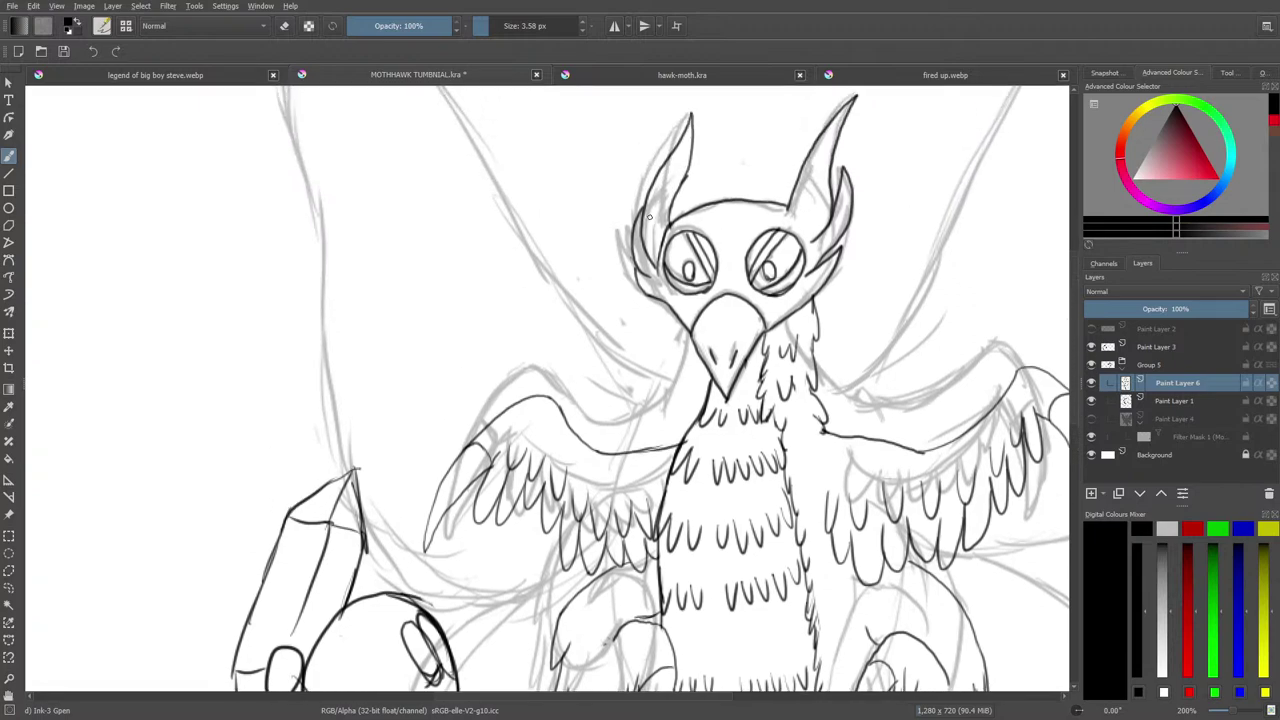
pyautogui.moveTo(658, 240)
pyautogui.mouseDown()
pyautogui.moveTo(657, 190)
pyautogui.moveTo(690, 108)
pyautogui.mouseUp()
pyautogui.moveTo(698, 212); pyautogui.dragTo(689, 106)
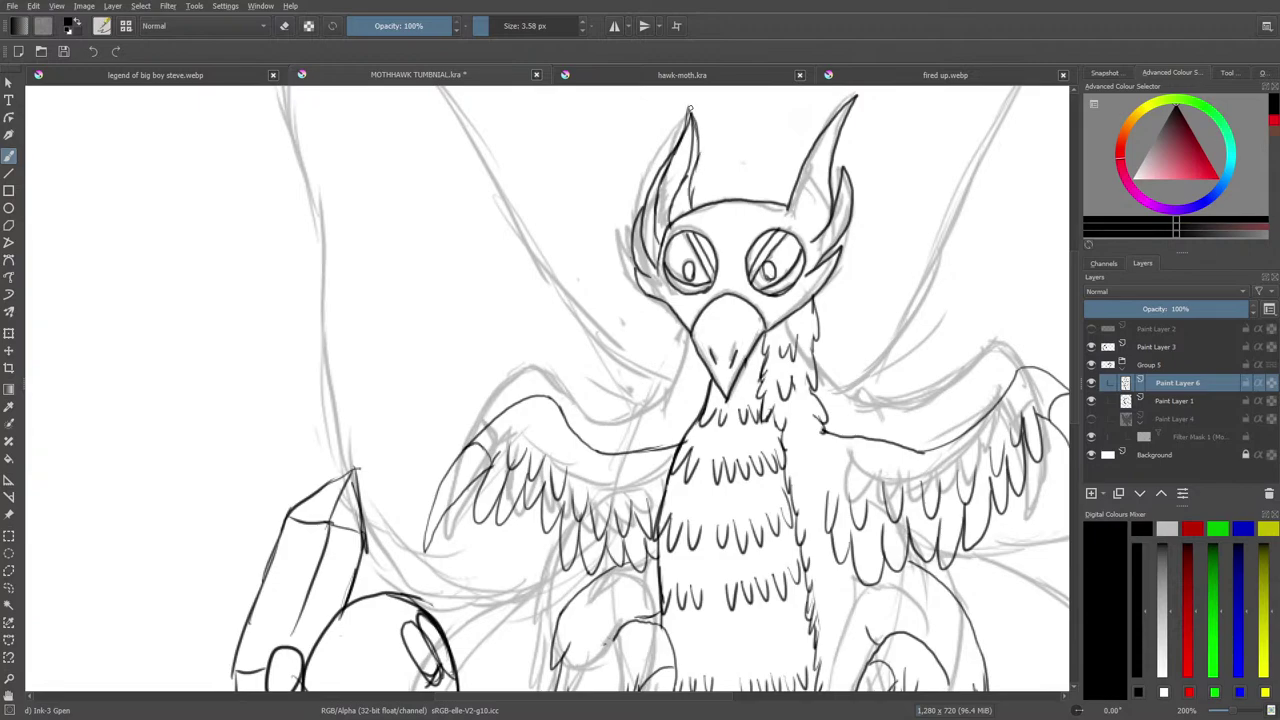
# Erase the old overlapping lines inside the left ear.
pyautogui.press('e')
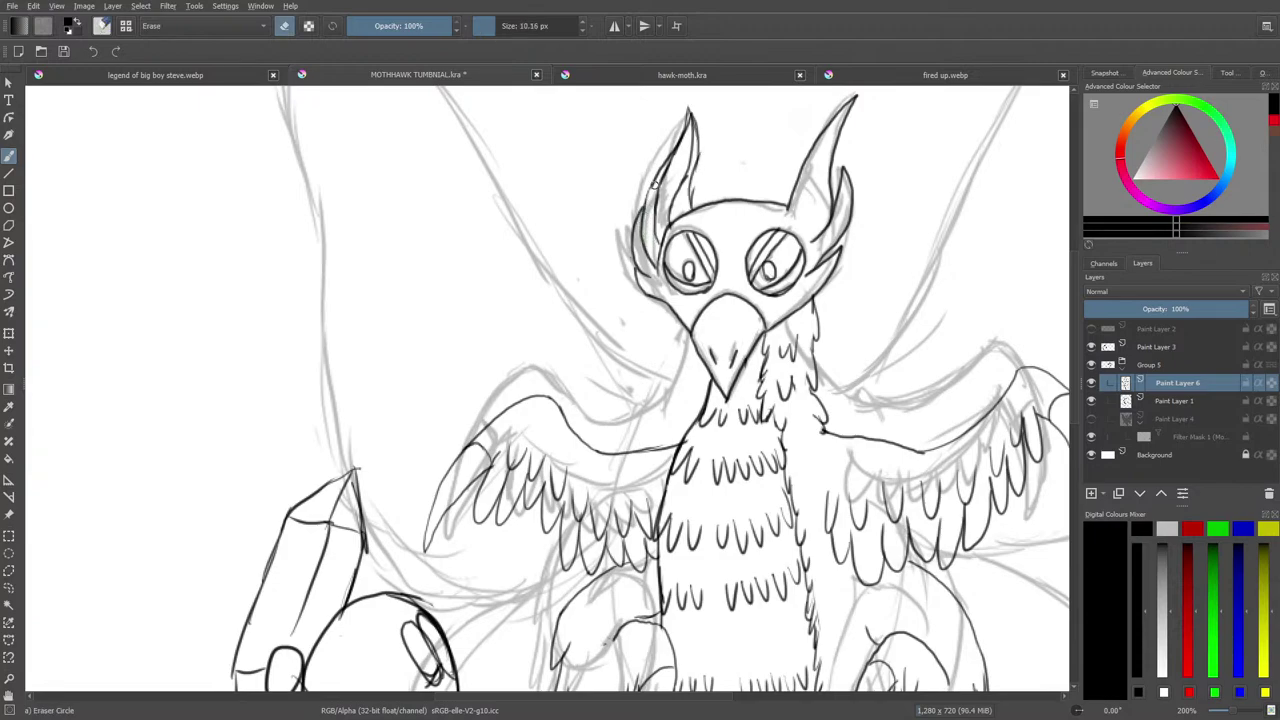
pyautogui.moveTo(664, 147)
pyautogui.mouseDown()
pyautogui.moveTo(663, 160)
pyautogui.moveTo(675, 141)
pyautogui.mouseUp()
pyautogui.moveTo(674, 210)
pyautogui.mouseDown()
pyautogui.moveTo(686, 111)
pyautogui.moveTo(669, 142)
pyautogui.mouseUp()
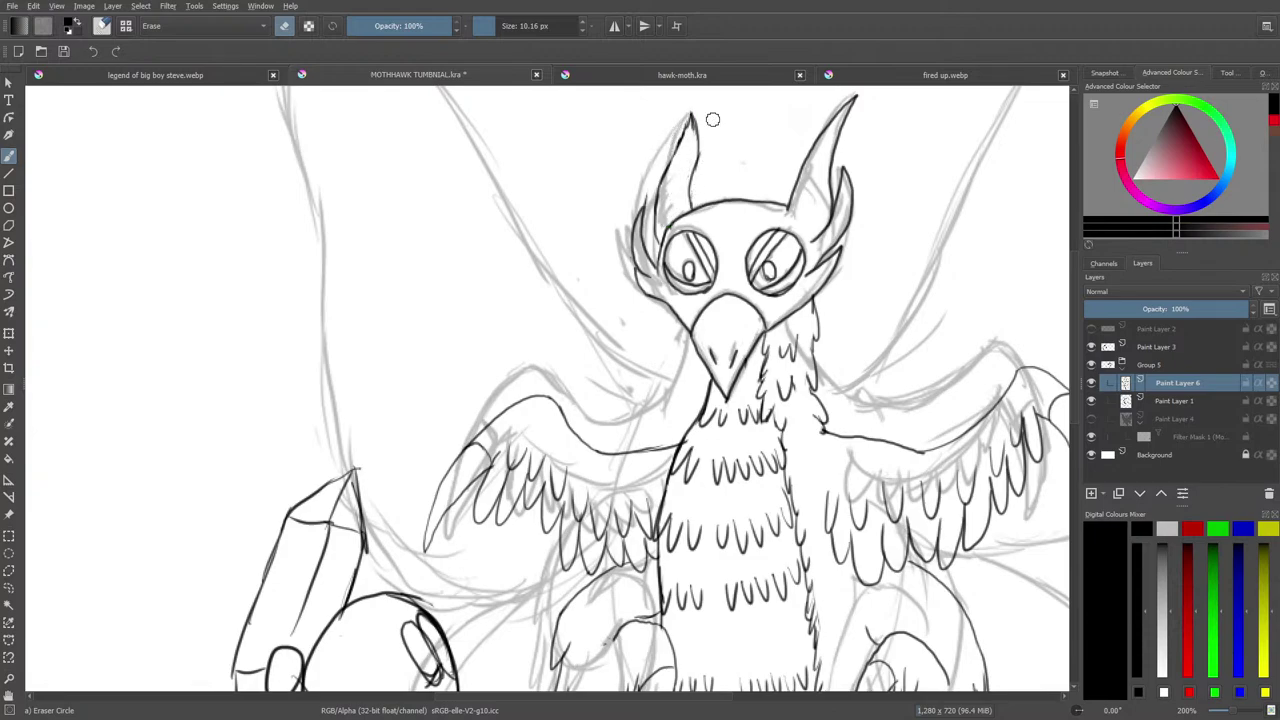
pyautogui.press('e')
# Ink a second row of feather tips across the lower left arm, ending with one tip at its outer edge.
pyautogui.scroll(-5, 760, 300)
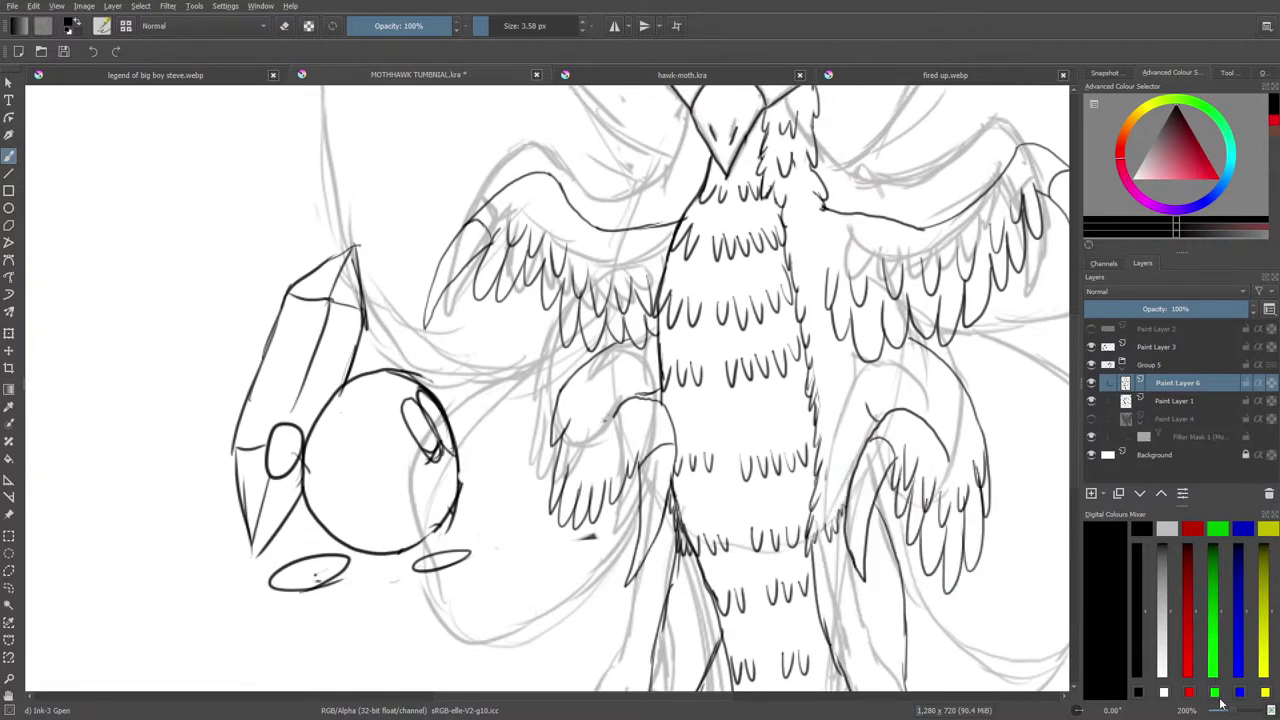
pyautogui.moveTo(1222, 708); pyautogui.dragTo(1242, 709)
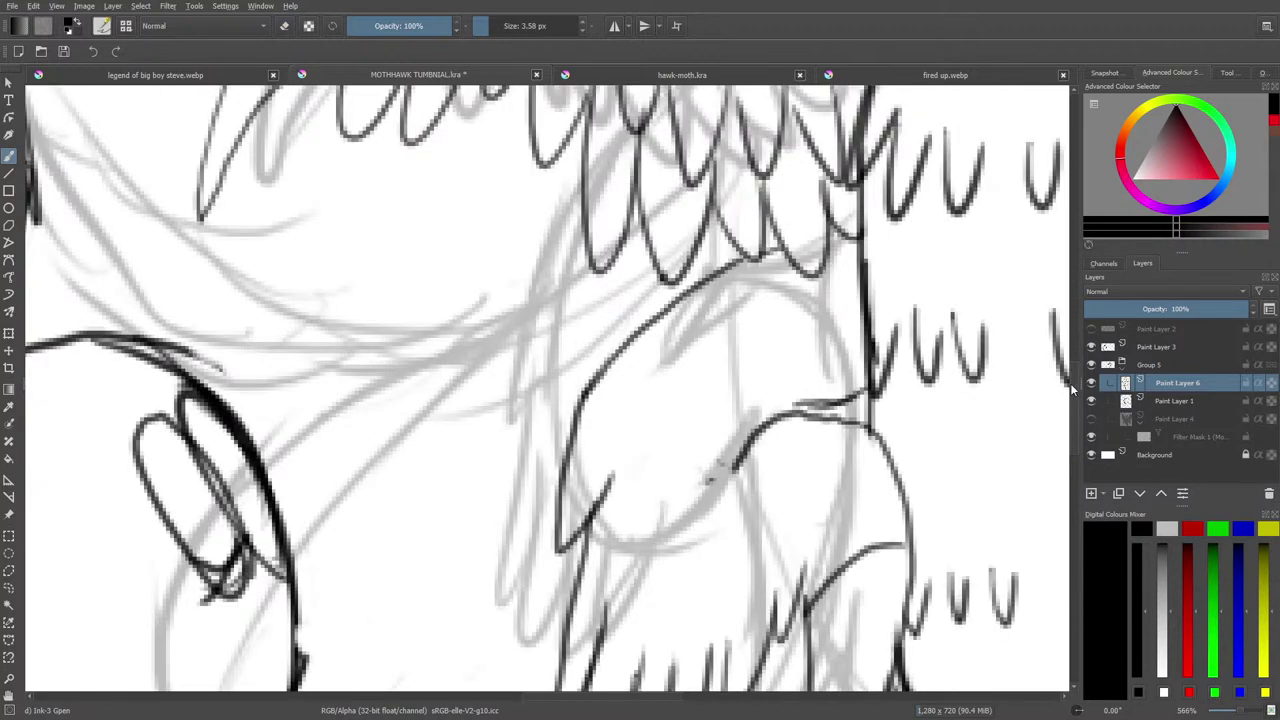
pyautogui.scroll(-4, 1060, 380)
pyautogui.moveTo(785, 385); pyautogui.dragTo(745, 465)
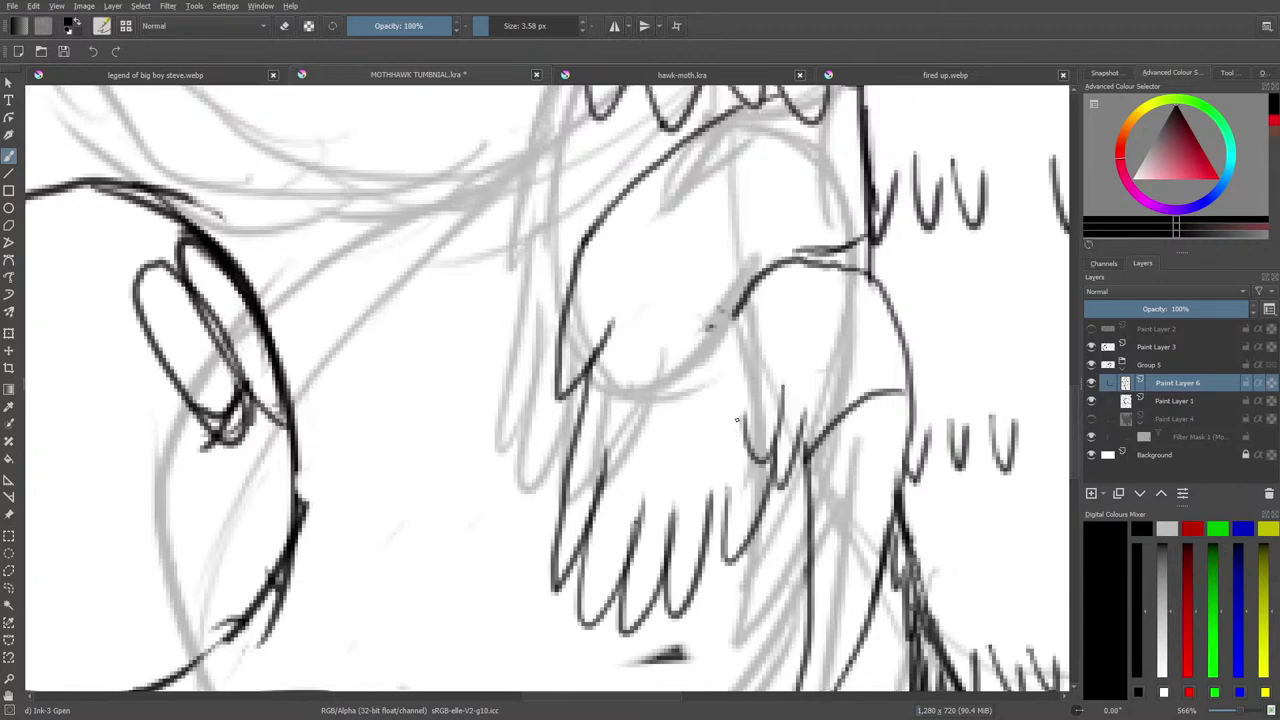
pyautogui.moveTo(738, 420); pyautogui.dragTo(695, 405)
pyautogui.moveTo(674, 480)
pyautogui.mouseDown()
pyautogui.moveTo(690, 431)
pyautogui.moveTo(650, 406)
pyautogui.moveTo(638, 429)
pyautogui.moveTo(616, 398)
pyautogui.mouseUp()
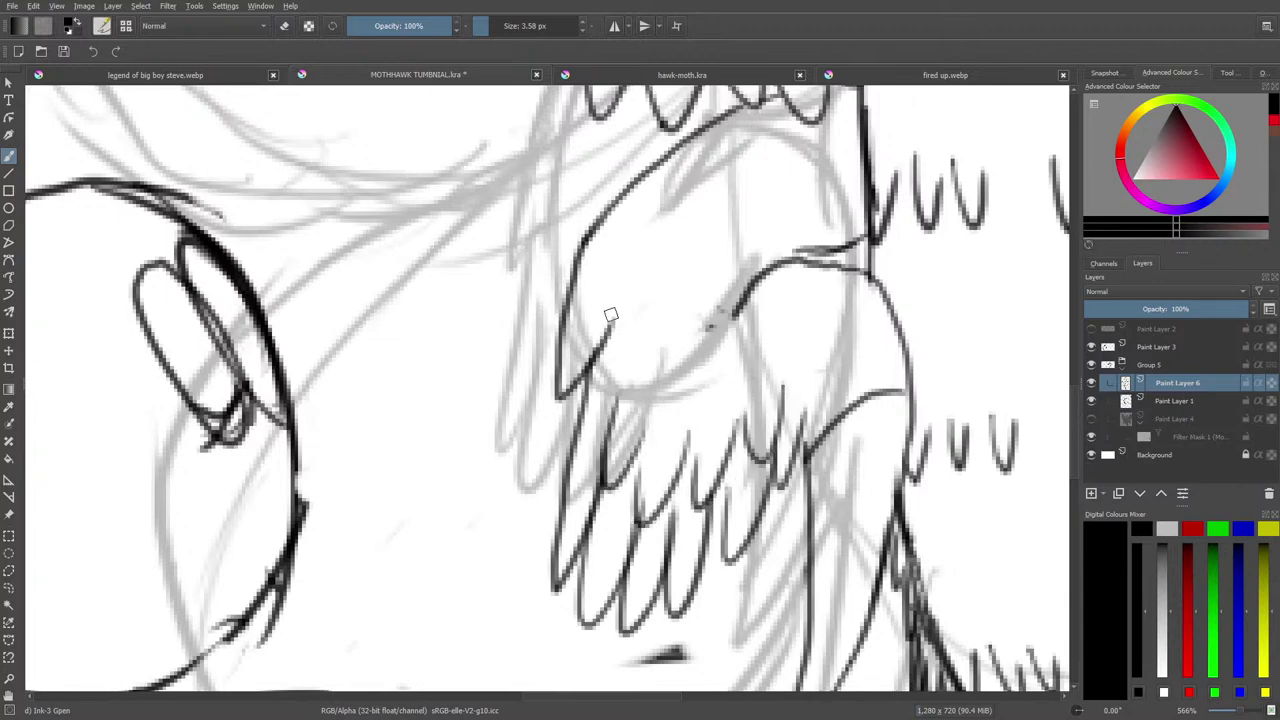
pyautogui.moveTo(623, 283)
pyautogui.mouseDown()
pyautogui.moveTo(612, 316)
pyautogui.moveTo(581, 294)
pyautogui.mouseUp()
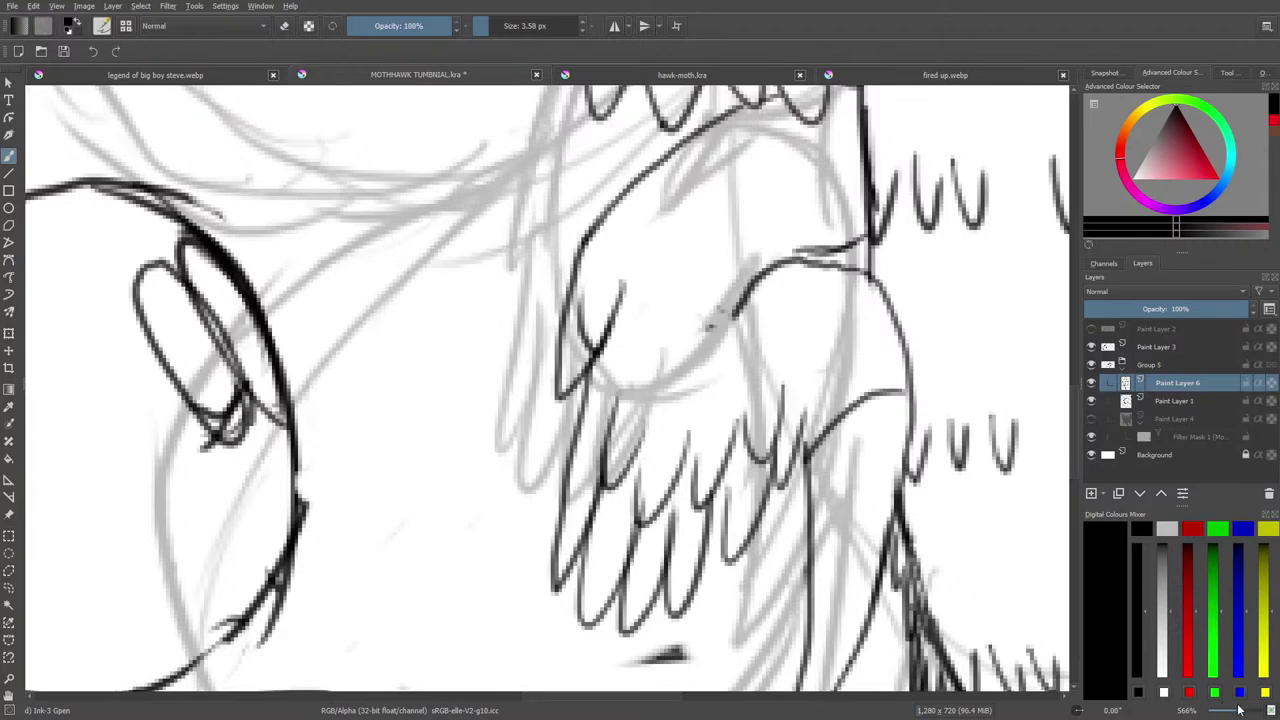
# Redraw the right leg's lower shin angling outward beneath a row of feather tips and erase the old lines there.
pyautogui.moveTo(1241, 710)
pyautogui.mouseDown()
pyautogui.moveTo(1221, 714)
pyautogui.moveTo(1234, 713)
pyautogui.mouseUp()
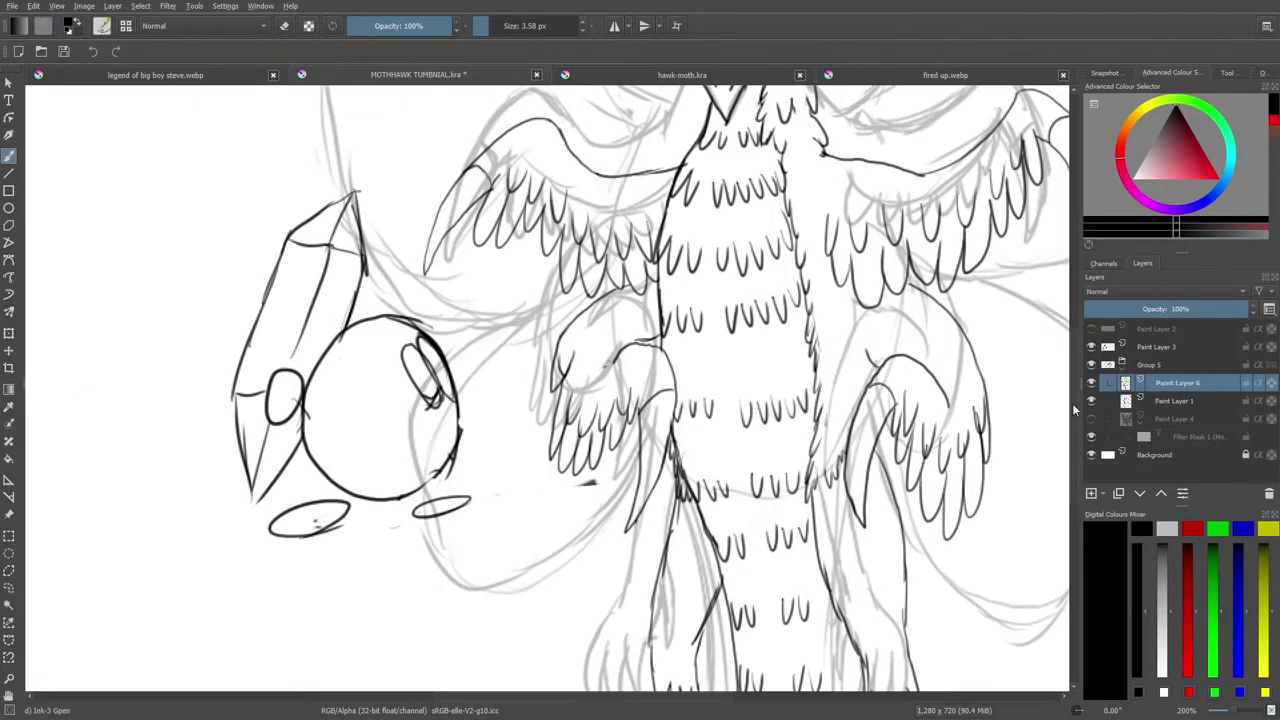
pyautogui.moveTo(1075, 409); pyautogui.dragTo(1078, 443)
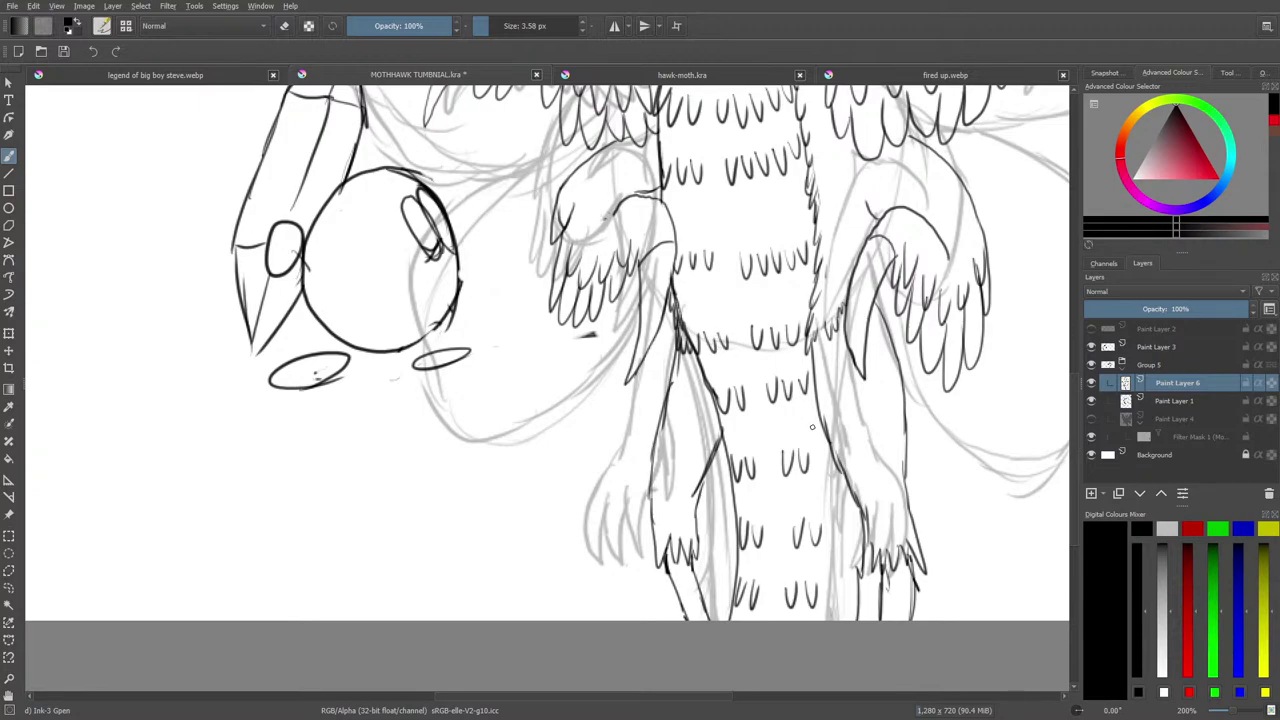
pyautogui.moveTo(858, 502); pyautogui.dragTo(889, 551)
pyautogui.moveTo(885, 527)
pyautogui.mouseDown()
pyautogui.moveTo(905, 541)
pyautogui.moveTo(908, 448)
pyautogui.mouseUp()
pyautogui.moveTo(888, 545); pyautogui.dragTo(930, 620)
pyautogui.moveTo(908, 530); pyautogui.dragTo(948, 616)
pyautogui.moveTo(938, 572)
pyautogui.mouseDown()
pyautogui.moveTo(952, 620)
pyautogui.moveTo(881, 596)
pyautogui.moveTo(882, 575)
pyautogui.mouseUp()
pyautogui.press('/')
pyautogui.moveTo(909, 618)
pyautogui.mouseDown()
pyautogui.moveTo(873, 545)
pyautogui.moveTo(912, 560)
pyautogui.moveTo(914, 545)
pyautogui.moveTo(924, 582)
pyautogui.moveTo(913, 562)
pyautogui.mouseUp()
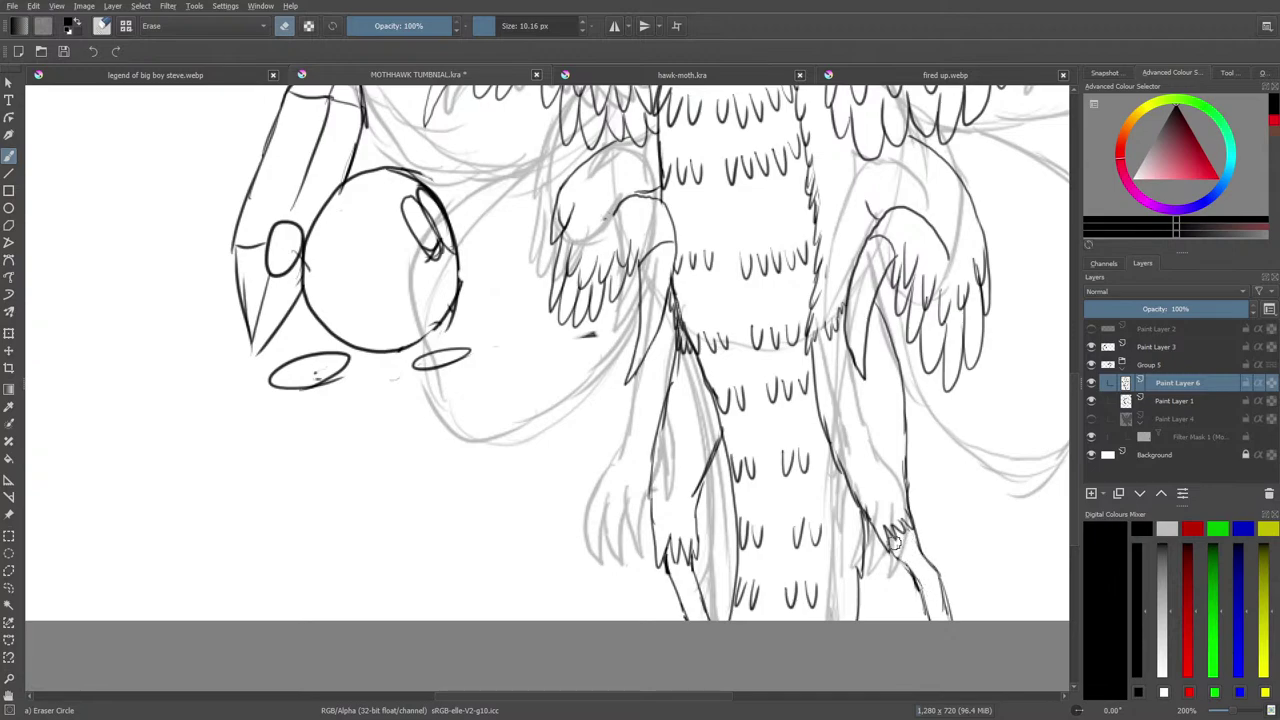
pyautogui.press('/')
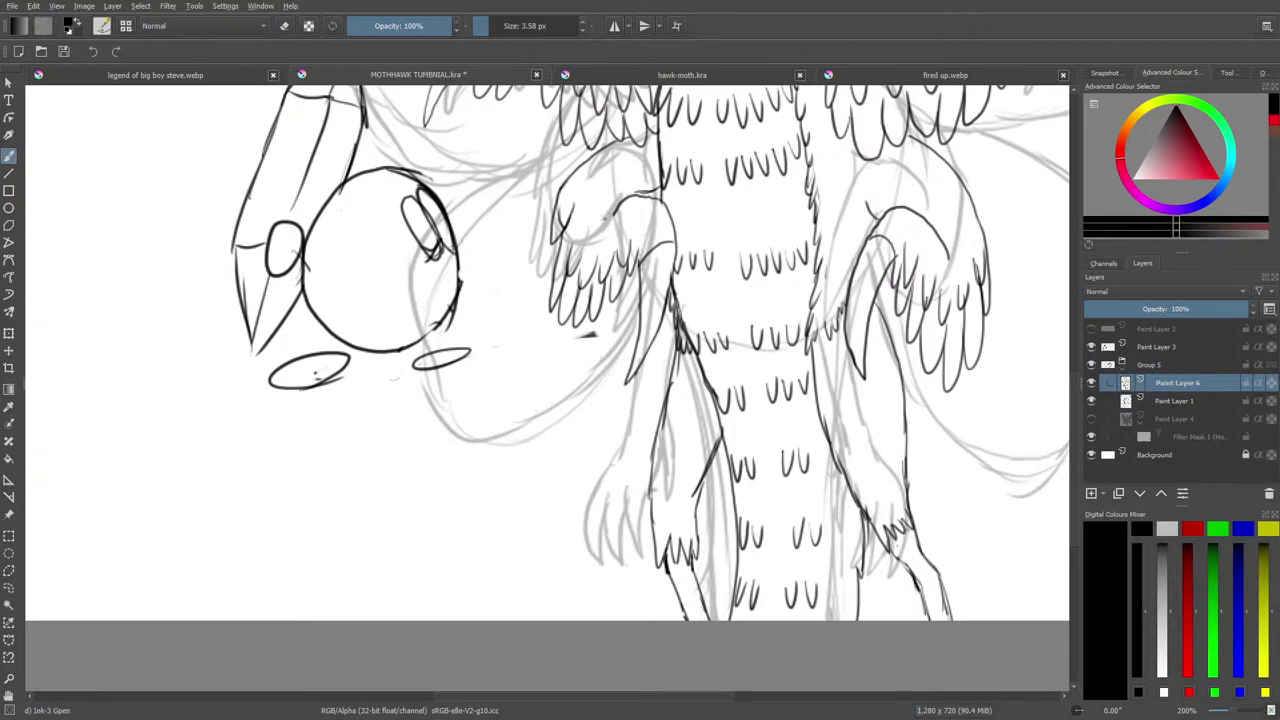
# Ink a slimmer outer contour for the right leg with ragged feather tufts and erase the old line.
pyautogui.moveTo(906, 486); pyautogui.dragTo(893, 340)
pyautogui.moveTo(897, 386); pyautogui.dragTo(890, 336)
pyautogui.press('/')
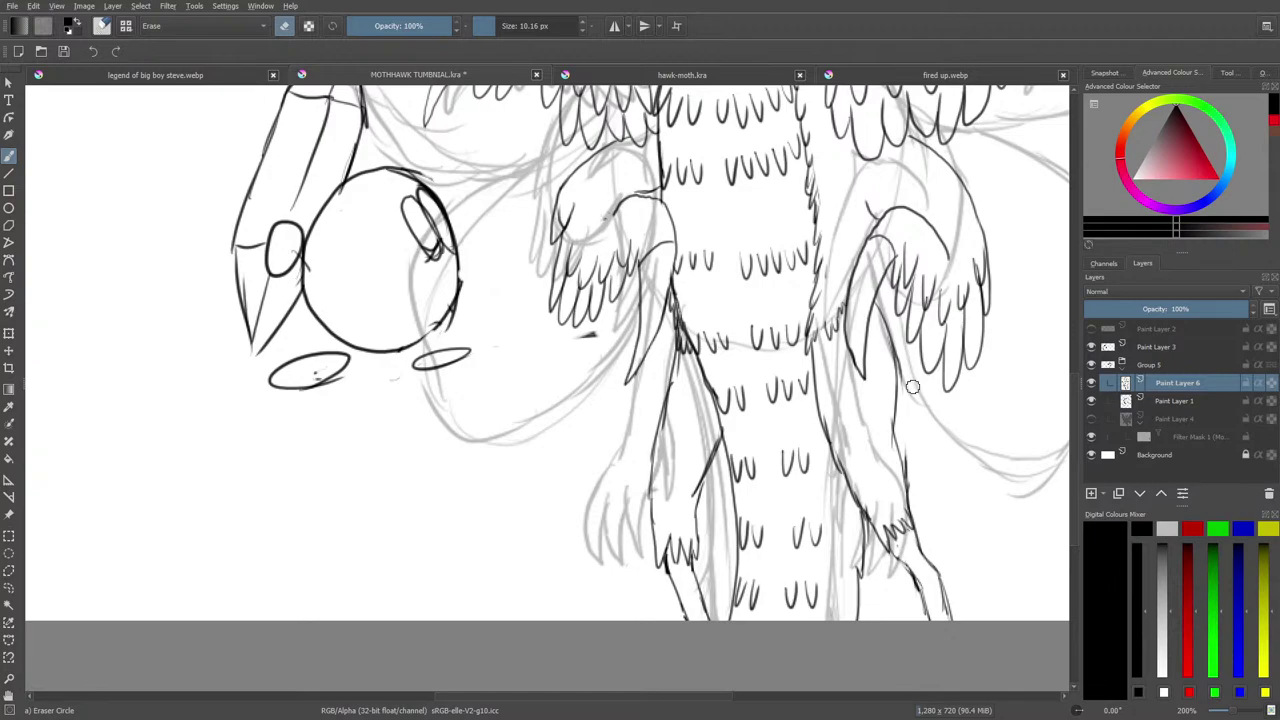
pyautogui.press('/')
pyautogui.moveTo(899, 393); pyautogui.dragTo(915, 508)
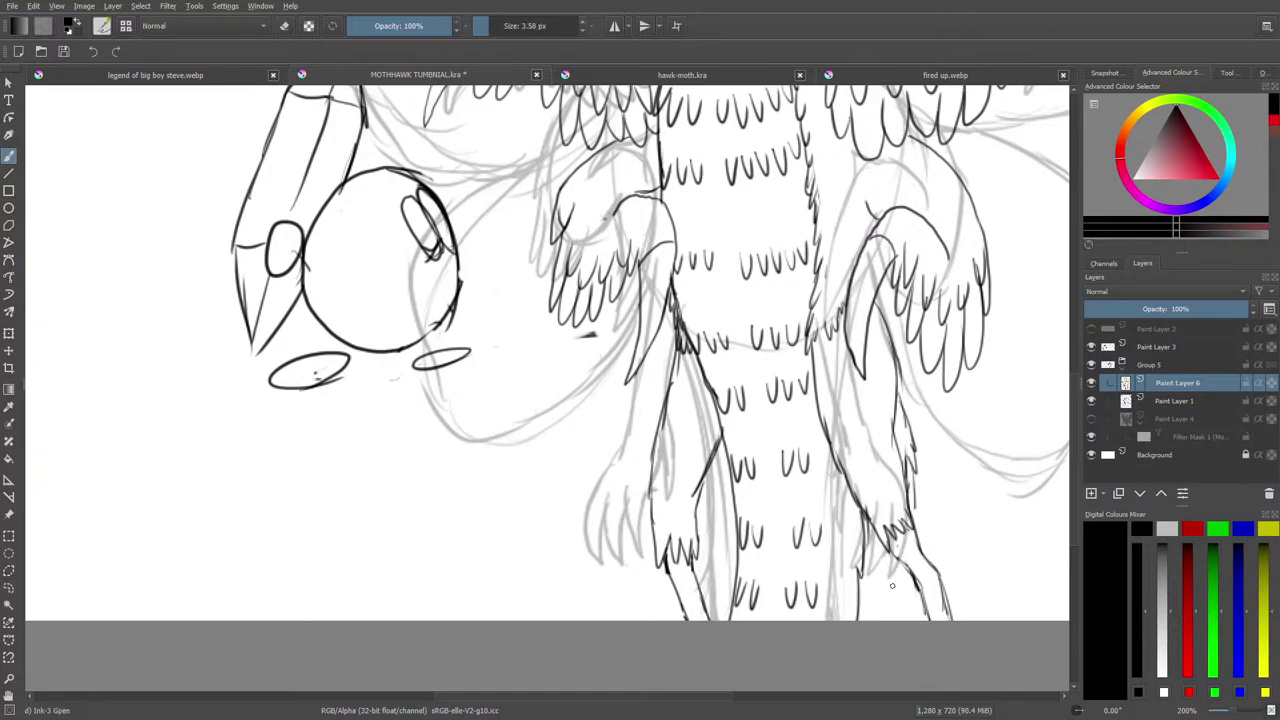
# Ink ragged feathered edges beside and below the right leg down to the canvas edge and clean up stray marks.
pyautogui.moveTo(897, 557); pyautogui.dragTo(889, 622)
pyautogui.moveTo(844, 488)
pyautogui.mouseDown()
pyautogui.moveTo(845, 549)
pyautogui.moveTo(847, 505)
pyautogui.moveTo(855, 535)
pyautogui.moveTo(845, 621)
pyautogui.mouseUp()
pyautogui.press('e')
pyautogui.moveTo(838, 576)
pyautogui.mouseDown()
pyautogui.moveTo(857, 606)
pyautogui.moveTo(868, 548)
pyautogui.mouseUp()
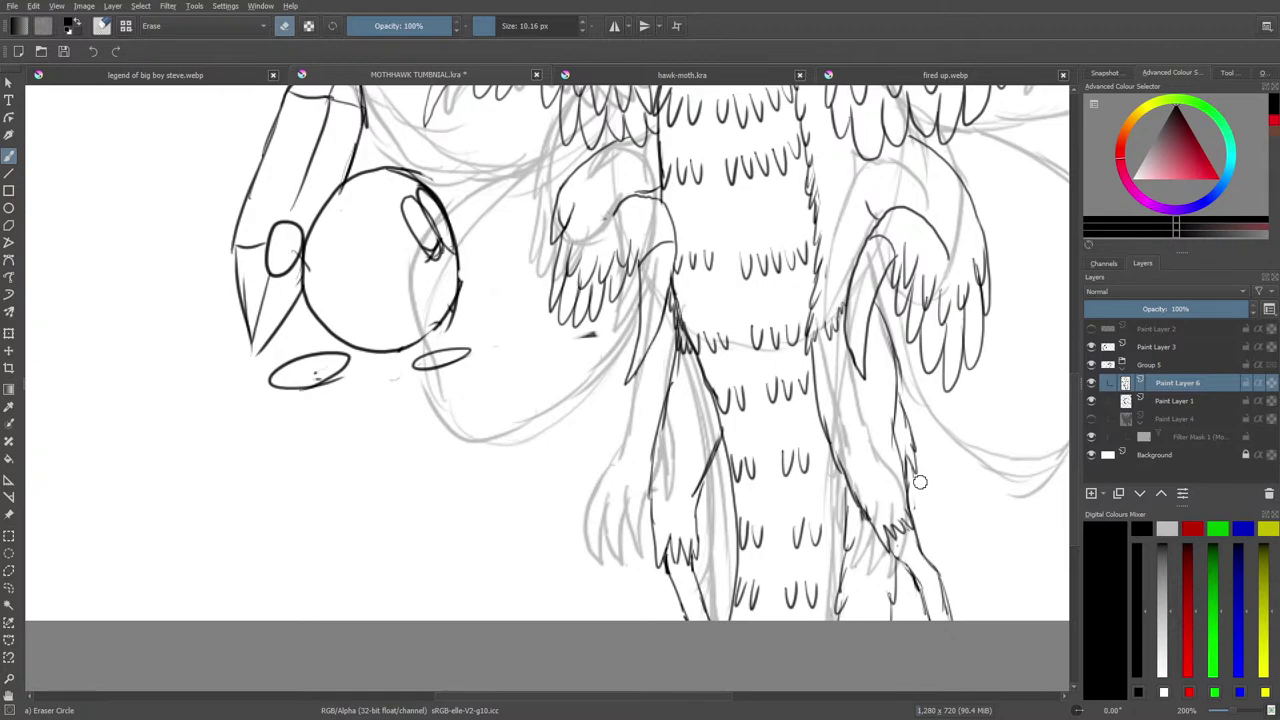
pyautogui.press('e')
pyautogui.moveTo(899, 404); pyautogui.dragTo(902, 364)
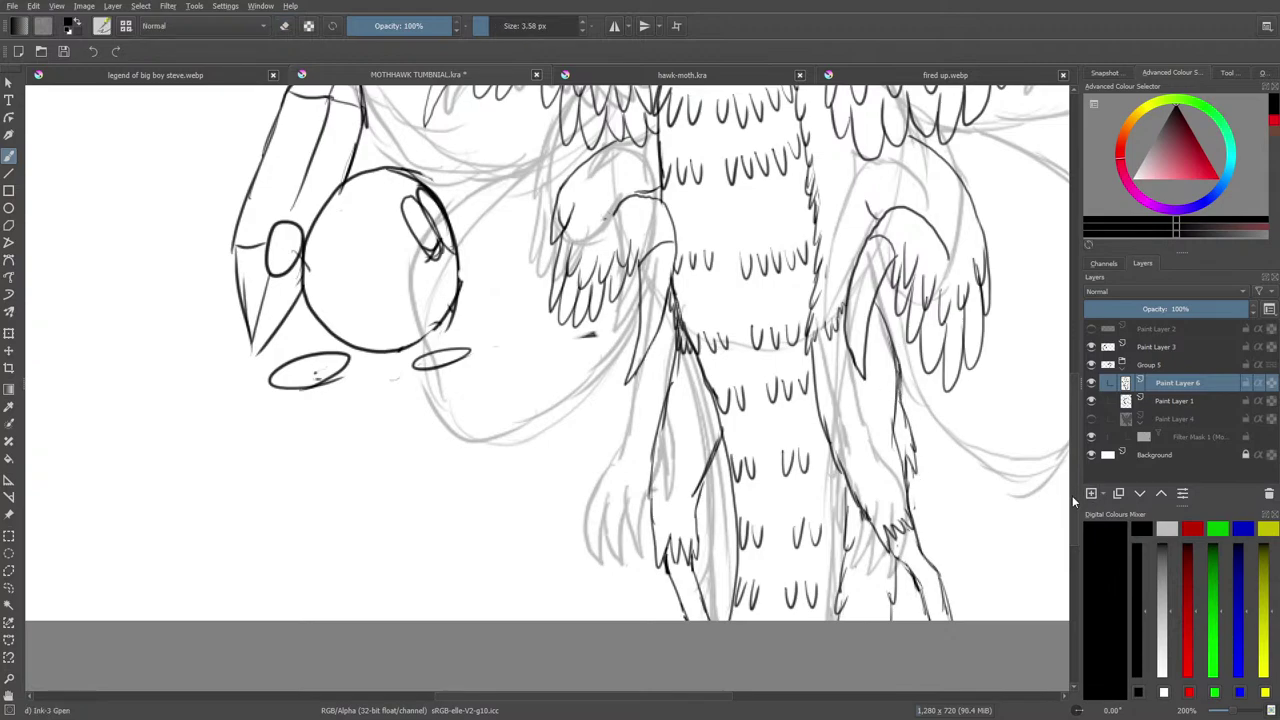
# Shift the rough sketch on Paint Layer 1 slightly right and down, and reselect Paint Layer 6 for inking.
pyautogui.moveTo(1072, 495); pyautogui.dragTo(1076, 381)
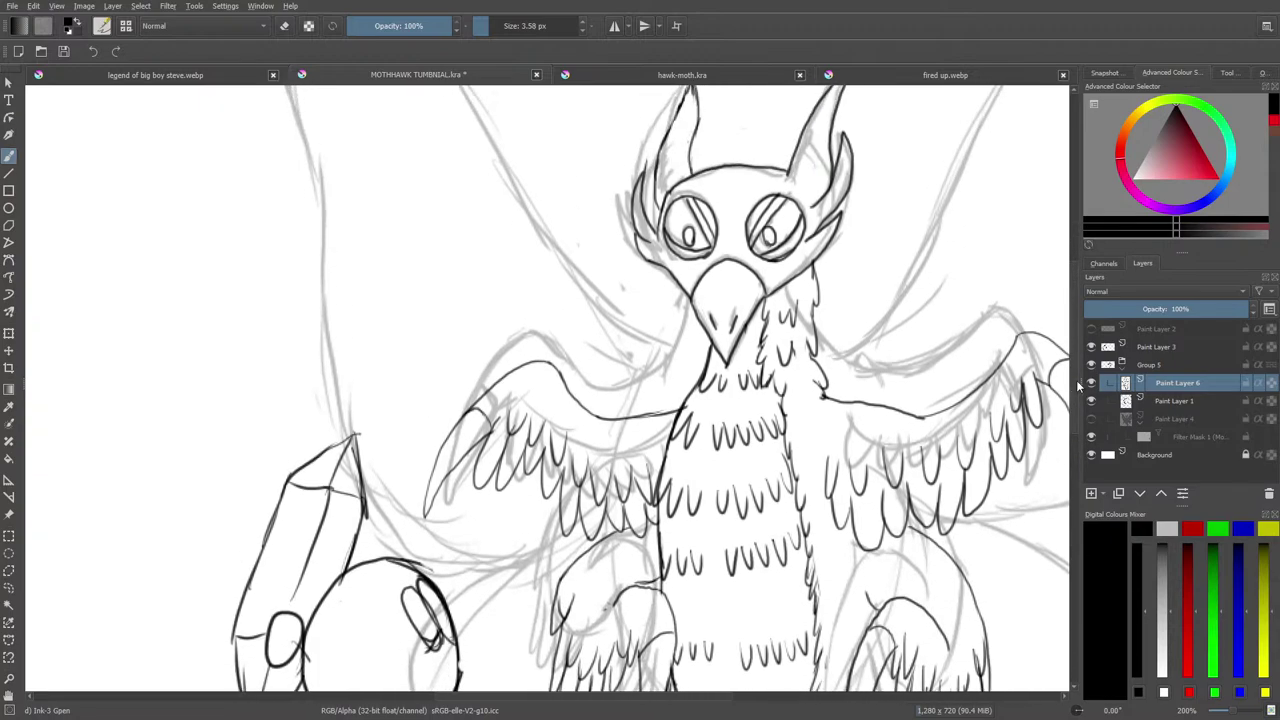
pyautogui.click(1162, 402)
pyautogui.click(9, 350)
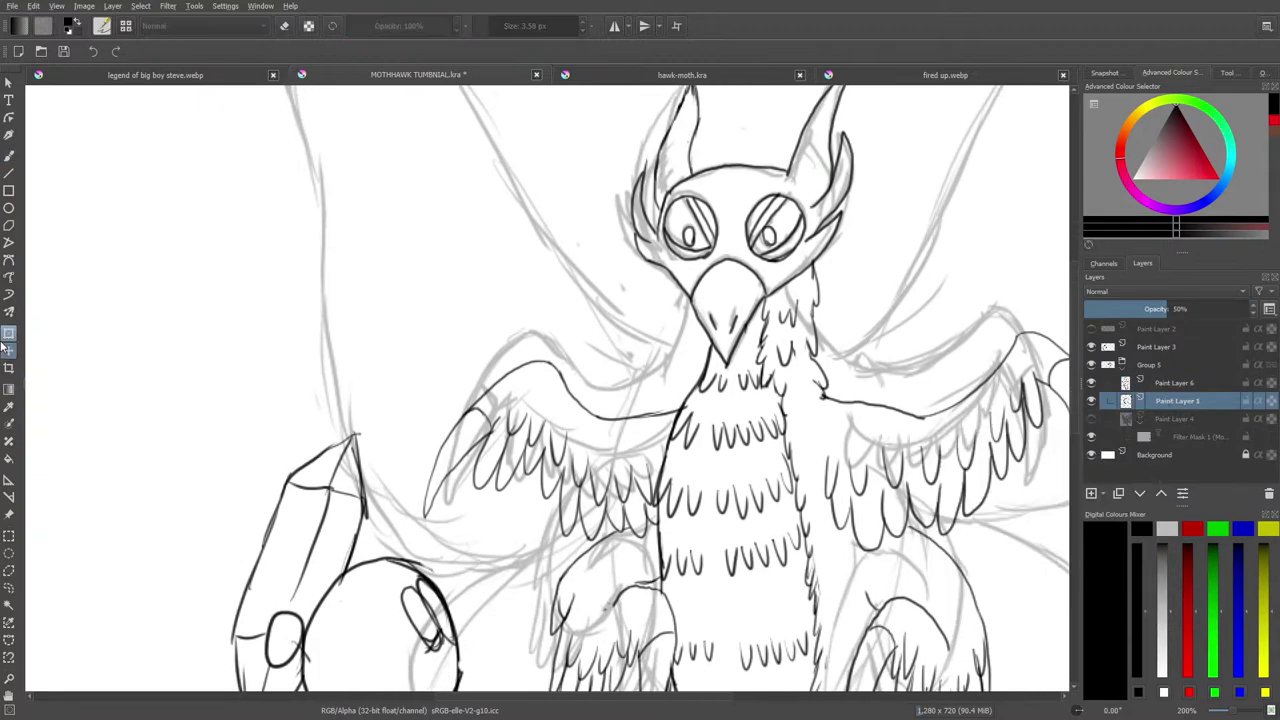
pyautogui.moveTo(349, 388)
pyautogui.mouseDown()
pyautogui.moveTo(331, 380)
pyautogui.moveTo(357, 400)
pyautogui.moveTo(360, 381)
pyautogui.mouseUp()
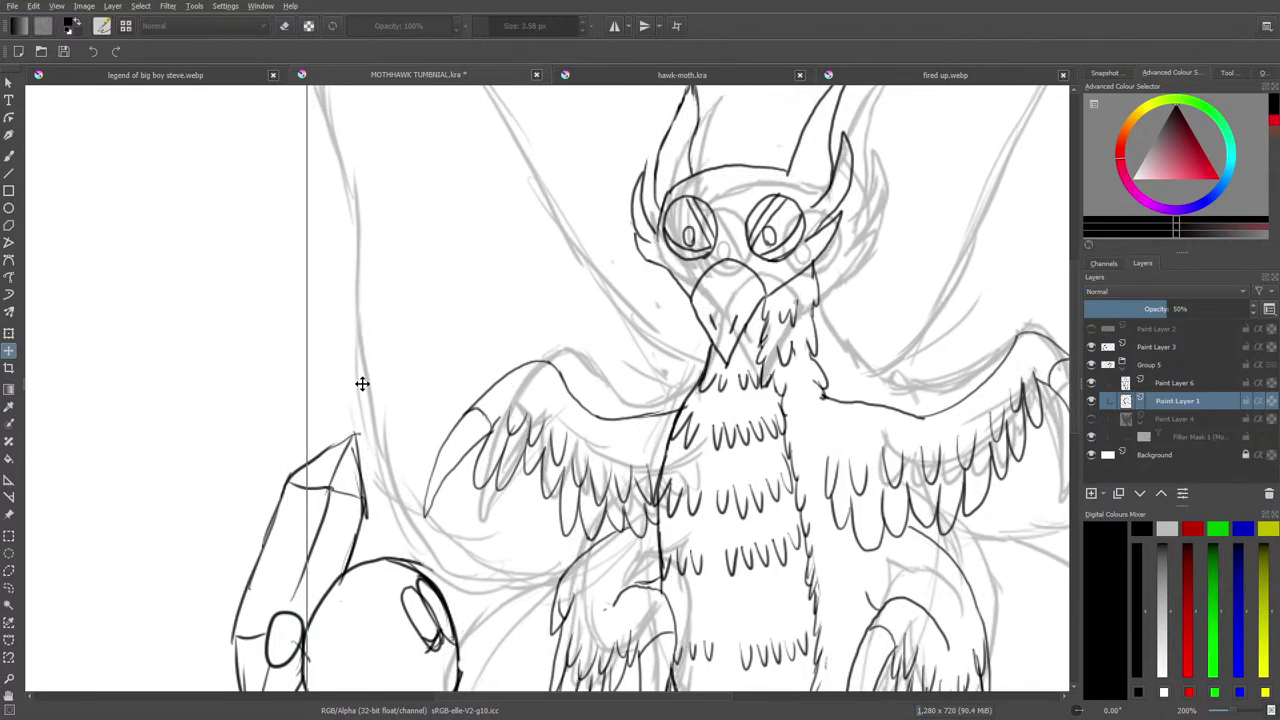
pyautogui.click(12, 156)
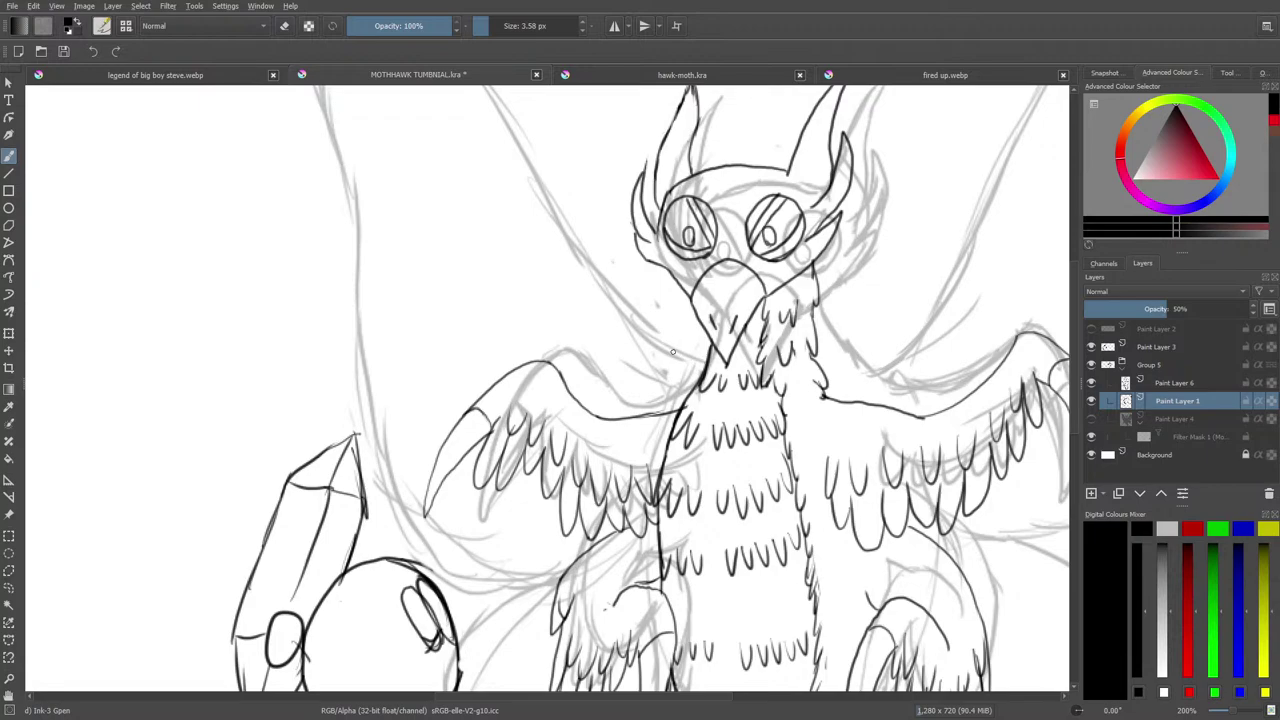
pyautogui.press('pageup')
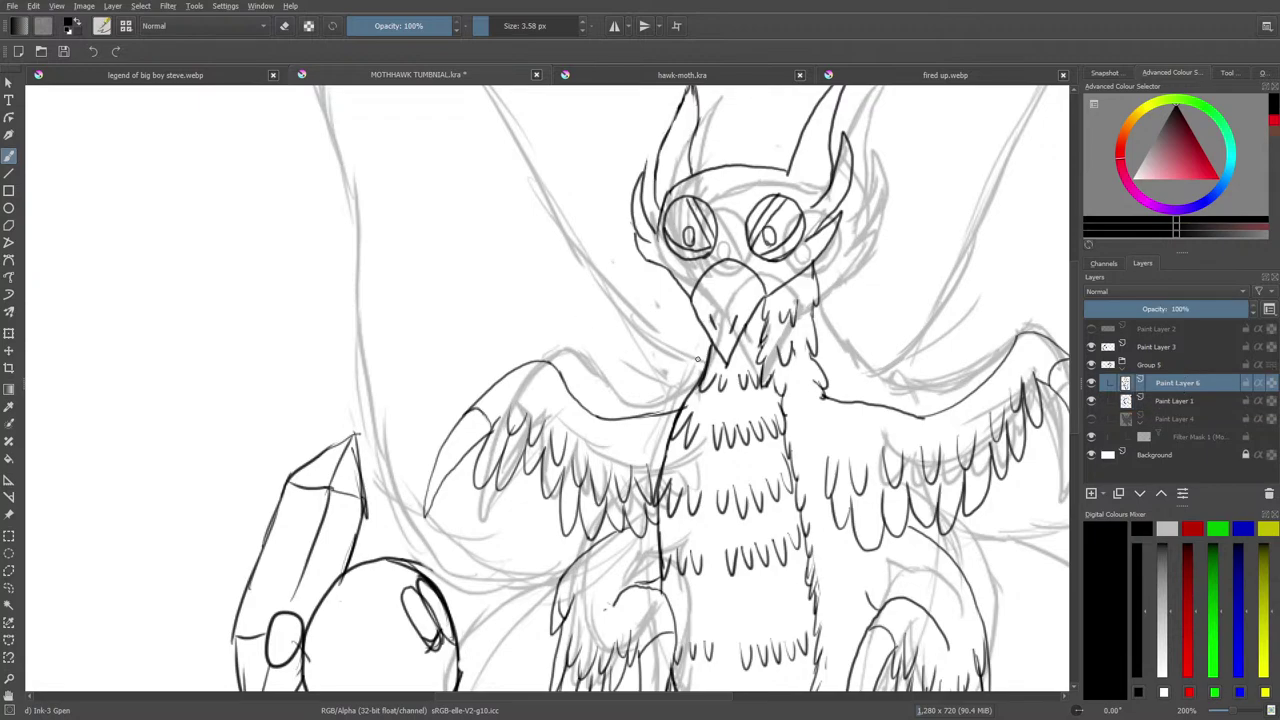
# Ink the inner, outer and lower edges of the left upper wing, hiding Paint Layer 3 with the crystal and orb.
pyautogui.moveTo(697, 358)
pyautogui.mouseDown()
pyautogui.moveTo(608, 302)
pyautogui.moveTo(482, 88)
pyautogui.mouseUp()
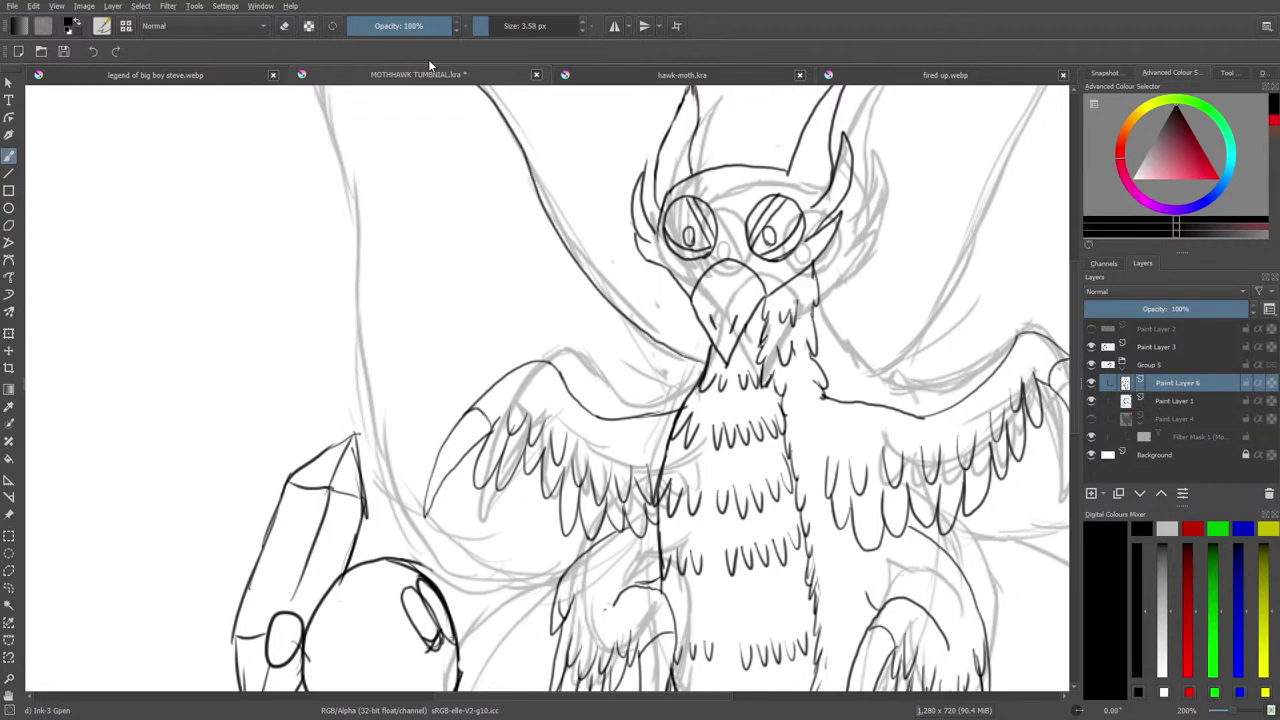
pyautogui.scroll(4, 1065, 370)
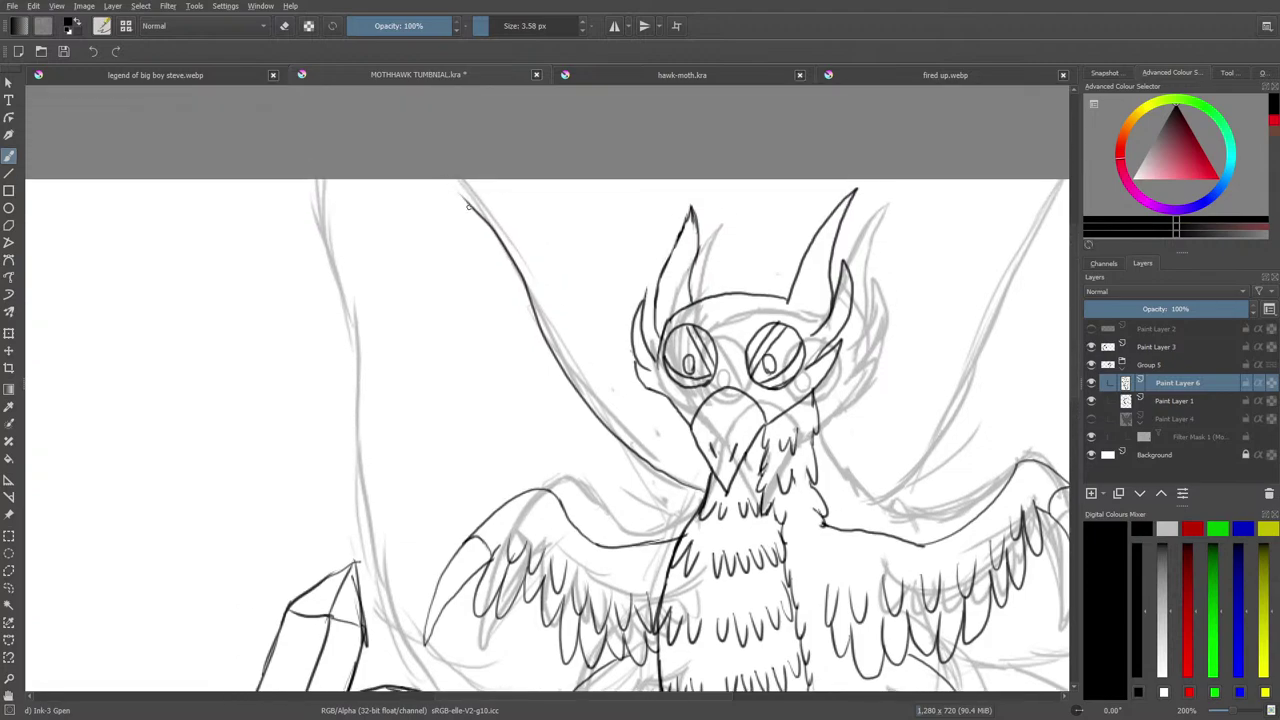
pyautogui.moveTo(467, 206); pyautogui.dragTo(436, 179)
pyautogui.moveTo(312, 180)
pyautogui.mouseDown()
pyautogui.moveTo(307, 231)
pyautogui.moveTo(347, 319)
pyautogui.moveTo(378, 604)
pyautogui.moveTo(440, 690)
pyautogui.mouseUp()
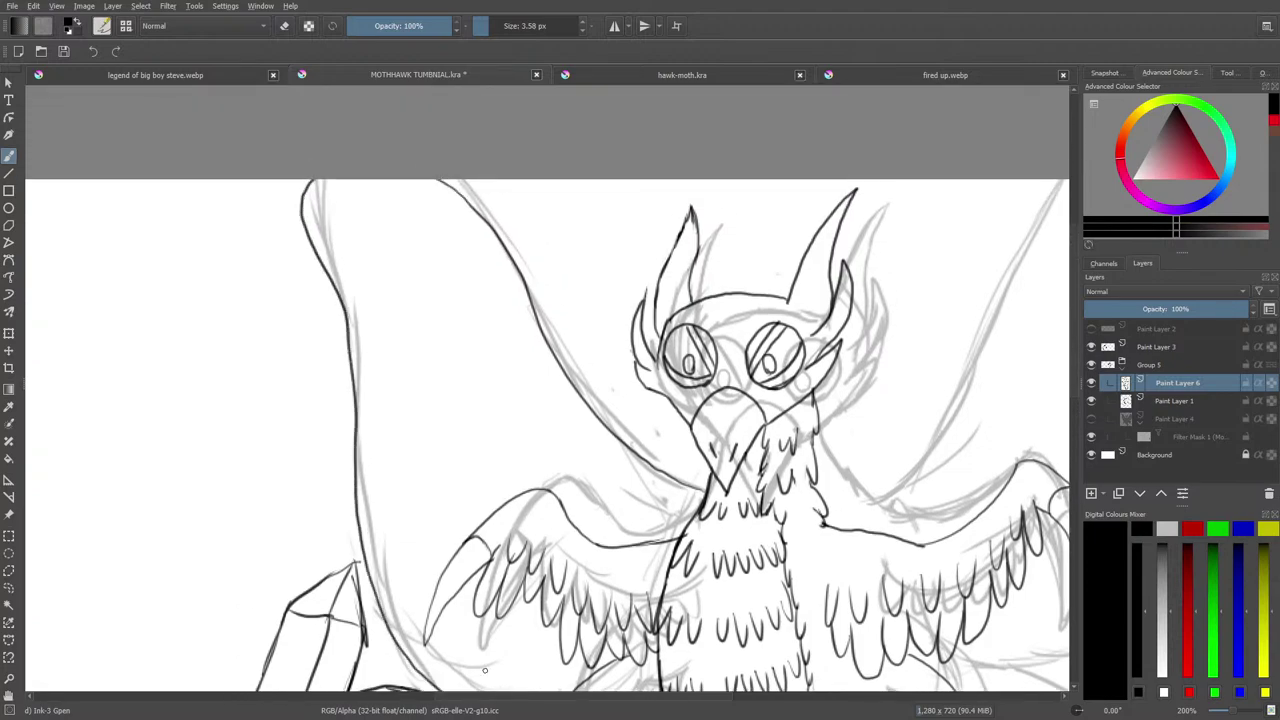
pyautogui.scroll(-8, 441, 410)
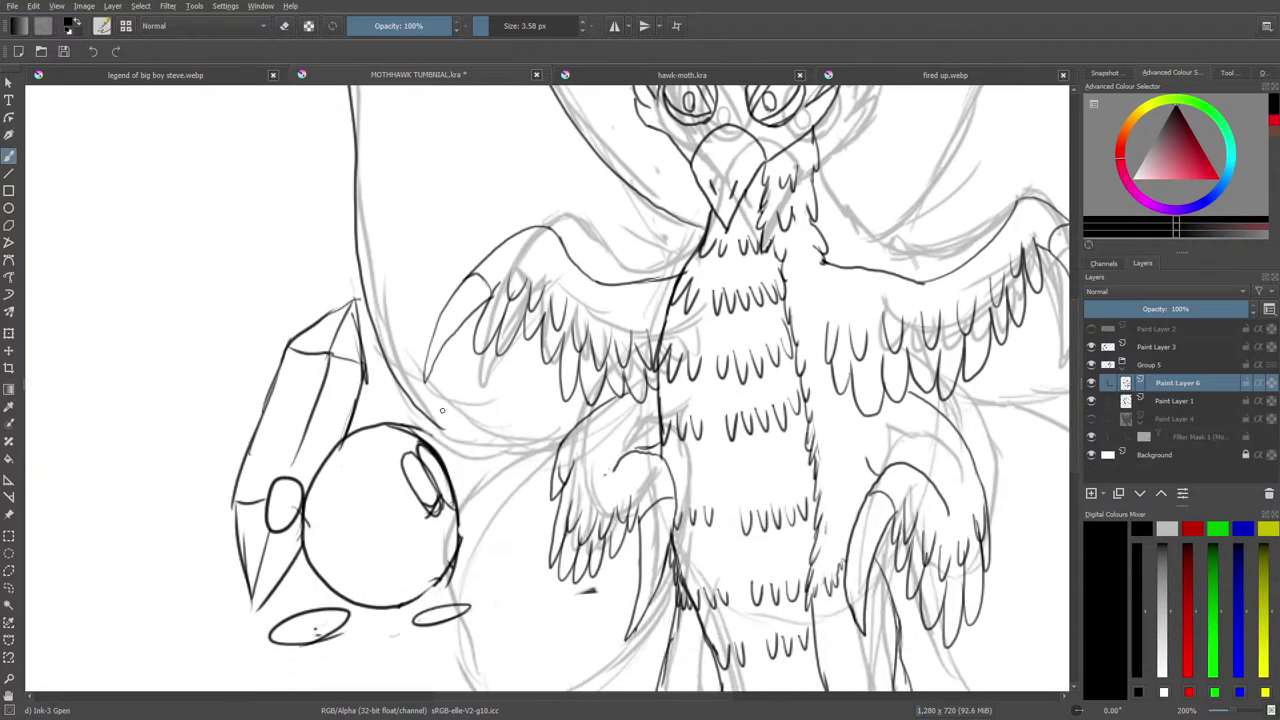
pyautogui.click(1091, 347)
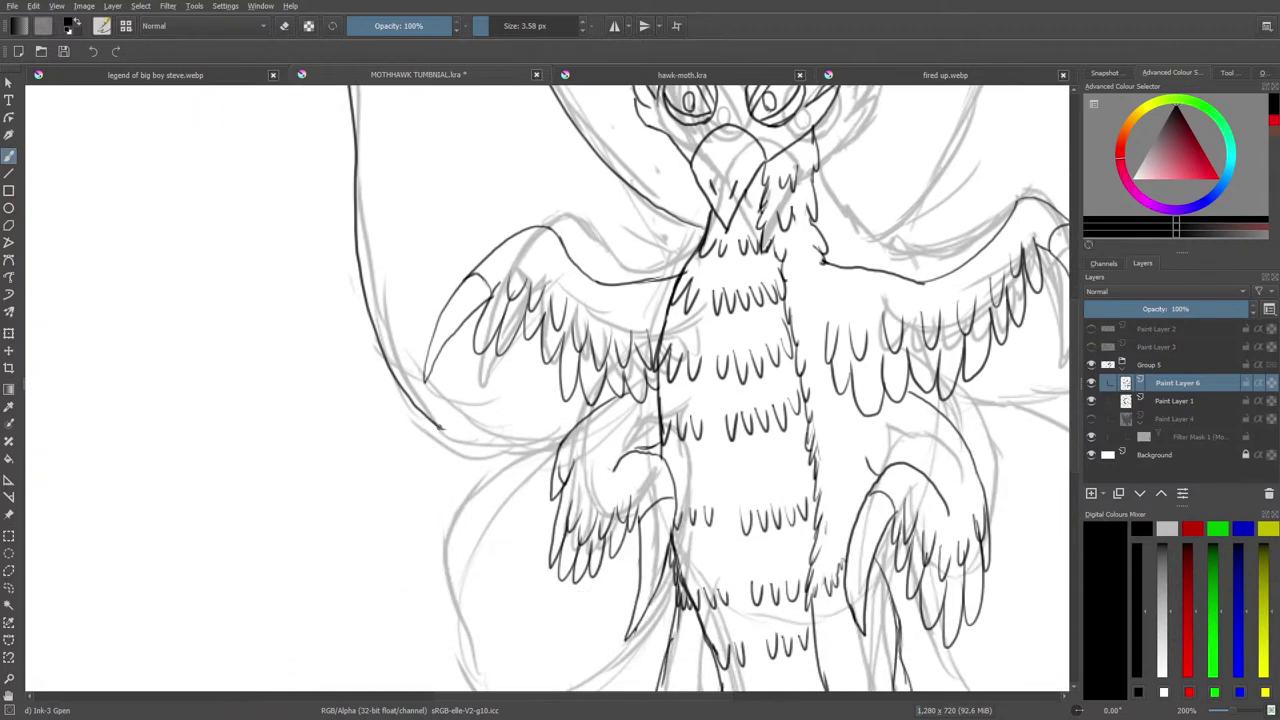
pyautogui.moveTo(434, 427)
pyautogui.mouseDown()
pyautogui.moveTo(476, 445)
pyautogui.moveTo(576, 431)
pyautogui.mouseUp()
# Ink the rounded outlines of the left and right lower wings over the sketch.
pyautogui.scroll(-6, 700, 390)
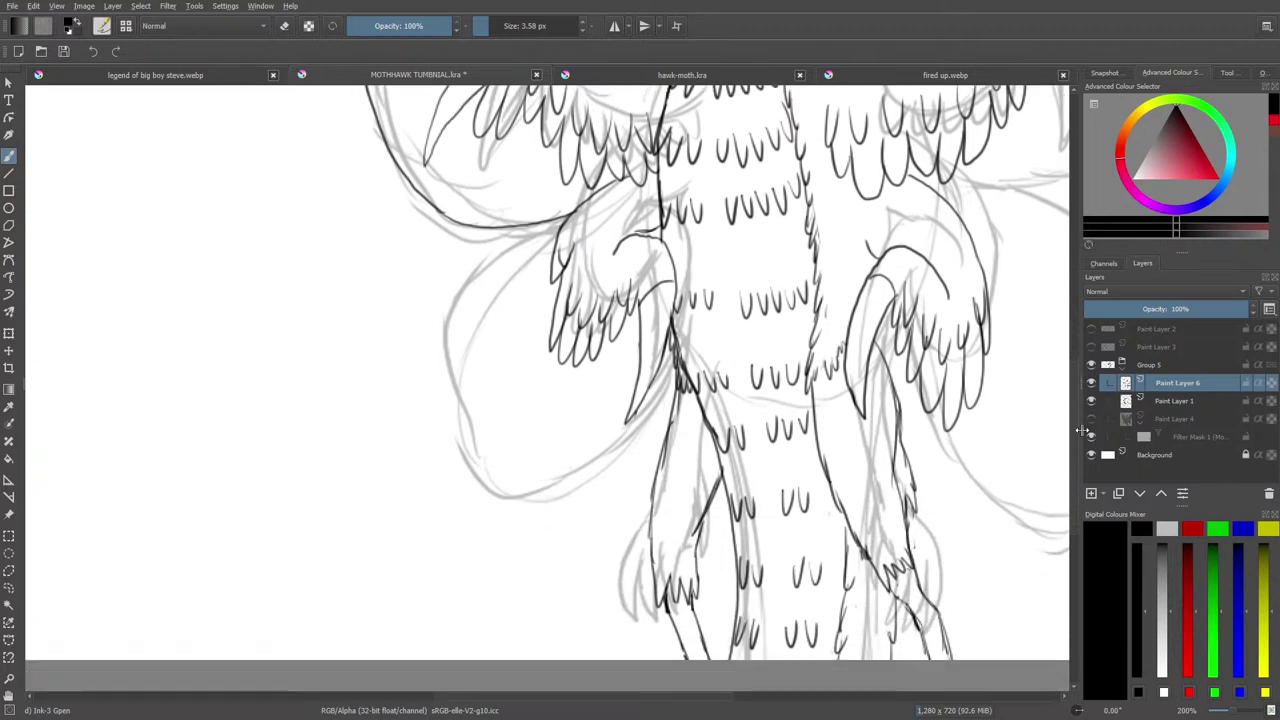
pyautogui.moveTo(525, 251)
pyautogui.mouseDown()
pyautogui.moveTo(445, 340)
pyautogui.moveTo(468, 441)
pyautogui.moveTo(496, 477)
pyautogui.moveTo(527, 492)
pyautogui.moveTo(614, 461)
pyautogui.moveTo(680, 365)
pyautogui.mouseUp()
pyautogui.moveTo(587, 697); pyautogui.dragTo(721, 697)
pyautogui.moveTo(483, 420)
pyautogui.mouseDown()
pyautogui.moveTo(530, 500)
pyautogui.moveTo(569, 525)
pyautogui.moveTo(614, 530)
pyautogui.moveTo(664, 493)
pyautogui.moveTo(709, 426)
pyautogui.moveTo(726, 340)
pyautogui.moveTo(692, 271)
pyautogui.moveTo(647, 222)
pyautogui.moveTo(570, 181)
pyautogui.mouseUp()
# Ink the right upper wing's outer curve up to the canvas top and its inner edge from the shoulder.
pyautogui.moveTo(1075, 468); pyautogui.dragTo(1079, 352)
pyautogui.moveTo(504, 548)
pyautogui.mouseDown()
pyautogui.moveTo(674, 539)
pyautogui.moveTo(775, 473)
pyautogui.moveTo(812, 411)
pyautogui.moveTo(822, 268)
pyautogui.moveTo(787, 109)
pyautogui.moveTo(797, 80)
pyautogui.mouseUp()
pyautogui.moveTo(1076, 311); pyautogui.dragTo(1075, 267)
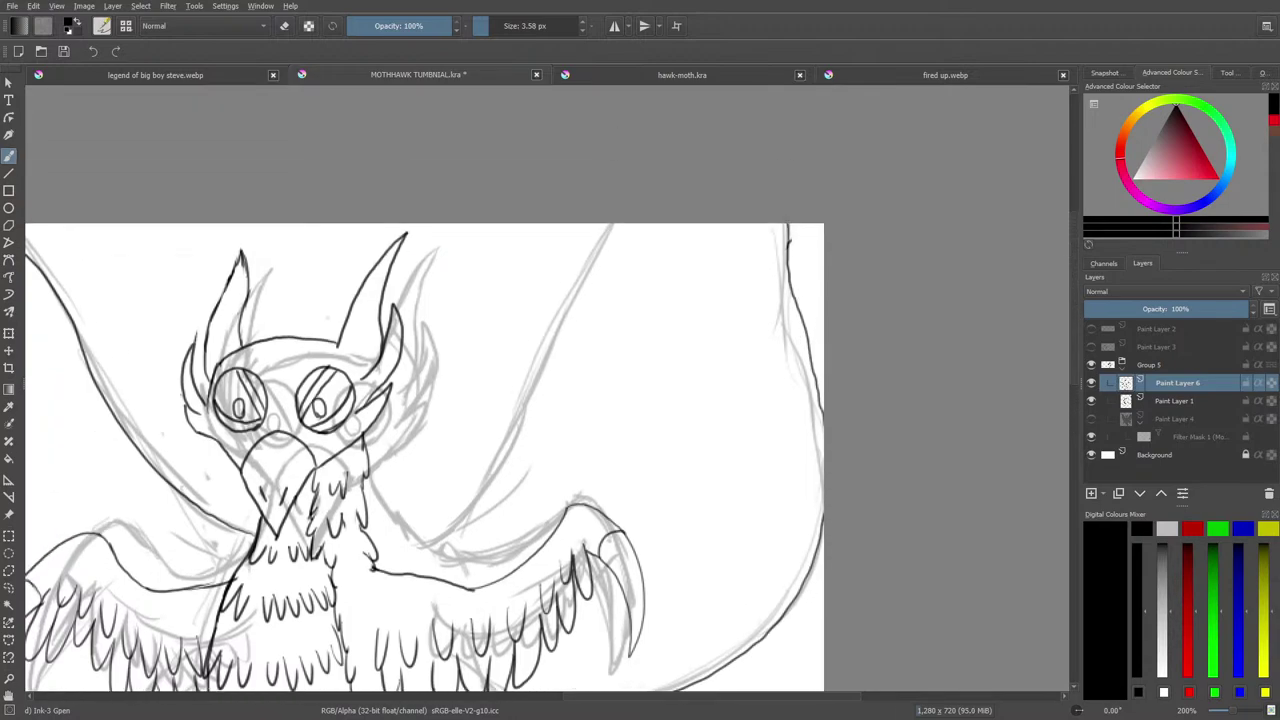
pyautogui.moveTo(375, 567)
pyautogui.mouseDown()
pyautogui.moveTo(413, 558)
pyautogui.moveTo(484, 482)
pyautogui.moveTo(609, 224)
pyautogui.mouseUp()
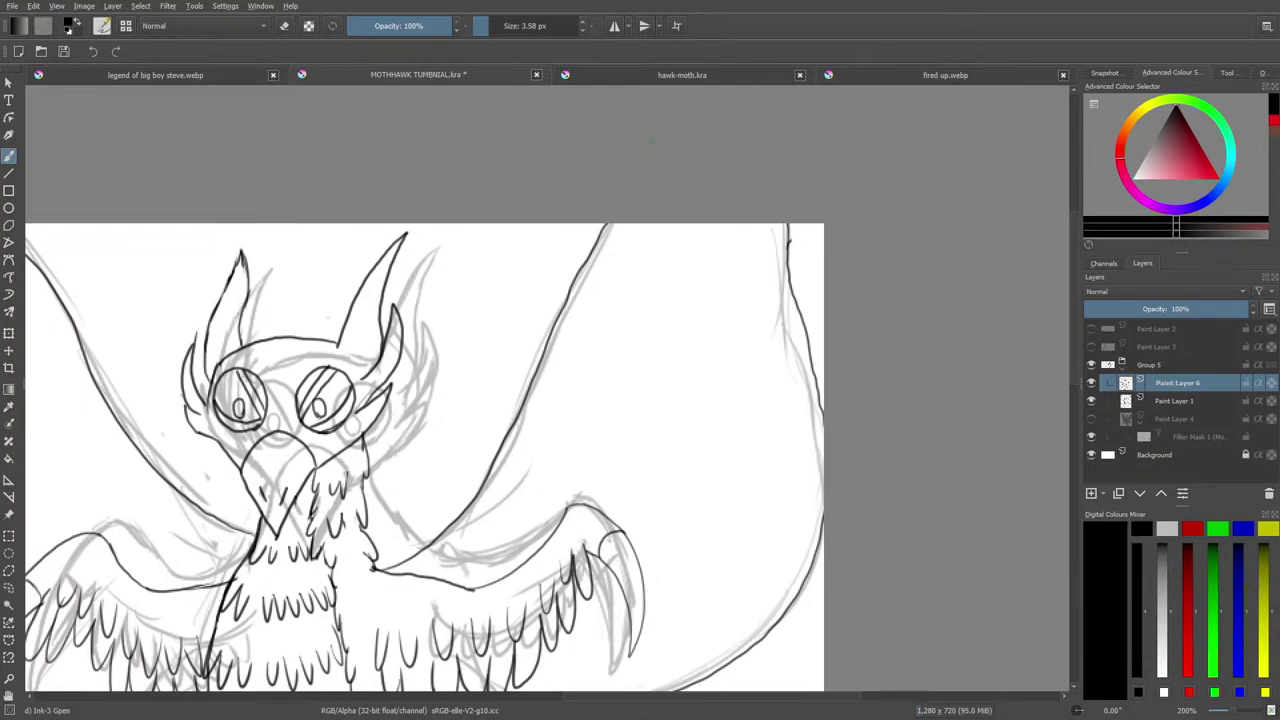
pyautogui.press('e')
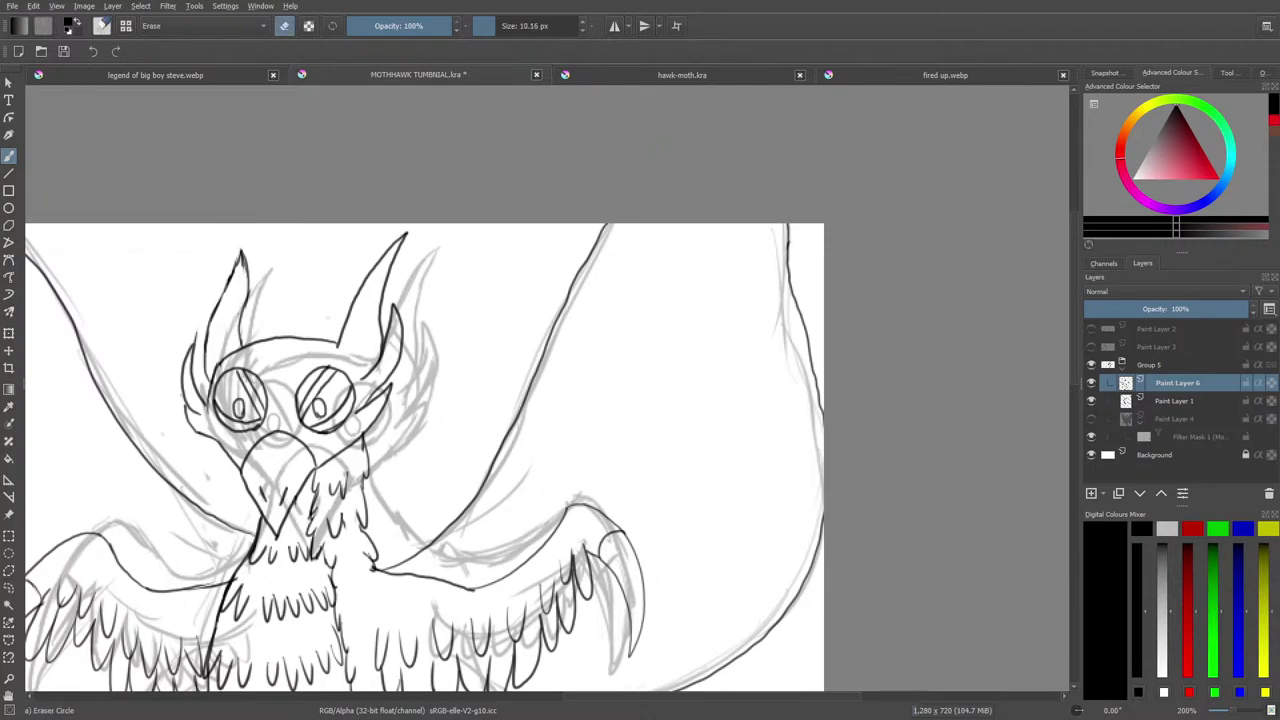
# Examine the wing ribs and feathered edges in hawk-moth.kra as reference and return to the MOTHHAWK thumbnail.
pyautogui.click(646, 77)
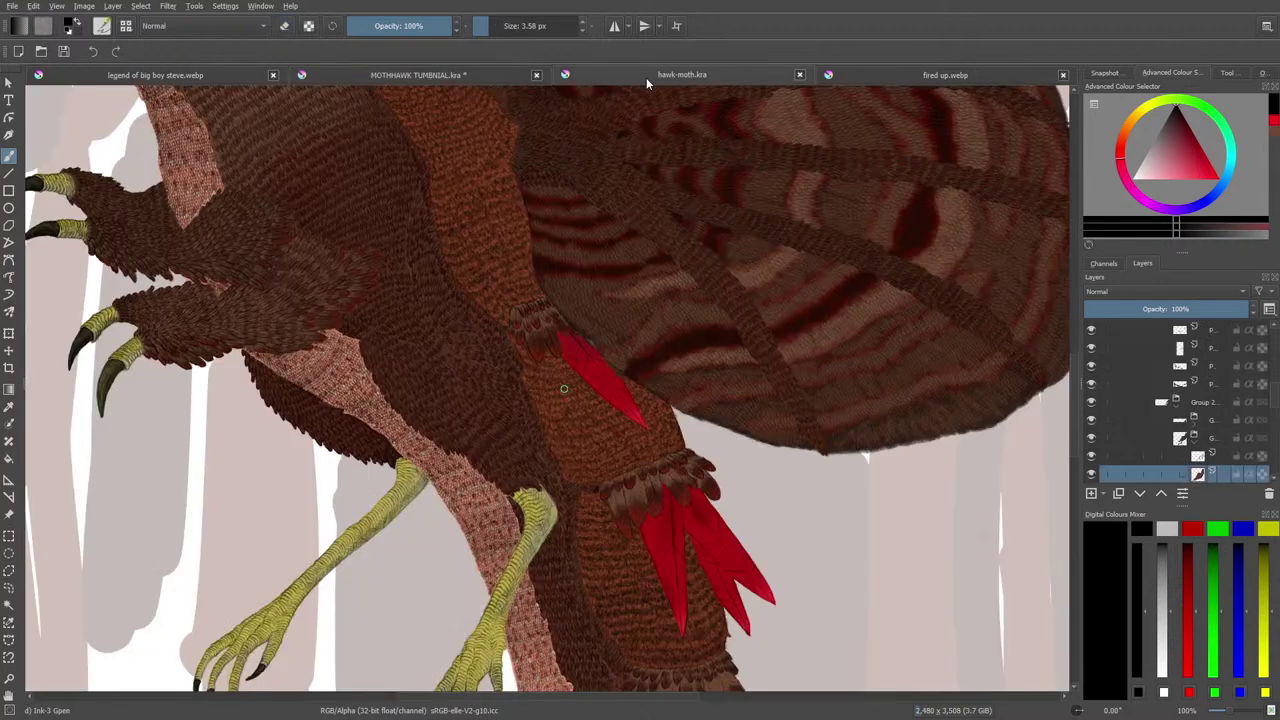
pyautogui.moveTo(1073, 451); pyautogui.dragTo(1086, 297)
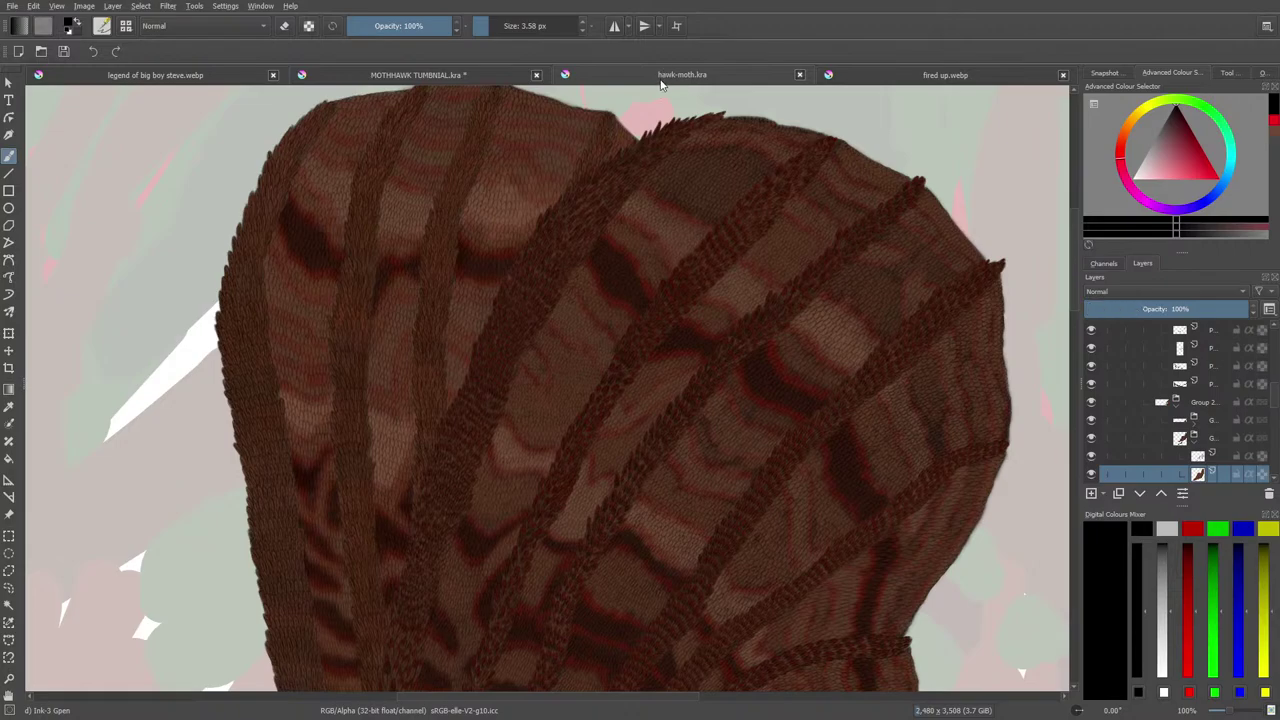
pyautogui.click(417, 74)
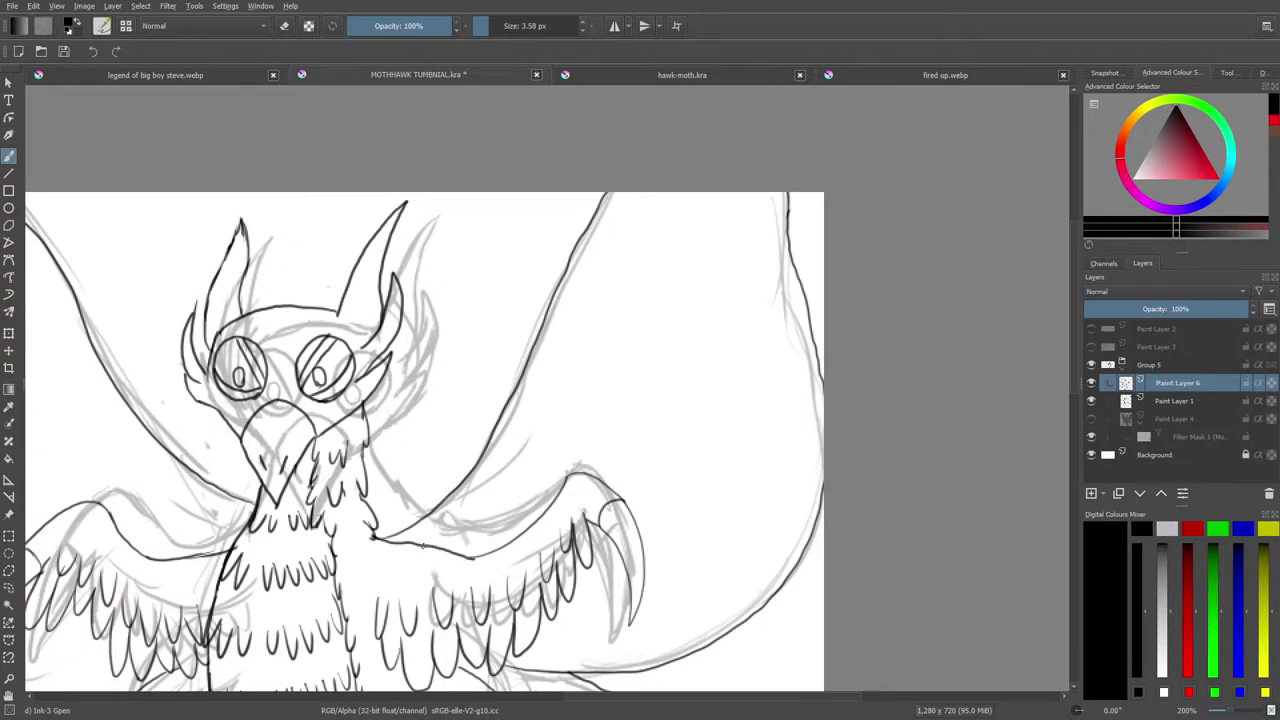
pyautogui.click(659, 68)
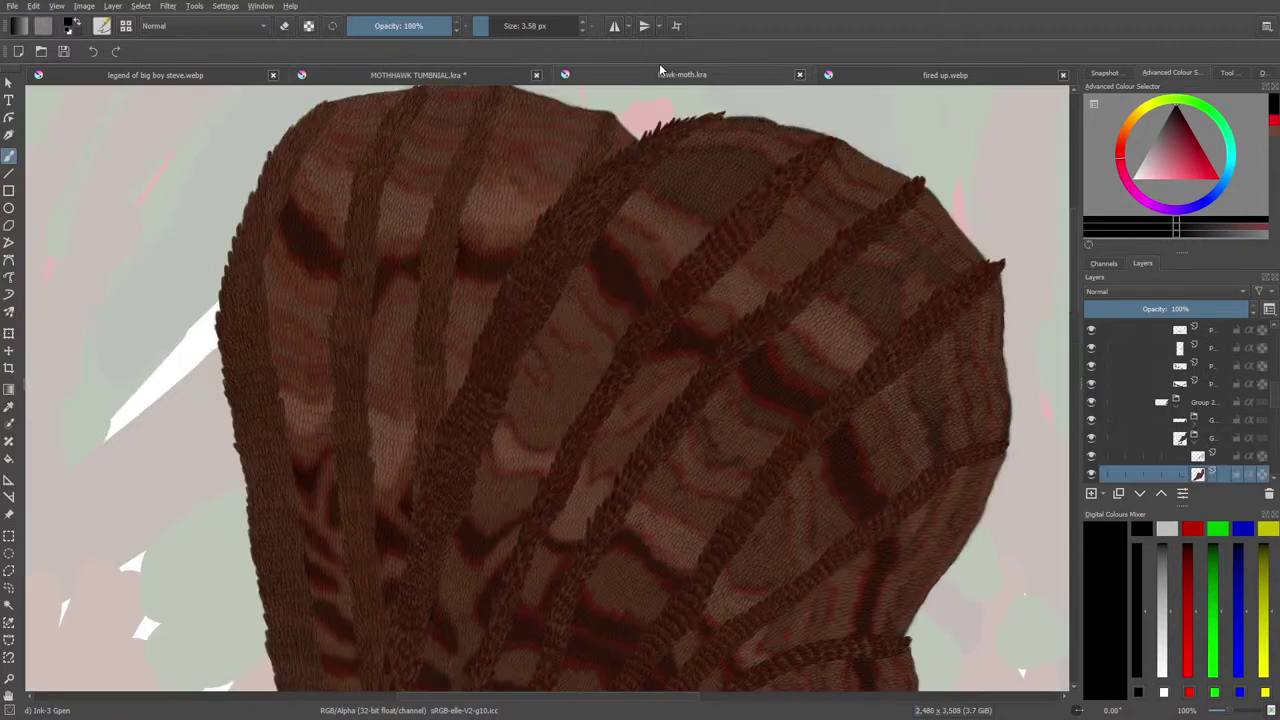
pyautogui.click(862, 77)
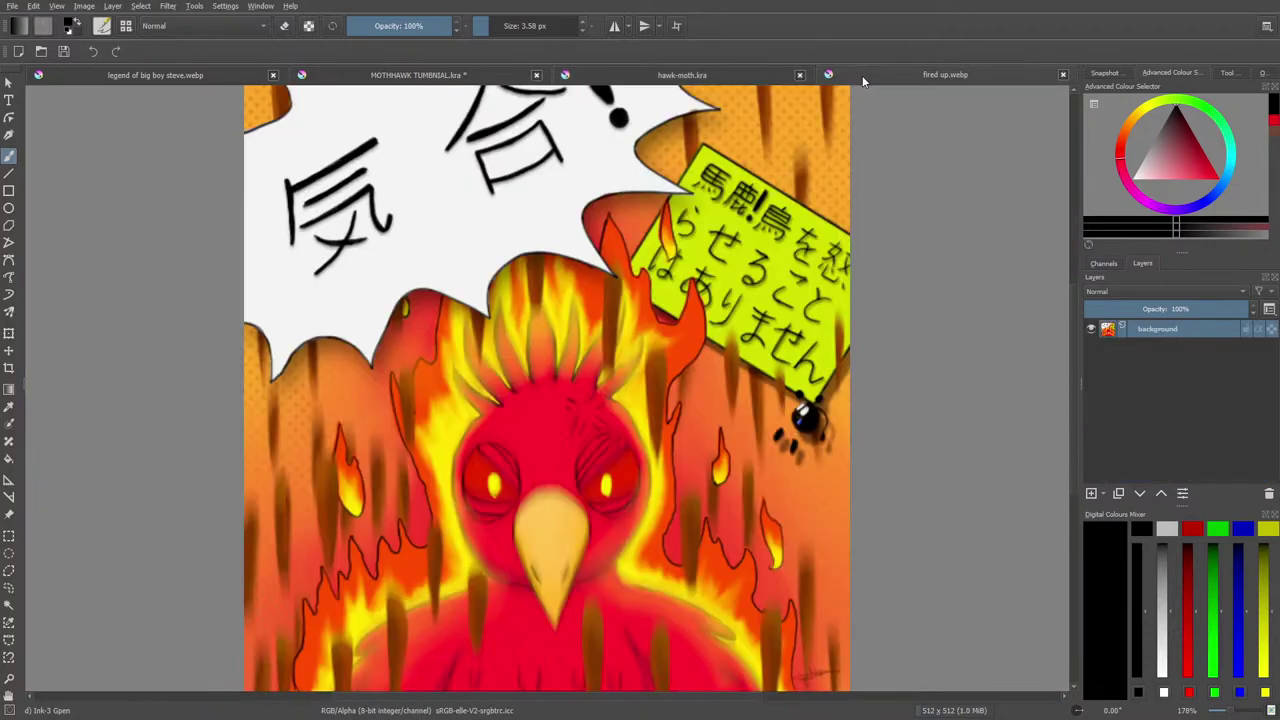
pyautogui.click(337, 80)
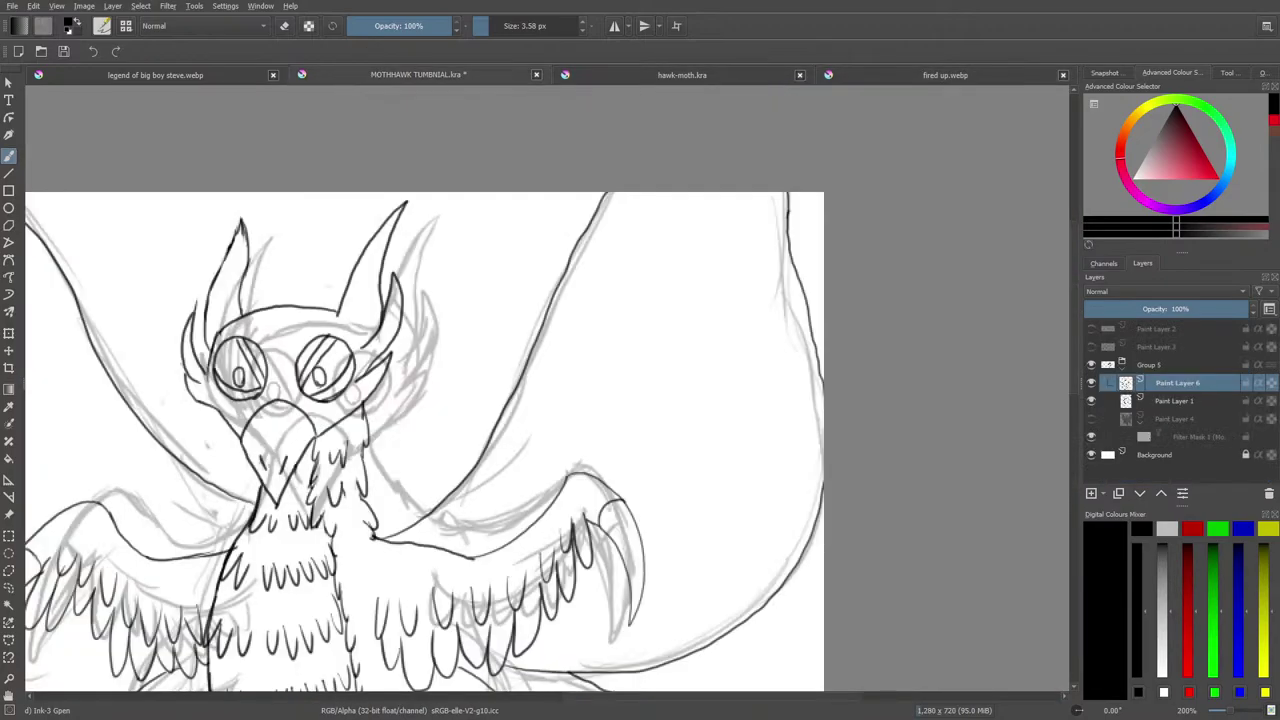
# Reduce the opacity of Paint Layer 6, add a new paint layer above it and hide the rough sketch on Paint Layer 1.
pyautogui.rightClick(439, 288)
pyautogui.click(439, 198)
pyautogui.moveTo(740, 698); pyautogui.dragTo(698, 698)
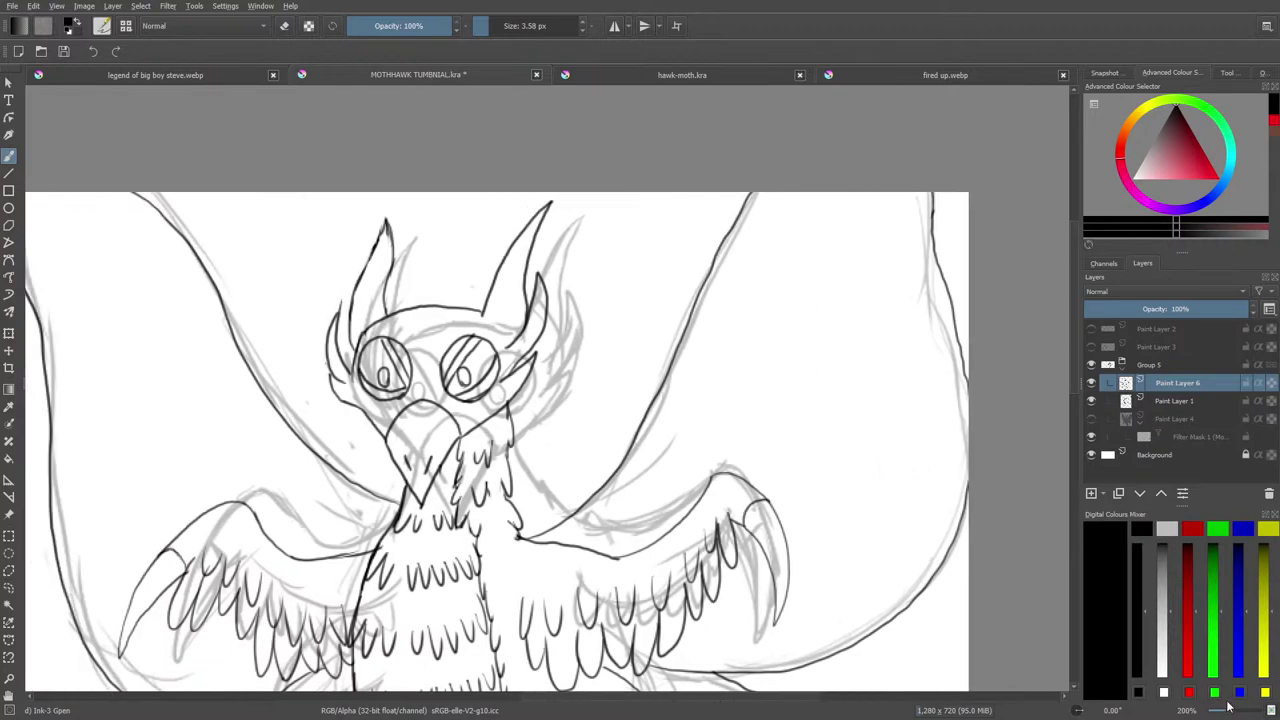
pyautogui.moveTo(1228, 708); pyautogui.dragTo(1240, 710)
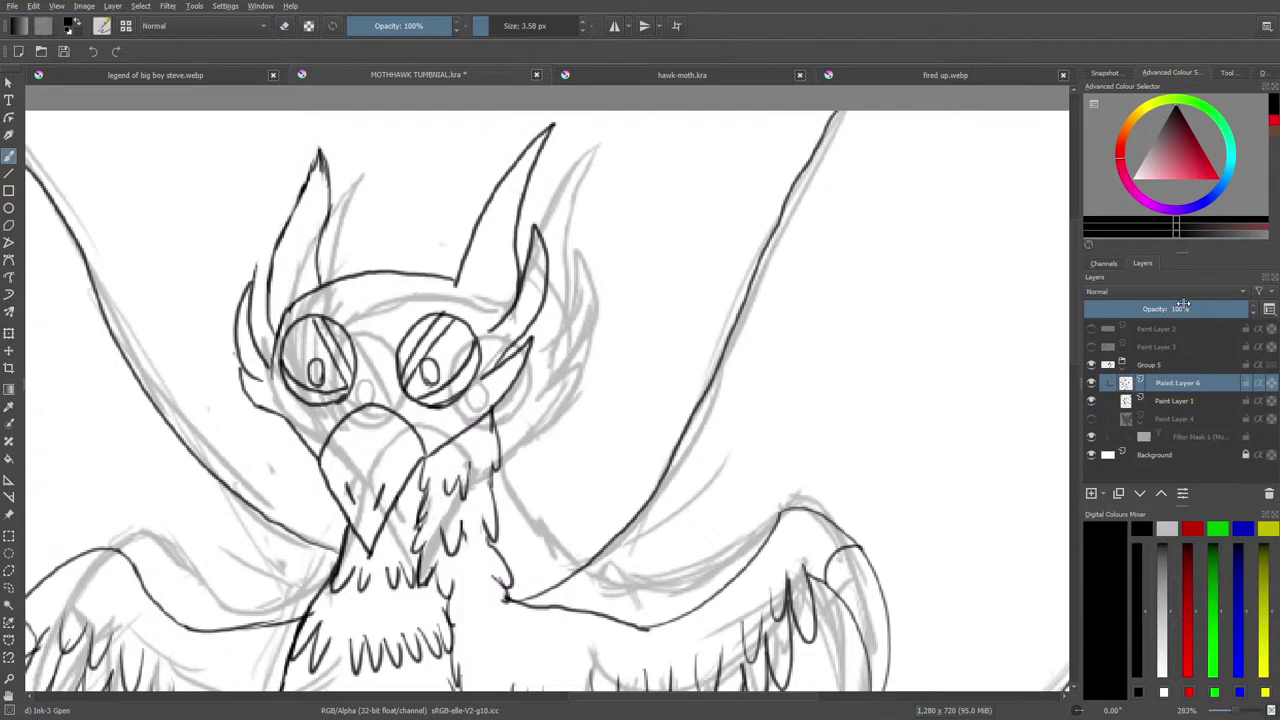
pyautogui.click(1182, 306)
pyautogui.click(1091, 494)
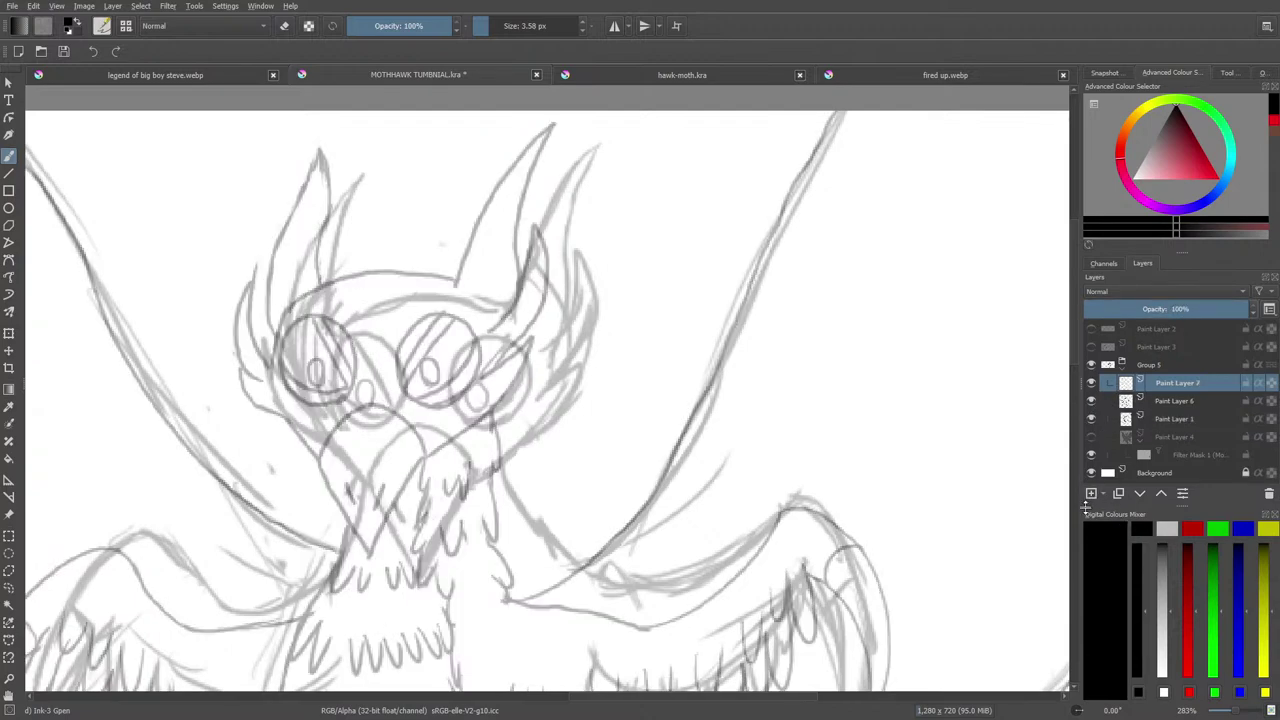
pyautogui.click(1091, 419)
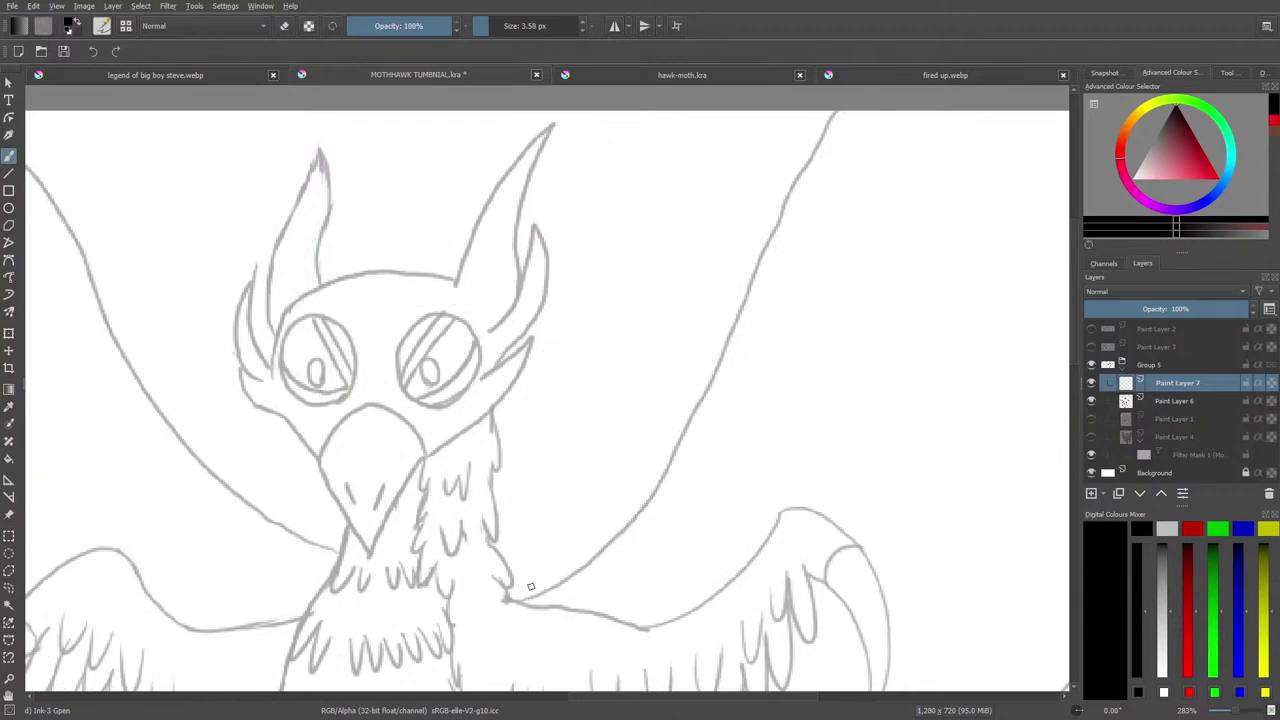
# On Paint Layer 7, ink overlapping feather tips along the right upper wing's inner edge from the shoulder to the canvas top.
pyautogui.moveTo(513, 600)
pyautogui.mouseDown()
pyautogui.moveTo(666, 458)
pyautogui.moveTo(770, 240)
pyautogui.mouseUp()
pyautogui.moveTo(1076, 349); pyautogui.dragTo(1076, 307)
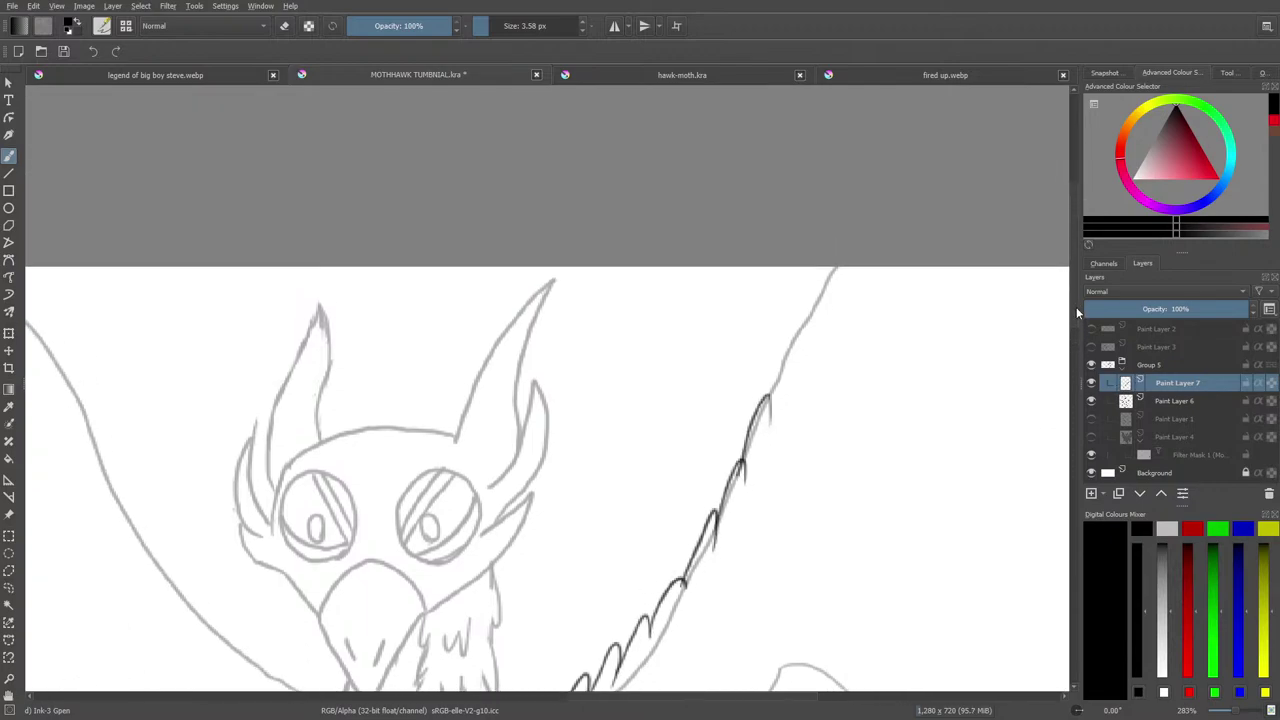
pyautogui.moveTo(651, 697); pyautogui.dragTo(716, 677)
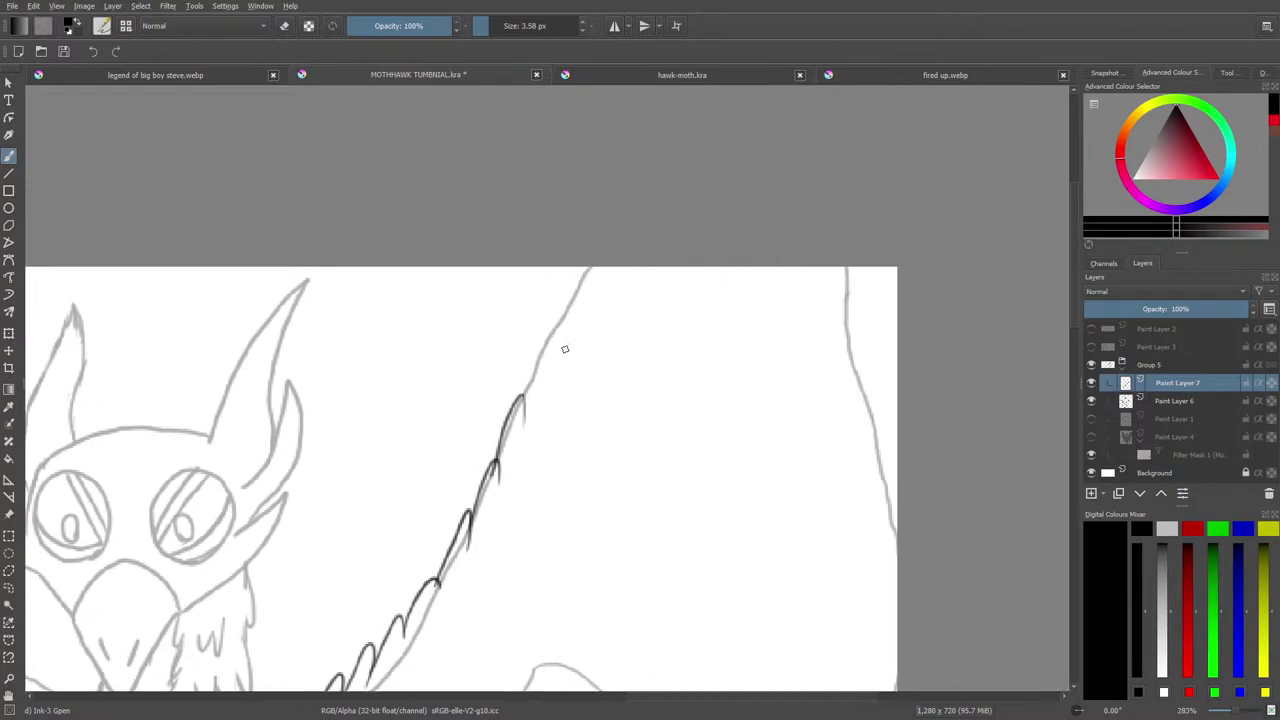
pyautogui.moveTo(520, 400); pyautogui.dragTo(582, 268)
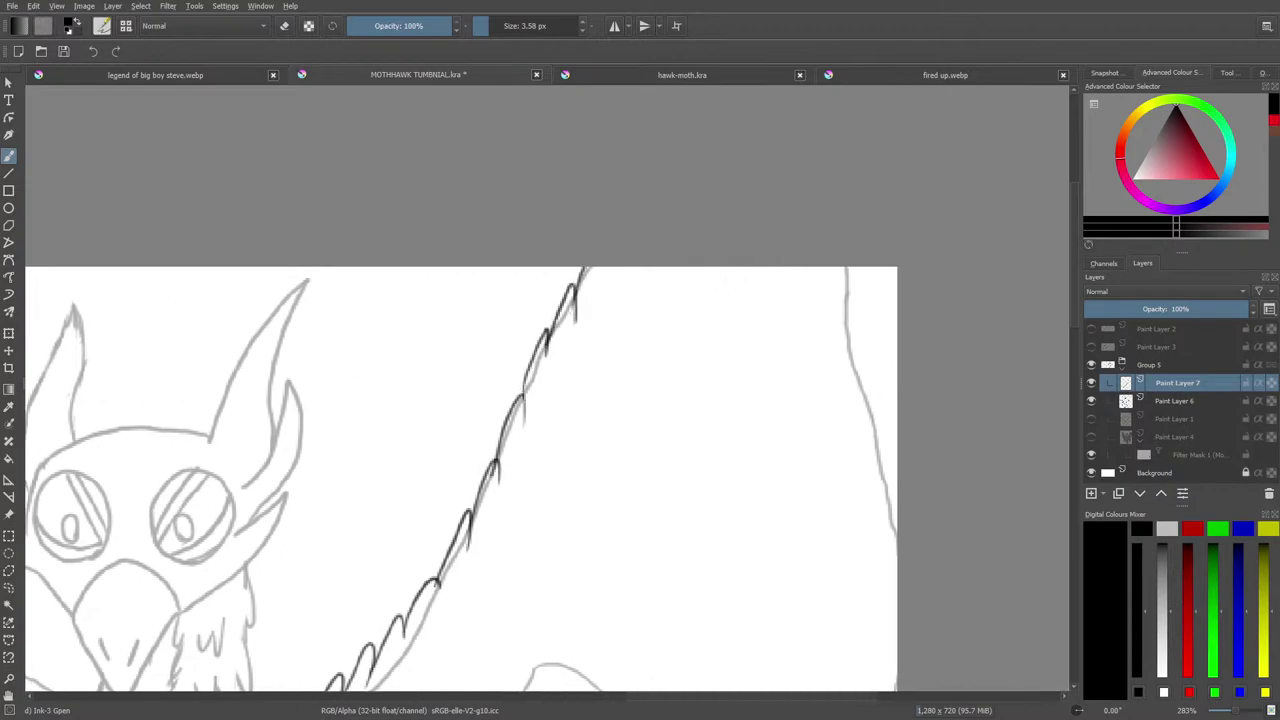
# Using hawk-moth.kra as reference, try a lower row of swept feather tips from the right upper wing's shoulder, and erase it.
pyautogui.click(697, 76)
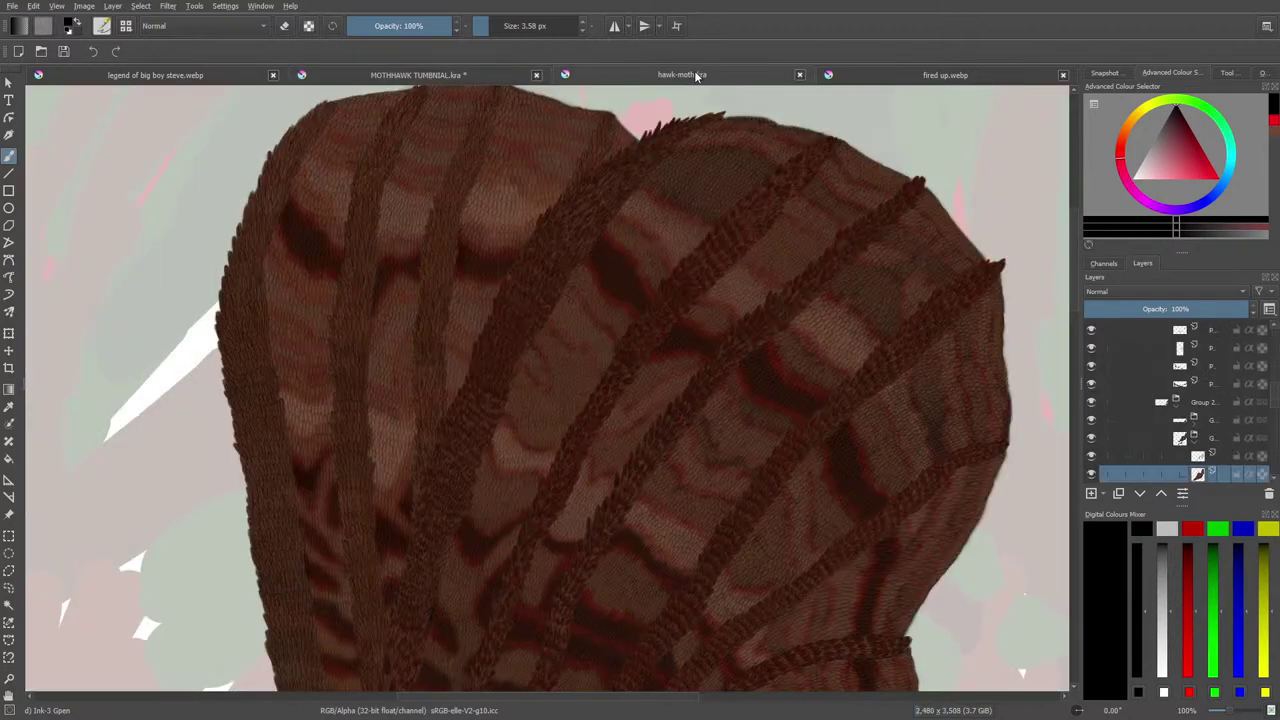
pyautogui.click(432, 76)
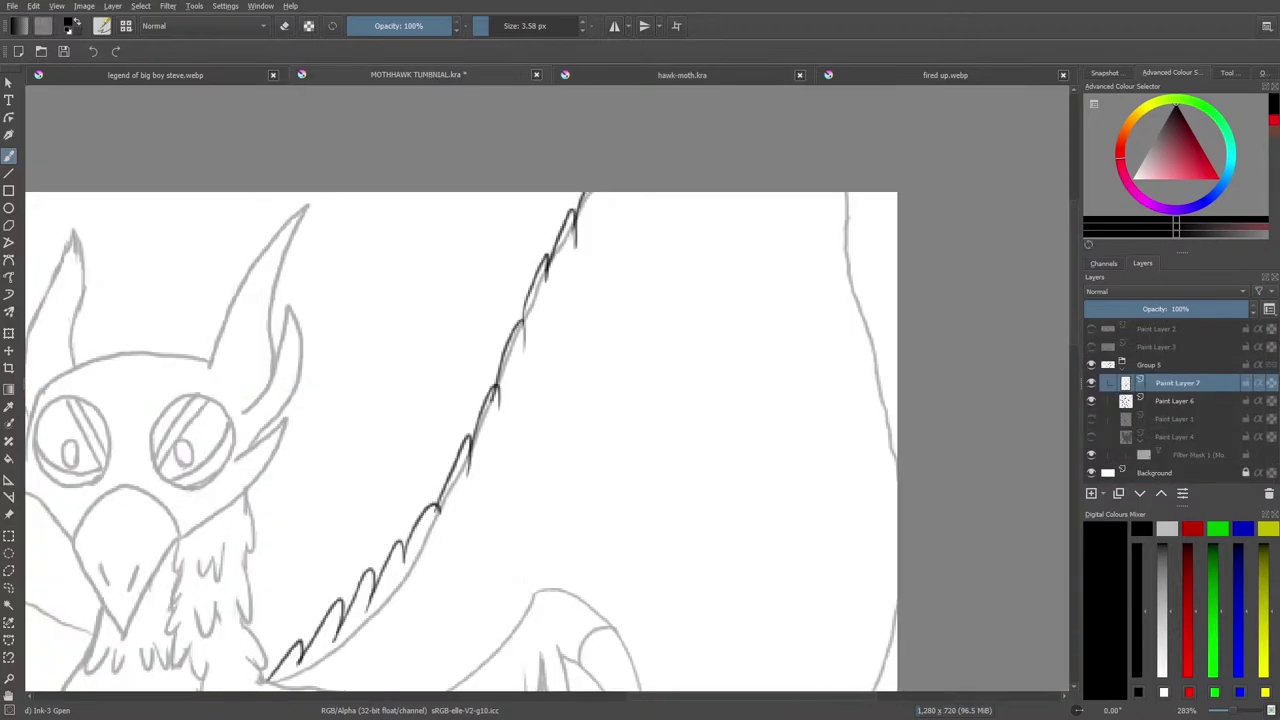
pyautogui.moveTo(1078, 352); pyautogui.dragTo(1074, 352)
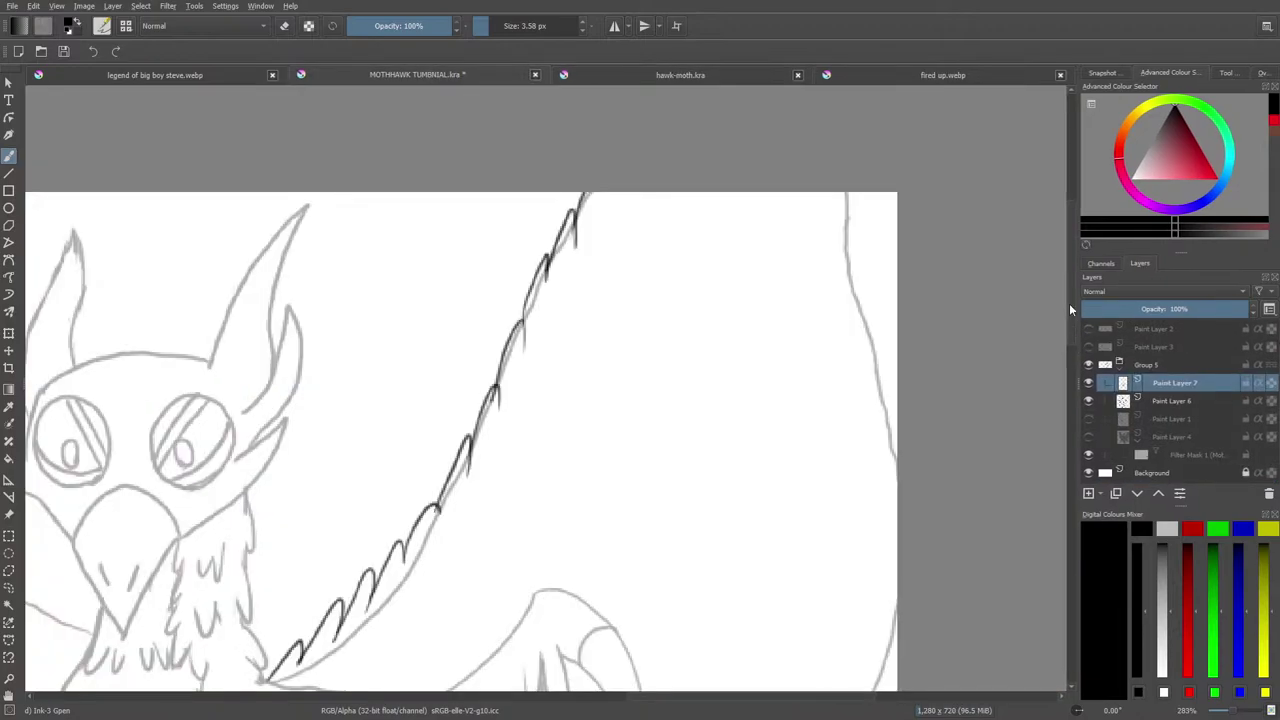
pyautogui.moveTo(1070, 305); pyautogui.dragTo(1072, 346)
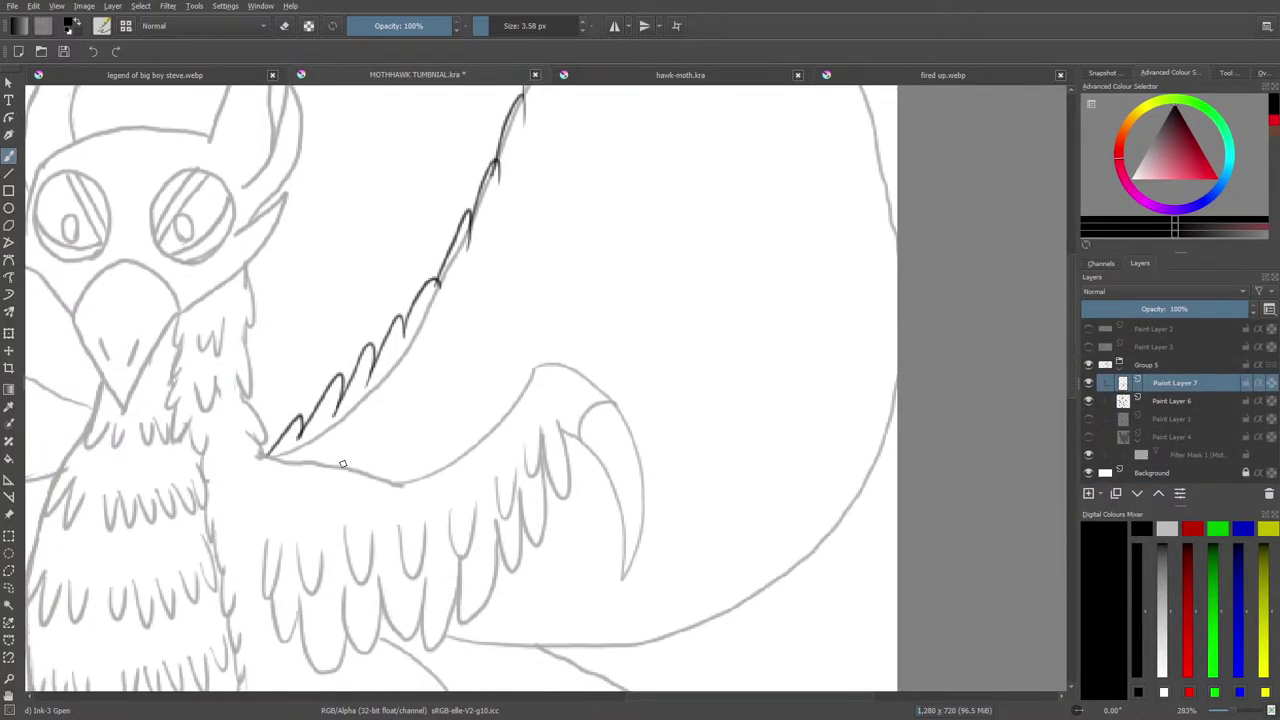
pyautogui.moveTo(338, 465); pyautogui.dragTo(395, 450)
pyautogui.moveTo(418, 406)
pyautogui.mouseDown()
pyautogui.moveTo(459, 384)
pyautogui.moveTo(556, 192)
pyautogui.mouseUp()
pyautogui.press('e')
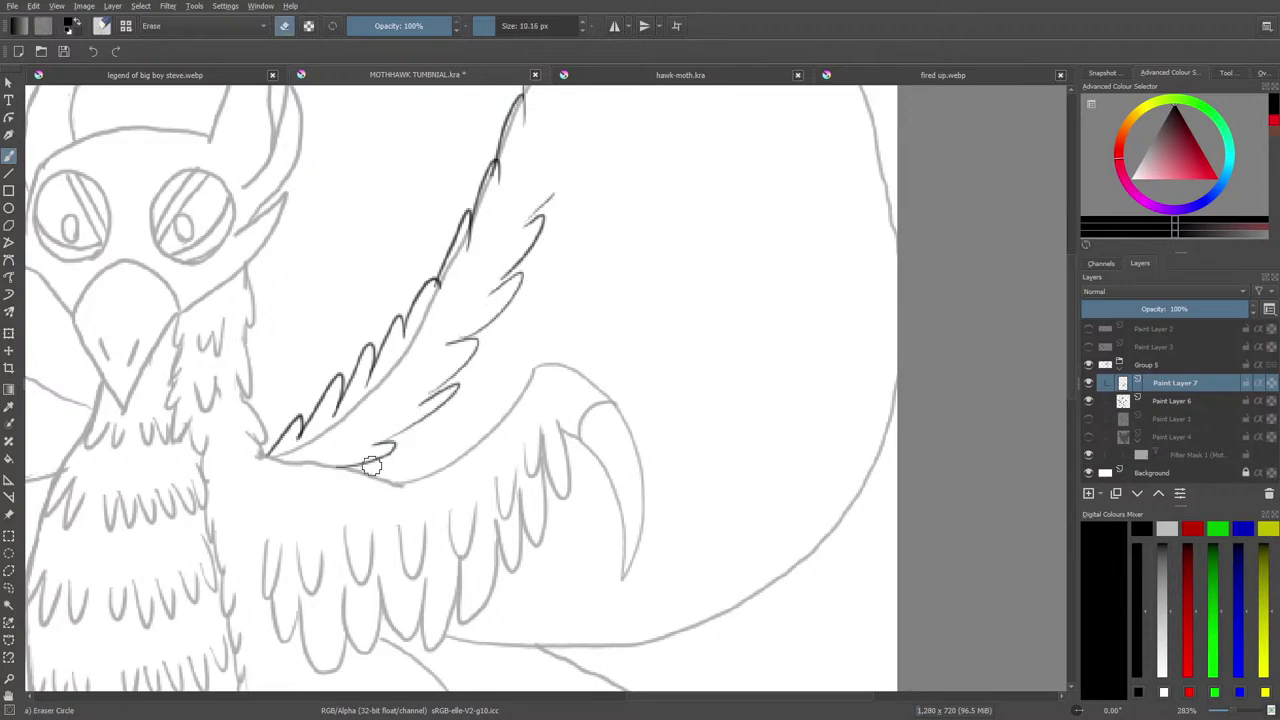
pyautogui.moveTo(372, 465)
pyautogui.mouseDown()
pyautogui.moveTo(437, 393)
pyautogui.moveTo(332, 475)
pyautogui.moveTo(410, 405)
pyautogui.moveTo(549, 220)
pyautogui.moveTo(403, 401)
pyautogui.moveTo(525, 246)
pyautogui.moveTo(455, 388)
pyautogui.moveTo(531, 285)
pyautogui.mouseUp()
pyautogui.press('e')
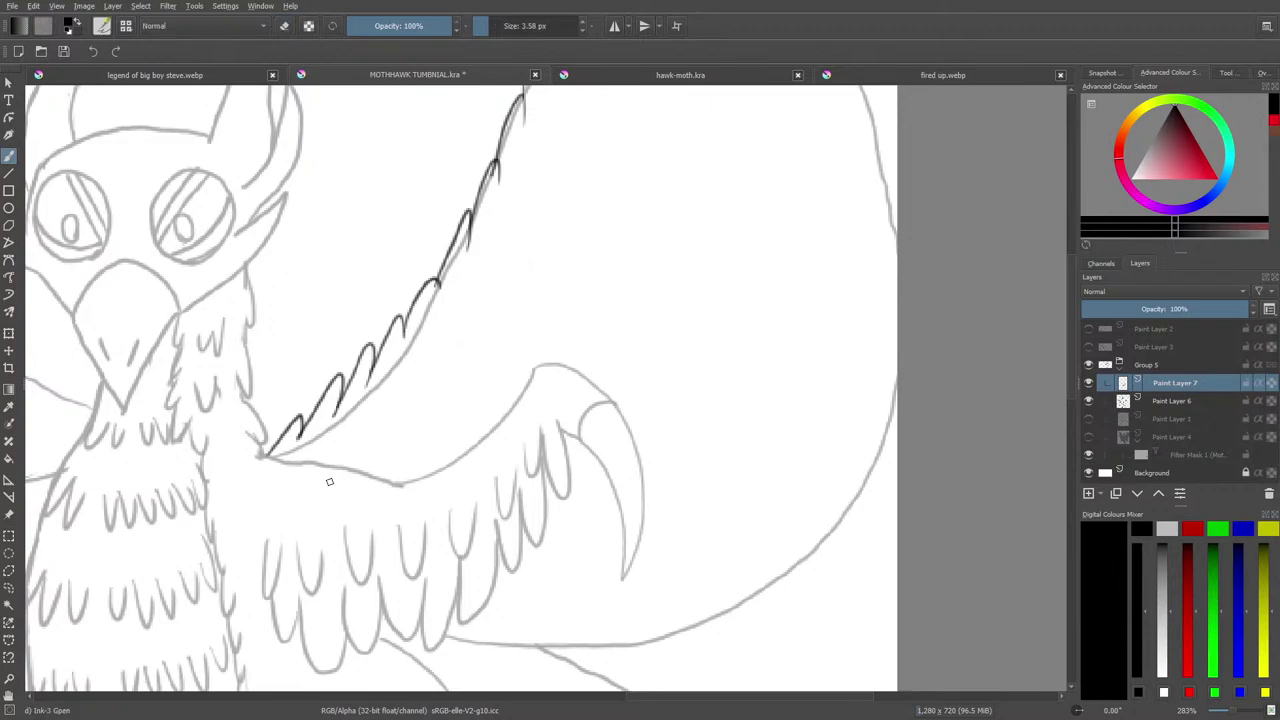
# Try a row of small U-shaped feather tips from below the shoulder to the canvas top, compare with the references and erase it.
pyautogui.moveTo(270, 504)
pyautogui.mouseDown()
pyautogui.moveTo(327, 498)
pyautogui.moveTo(375, 478)
pyautogui.moveTo(381, 433)
pyautogui.moveTo(445, 358)
pyautogui.moveTo(454, 383)
pyautogui.moveTo(463, 272)
pyautogui.moveTo(476, 303)
pyautogui.moveTo(467, 332)
pyautogui.moveTo(488, 300)
pyautogui.mouseUp()
pyautogui.moveTo(494, 308)
pyautogui.mouseDown()
pyautogui.moveTo(513, 247)
pyautogui.moveTo(516, 266)
pyautogui.moveTo(527, 167)
pyautogui.moveTo(547, 190)
pyautogui.moveTo(533, 234)
pyautogui.moveTo(572, 100)
pyautogui.mouseUp()
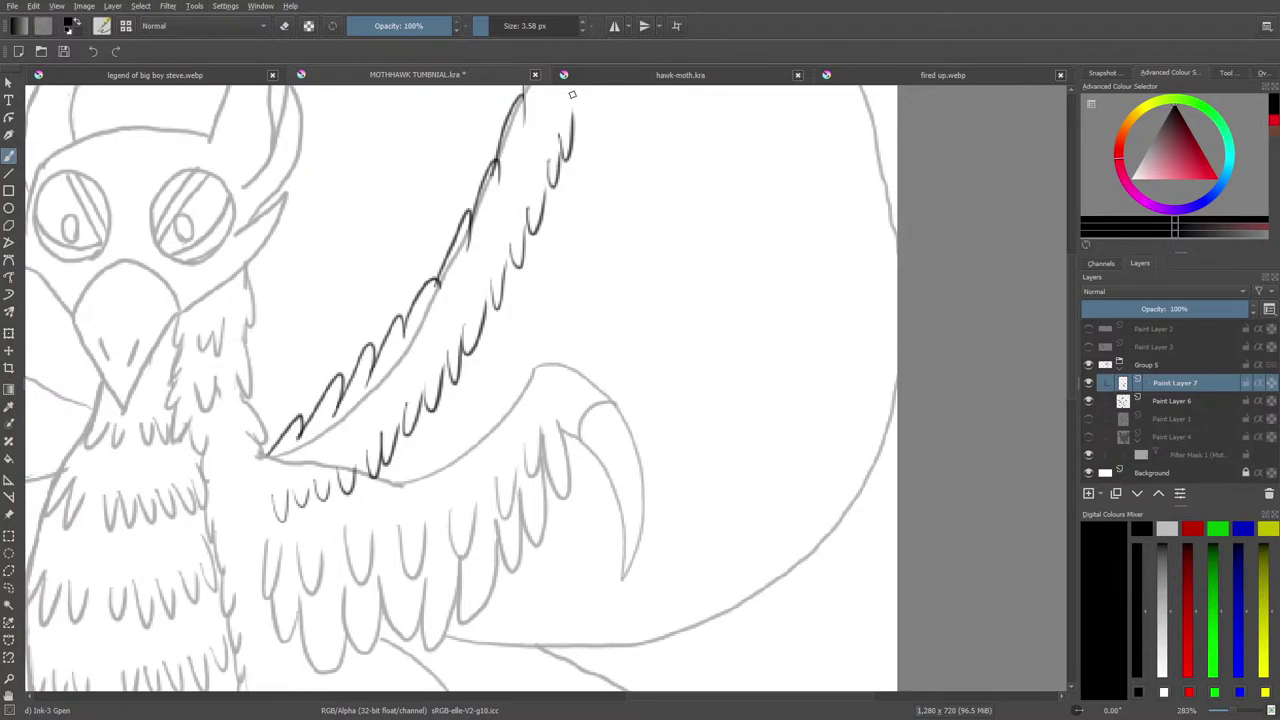
pyautogui.scroll(3, 1067, 315)
pyautogui.moveTo(573, 284); pyautogui.dragTo(646, 130)
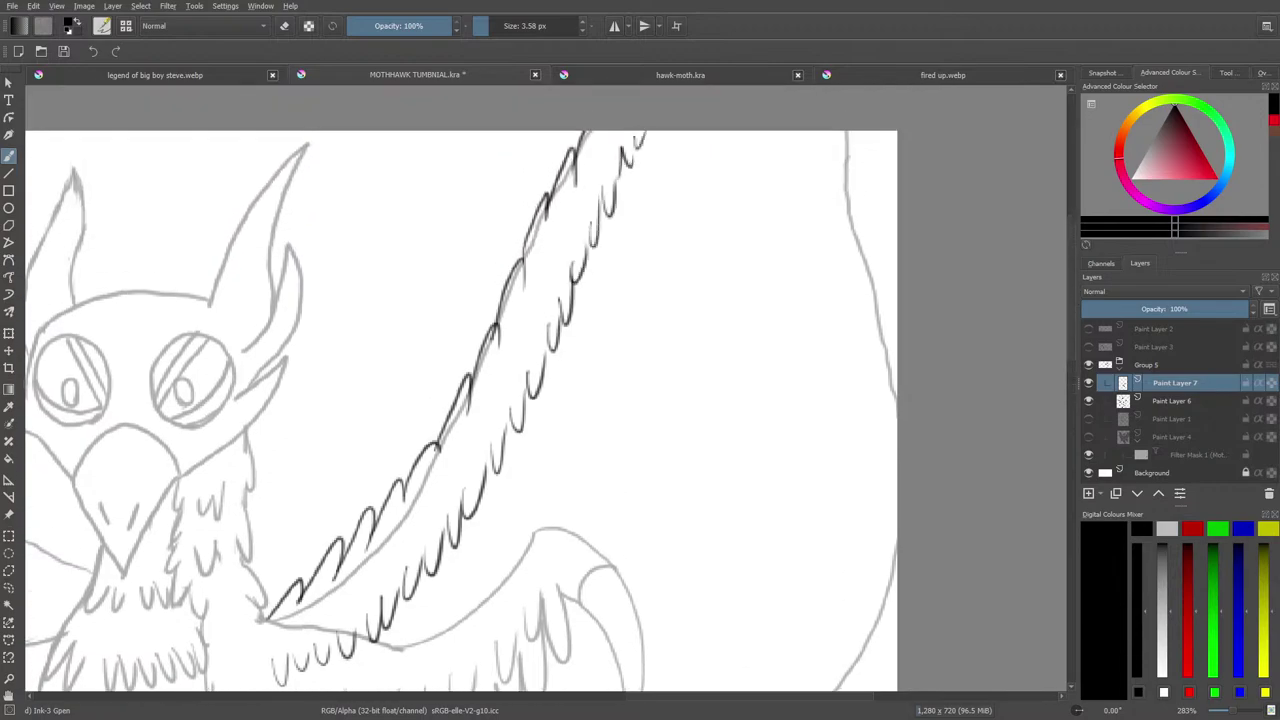
pyautogui.click(661, 77)
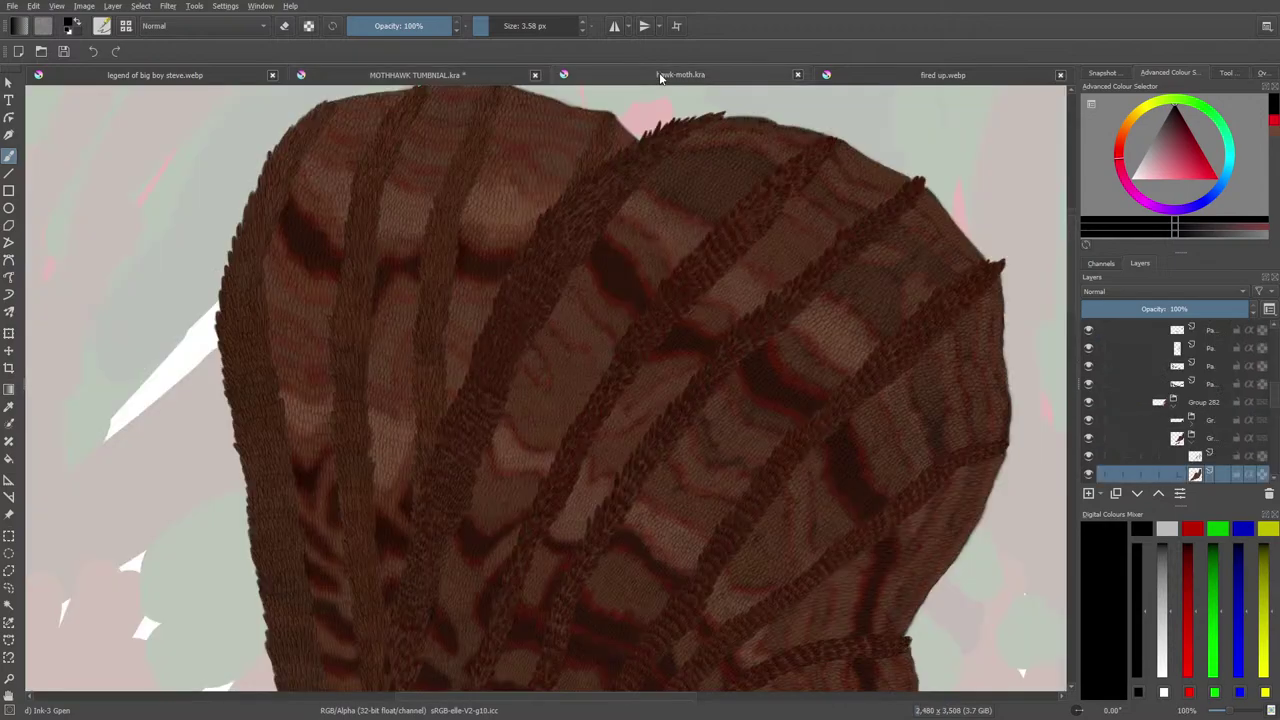
pyautogui.click(928, 75)
pyautogui.click(397, 75)
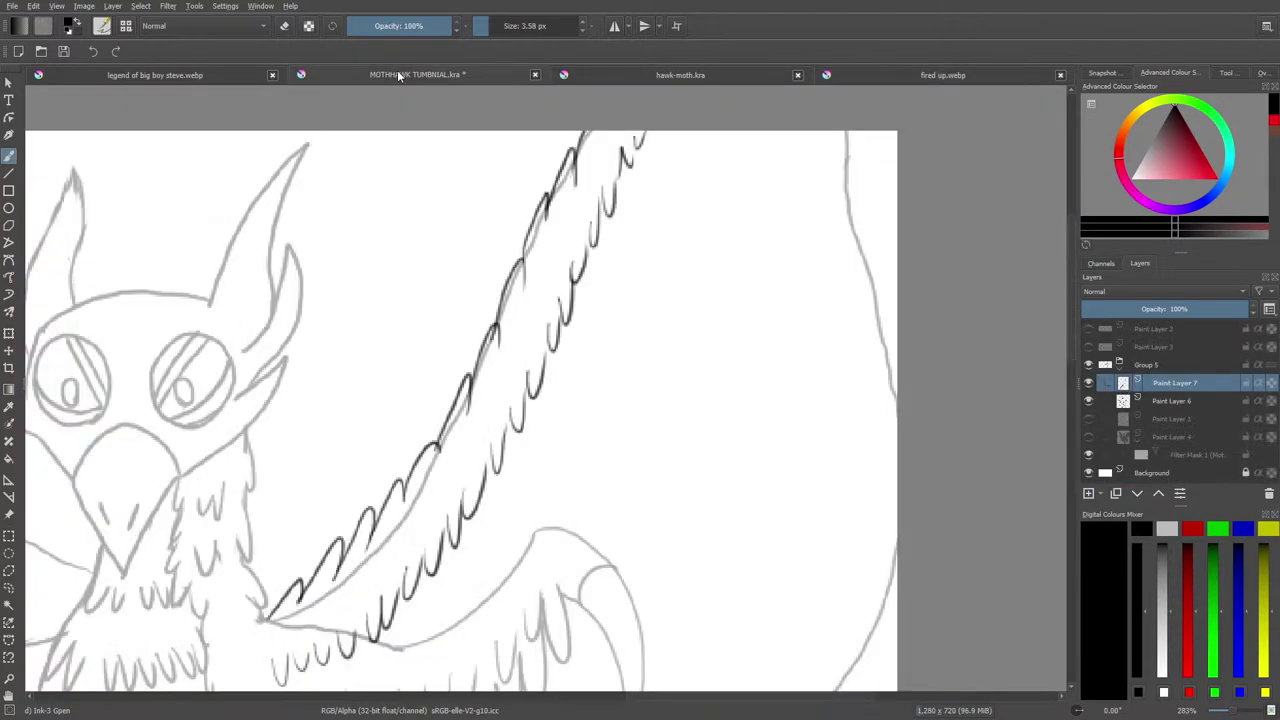
pyautogui.press('e')
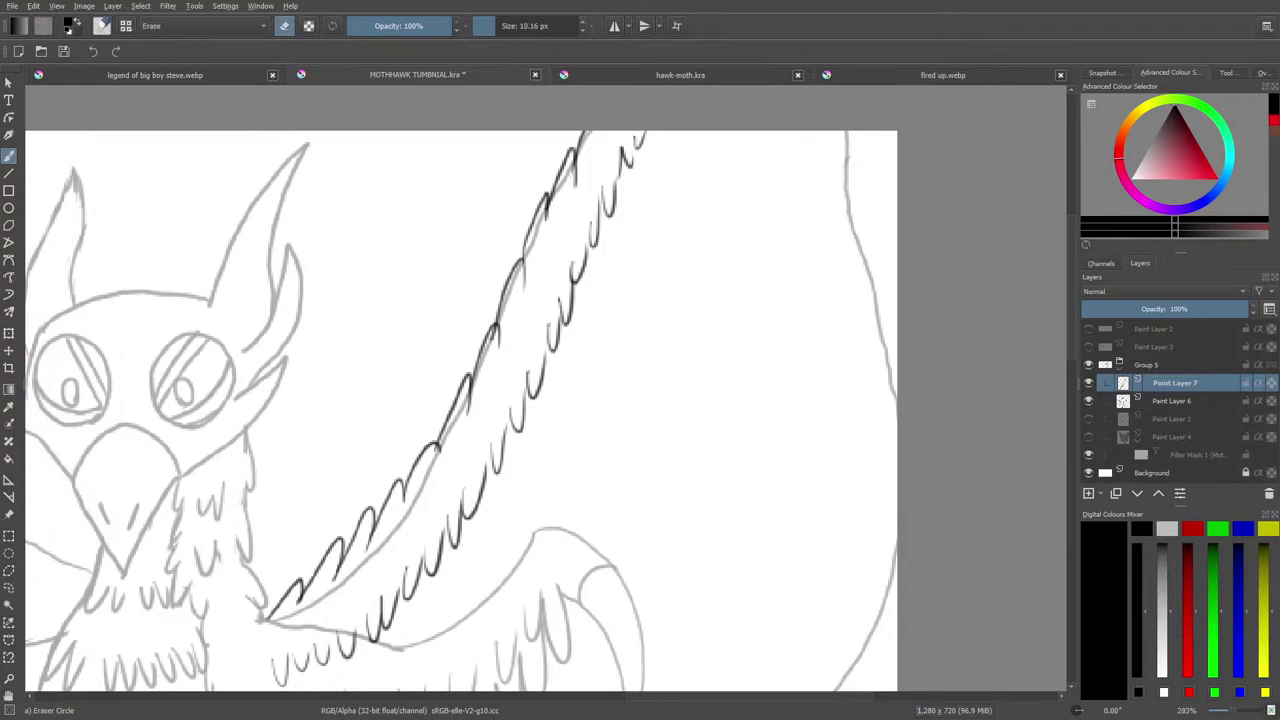
pyautogui.moveTo(276, 676)
pyautogui.mouseDown()
pyautogui.moveTo(340, 654)
pyautogui.moveTo(441, 550)
pyautogui.mouseUp()
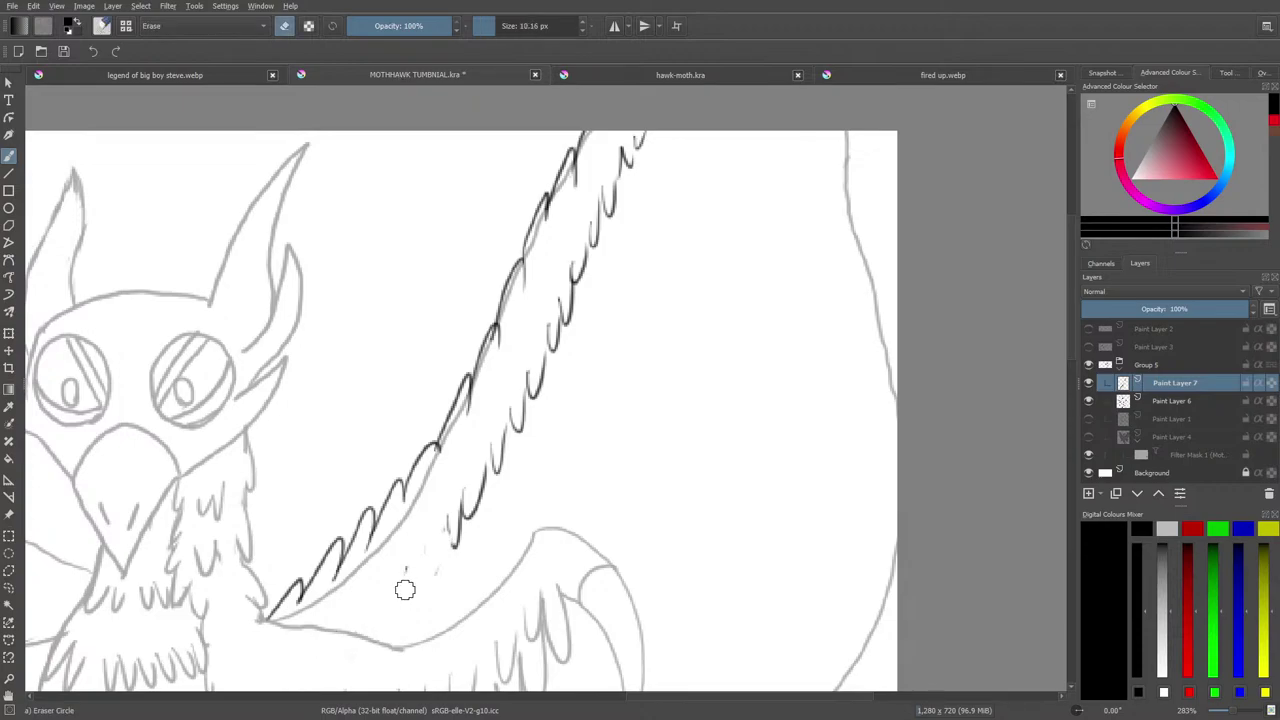
pyautogui.click(506, 25)
pyautogui.moveTo(480, 497)
pyautogui.mouseDown()
pyautogui.moveTo(477, 474)
pyautogui.moveTo(480, 537)
pyautogui.moveTo(620, 200)
pyautogui.mouseUp()
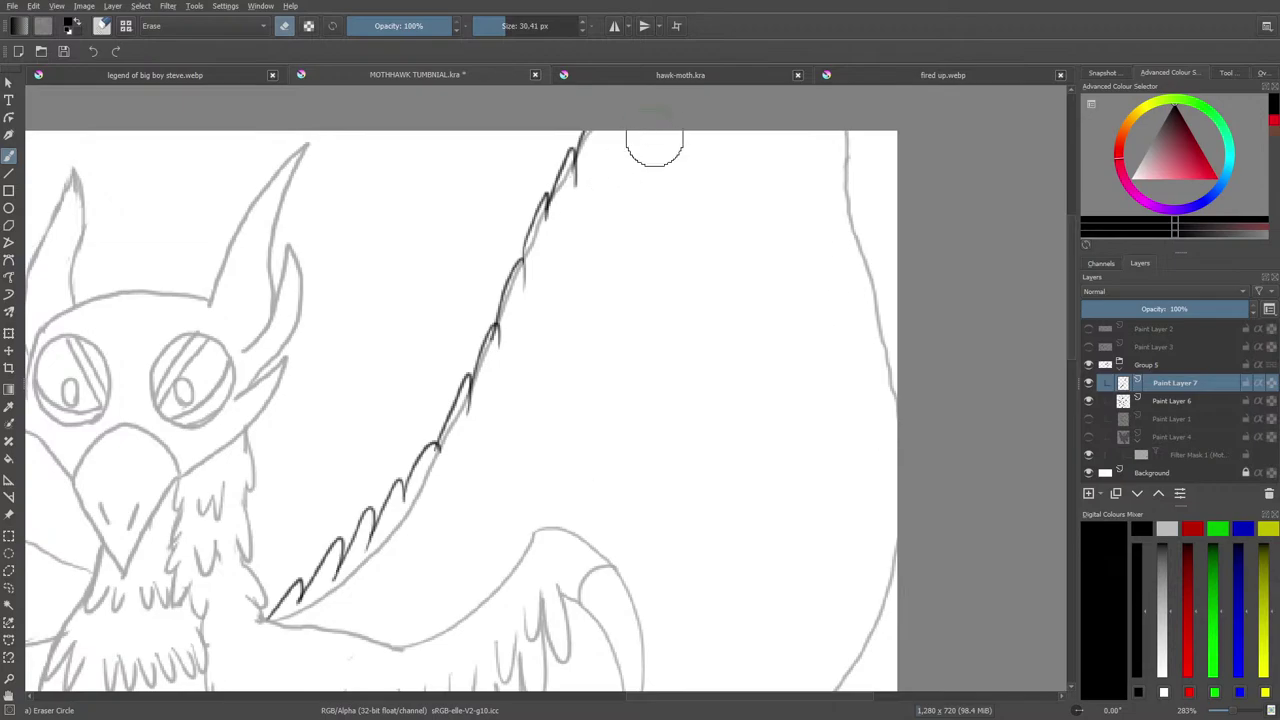
# Ink a row of pointed, overlapping feather tips from below the right shoulder to the canvas top, closing the upper wing's first rib.
pyautogui.press('e')
pyautogui.moveTo(292, 655)
pyautogui.mouseDown()
pyautogui.moveTo(390, 602)
pyautogui.moveTo(471, 523)
pyautogui.moveTo(456, 523)
pyautogui.moveTo(511, 490)
pyautogui.moveTo(495, 479)
pyautogui.moveTo(534, 446)
pyautogui.moveTo(519, 430)
pyautogui.moveTo(564, 358)
pyautogui.moveTo(646, 131)
pyautogui.mouseUp()
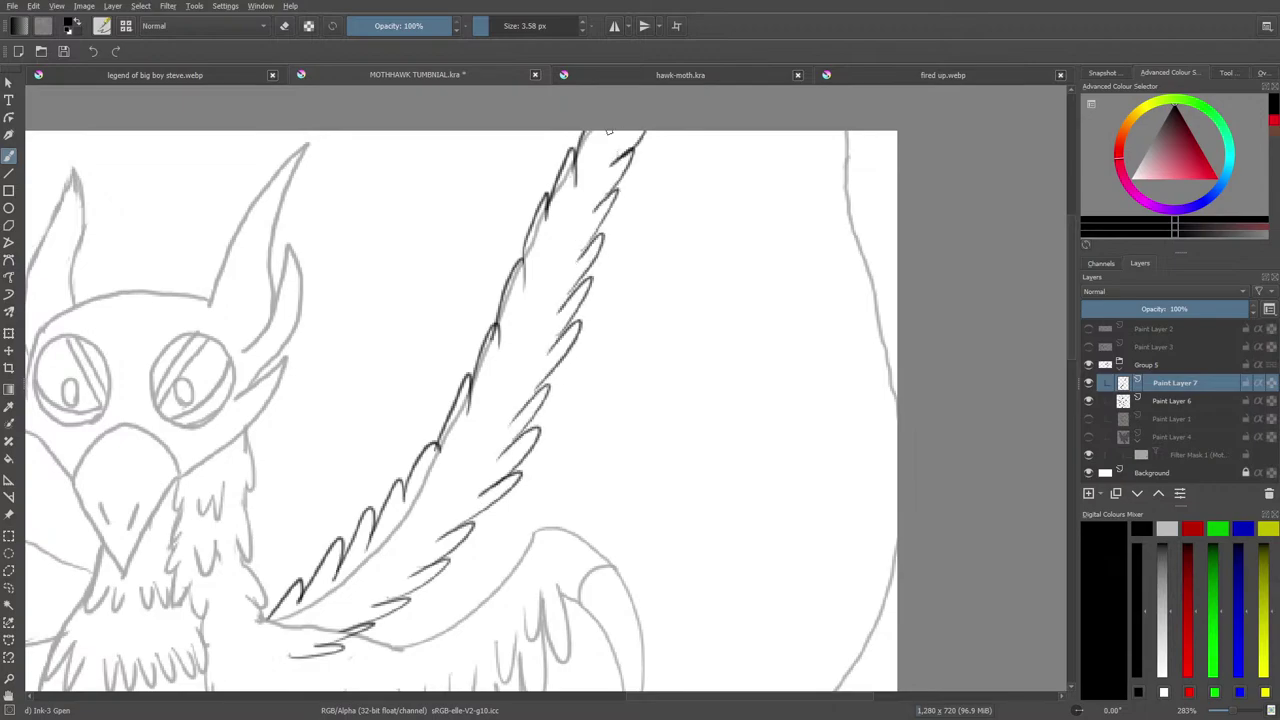
pyautogui.scroll(-5, 1070, 336)
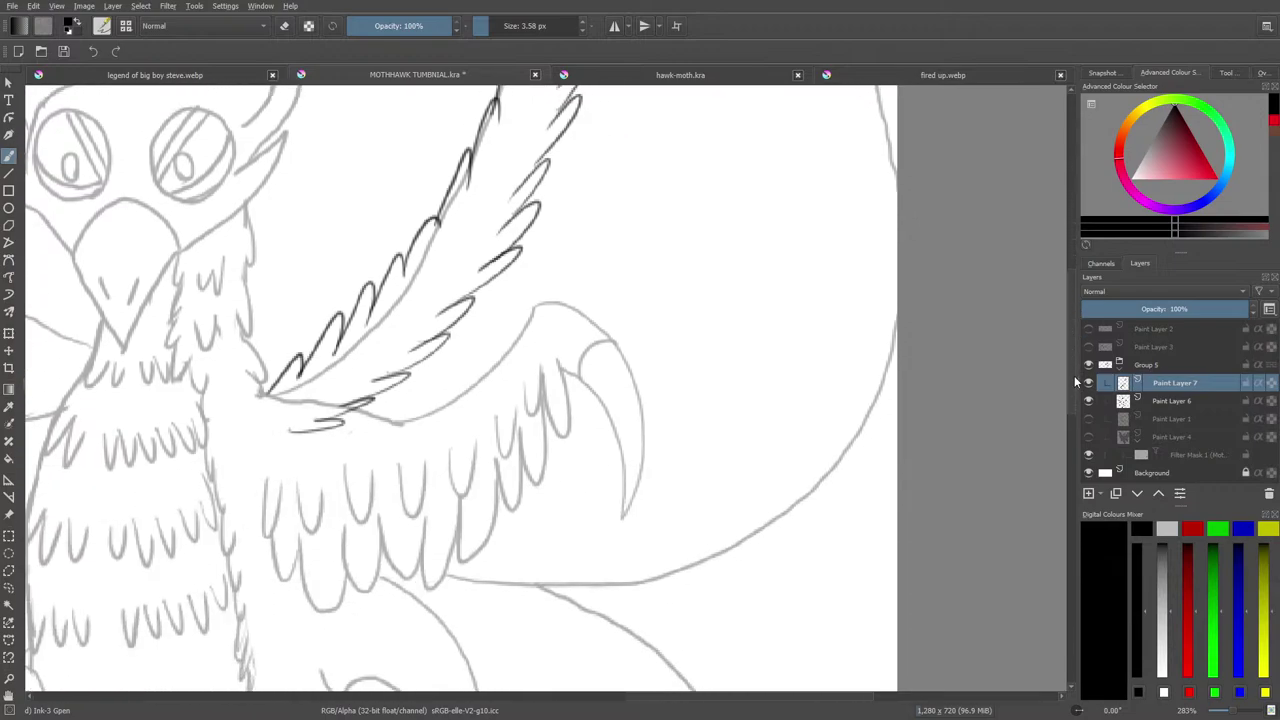
# Ink two more feather-edged ribs fanning out from the right shoulder across the upper wing, following the rib layout in hawk-moth.kra.
pyautogui.click(658, 73)
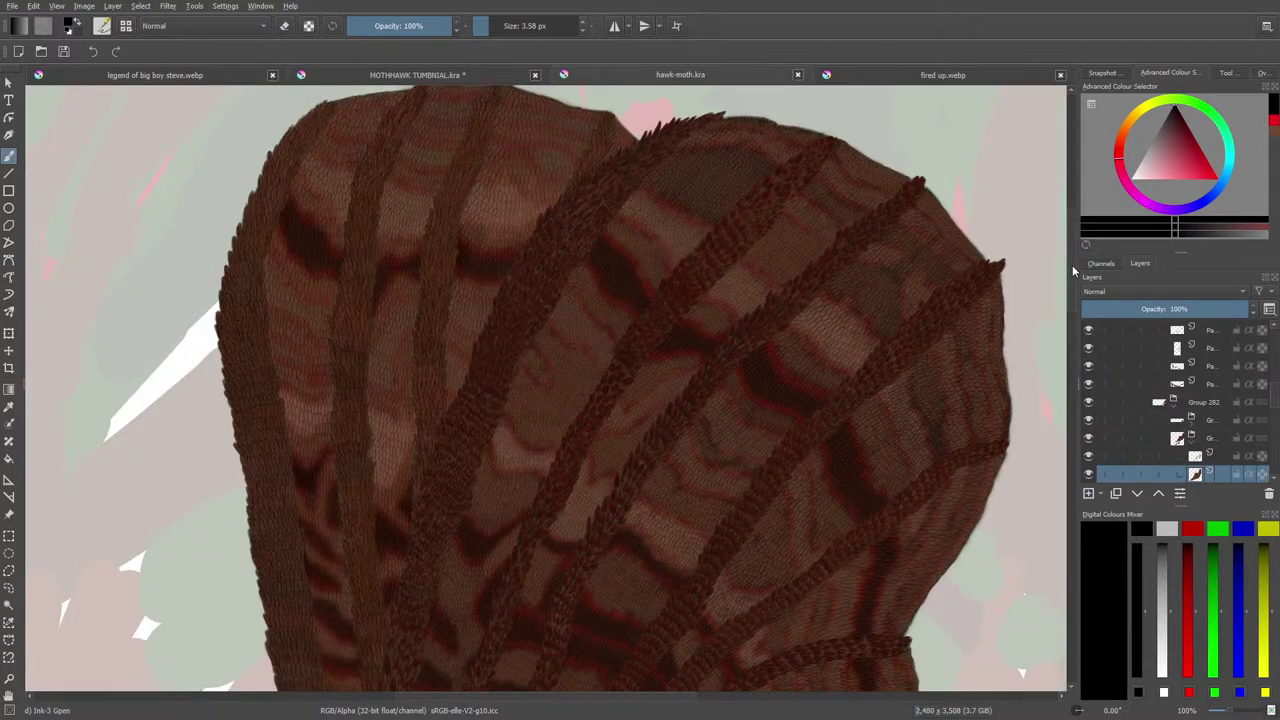
pyautogui.moveTo(1070, 288); pyautogui.dragTo(1072, 346)
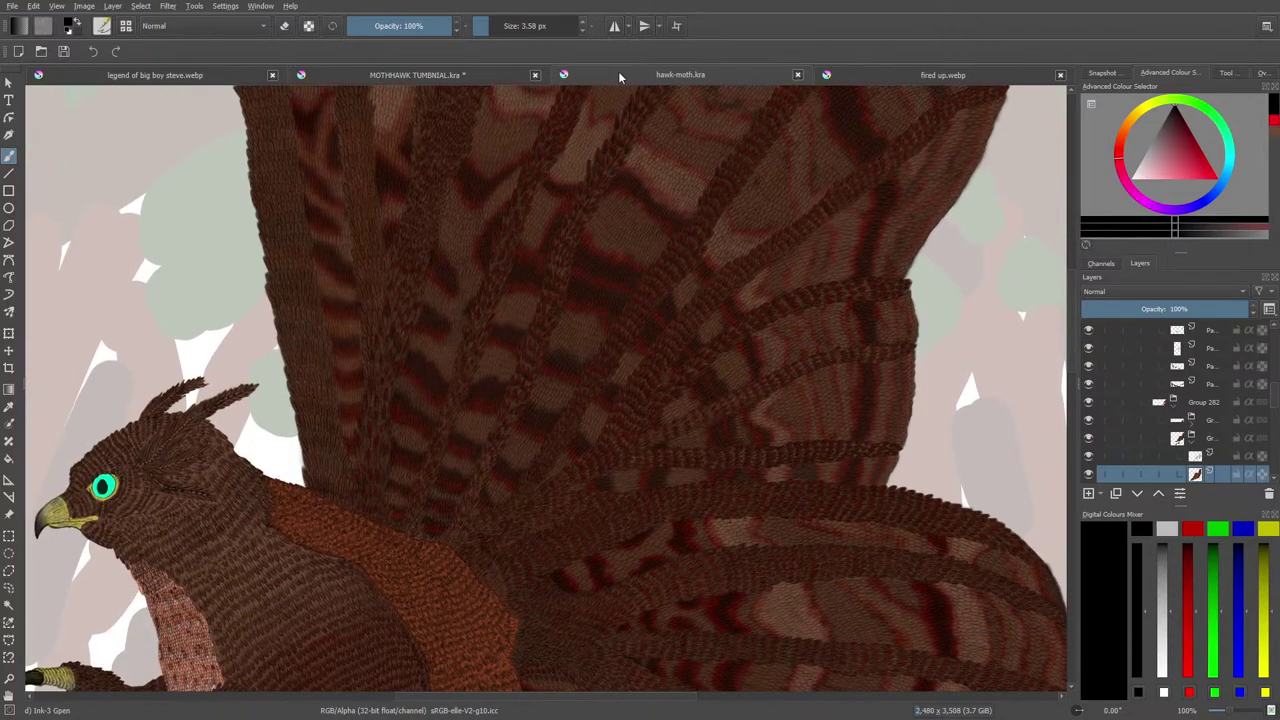
pyautogui.click(455, 76)
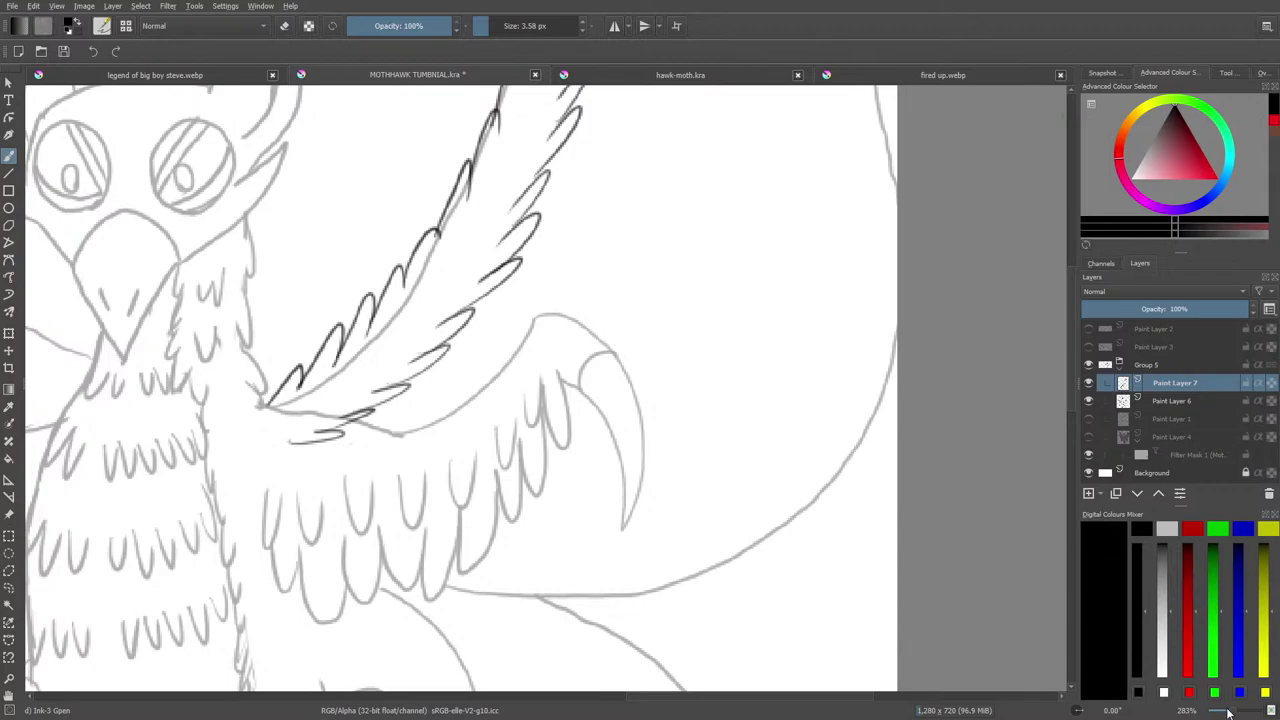
pyautogui.moveTo(1232, 711); pyautogui.dragTo(1230, 713)
pyautogui.scroll(1, 1230, 714)
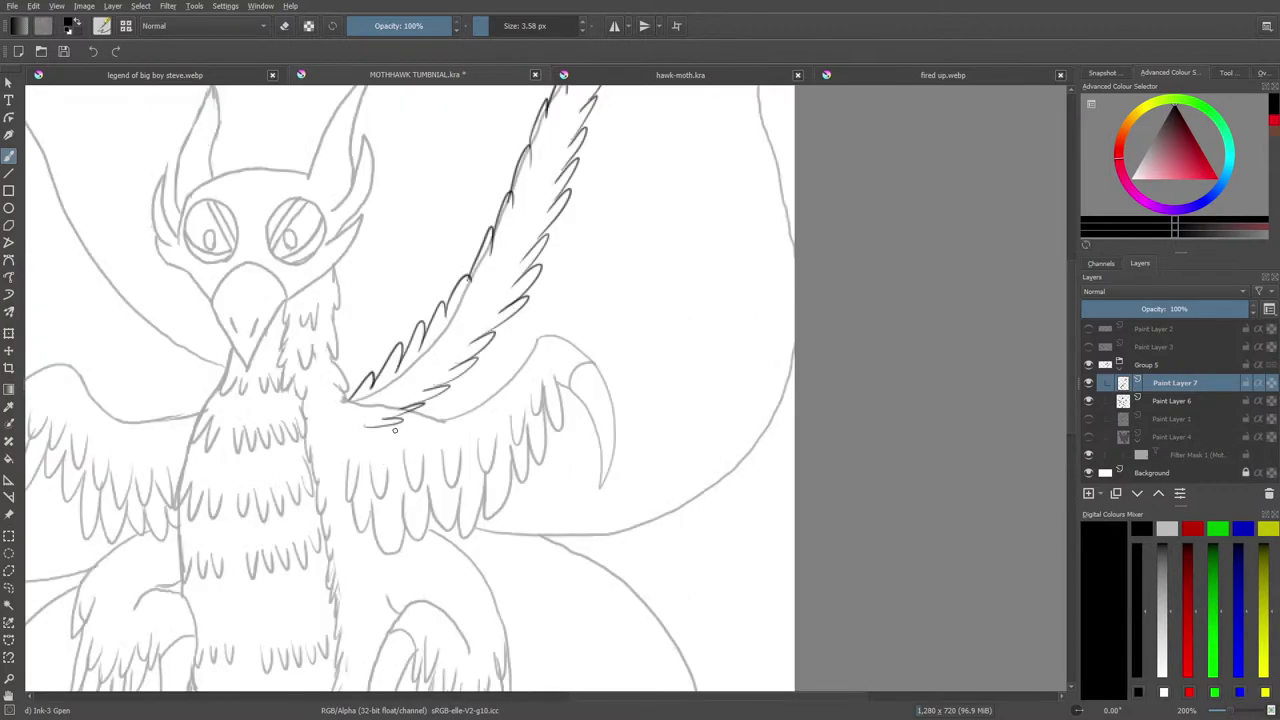
pyautogui.moveTo(368, 437)
pyautogui.mouseDown()
pyautogui.moveTo(452, 409)
pyautogui.moveTo(509, 361)
pyautogui.moveTo(532, 312)
pyautogui.moveTo(518, 343)
pyautogui.moveTo(572, 288)
pyautogui.moveTo(598, 224)
pyautogui.mouseUp()
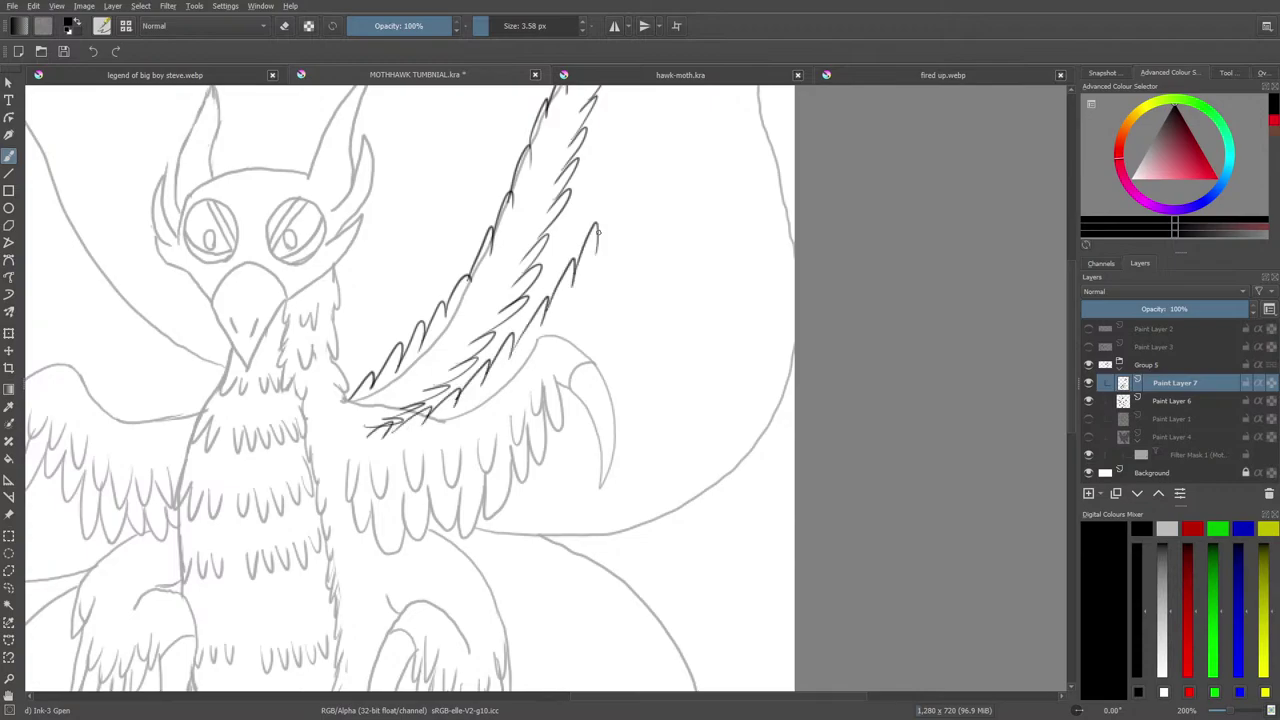
pyautogui.moveTo(1072, 318); pyautogui.dragTo(1086, 278)
pyautogui.moveTo(600, 400)
pyautogui.mouseDown()
pyautogui.moveTo(700, 229)
pyautogui.moveTo(760, 226)
pyautogui.moveTo(754, 249)
pyautogui.moveTo(686, 313)
pyautogui.moveTo(702, 315)
pyautogui.moveTo(672, 343)
pyautogui.moveTo(669, 397)
pyautogui.moveTo(655, 373)
pyautogui.moveTo(641, 400)
pyautogui.moveTo(665, 393)
pyautogui.moveTo(591, 479)
pyautogui.moveTo(608, 481)
pyautogui.moveTo(598, 470)
pyautogui.moveTo(577, 486)
pyautogui.moveTo(538, 548)
pyautogui.moveTo(489, 588)
pyautogui.moveTo(520, 581)
pyautogui.moveTo(435, 614)
pyautogui.moveTo(452, 628)
pyautogui.moveTo(396, 628)
pyautogui.mouseUp()
pyautogui.scroll(-4, 1071, 343)
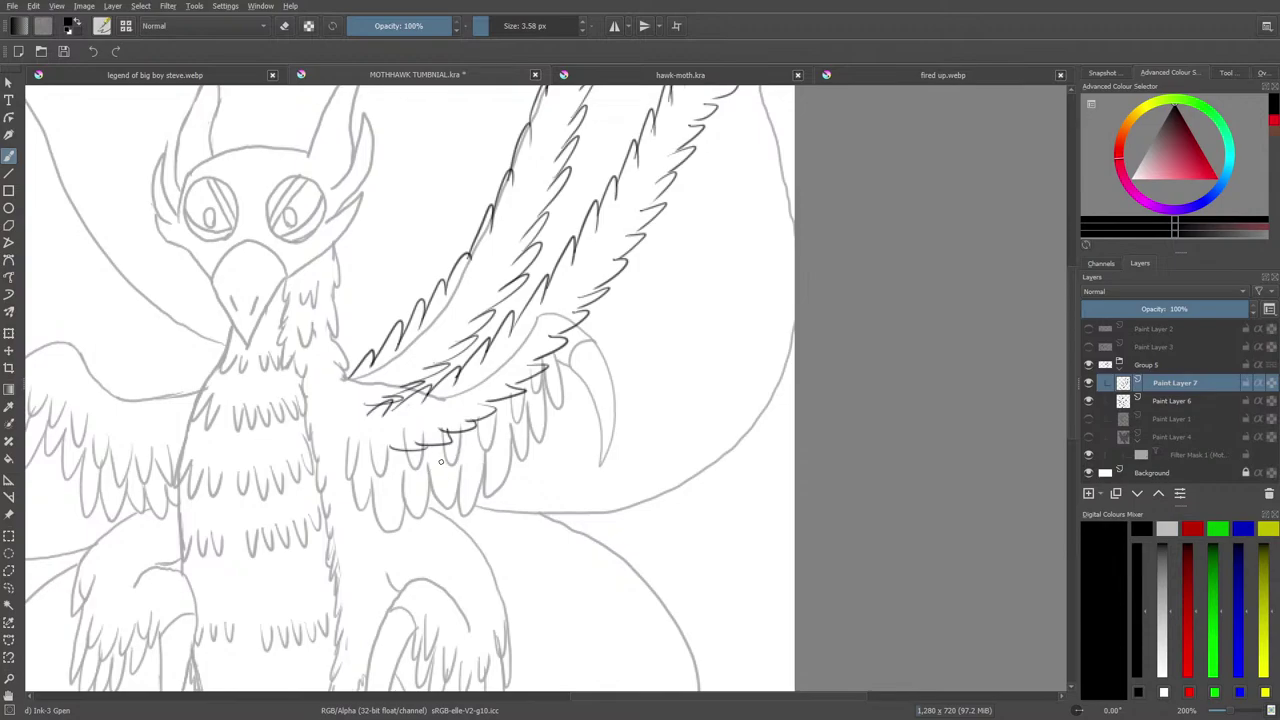
pyautogui.moveTo(416, 478)
pyautogui.mouseDown()
pyautogui.moveTo(474, 490)
pyautogui.moveTo(562, 452)
pyautogui.moveTo(545, 441)
pyautogui.moveTo(648, 403)
pyautogui.moveTo(668, 354)
pyautogui.moveTo(756, 270)
pyautogui.moveTo(772, 238)
pyautogui.moveTo(759, 210)
pyautogui.moveTo(638, 336)
pyautogui.moveTo(544, 404)
pyautogui.moveTo(470, 433)
pyautogui.mouseUp()
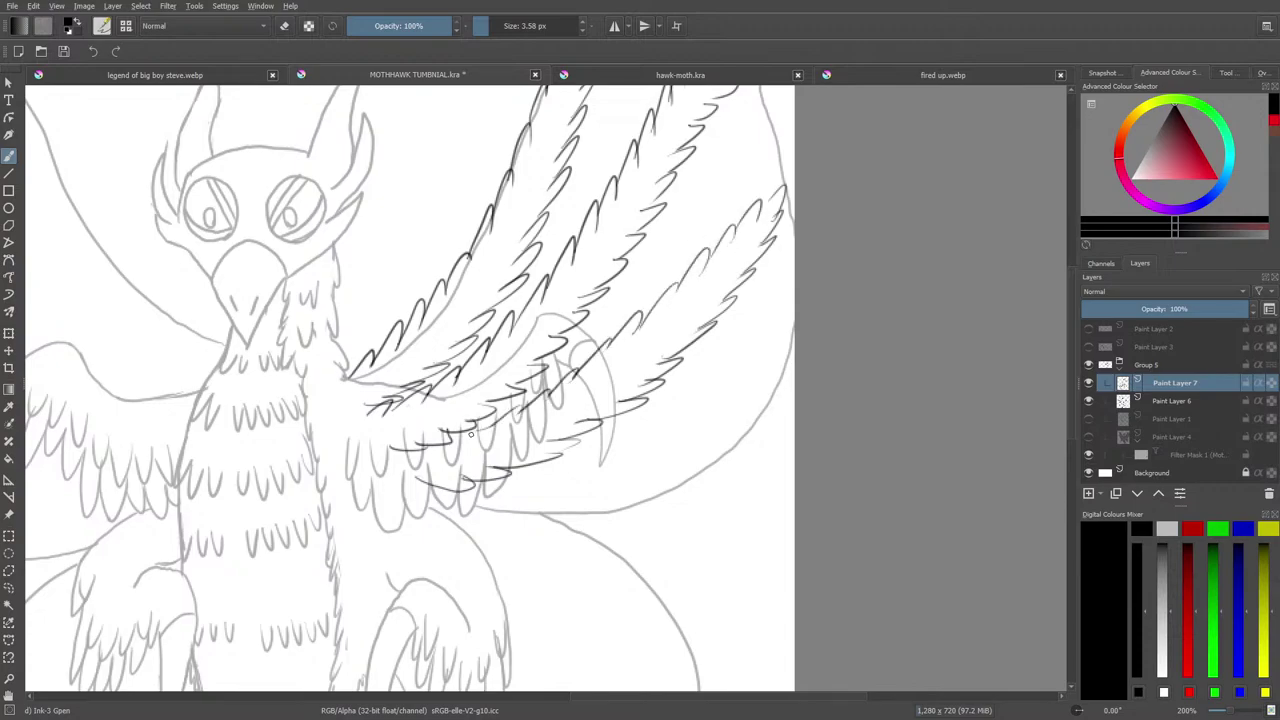
# Compare the lower wing's rib layout in hawk-moth.kra with the MOTHHAWK thumbnail.
pyautogui.moveTo(1238, 713); pyautogui.dragTo(1235, 716)
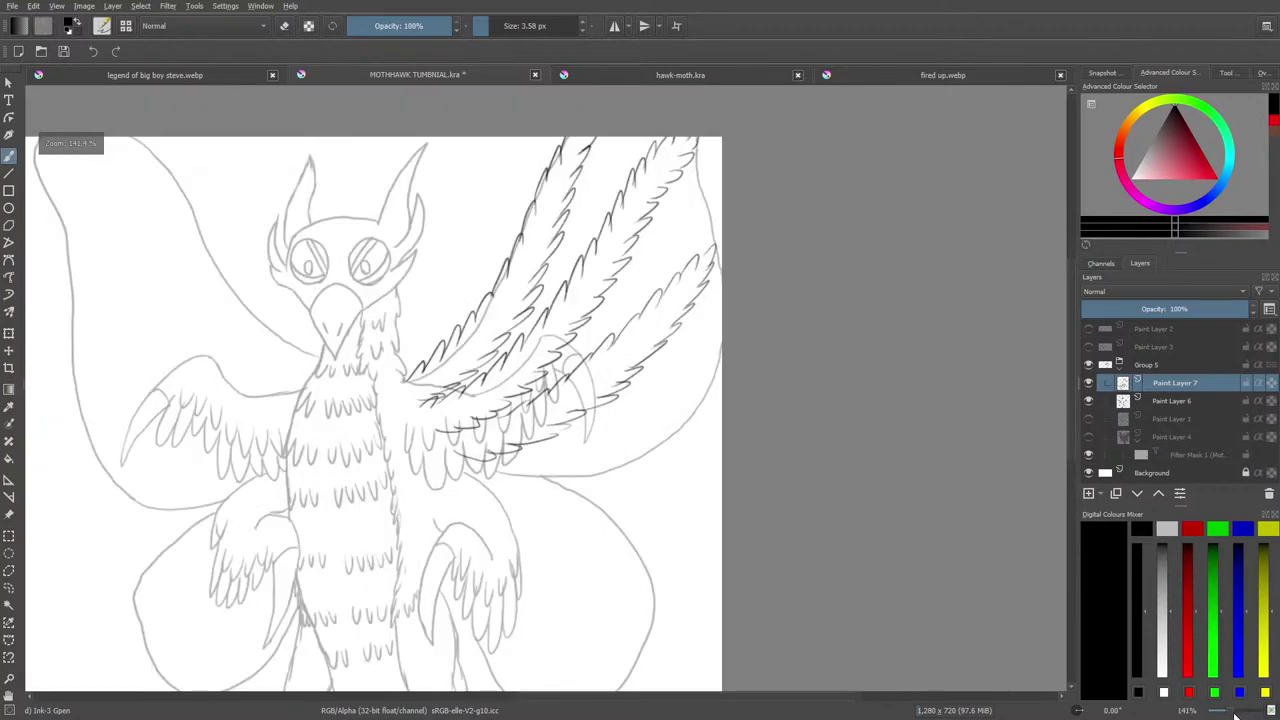
pyautogui.scroll(-3, 1072, 423)
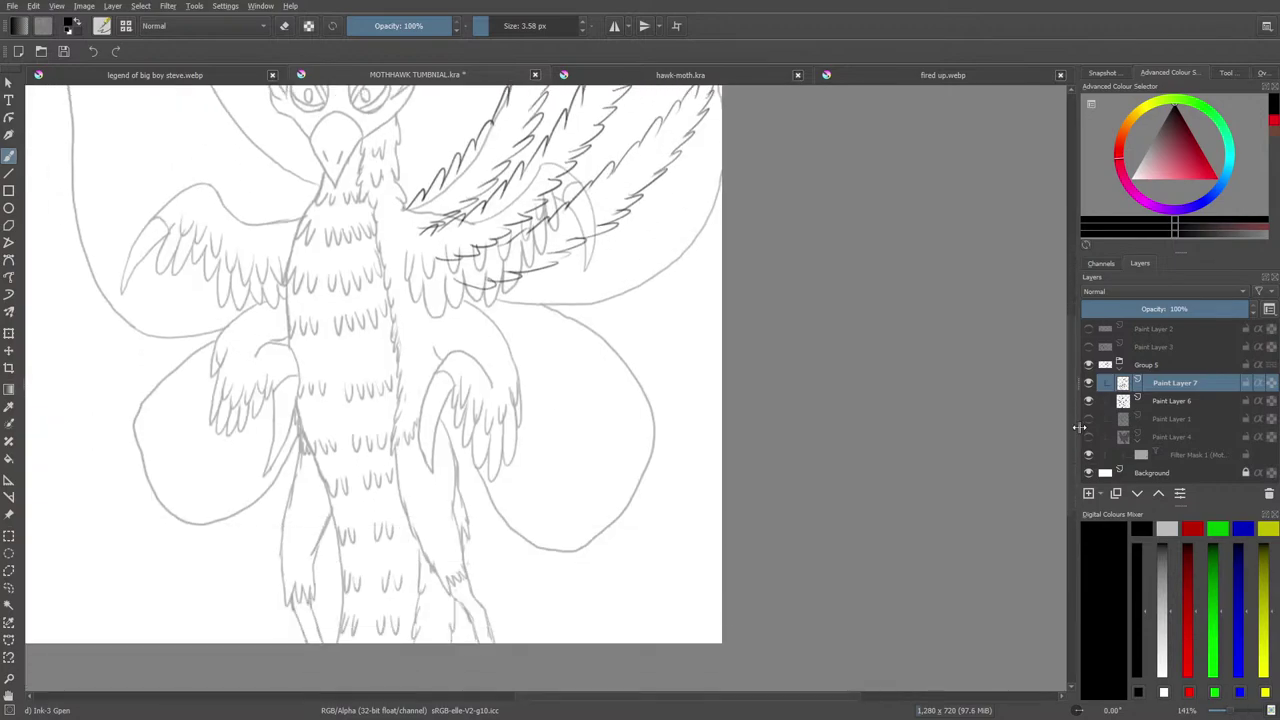
pyautogui.click(636, 75)
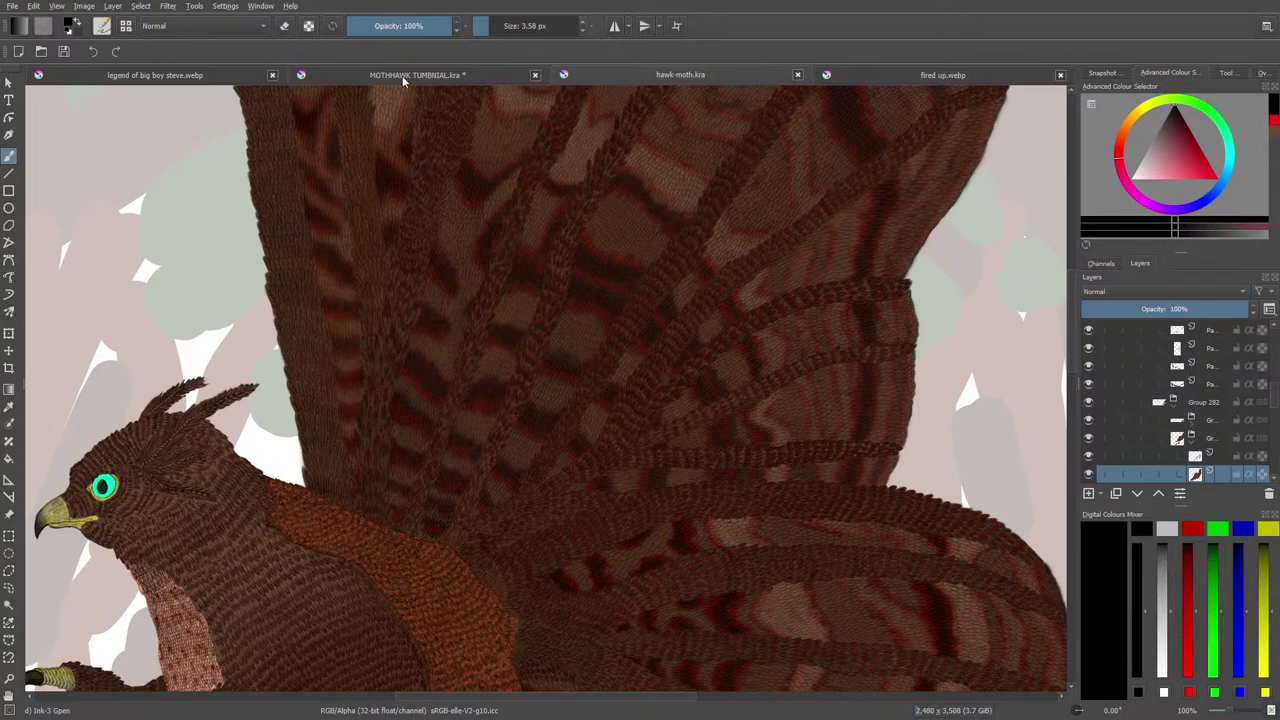
pyautogui.scroll(-4, 1072, 394)
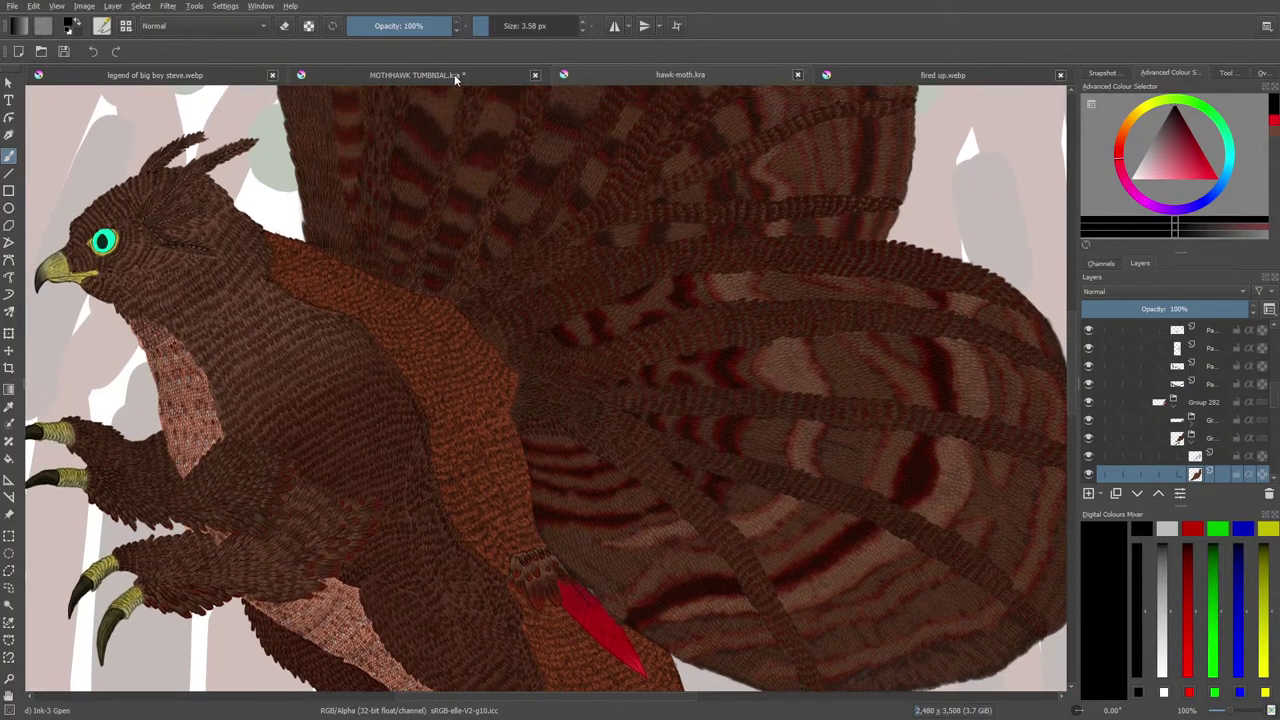
pyautogui.click(441, 75)
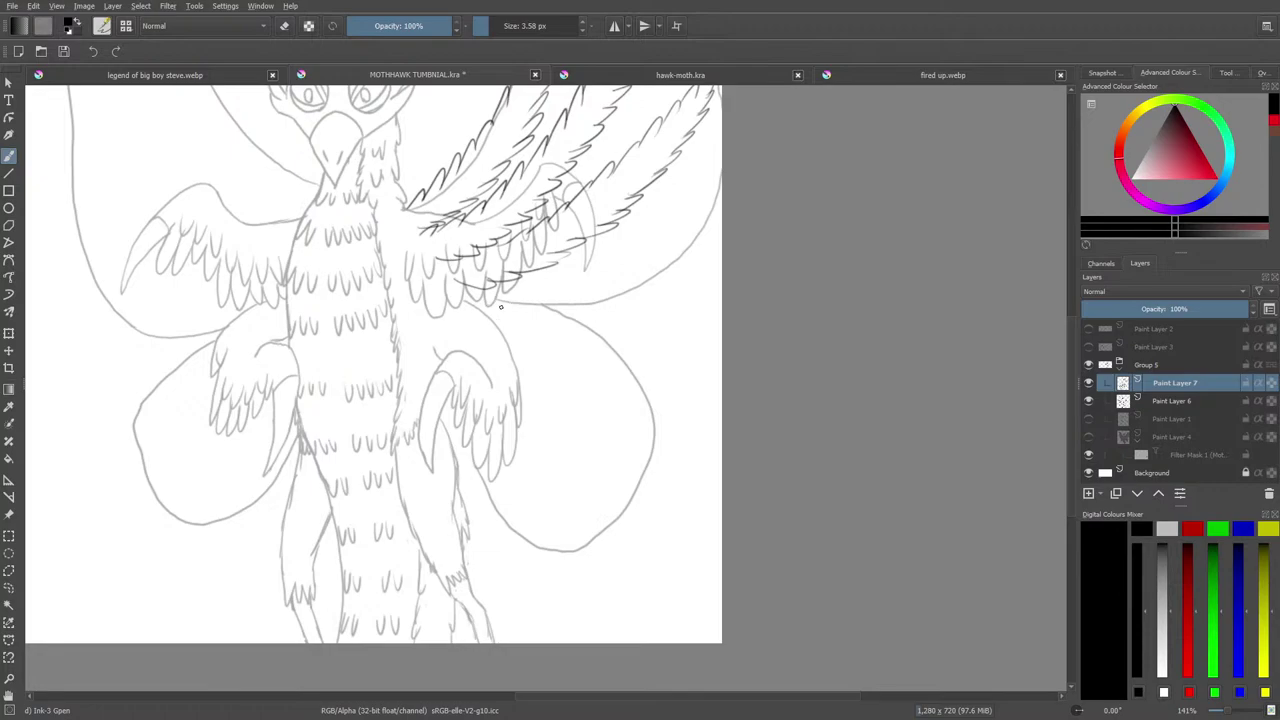
pyautogui.click(678, 74)
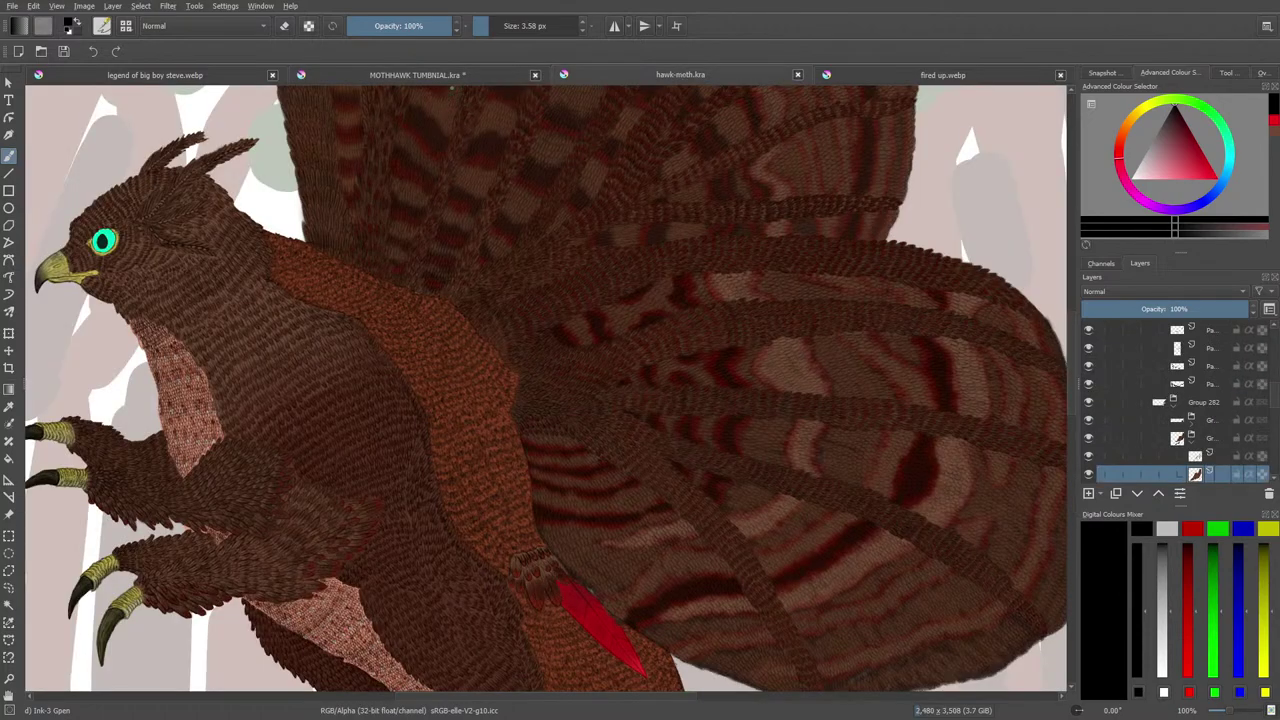
pyautogui.click(455, 76)
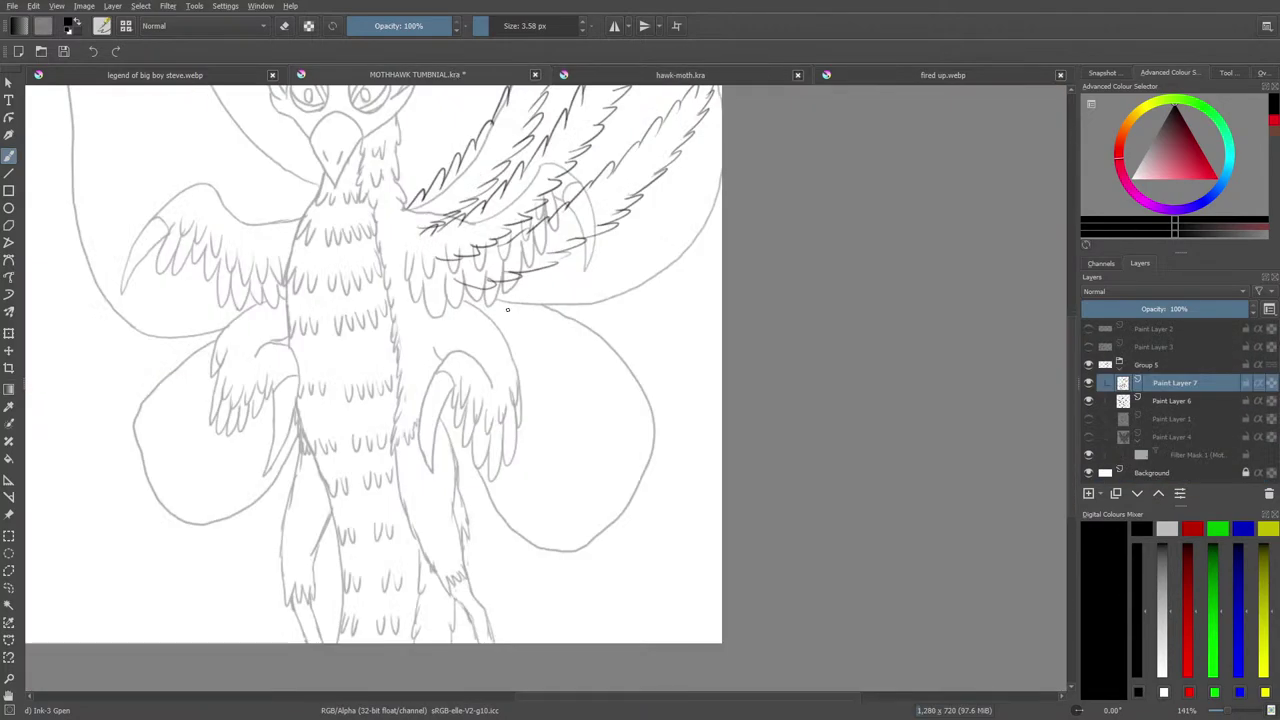
# Ink a curved, feather-edged rib along the right lower wing's outer edge, with both rows of feather tips meeting at its end.
pyautogui.moveTo(538, 304)
pyautogui.mouseDown()
pyautogui.moveTo(642, 380)
pyautogui.moveTo(632, 389)
pyautogui.moveTo(656, 412)
pyautogui.moveTo(645, 411)
pyautogui.moveTo(653, 458)
pyautogui.moveTo(621, 484)
pyautogui.mouseUp()
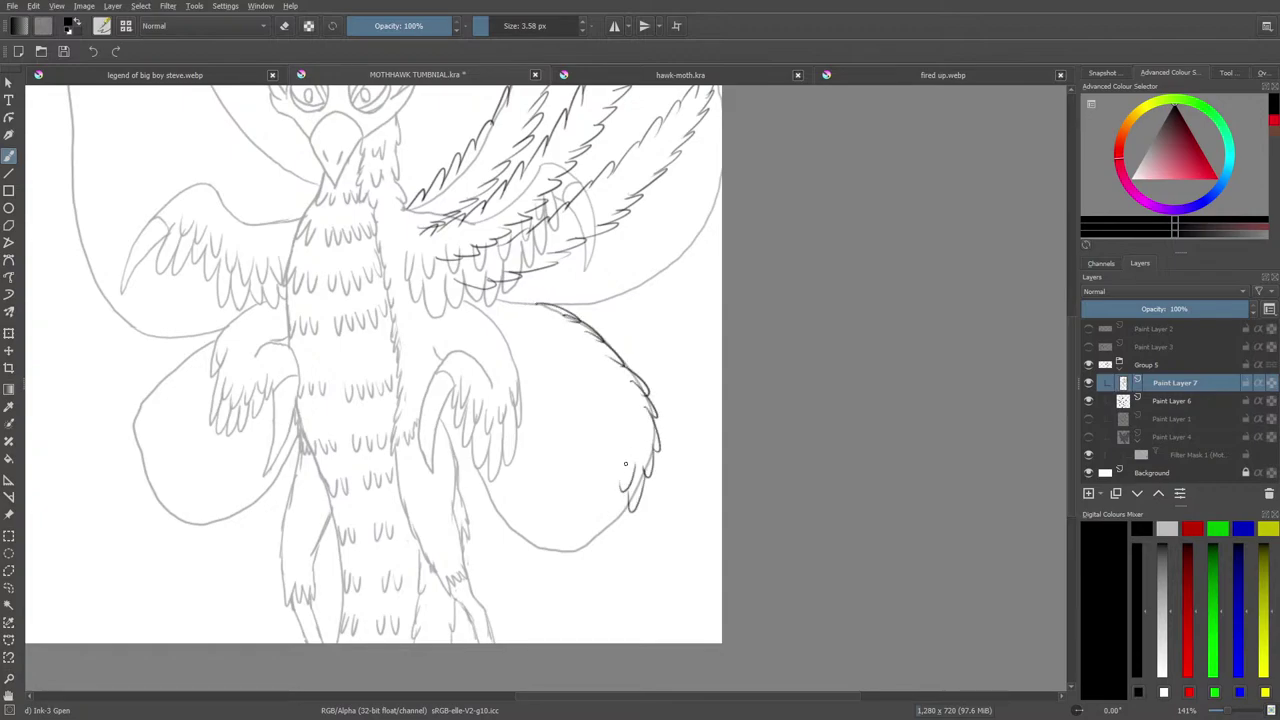
pyautogui.moveTo(629, 439); pyautogui.dragTo(618, 448)
pyautogui.moveTo(622, 398)
pyautogui.mouseDown()
pyautogui.moveTo(614, 444)
pyautogui.moveTo(602, 428)
pyautogui.mouseUp()
pyautogui.moveTo(600, 376); pyautogui.dragTo(594, 410)
pyautogui.moveTo(596, 386)
pyautogui.mouseDown()
pyautogui.moveTo(588, 410)
pyautogui.moveTo(574, 392)
pyautogui.mouseUp()
pyautogui.moveTo(568, 346)
pyautogui.mouseDown()
pyautogui.moveTo(566, 376)
pyautogui.moveTo(534, 354)
pyautogui.mouseUp()
pyautogui.moveTo(513, 322); pyautogui.dragTo(520, 346)
pyautogui.moveTo(492, 314); pyautogui.dragTo(499, 338)
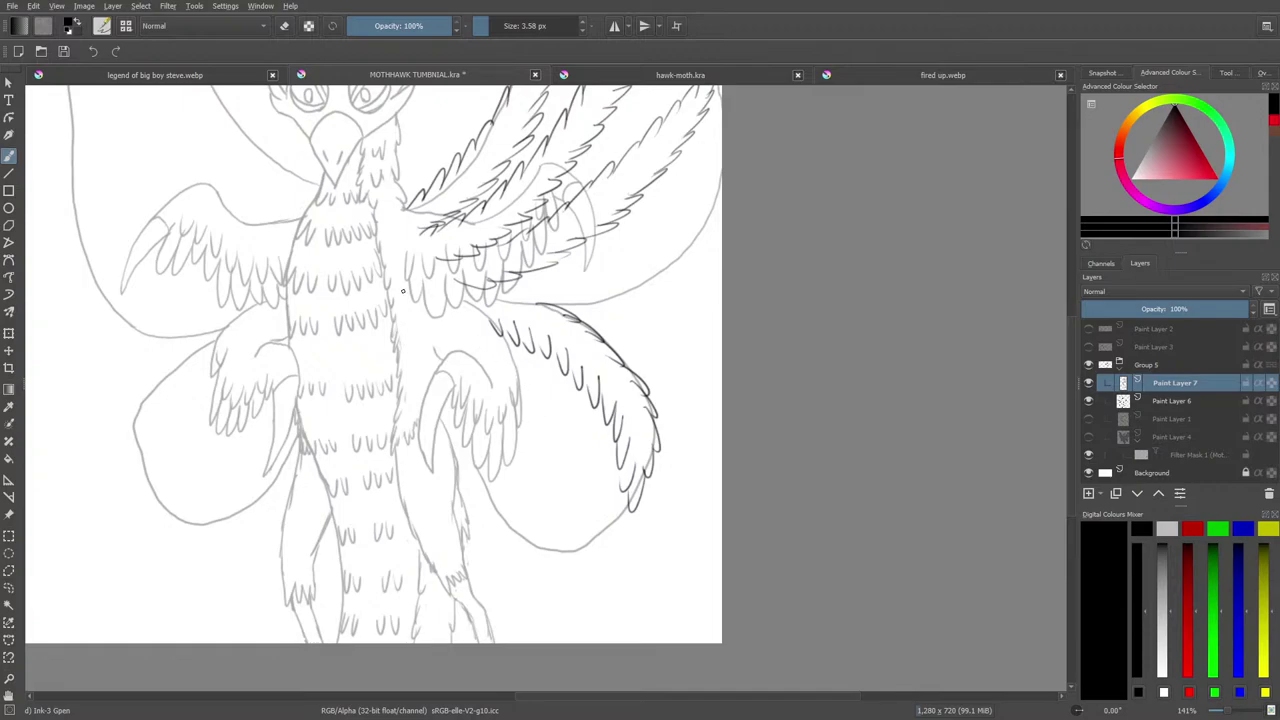
# Ink a second feather-edged rib curving down the inner part of the right lower wing, behind the middle arm.
pyautogui.moveTo(482, 328)
pyautogui.mouseDown()
pyautogui.moveTo(540, 414)
pyautogui.moveTo(552, 482)
pyautogui.moveTo(527, 535)
pyautogui.moveTo(501, 411)
pyautogui.moveTo(494, 432)
pyautogui.mouseUp()
pyautogui.moveTo(496, 410); pyautogui.dragTo(490, 388)
pyautogui.moveTo(459, 349)
pyautogui.mouseDown()
pyautogui.moveTo(467, 371)
pyautogui.moveTo(455, 362)
pyautogui.mouseUp()
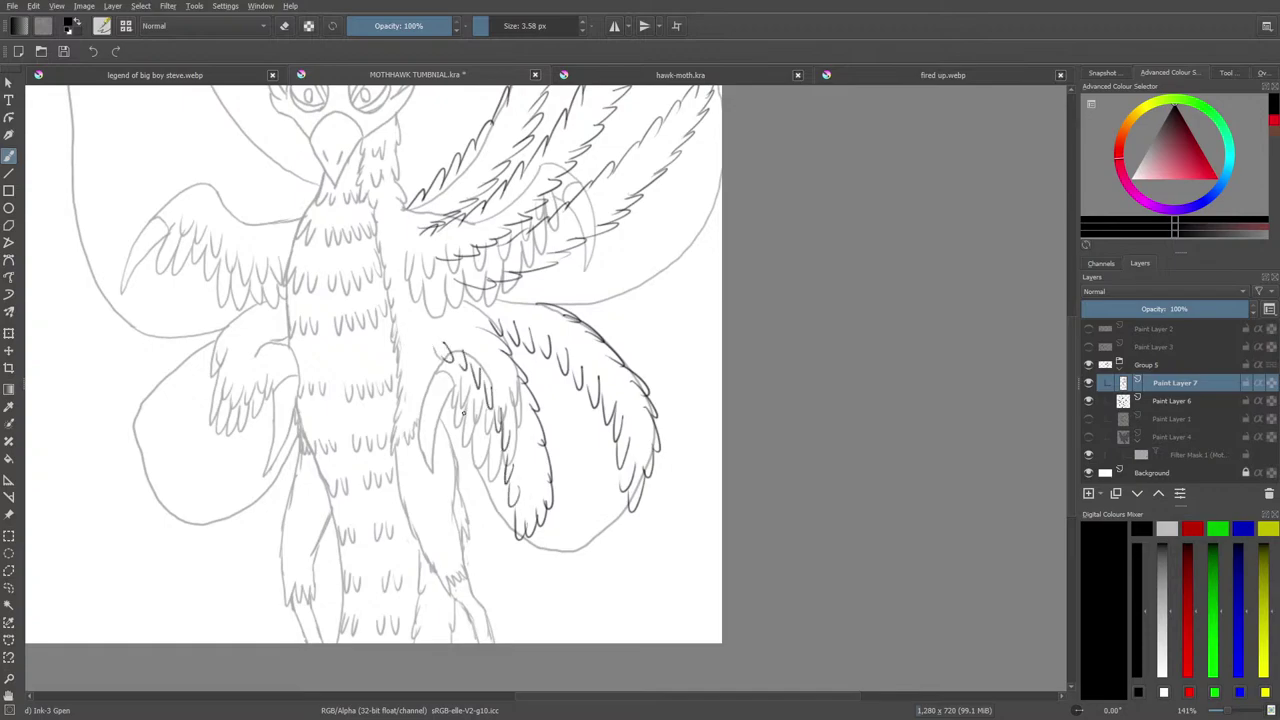
# Ink overlapping feather tips along the left upper wing's inner edge from the neck to the canvas top.
pyautogui.moveTo(536, 703); pyautogui.dragTo(473, 712)
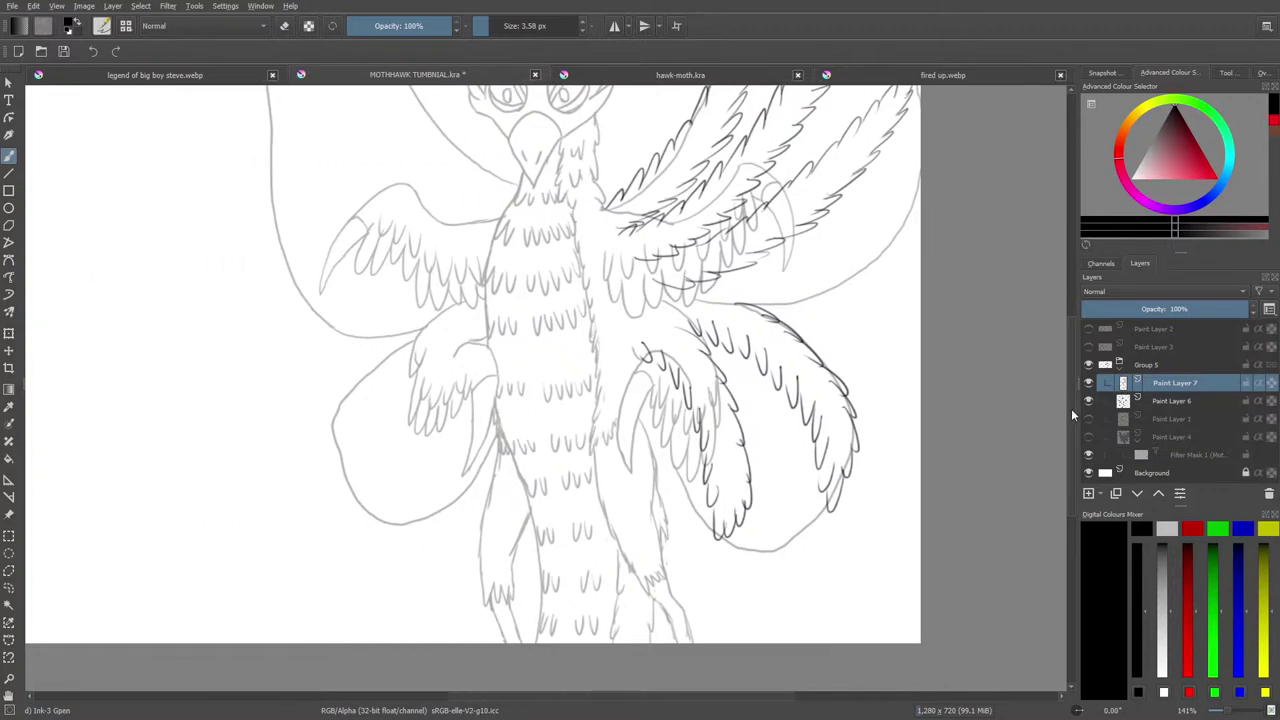
pyautogui.moveTo(1071, 408); pyautogui.dragTo(1066, 342)
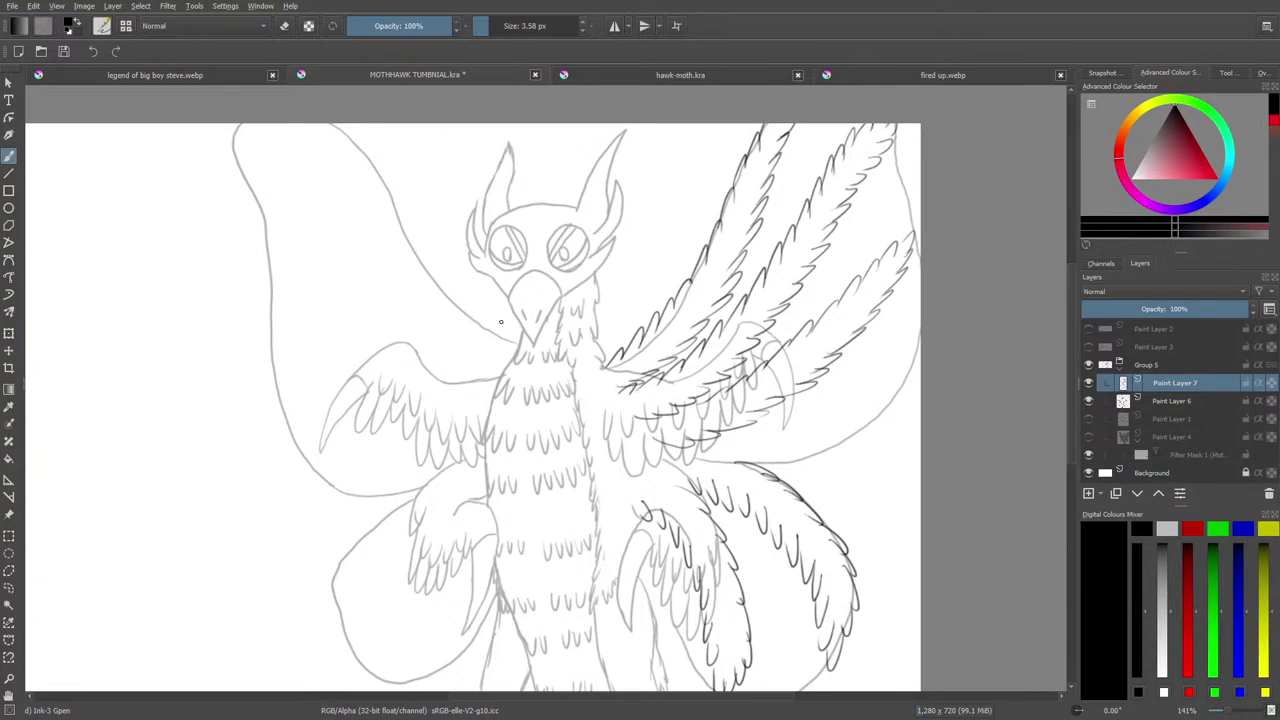
pyautogui.moveTo(518, 348)
pyautogui.mouseDown()
pyautogui.moveTo(438, 280)
pyautogui.moveTo(431, 290)
pyautogui.moveTo(381, 175)
pyautogui.moveTo(346, 126)
pyautogui.mouseUp()
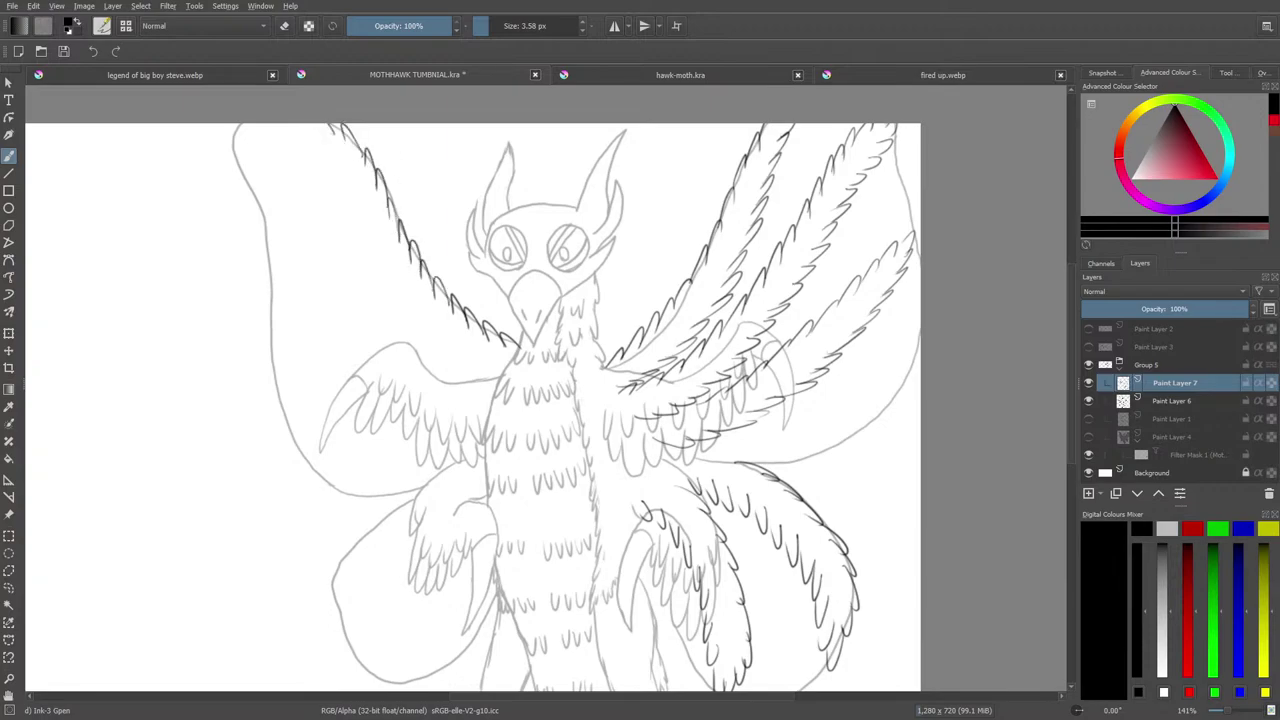
# Ink the second row of feather tips along the left upper wing's inner rib, from the canvas top to the shoulder.
pyautogui.moveTo(246, 124)
pyautogui.mouseDown()
pyautogui.moveTo(343, 207)
pyautogui.moveTo(411, 301)
pyautogui.moveTo(416, 332)
pyautogui.moveTo(461, 353)
pyautogui.moveTo(460, 379)
pyautogui.moveTo(490, 384)
pyautogui.mouseUp()
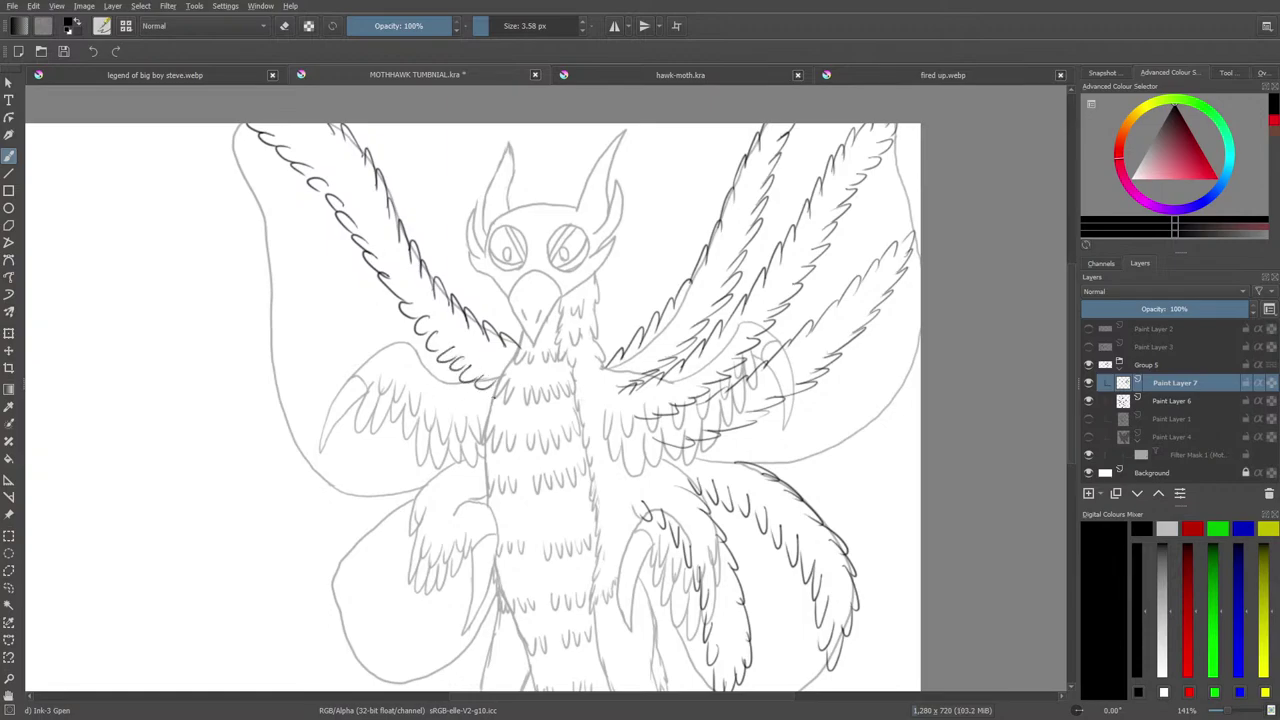
pyautogui.moveTo(463, 384); pyautogui.dragTo(473, 397)
# Ink a feather-edged rib from the left shoulder across the middle of the left upper wing, rounding its tip at the wing's outer edge.
pyautogui.moveTo(447, 376)
pyautogui.mouseDown()
pyautogui.moveTo(452, 389)
pyautogui.moveTo(404, 365)
pyautogui.mouseUp()
pyautogui.moveTo(390, 318)
pyautogui.mouseDown()
pyautogui.moveTo(402, 350)
pyautogui.moveTo(372, 328)
pyautogui.mouseUp()
pyautogui.moveTo(344, 280)
pyautogui.mouseDown()
pyautogui.moveTo(350, 300)
pyautogui.moveTo(296, 286)
pyautogui.moveTo(304, 310)
pyautogui.moveTo(342, 334)
pyautogui.mouseUp()
pyautogui.moveTo(338, 334); pyautogui.dragTo(376, 364)
pyautogui.moveTo(370, 360)
pyautogui.mouseDown()
pyautogui.moveTo(427, 413)
pyautogui.moveTo(454, 421)
pyautogui.moveTo(459, 399)
pyautogui.moveTo(446, 416)
pyautogui.moveTo(479, 439)
pyautogui.mouseUp()
# Ink a short feather-edged rib along the left upper wing's lower edge, from the body out below the upper arm.
pyautogui.moveTo(463, 427)
pyautogui.mouseDown()
pyautogui.moveTo(439, 459)
pyautogui.moveTo(353, 491)
pyautogui.mouseUp()
pyautogui.moveTo(367, 487)
pyautogui.mouseDown()
pyautogui.moveTo(347, 495)
pyautogui.moveTo(410, 484)
pyautogui.mouseUp()
pyautogui.moveTo(408, 492); pyautogui.dragTo(460, 467)
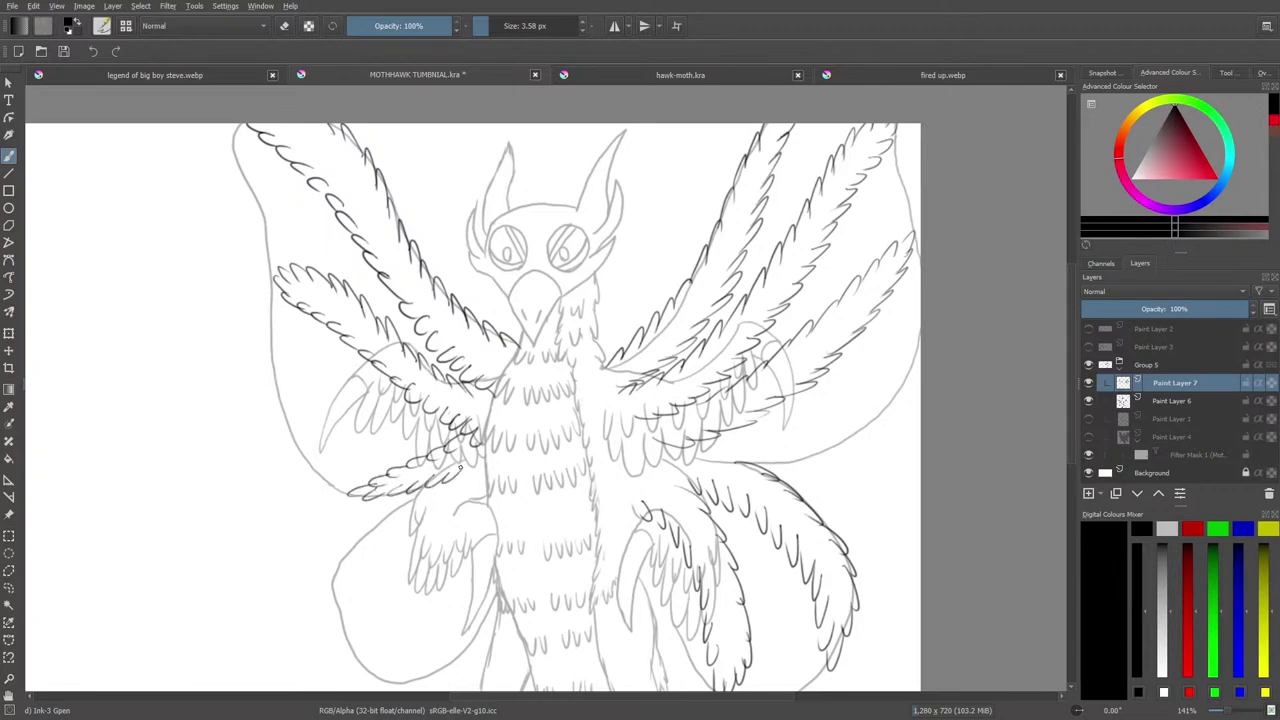
# Ink two curved feather-edged ribs on the left lower wing, one along the outer edge and one behind the lower arm.
pyautogui.moveTo(1072, 333); pyautogui.dragTo(1078, 394)
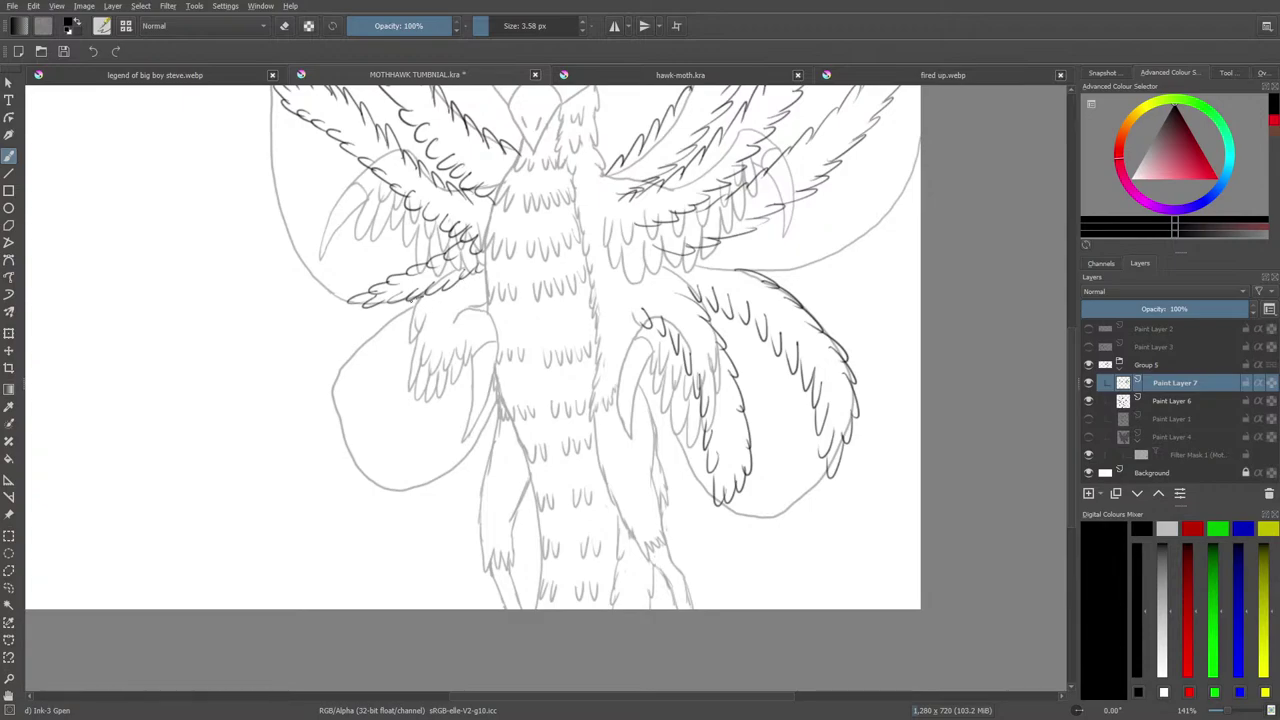
pyautogui.moveTo(420, 300)
pyautogui.mouseDown()
pyautogui.moveTo(343, 365)
pyautogui.moveTo(330, 398)
pyautogui.moveTo(364, 460)
pyautogui.mouseUp()
pyautogui.moveTo(356, 412); pyautogui.dragTo(366, 432)
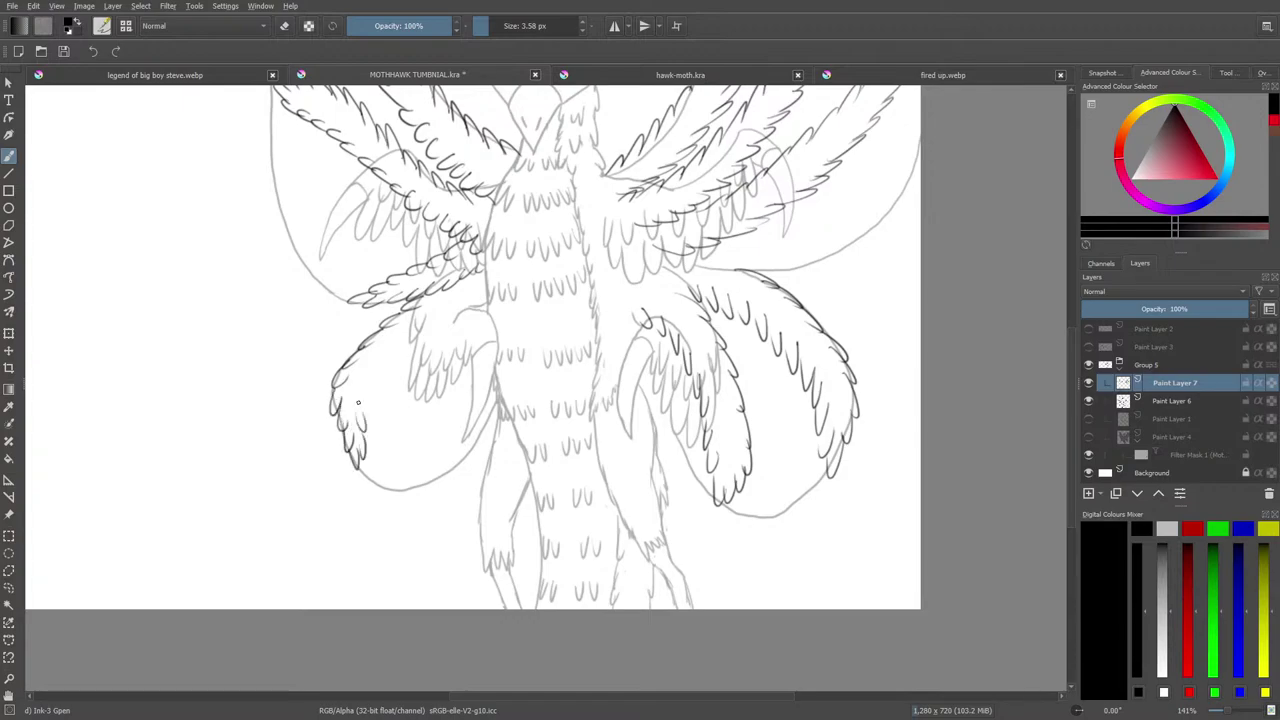
pyautogui.moveTo(362, 386)
pyautogui.mouseDown()
pyautogui.moveTo(368, 404)
pyautogui.moveTo(376, 384)
pyautogui.mouseUp()
pyautogui.moveTo(380, 348)
pyautogui.mouseDown()
pyautogui.moveTo(390, 366)
pyautogui.moveTo(404, 342)
pyautogui.mouseUp()
pyautogui.moveTo(406, 352)
pyautogui.mouseDown()
pyautogui.moveTo(416, 330)
pyautogui.moveTo(478, 300)
pyautogui.mouseUp()
pyautogui.moveTo(474, 312)
pyautogui.mouseDown()
pyautogui.moveTo(430, 346)
pyautogui.moveTo(476, 312)
pyautogui.mouseUp()
pyautogui.moveTo(446, 354)
pyautogui.mouseDown()
pyautogui.moveTo(410, 417)
pyautogui.moveTo(409, 464)
pyautogui.moveTo(437, 466)
pyautogui.moveTo(492, 336)
pyautogui.mouseUp()
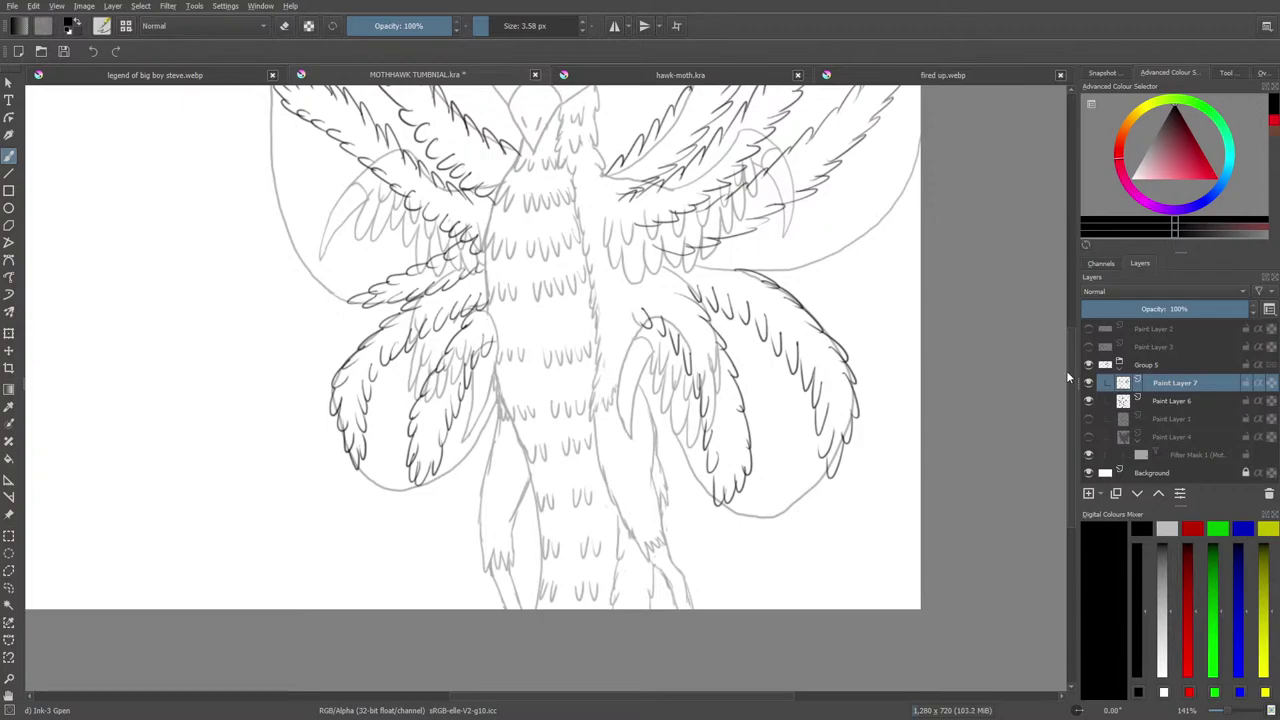
# Compare the ribs on Paint Layer 7 with the body line art, the rough sketch on Paint Layer 1 and the silhouette on Paint Layer 4.
pyautogui.scroll(3, 1070, 360)
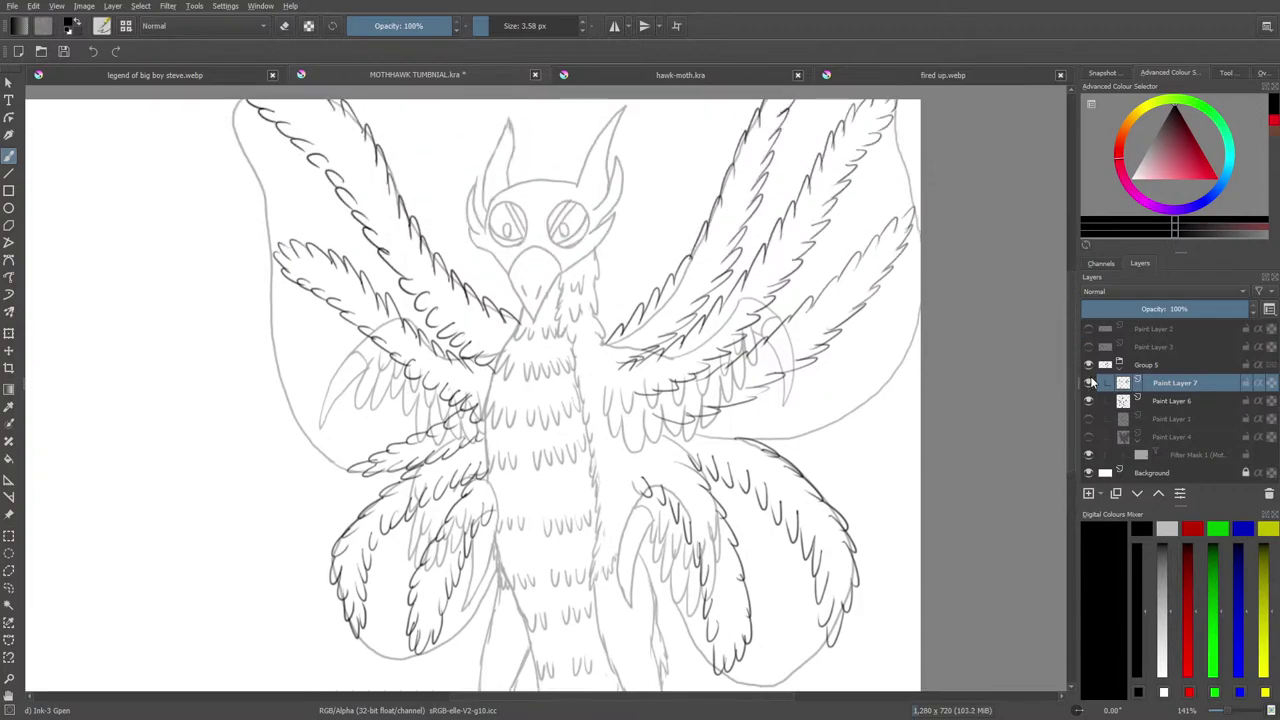
pyautogui.click(1088, 383)
pyautogui.click(1088, 383)
pyautogui.click(1088, 383)
pyautogui.click(1088, 383)
pyautogui.click(1088, 383)
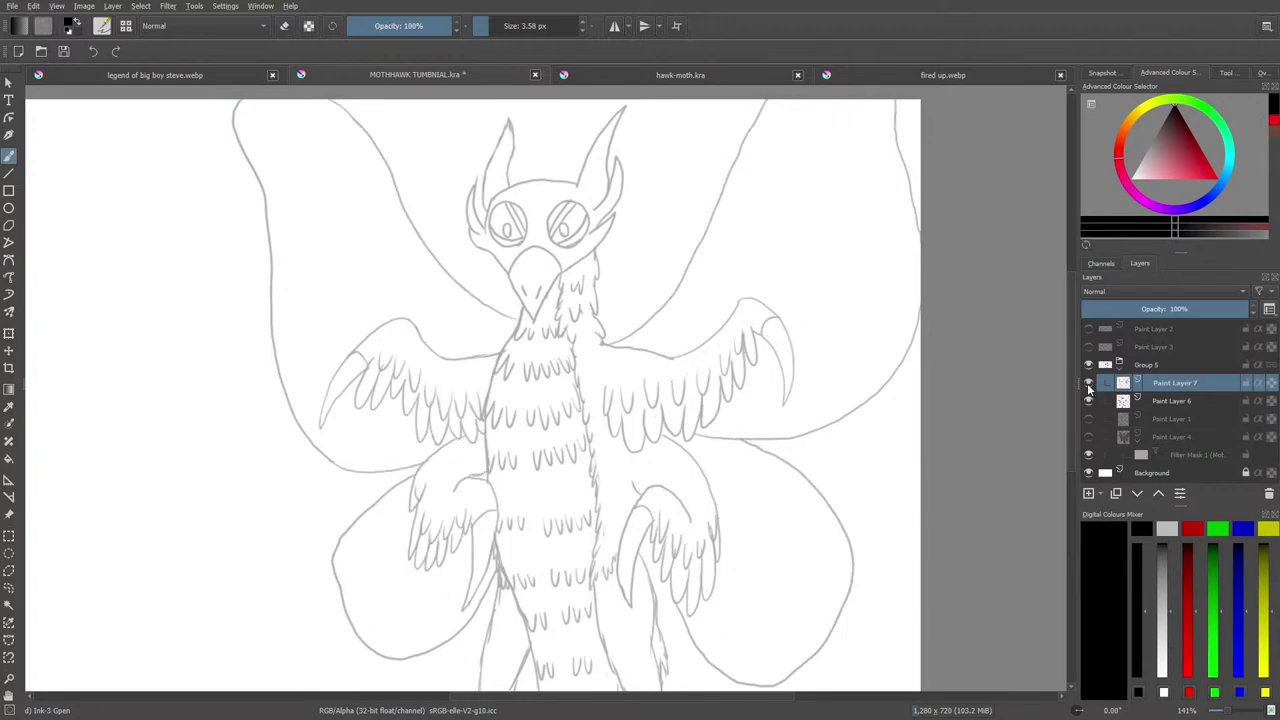
pyautogui.click(1087, 392)
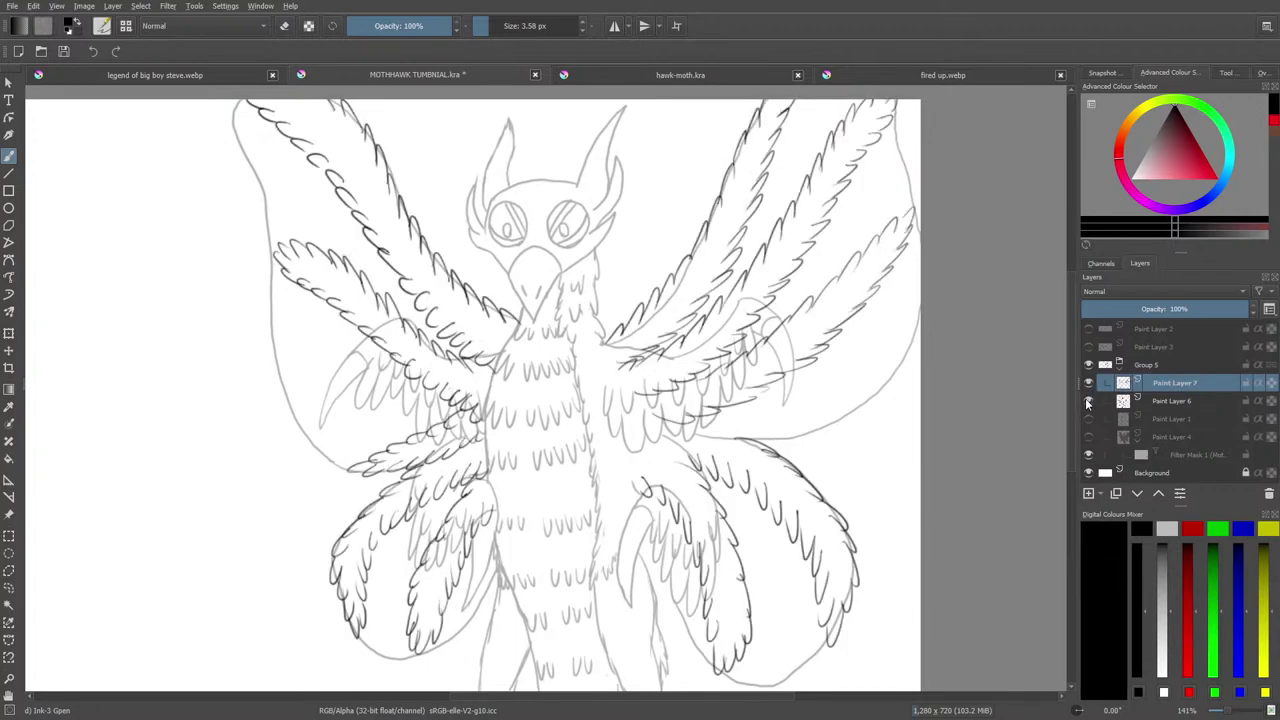
pyautogui.click(1090, 422)
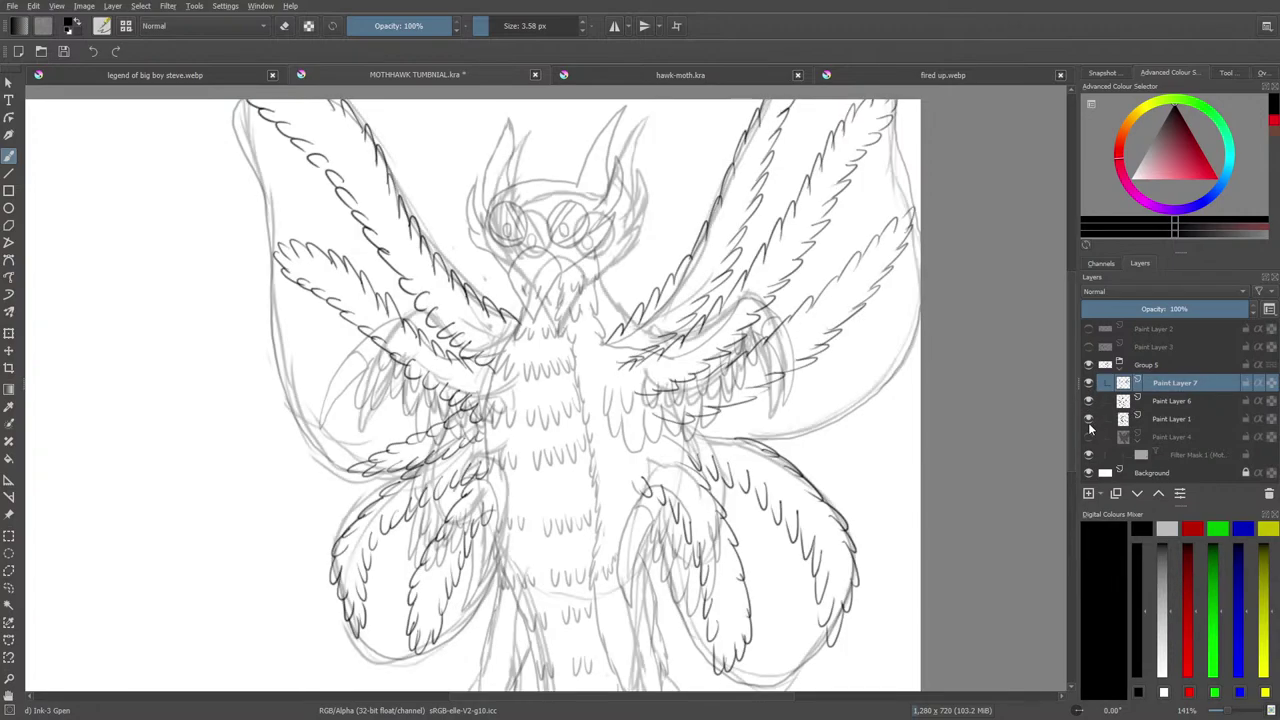
pyautogui.click(1089, 425)
pyautogui.click(1088, 440)
pyautogui.click(1089, 441)
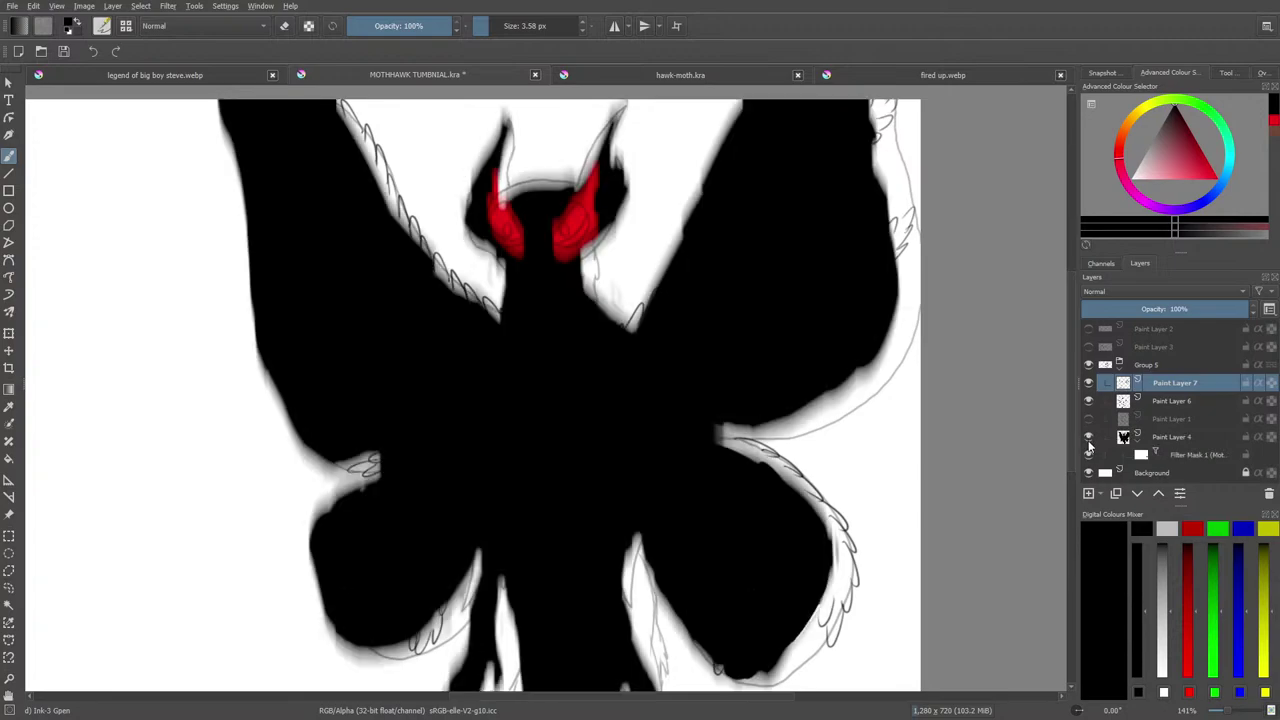
pyautogui.click(1088, 441)
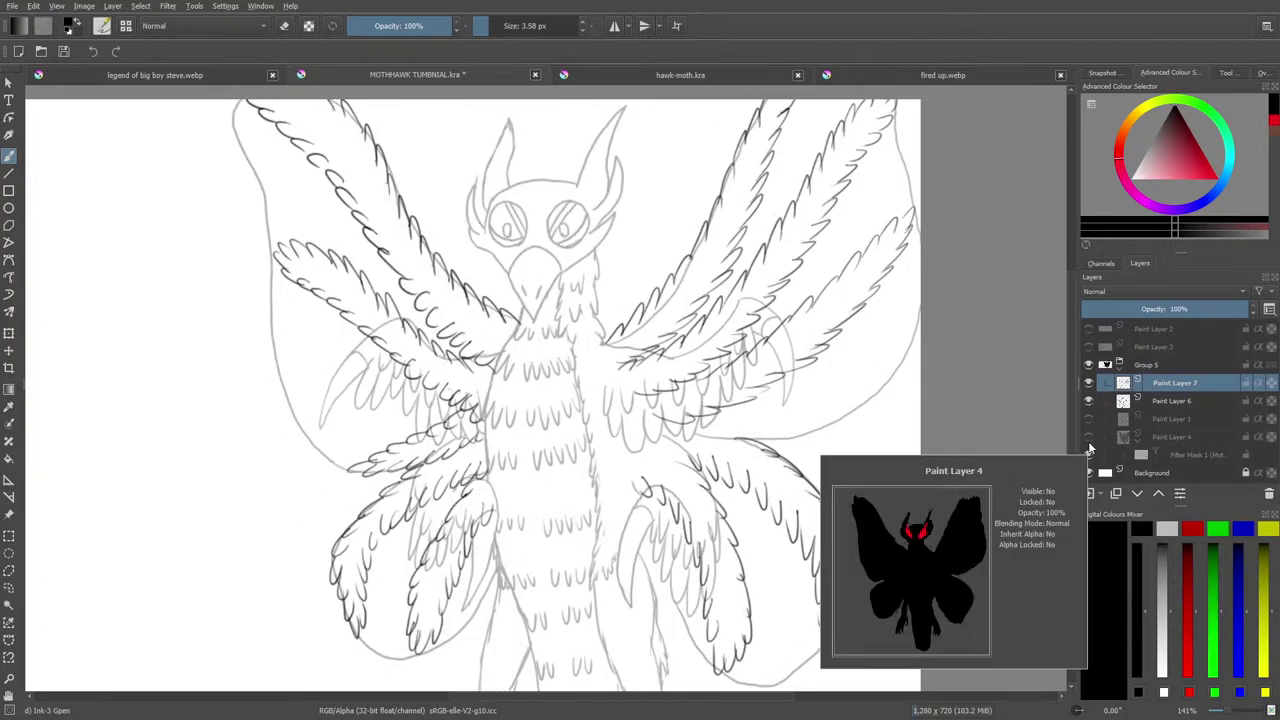
# Set the opacity of Paint Layer 6 to 100%.
pyautogui.click(1170, 401)
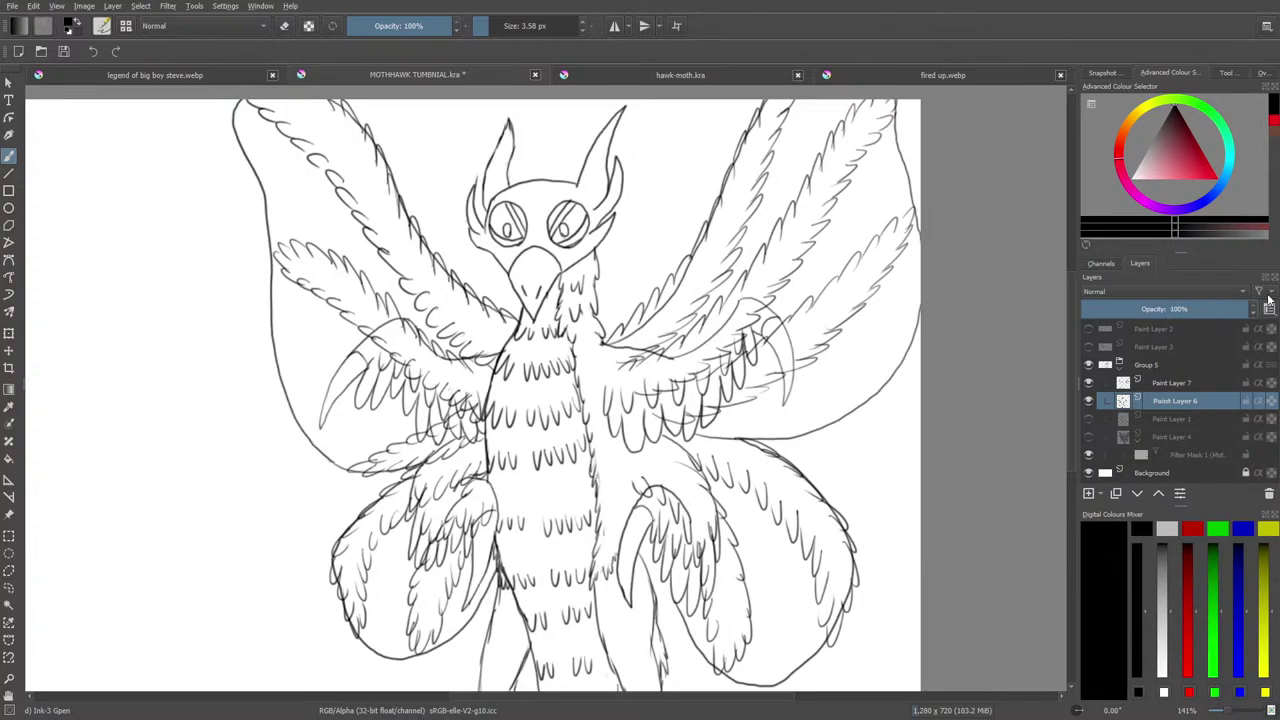
pyautogui.click(1157, 386)
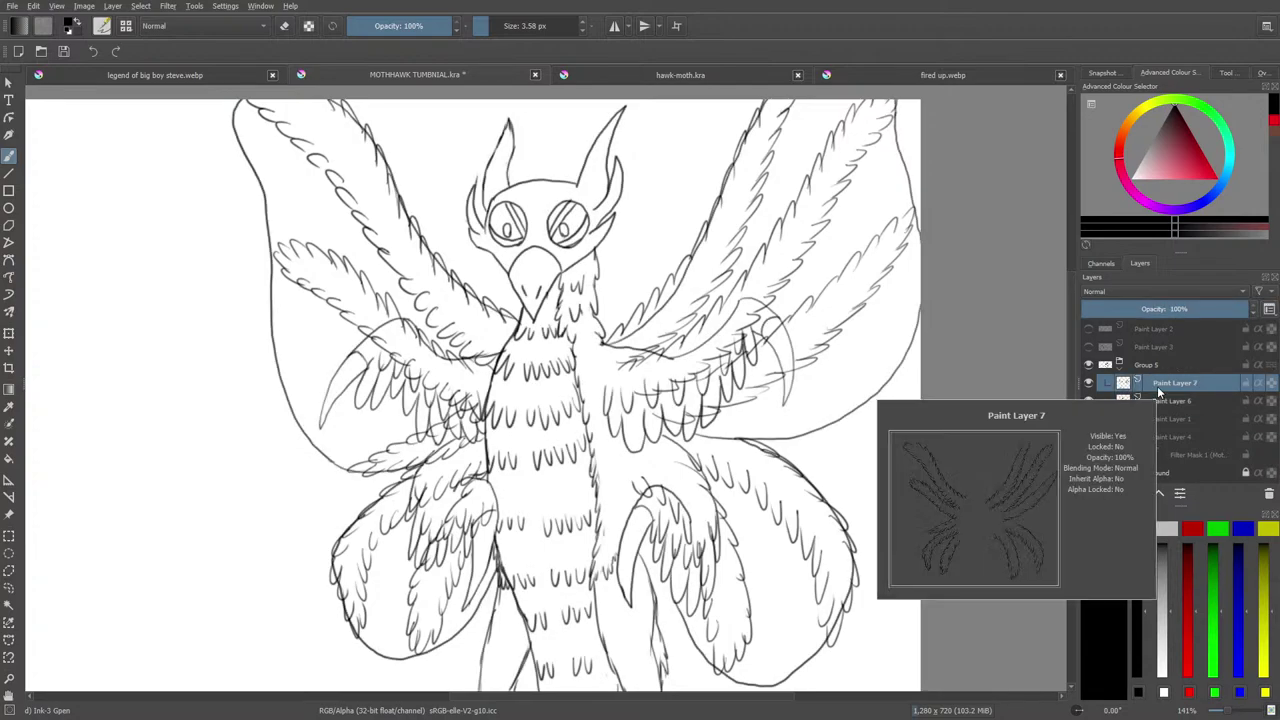
# On Paint Layer 6, erase the right upper wing's smooth inner edge line where it runs behind the feather-edged rib.
pyautogui.click(1161, 400)
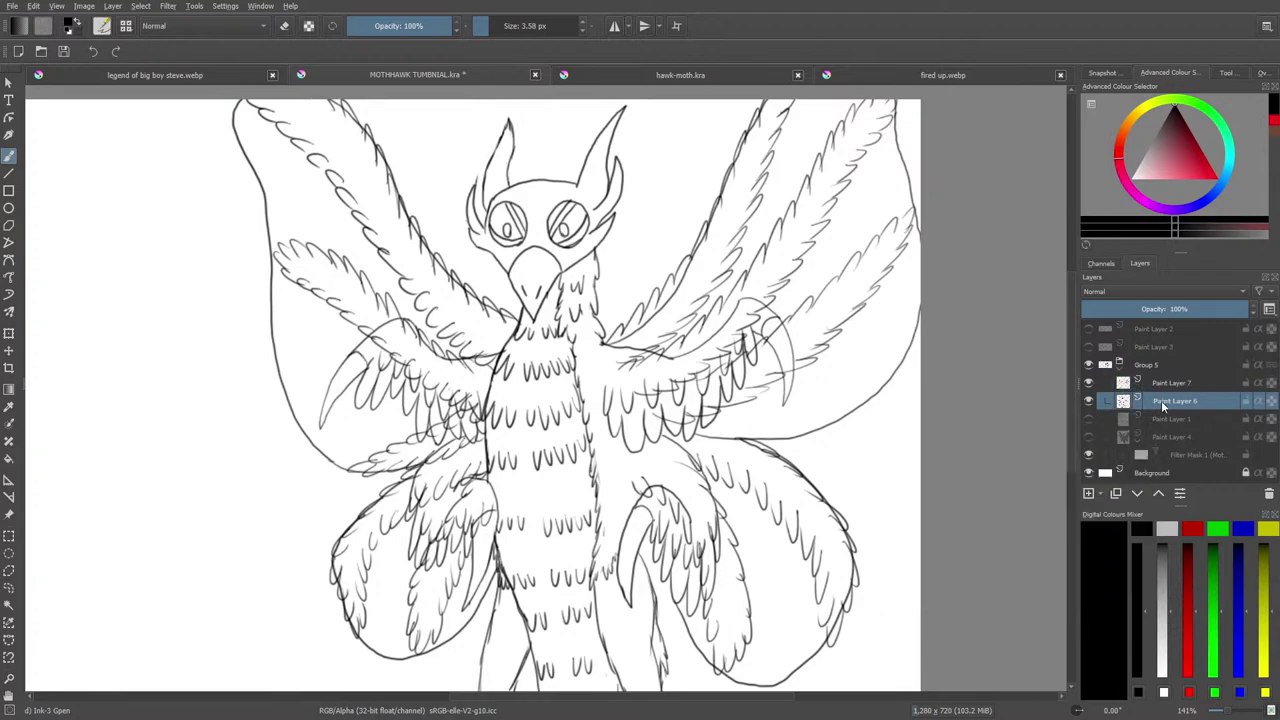
pyautogui.press('e')
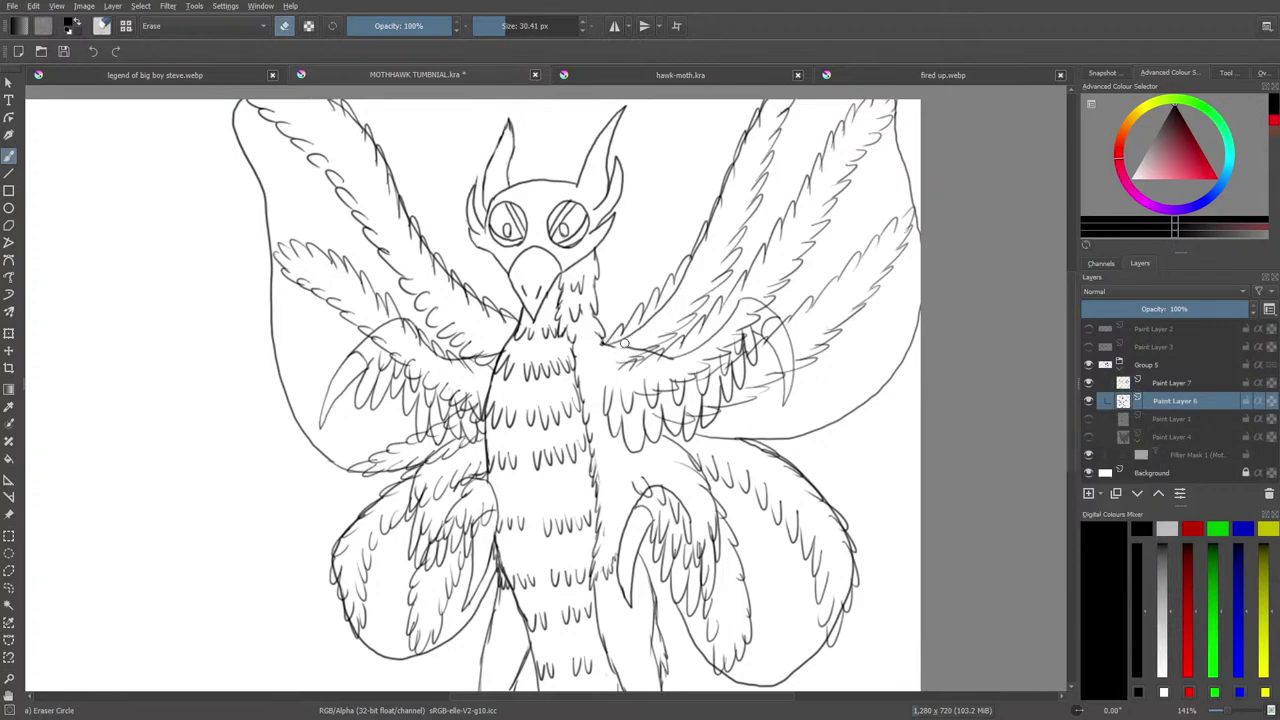
pyautogui.moveTo(606, 353); pyautogui.dragTo(616, 350)
pyautogui.keyDown('ctrl'); pyautogui.click(619, 343); pyautogui.keyUp('ctrl')
pyautogui.moveTo(629, 336); pyautogui.dragTo(614, 338)
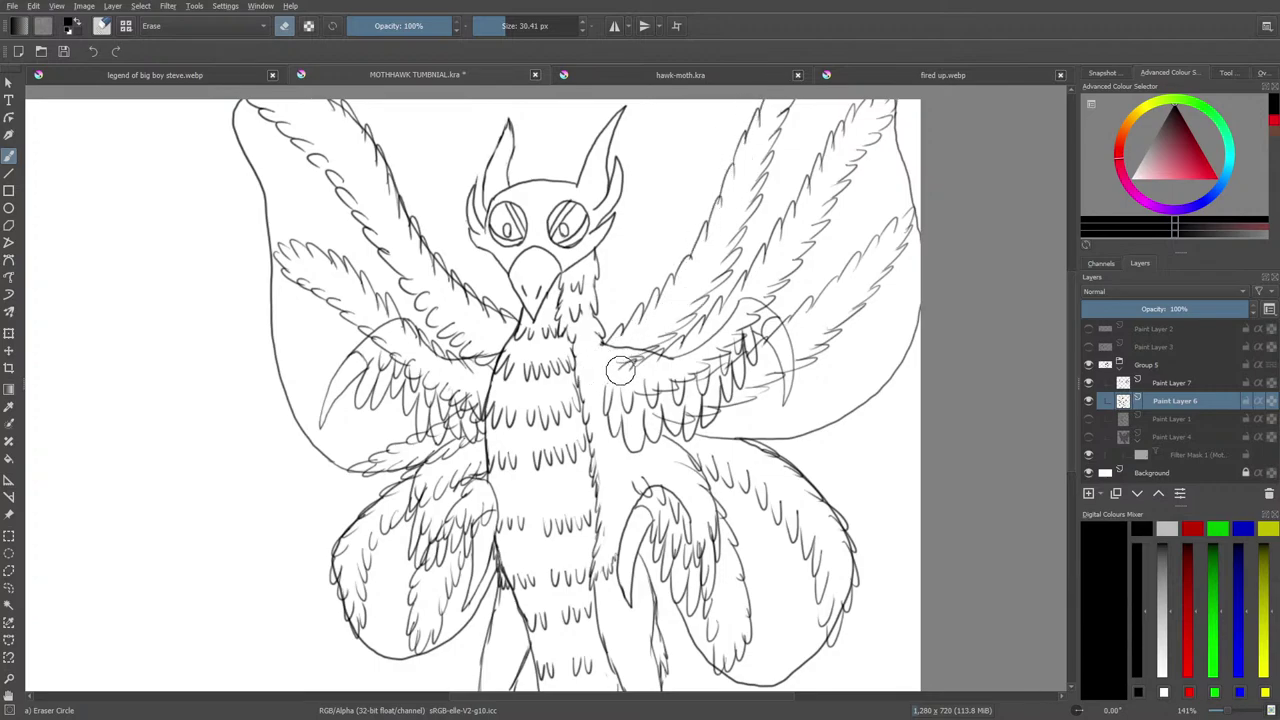
# On Paint Layer 7, erase the rib feathers overlapping the right arms and claws, reducing the eraser to 10.16 px for the tight spots.
pyautogui.click(1176, 386)
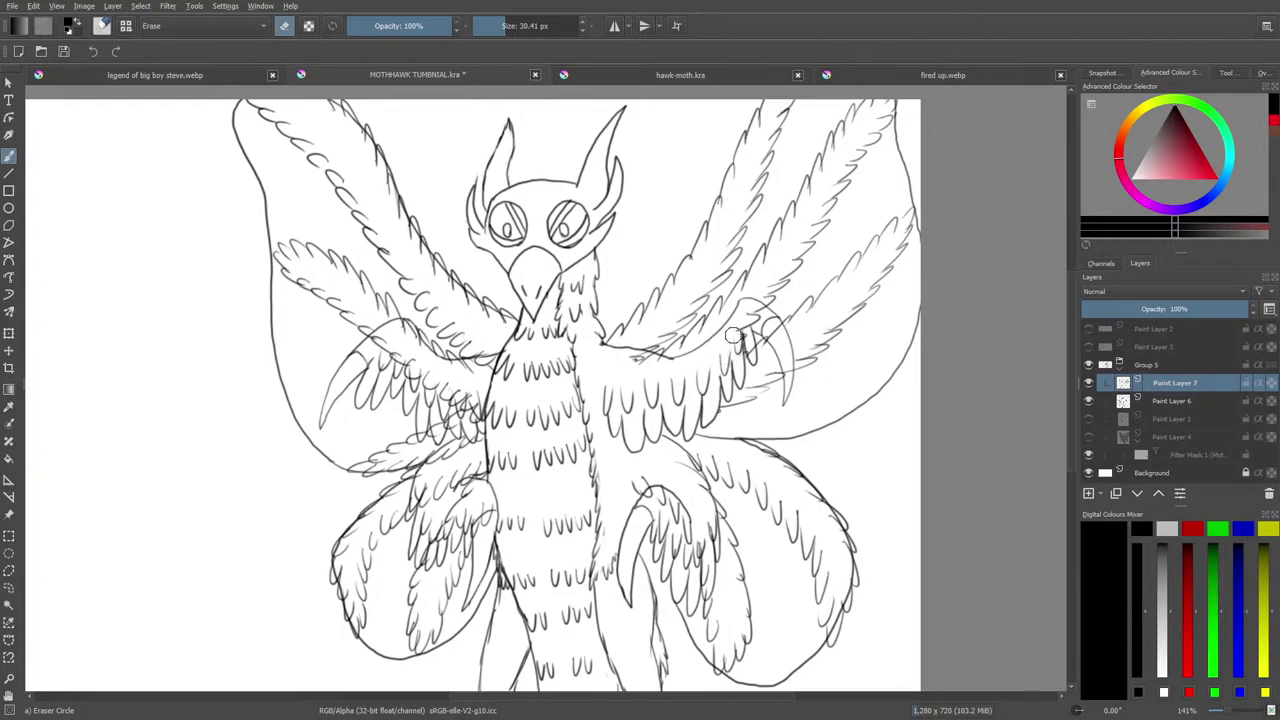
pyautogui.moveTo(733, 335)
pyautogui.mouseDown()
pyautogui.moveTo(745, 340)
pyautogui.moveTo(754, 312)
pyautogui.mouseUp()
pyautogui.click(497, 28)
pyautogui.moveTo(499, 28); pyautogui.dragTo(495, 29)
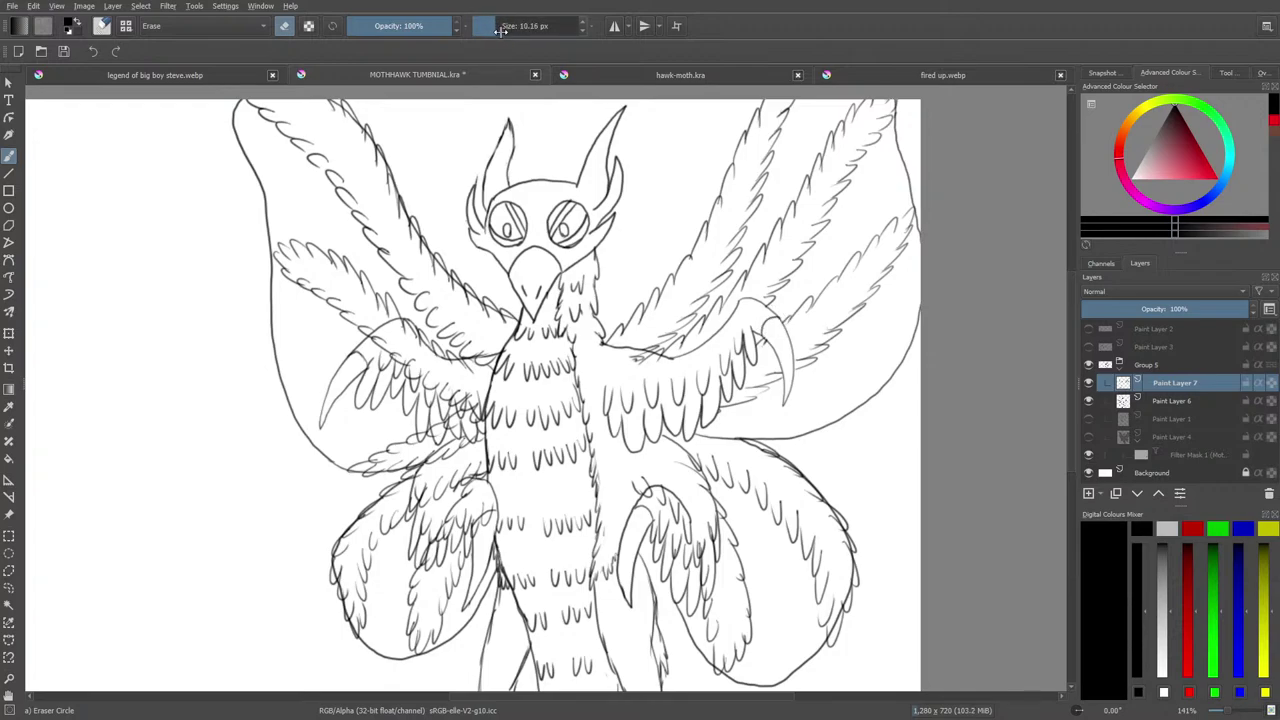
pyautogui.moveTo(640, 366)
pyautogui.mouseDown()
pyautogui.moveTo(628, 357)
pyautogui.moveTo(659, 360)
pyautogui.mouseUp()
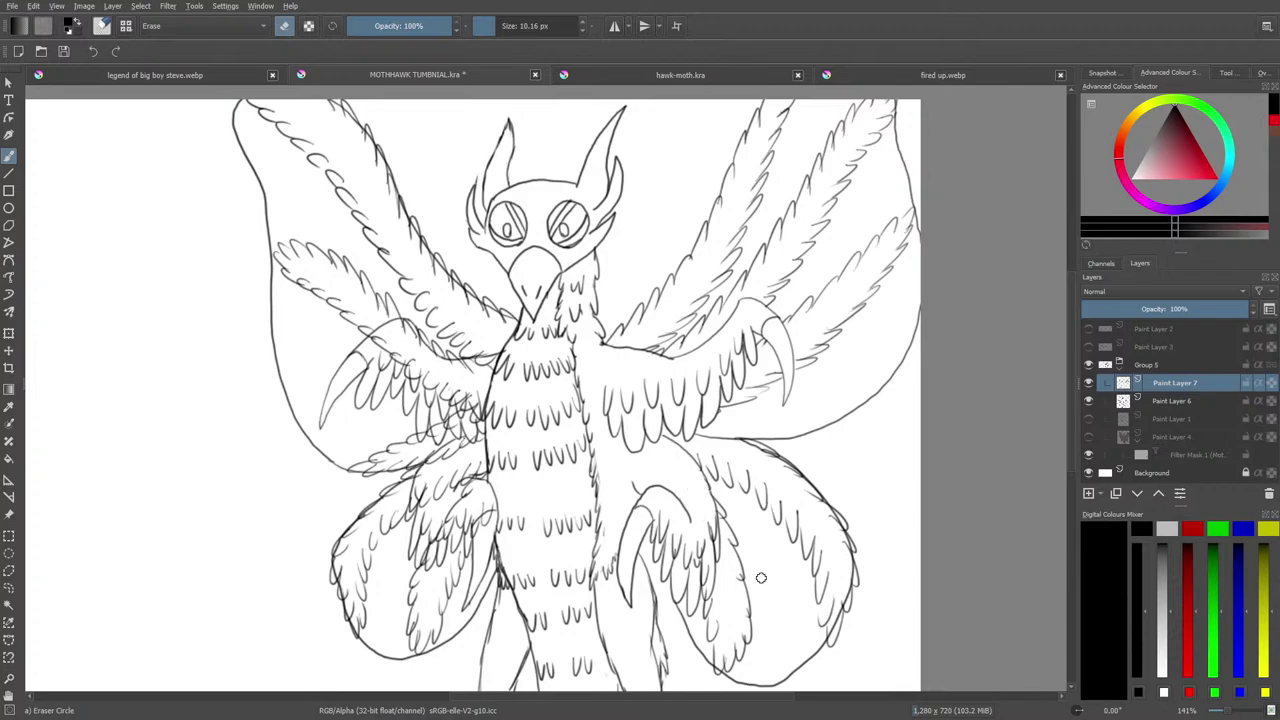
# On Paint Layer 6, erase the smooth outer edge lines of both lower wings where the feather-edged ribs cover them.
pyautogui.click(1159, 402)
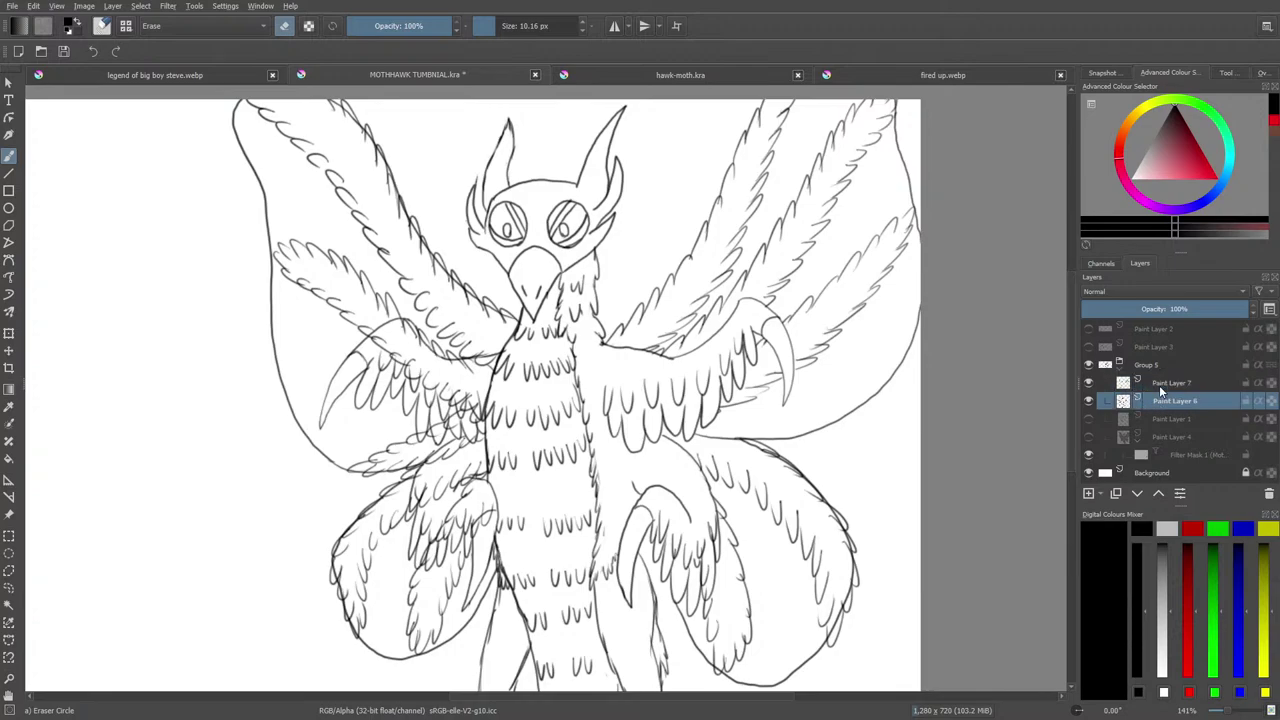
pyautogui.moveTo(757, 458)
pyautogui.mouseDown()
pyautogui.moveTo(835, 512)
pyautogui.moveTo(850, 604)
pyautogui.moveTo(846, 561)
pyautogui.mouseUp()
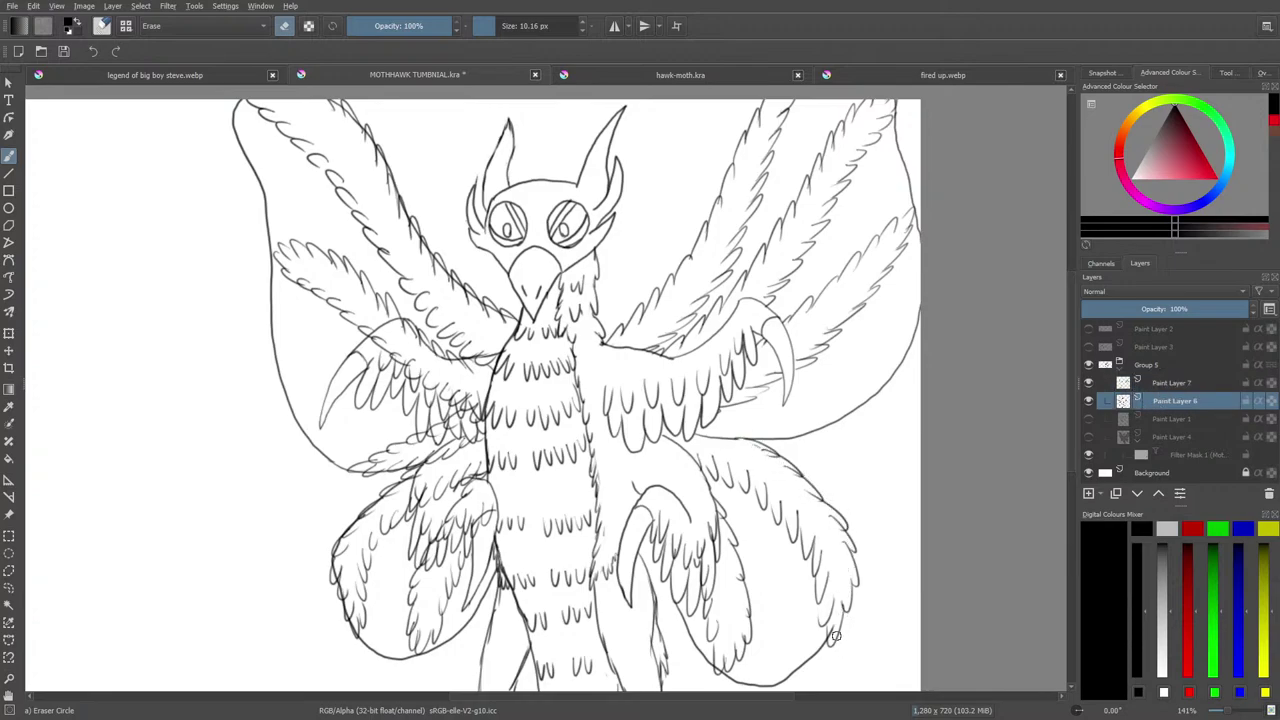
pyautogui.moveTo(836, 630); pyautogui.dragTo(831, 646)
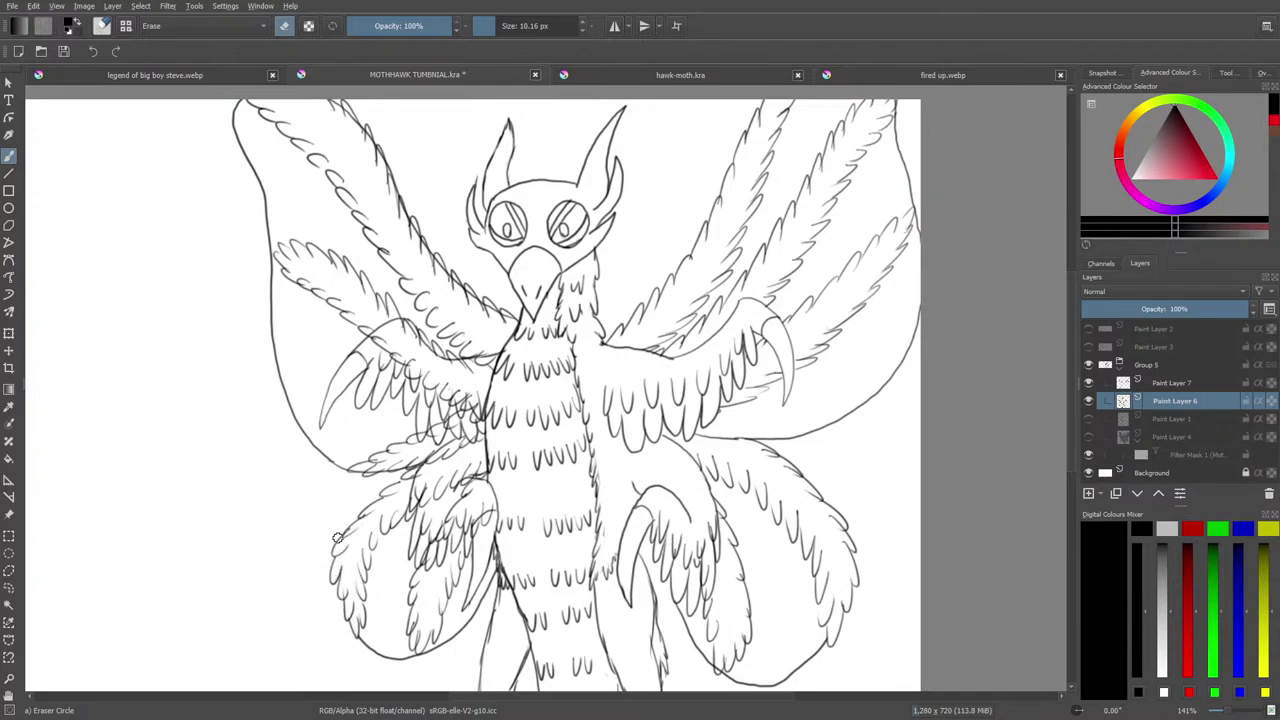
# On Paint Layer 7, erase the rib feathers overlapping the left upper and lower arms.
pyautogui.click(1168, 384)
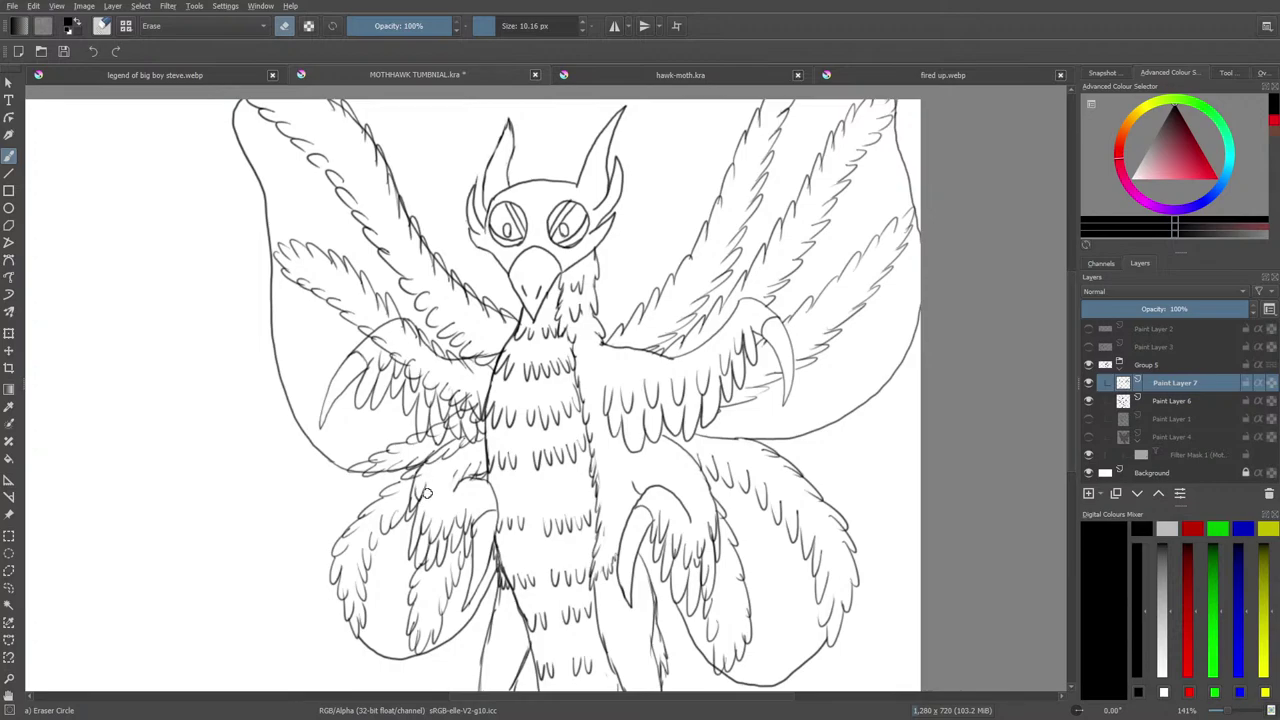
pyautogui.click(146, 77)
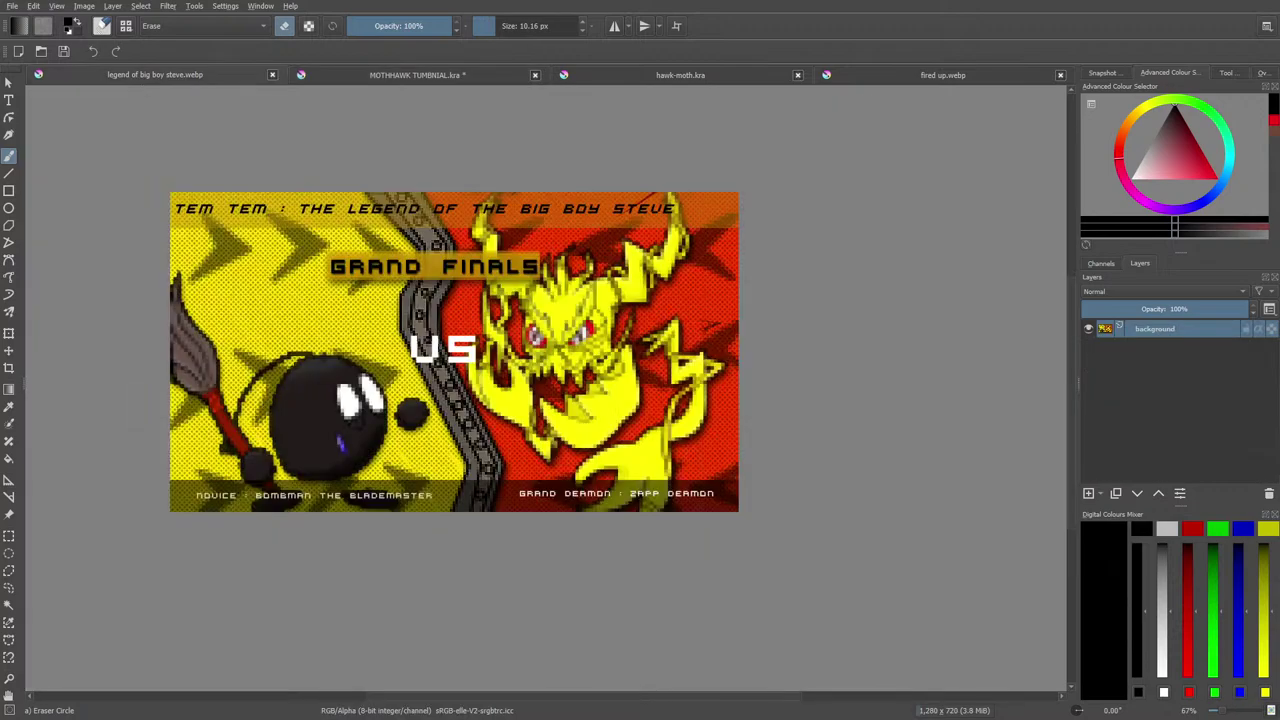
pyautogui.click(676, 76)
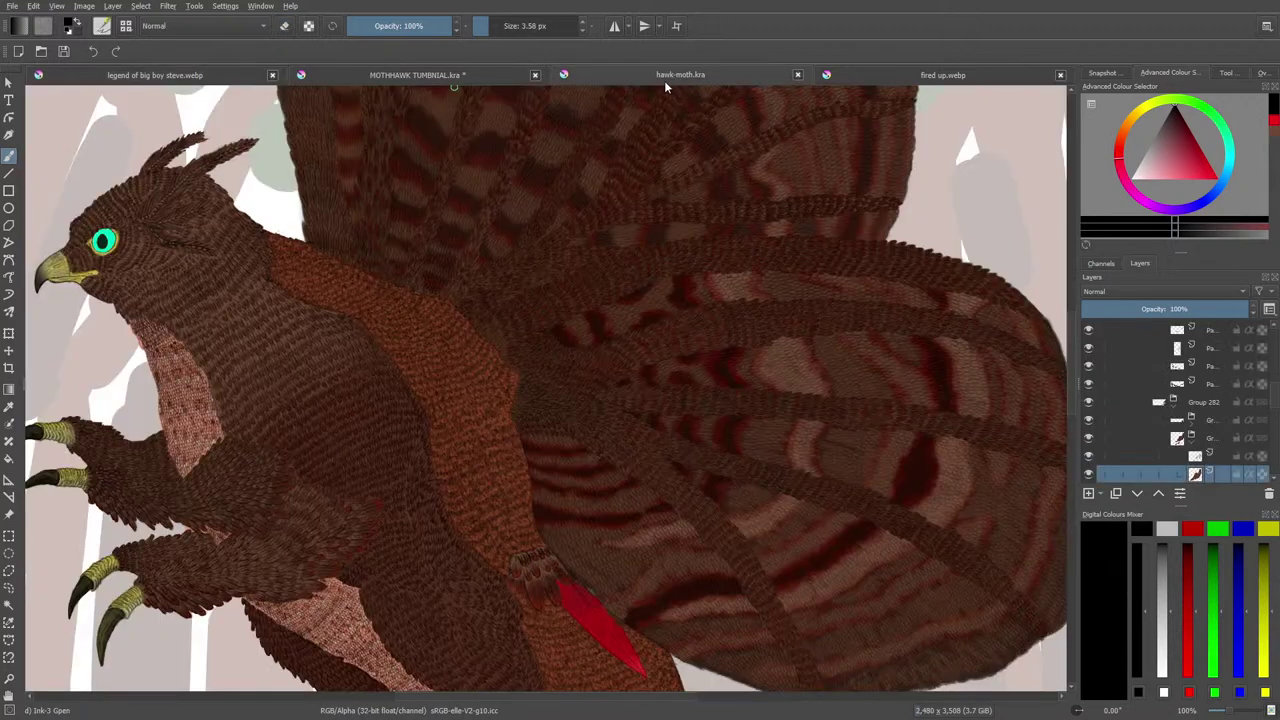
pyautogui.click(870, 66)
pyautogui.click(377, 80)
pyautogui.press('e')
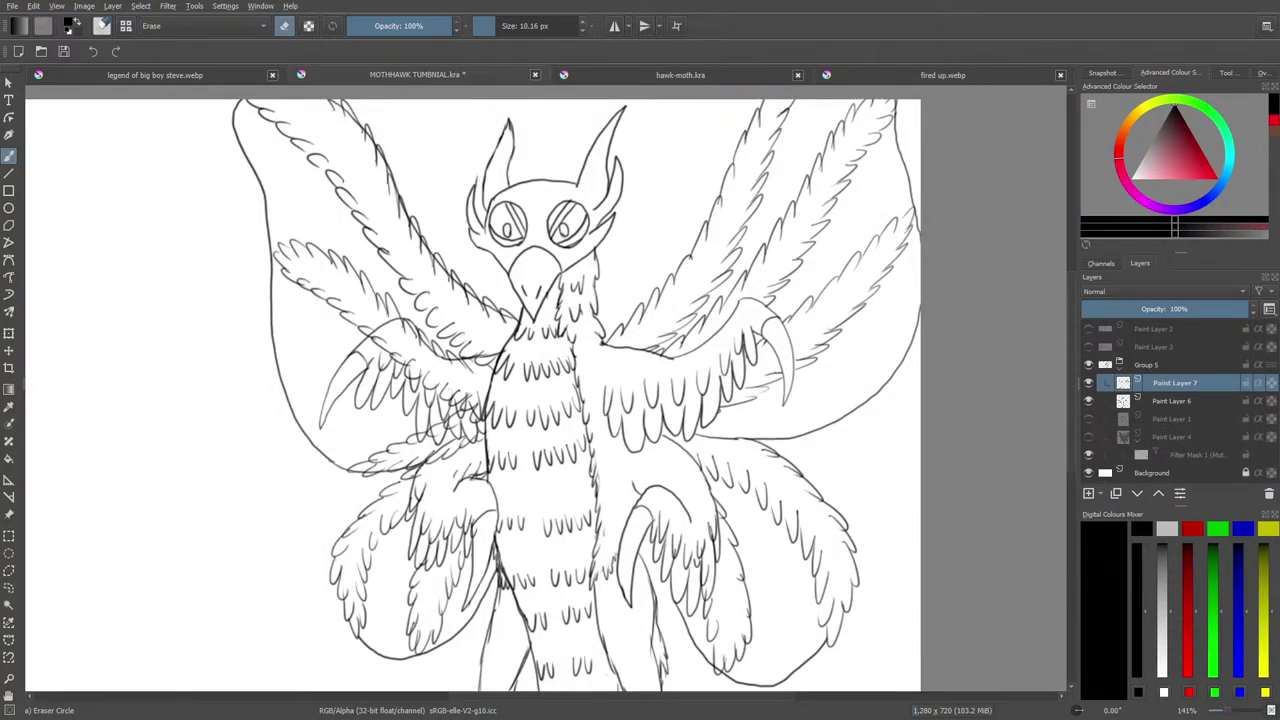
pyautogui.moveTo(450, 478)
pyautogui.mouseDown()
pyautogui.moveTo(480, 462)
pyautogui.moveTo(474, 476)
pyautogui.mouseUp()
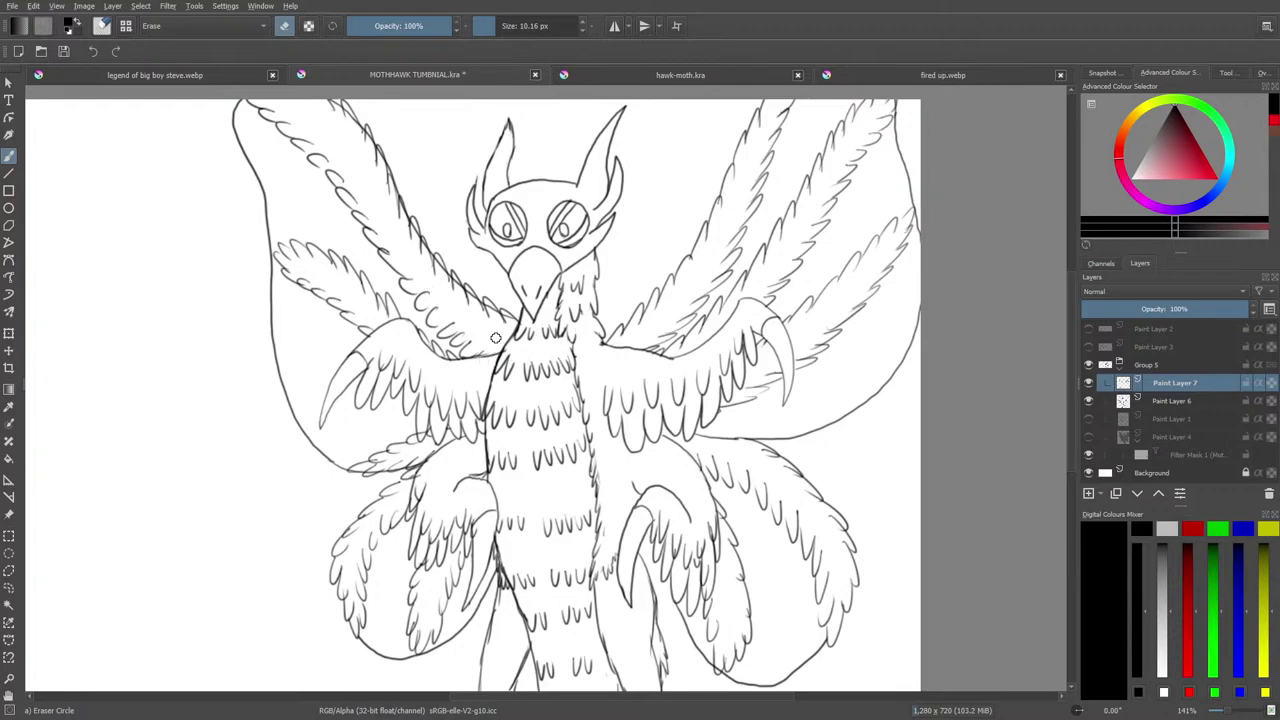
# On Paint Layer 6, erase the left upper wing's smooth inner edge line running along the feather-edged rib.
pyautogui.click(1171, 401)
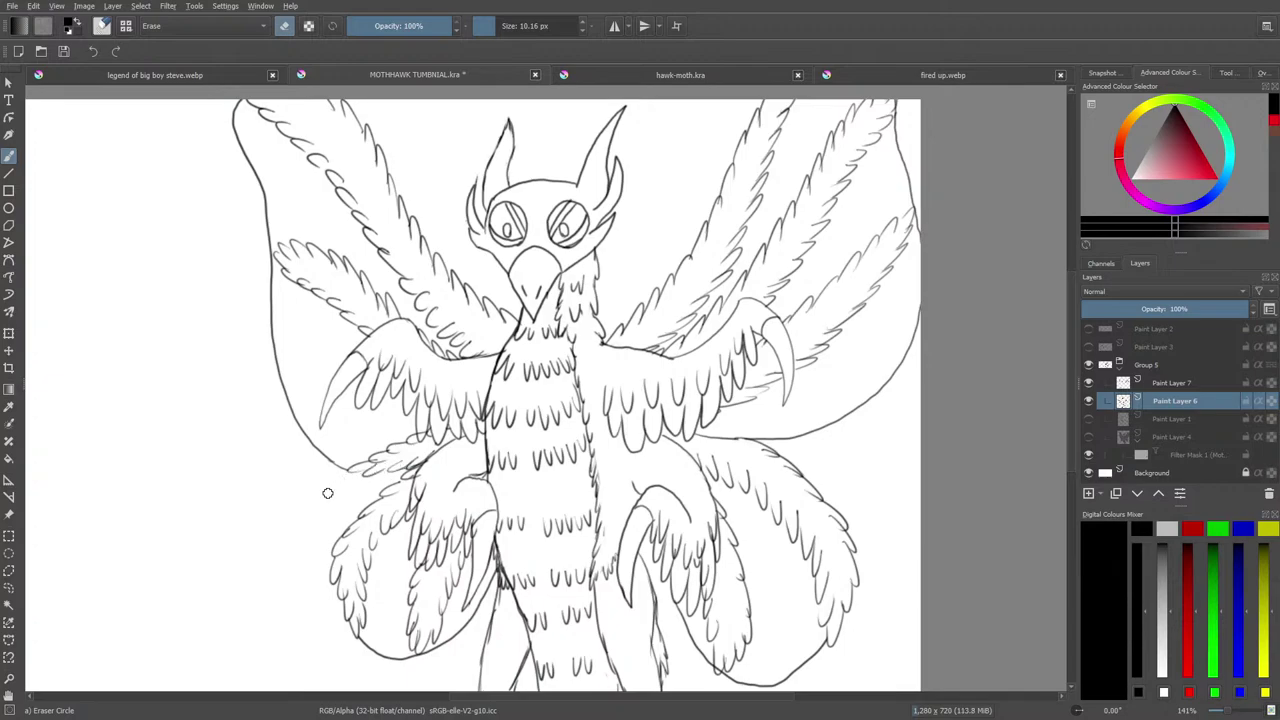
pyautogui.moveTo(1227, 712)
pyautogui.mouseDown()
pyautogui.moveTo(1216, 713)
pyautogui.moveTo(1230, 714)
pyautogui.mouseUp()
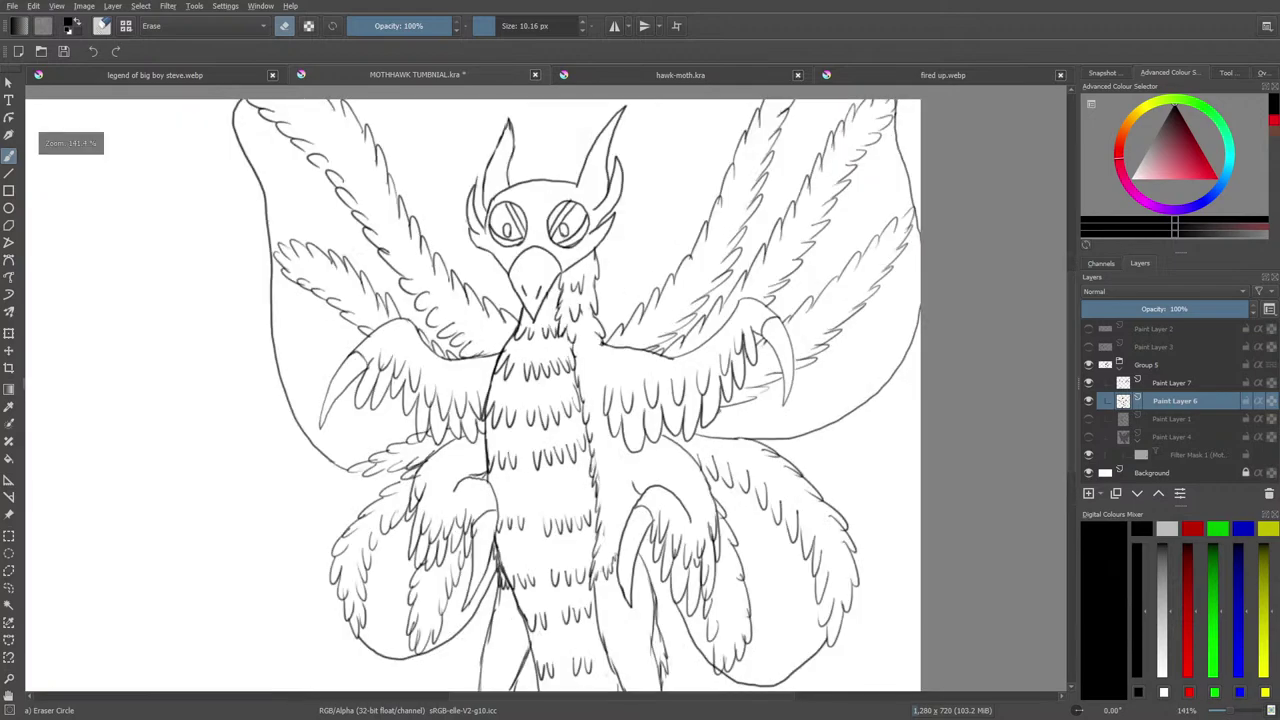
# Redraw the left leg's inner edge at the knee on Paint Layer 6, using the legs in hawk-moth.kra as reference, and erase the old line.
pyautogui.press('e')
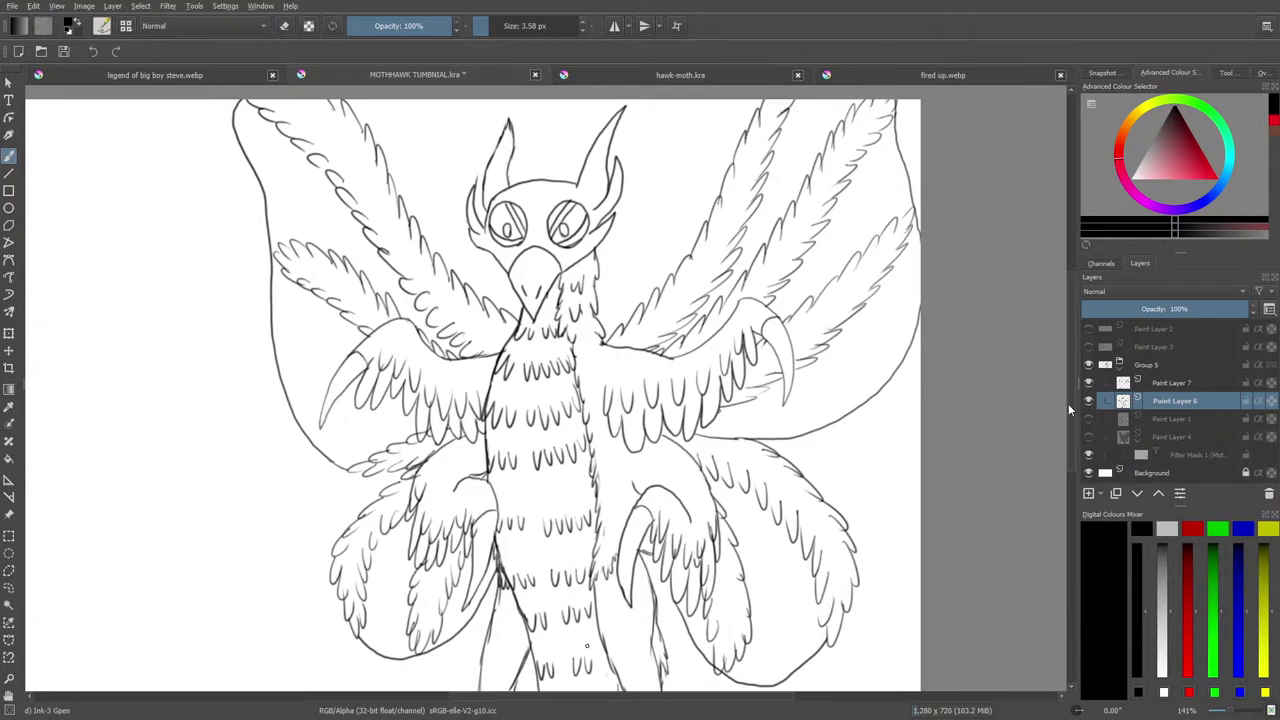
pyautogui.scroll(-5, 1068, 403)
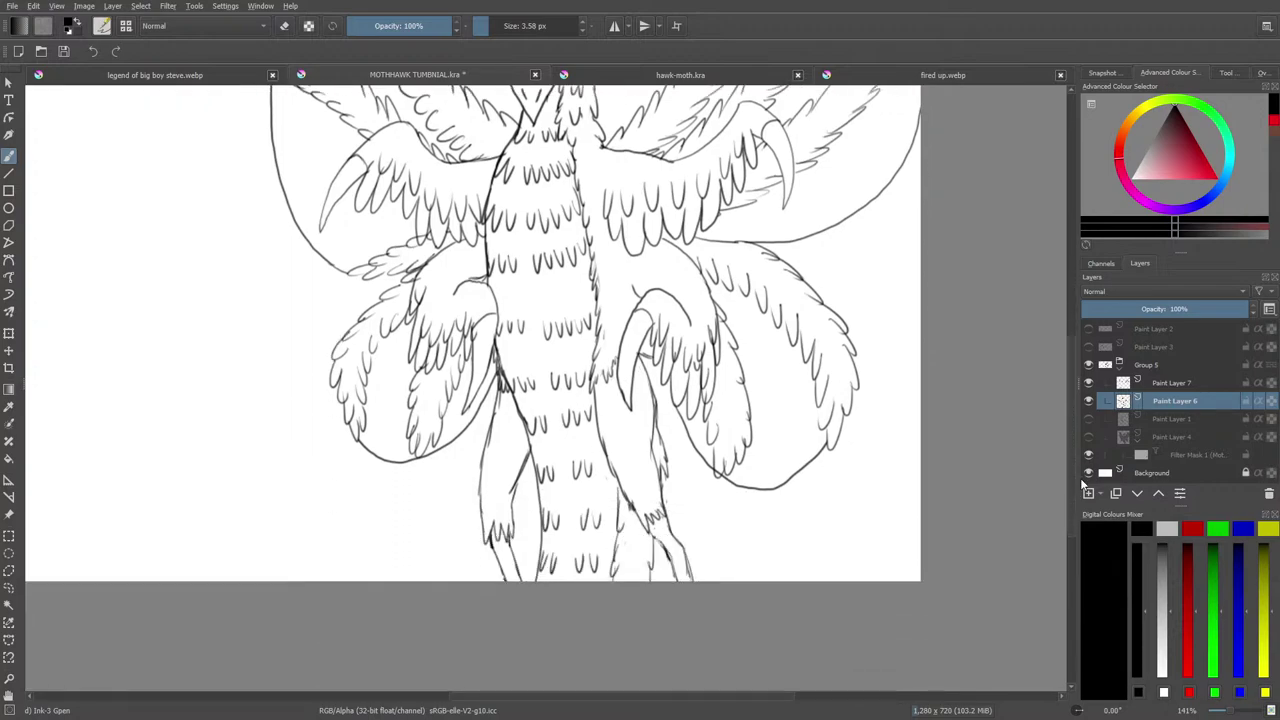
pyautogui.click(658, 74)
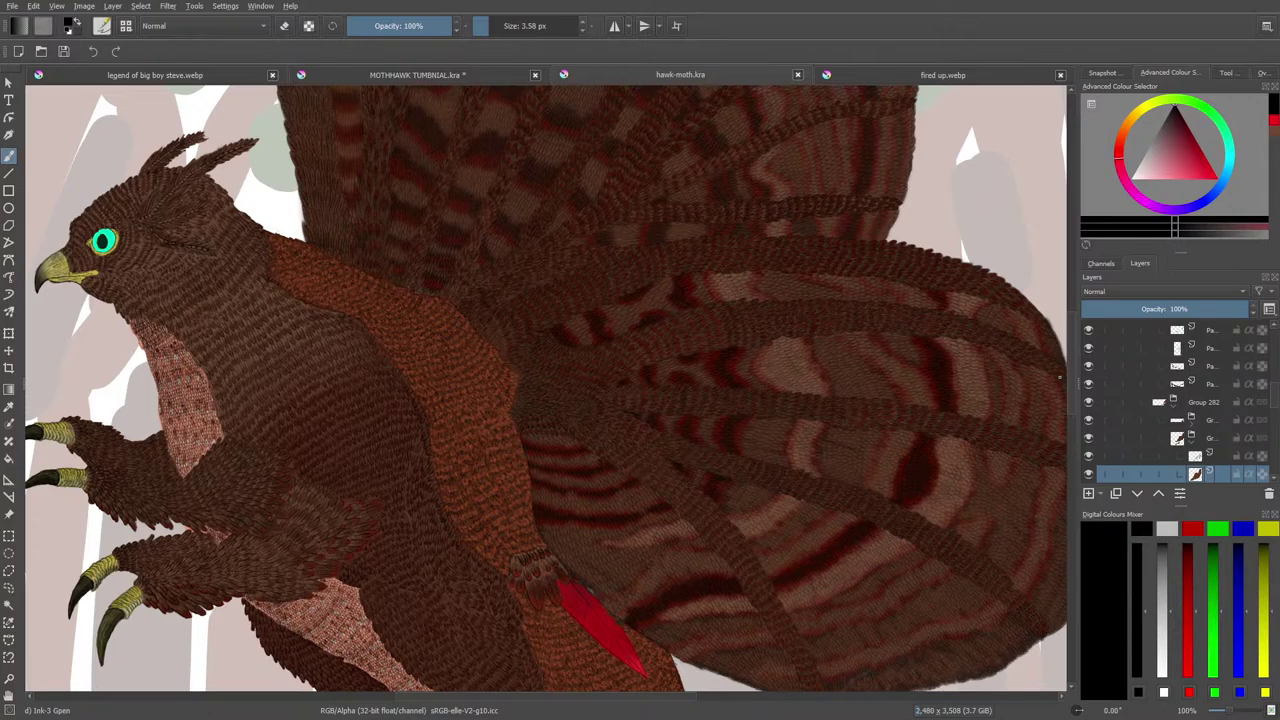
pyautogui.scroll(-5, 1065, 400)
pyautogui.scroll(1, 1070, 420)
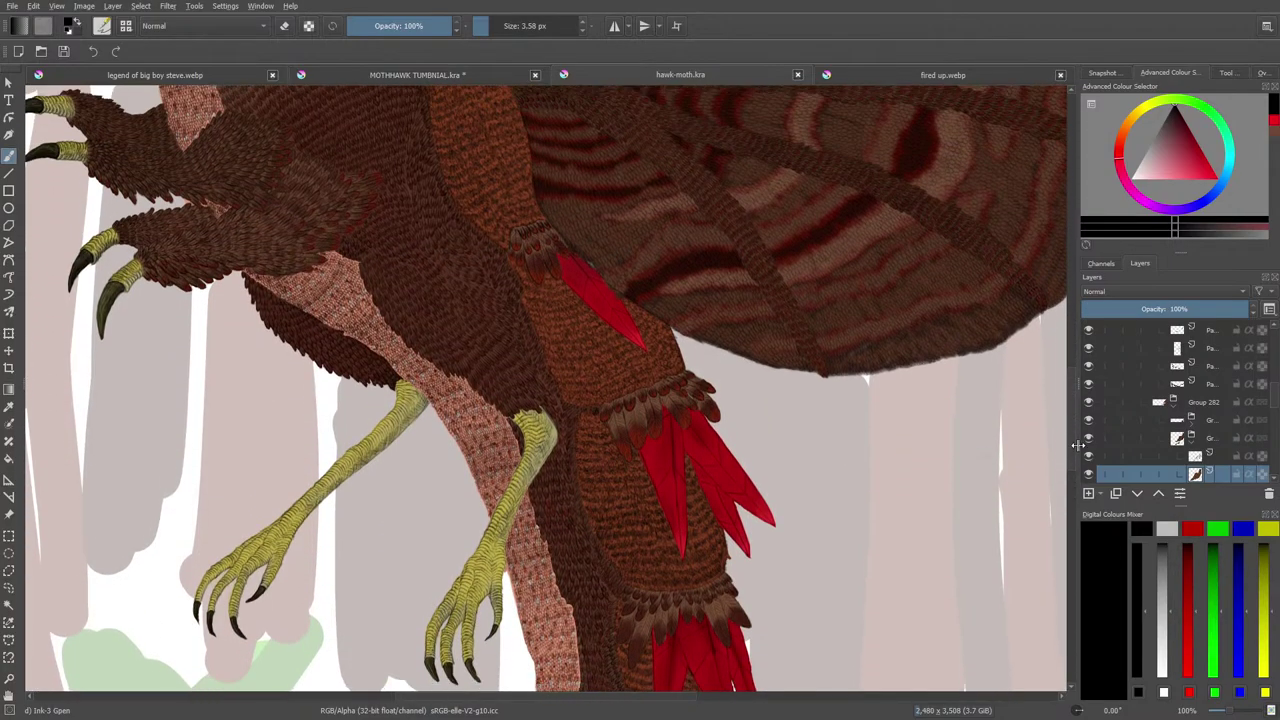
pyautogui.click(442, 75)
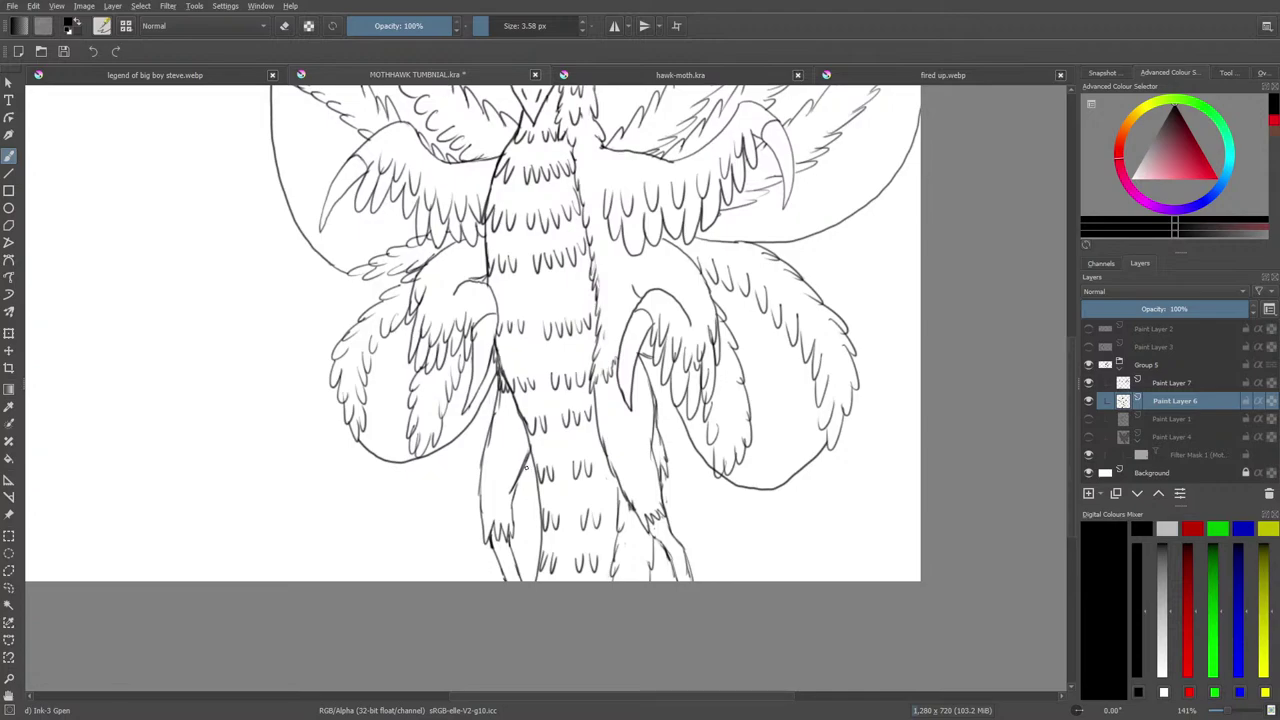
pyautogui.moveTo(537, 485); pyautogui.dragTo(518, 507)
pyautogui.press('e')
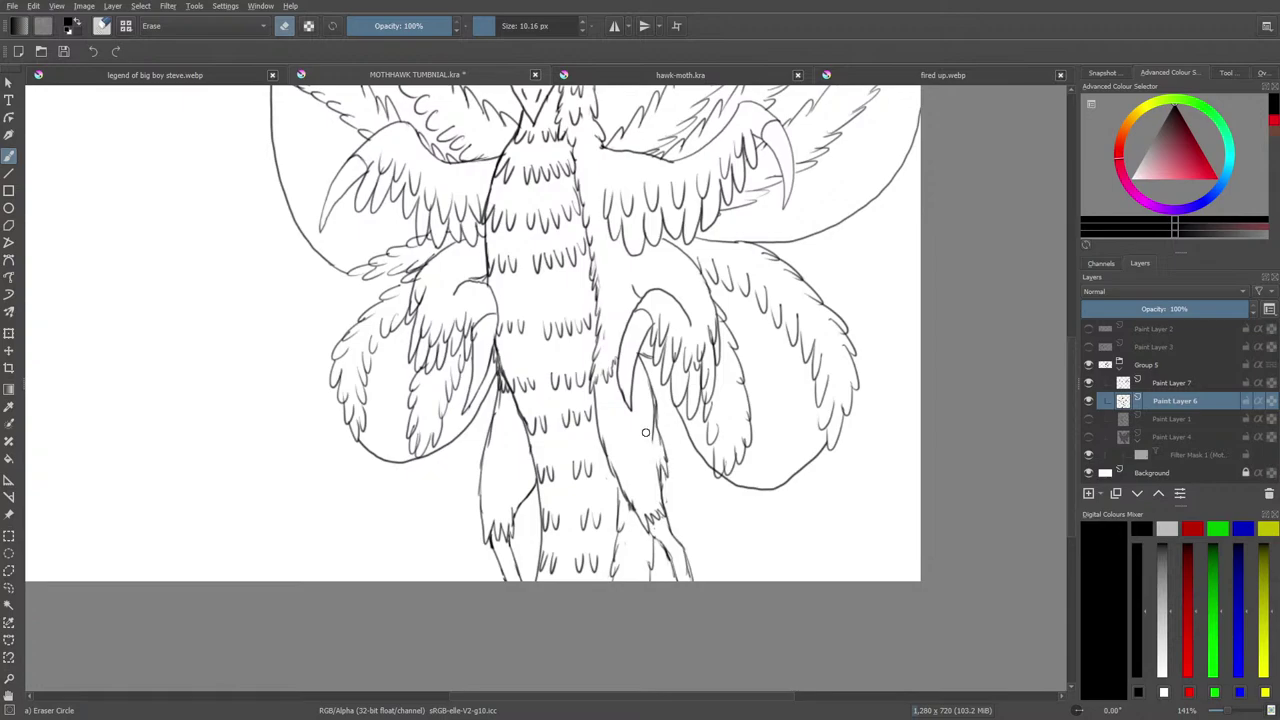
# Clean up the right leg's outer edge on Paint Layer 6, erasing the rough doubled lines and redrawing it as one smooth line.
pyautogui.moveTo(649, 413)
pyautogui.mouseDown()
pyautogui.moveTo(661, 446)
pyautogui.moveTo(649, 383)
pyautogui.mouseUp()
pyautogui.press('e')
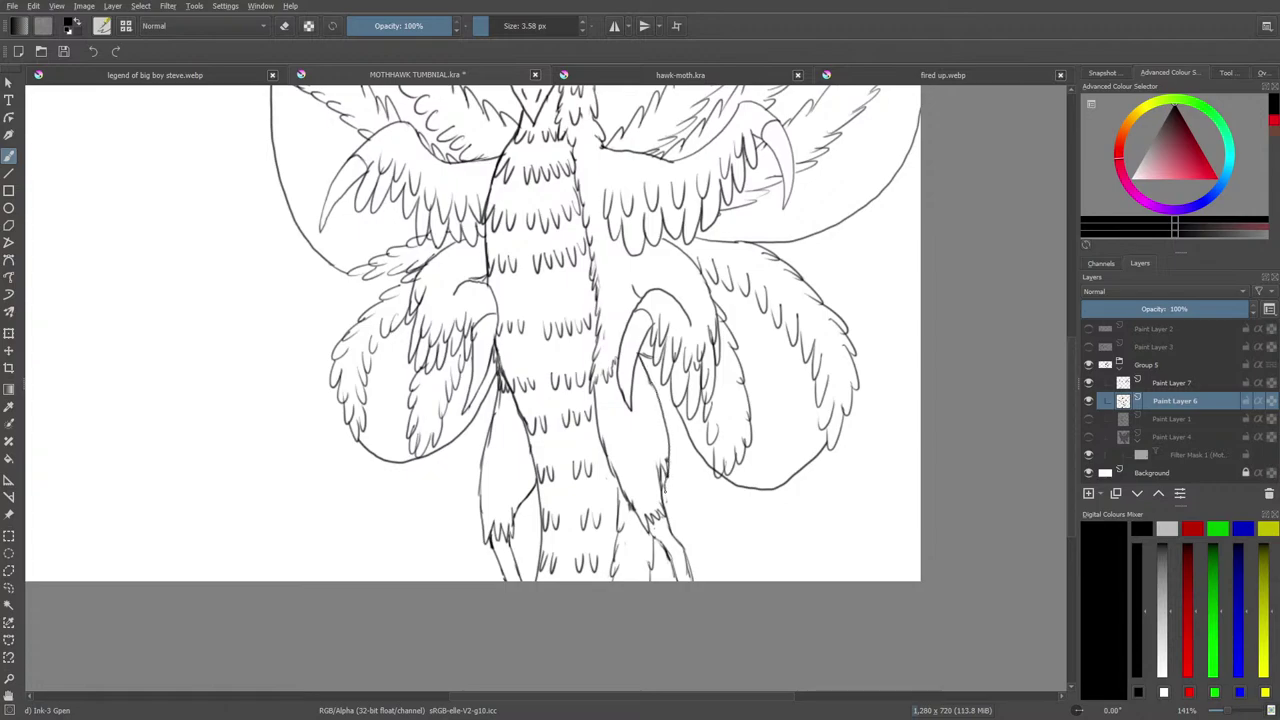
pyautogui.press('e')
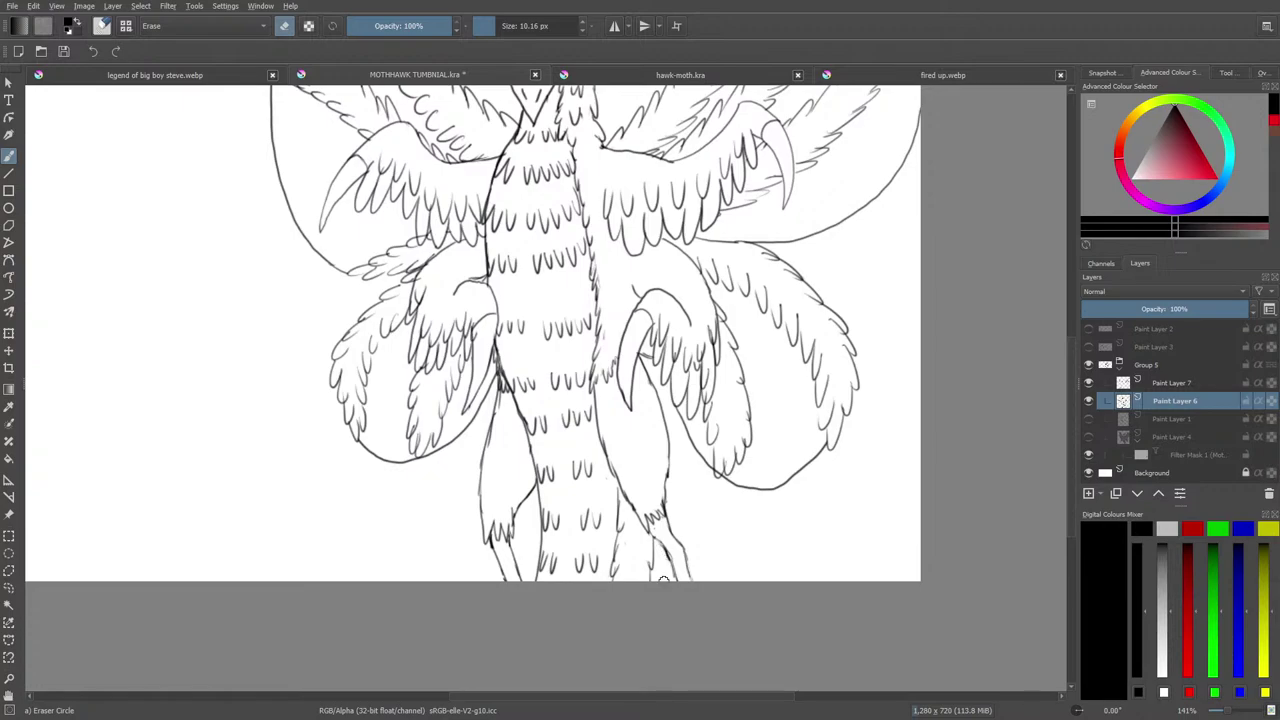
# Show Paint Layer 3 with the round character and crystal, and erase the stray marks beside the character's left foot.
pyautogui.click(1088, 346)
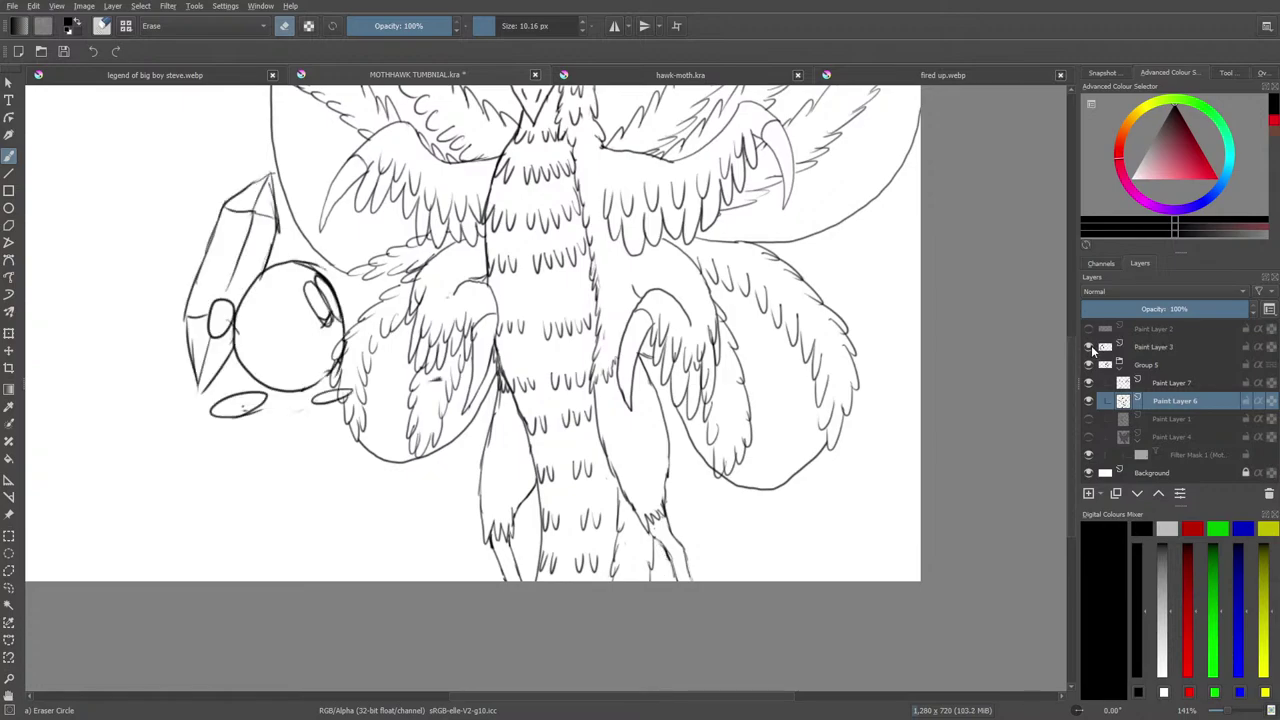
pyautogui.press('/')
pyautogui.moveTo(1227, 711); pyautogui.dragTo(1226, 716)
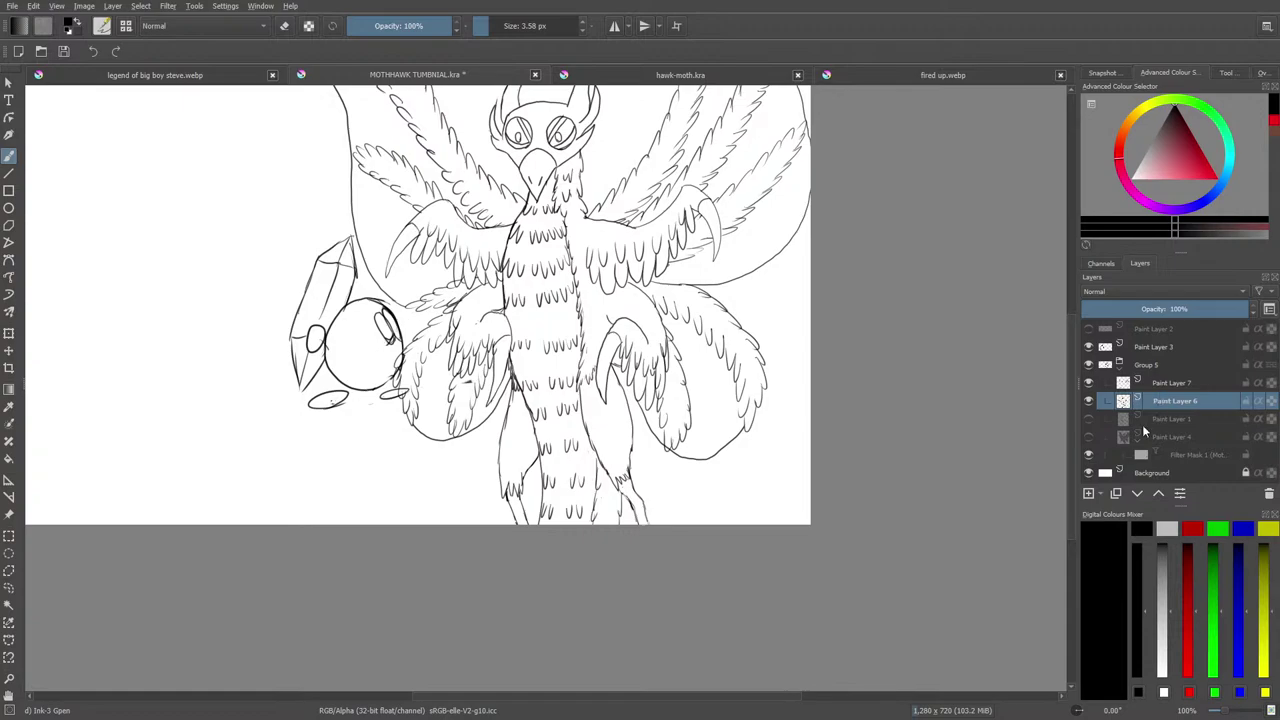
pyautogui.press('e')
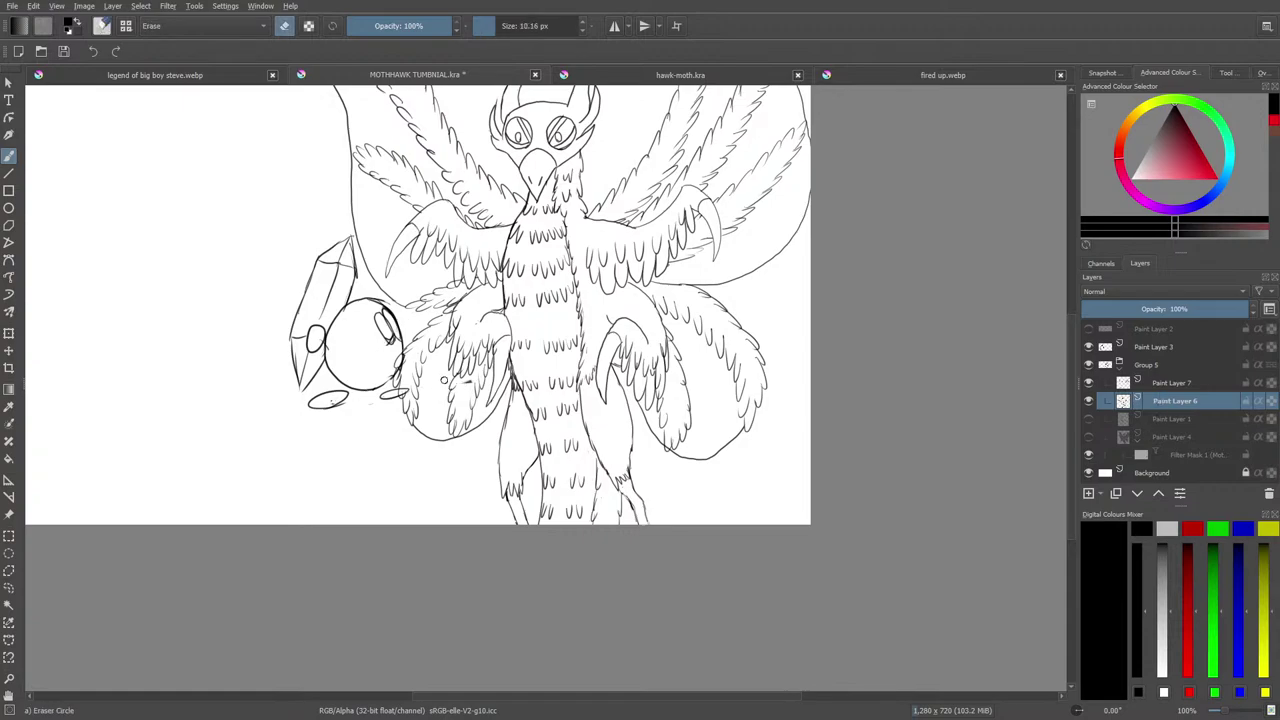
pyautogui.click(1156, 348)
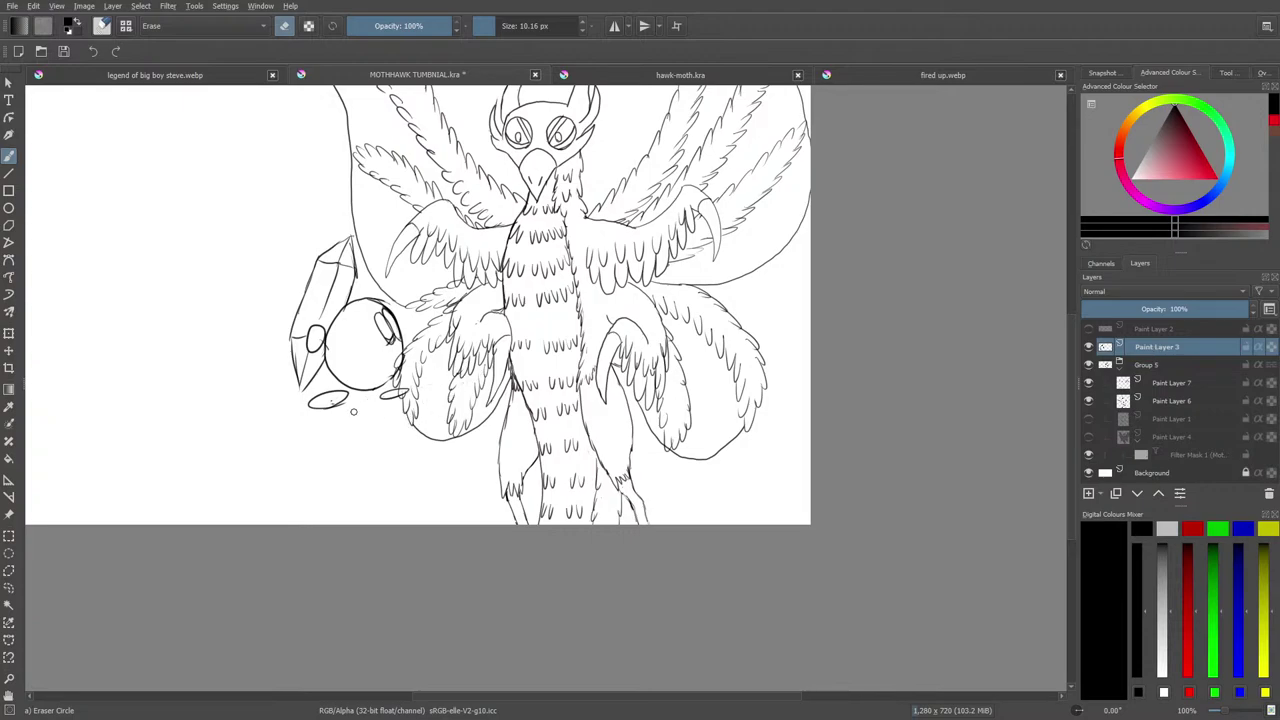
pyautogui.moveTo(342, 400); pyautogui.dragTo(345, 406)
pyautogui.press('e')
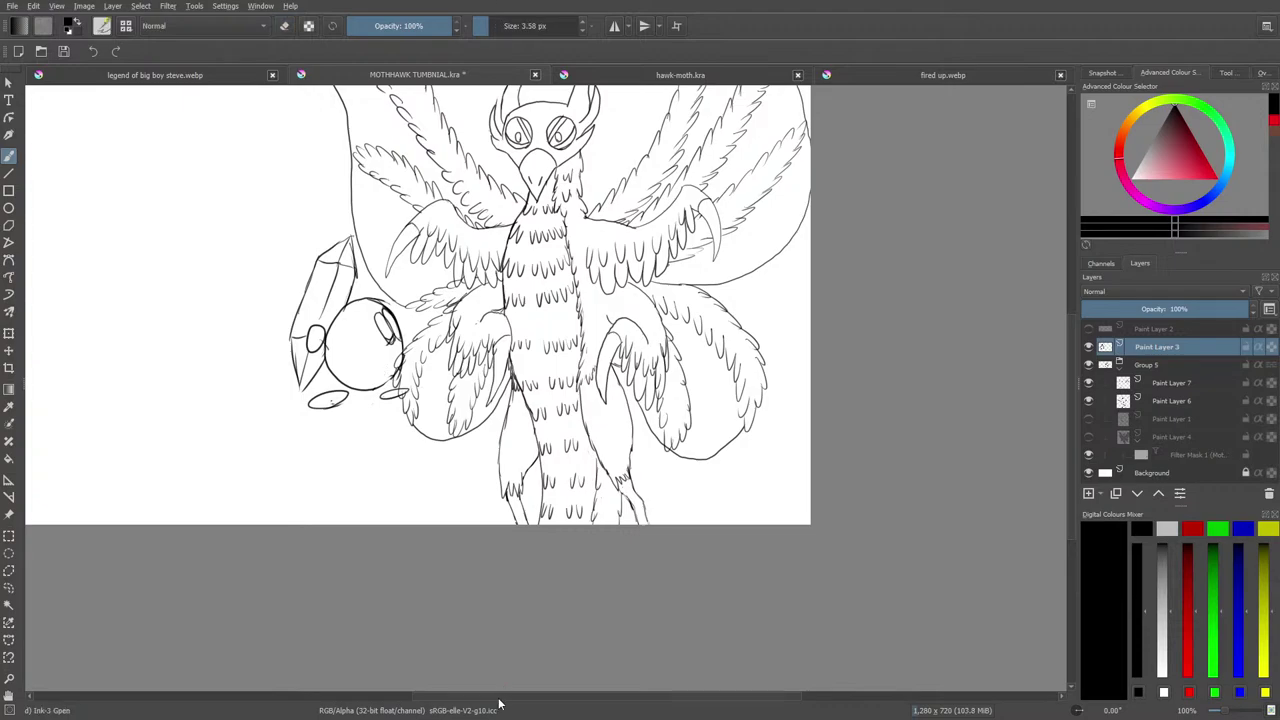
# Bring the whole thumbnail into view and save MOTHHAWK TUMBNIAL.kra.
pyautogui.moveTo(499, 700); pyautogui.dragTo(434, 702)
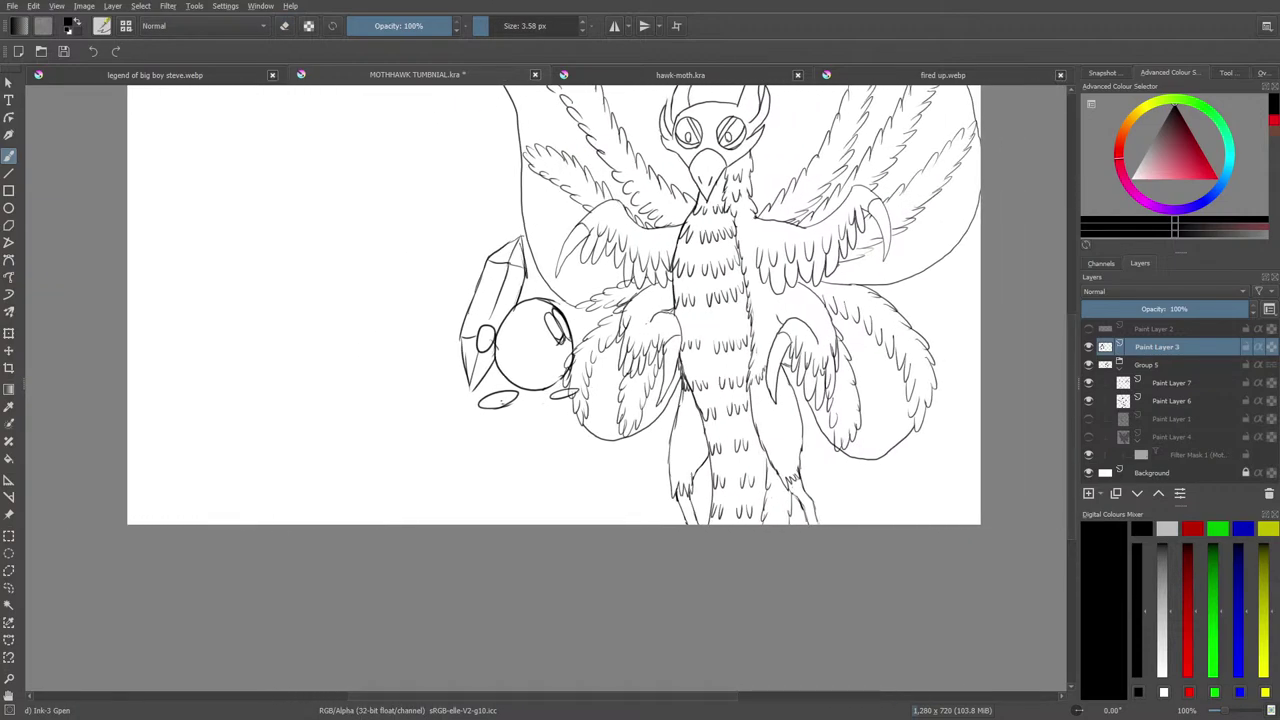
pyautogui.moveTo(1069, 407); pyautogui.dragTo(1066, 369)
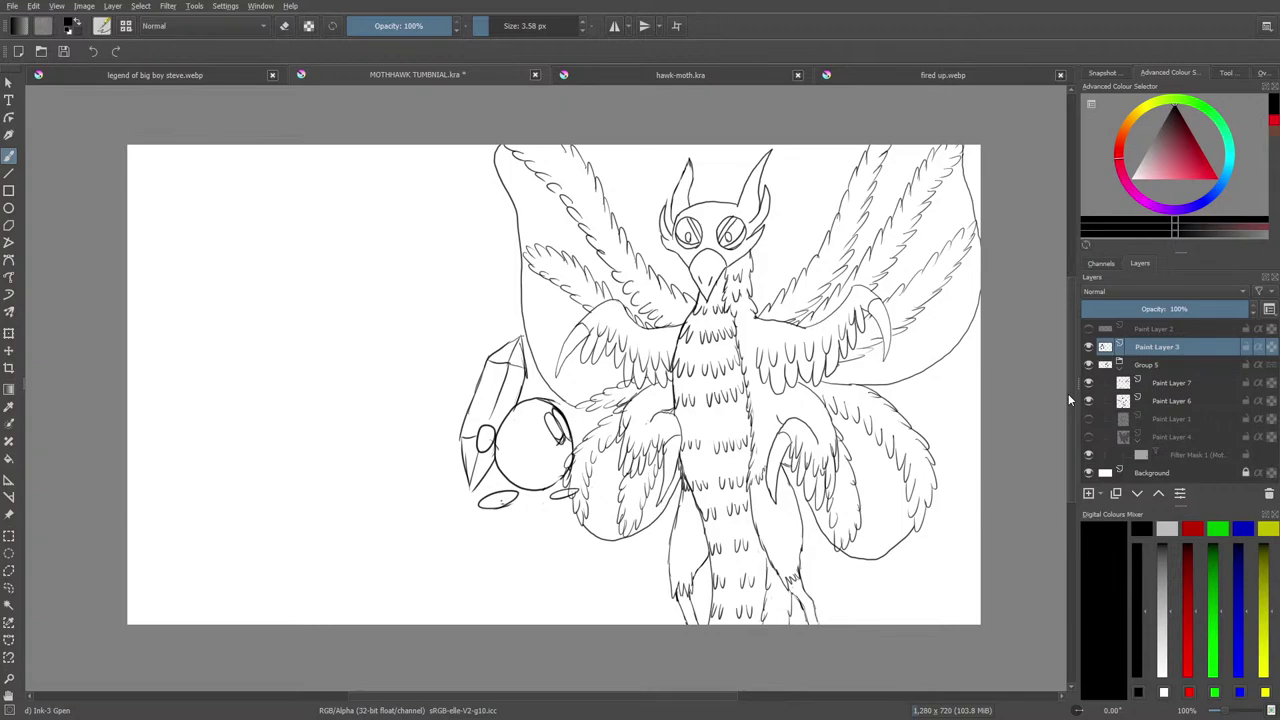
pyautogui.click(64, 52)
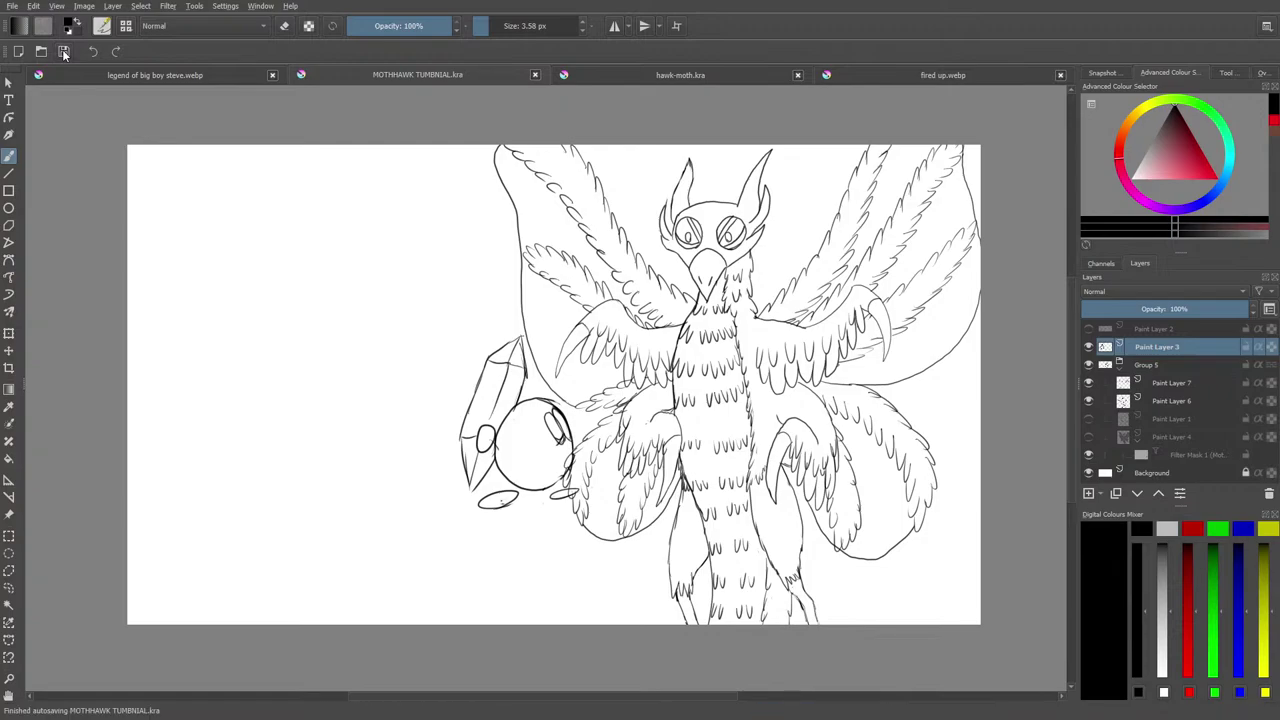